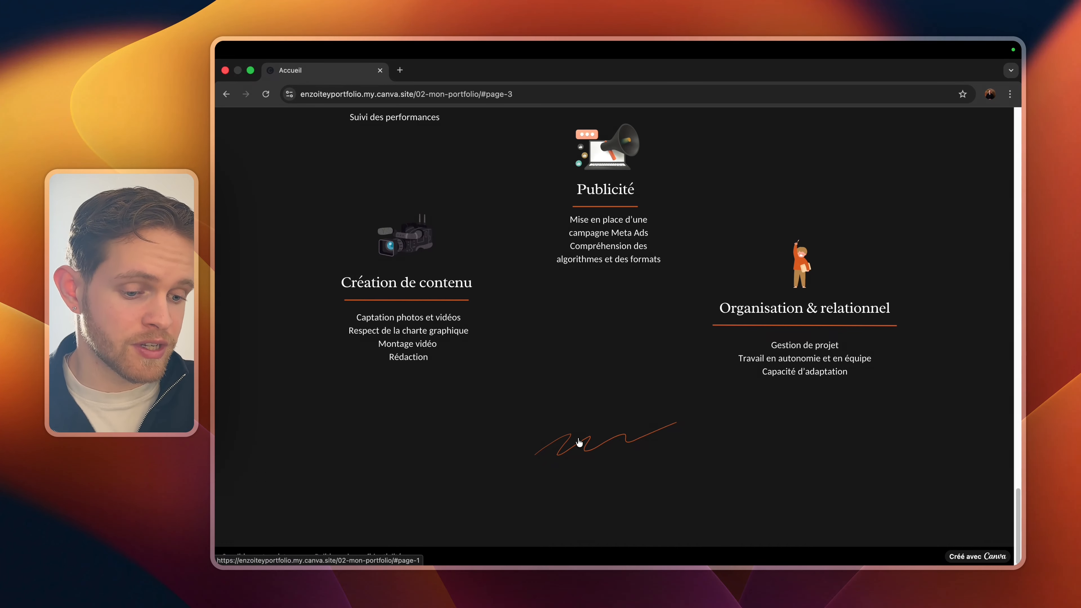
- Return to the portfolio menu, open the Projet 01 : ICF page and read its context section
{"action": "left_click", "coordinate": [582, 447]}
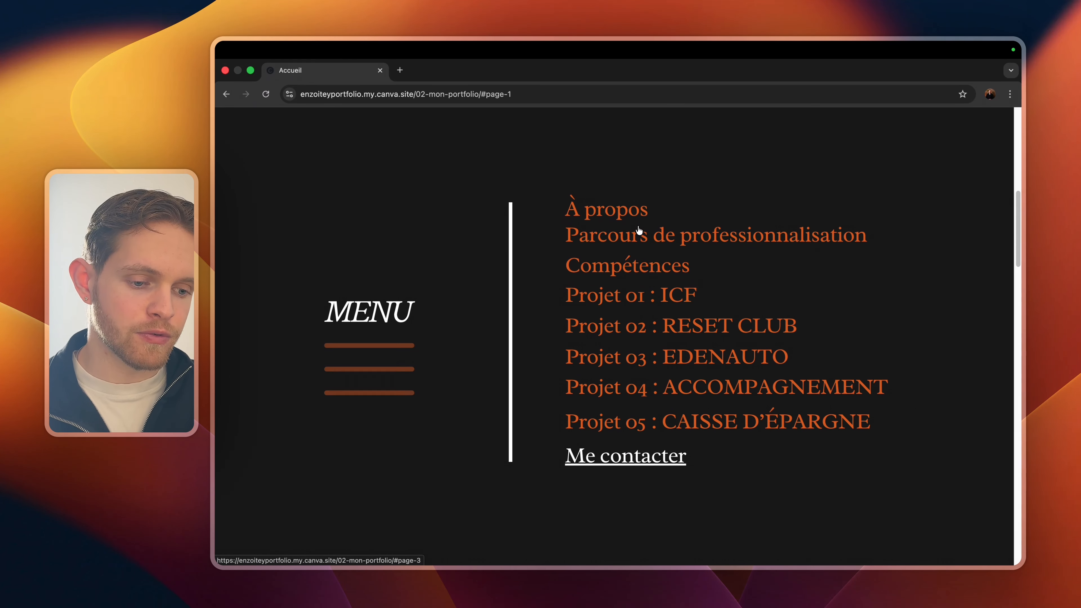
{"action": "left_click", "coordinate": [667, 301]}
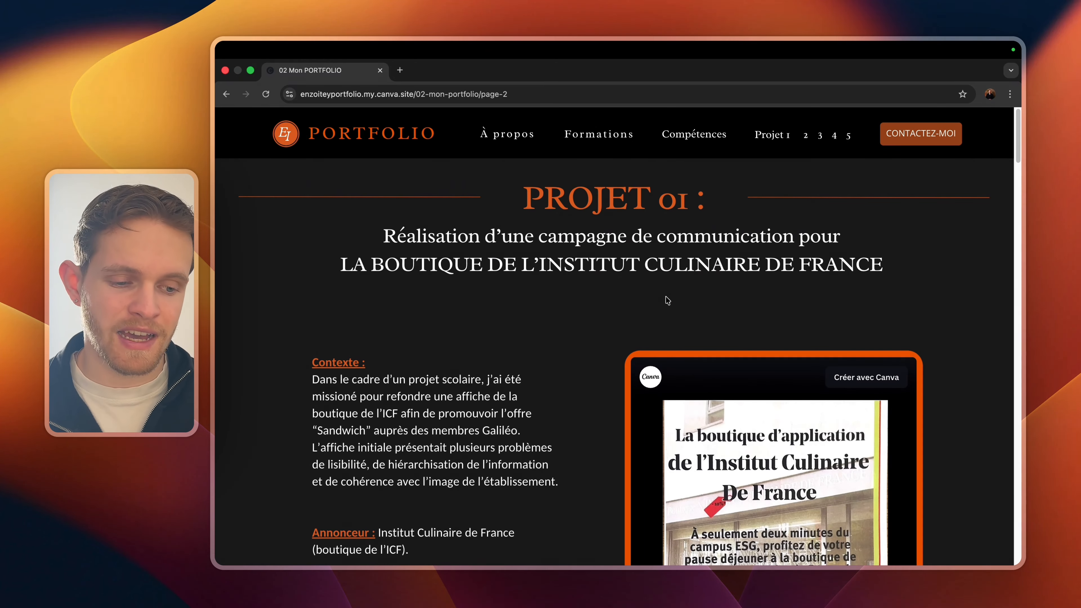
{"action": "scroll", "coordinate": [667, 300], "scroll_direction": "down", "scroll_amount": 5}
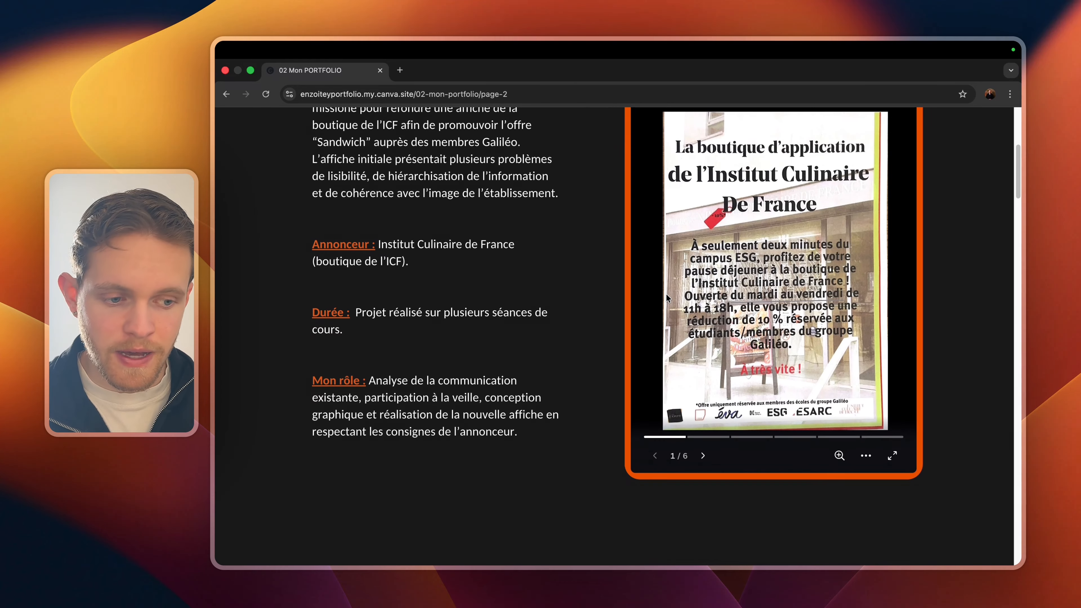
{"action": "scroll", "coordinate": [666, 293], "scroll_direction": "up", "scroll_amount": 1}
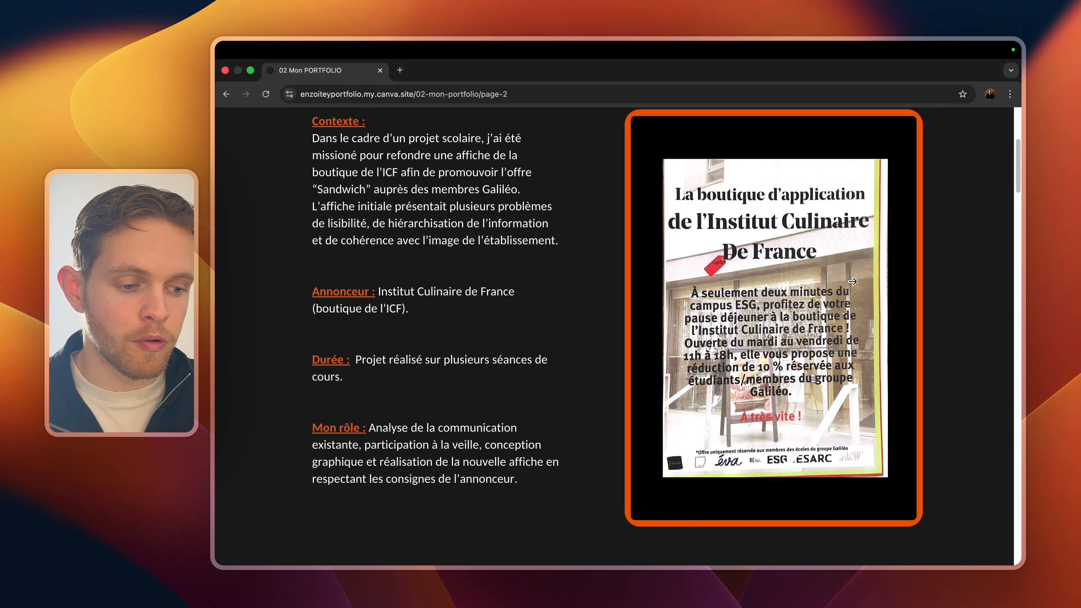
- Leaf through the poster slideshow beside the Projet 01 context to view the target audience table and Les consignes
{"action": "left_click", "coordinate": [853, 281]}
{"action": "left_click", "coordinate": [853, 281]}
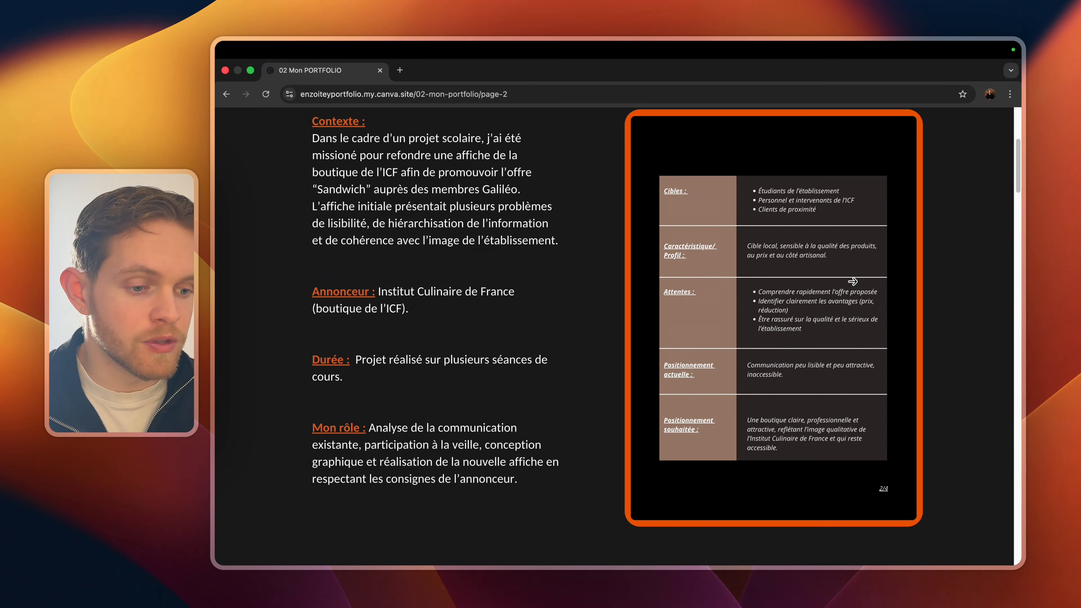
{"action": "left_click", "coordinate": [655, 283]}
{"action": "left_click", "coordinate": [658, 284]}
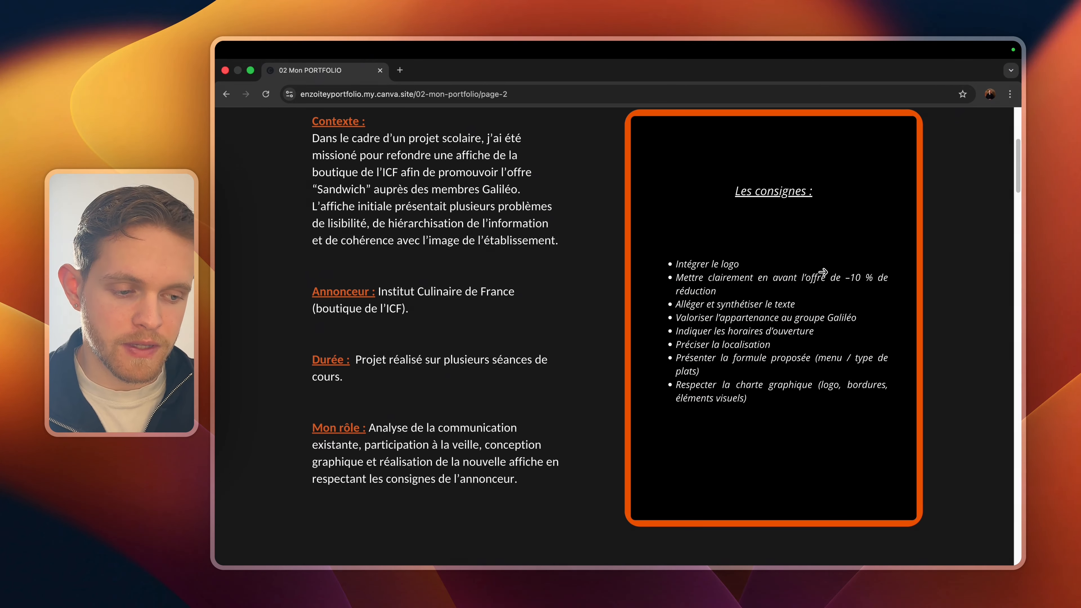
{"action": "left_click", "coordinate": [824, 273]}
- Browse the first slides of the ICF boutique slideshow under Veille créative et technologique
{"action": "scroll", "coordinate": [814, 284], "scroll_direction": "down", "scroll_amount": 5}
{"action": "scroll", "coordinate": [815, 284], "scroll_direction": "down", "scroll_amount": 5}
{"action": "left_click", "coordinate": [831, 324]}
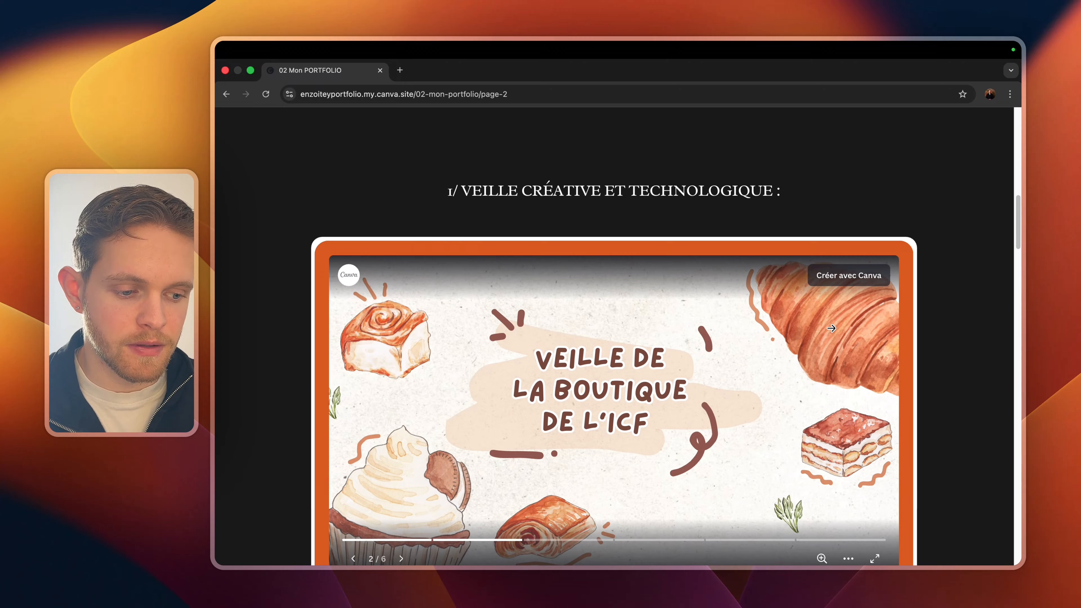
{"action": "left_click", "coordinate": [833, 327]}
{"action": "scroll", "coordinate": [832, 327], "scroll_direction": "down", "scroll_amount": 4}
{"action": "left_click", "coordinate": [833, 328]}
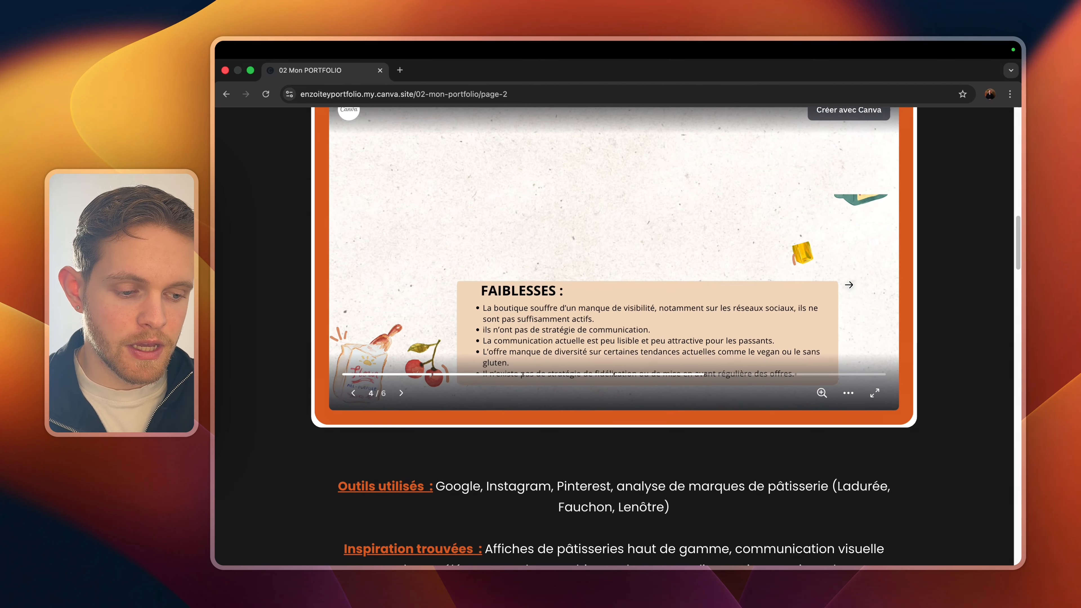
- View the ICF slideshow in full screen through the Diagnostic de communication slide and leave full screen
{"action": "scroll", "coordinate": [877, 383], "scroll_direction": "up", "scroll_amount": 1}
{"action": "left_click", "coordinate": [883, 407]}
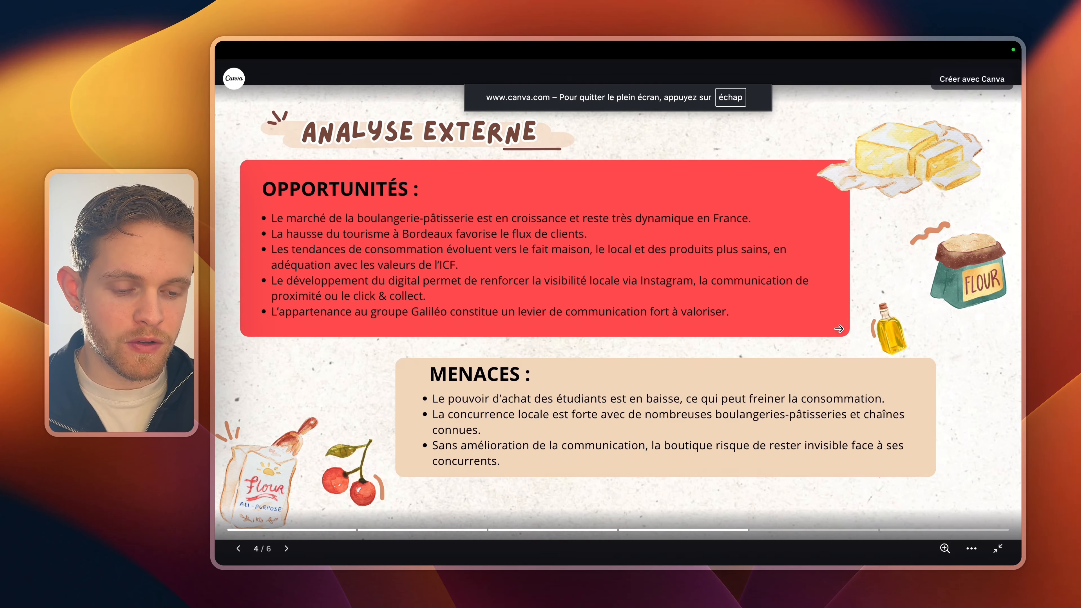
{"action": "left_click", "coordinate": [881, 308]}
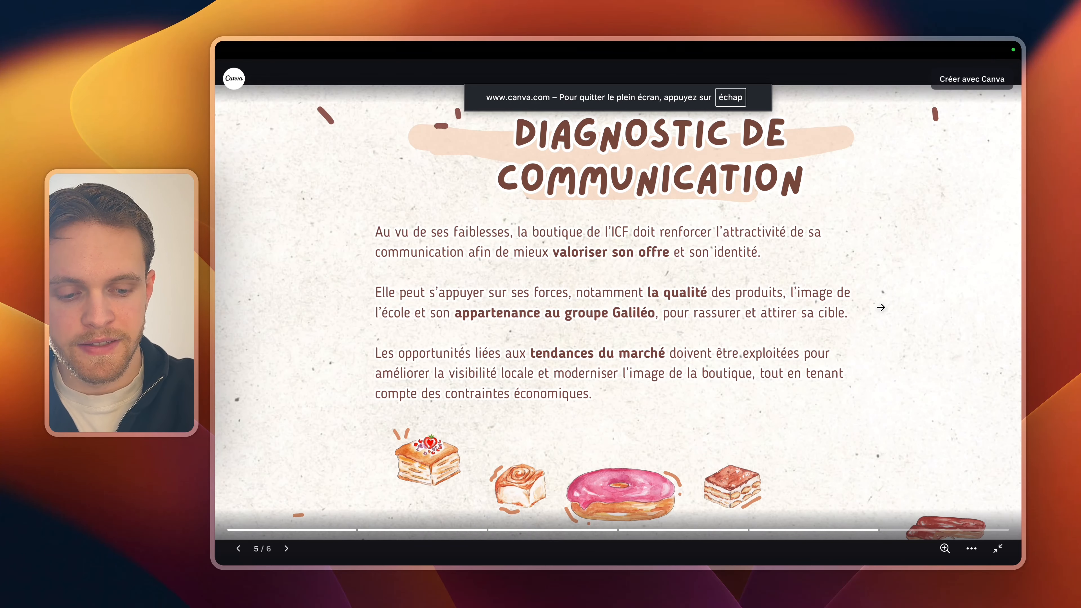
{"action": "key", "text": "Escape"}
- Read the rest of the Projet 01 page through the Contrôle et évaluation section, and return to its beginning
{"action": "scroll", "coordinate": [881, 308], "scroll_direction": "down", "scroll_amount": 15}
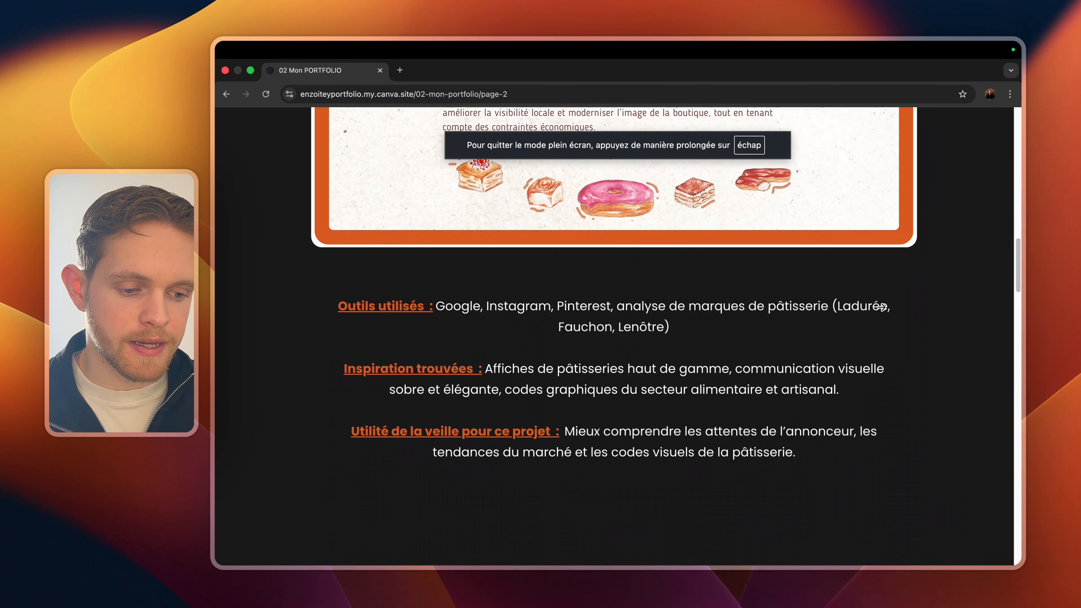
{"action": "scroll", "coordinate": [881, 307], "scroll_direction": "down", "scroll_amount": 15}
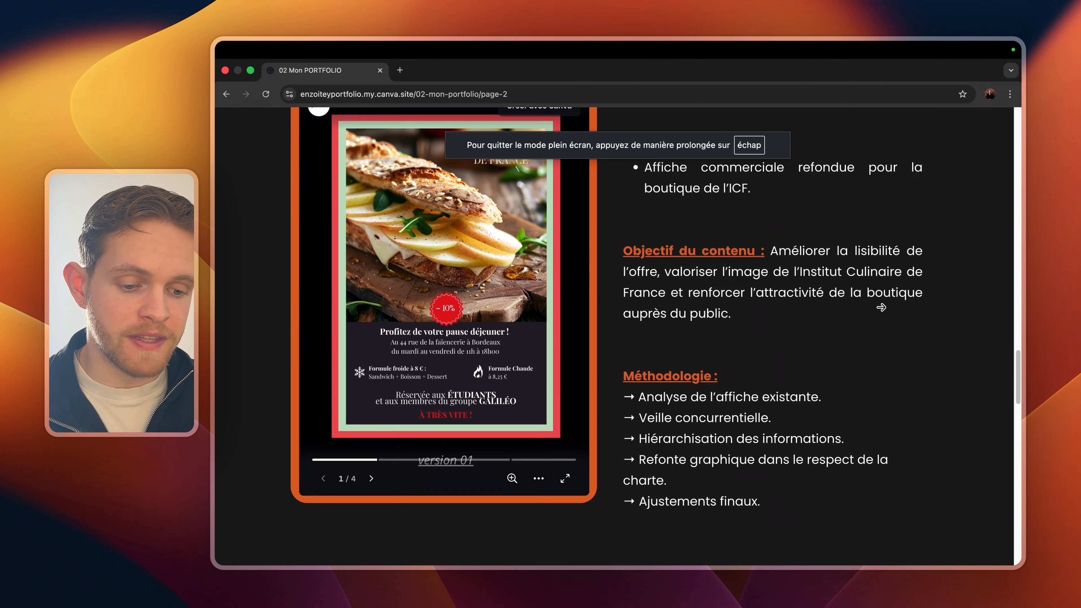
{"action": "scroll", "coordinate": [881, 307], "scroll_direction": "down", "scroll_amount": 15}
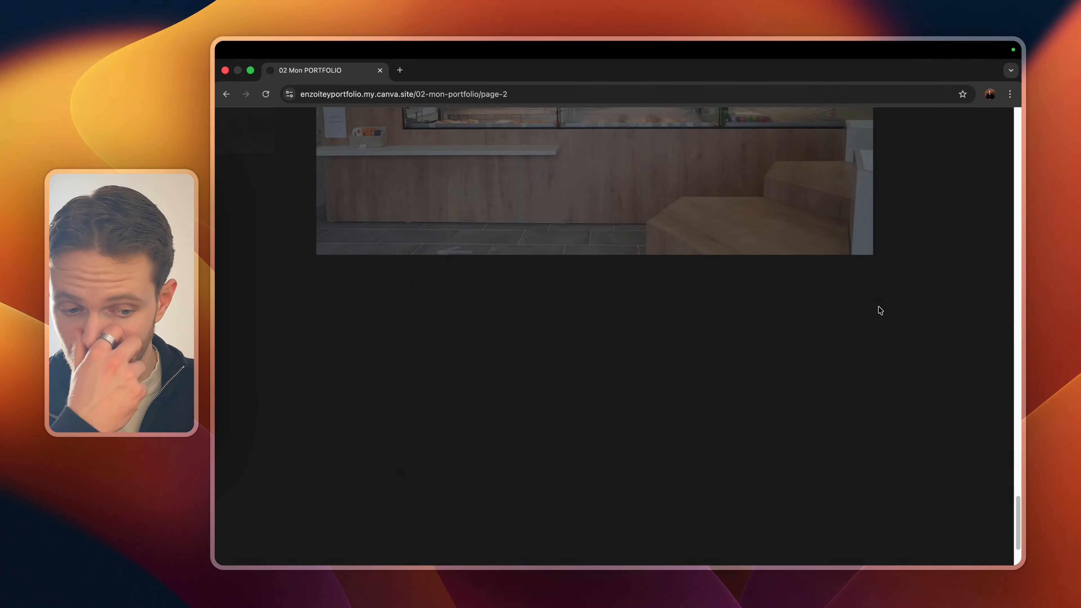
{"action": "scroll", "coordinate": [881, 306], "scroll_direction": "up", "scroll_amount": 3}
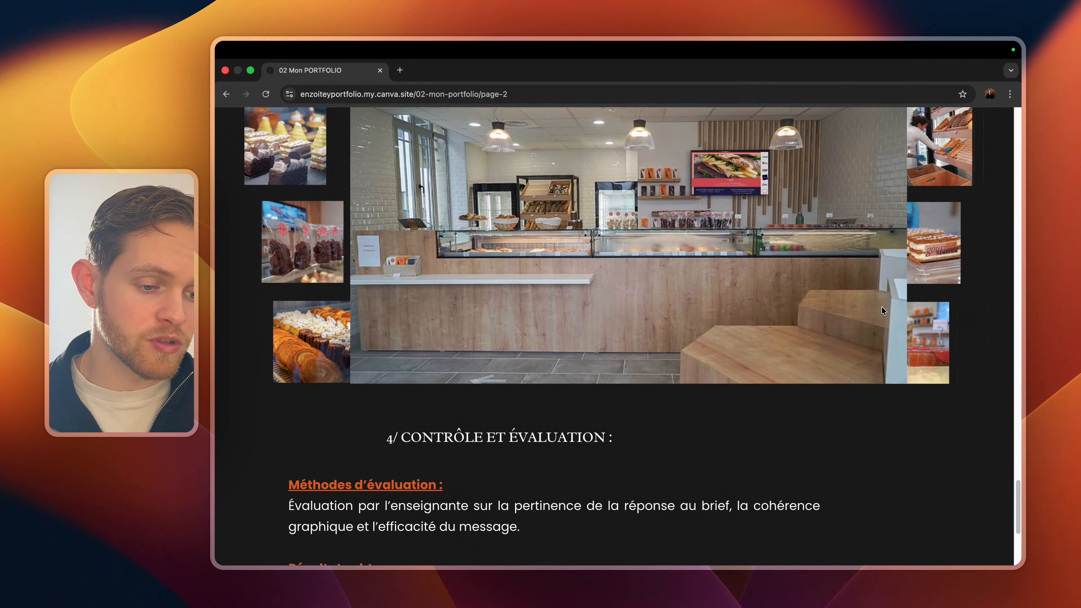
{"action": "scroll", "coordinate": [884, 311], "scroll_direction": "down", "scroll_amount": 8}
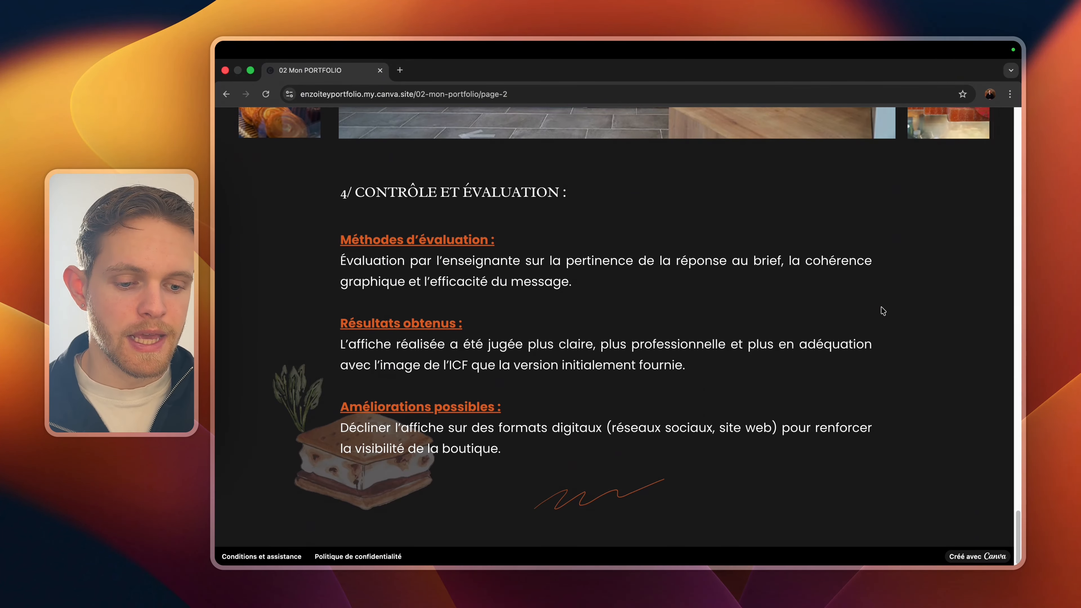
{"action": "left_click", "coordinate": [601, 503]}
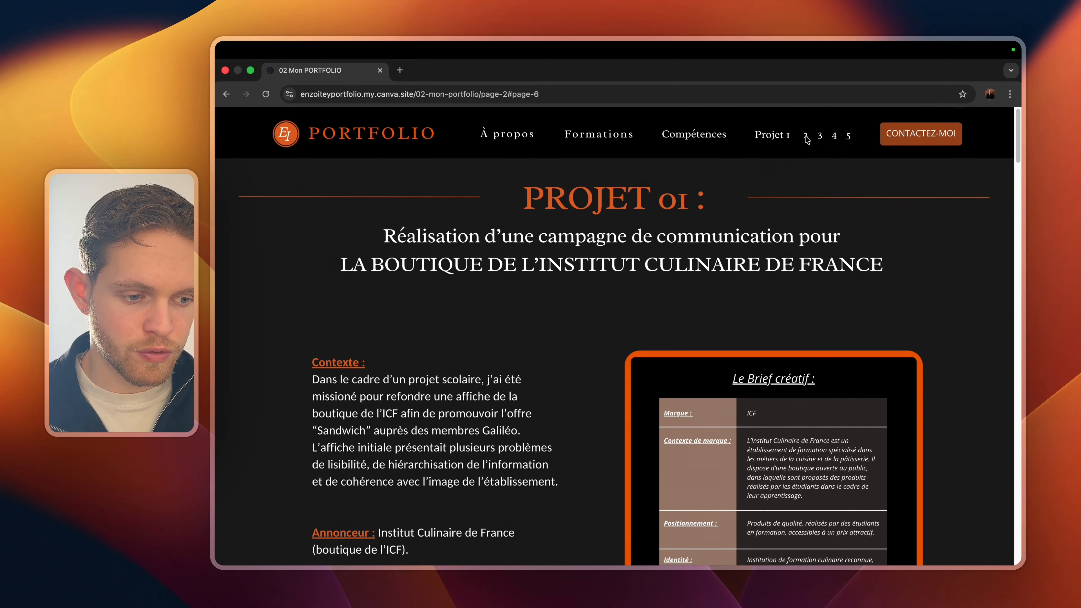
- Open the Projet 02 page for Reset Club / Studio Reset Records, skim its content and return to its beginning
{"action": "left_click", "coordinate": [809, 136]}
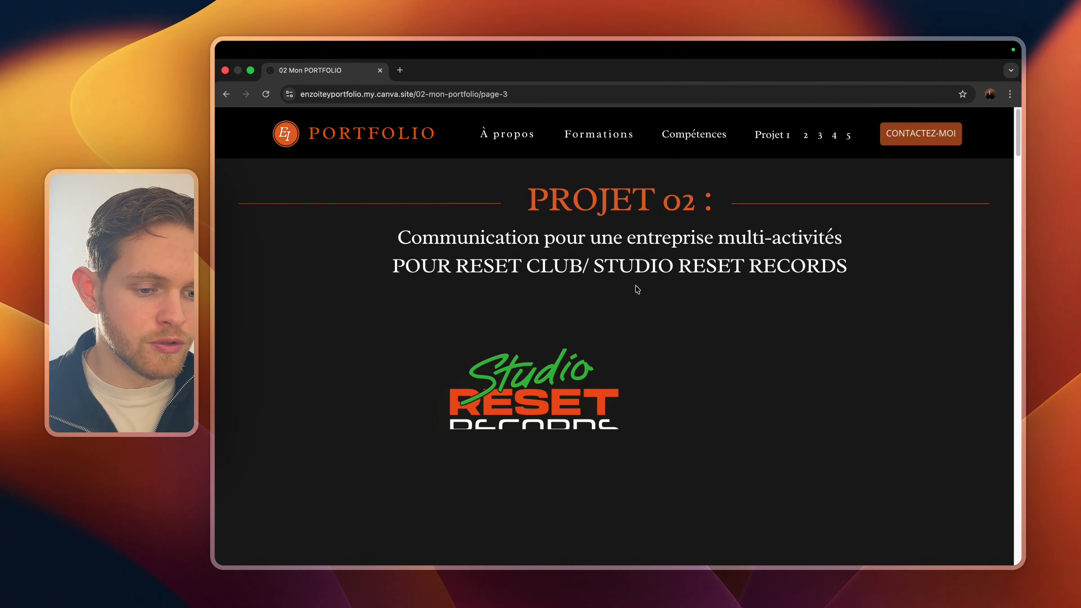
{"action": "scroll", "coordinate": [643, 288], "scroll_direction": "down", "scroll_amount": 3}
{"action": "scroll", "coordinate": [647, 291], "scroll_direction": "down", "scroll_amount": 20}
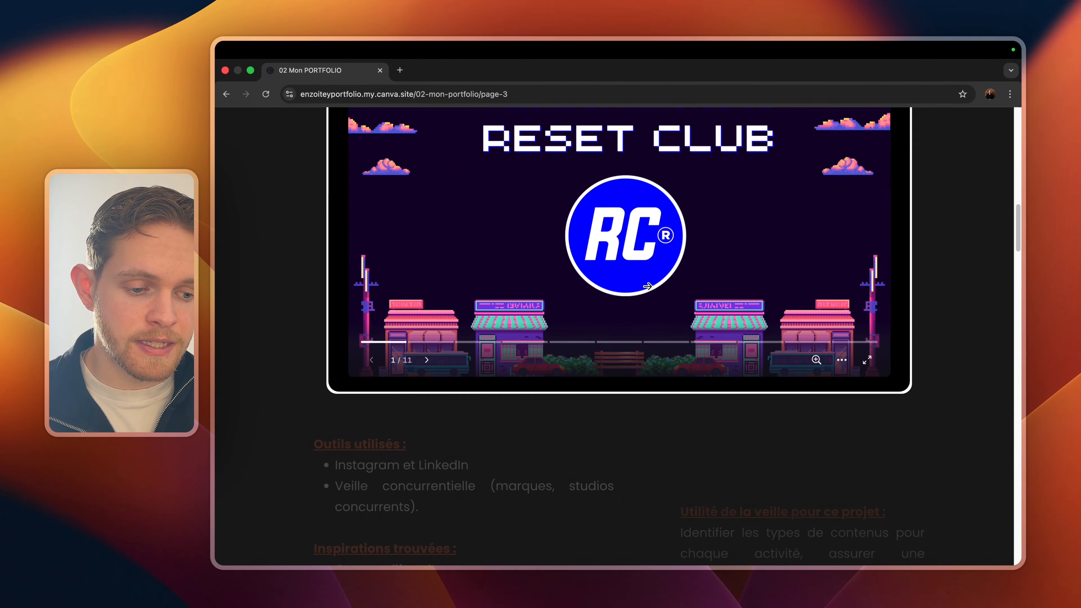
{"action": "scroll", "coordinate": [648, 286], "scroll_direction": "down", "scroll_amount": 4}
{"action": "scroll", "coordinate": [646, 289], "scroll_direction": "up", "scroll_amount": 20}
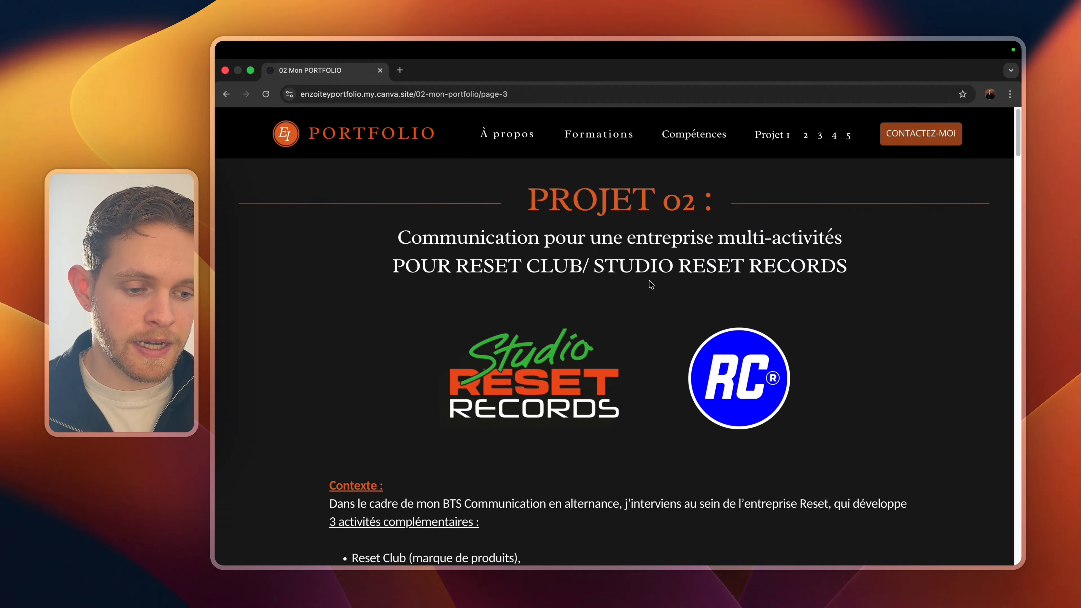
- Open the Projet 03 page for Edenauto and look through its photos and content down to the promotional video slideshow
{"action": "left_click", "coordinate": [818, 136]}
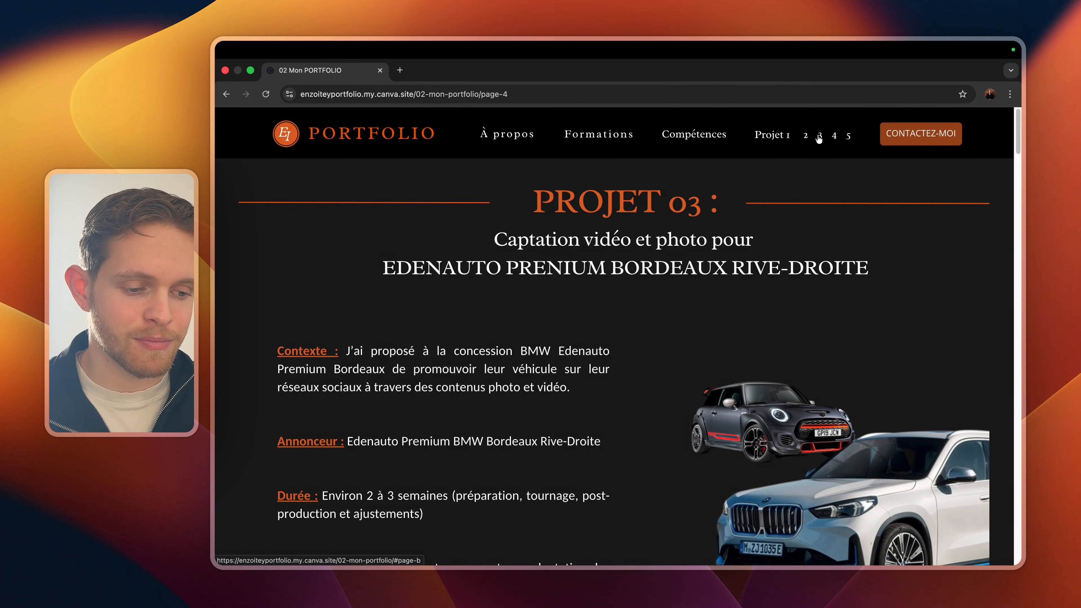
{"action": "scroll", "coordinate": [698, 207], "scroll_direction": "down", "scroll_amount": 10}
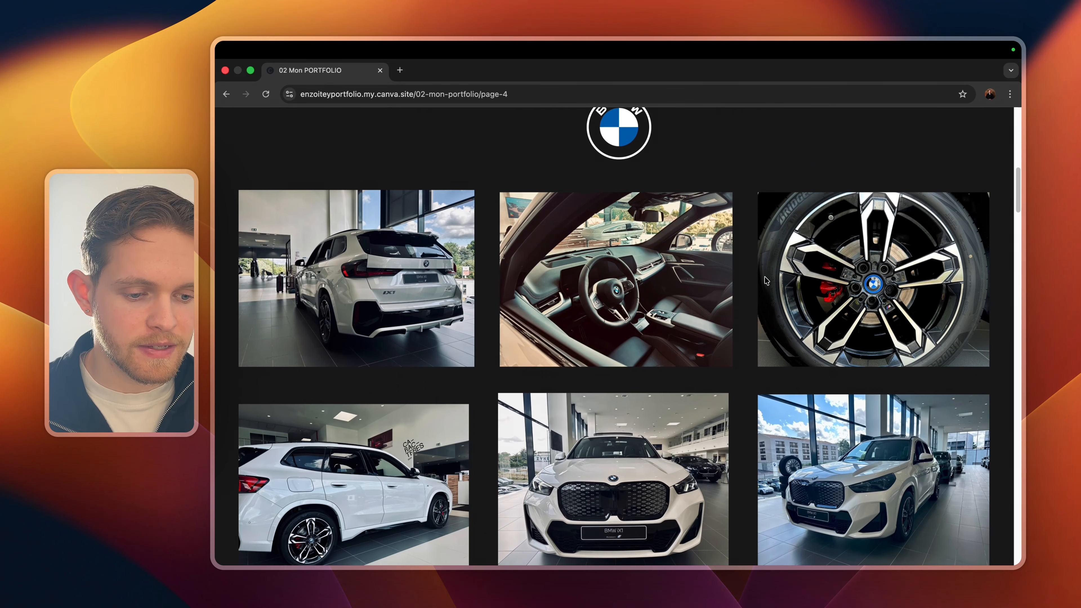
{"action": "scroll", "coordinate": [636, 258], "scroll_direction": "down", "scroll_amount": 15}
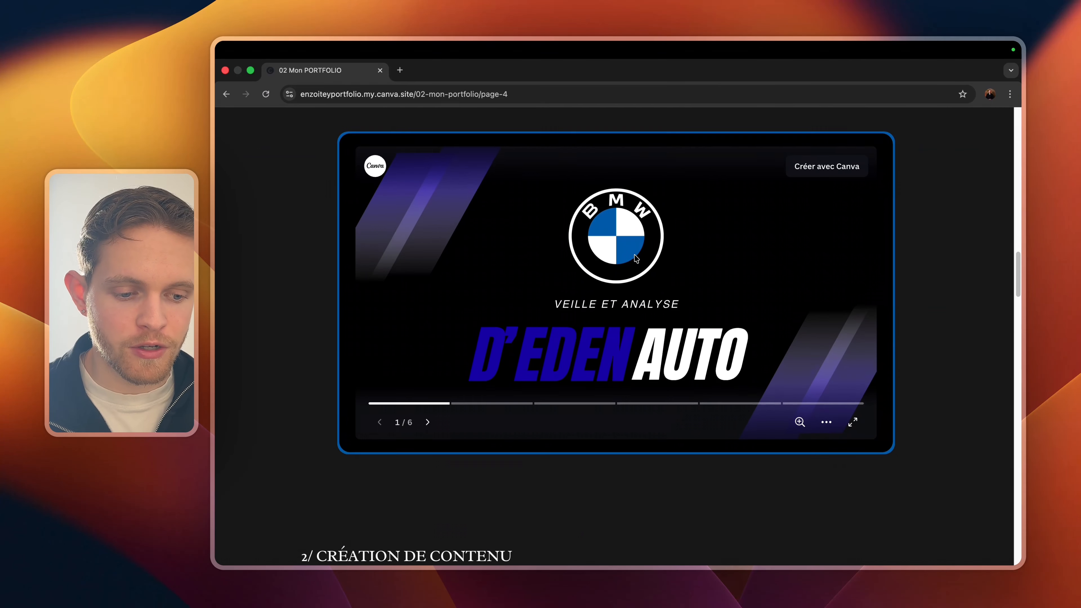
{"action": "scroll", "coordinate": [635, 258], "scroll_direction": "down", "scroll_amount": 15}
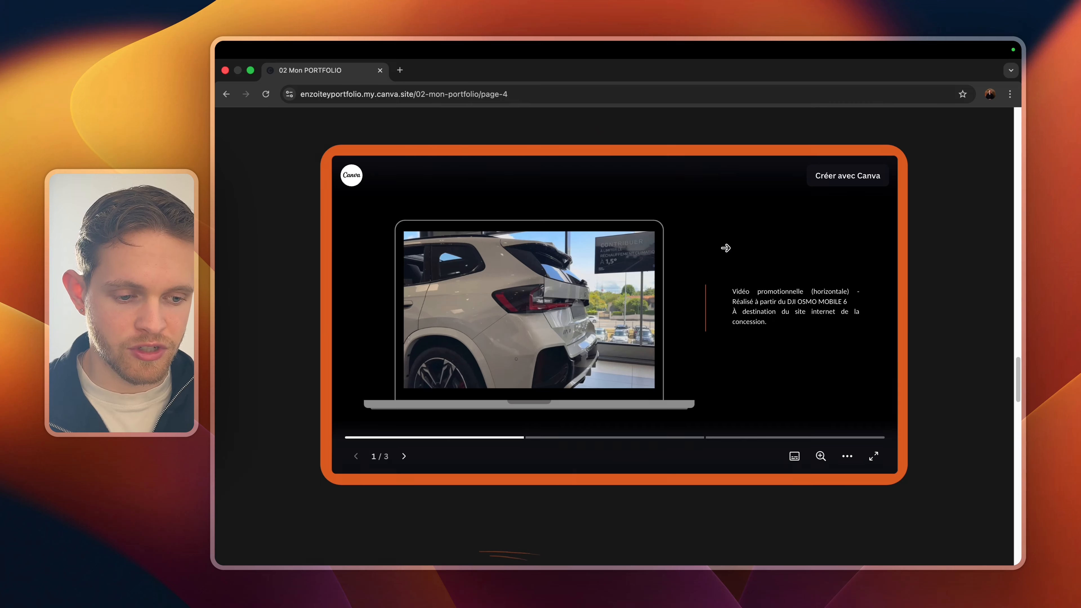
- Start the horizontal promotional video, check the Instagram story slide and go back to the horizontal video slide
{"action": "left_click", "coordinate": [526, 311]}
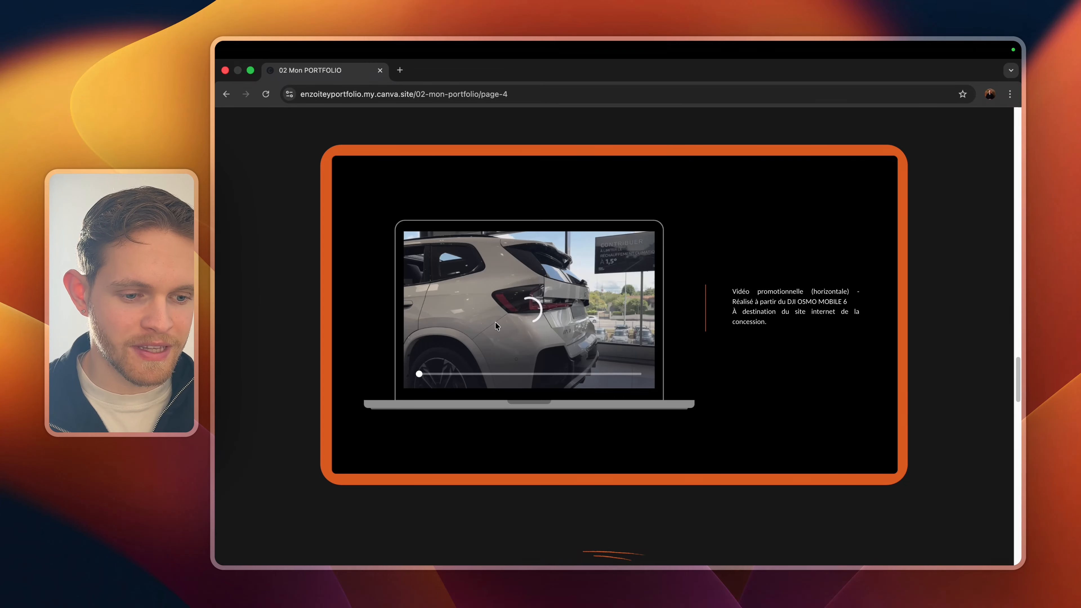
{"action": "left_click", "coordinate": [634, 305]}
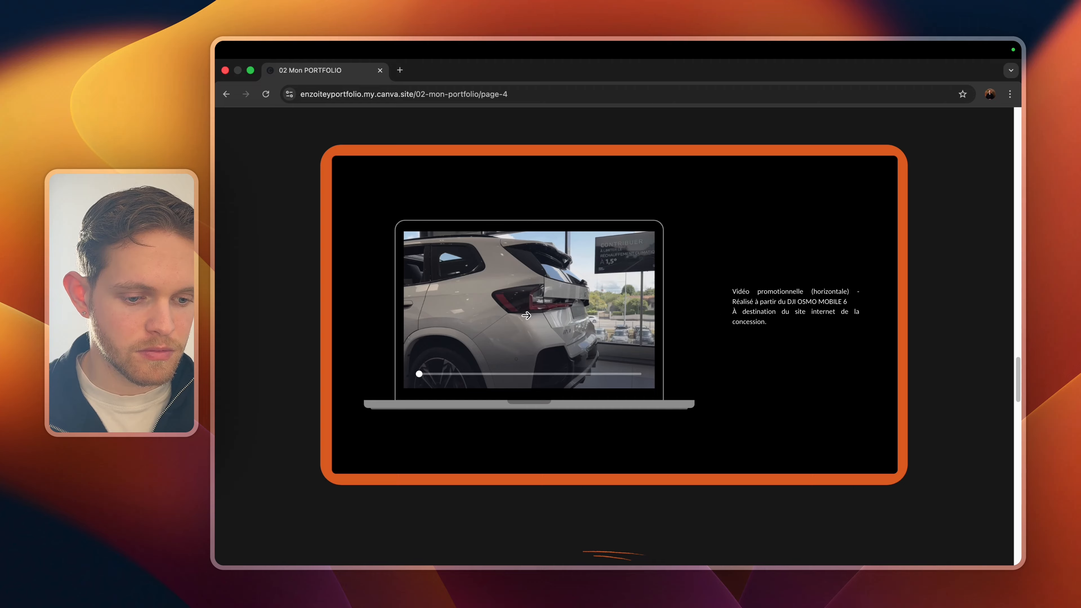
{"action": "left_click", "coordinate": [528, 320]}
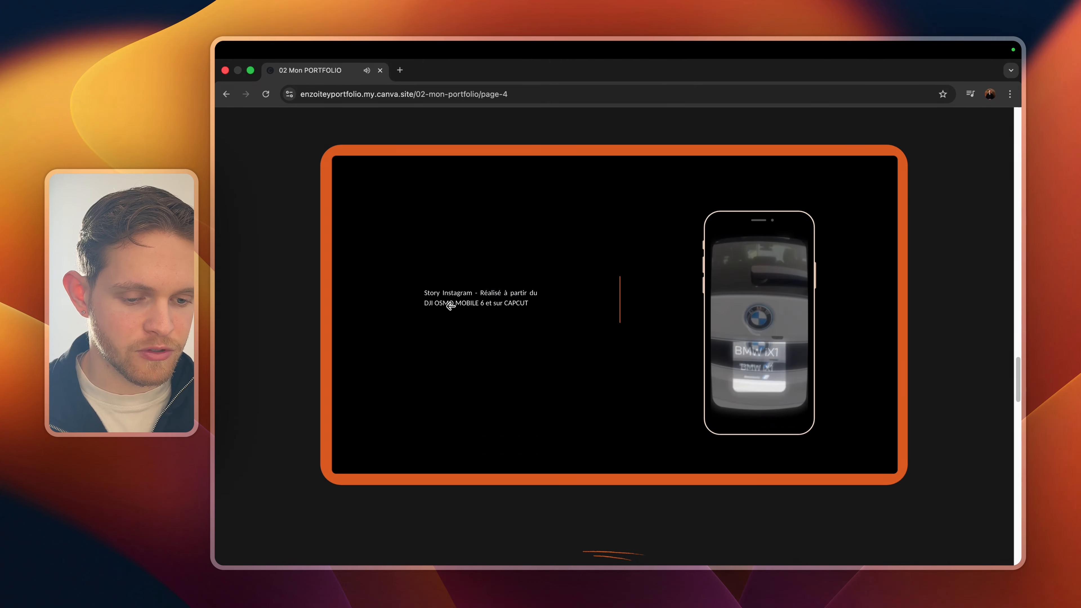
{"action": "left_click", "coordinate": [439, 305]}
{"action": "left_click", "coordinate": [428, 305]}
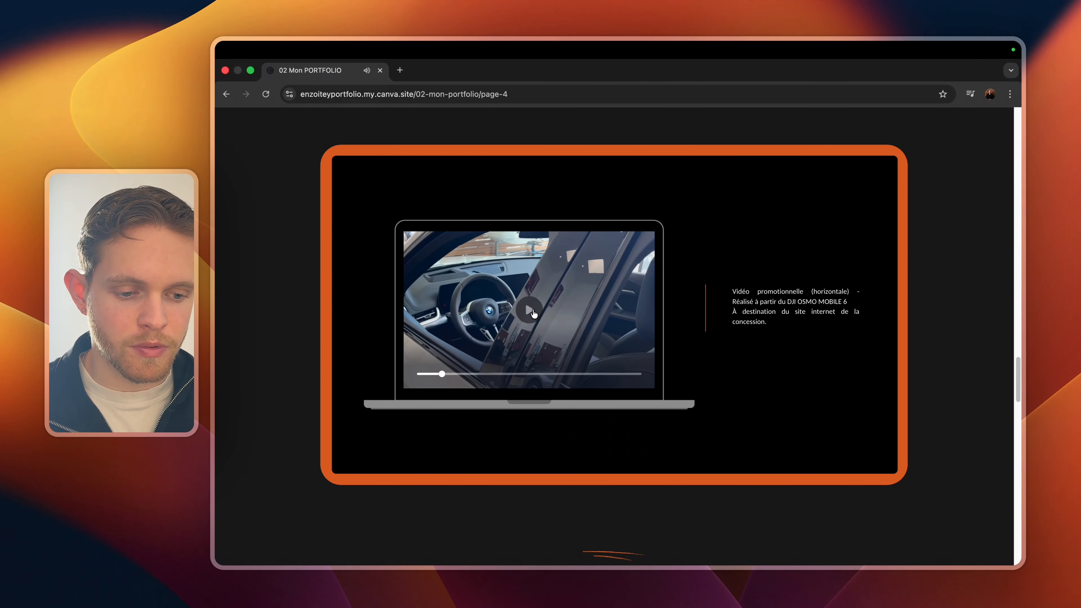
- Play the vertical promotional video for social media and advance to the Instagram story slide
{"action": "left_click", "coordinate": [755, 246]}
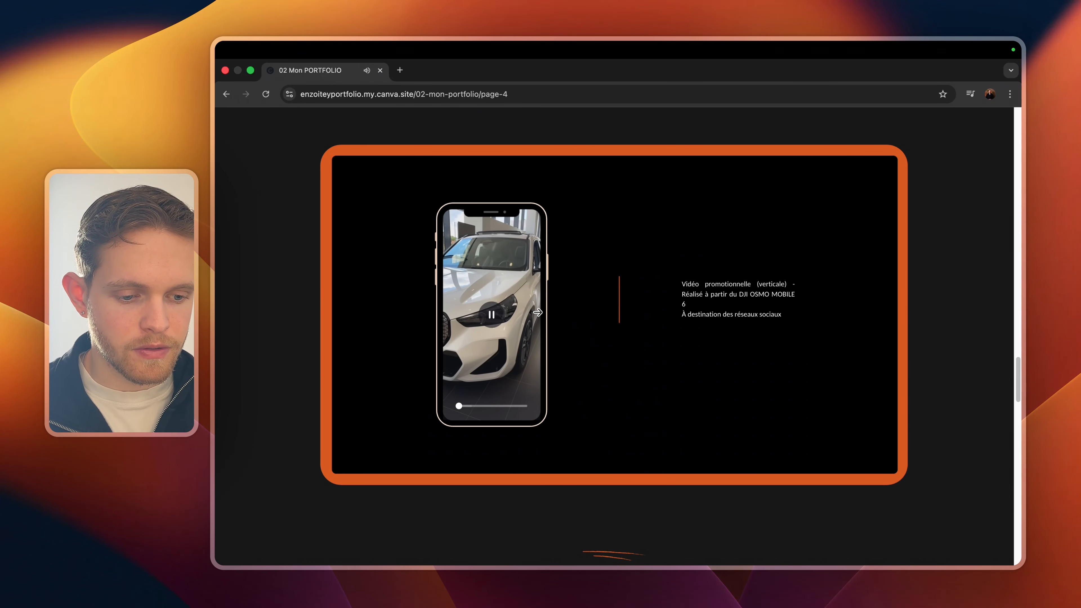
{"action": "left_click", "coordinate": [489, 315]}
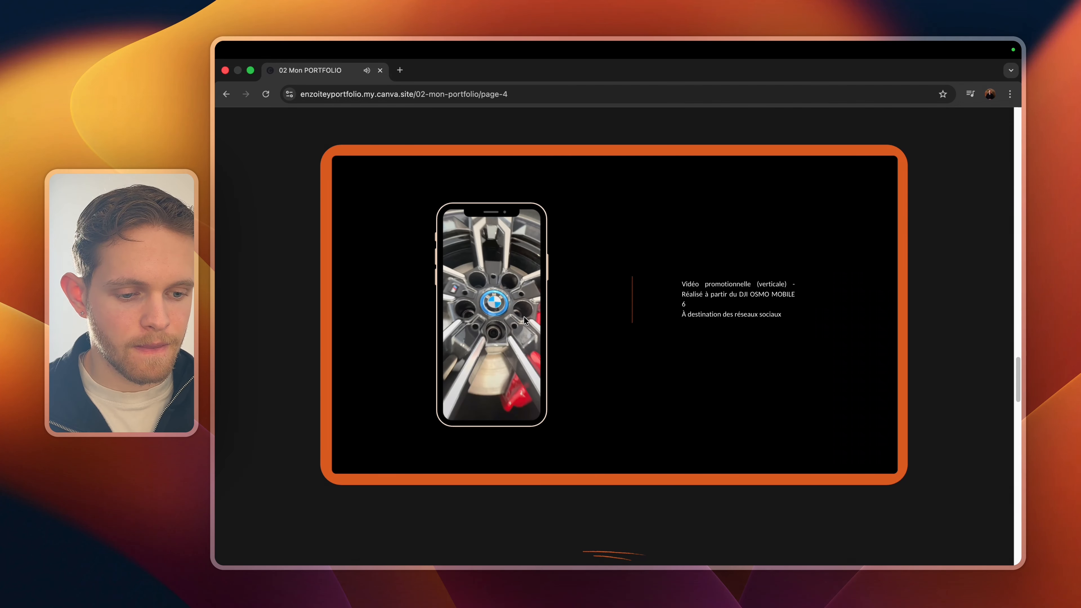
{"action": "left_click", "coordinate": [775, 249]}
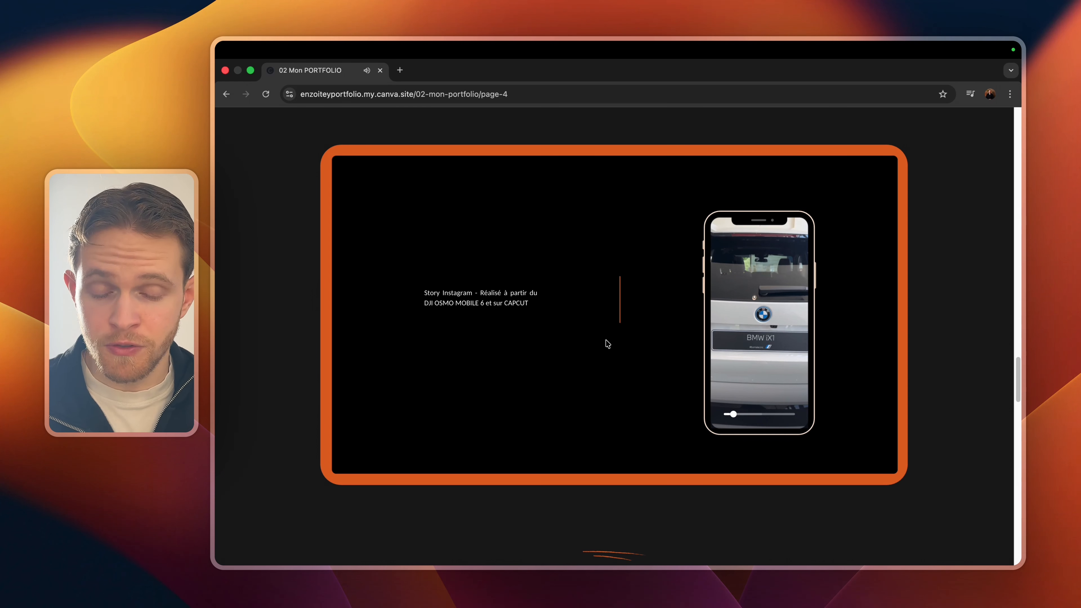
- Read the remaining Projet 03 content through the Contrôle et évaluation section, and return to the page's beginning
{"action": "scroll", "coordinate": [608, 344], "scroll_direction": "down", "scroll_amount": 4}
{"action": "scroll", "coordinate": [608, 344], "scroll_direction": "down", "scroll_amount": 1}
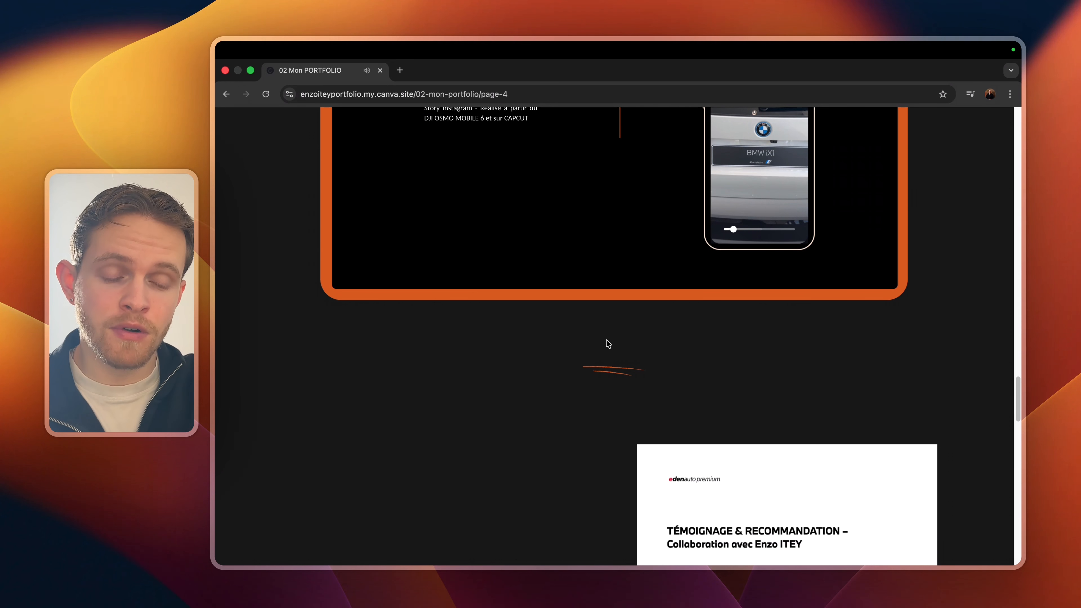
{"action": "scroll", "coordinate": [608, 344], "scroll_direction": "down", "scroll_amount": 20}
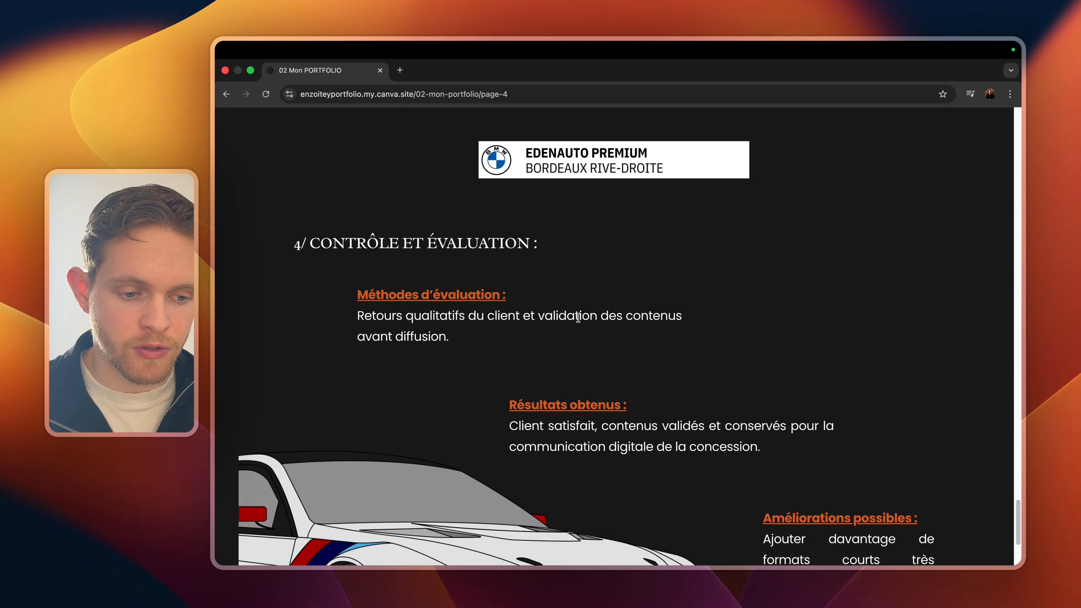
{"action": "scroll", "coordinate": [583, 337], "scroll_direction": "down", "scroll_amount": 5}
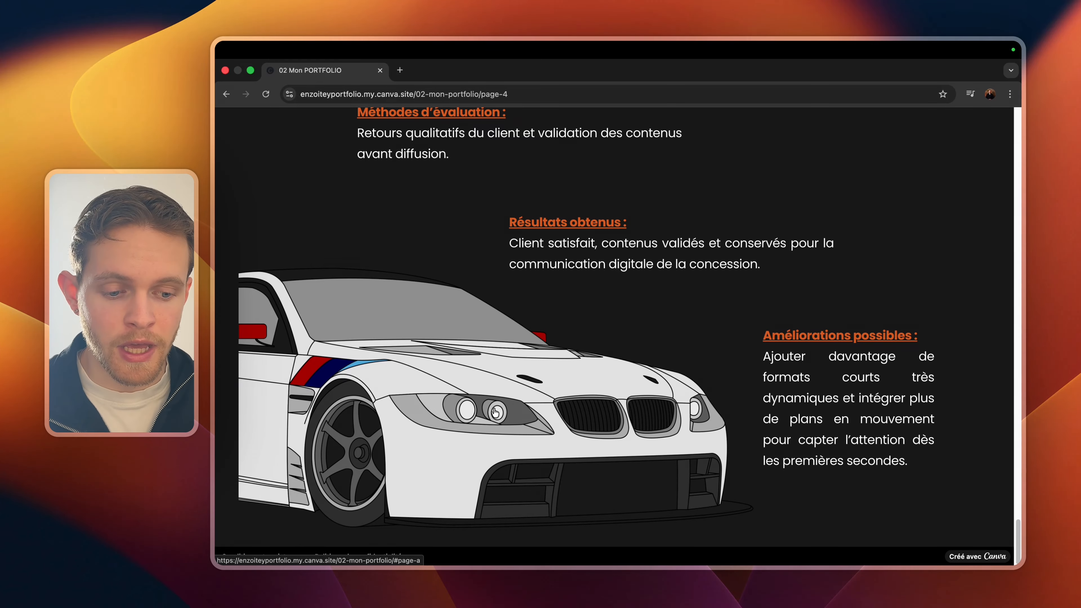
{"action": "left_click", "coordinate": [434, 386]}
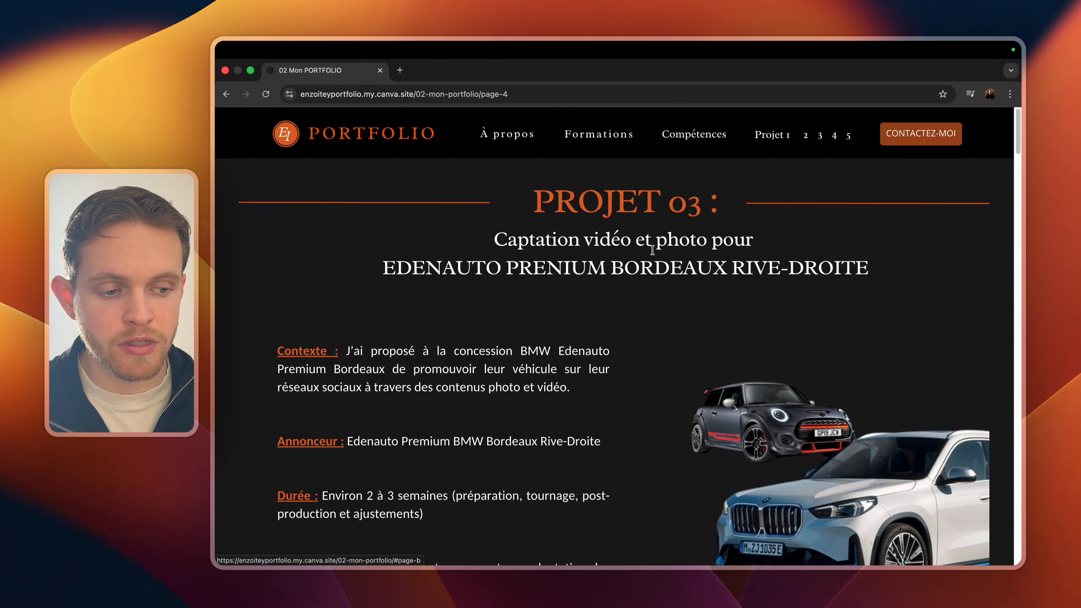
- Open the Projet 04 page and look through it down to the content creation section
{"action": "left_click", "coordinate": [834, 136]}
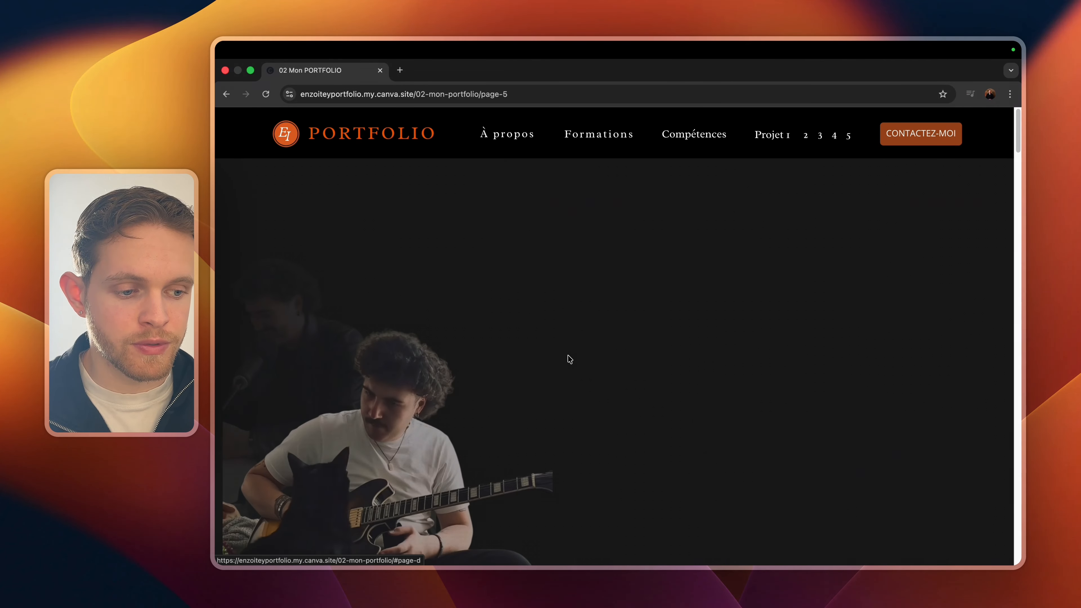
{"action": "scroll", "coordinate": [556, 448], "scroll_direction": "down", "scroll_amount": 5}
{"action": "scroll", "coordinate": [555, 449], "scroll_direction": "down", "scroll_amount": 15}
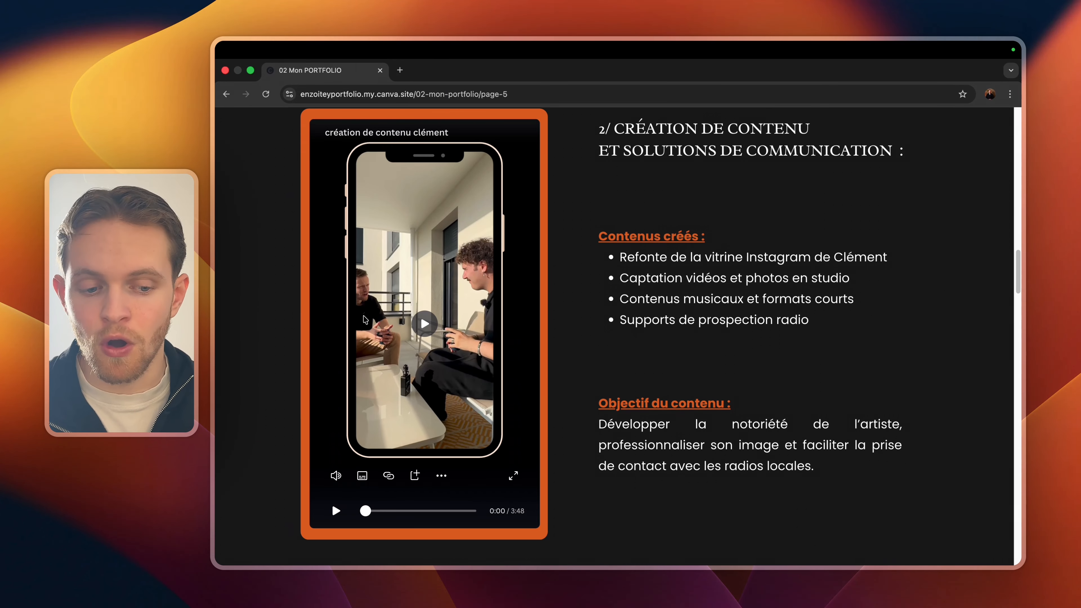
- Play the content creation video, skip ahead to about 2:51 and pause it
{"action": "left_click", "coordinate": [425, 324]}
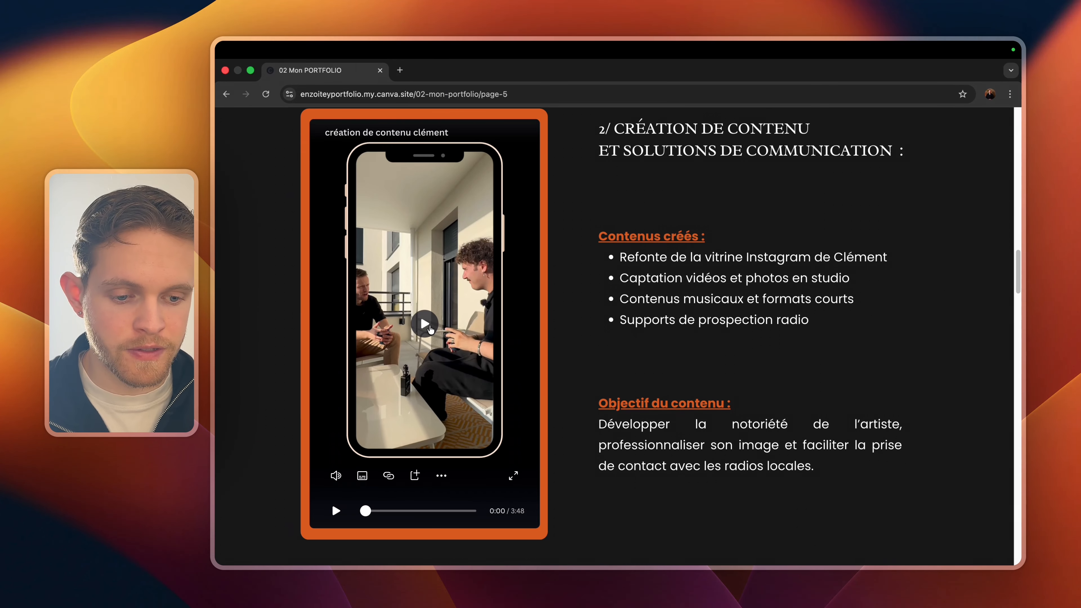
{"action": "left_click", "coordinate": [395, 511]}
{"action": "left_click", "coordinate": [447, 511]}
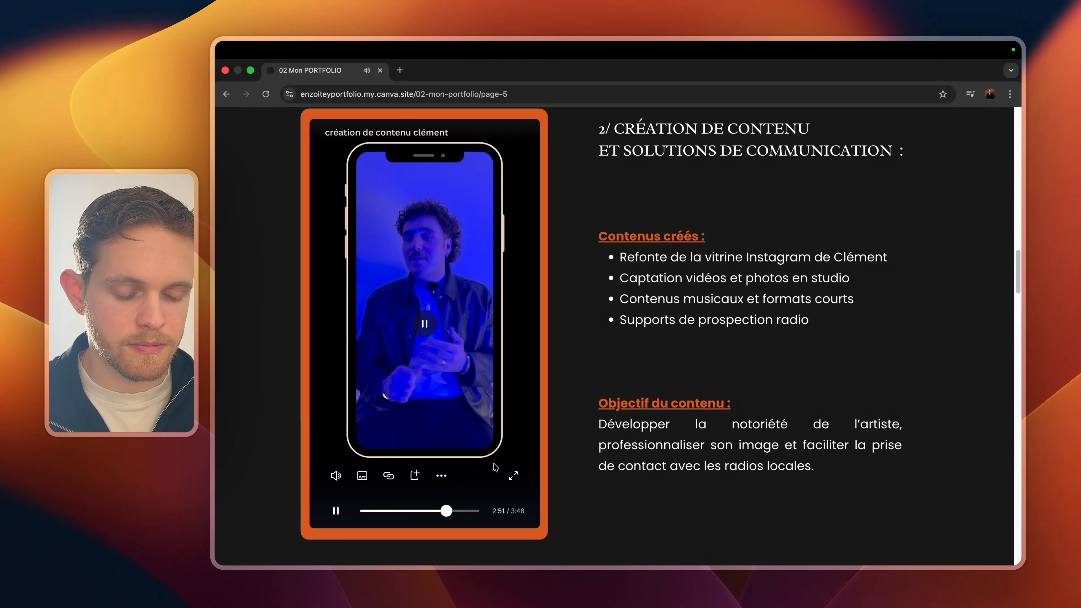
{"action": "left_click", "coordinate": [427, 331]}
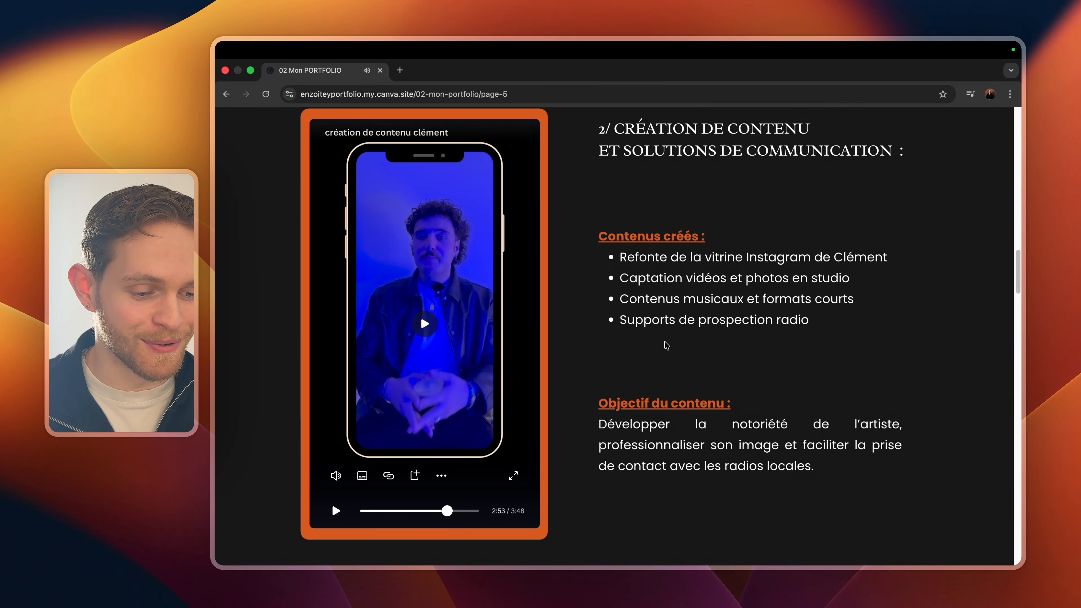
- Find the eight-slide mind map slideshow further down Projet 04 and advance through its first slides
{"action": "scroll", "coordinate": [714, 383], "scroll_direction": "down", "scroll_amount": 15}
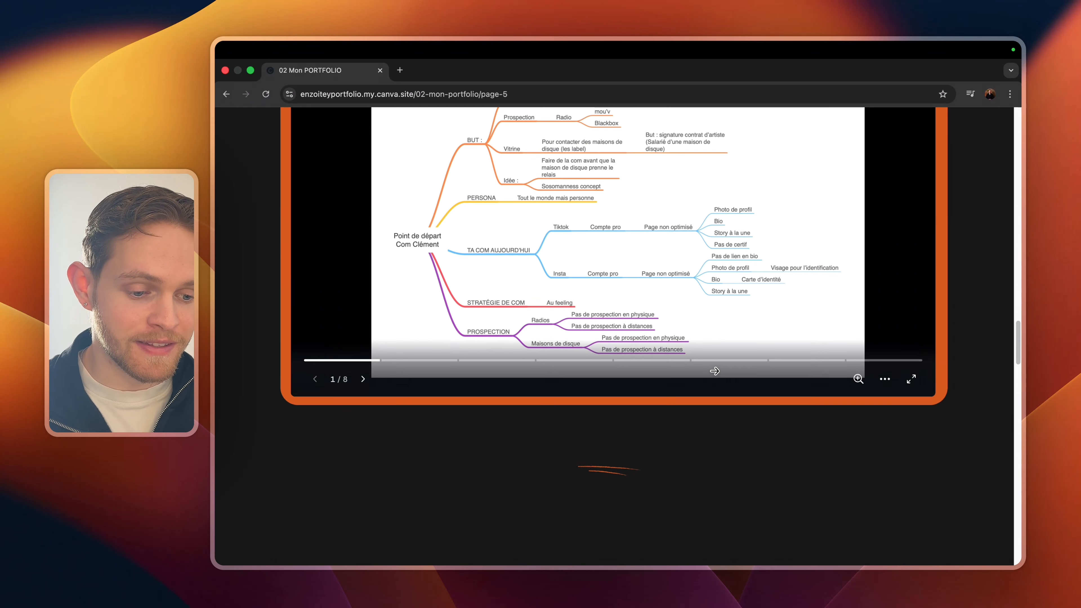
{"action": "scroll", "coordinate": [715, 371], "scroll_direction": "up", "scroll_amount": 2}
{"action": "left_click", "coordinate": [817, 319]}
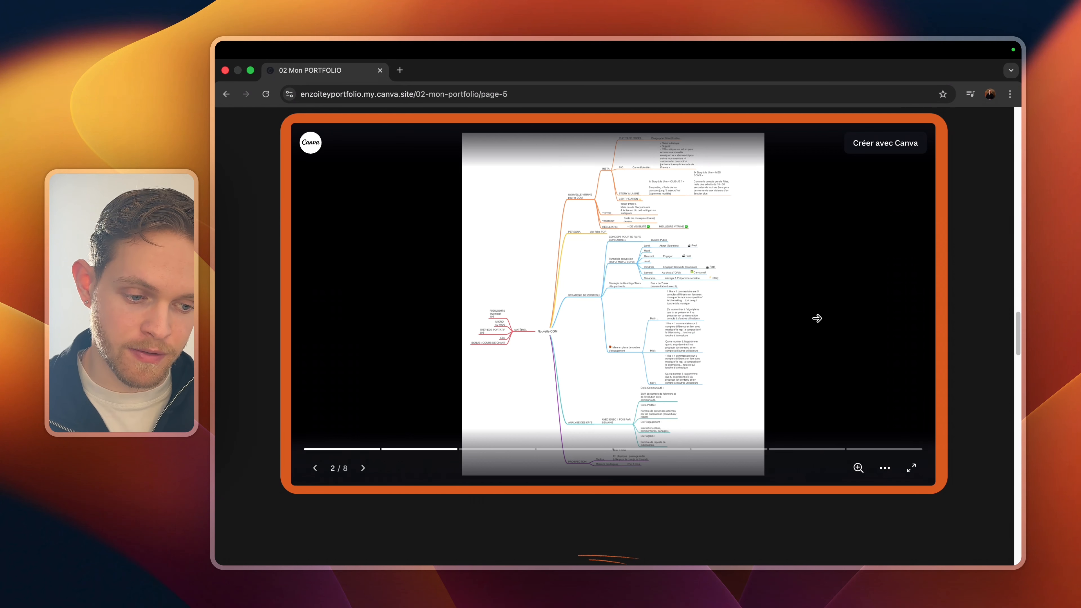
{"action": "left_click", "coordinate": [817, 318]}
{"action": "left_click", "coordinate": [817, 319]}
- Continue to the radio prospecting slideshow and advance it to the example first-contact e-mail slide
{"action": "scroll", "coordinate": [817, 318], "scroll_direction": "down", "scroll_amount": 8}
{"action": "scroll", "coordinate": [817, 318], "scroll_direction": "down", "scroll_amount": 10}
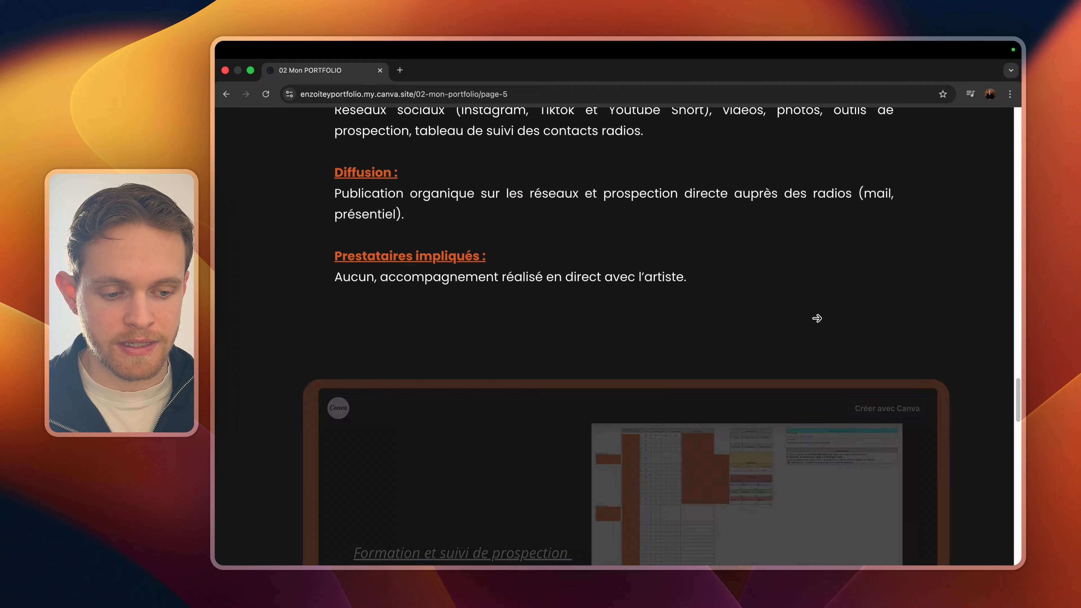
{"action": "left_click", "coordinate": [853, 349]}
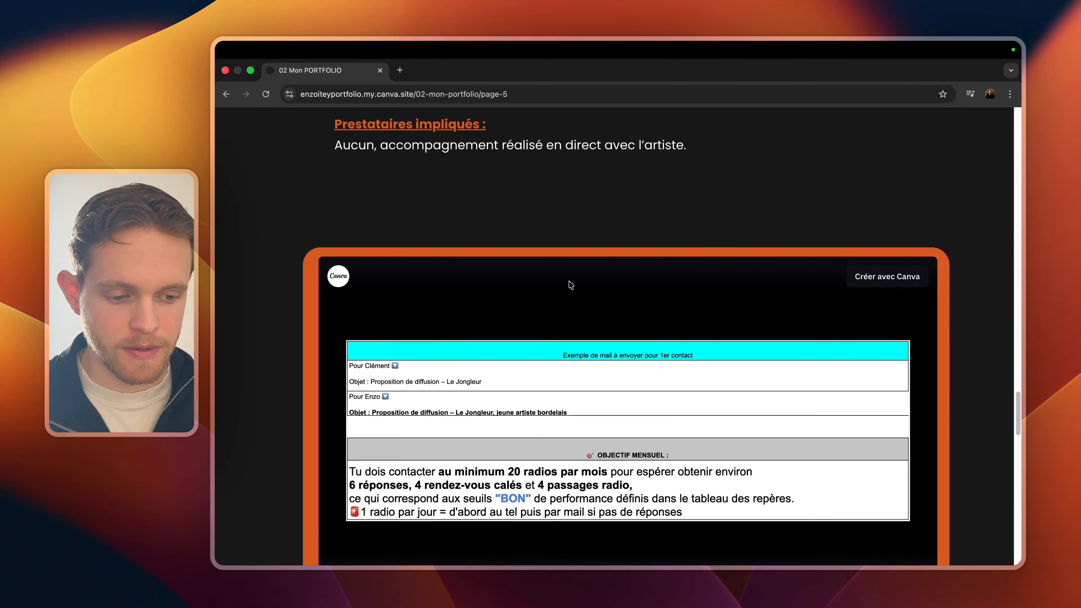
- Look through the rest of Projet 04, try the third Avis client testimonial video, and return to the page's beginning
{"action": "scroll", "coordinate": [569, 285], "scroll_direction": "down", "scroll_amount": 17}
{"action": "scroll", "coordinate": [570, 292], "scroll_direction": "down", "scroll_amount": 15}
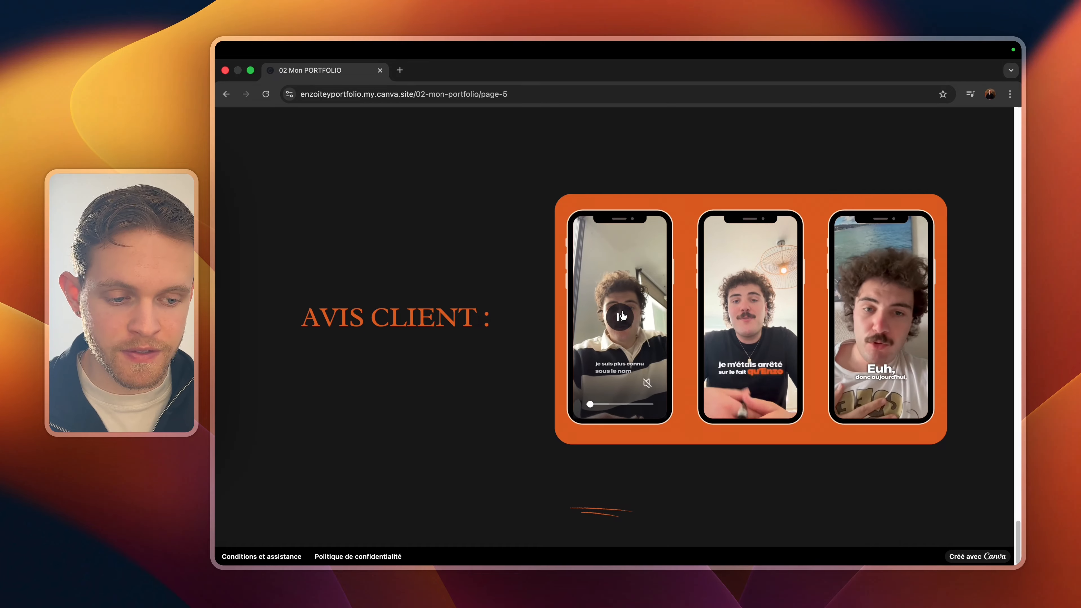
{"action": "left_click", "coordinate": [869, 320]}
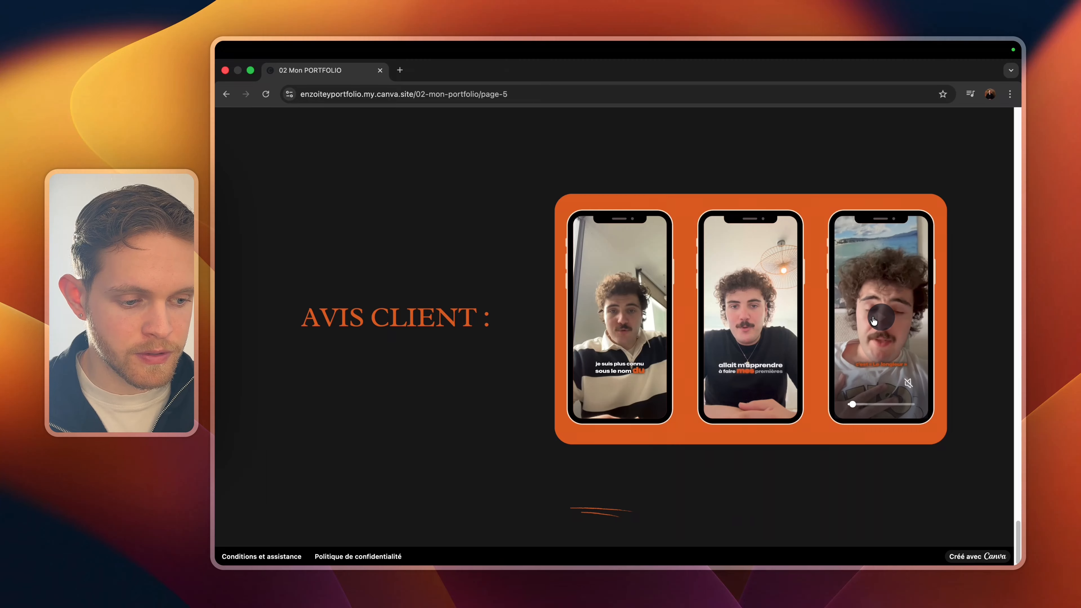
{"action": "scroll", "coordinate": [770, 264], "scroll_direction": "up", "scroll_amount": 20}
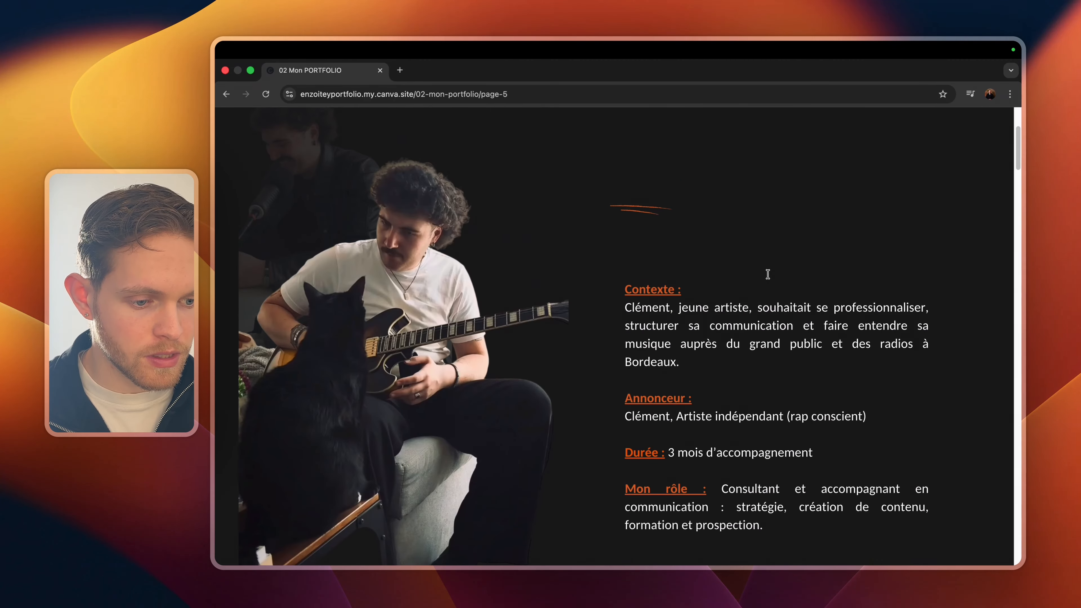
{"action": "scroll", "coordinate": [823, 203], "scroll_direction": "up", "scroll_amount": 2}
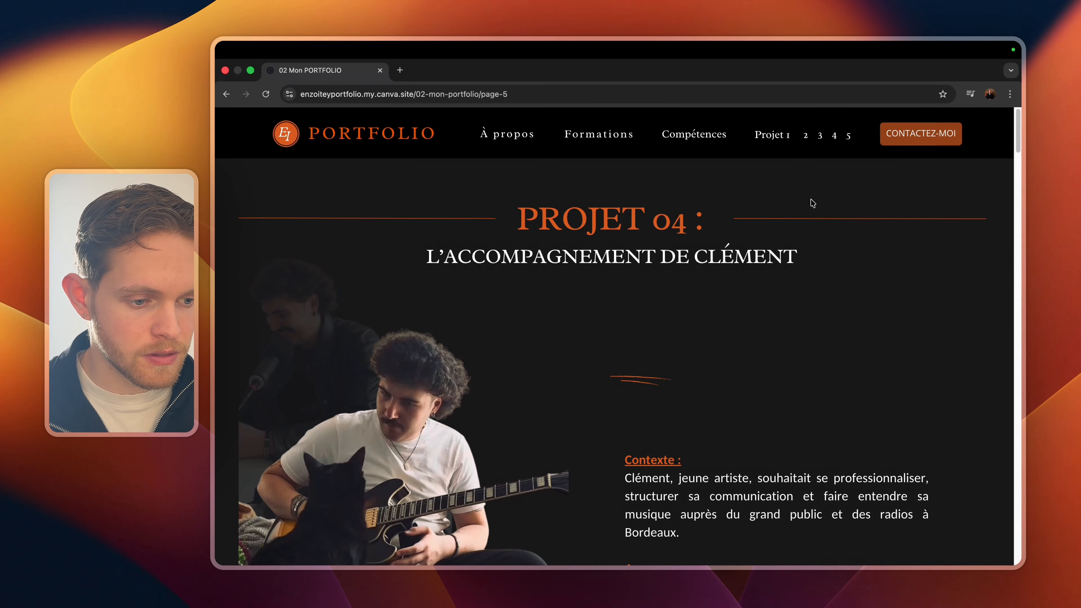
{"action": "scroll", "coordinate": [811, 202], "scroll_direction": "down", "scroll_amount": 2}
{"action": "scroll", "coordinate": [852, 128], "scroll_direction": "up", "scroll_amount": 2}
- Open the Projet 05 page for Caisse d'Épargne Limousin and look through its slideshows and content
{"action": "left_click", "coordinate": [849, 136]}
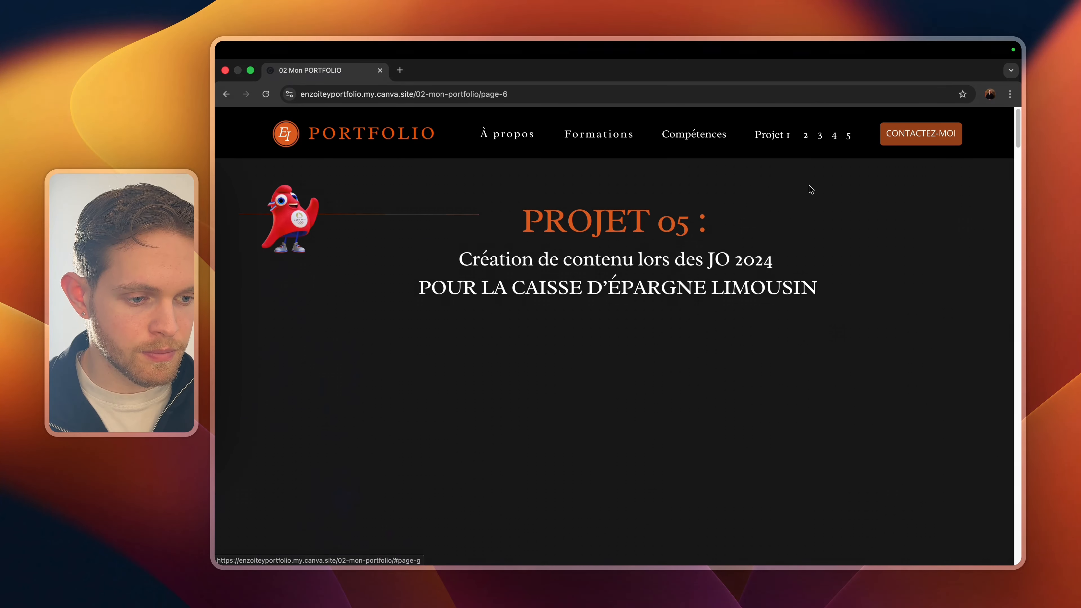
{"action": "scroll", "coordinate": [745, 256], "scroll_direction": "down", "scroll_amount": 8}
{"action": "scroll", "coordinate": [726, 284], "scroll_direction": "down", "scroll_amount": 20}
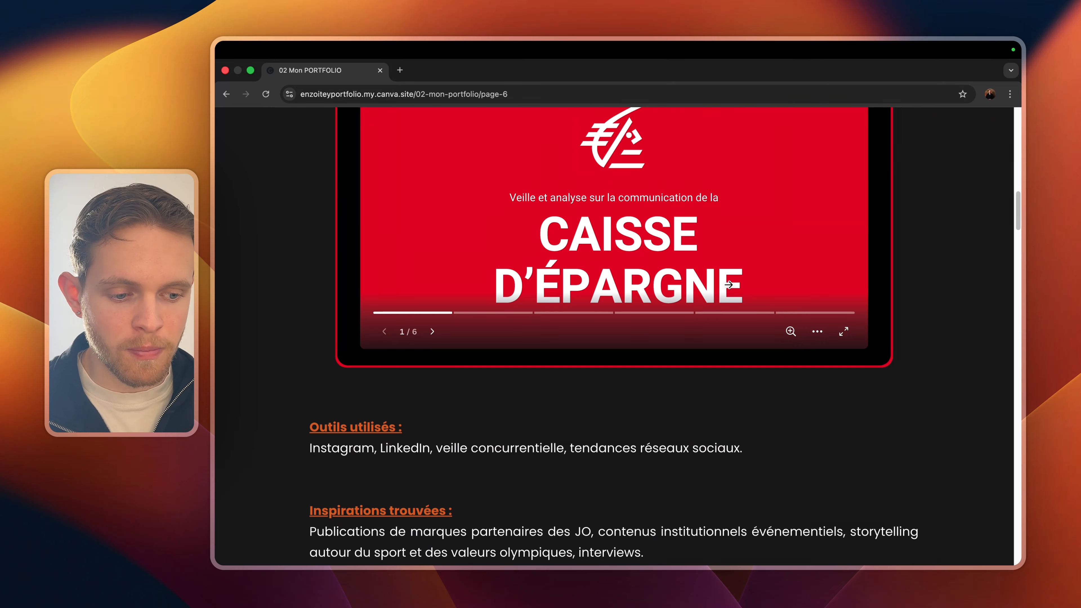
{"action": "scroll", "coordinate": [731, 288], "scroll_direction": "down", "scroll_amount": 20}
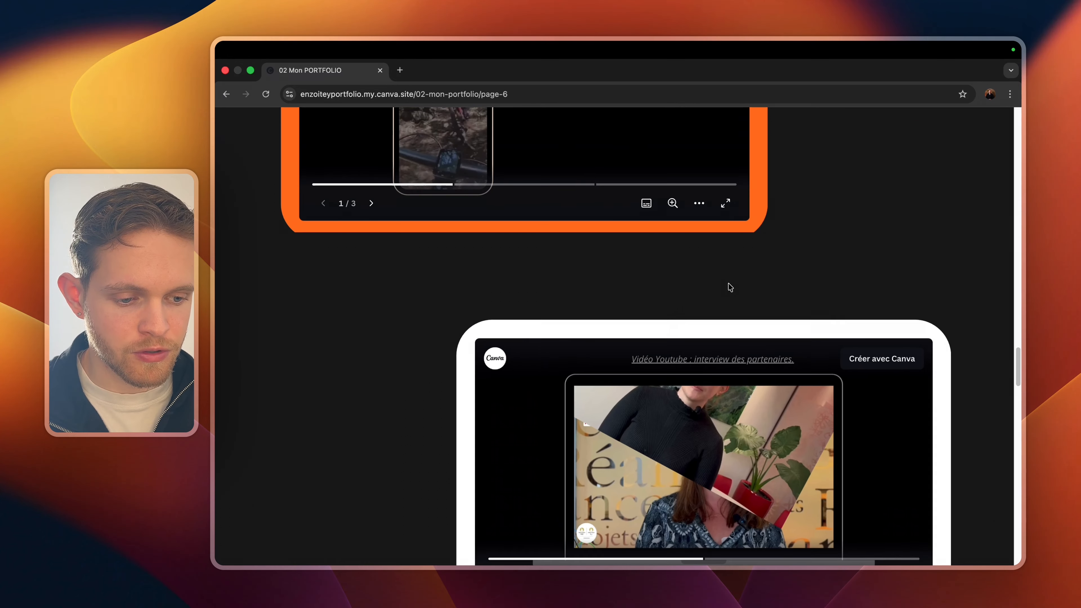
{"action": "scroll", "coordinate": [730, 289], "scroll_direction": "down", "scroll_amount": 20}
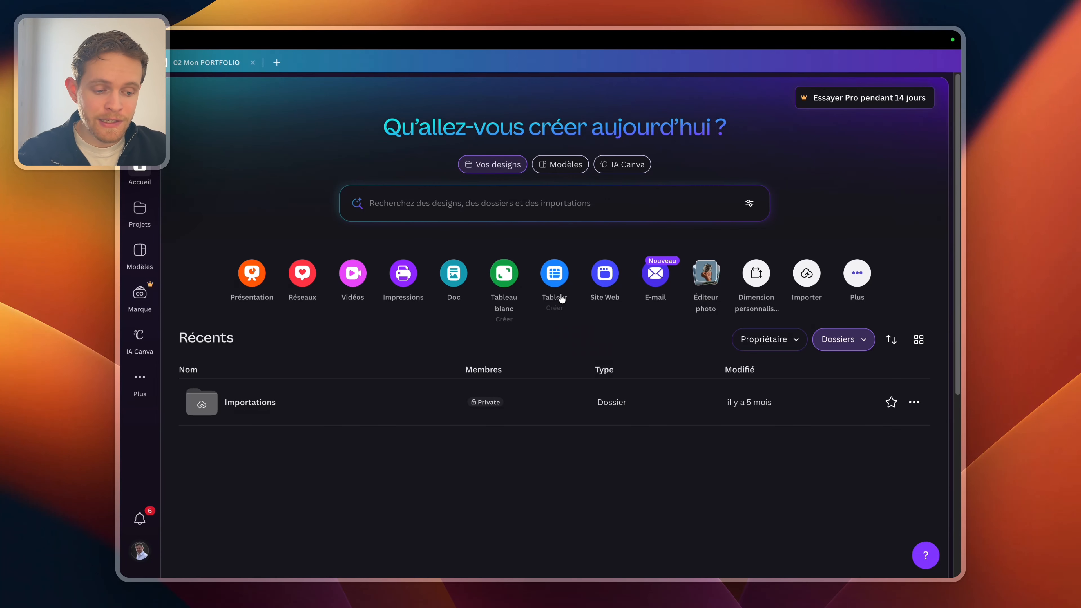
- Create a blank website design in the Canva editor and dismiss the template suggestions
{"action": "left_click", "coordinate": [606, 275]}
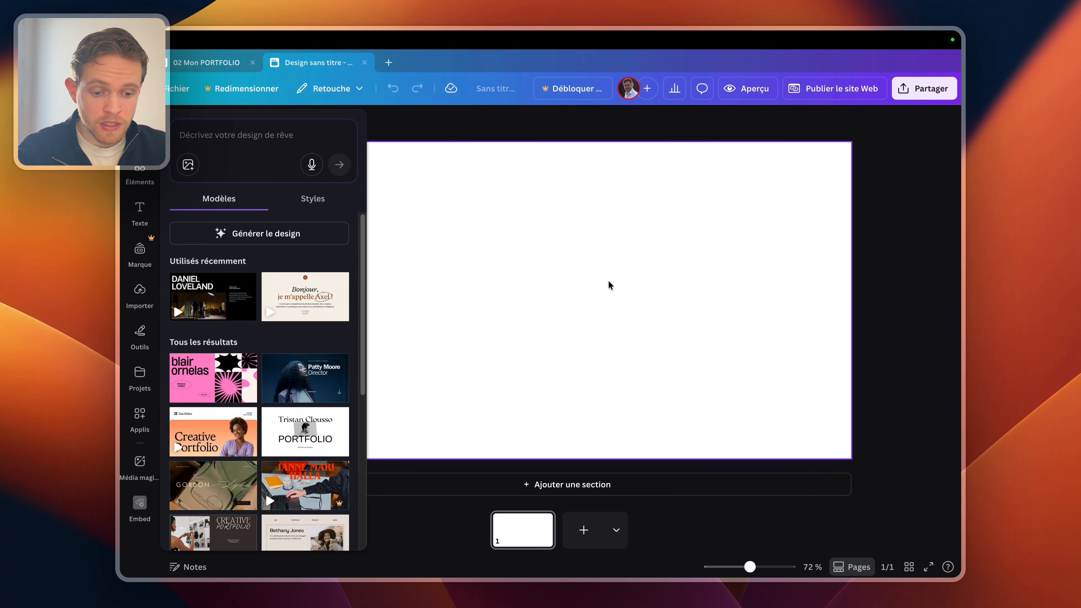
{"action": "left_click", "coordinate": [482, 284]}
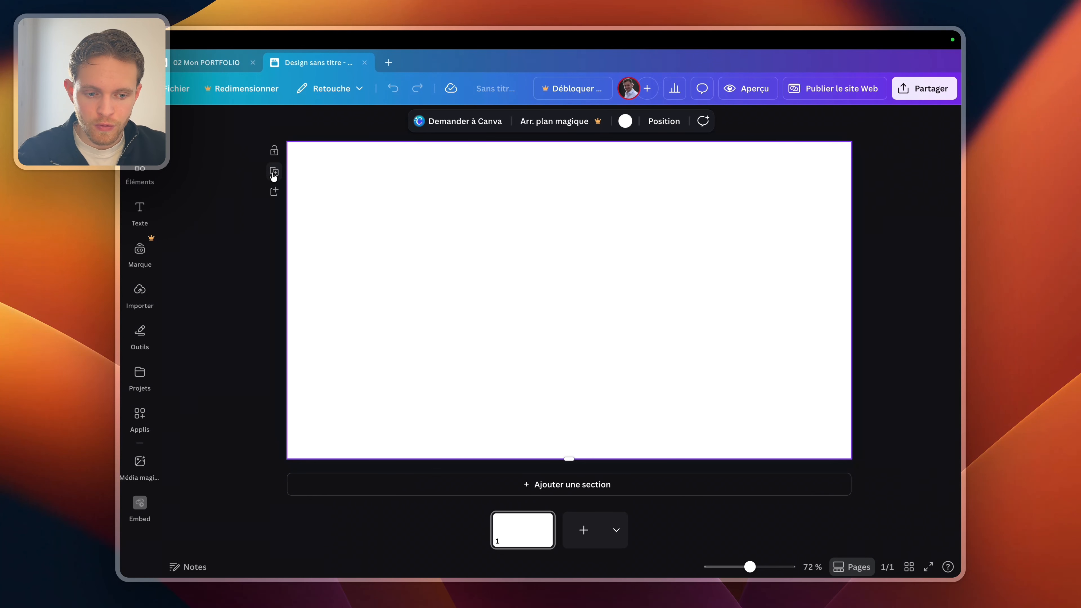
{"action": "scroll", "coordinate": [433, 253], "scroll_direction": "down", "scroll_amount": 3}
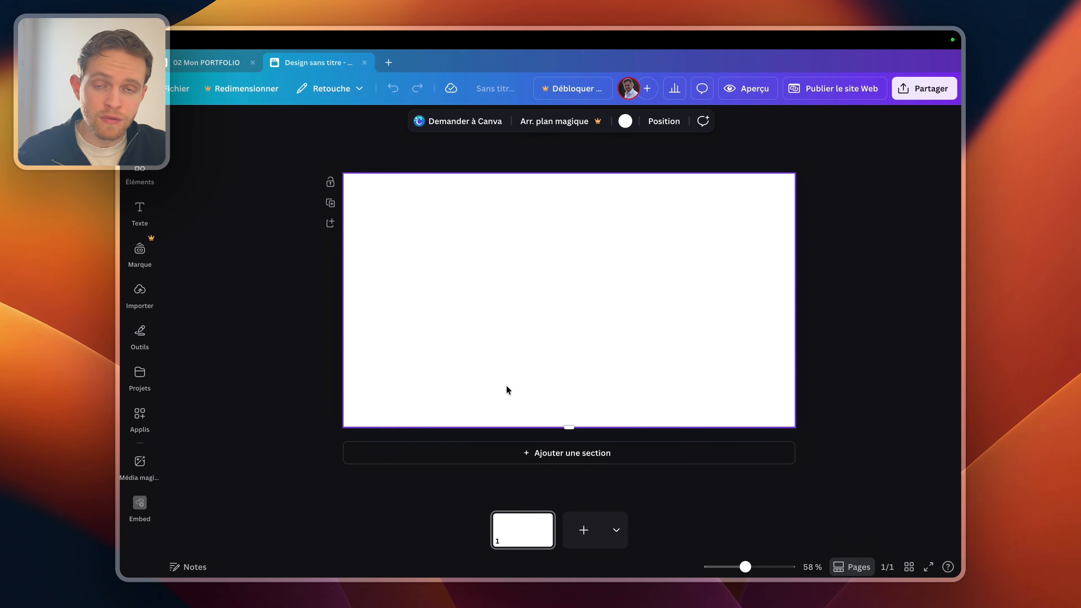
- Undo a trial section added below the first one, and add pages 2 and 3 to the website
{"action": "left_click", "coordinate": [538, 460]}
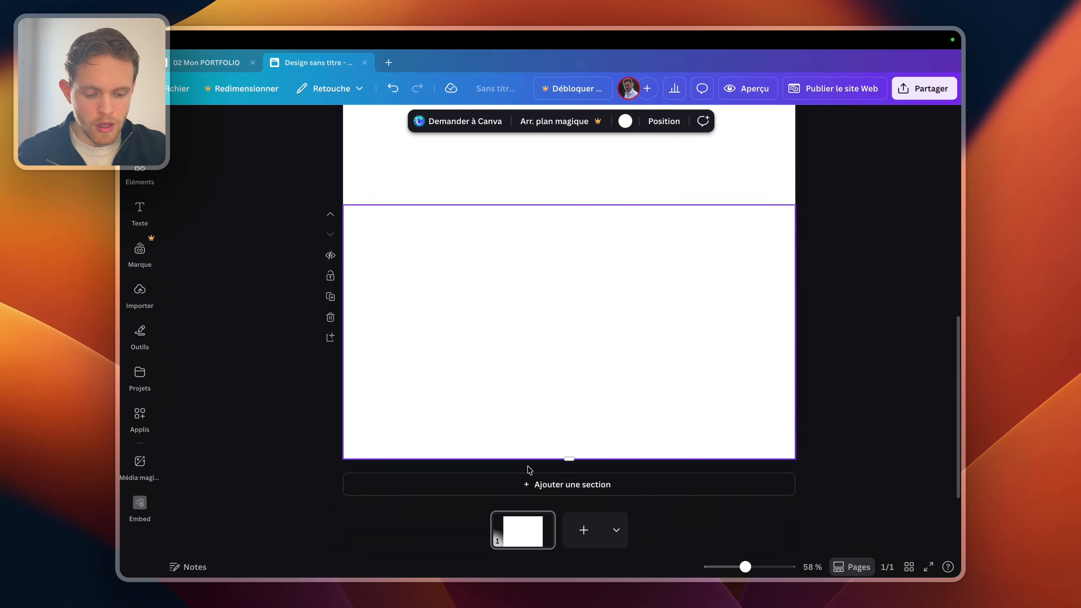
{"action": "key", "text": "super+z"}
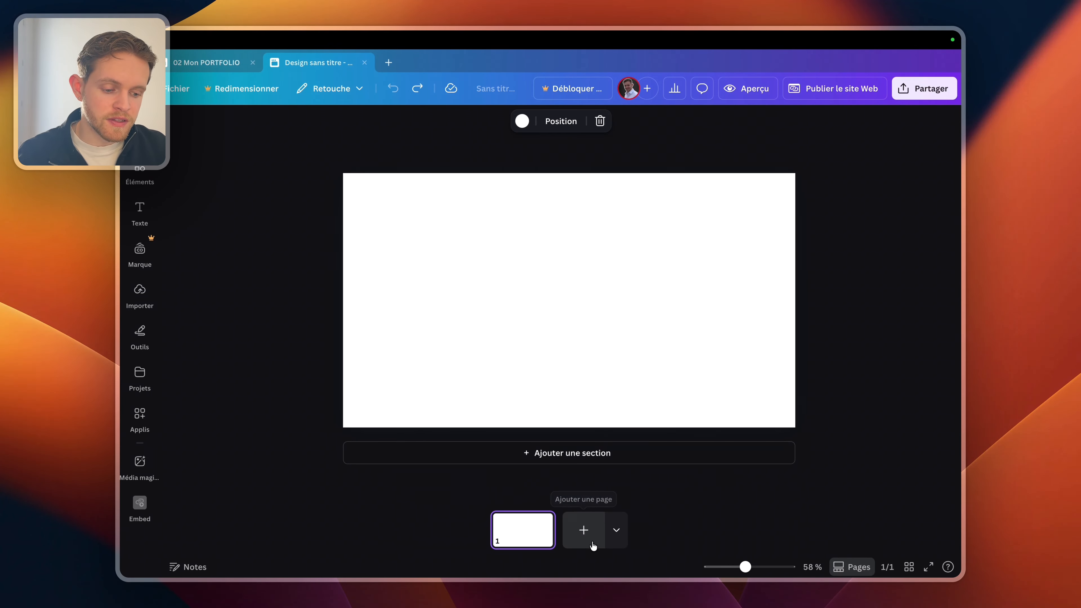
{"action": "left_click", "coordinate": [584, 530]}
{"action": "left_click", "coordinate": [618, 530]}
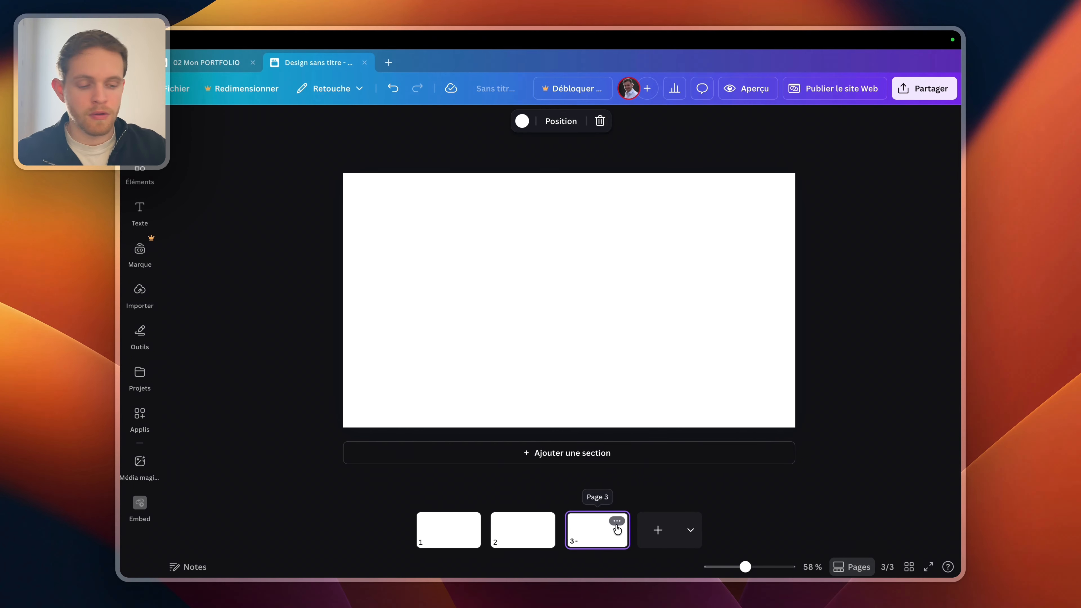
- Add several blank sections one below another to page 1
{"action": "left_click", "coordinate": [469, 539]}
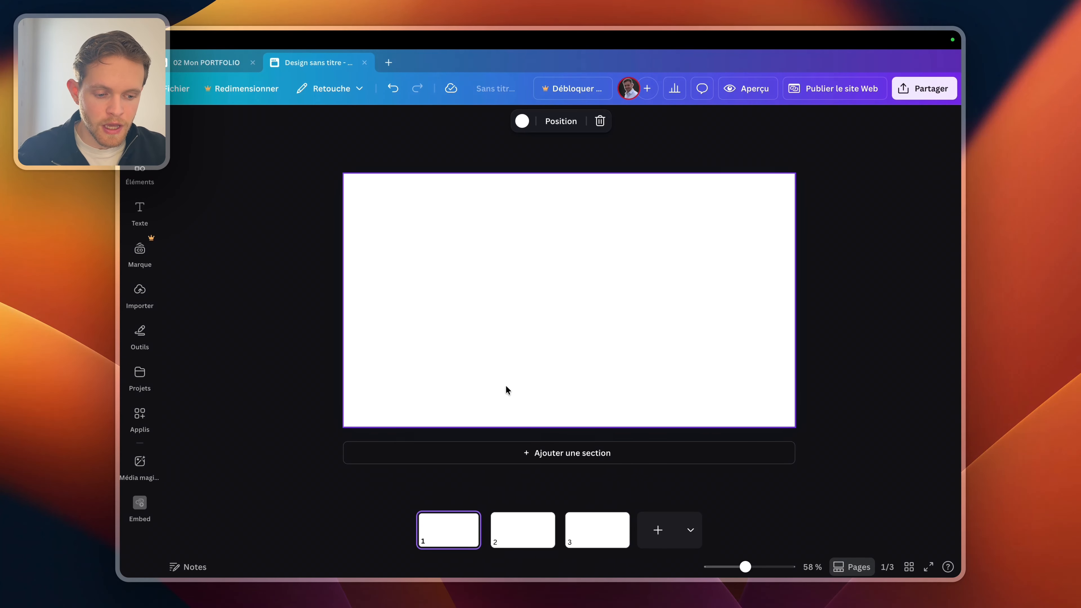
{"action": "left_click", "coordinate": [524, 452]}
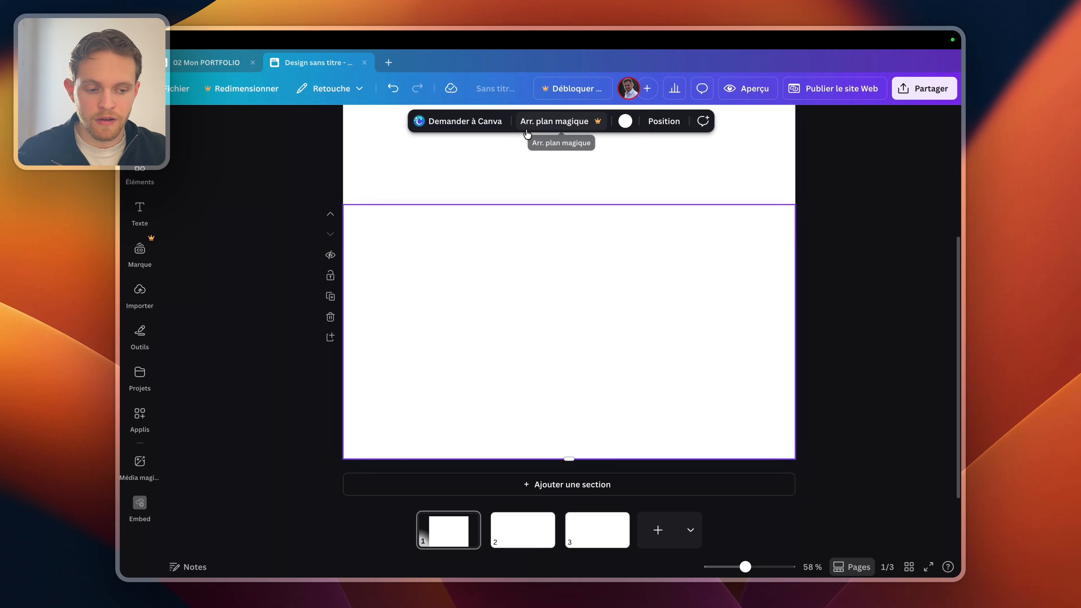
{"action": "scroll", "coordinate": [577, 219], "scroll_direction": "down", "scroll_amount": 3}
{"action": "scroll", "coordinate": [578, 239], "scroll_direction": "down", "scroll_amount": 1}
{"action": "scroll", "coordinate": [577, 275], "scroll_direction": "down", "scroll_amount": 5}
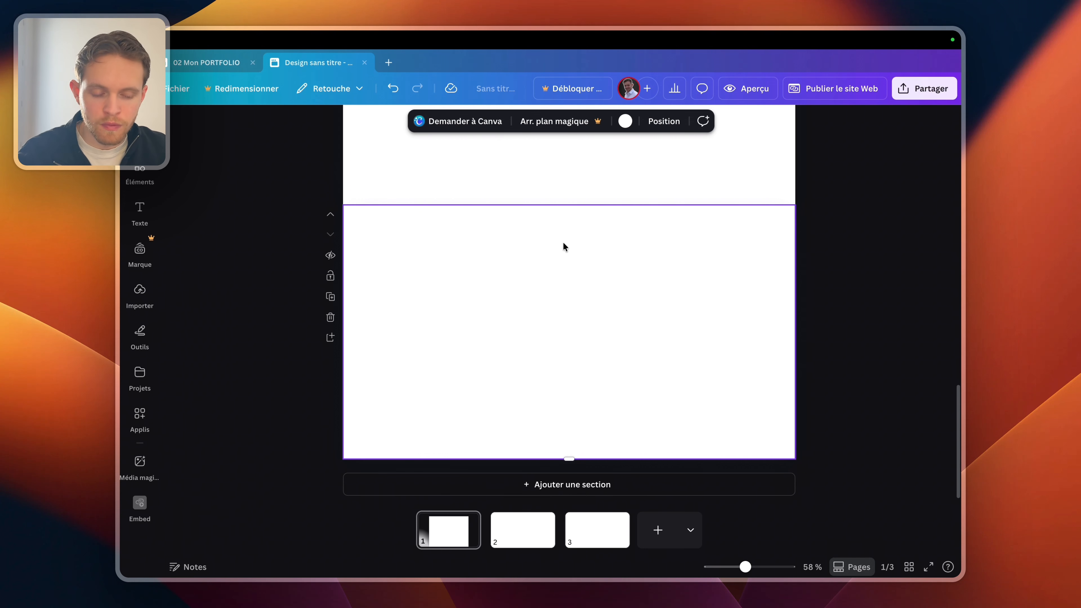
- Check pages 2 and 3 and add two more blank pages, making five pages
{"action": "left_click", "coordinate": [528, 527]}
{"action": "left_click", "coordinate": [605, 527]}
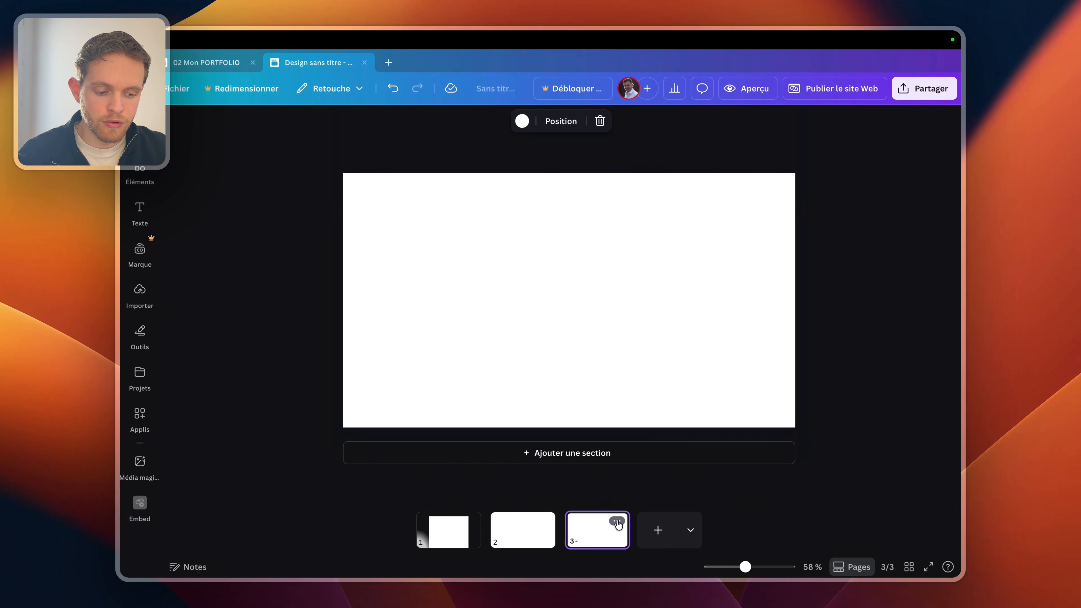
{"action": "left_click", "coordinate": [658, 530]}
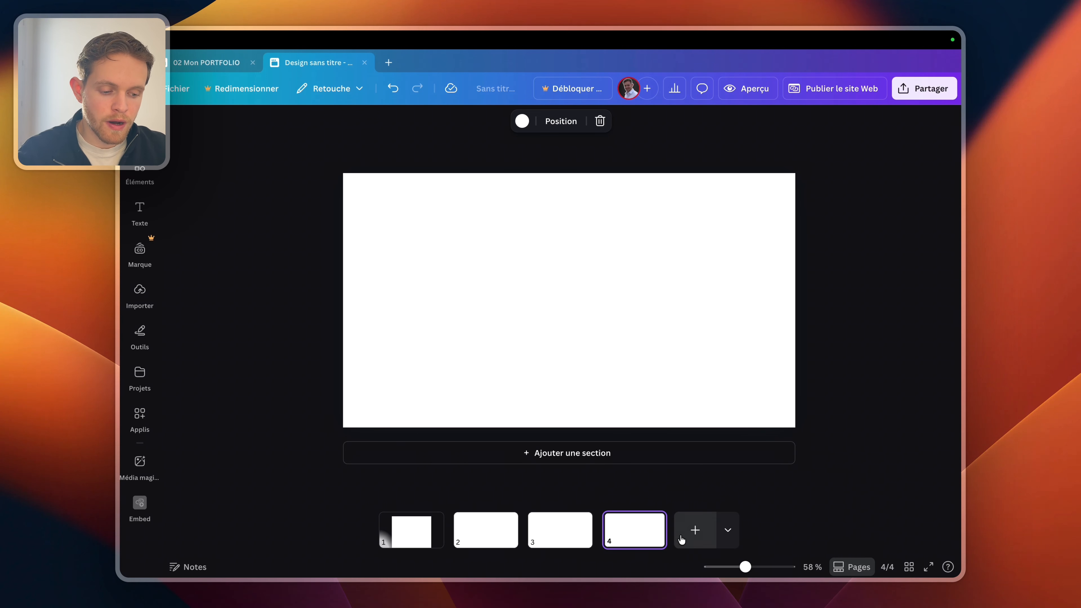
{"action": "left_click", "coordinate": [693, 533]}
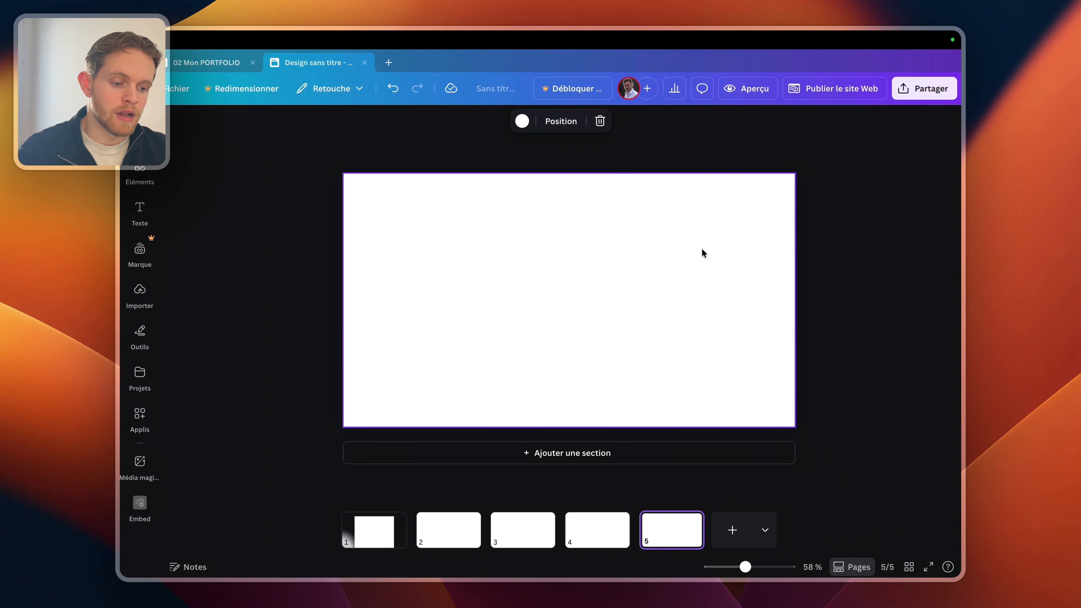
- Insert a blank section directly below the first section of page 1
{"action": "left_click", "coordinate": [376, 529]}
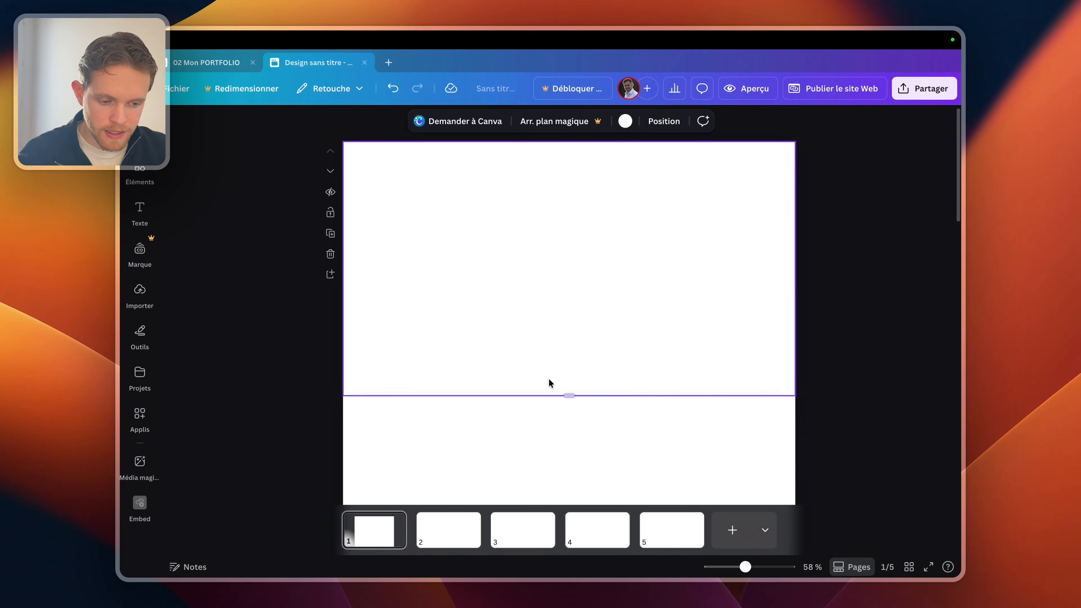
{"action": "scroll", "coordinate": [506, 392], "scroll_direction": "down", "scroll_amount": 3}
{"action": "scroll", "coordinate": [511, 379], "scroll_direction": "up", "scroll_amount": 1}
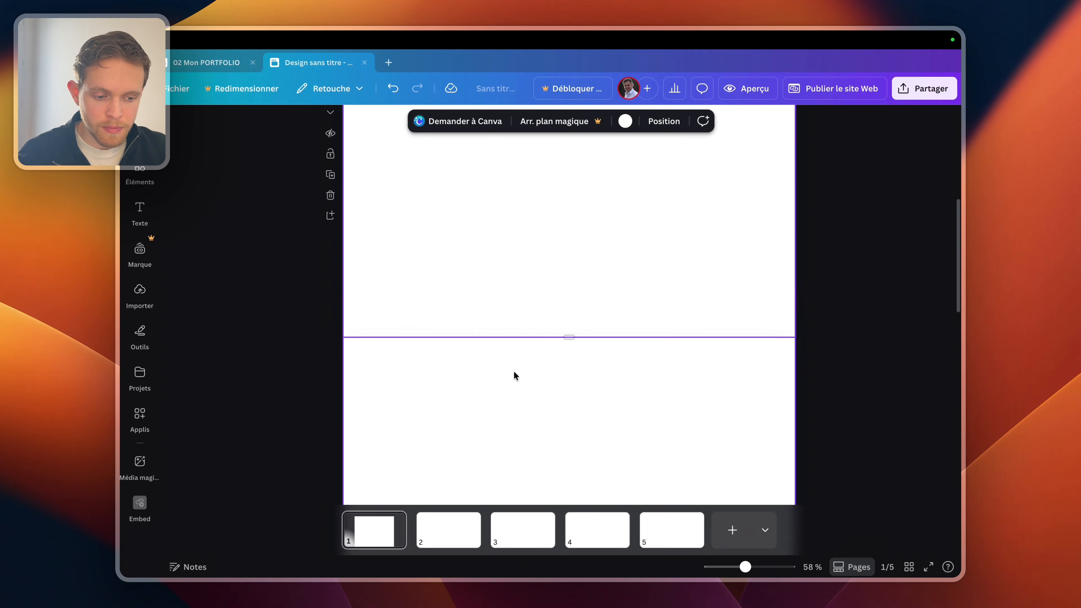
{"action": "scroll", "coordinate": [467, 274], "scroll_direction": "down", "scroll_amount": 2}
{"action": "scroll", "coordinate": [467, 276], "scroll_direction": "up", "scroll_amount": 3}
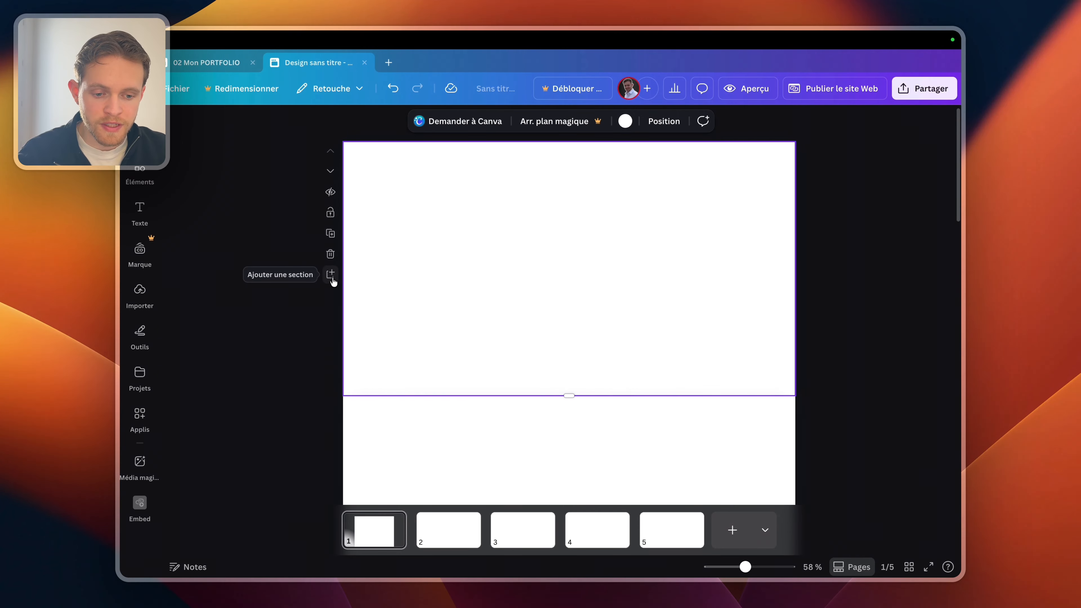
{"action": "left_click", "coordinate": [332, 277]}
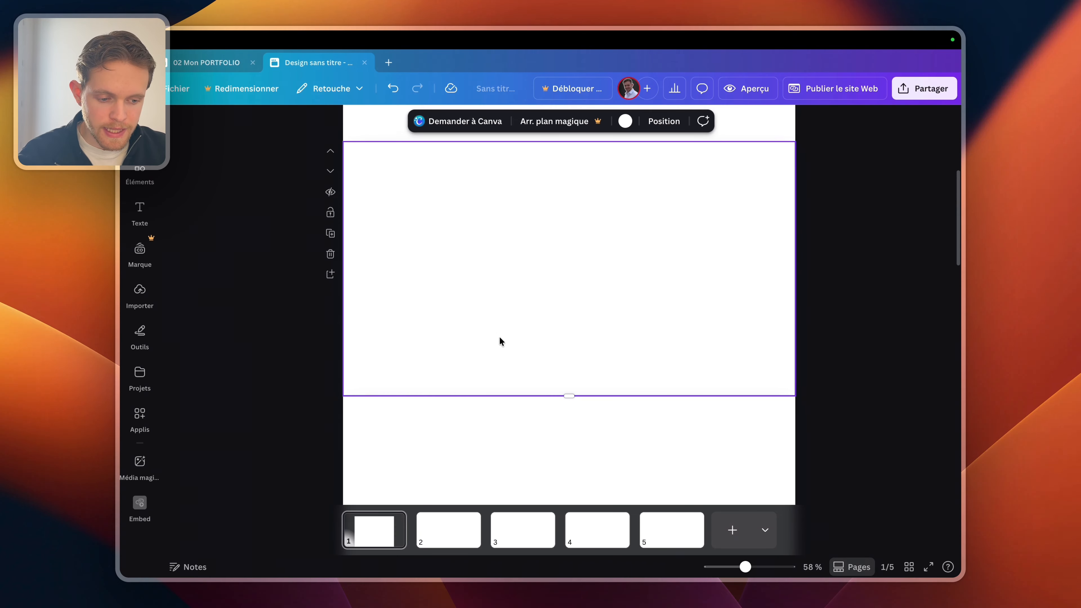
- Reduce the new section's height to about a quarter and move it above page 1's first section
{"action": "left_click_drag", "start_coordinate": [555, 391], "coordinate": [566, 208]}
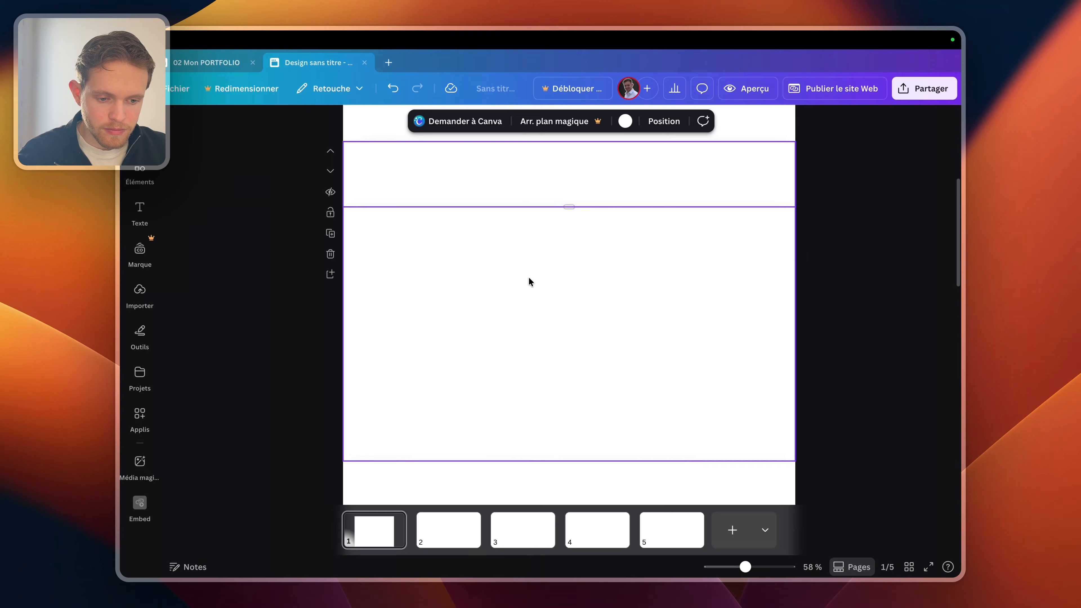
{"action": "left_click", "coordinate": [335, 155]}
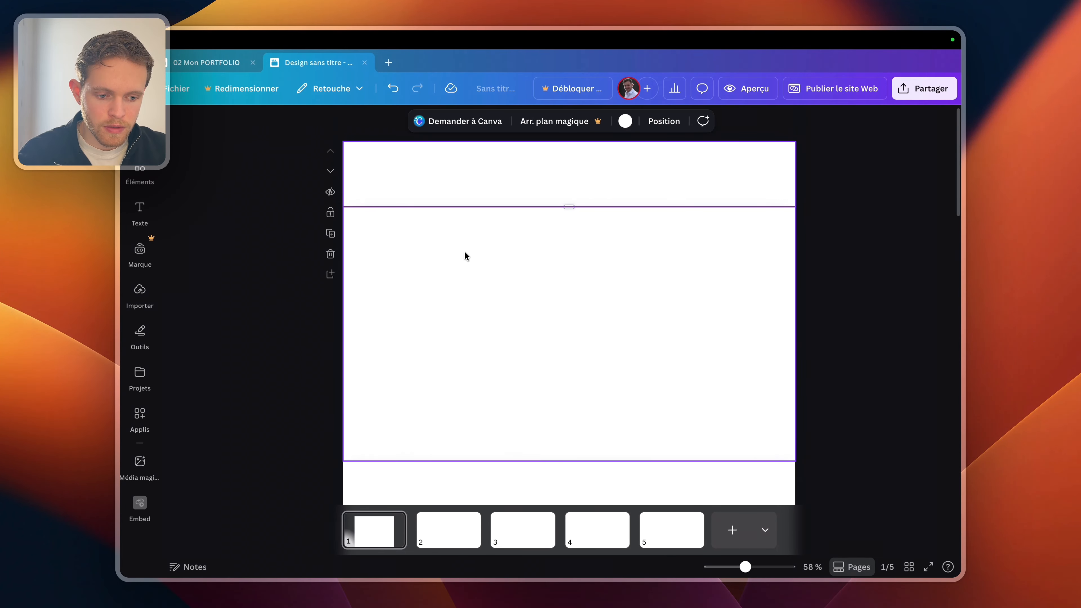
- Give the short section at the start of page 1 a solid grey background
{"action": "left_click", "coordinate": [624, 121]}
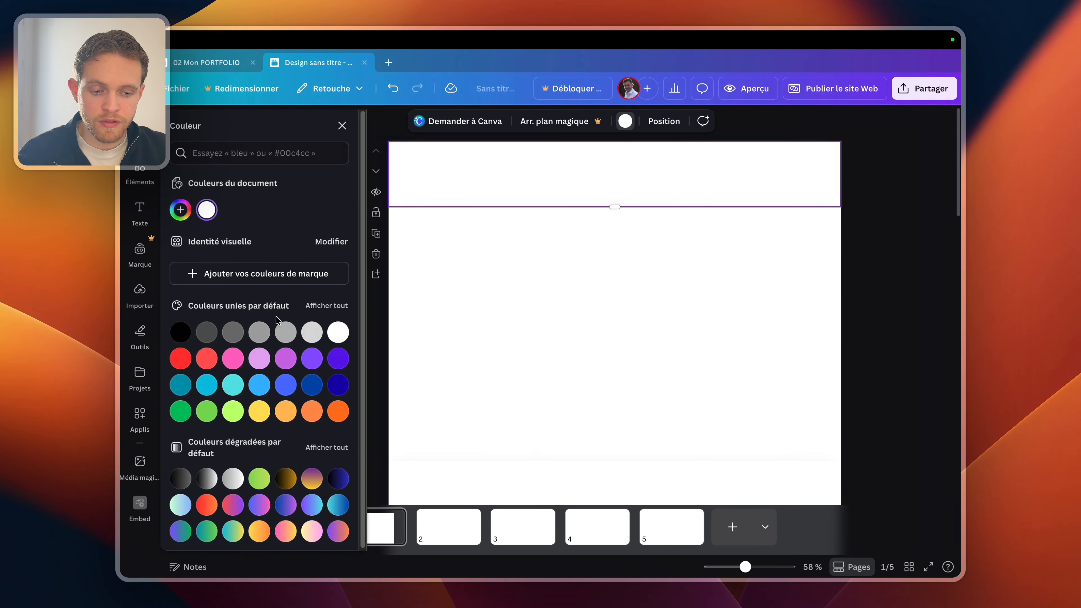
{"action": "left_click", "coordinate": [285, 332]}
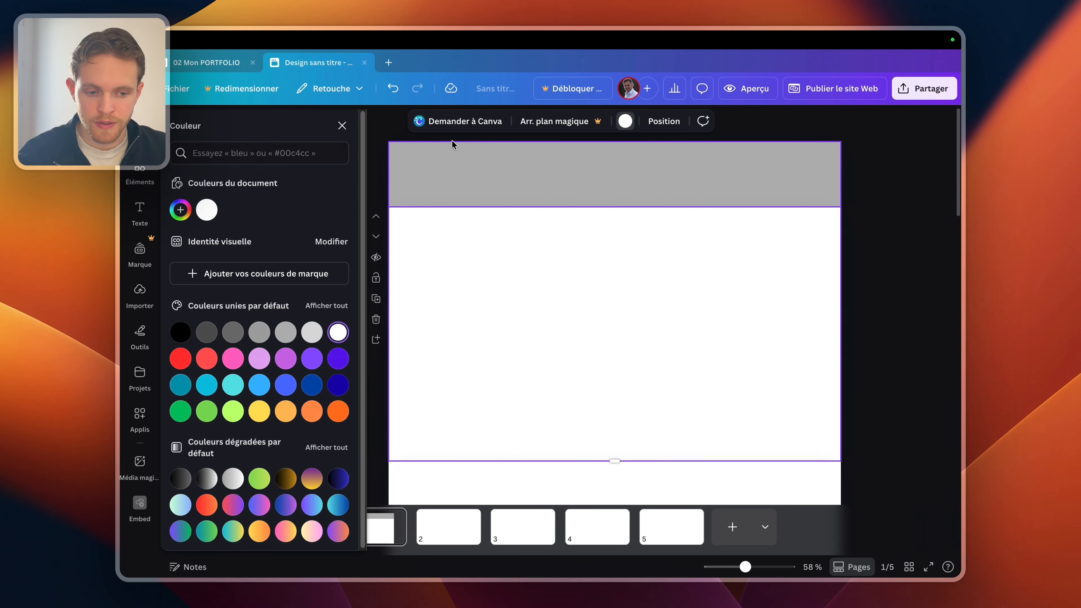
{"action": "left_click", "coordinate": [342, 125]}
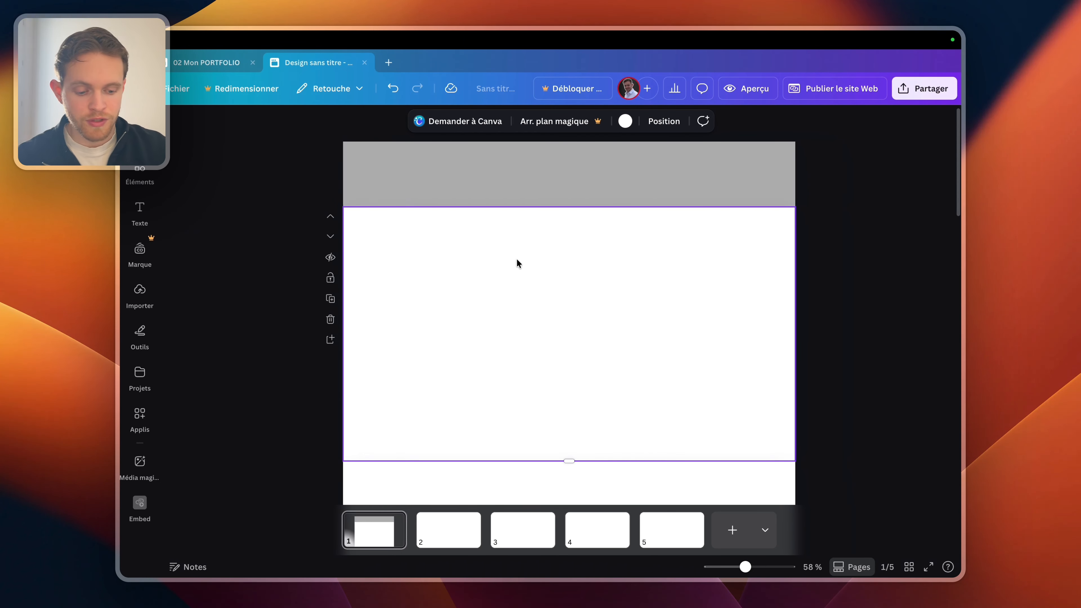
- Add a grey square to the large white section and place a paragraph text box beside it
{"action": "key", "text": "r"}
{"action": "key", "text": "Escape"}
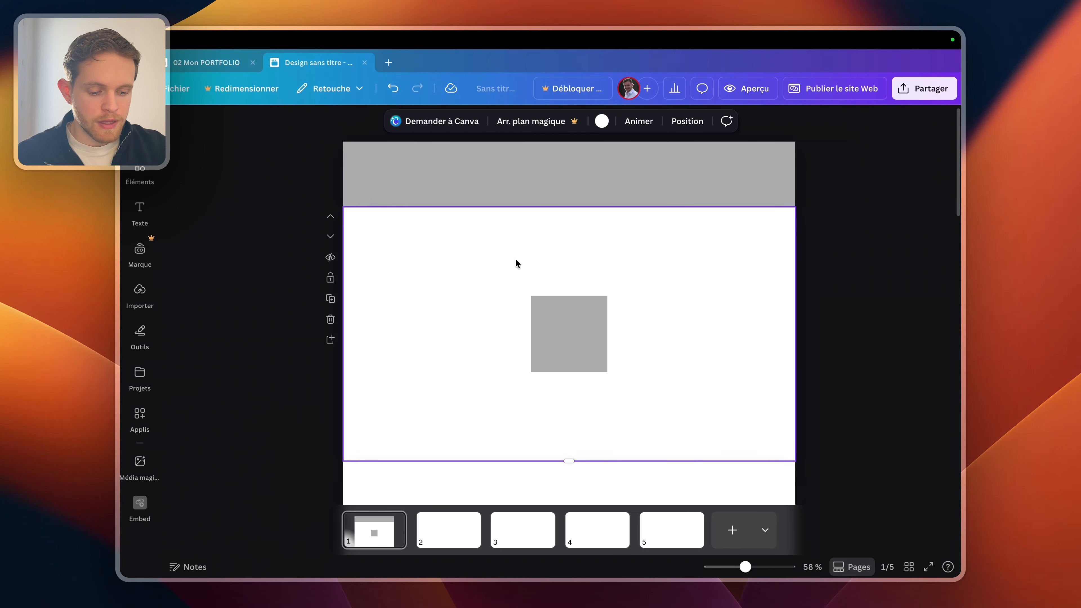
{"action": "key", "text": "t"}
{"action": "left_click_drag", "start_coordinate": [579, 363], "coordinate": [677, 367]}
{"action": "left_click", "coordinate": [588, 330]}
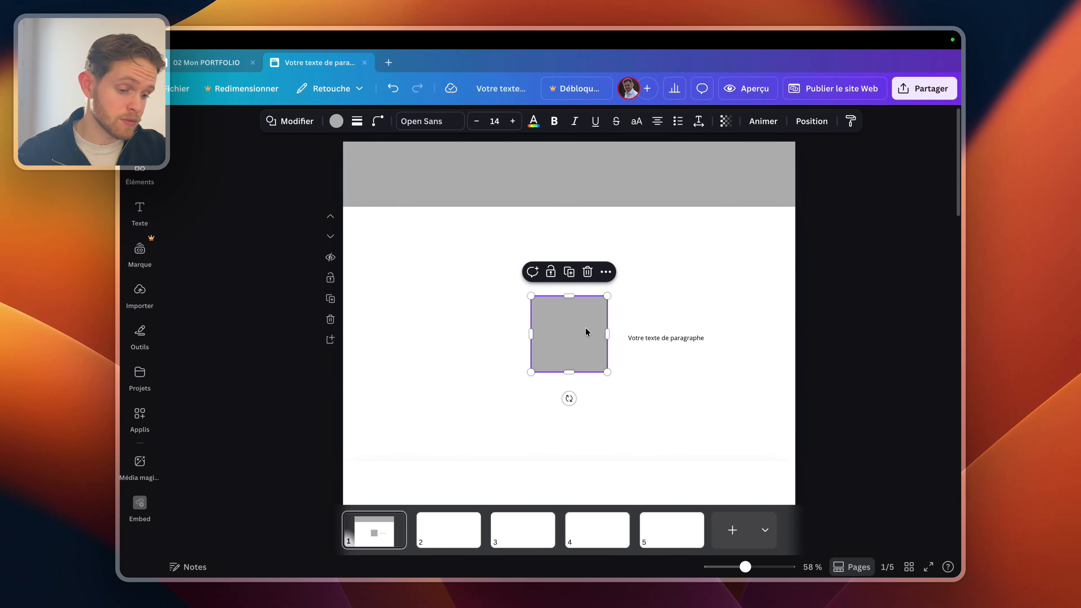
- Add a circle above the paragraph text, and delete the square, text box and circle from the section
{"action": "left_click", "coordinate": [661, 291]}
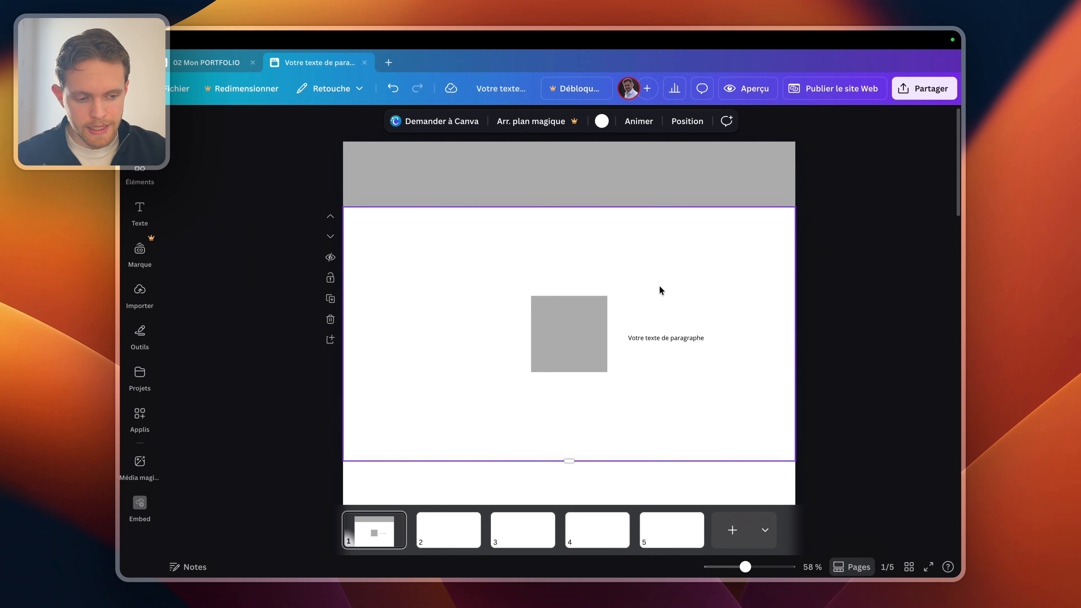
{"action": "key", "text": "c"}
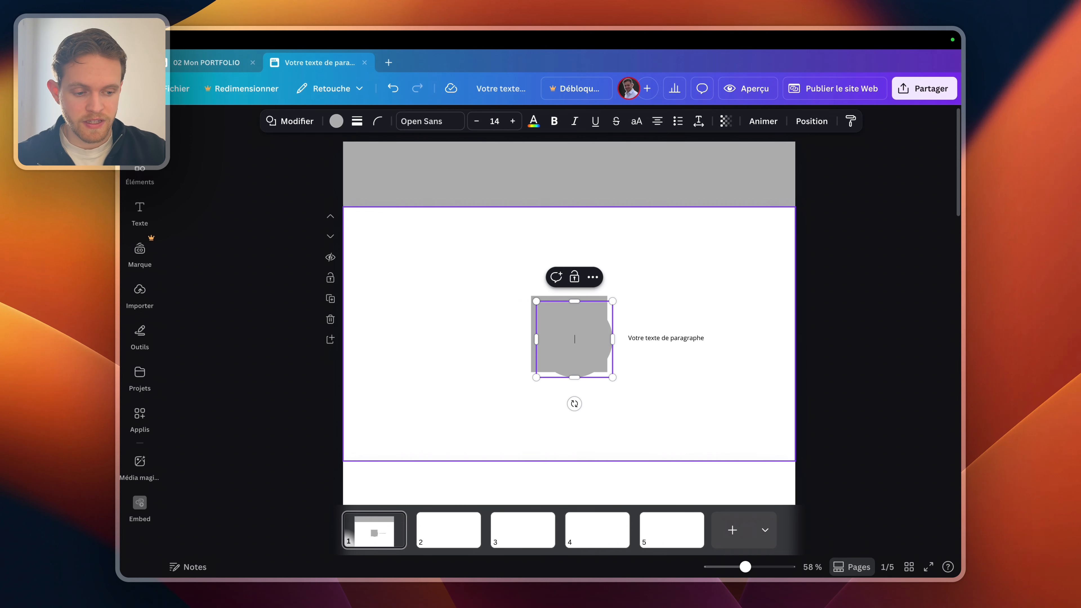
{"action": "left_click", "coordinate": [661, 290]}
{"action": "left_click", "coordinate": [588, 353]}
{"action": "left_click_drag", "start_coordinate": [587, 354], "coordinate": [680, 270]}
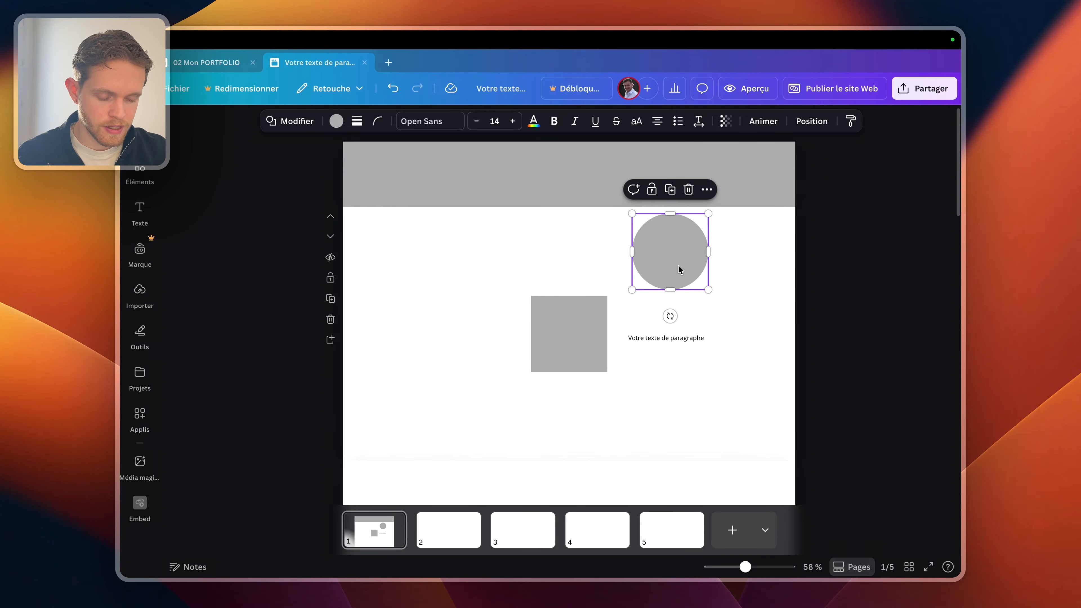
{"action": "left_click_drag", "start_coordinate": [516, 265], "coordinate": [722, 359]}
{"action": "key", "text": "Delete"}
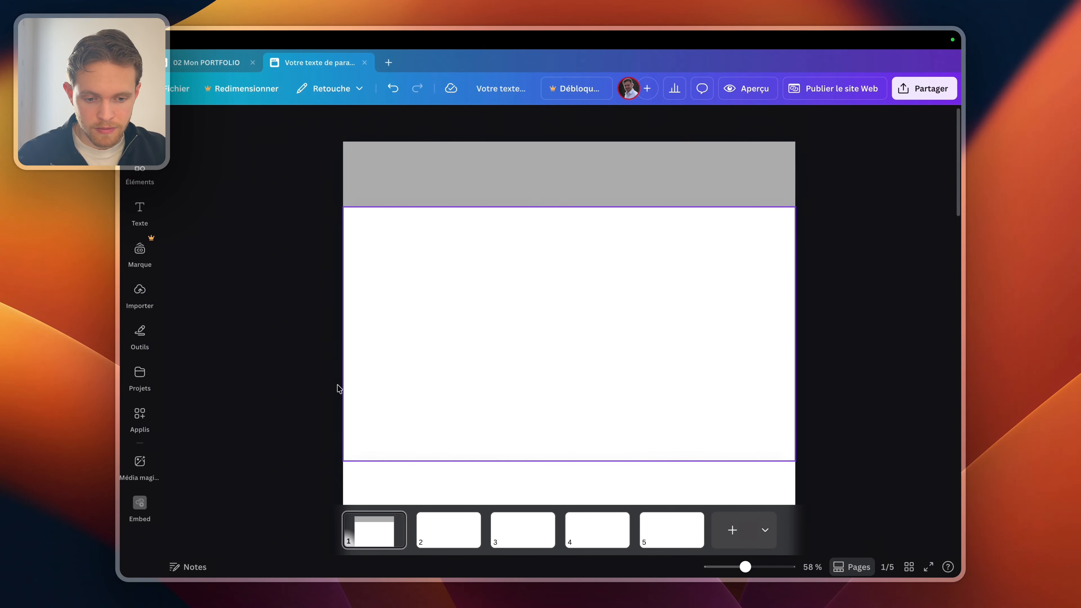
- Place the uploaded background-free portrait with the microphone in the white section, and delete it again
{"action": "left_click", "coordinate": [152, 293]}
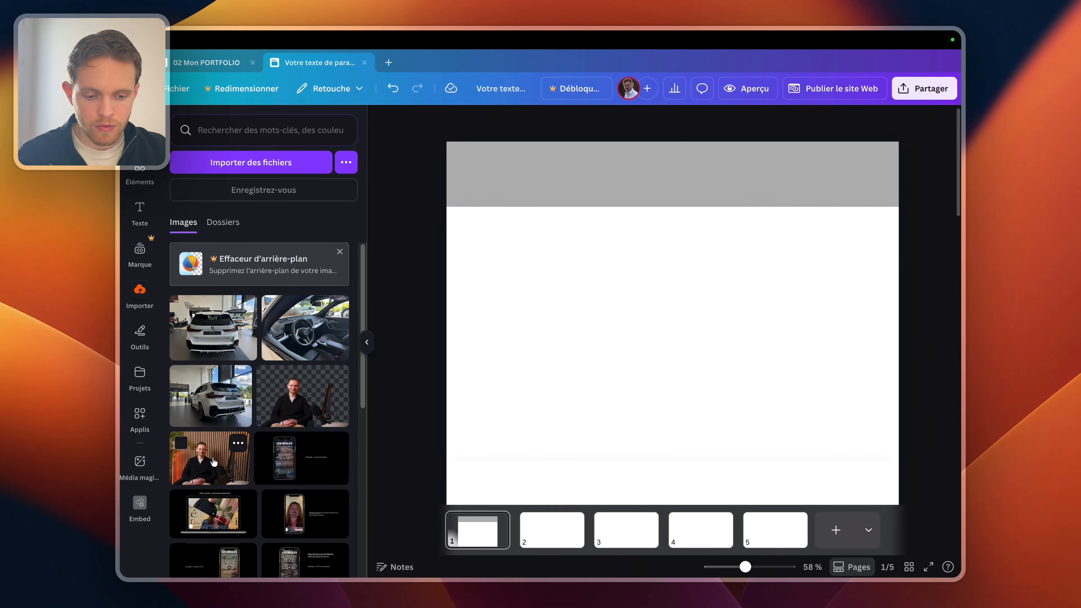
{"action": "left_click_drag", "start_coordinate": [272, 384], "coordinate": [523, 333]}
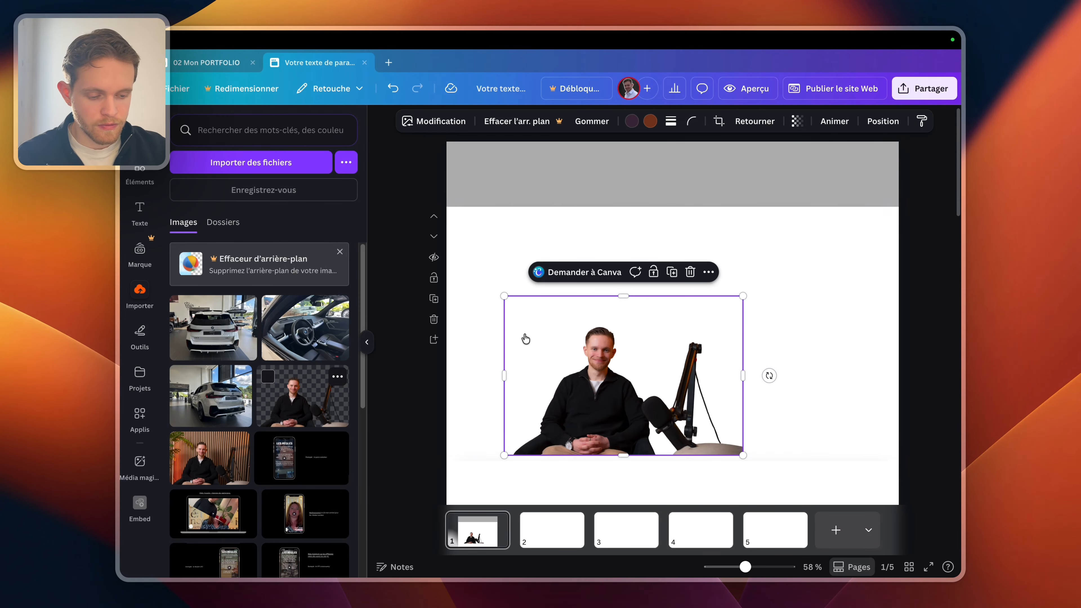
{"action": "key", "text": "Delete"}
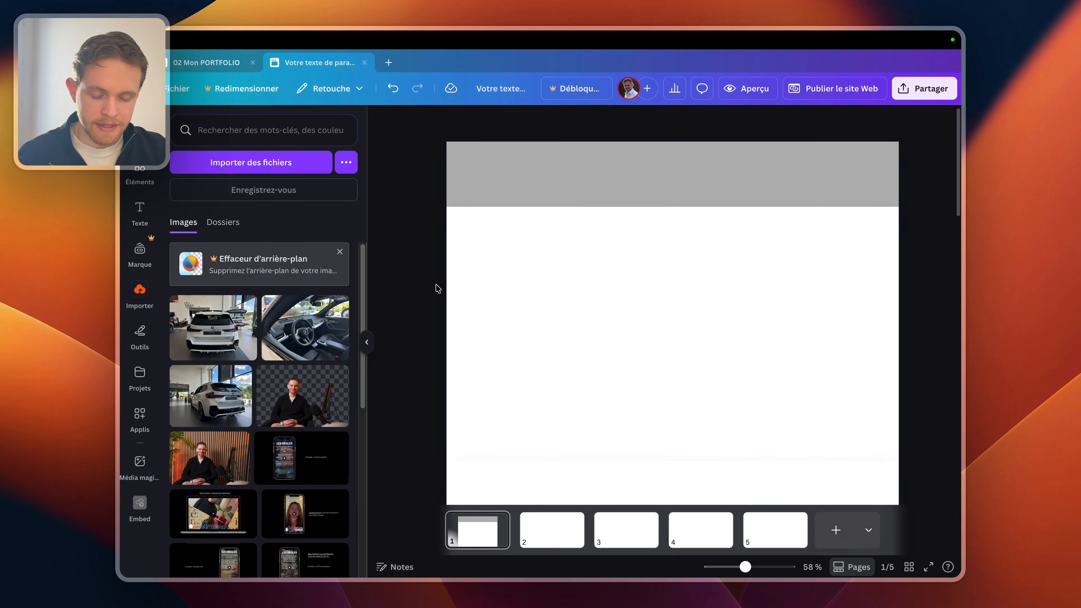
{"action": "left_click", "coordinate": [367, 342]}
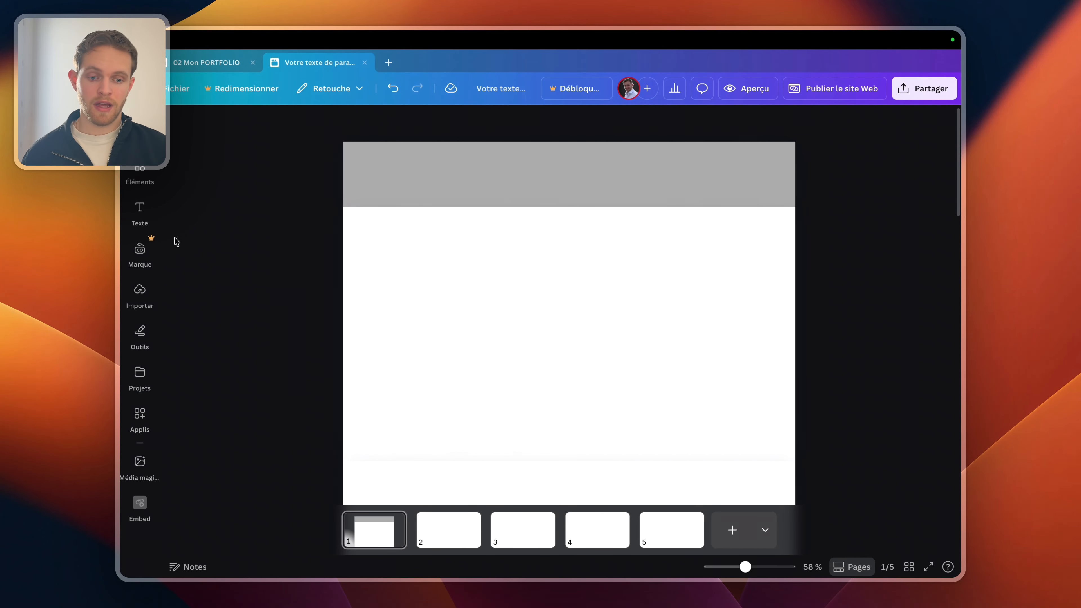
- Search the templates for "portfolio" and apply all 6 sections of the black, orange and white Photography Portfolio Website template to page 1
{"action": "left_click", "coordinate": [140, 132]}
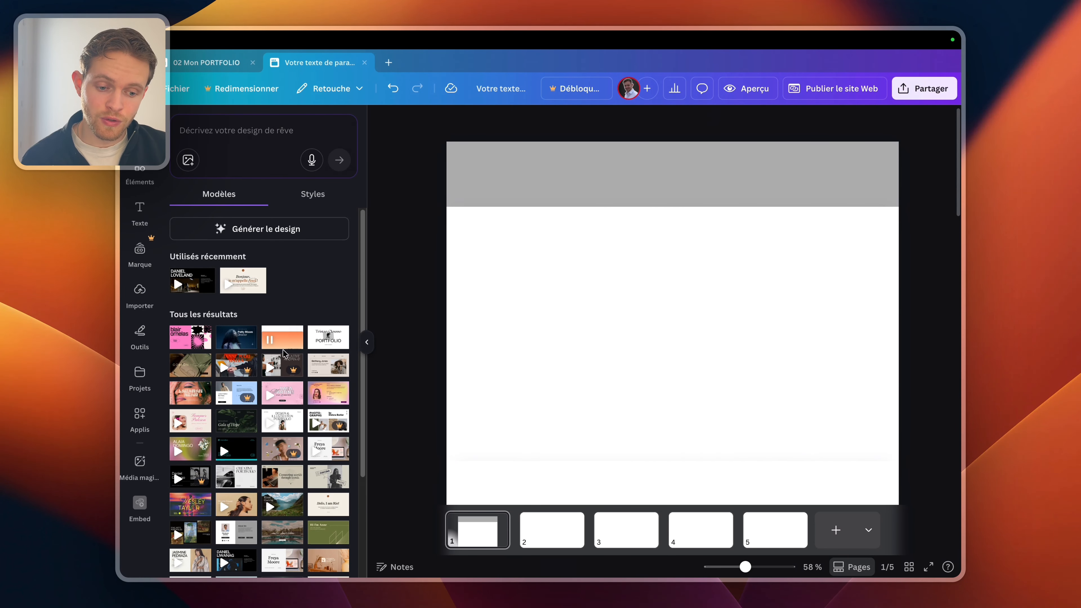
{"action": "left_click", "coordinate": [238, 142]}
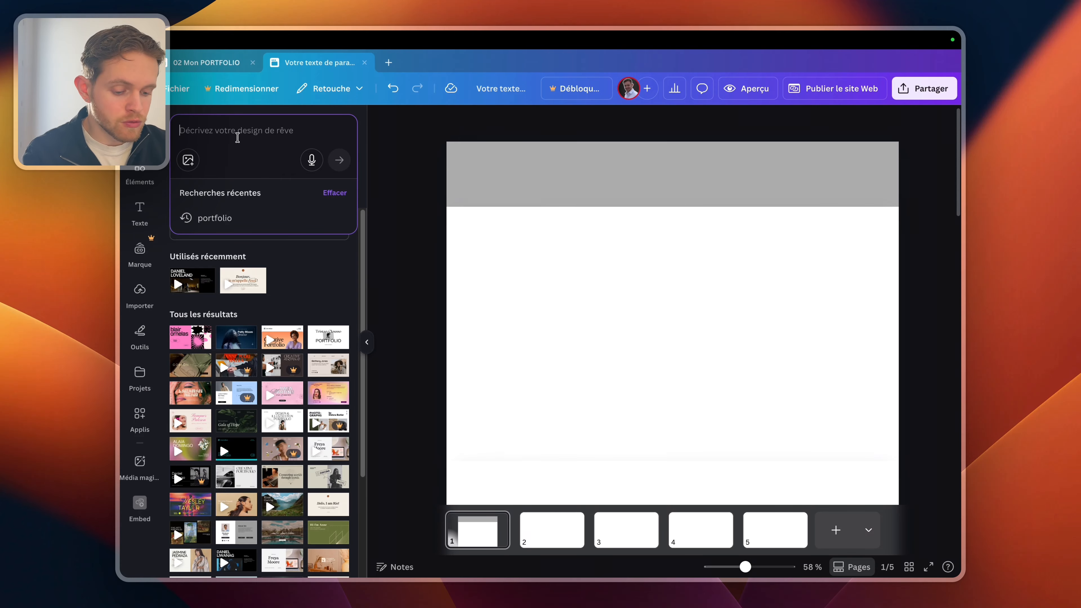
{"action": "type", "text": "portfolio"}
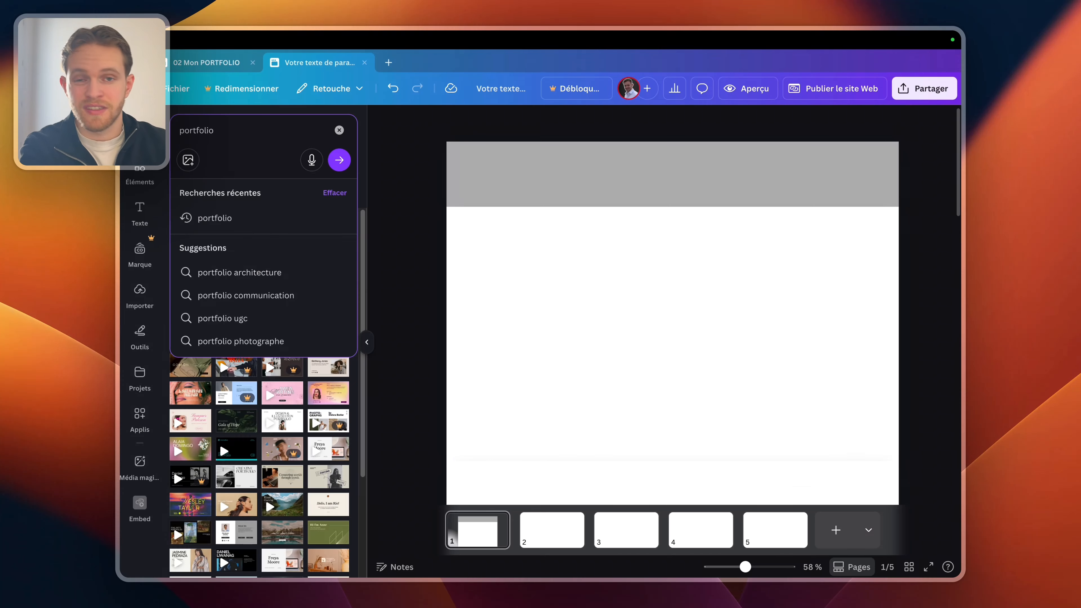
{"action": "key", "text": "Return"}
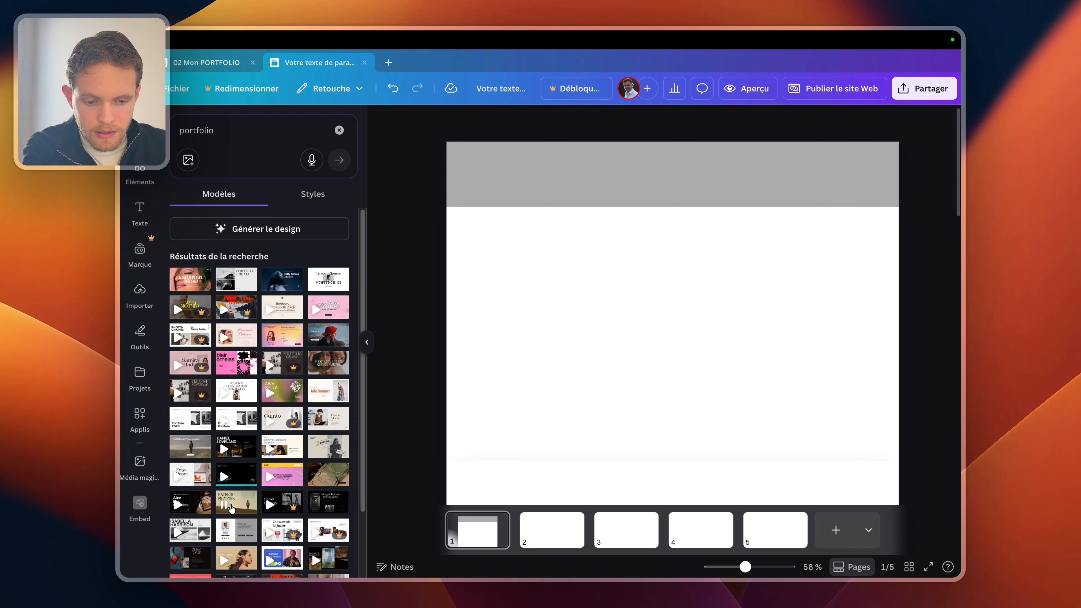
{"action": "left_click", "coordinate": [253, 444]}
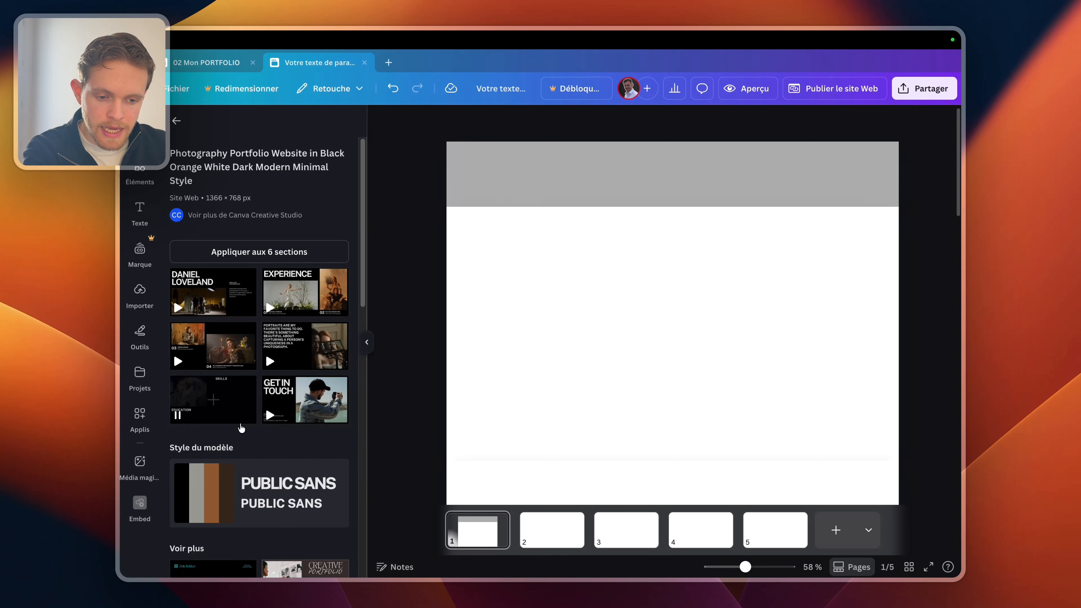
{"action": "left_click", "coordinate": [283, 249]}
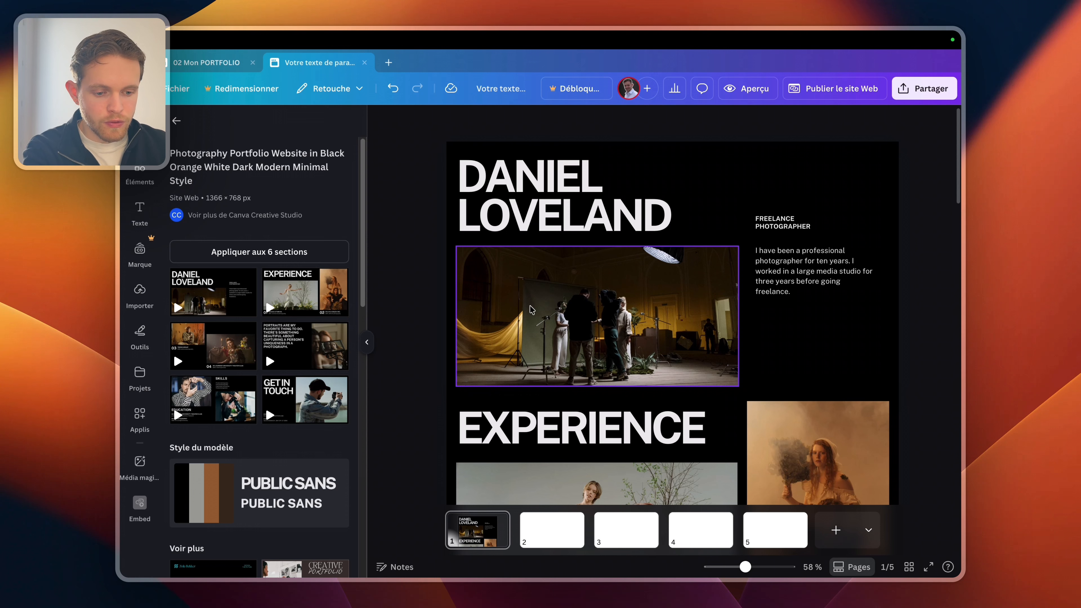
{"action": "left_click", "coordinate": [367, 343]}
- Examine the applied template's opening section and its Experience section
{"action": "scroll", "coordinate": [542, 320], "scroll_direction": "down", "scroll_amount": 1}
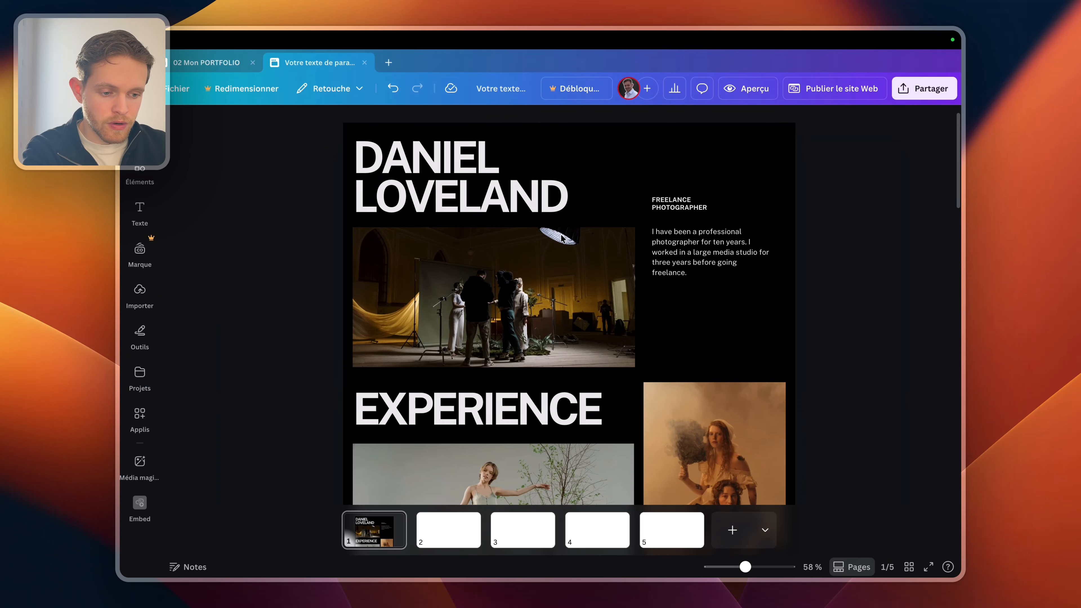
{"action": "left_click", "coordinate": [701, 170]}
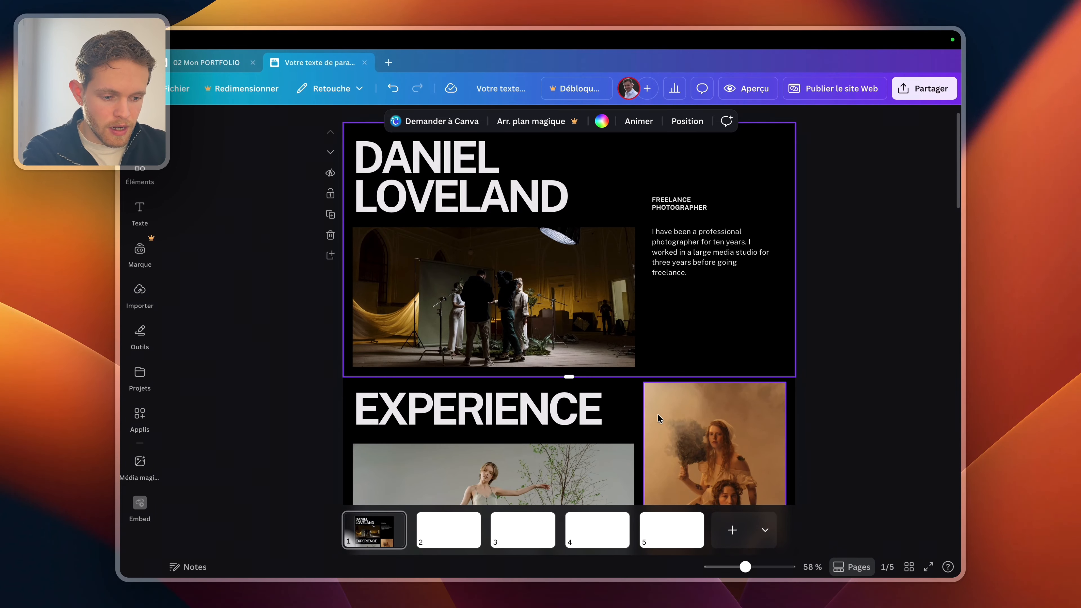
{"action": "left_click", "coordinate": [638, 400]}
{"action": "scroll", "coordinate": [638, 400], "scroll_direction": "down", "scroll_amount": 5}
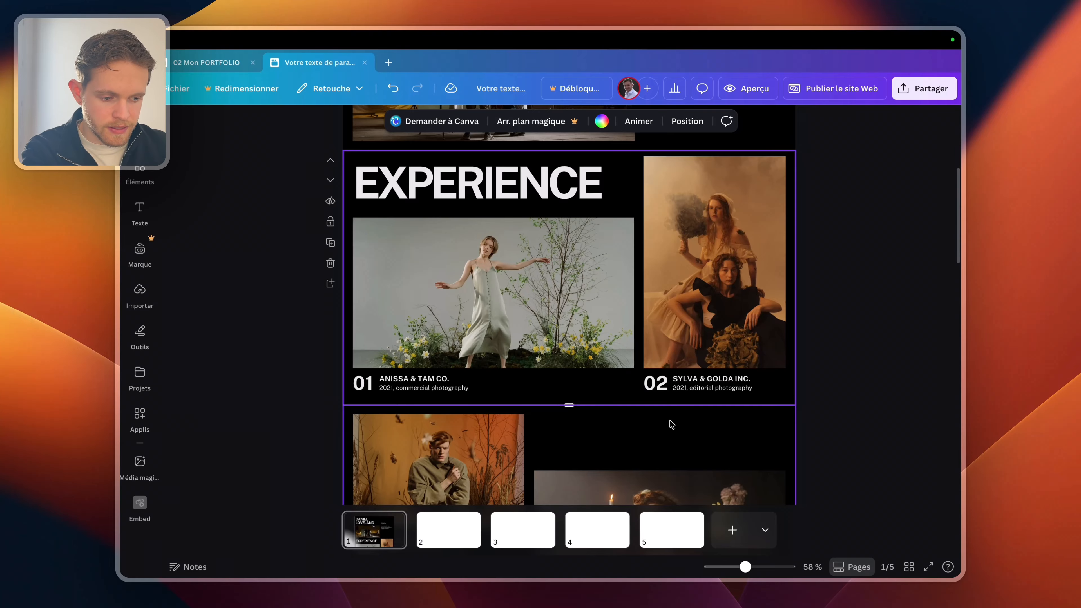
{"action": "scroll", "coordinate": [689, 277], "scroll_direction": "up", "scroll_amount": 5}
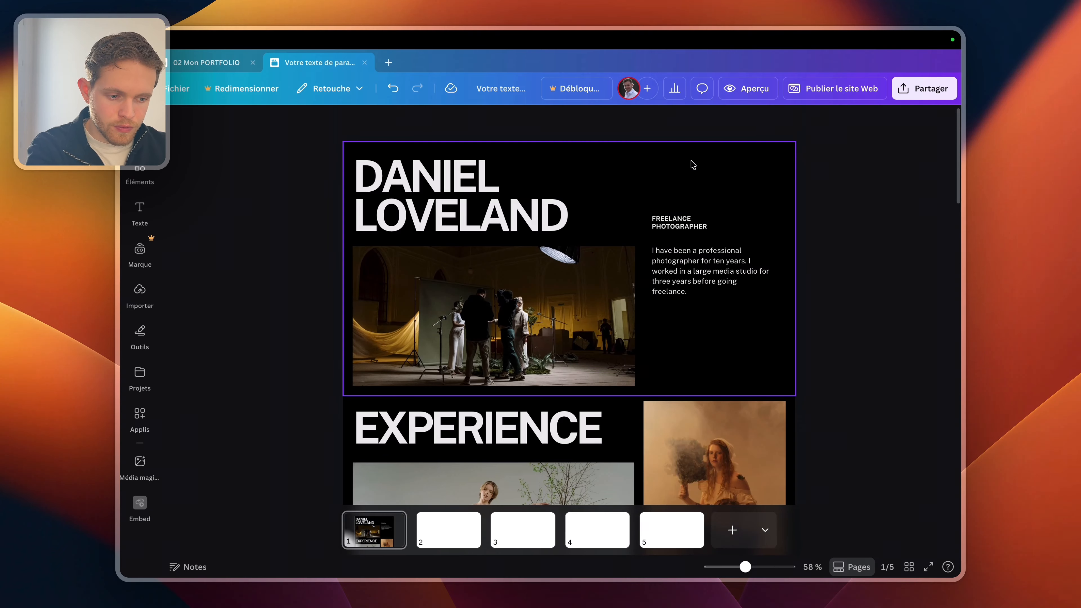
- Delete the "Freelance Photographer" subtitle, the biography paragraph and the studio photo from the opening section
{"action": "left_click", "coordinate": [692, 164]}
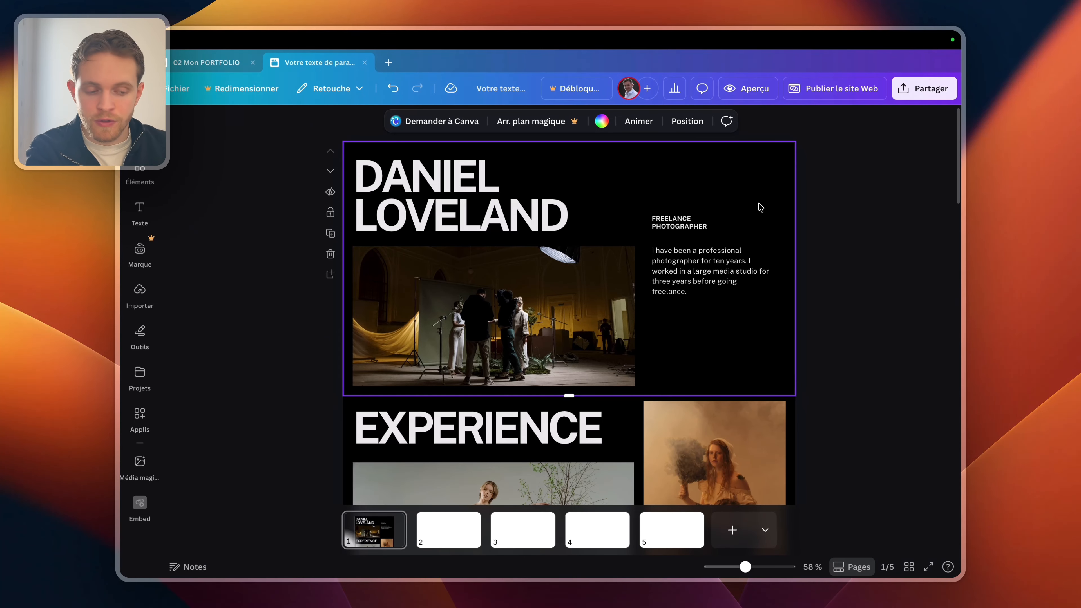
{"action": "left_click_drag", "start_coordinate": [760, 207], "coordinate": [689, 293]}
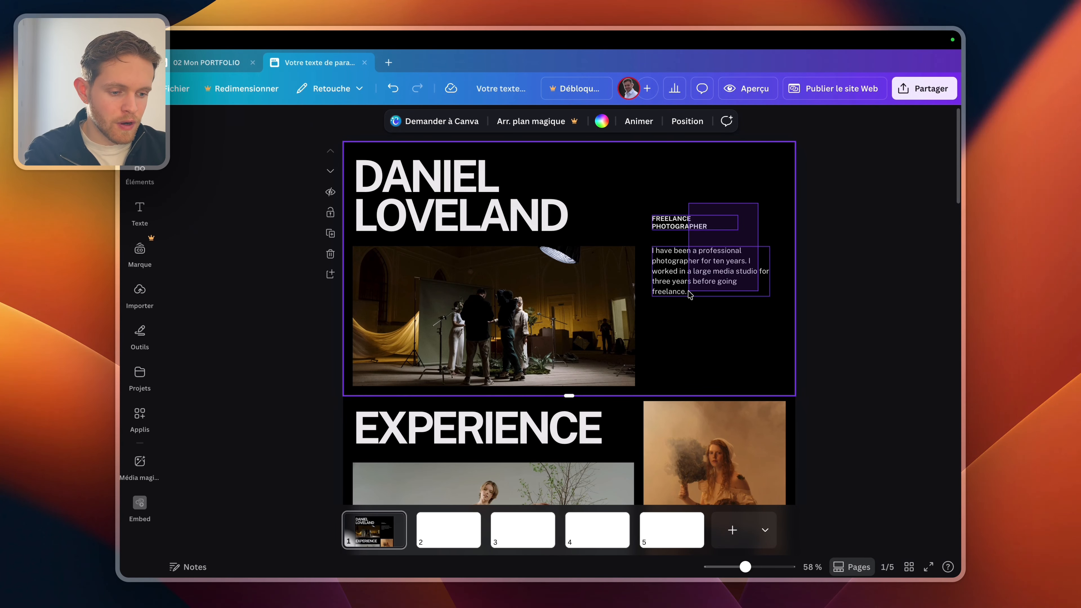
{"action": "key", "text": "Delete"}
{"action": "left_click", "coordinate": [590, 312]}
{"action": "key", "text": "Delete"}
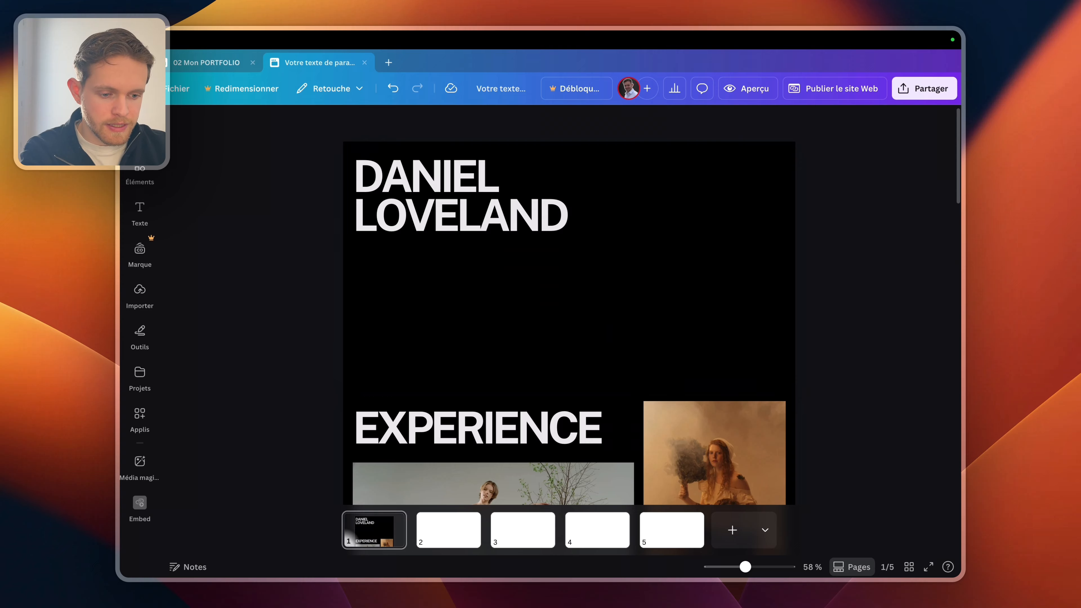
- Replace the opening section's main heading with "MON PORTFOLIO"
{"action": "left_click", "coordinate": [504, 204]}
{"action": "left_click", "coordinate": [504, 204]}
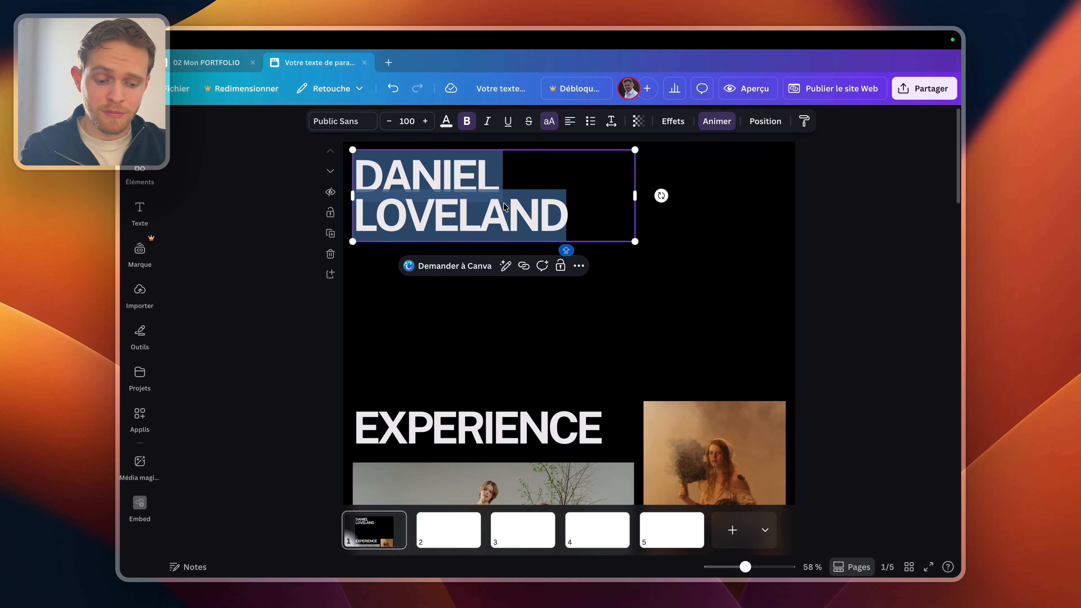
{"action": "type", "text": "M"}
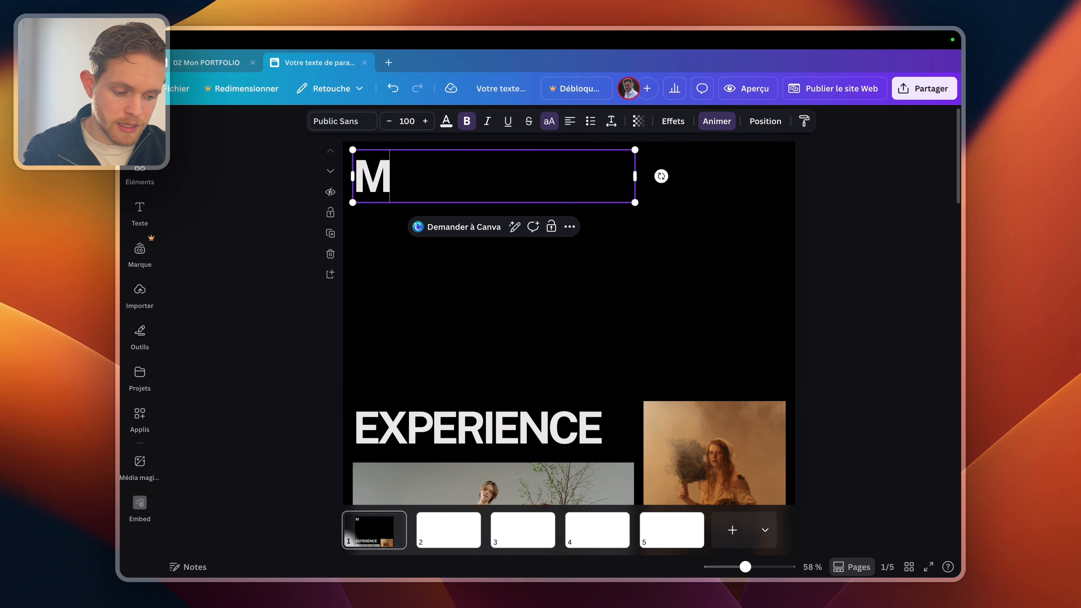
{"action": "type", "text": "ON PORTF"}
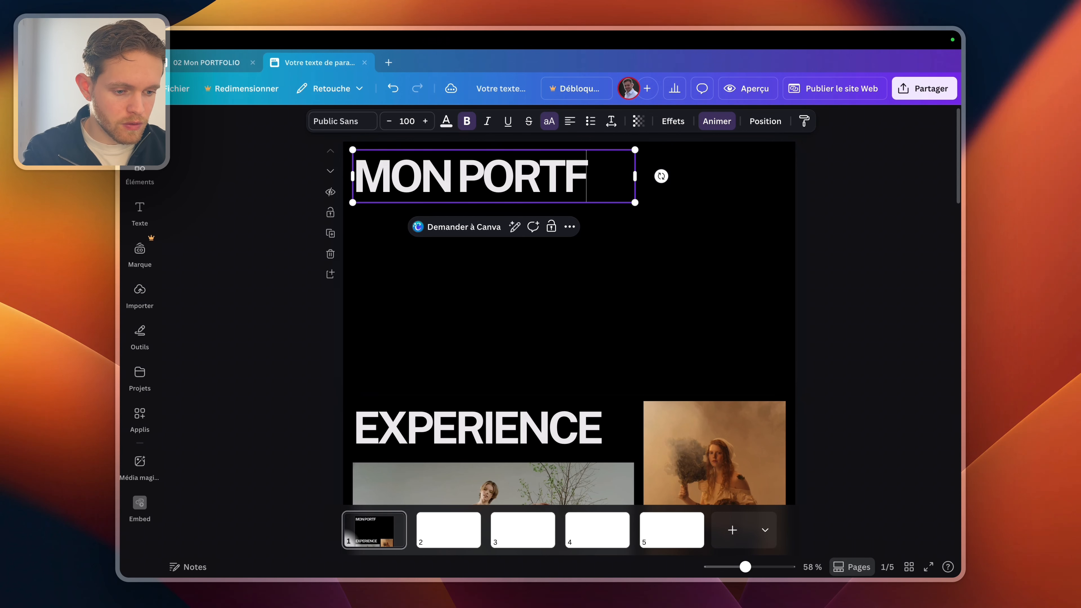
{"action": "key", "text": "BackSpace"}
{"action": "type", "text": "FOLIO"}
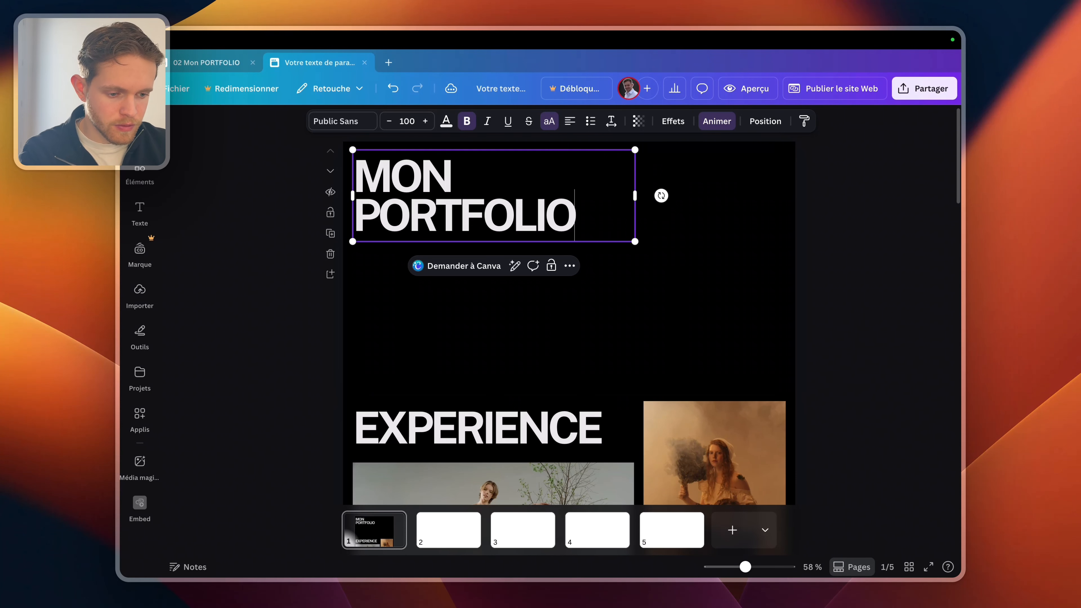
- Widen the heading's text box to fit one line, centre its text, and position the box centred horizontally and slightly lower in the section
{"action": "left_click_drag", "start_coordinate": [642, 197], "coordinate": [724, 195]}
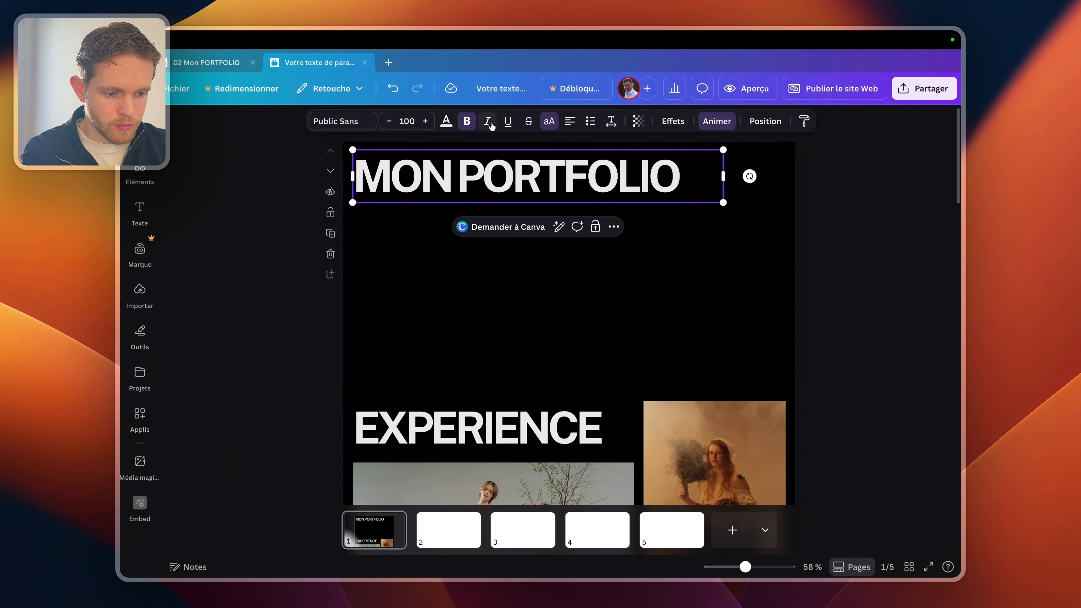
{"action": "left_click", "coordinate": [571, 121]}
{"action": "left_click", "coordinate": [512, 271]}
{"action": "left_click", "coordinate": [513, 190]}
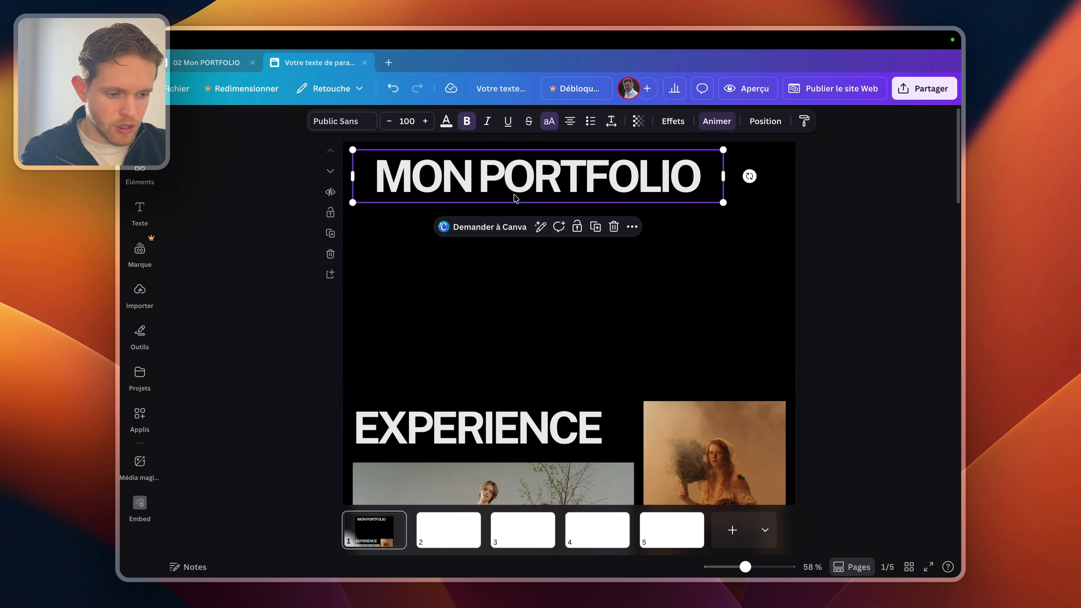
{"action": "left_click_drag", "start_coordinate": [513, 190], "coordinate": [548, 195]}
{"action": "left_click", "coordinate": [550, 227]}
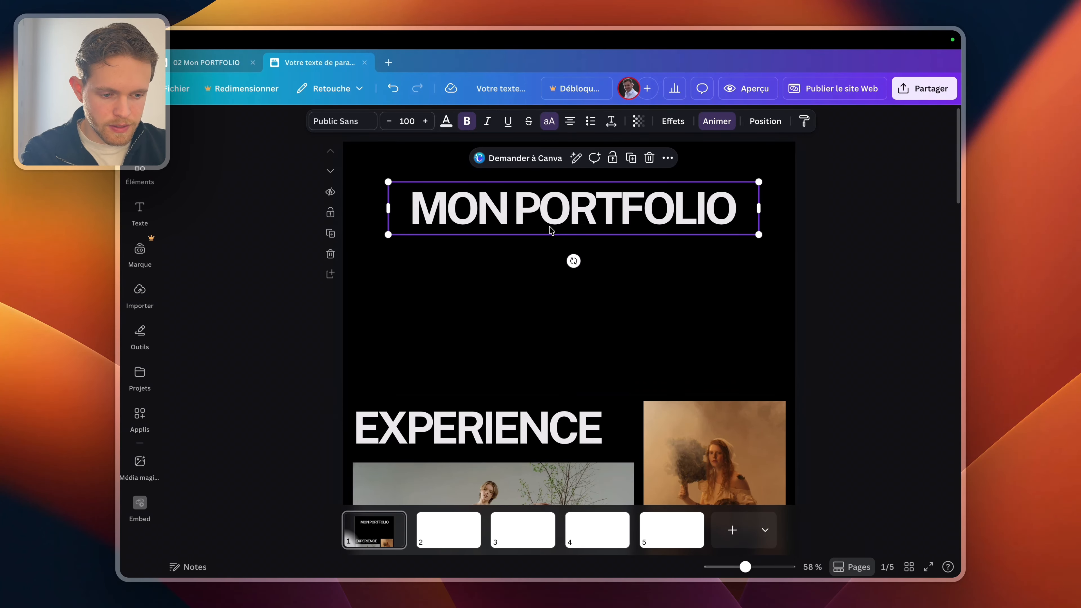
{"action": "left_click_drag", "start_coordinate": [550, 227], "coordinate": [545, 227]}
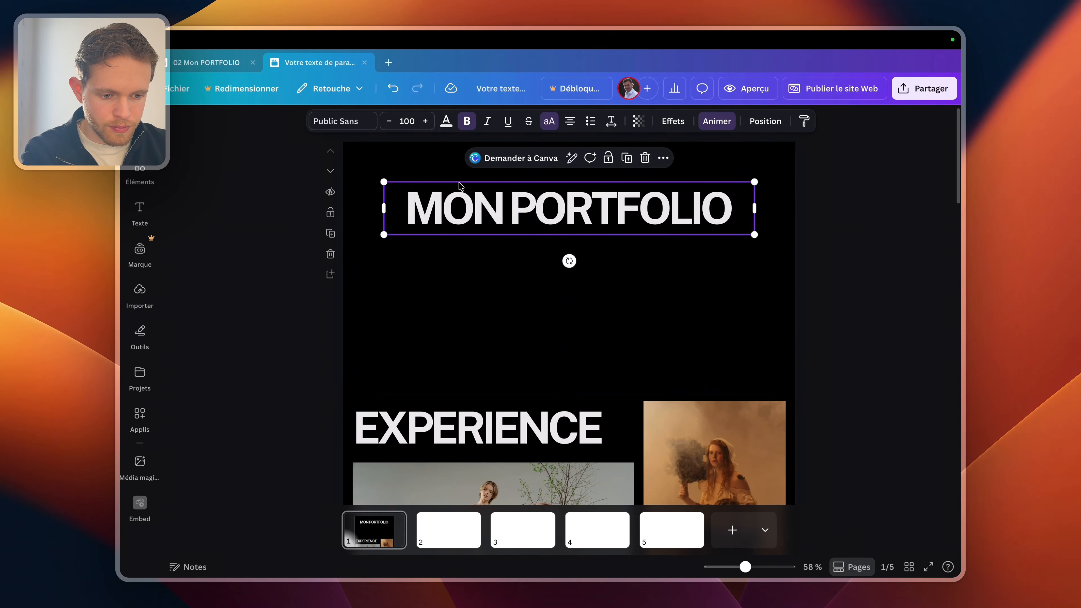
- Change the text colour of the "MON PORTFOLIO" heading to the default solid orange
{"action": "left_click", "coordinate": [446, 121]}
{"action": "scroll", "coordinate": [305, 395], "scroll_direction": "down", "scroll_amount": 4}
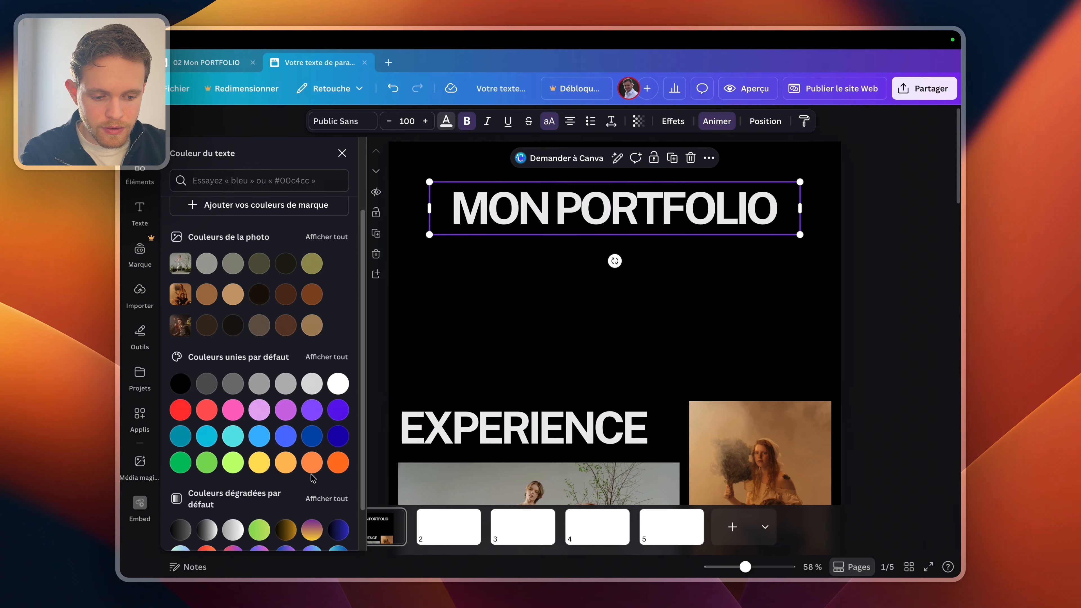
{"action": "left_click", "coordinate": [338, 410]}
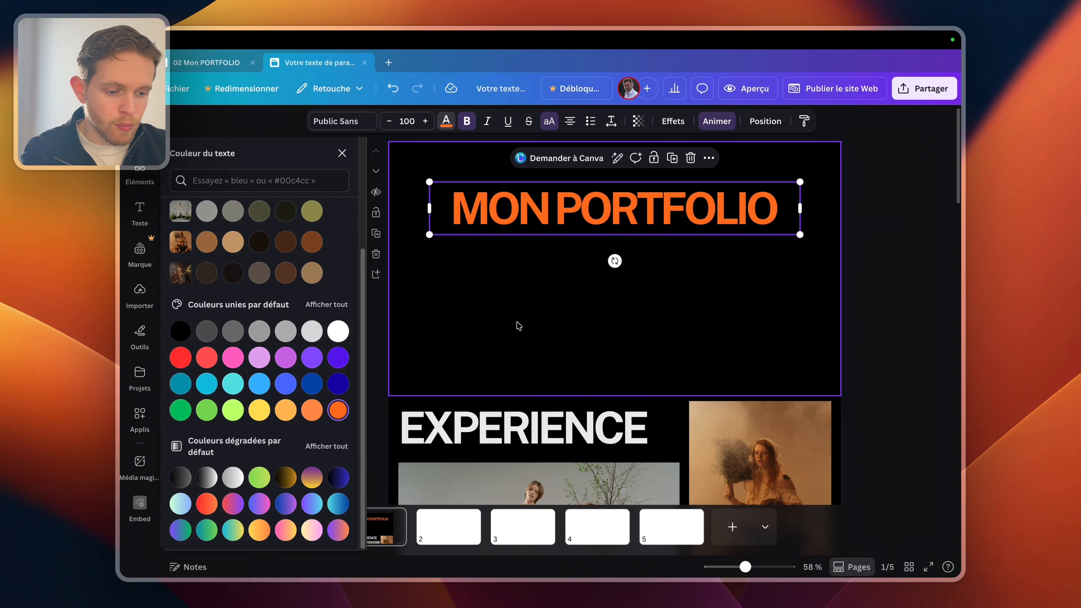
{"action": "left_click", "coordinate": [518, 325]}
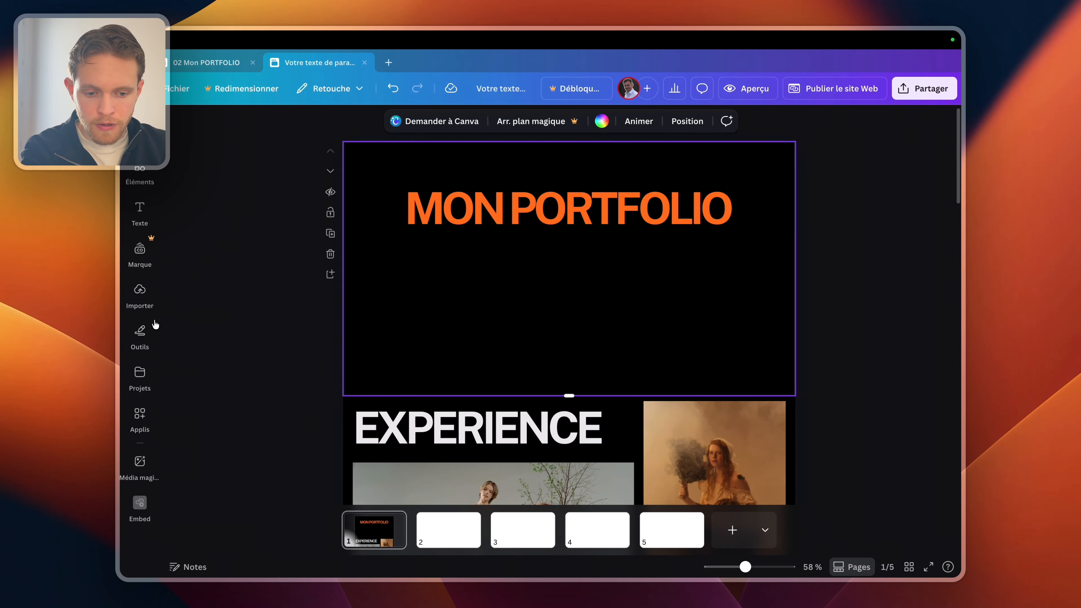
- Insert the uploaded portrait with the transparent background, enlarge it and place it beneath the heading, resting on the section's lower edge
{"action": "left_click", "coordinate": [138, 294]}
{"action": "left_click", "coordinate": [302, 396]}
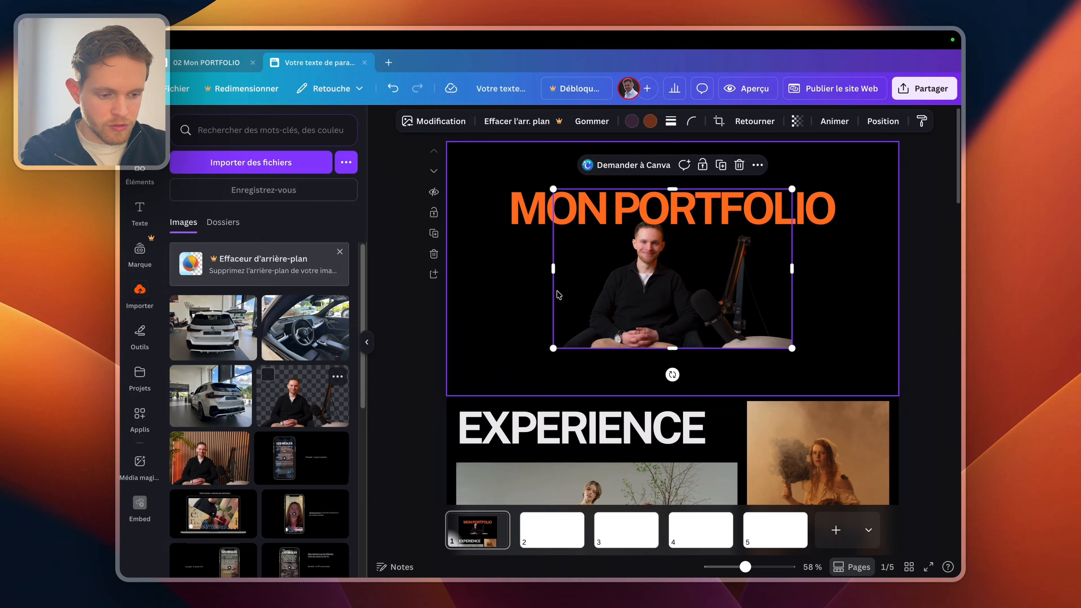
{"action": "left_click_drag", "start_coordinate": [551, 348], "coordinate": [471, 403]}
{"action": "left_click_drag", "start_coordinate": [680, 329], "coordinate": [746, 329]}
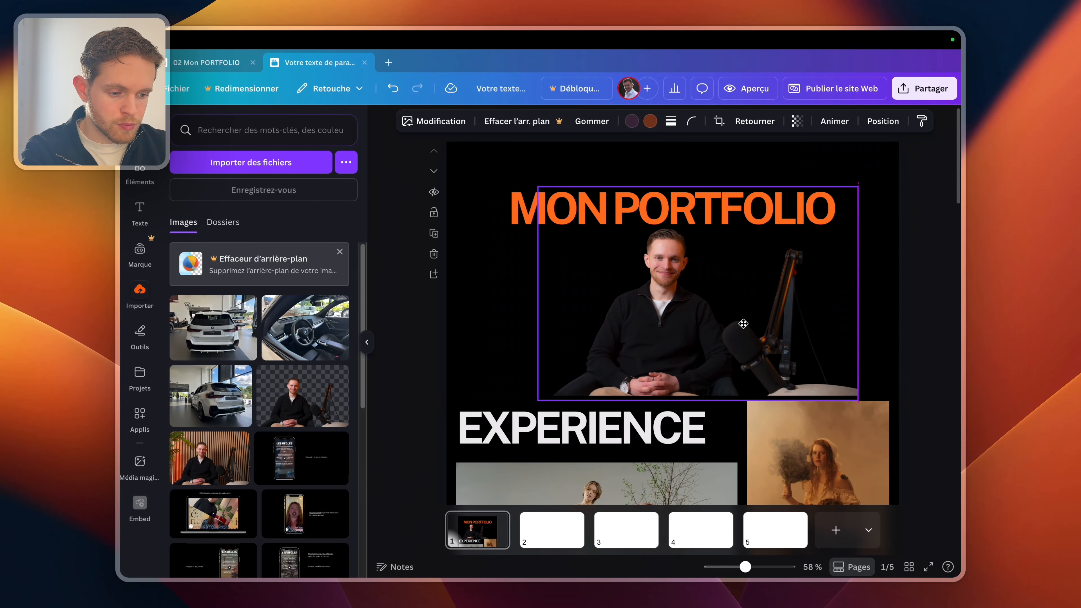
{"action": "left_click", "coordinate": [907, 255]}
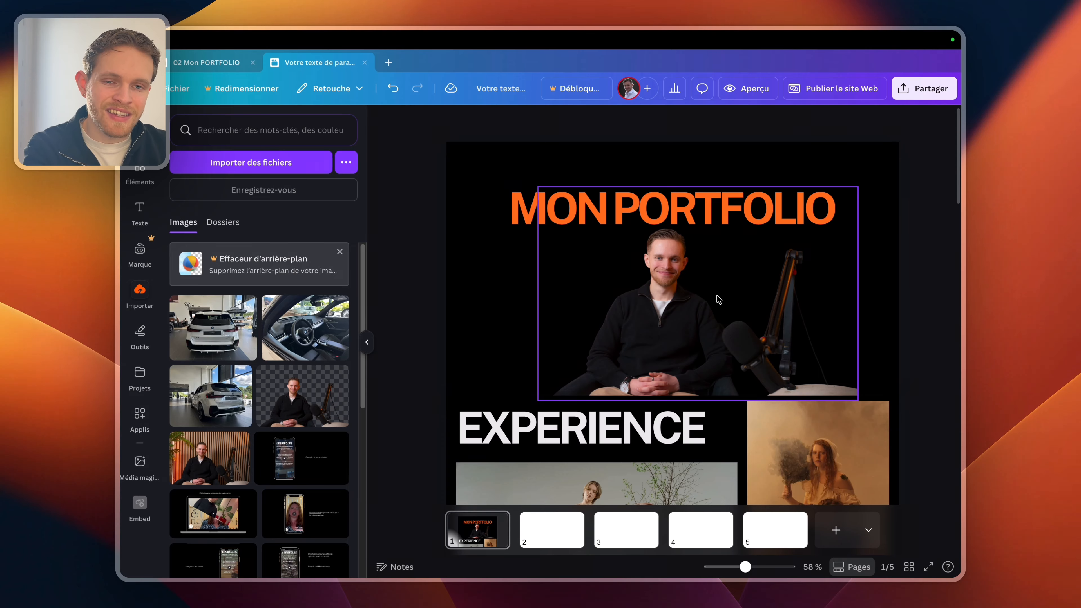
{"action": "left_click", "coordinate": [492, 302]}
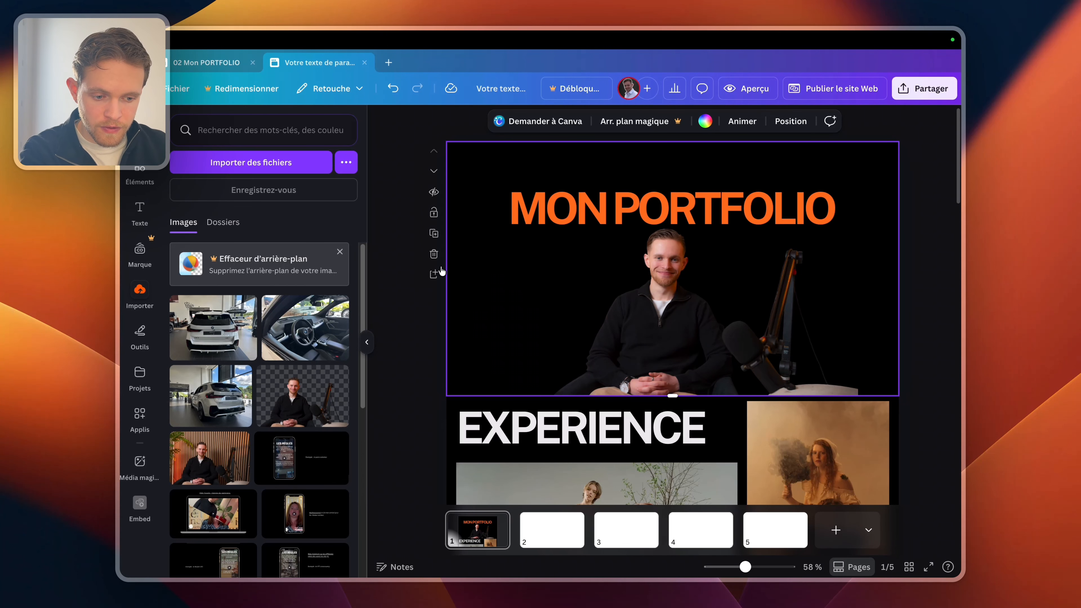
- Add an empty section after the opening one, shrink it to a thin strip and move it above the opening section
{"action": "left_click", "coordinate": [440, 274]}
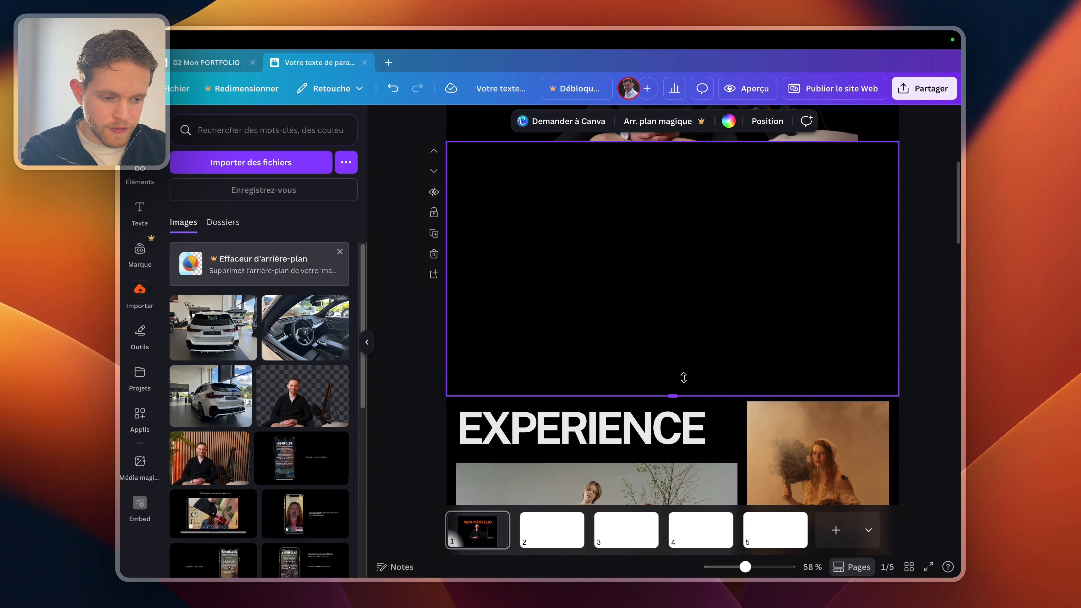
{"action": "left_click_drag", "start_coordinate": [683, 377], "coordinate": [689, 284]}
{"action": "scroll", "coordinate": [689, 283], "scroll_direction": "down", "scroll_amount": 1}
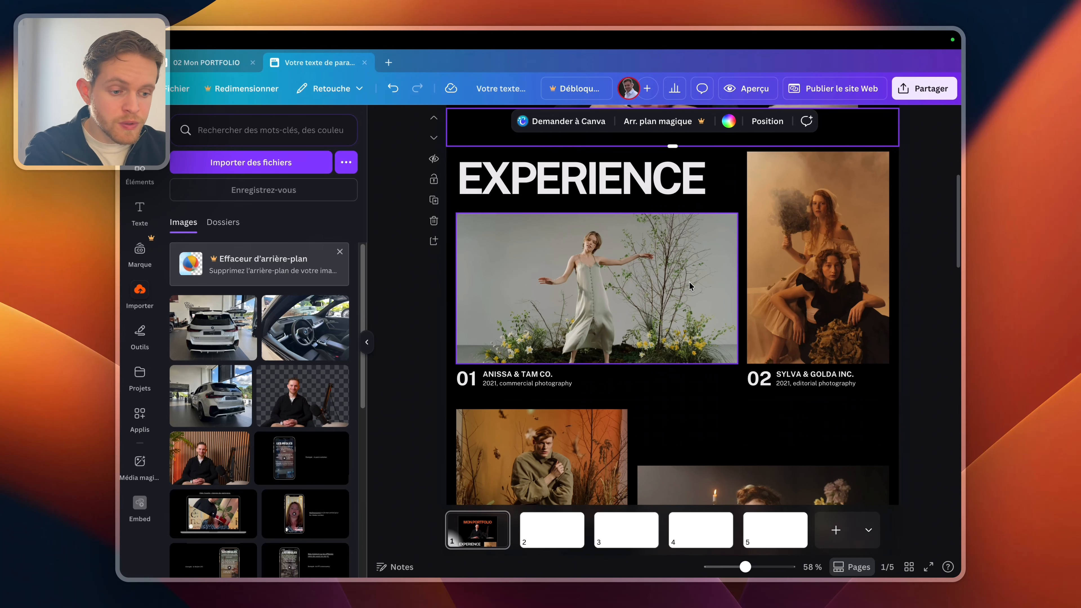
{"action": "scroll", "coordinate": [689, 282], "scroll_direction": "up", "scroll_amount": 3}
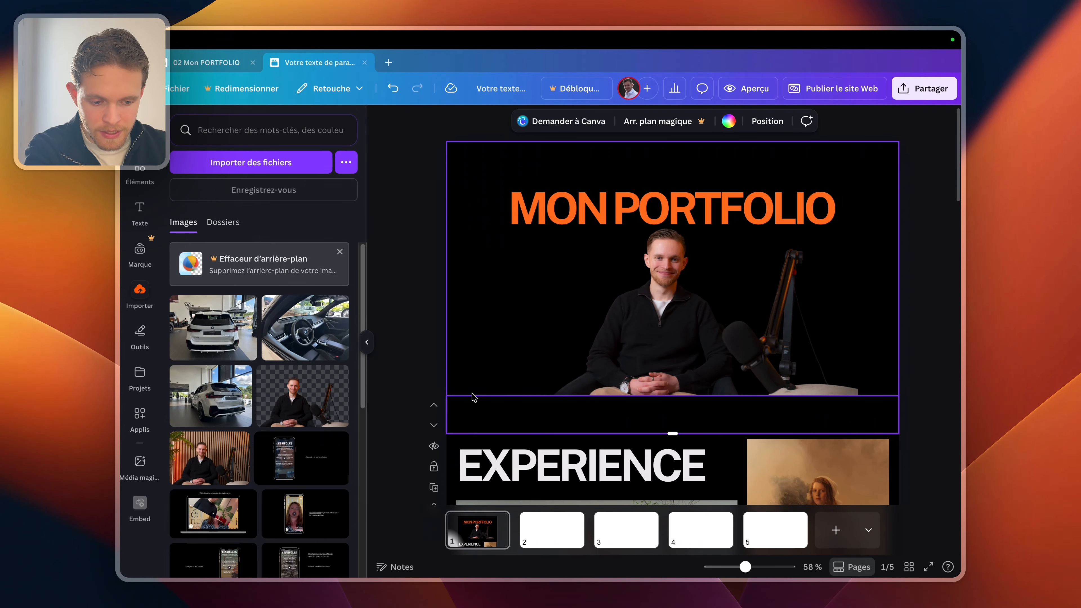
{"action": "left_click", "coordinate": [435, 404]}
- Set the thin strip section's background colour to the default solid orange
{"action": "left_click", "coordinate": [728, 123]}
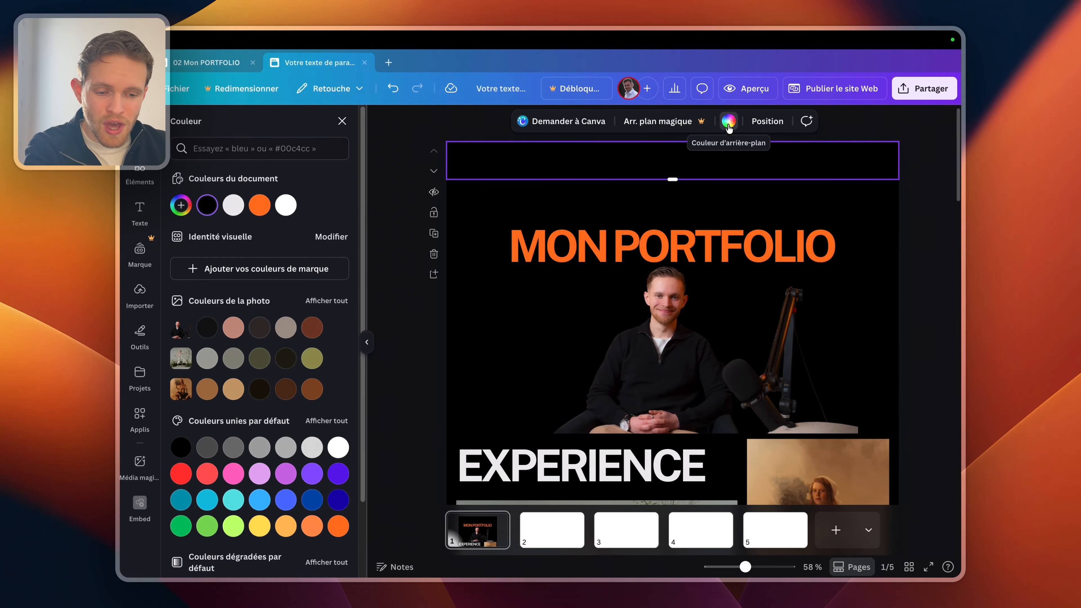
{"action": "left_click", "coordinate": [259, 329]}
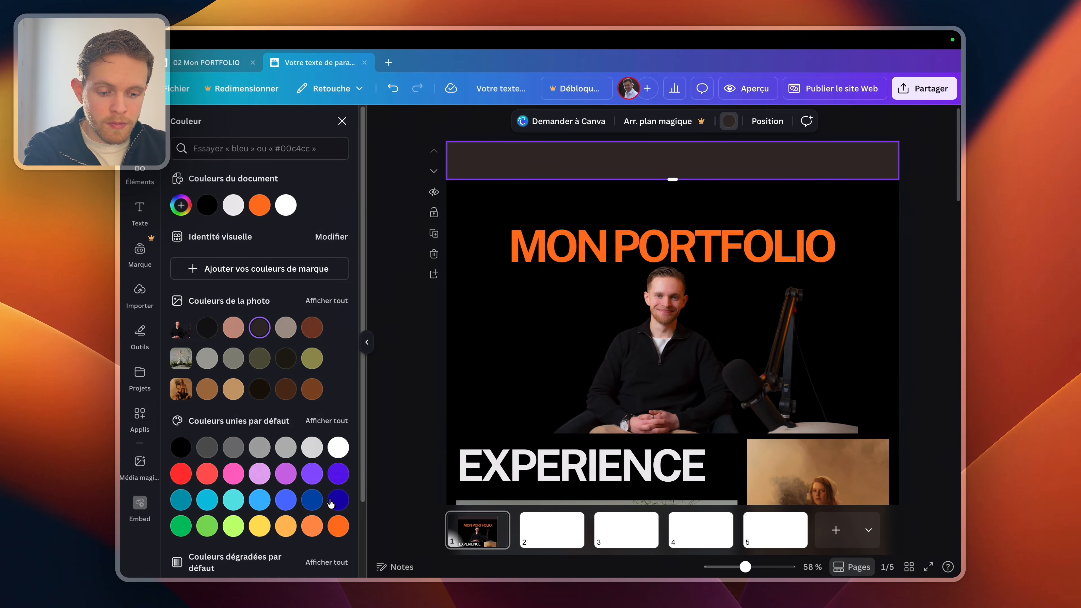
{"action": "left_click", "coordinate": [338, 527]}
{"action": "left_click", "coordinate": [478, 386]}
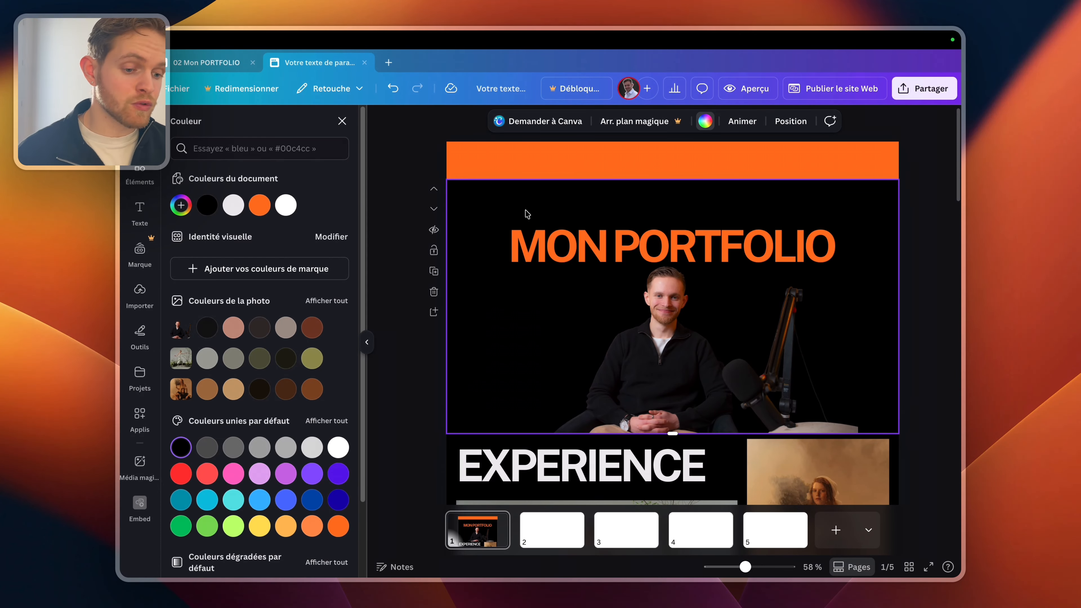
- Add a text box to the orange strip and delete the sticky note inserted over it
{"action": "left_click", "coordinate": [532, 172]}
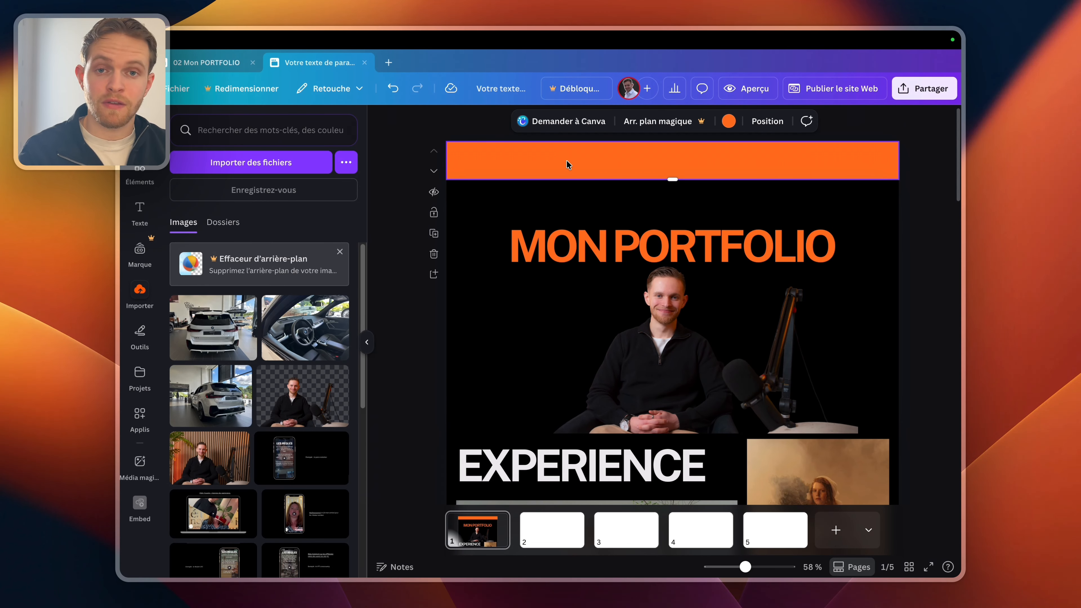
{"action": "key", "text": "t"}
{"action": "scroll", "coordinate": [642, 162], "scroll_direction": "up", "scroll_amount": 5}
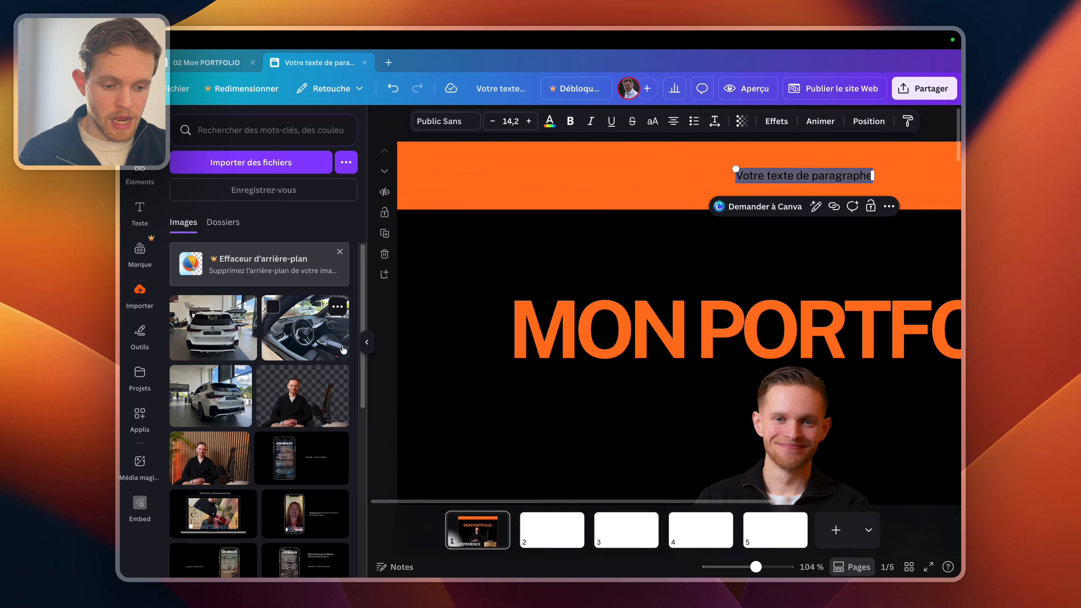
{"action": "left_click", "coordinate": [366, 342]}
{"action": "key", "text": "Escape"}
{"action": "key", "text": "c"}
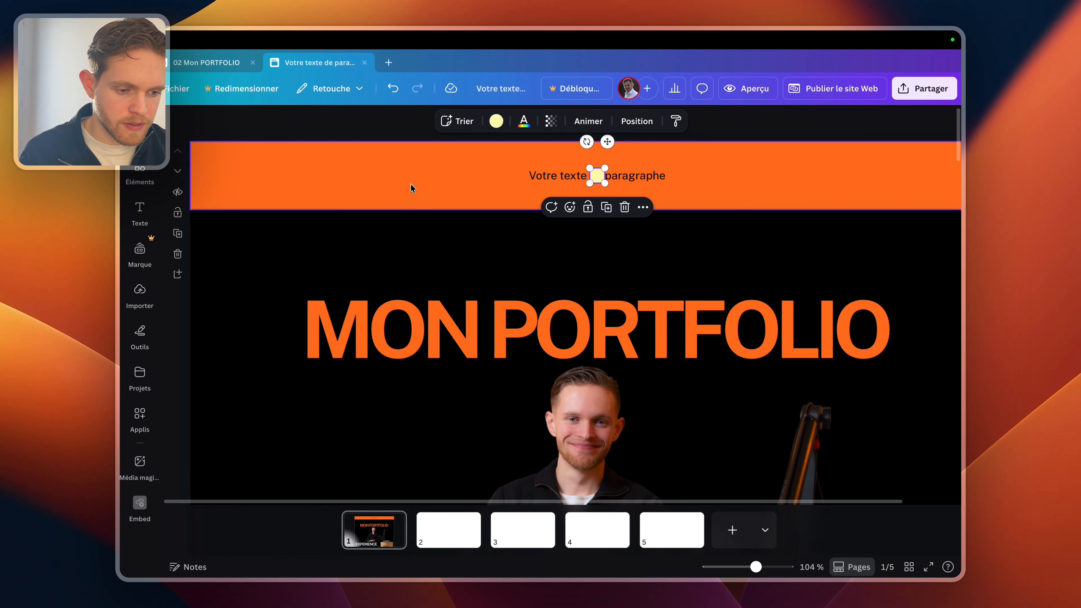
{"action": "key", "text": "Delete"}
- Replace the placeholder text in the orange strip with "SOMMAIRE"
{"action": "left_click", "coordinate": [552, 176]}
{"action": "double_click", "coordinate": [551, 175]}
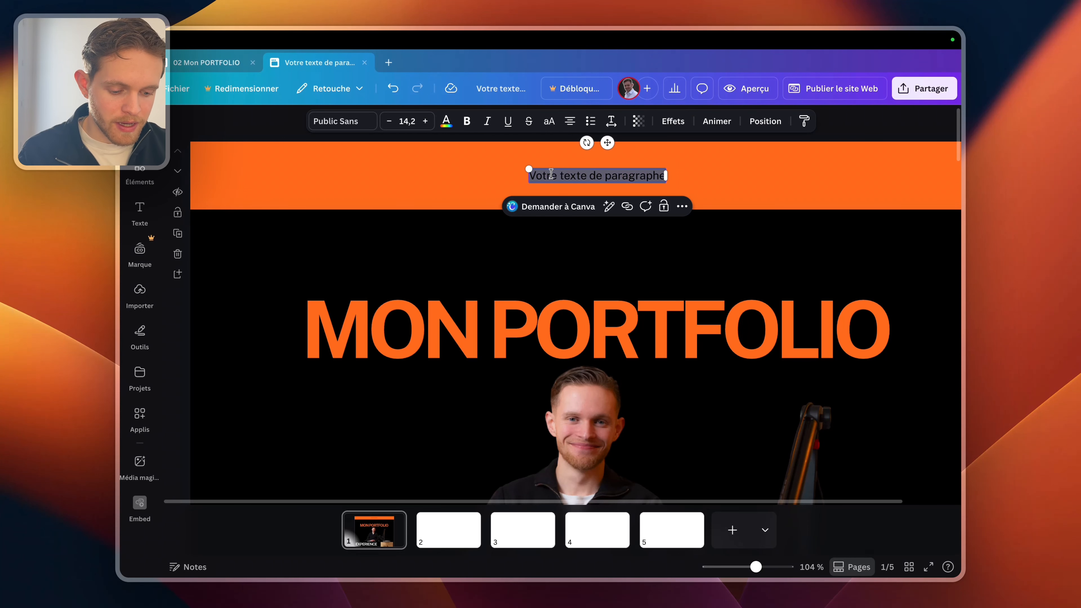
{"action": "type", "text": "Sommaire"}
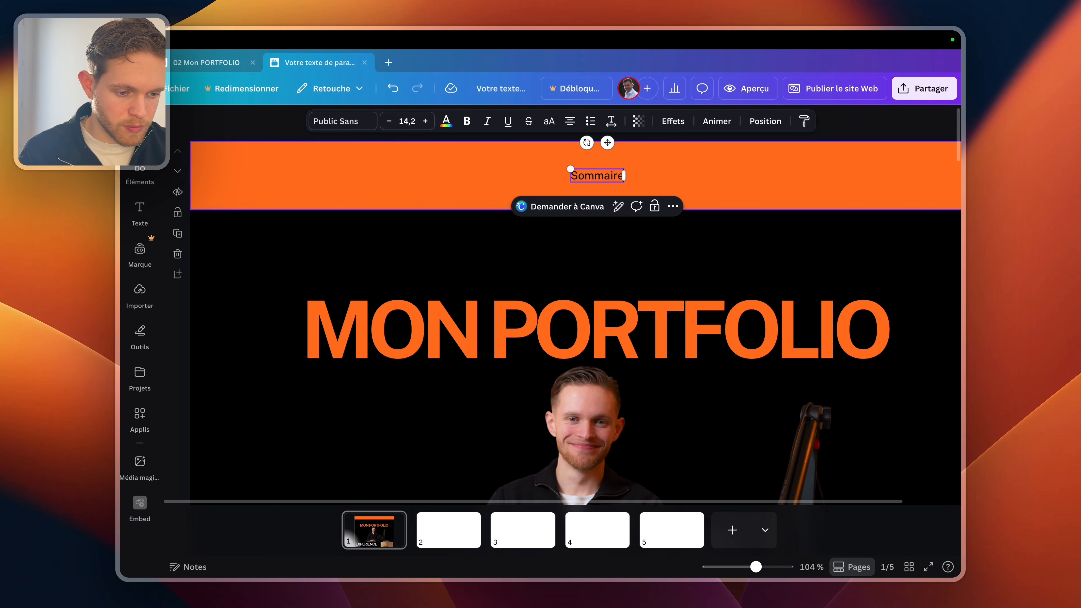
{"action": "key", "text": "BackSpace"}
{"action": "key", "text": "BackSpace"}
{"action": "key", "text": "BackSpace"}
{"action": "type", "text": "OMMAIRE"}
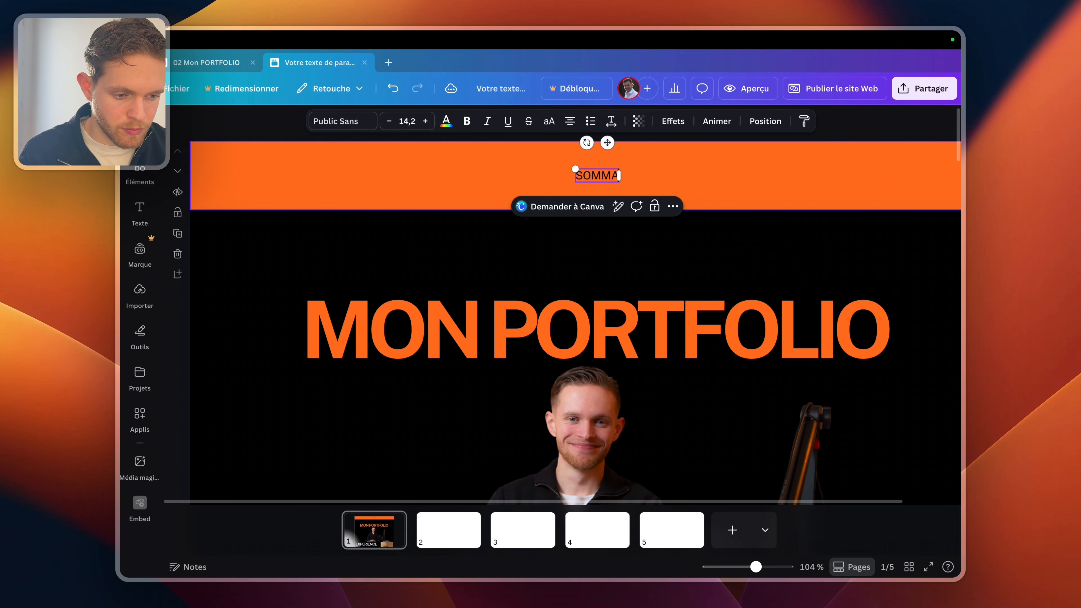
{"action": "left_click", "coordinate": [676, 163]}
- Move the "SOMMAIRE" label to the left part of the strip, duplicate it alongside and rename the copy "À PROPOS"
{"action": "left_click_drag", "start_coordinate": [614, 173], "coordinate": [474, 175]}
{"action": "key", "text": "super+d"}
{"action": "double_click", "coordinate": [474, 176]}
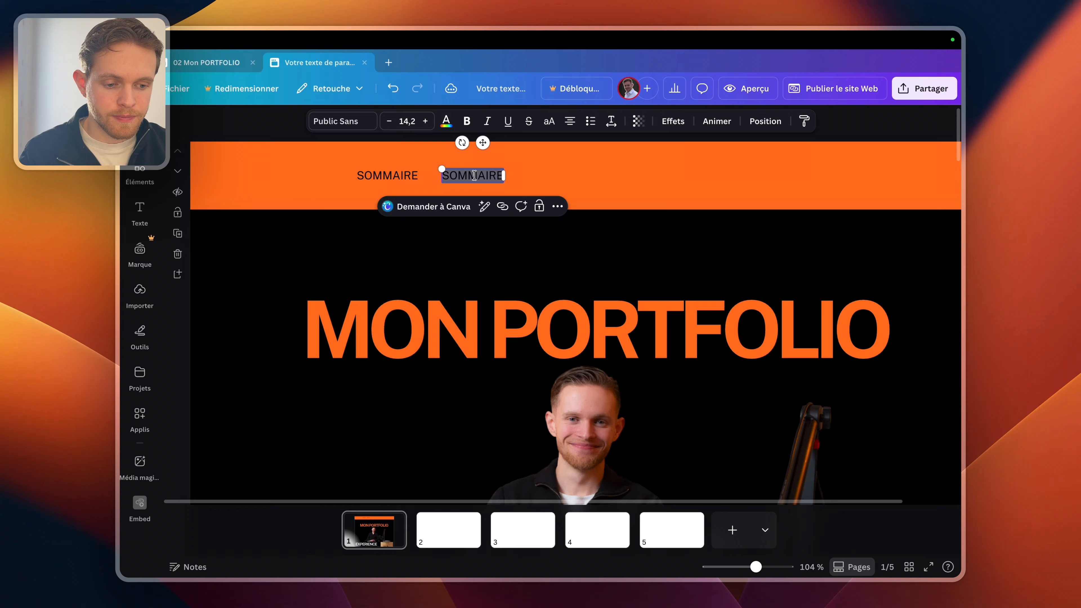
{"action": "type", "text": "a"}
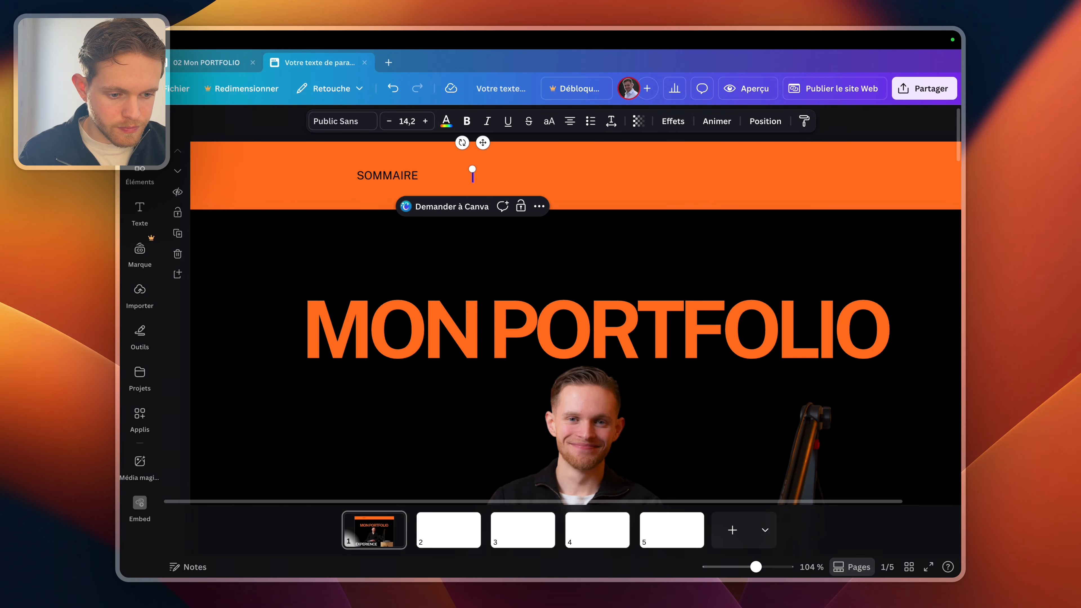
{"action": "type", "text": " PROPOS"}
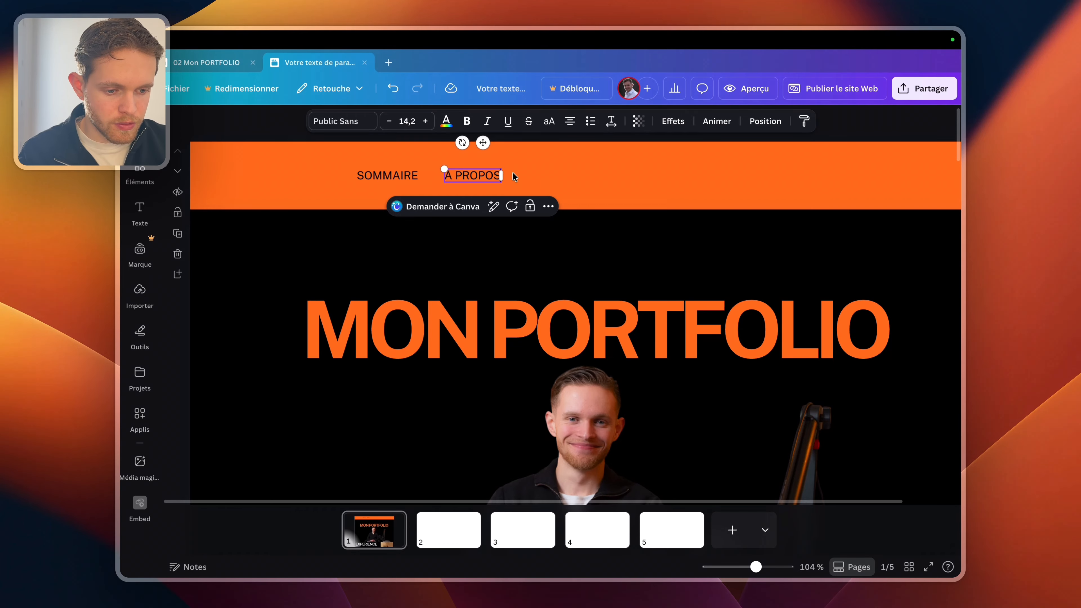
{"action": "key", "text": "Escape"}
- Duplicate the "À PROPOS" label, place the copy to its right on the same line and rename it "PARCOURS PRO"
{"action": "key", "text": "super+d"}
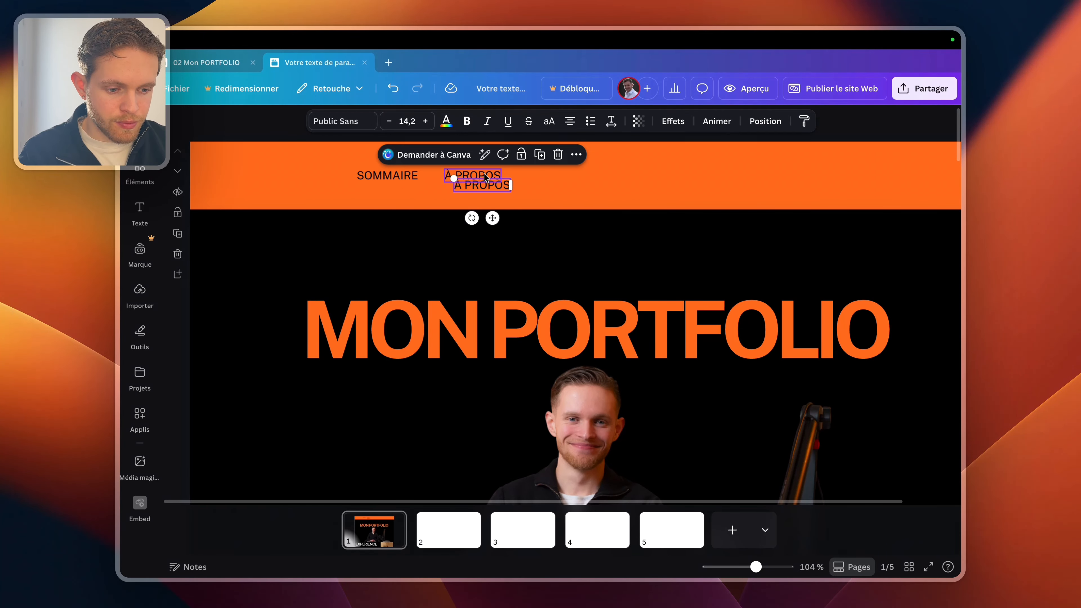
{"action": "left_click_drag", "start_coordinate": [486, 187], "coordinate": [544, 176]}
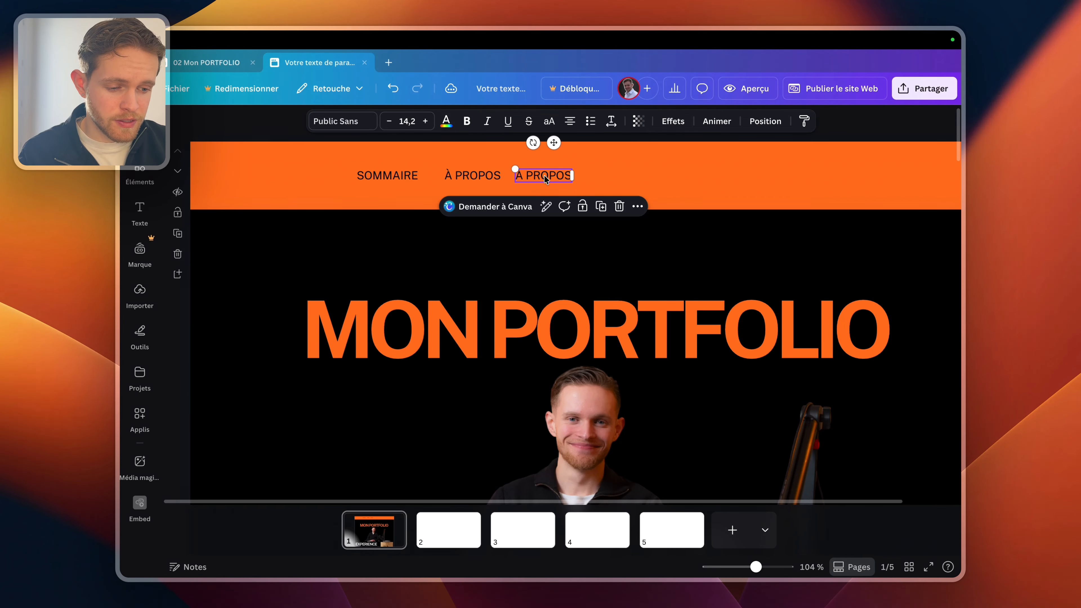
{"action": "double_click", "coordinate": [544, 176]}
{"action": "type", "text": "PARCOURS PRO"}
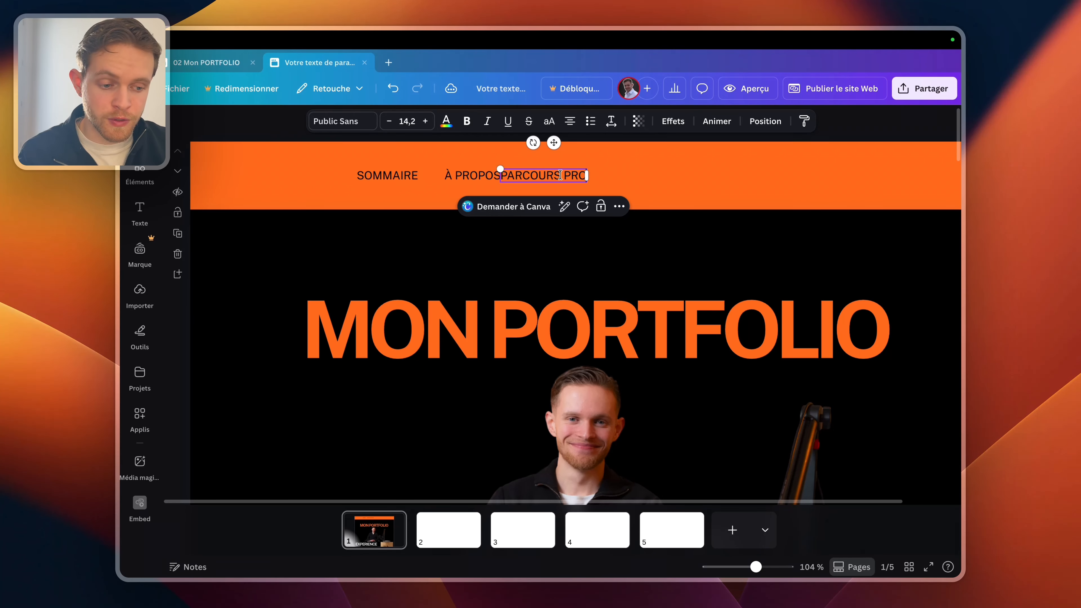
{"action": "left_click", "coordinate": [622, 171]}
- Space "PARCOURS PRO" away from "À PROPOS", duplicate it to the right and rename the copy "SKILLS"
{"action": "left_click_drag", "start_coordinate": [561, 174], "coordinate": [687, 172]}
{"action": "left_click", "coordinate": [641, 174]}
{"action": "left_click", "coordinate": [597, 175]}
{"action": "key", "text": "super+d"}
{"action": "double_click", "coordinate": [687, 172]}
{"action": "type", "text": "SKILLS"}
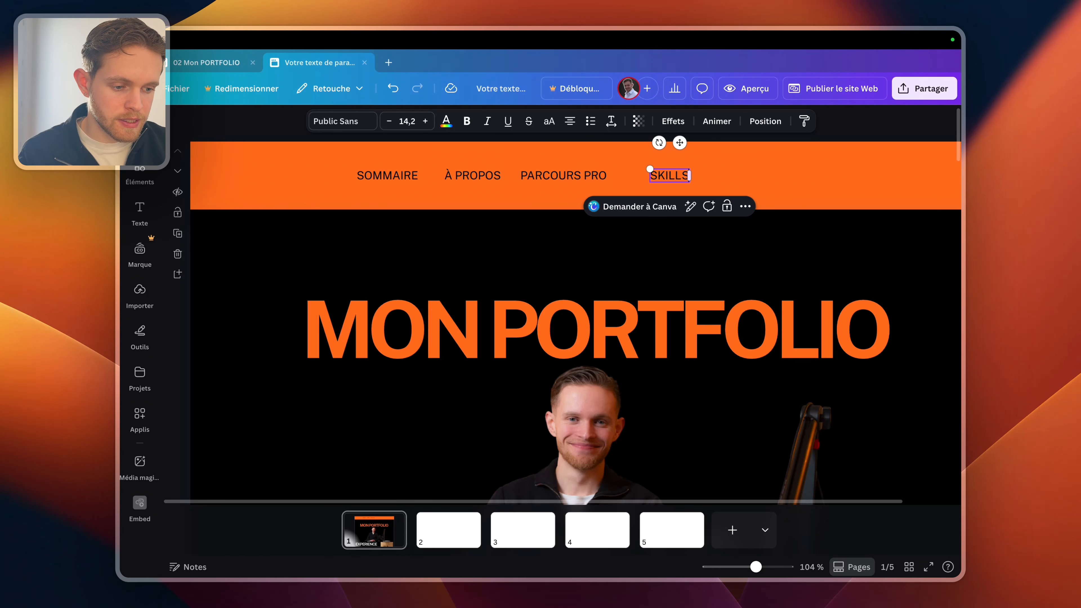
{"action": "left_click", "coordinate": [776, 156]}
- Replace the "SKILLS" label with "COMPÉTENCES" and space it evenly to the right of "PARCOURS PRO"
{"action": "left_click", "coordinate": [664, 170]}
{"action": "left_click_drag", "start_coordinate": [664, 172], "coordinate": [647, 173]}
{"action": "double_click", "coordinate": [647, 172]}
{"action": "type", "text": "COMP"}
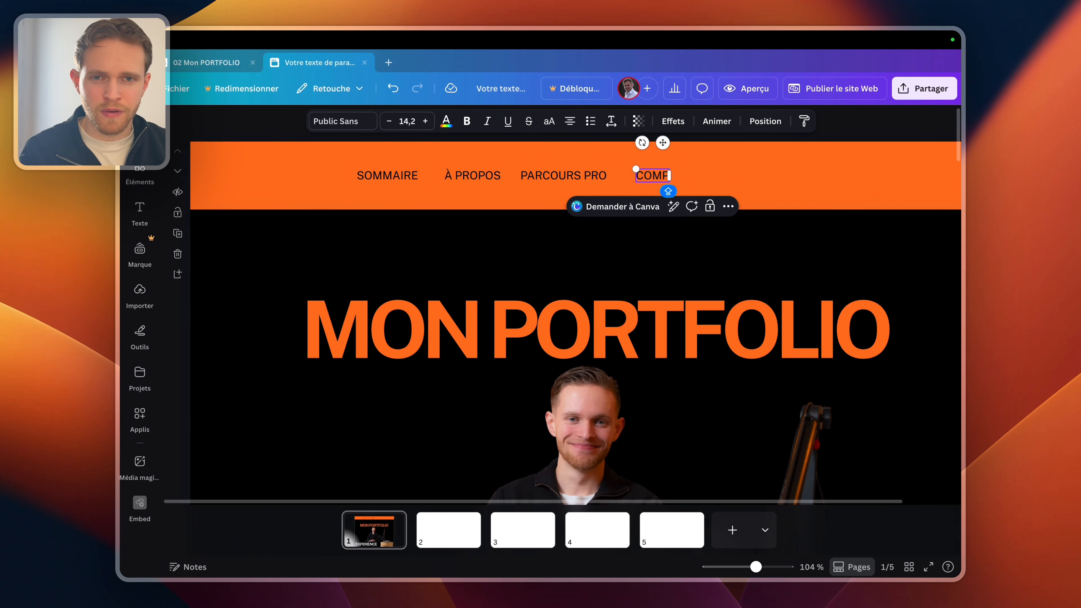
{"action": "type", "text": "E"}
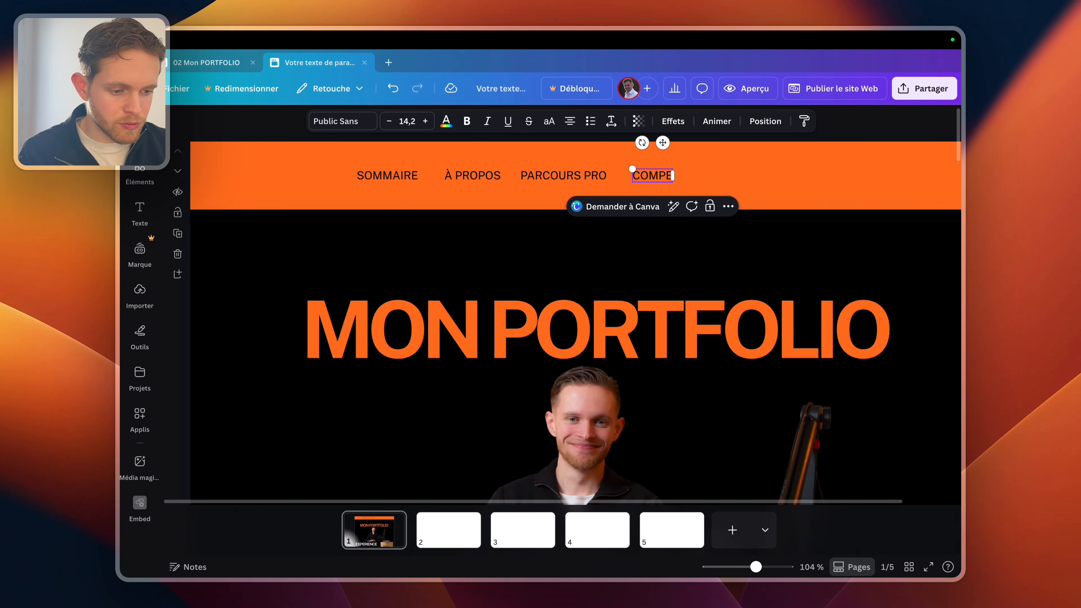
{"action": "type", "text": "TENCES"}
{"action": "left_click", "coordinate": [719, 171]}
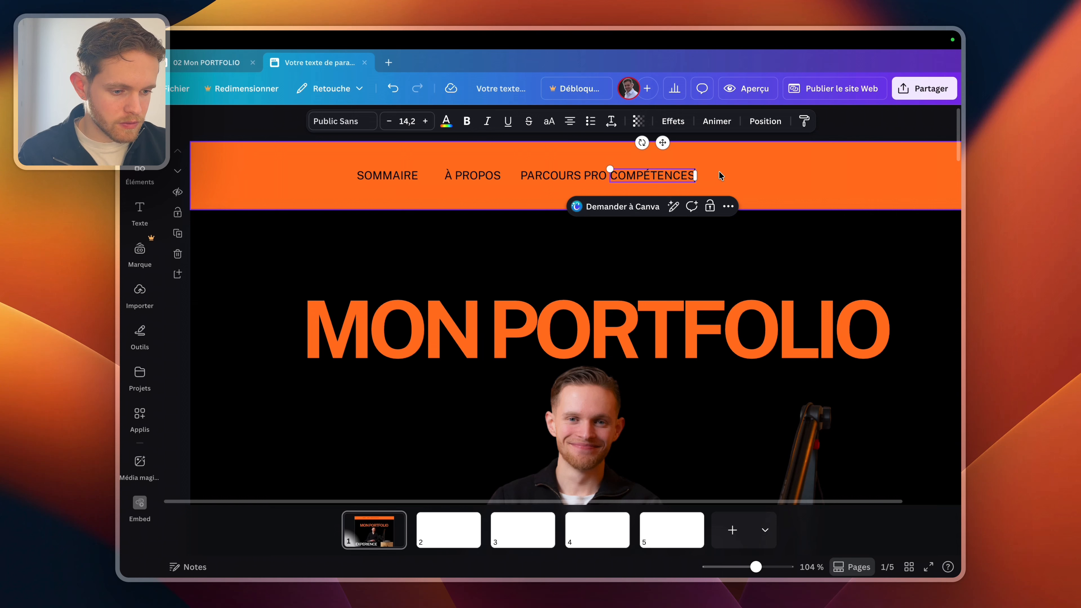
{"action": "left_click_drag", "start_coordinate": [672, 179], "coordinate": [687, 179]}
{"action": "left_click", "coordinate": [757, 170]}
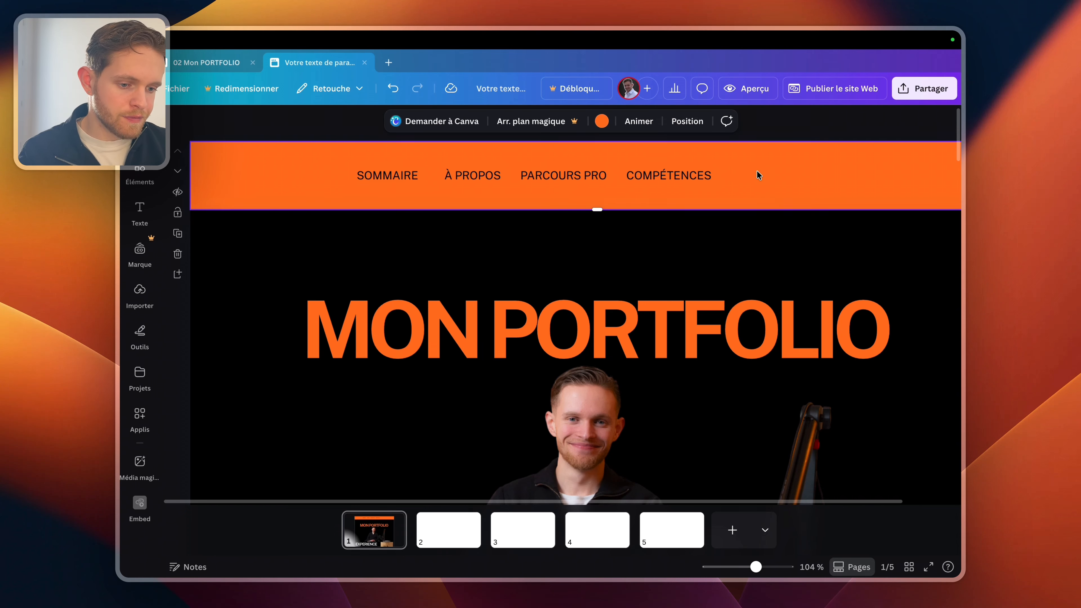
- Duplicate the "COMPÉTENCES" label, place the copy to its right on the same line and rename it "PROJET"
{"action": "scroll", "coordinate": [757, 170], "scroll_direction": "right", "scroll_amount": 2}
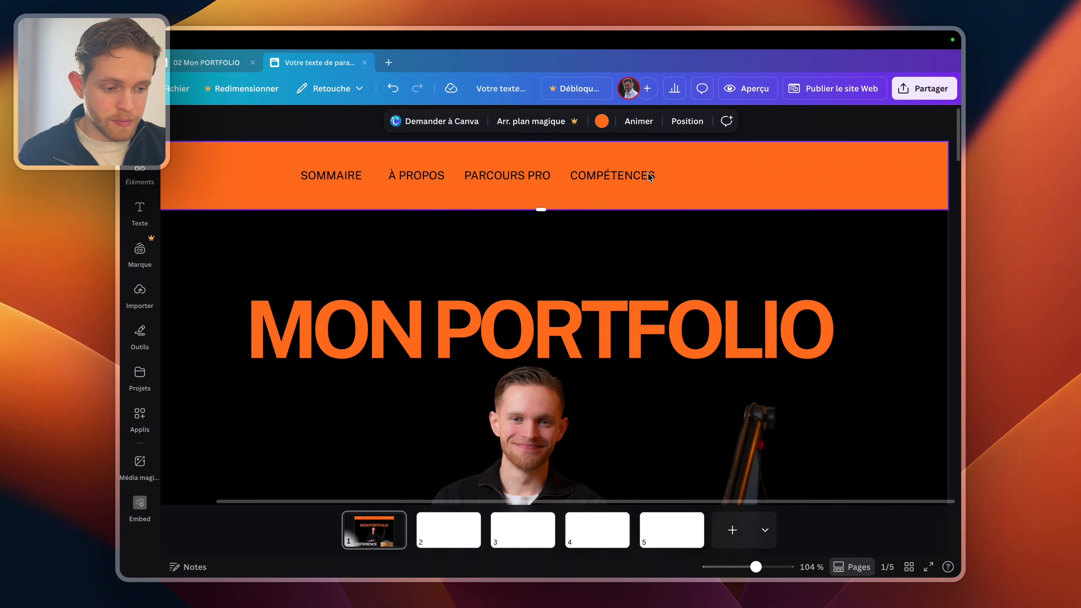
{"action": "left_click", "coordinate": [634, 178]}
{"action": "key", "text": "super+d"}
{"action": "left_click_drag", "start_coordinate": [635, 178], "coordinate": [736, 179]}
{"action": "double_click", "coordinate": [735, 177]}
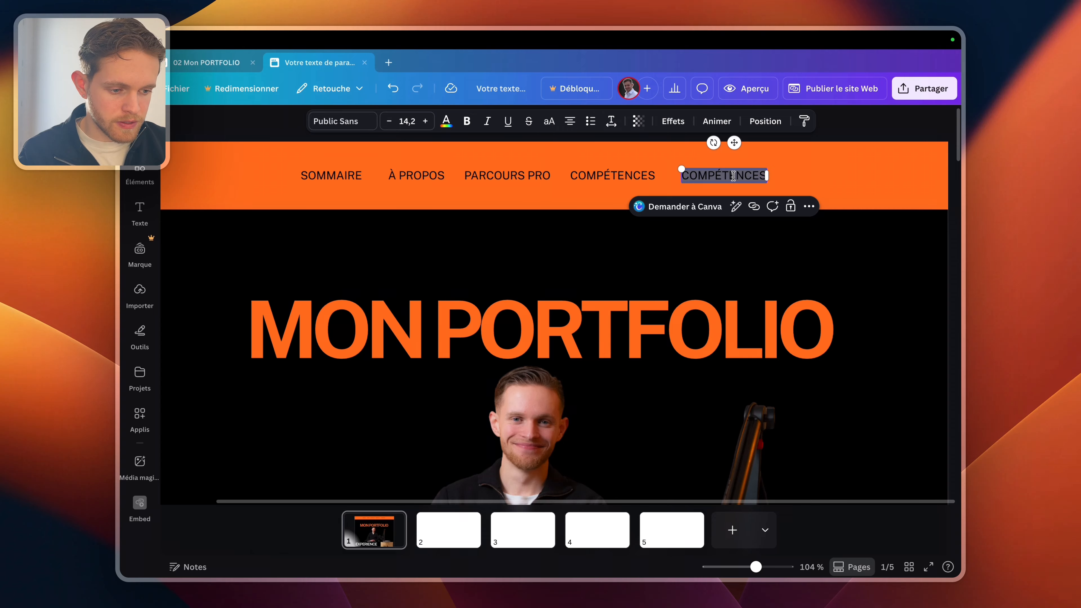
{"action": "type", "text": "p"}
{"action": "key", "text": "BackSpace"}
{"action": "type", "text": "E"}
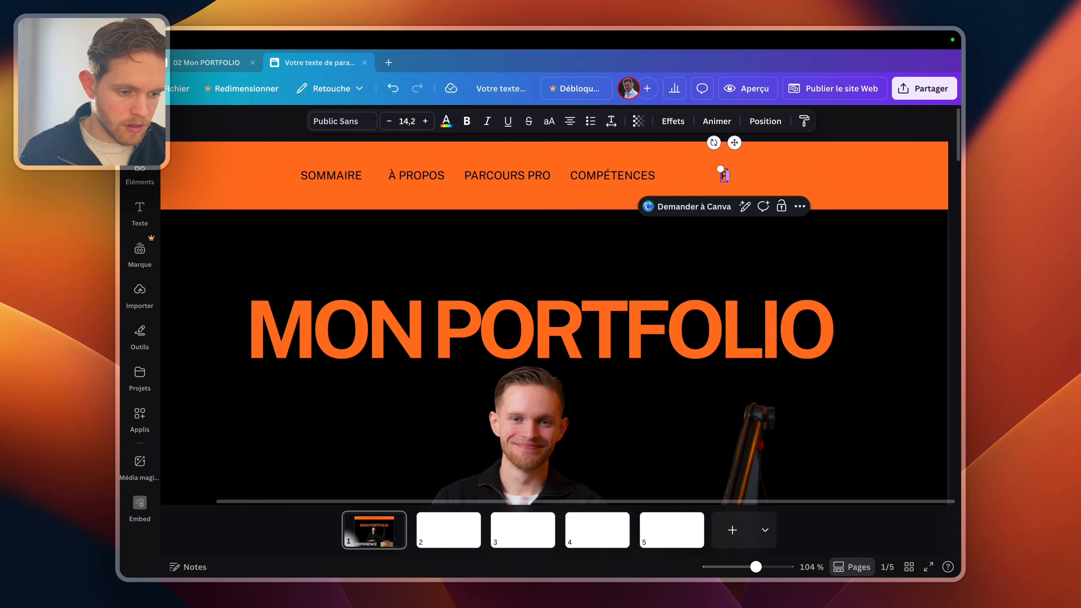
{"action": "type", "text": "ROJET"}
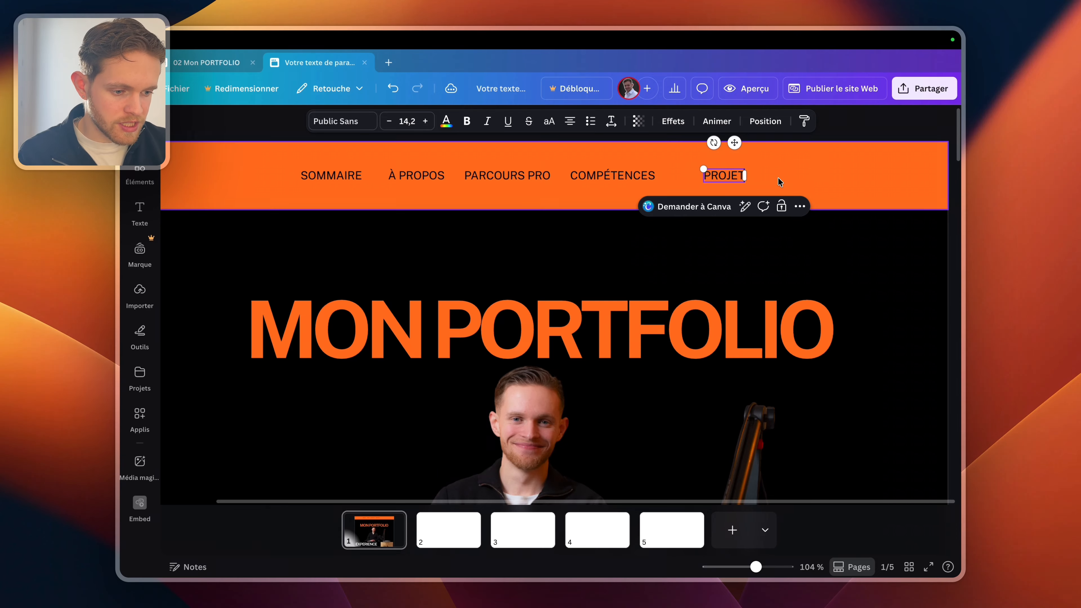
{"action": "left_click", "coordinate": [789, 178]}
{"action": "left_click", "coordinate": [725, 177]}
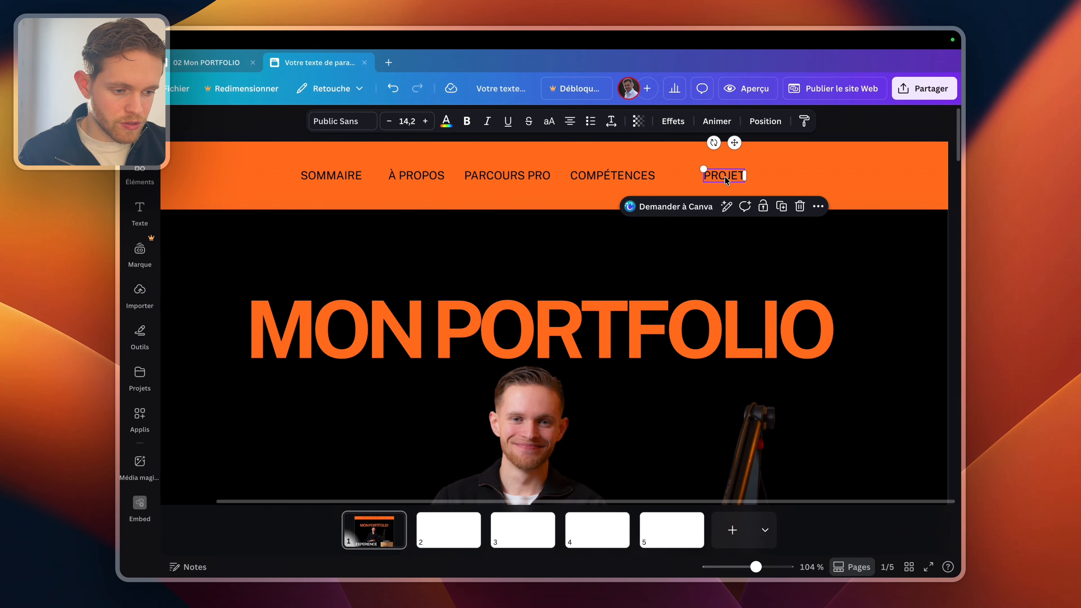
- Rename the "PROJET" label in the navigation bar as "PROJET 1"
{"action": "left_click", "coordinate": [739, 176]}
{"action": "type", "text": "1"}
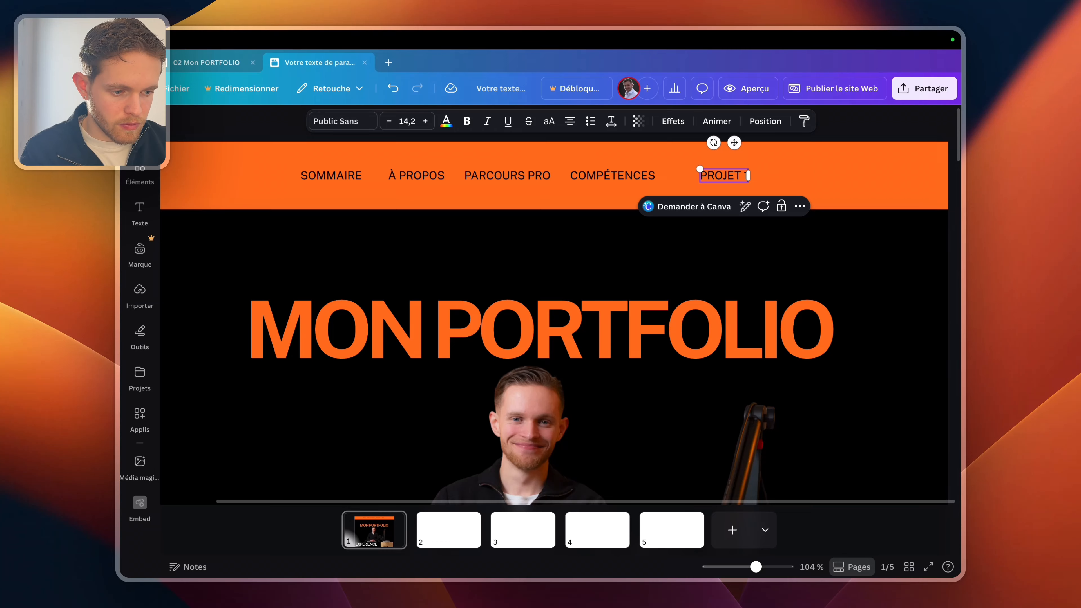
{"action": "left_click", "coordinate": [781, 177]}
- Duplicate the "PROJET 1" label, place the copy to its right on the same line and rename it "PROJET 2"
{"action": "left_click", "coordinate": [741, 179]}
{"action": "left_click_drag", "start_coordinate": [740, 178], "coordinate": [792, 182]}
{"action": "double_click", "coordinate": [793, 182]}
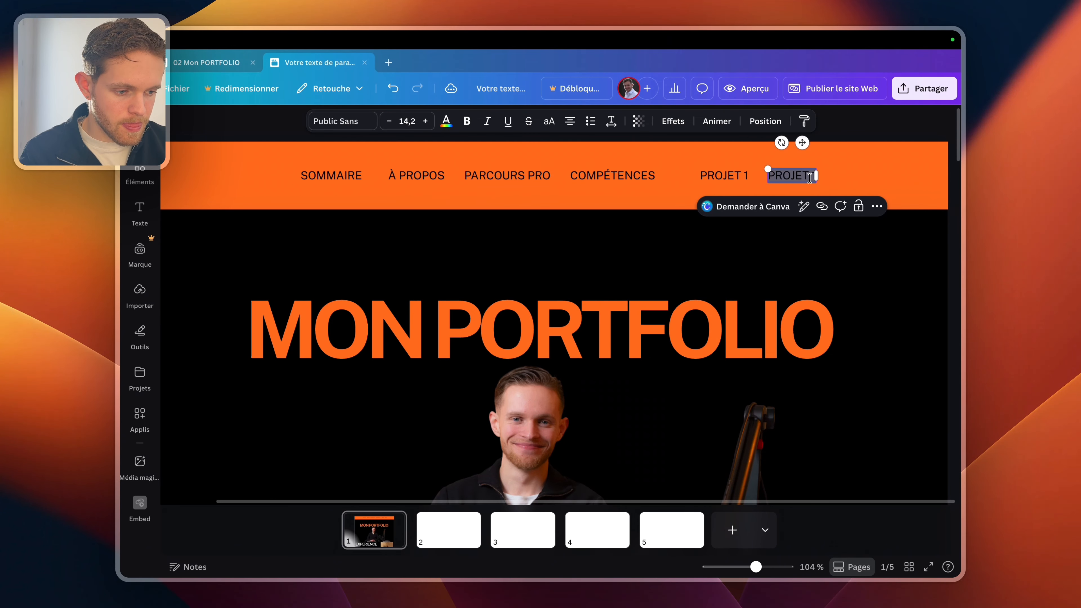
{"action": "left_click", "coordinate": [811, 177]}
{"action": "type", "text": "2"}
{"action": "left_click", "coordinate": [795, 181]}
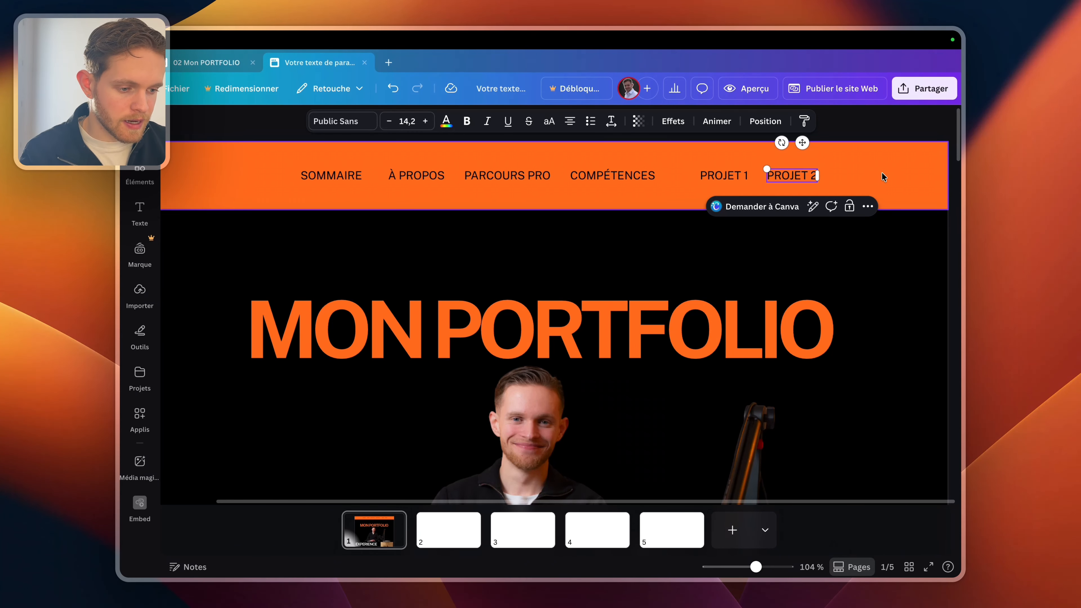
- Add a new text label reading "ME CONTACTER" and place it to the right of "PROJET 2" on the same line
{"action": "type", "text": "tre texte de paragraphe"}
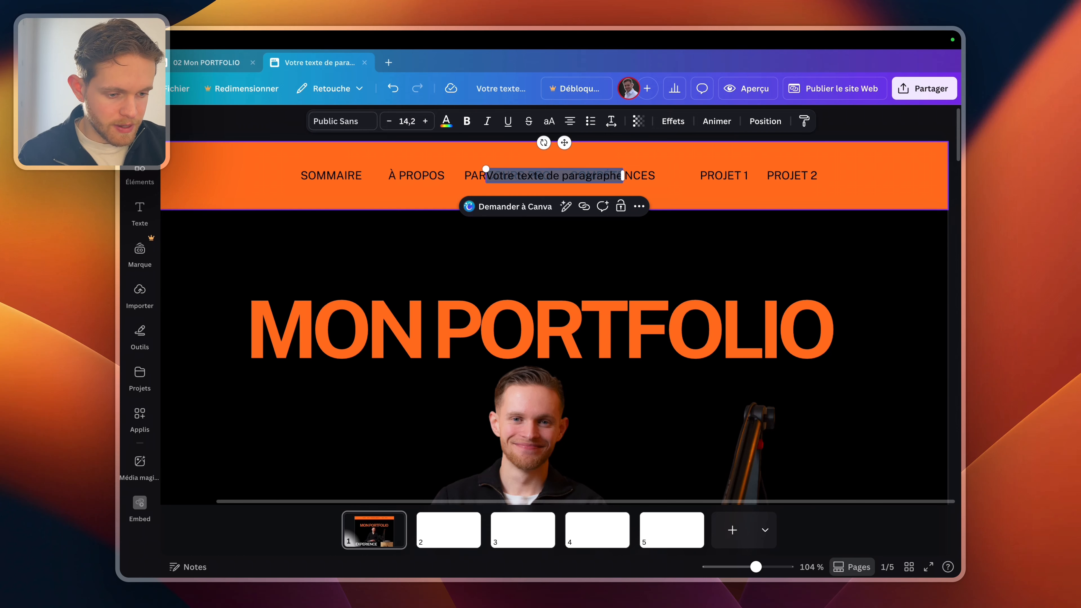
{"action": "type", "text": "m"}
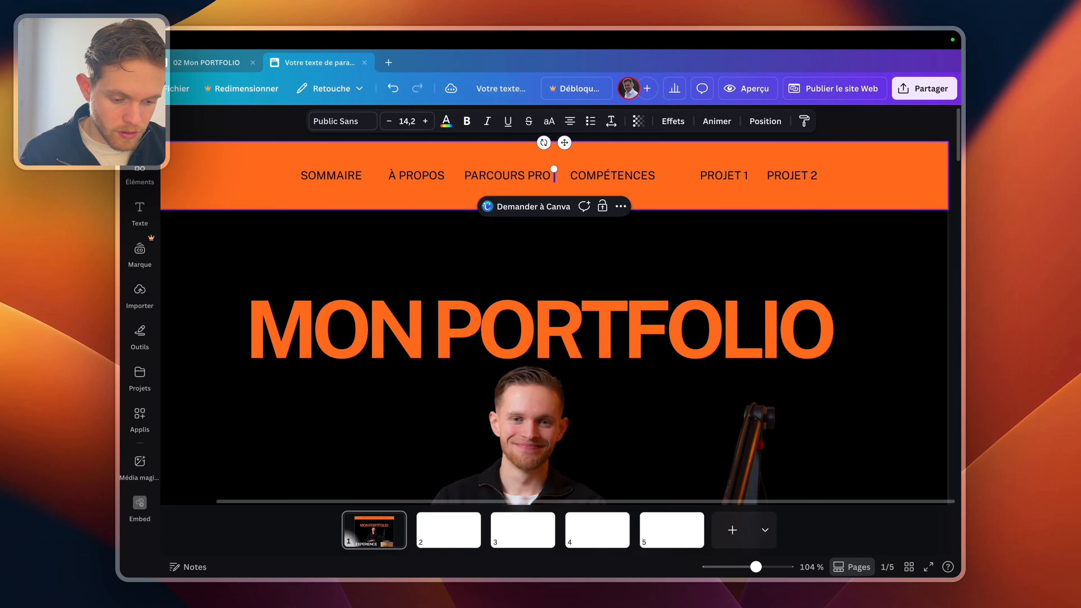
{"action": "type", "text": "CONTACT"}
{"action": "type", "text": "TER"}
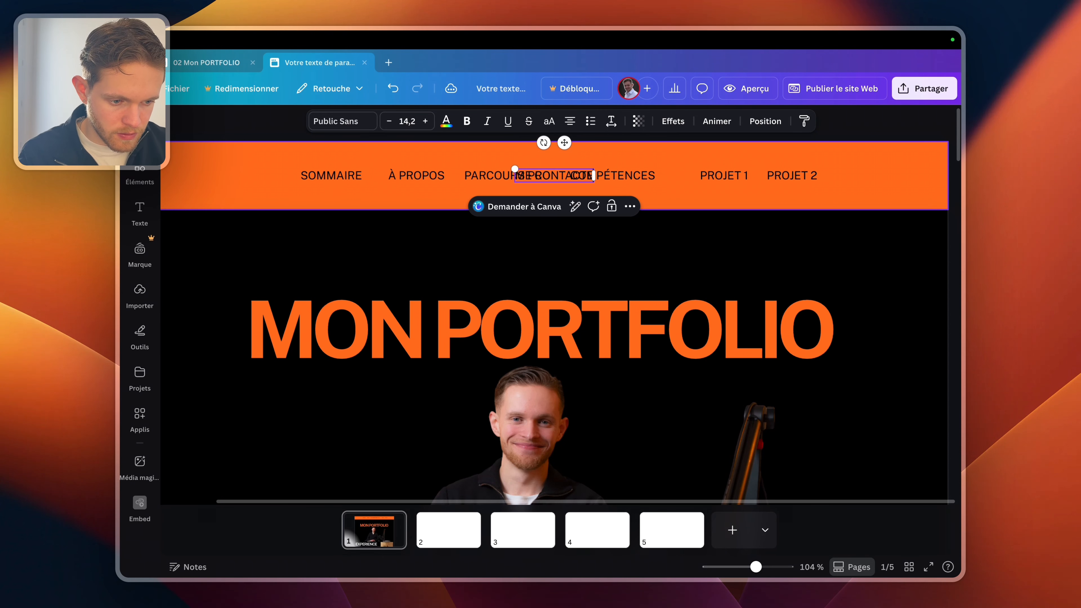
{"action": "left_click_drag", "start_coordinate": [564, 141], "coordinate": [889, 144]}
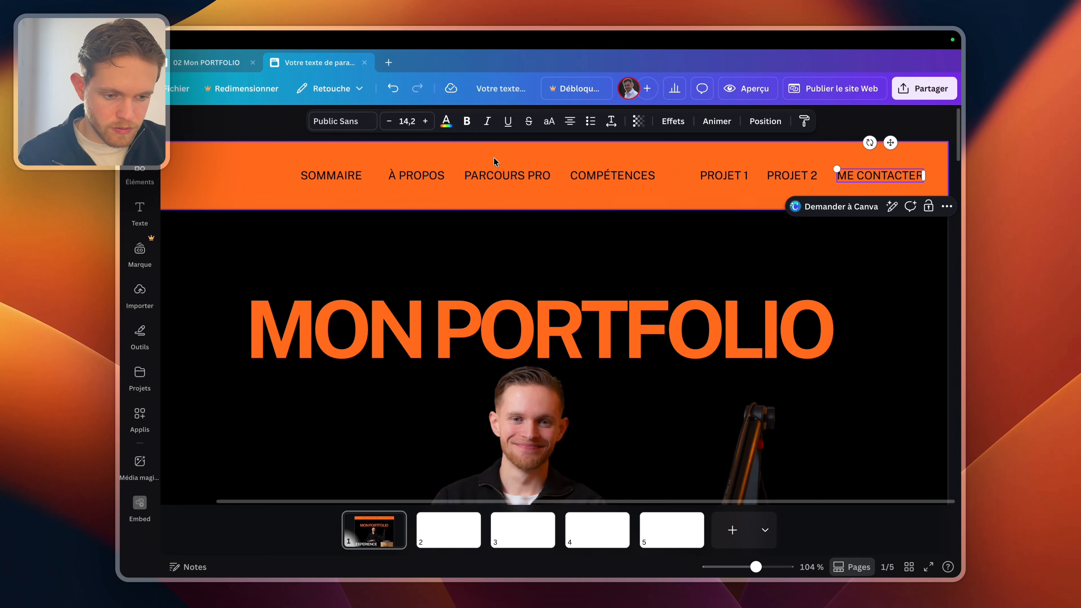
- Move the "SOMMAIRE" label further left along the navigation bar, away from "À PROPOS"
{"action": "left_click", "coordinate": [297, 149]}
{"action": "left_click_drag", "start_coordinate": [283, 164], "coordinate": [675, 183]}
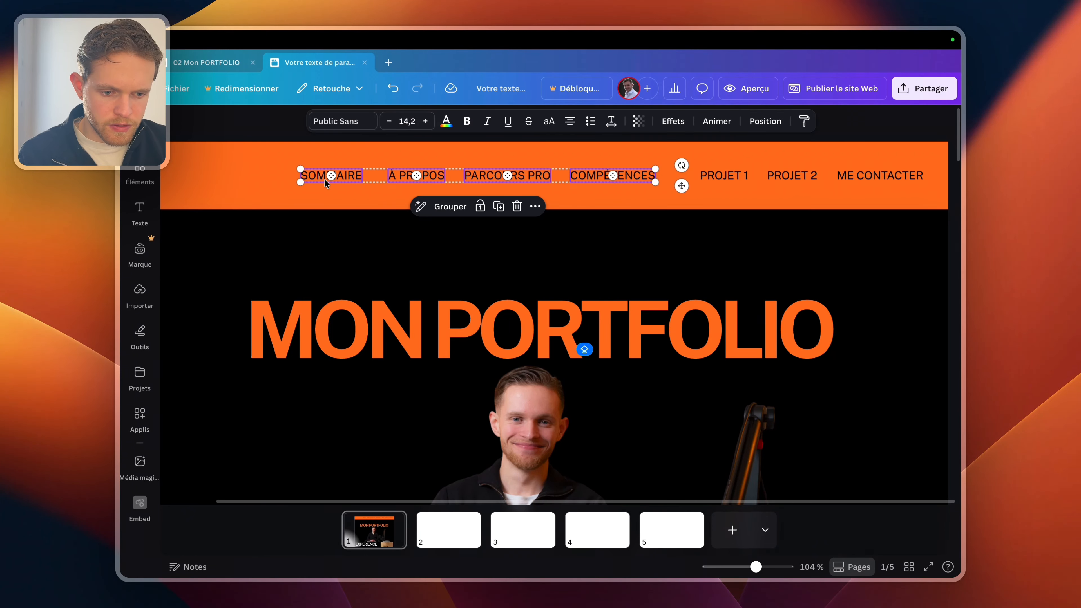
{"action": "key", "text": "Escape"}
{"action": "left_click_drag", "start_coordinate": [322, 177], "coordinate": [250, 176]}
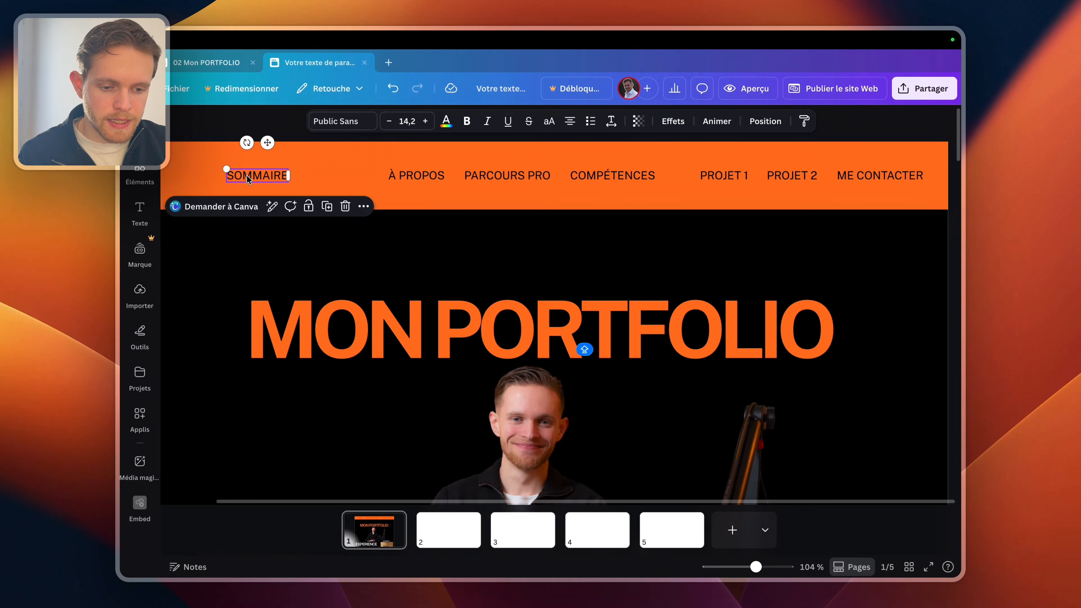
{"action": "scroll", "coordinate": [246, 175], "scroll_direction": "left", "scroll_amount": 3}
{"action": "left_click", "coordinate": [221, 203]}
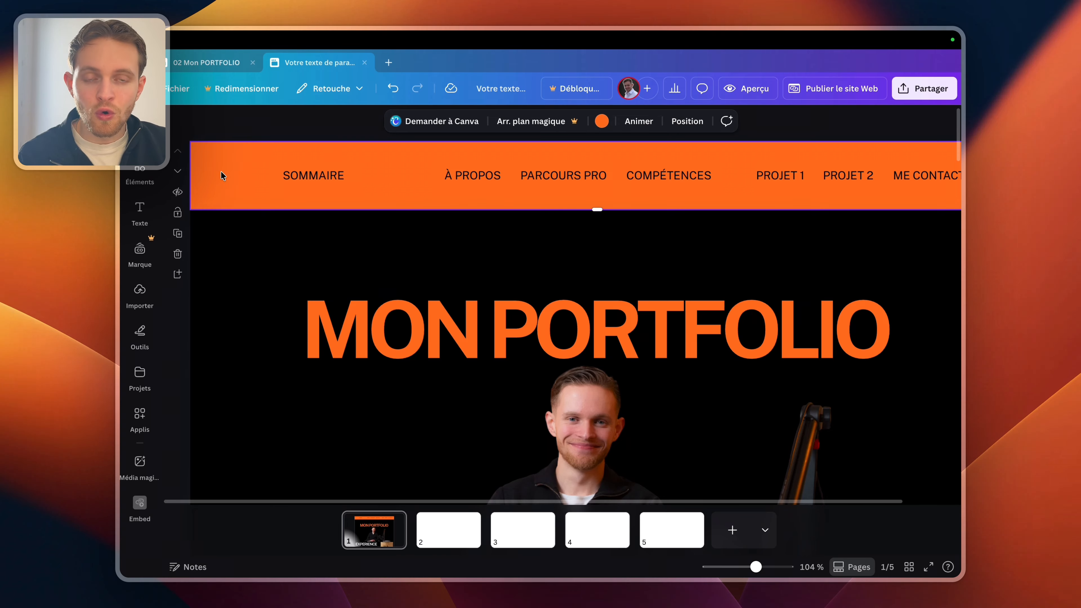
- Add a black circle as a logo background and place it at the left end of the navigation bar, before "SOMMAIRE"
{"action": "left_click", "coordinate": [138, 290]}
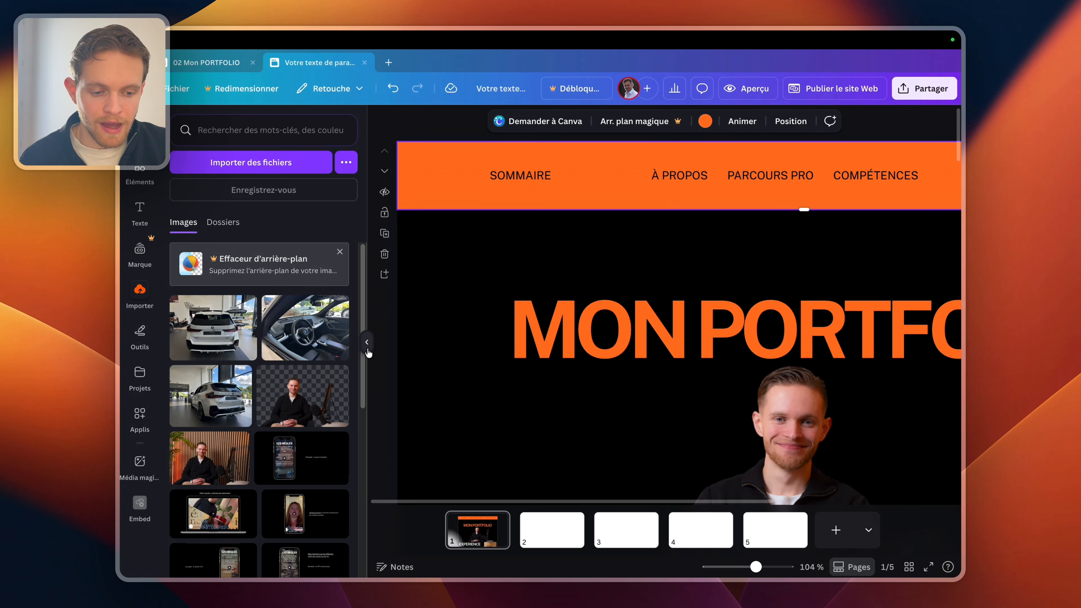
{"action": "left_click", "coordinate": [368, 350]}
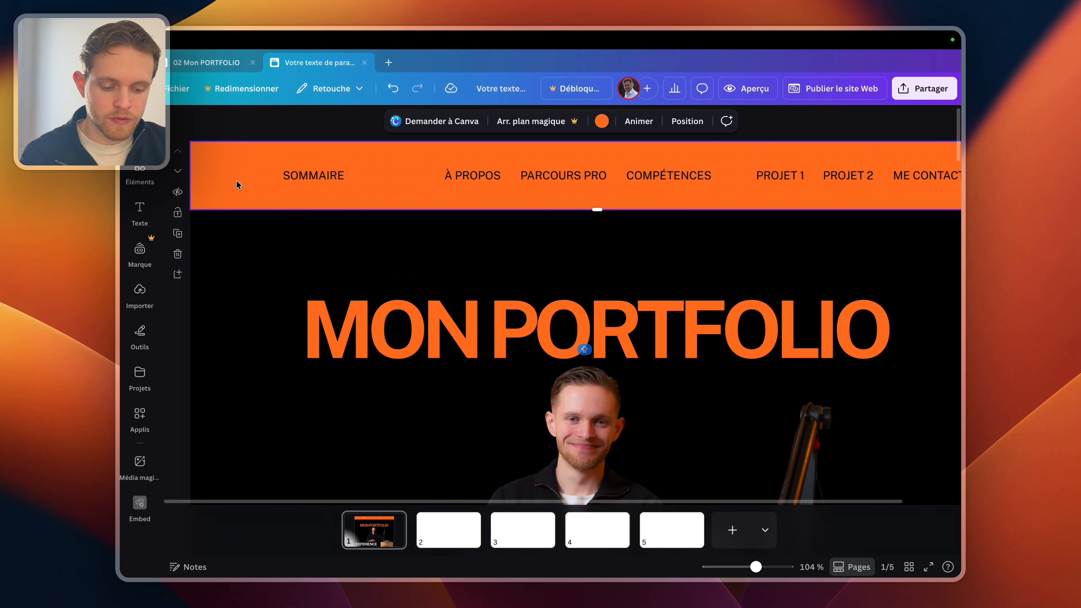
{"action": "left_click", "coordinate": [598, 175]}
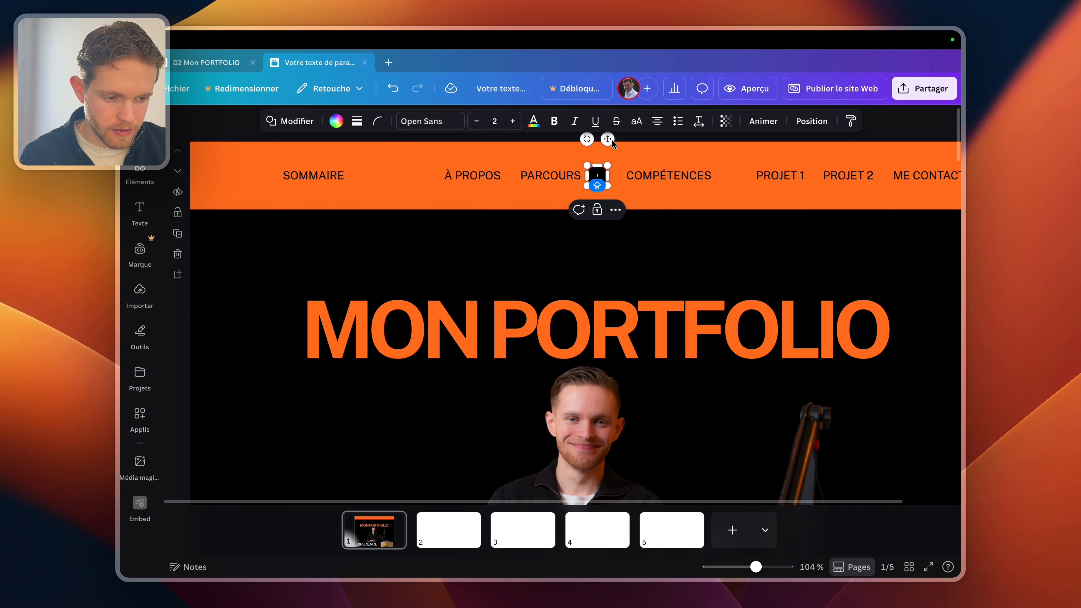
{"action": "left_click_drag", "start_coordinate": [612, 143], "coordinate": [236, 176]}
- Search the element library for "PORTFOLIO" and show all the matching illustrations
{"action": "left_click", "coordinate": [139, 174]}
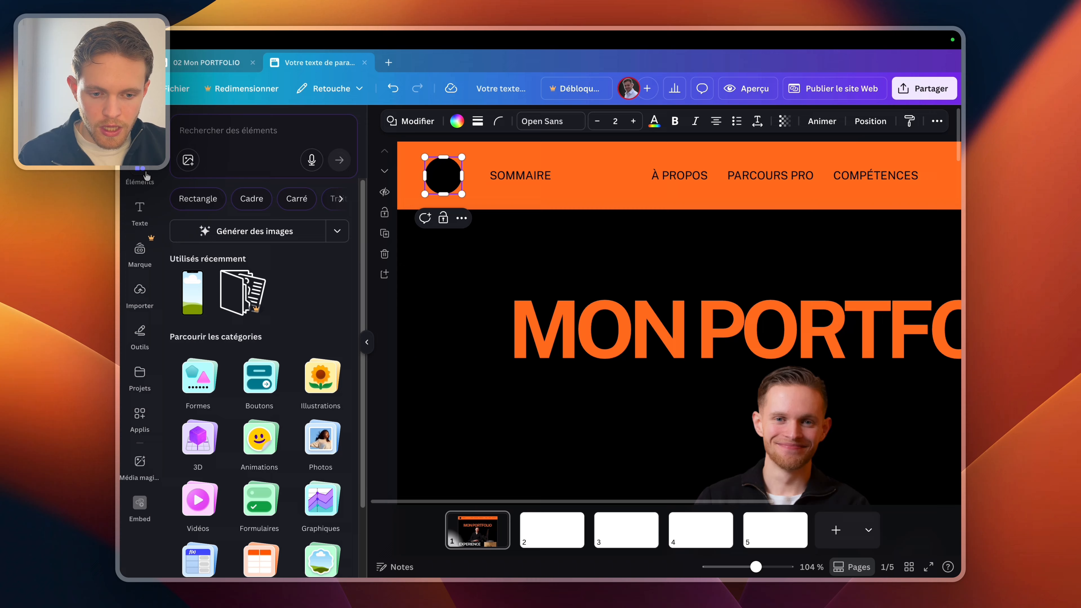
{"action": "left_click", "coordinate": [204, 133]}
{"action": "type", "text": "PORTFOL"}
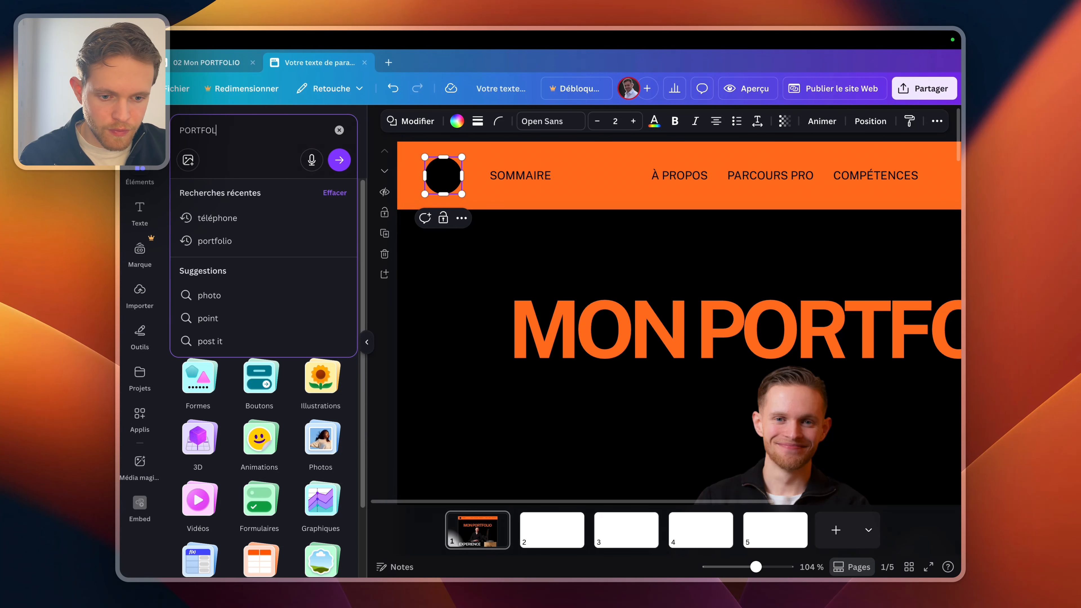
{"action": "type", "text": "IO"}
{"action": "key", "text": "Return"}
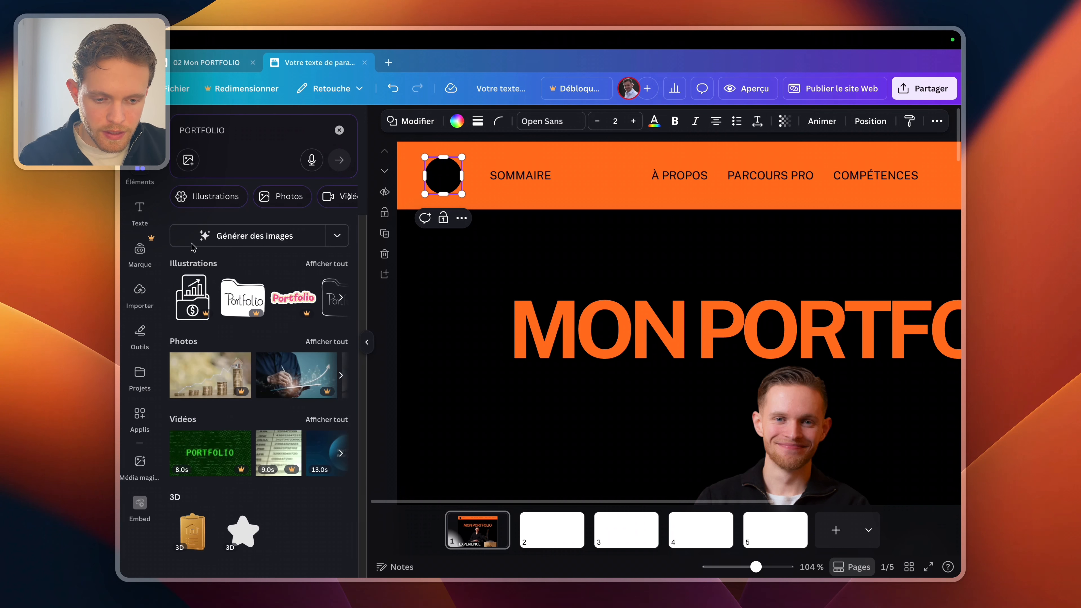
{"action": "left_click", "coordinate": [313, 265]}
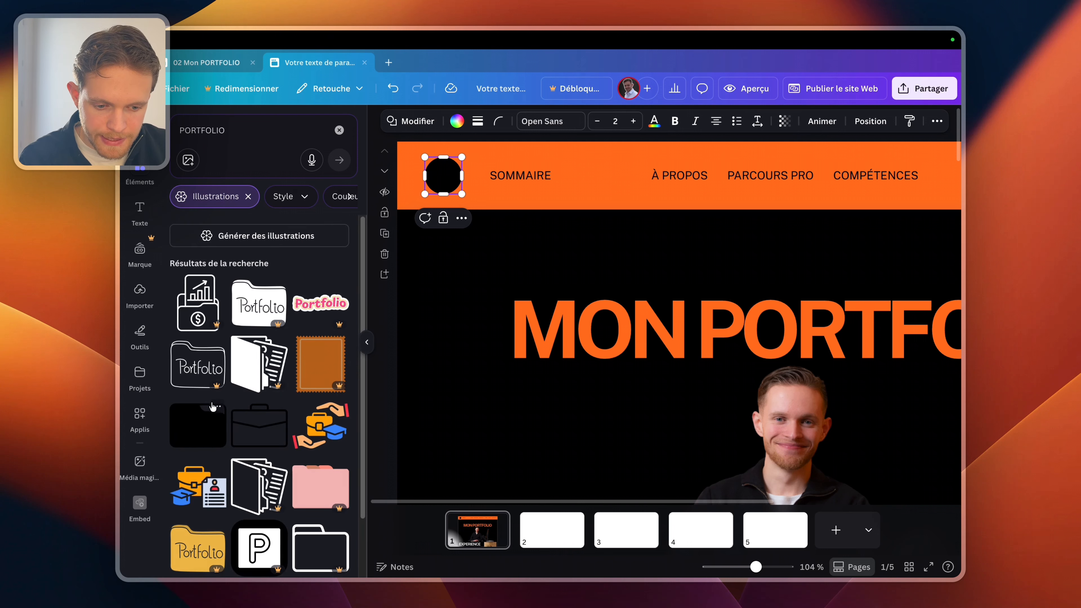
- Place the white briefcase illustration with a sheet of paper inside the black circle and group the two as a logo
{"action": "scroll", "coordinate": [213, 407], "scroll_direction": "down", "scroll_amount": 5}
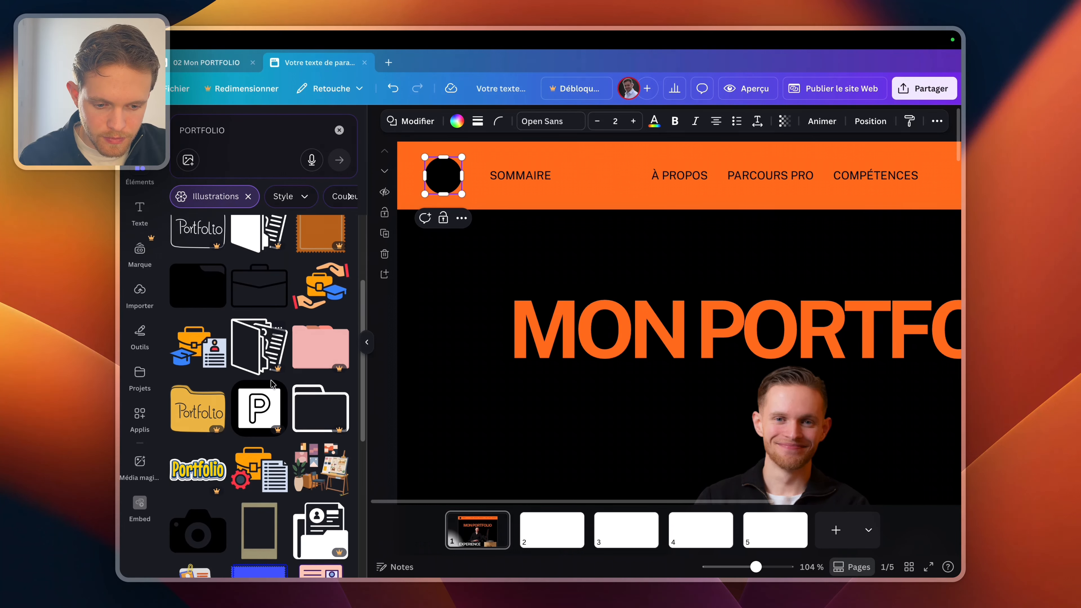
{"action": "scroll", "coordinate": [256, 380], "scroll_direction": "down", "scroll_amount": 4}
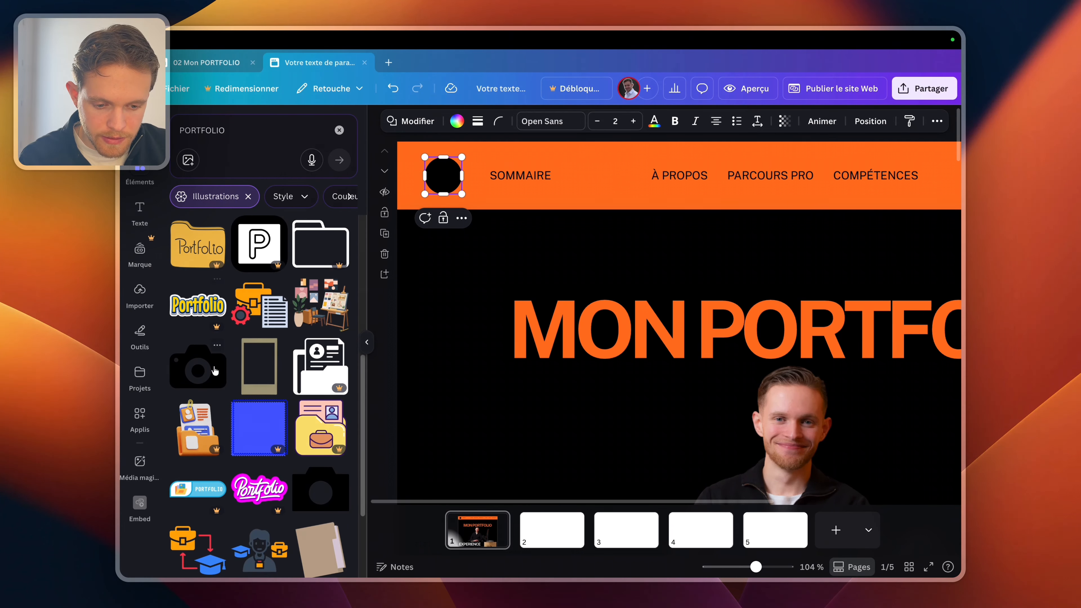
{"action": "scroll", "coordinate": [215, 370], "scroll_direction": "down", "scroll_amount": 3}
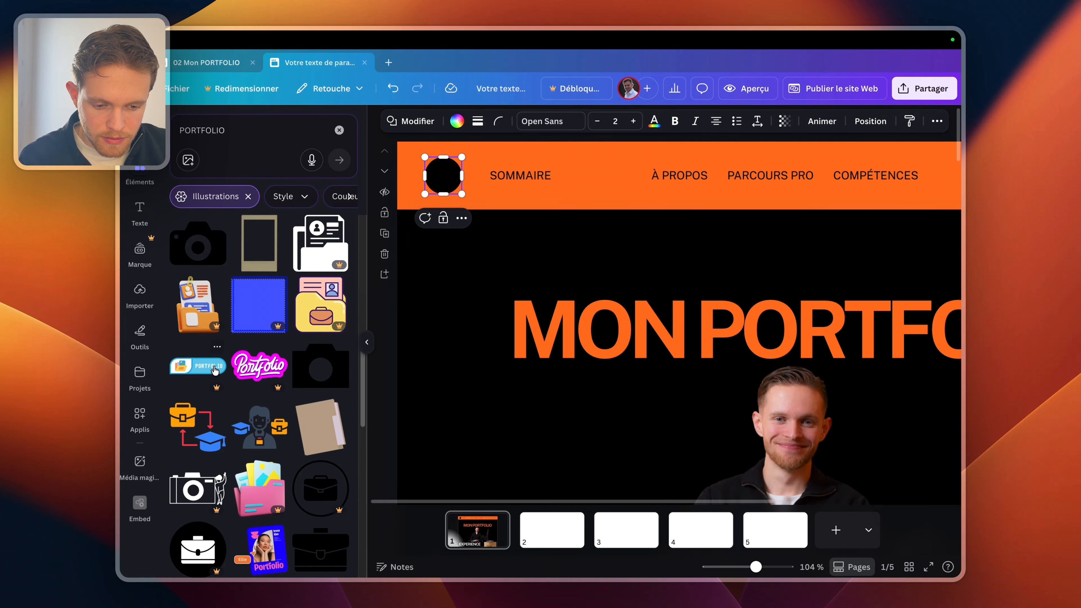
{"action": "scroll", "coordinate": [215, 371], "scroll_direction": "down", "scroll_amount": 5}
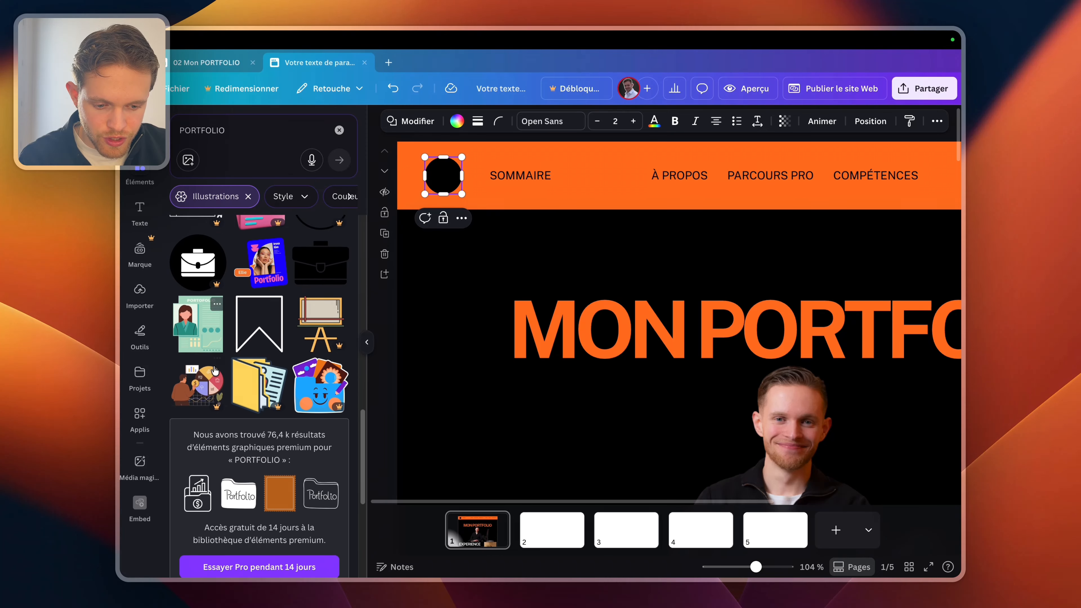
{"action": "scroll", "coordinate": [214, 368], "scroll_direction": "down", "scroll_amount": 4}
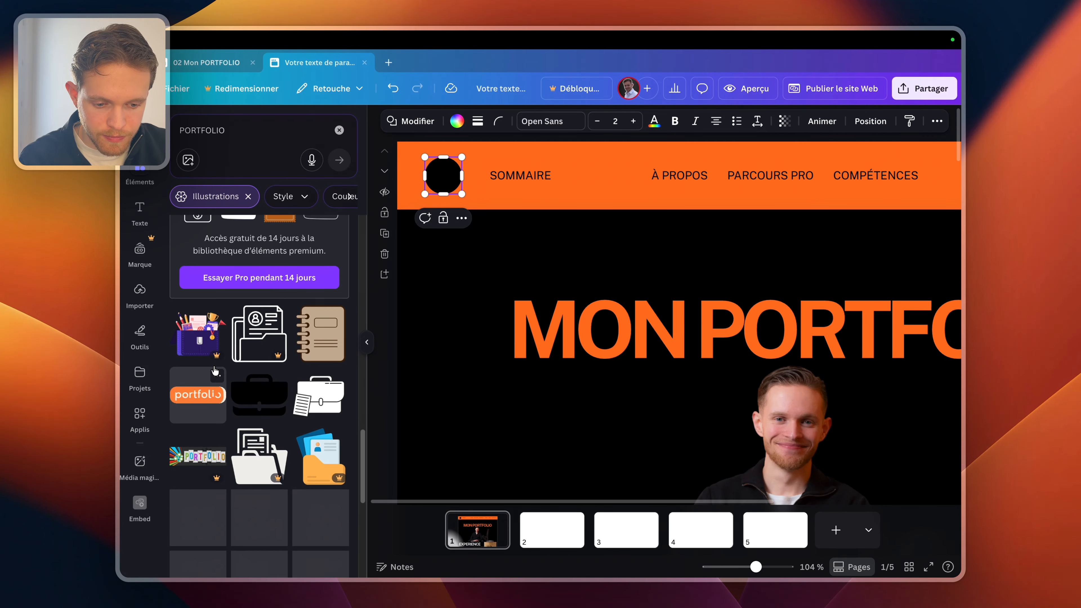
{"action": "left_click_drag", "start_coordinate": [294, 363], "coordinate": [443, 168]}
{"action": "key", "text": "super+t"}
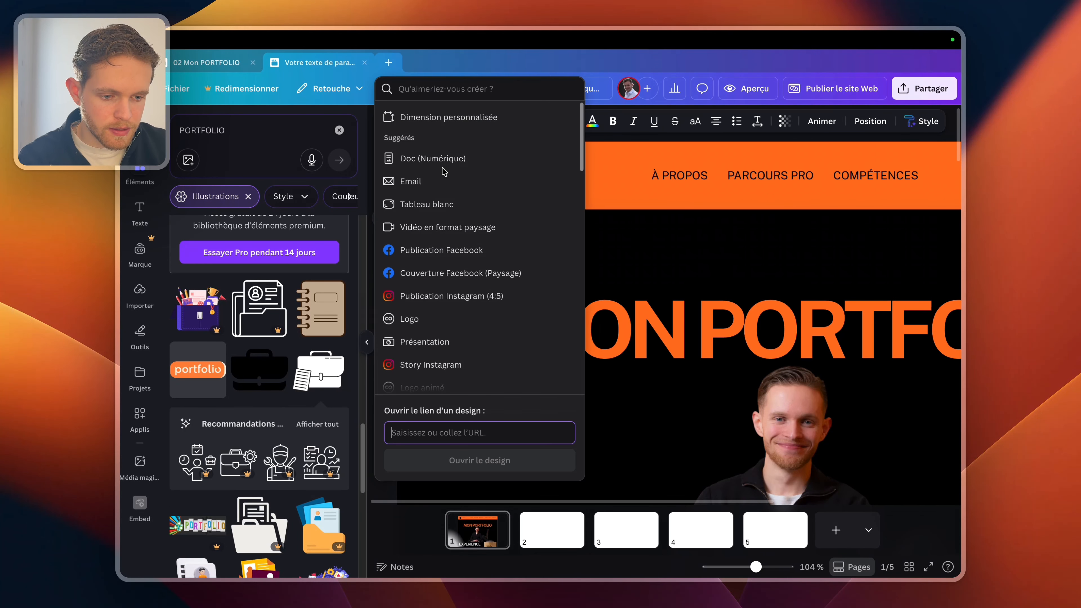
{"action": "left_click", "coordinate": [597, 167]}
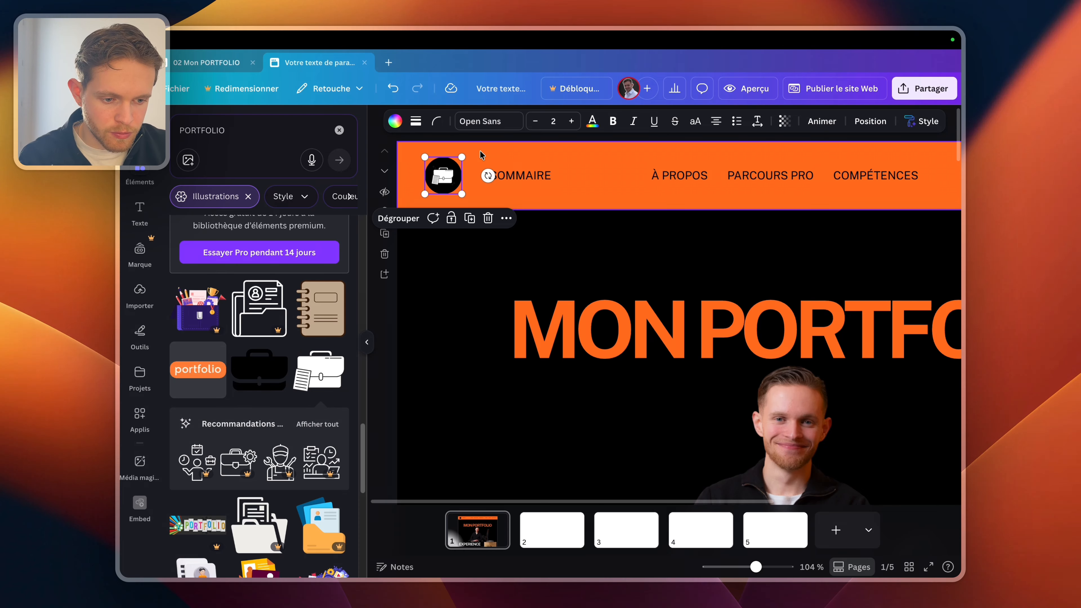
- Move "SOMMAIRE" closer to the briefcase logo and shift "À PROPOS" left, away from "PARCOURS PRO"
{"action": "left_click", "coordinate": [500, 178]}
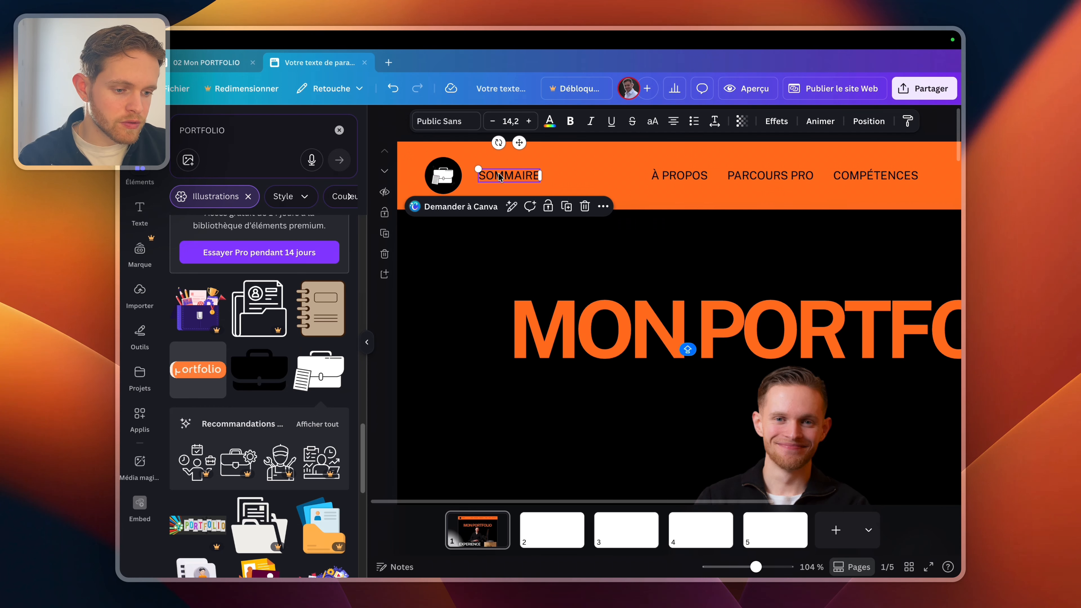
{"action": "left_click_drag", "start_coordinate": [662, 177], "coordinate": [631, 178]}
{"action": "scroll", "coordinate": [631, 179], "scroll_direction": "right", "scroll_amount": 3}
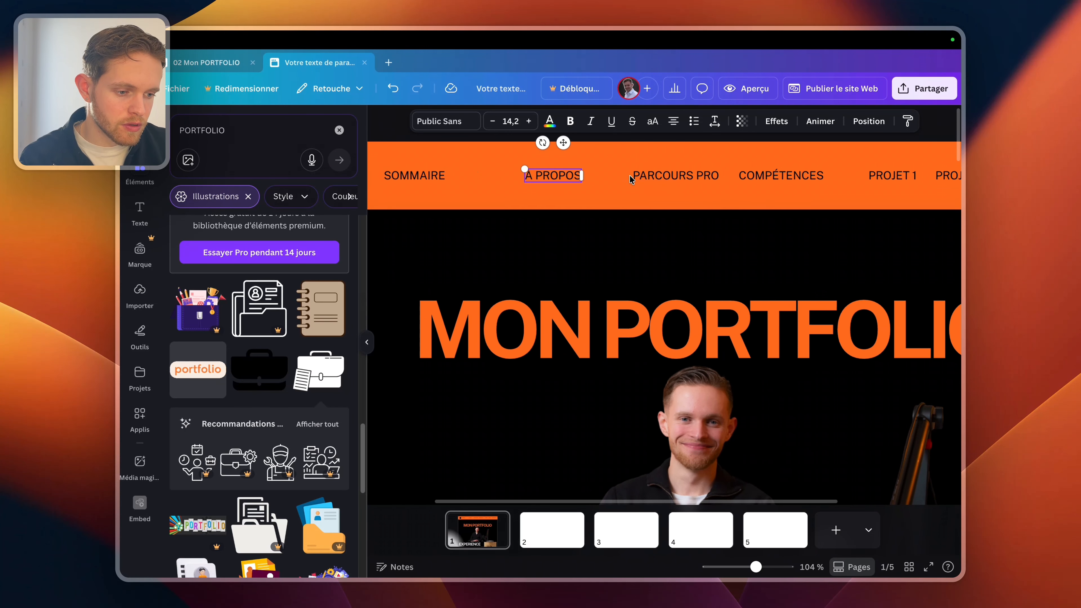
{"action": "scroll", "coordinate": [631, 179], "scroll_direction": "down", "scroll_amount": 5}
{"action": "left_click", "coordinate": [367, 342]}
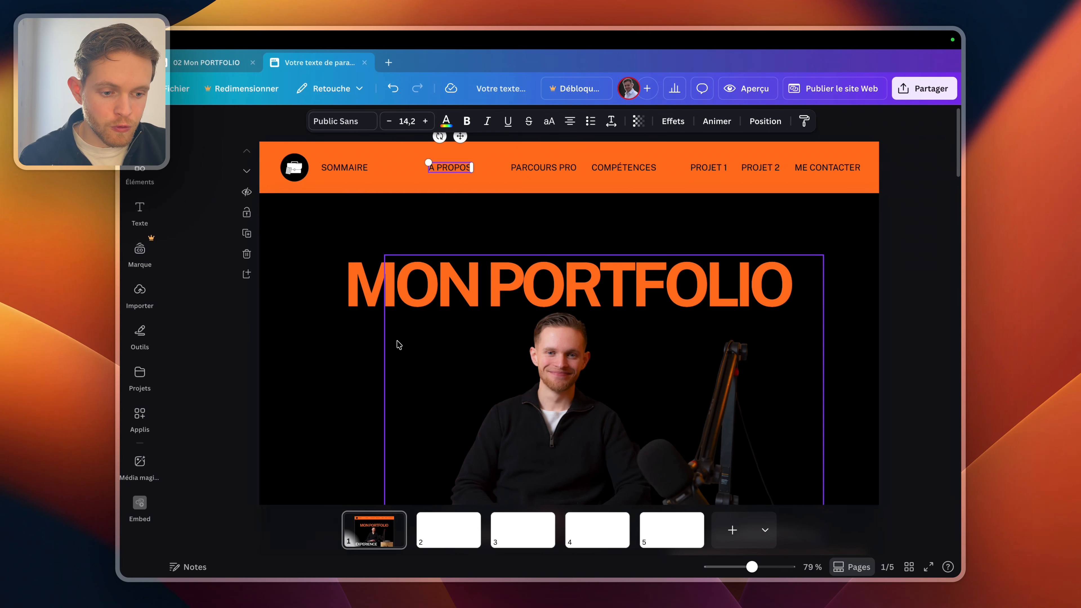
{"action": "left_click", "coordinate": [300, 304]}
{"action": "scroll", "coordinate": [172, 258], "scroll_direction": "down", "scroll_amount": 2}
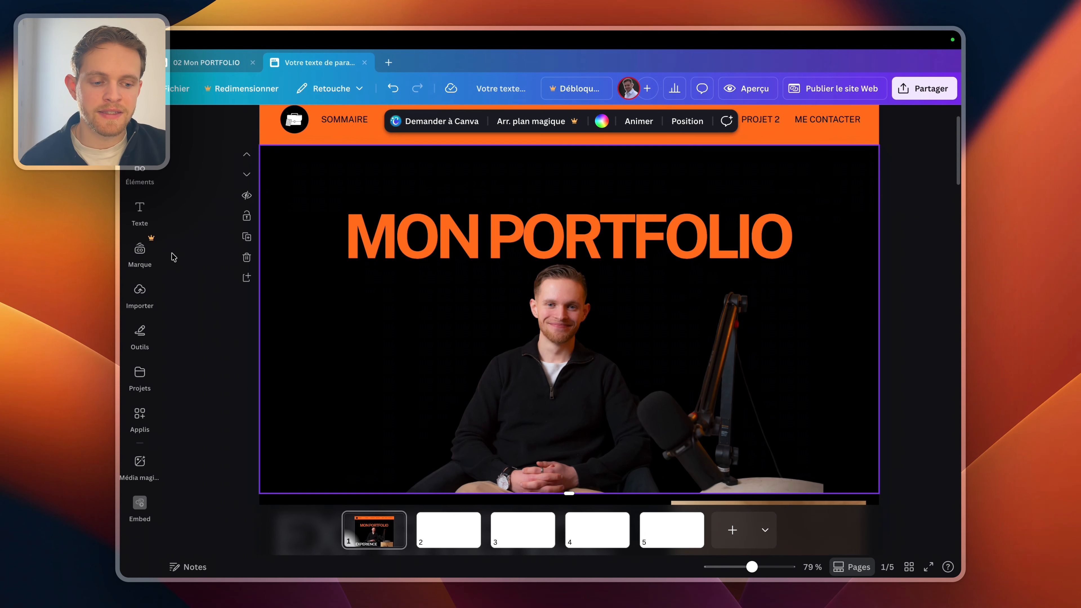
{"action": "scroll", "coordinate": [172, 258], "scroll_direction": "up", "scroll_amount": 2}
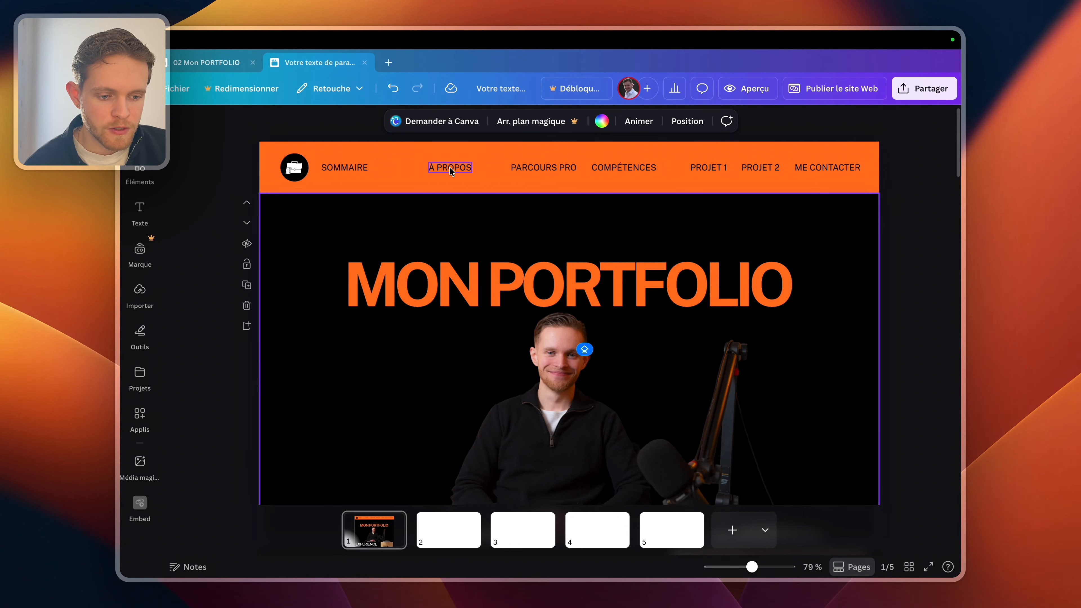
- Copy the text of the "SOMMAIRE" label in the navigation bar
{"action": "left_click", "coordinate": [326, 171]}
{"action": "left_click", "coordinate": [326, 171]}
{"action": "left_click", "coordinate": [326, 171]}
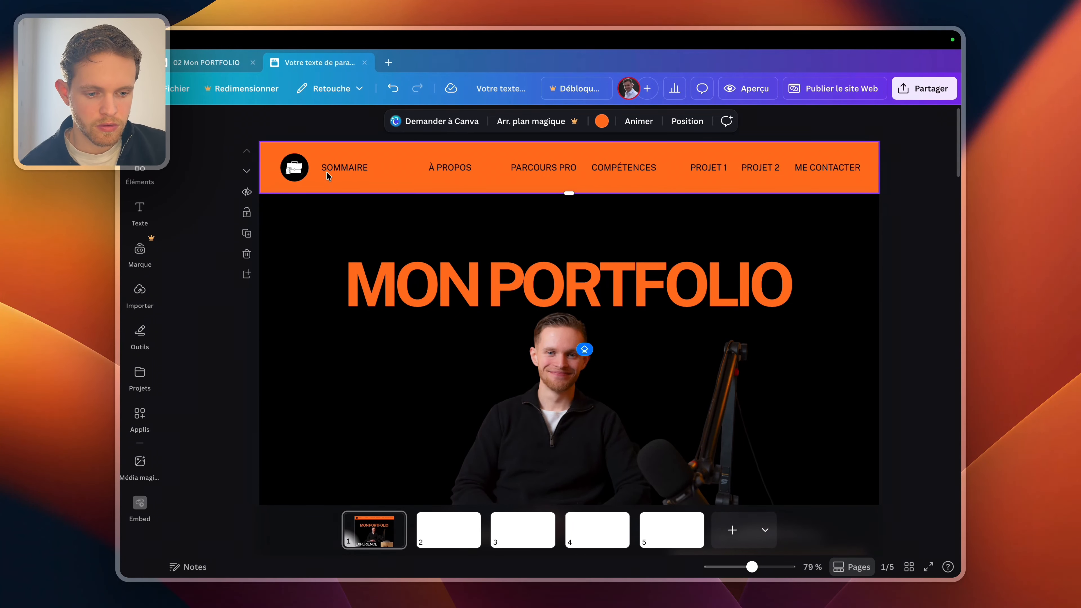
{"action": "left_click", "coordinate": [330, 167]}
{"action": "left_click", "coordinate": [330, 168]}
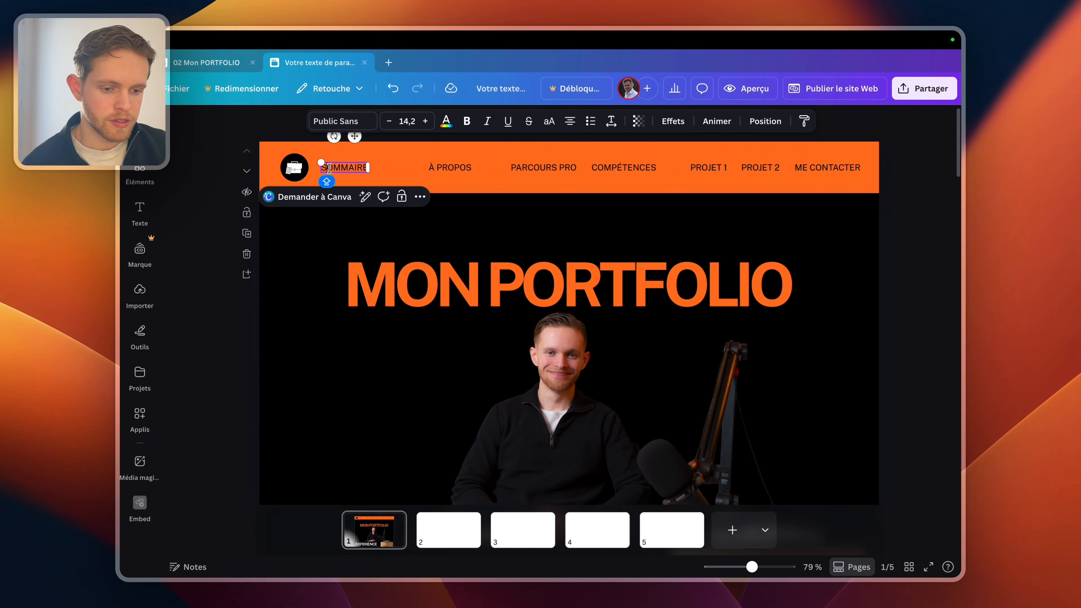
{"action": "double_click", "coordinate": [330, 168]}
{"action": "key", "text": "super+c"}
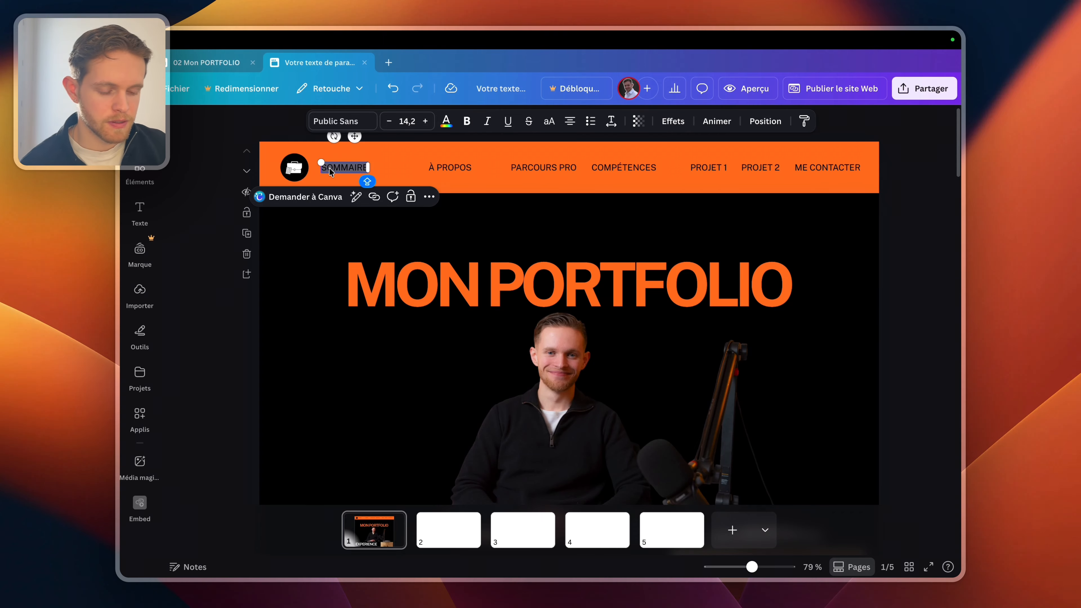
- Replace the "EXPERIENCE" heading below the opening section with the copied text "SOMMAIRE"
{"action": "left_click", "coordinate": [291, 244]}
{"action": "scroll", "coordinate": [291, 244], "scroll_direction": "down", "scroll_amount": 8}
{"action": "left_click", "coordinate": [340, 244]}
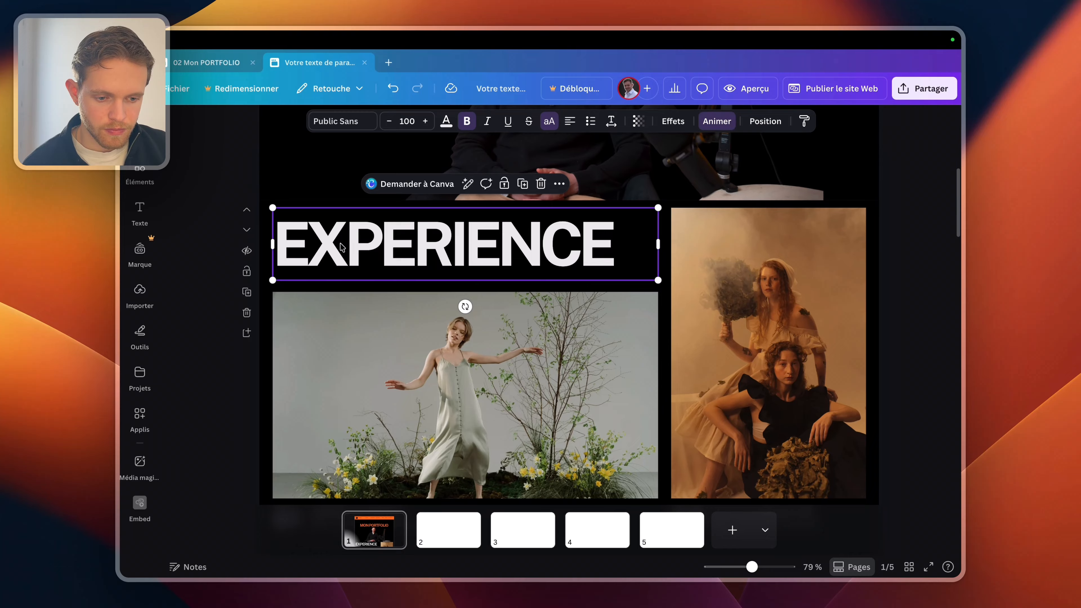
{"action": "double_click", "coordinate": [341, 247]}
{"action": "key", "text": "super+v"}
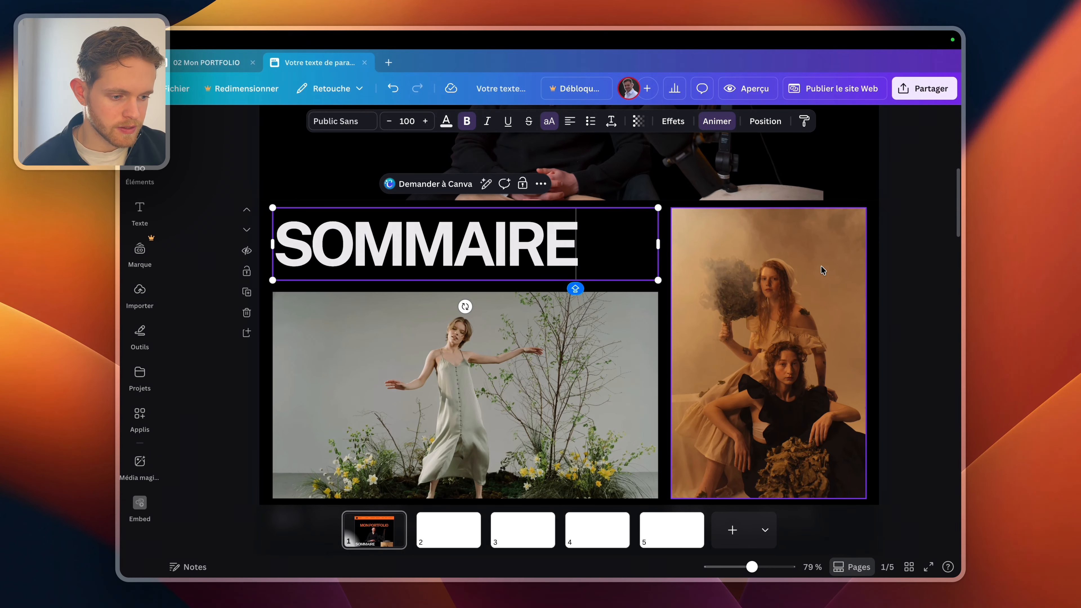
{"action": "left_click", "coordinate": [823, 271]}
{"action": "scroll", "coordinate": [902, 234], "scroll_direction": "up", "scroll_amount": 8}
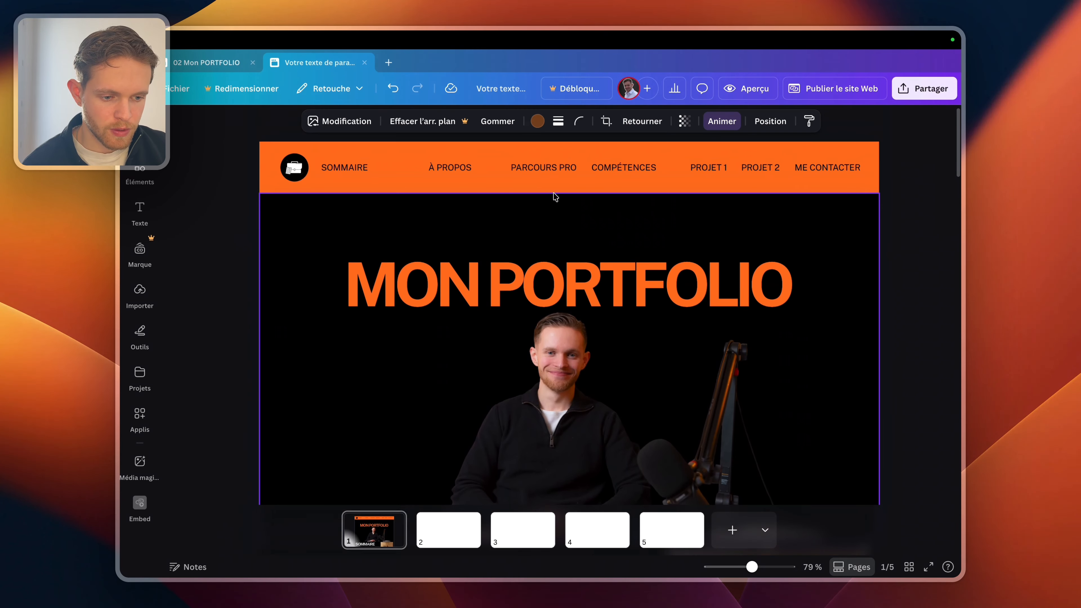
- Paste a copy of the "À PROPOS" navigation label into the section containing photos 03 and 04
{"action": "left_click", "coordinate": [459, 171]}
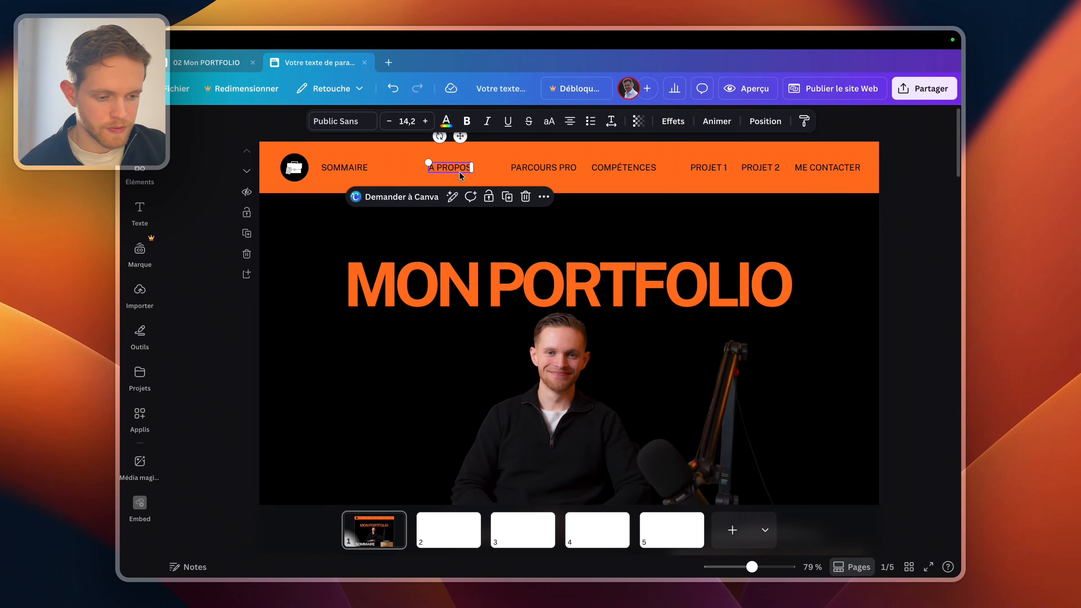
{"action": "scroll", "coordinate": [460, 175], "scroll_direction": "down", "scroll_amount": 10}
{"action": "left_click", "coordinate": [588, 230]}
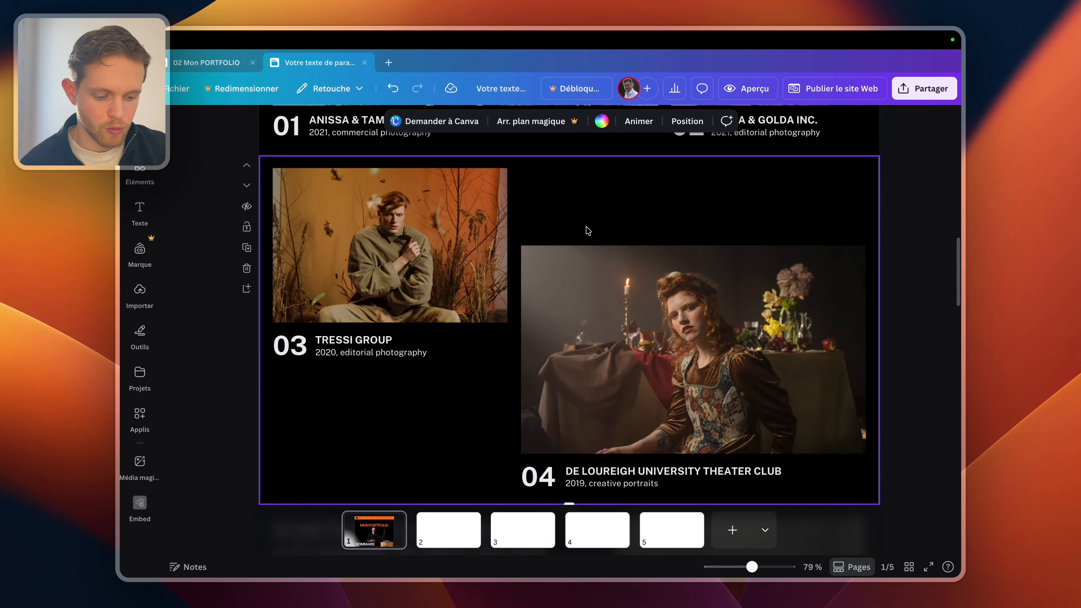
{"action": "key", "text": "super+v"}
{"action": "scroll", "coordinate": [558, 216], "scroll_direction": "up", "scroll_amount": 3}
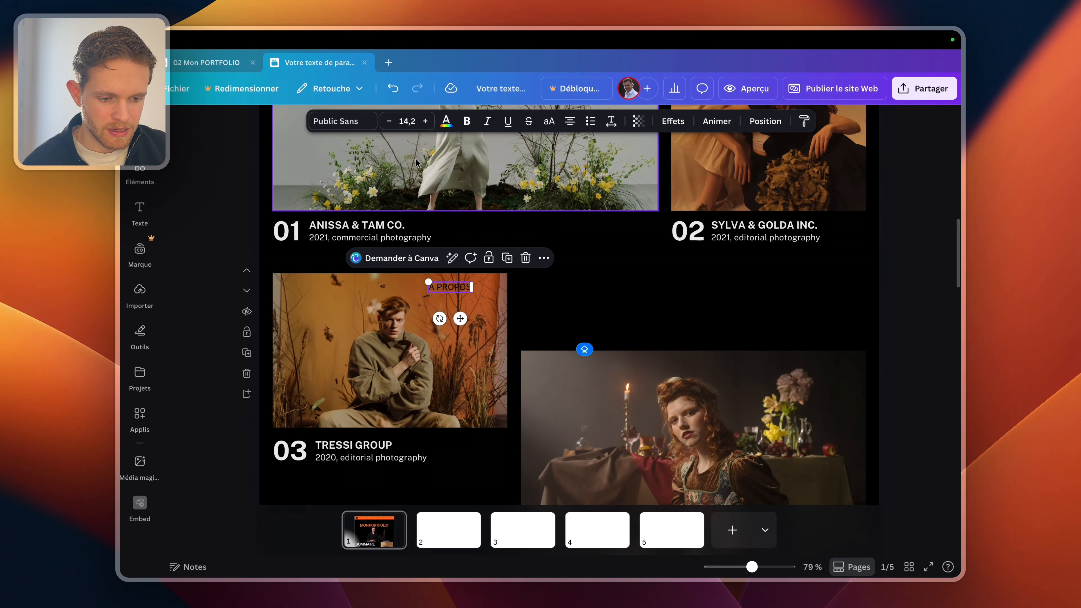
- Place a copy of the "SOMMAIRE" heading above photo 04 and delete the small "À PROPOS" label from photo 03
{"action": "scroll", "coordinate": [425, 179], "scroll_direction": "up", "scroll_amount": 5}
{"action": "left_click", "coordinate": [493, 254]}
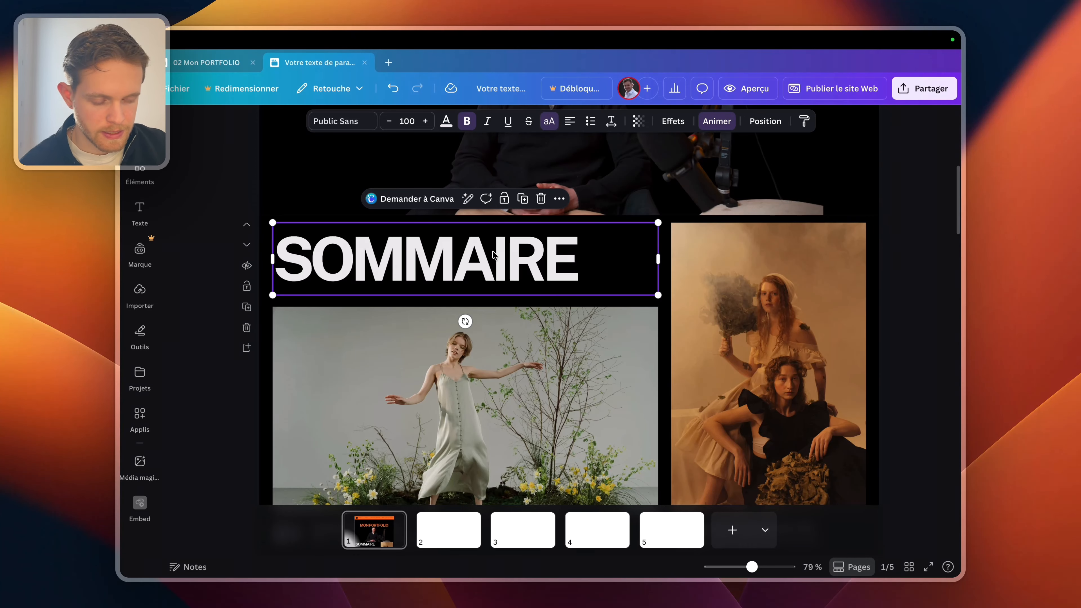
{"action": "scroll", "coordinate": [524, 255], "scroll_direction": "down", "scroll_amount": 15}
{"action": "scroll", "coordinate": [540, 251], "scroll_direction": "up", "scroll_amount": 12}
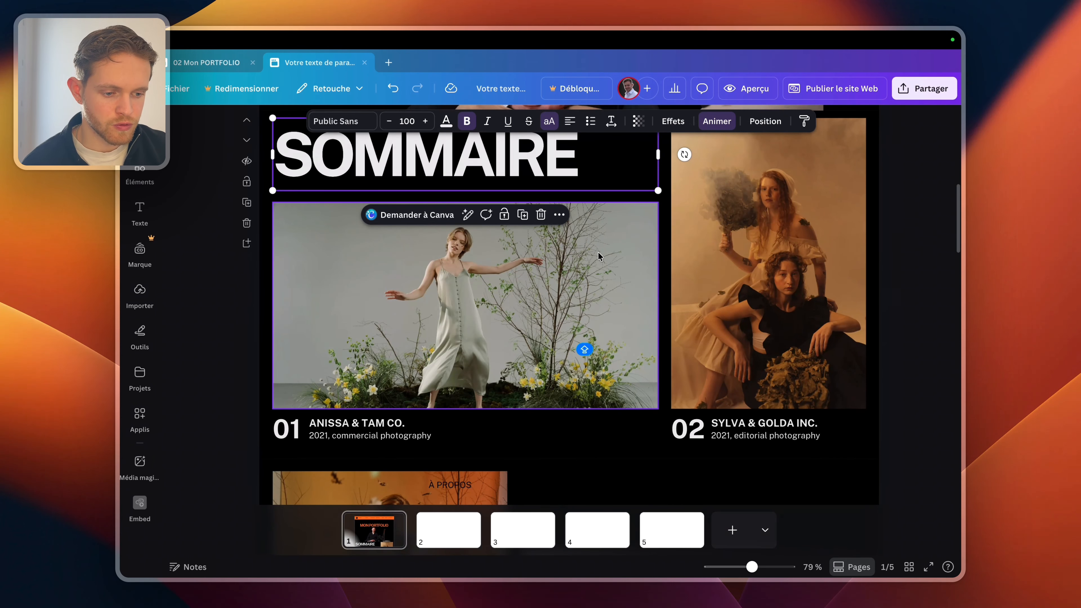
{"action": "scroll", "coordinate": [598, 255], "scroll_direction": "down", "scroll_amount": 3}
{"action": "scroll", "coordinate": [616, 239], "scroll_direction": "down", "scroll_amount": 5}
{"action": "left_click", "coordinate": [611, 248]}
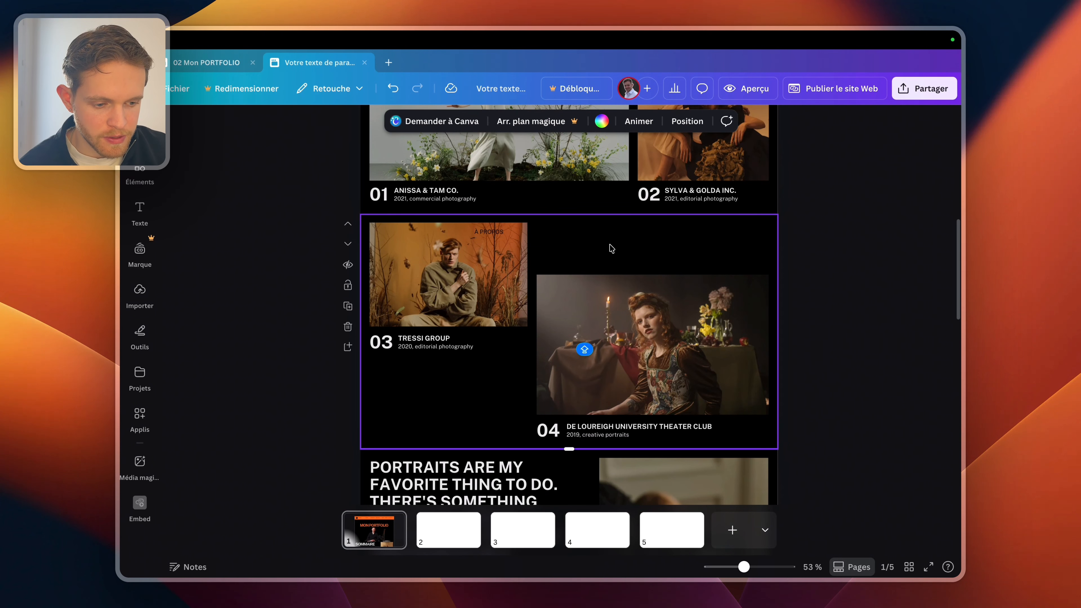
{"action": "key", "text": "ctrl+v"}
{"action": "left_click_drag", "start_coordinate": [575, 252], "coordinate": [744, 250]}
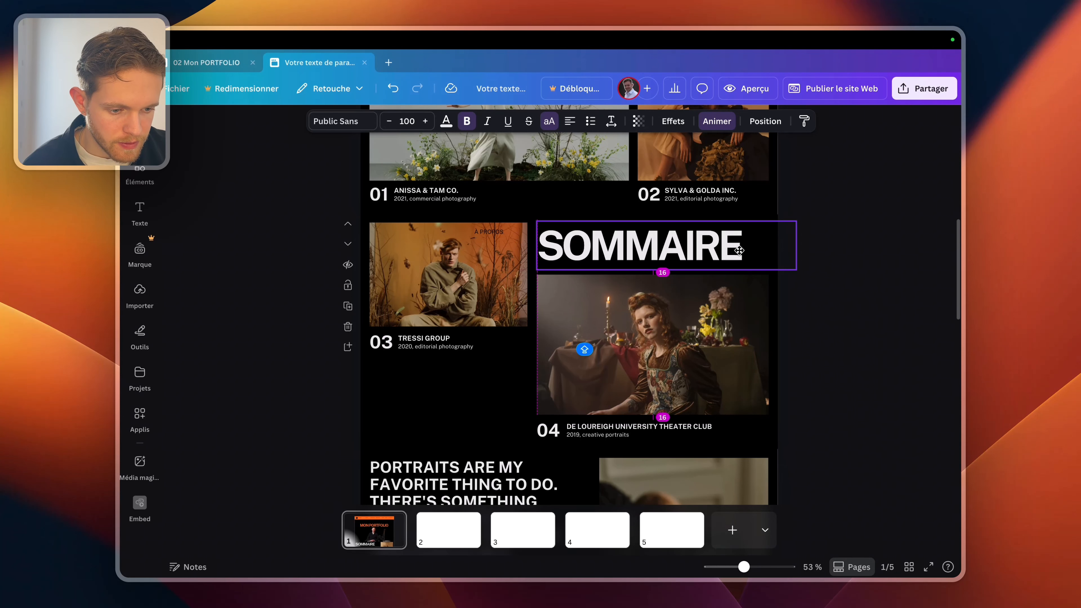
{"action": "left_click", "coordinate": [489, 234]}
{"action": "key", "text": "Delete"}
- Change the copied heading above photo 04 to "À PROPOS" and remove its extra empty line
{"action": "left_click", "coordinate": [599, 239]}
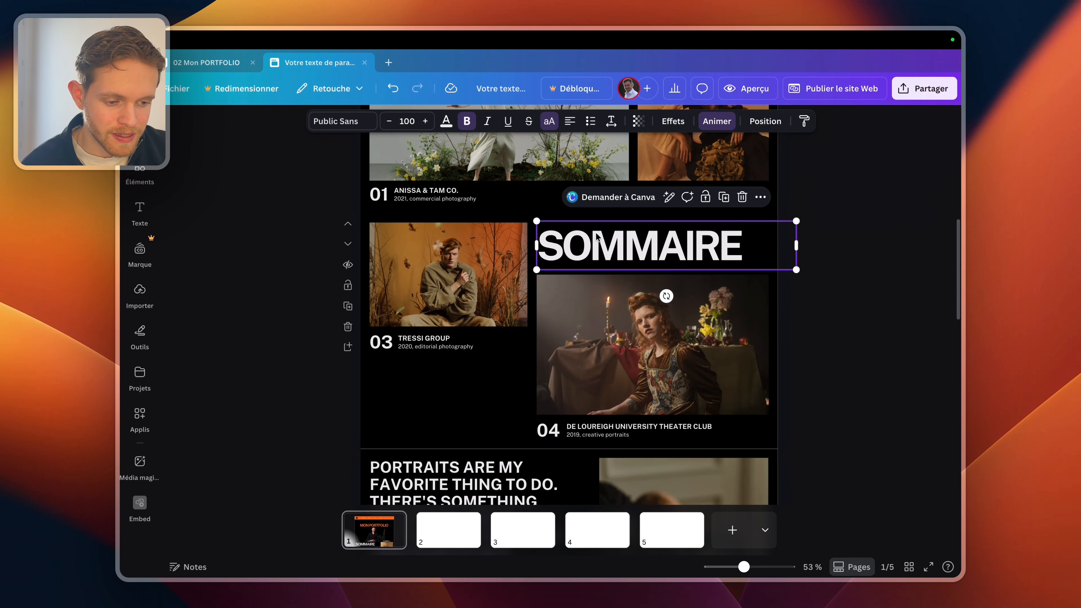
{"action": "double_click", "coordinate": [597, 236]}
{"action": "type", "text": "À PROPOS"}
{"action": "left_click", "coordinate": [833, 236]}
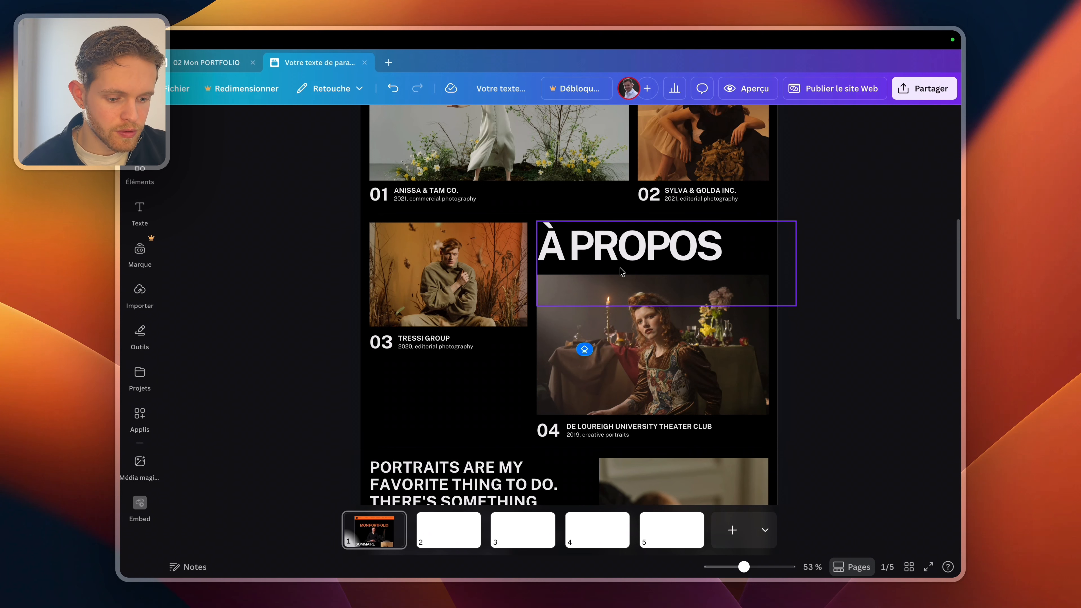
{"action": "scroll", "coordinate": [622, 271], "scroll_direction": "down", "scroll_amount": 1}
{"action": "left_click", "coordinate": [621, 243]}
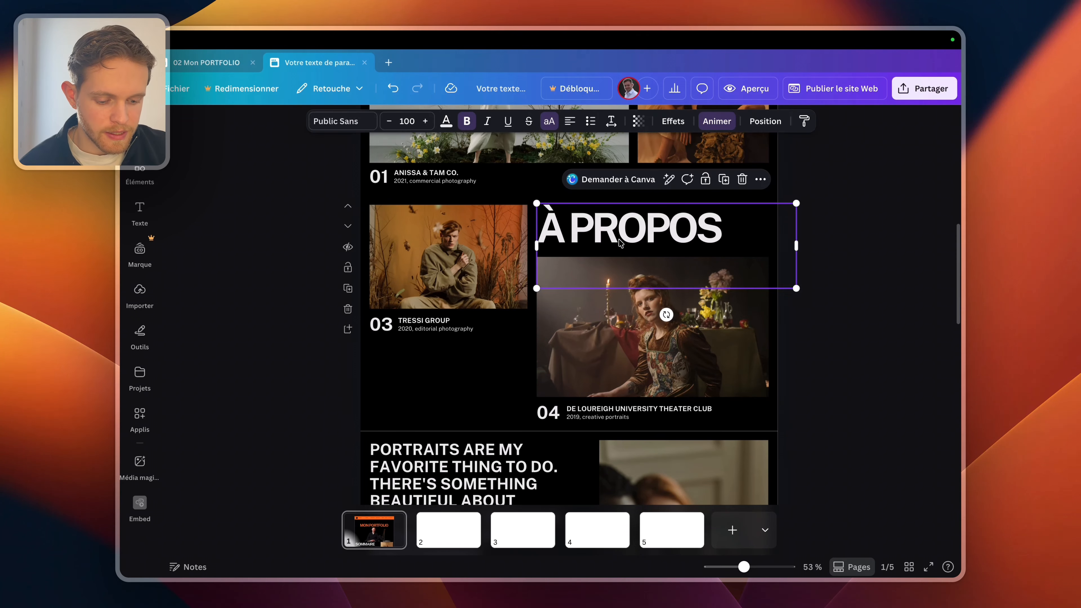
{"action": "left_click", "coordinate": [616, 256]}
{"action": "key", "text": "BackSpace"}
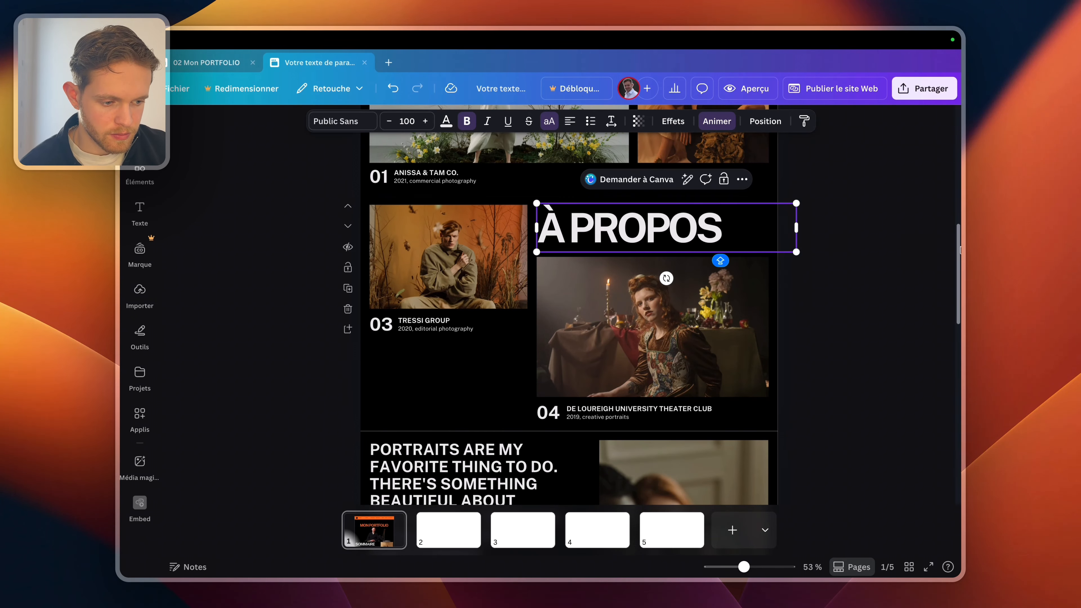
{"action": "left_click", "coordinate": [874, 152]}
- Replace the "PORTRAITS ARE MY FAVORITE THING TO DO" paragraph with a copy of the "À PROPOS" heading
{"action": "left_click", "coordinate": [673, 227]}
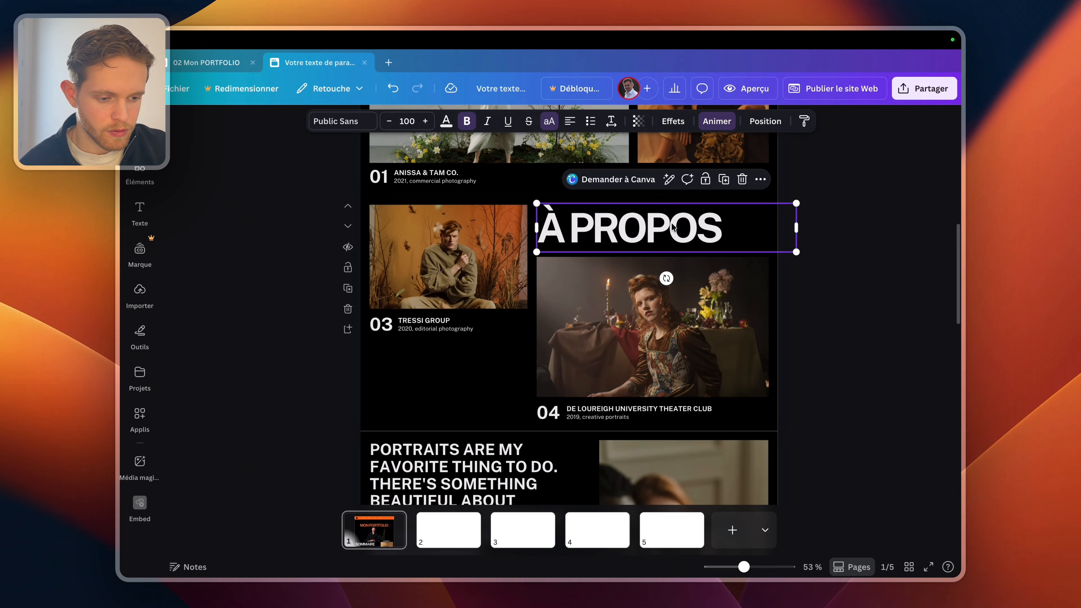
{"action": "scroll", "coordinate": [426, 282], "scroll_direction": "down", "scroll_amount": 5}
{"action": "left_click", "coordinate": [426, 282]}
{"action": "key", "text": "Delete"}
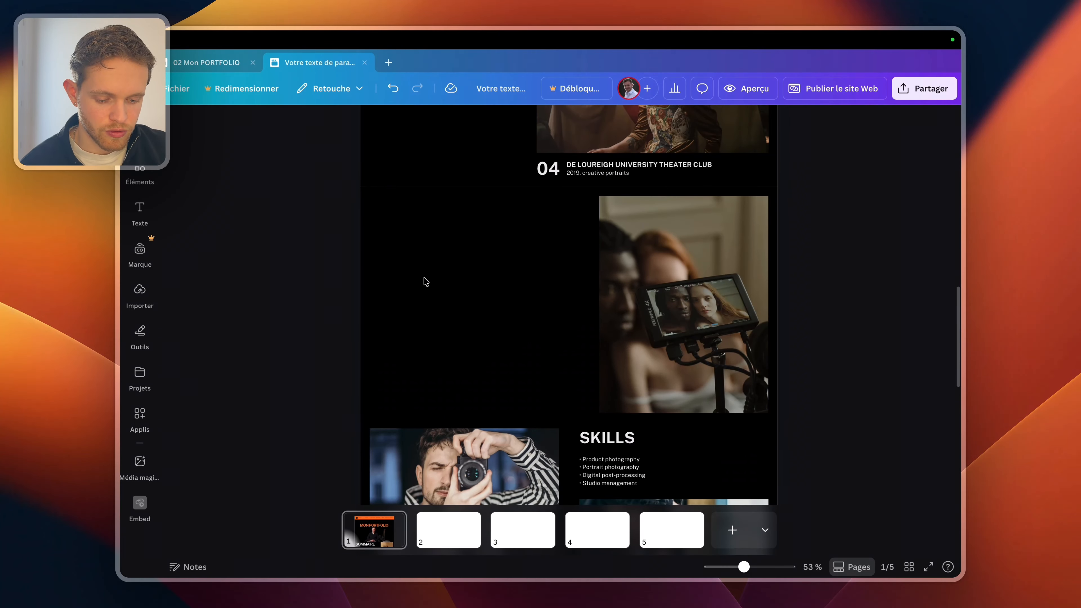
{"action": "left_click", "coordinate": [425, 282]}
{"action": "key", "text": "super+v"}
{"action": "left_click_drag", "start_coordinate": [630, 210], "coordinate": [468, 220]}
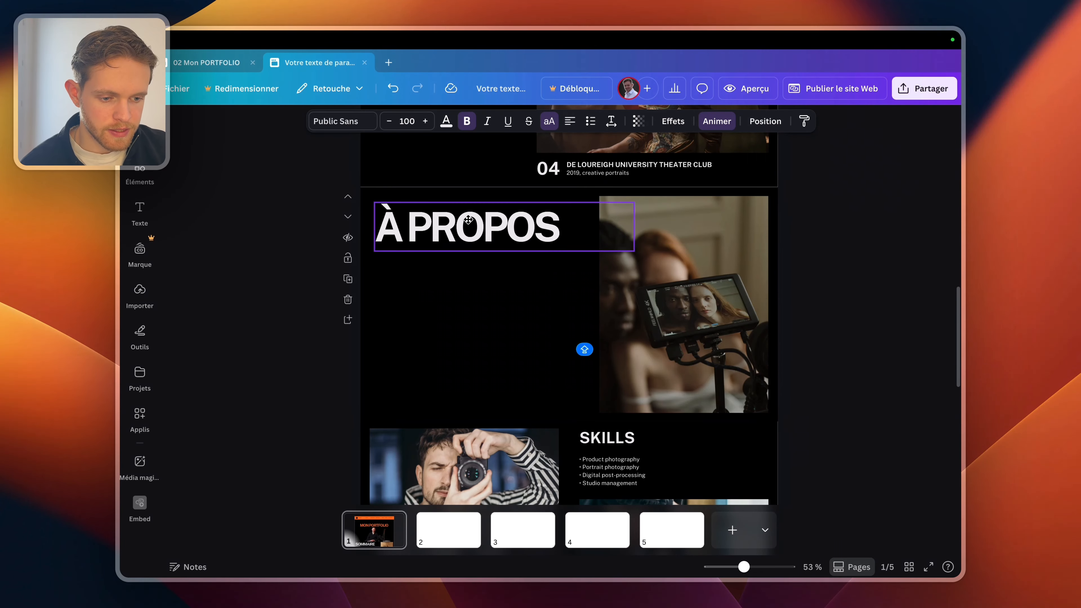
- Change the copied heading beside the camera monitor photo to "PARCOURS PRO"
{"action": "double_click", "coordinate": [469, 219]}
{"action": "type", "text": "PAR"}
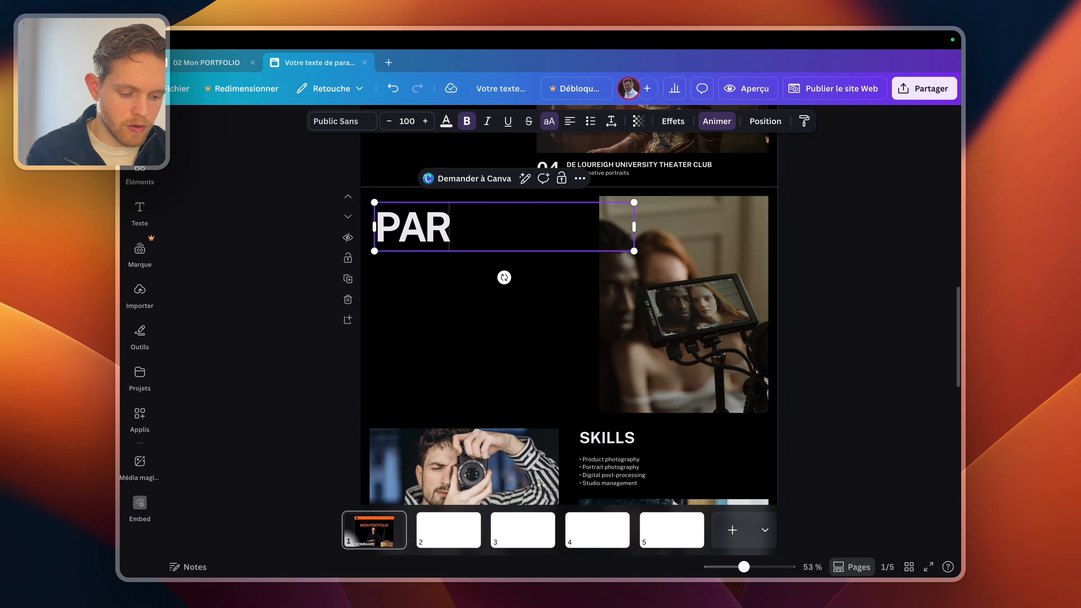
{"action": "type", "text": "COURS PRO"}
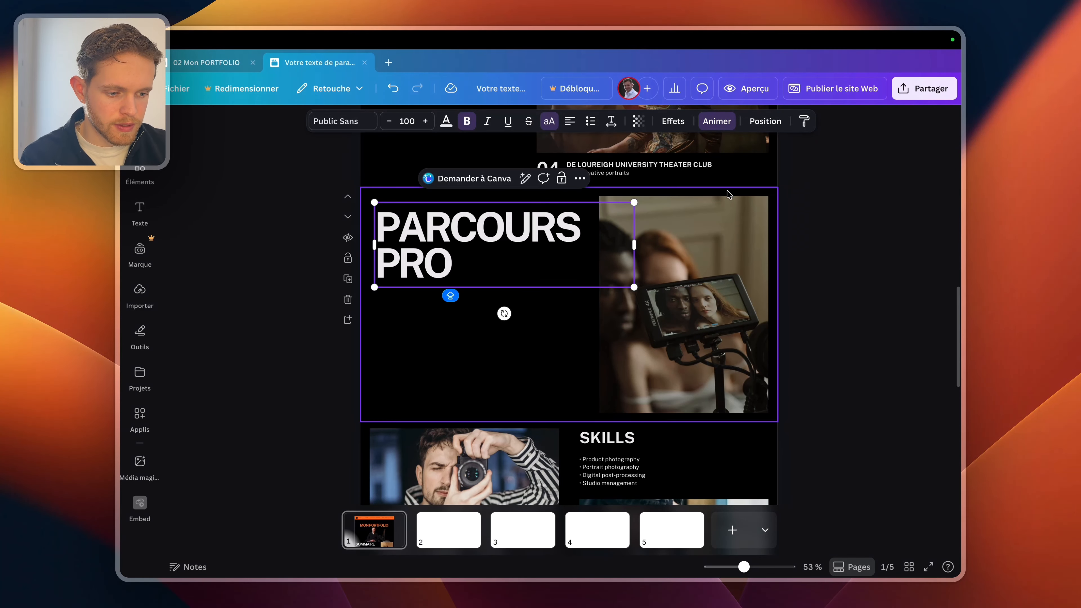
{"action": "left_click", "coordinate": [780, 195]}
- Replace the "SKILLS" heading with a copy of the "PARCOURS PRO" heading
{"action": "scroll", "coordinate": [757, 297], "scroll_direction": "down", "scroll_amount": 2}
{"action": "left_click", "coordinate": [638, 379]}
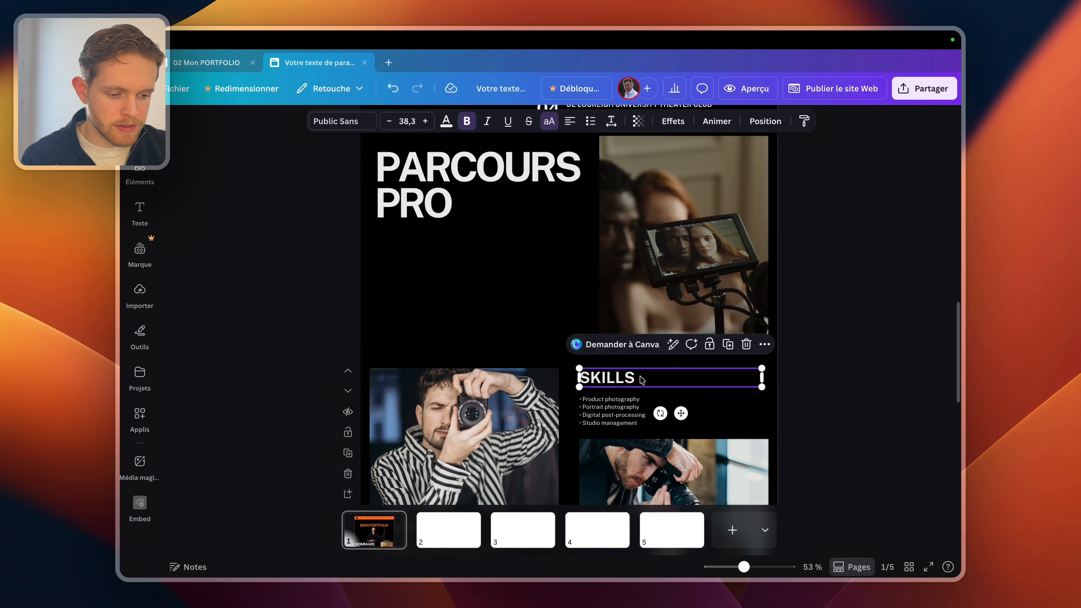
{"action": "key", "text": "Delete"}
{"action": "left_click", "coordinate": [449, 187]}
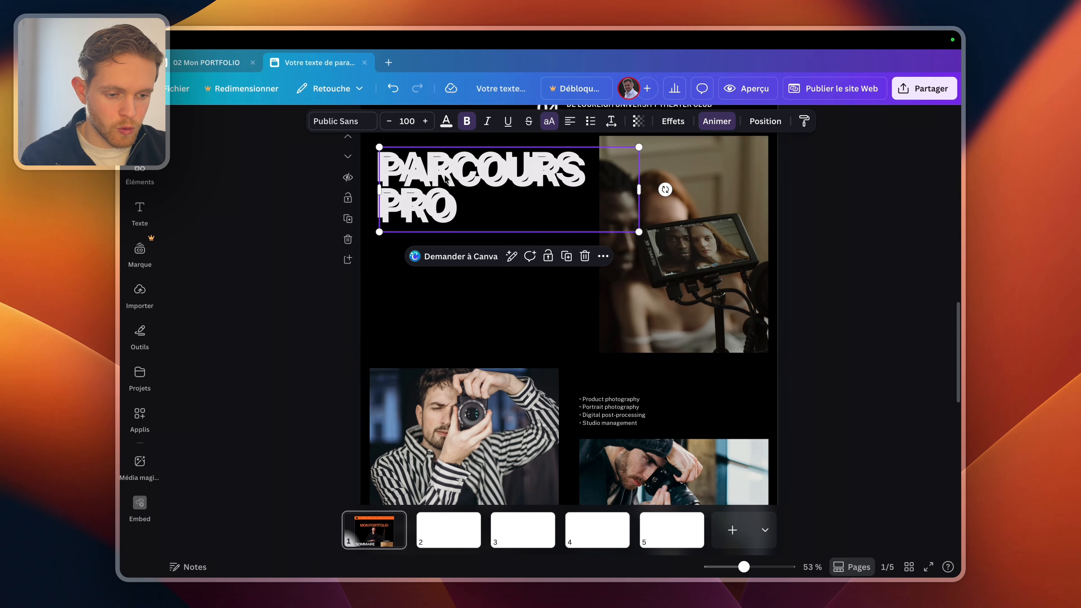
{"action": "left_click_drag", "start_coordinate": [649, 393], "coordinate": [632, 399]}
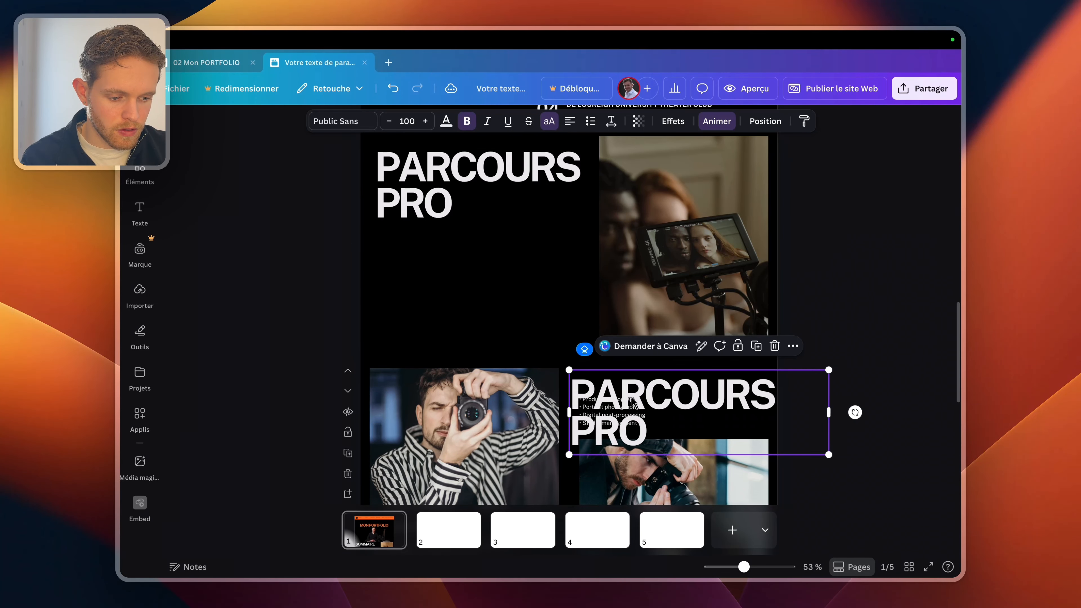
- Change the copied heading over the skills list to "COMPÉTENCES" and resize it to fit on one line
{"action": "double_click", "coordinate": [632, 399]}
{"action": "type", "text": "COMPÉT"}
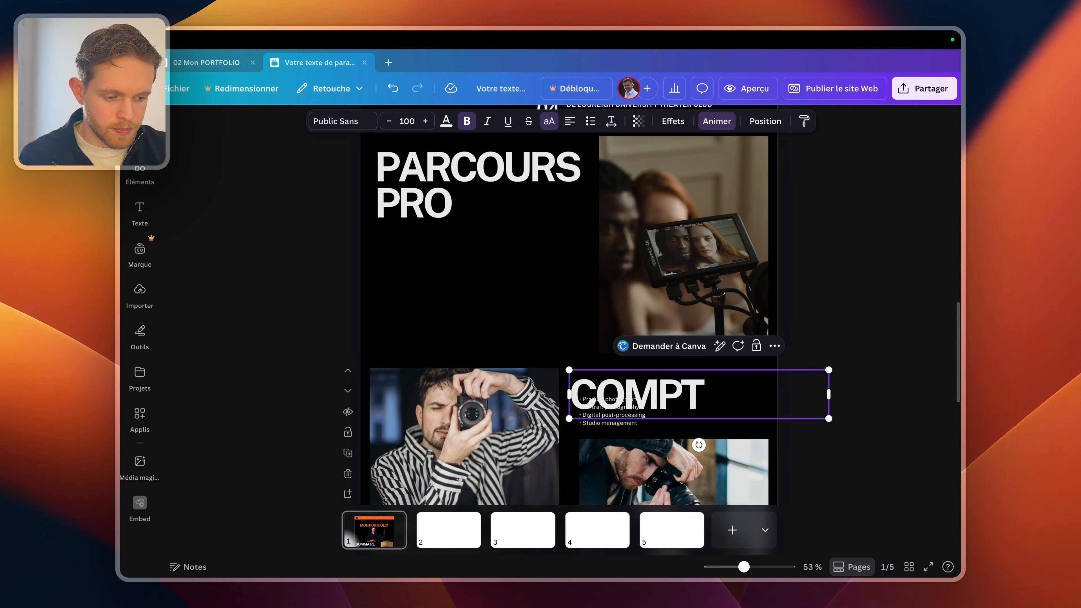
{"action": "key", "text": "BackSpace"}
{"action": "type", "text": "ÉTENCES"}
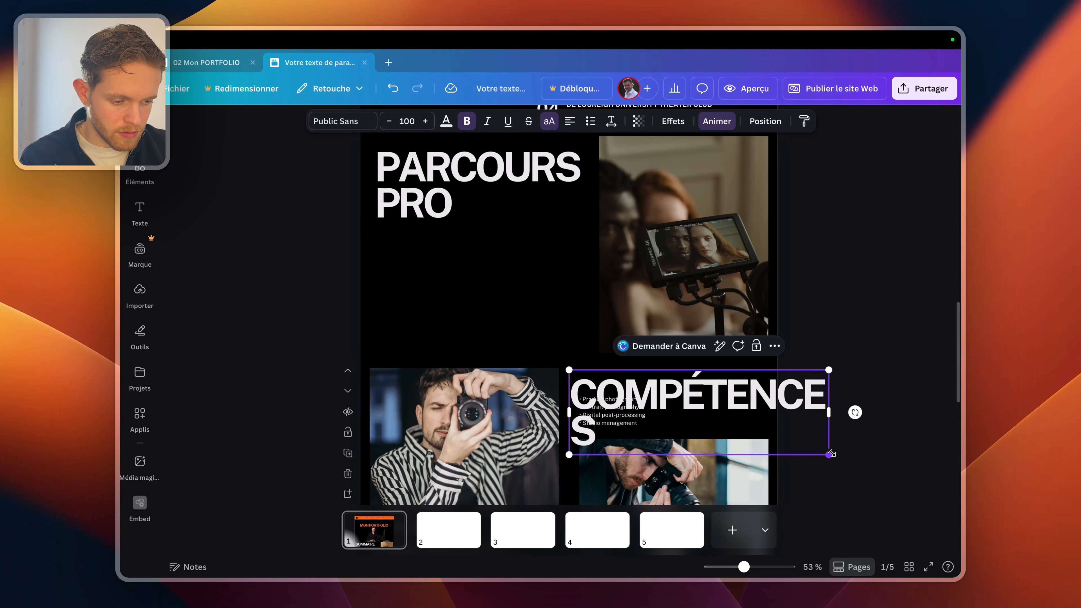
{"action": "left_click_drag", "start_coordinate": [831, 453], "coordinate": [840, 428]}
{"action": "left_click", "coordinate": [875, 428]}
- Delete the skills list and the striped-shirt photographer's photo, and move the "COMPÉTENCES" heading fully inside the page
{"action": "scroll", "coordinate": [877, 427], "scroll_direction": "down", "scroll_amount": 3}
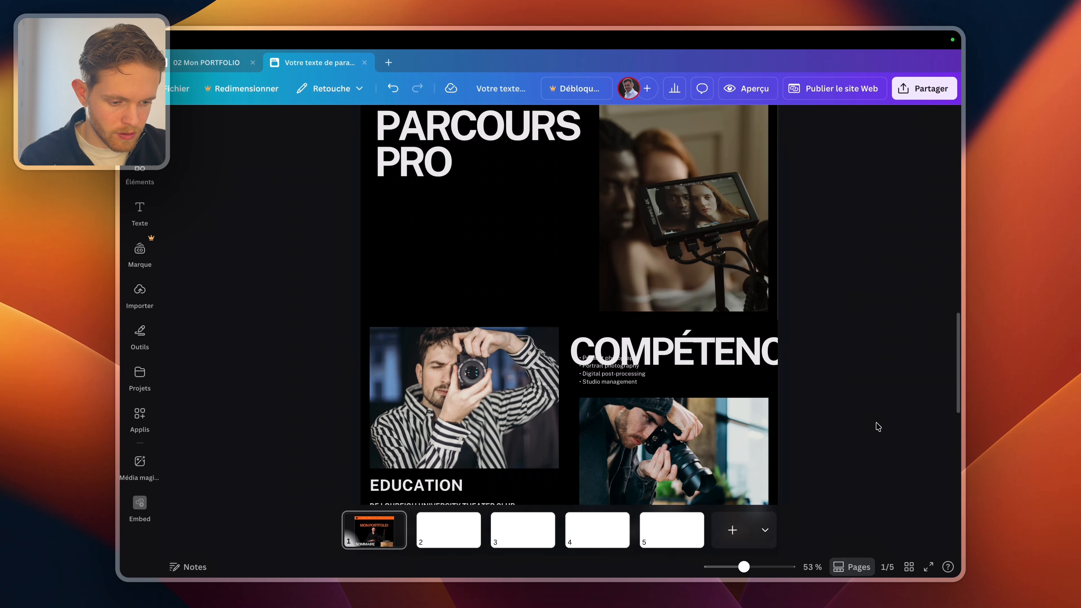
{"action": "left_click", "coordinate": [624, 325]}
{"action": "key", "text": "Delete"}
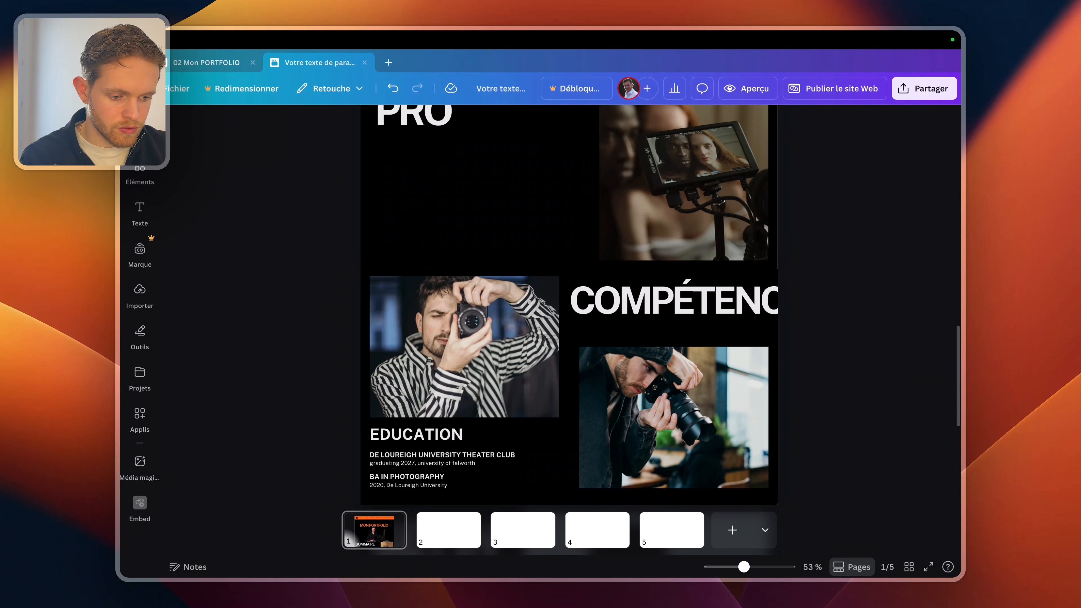
{"action": "left_click", "coordinate": [504, 333]}
{"action": "key", "text": "Delete"}
{"action": "left_click_drag", "start_coordinate": [629, 314], "coordinate": [479, 314]}
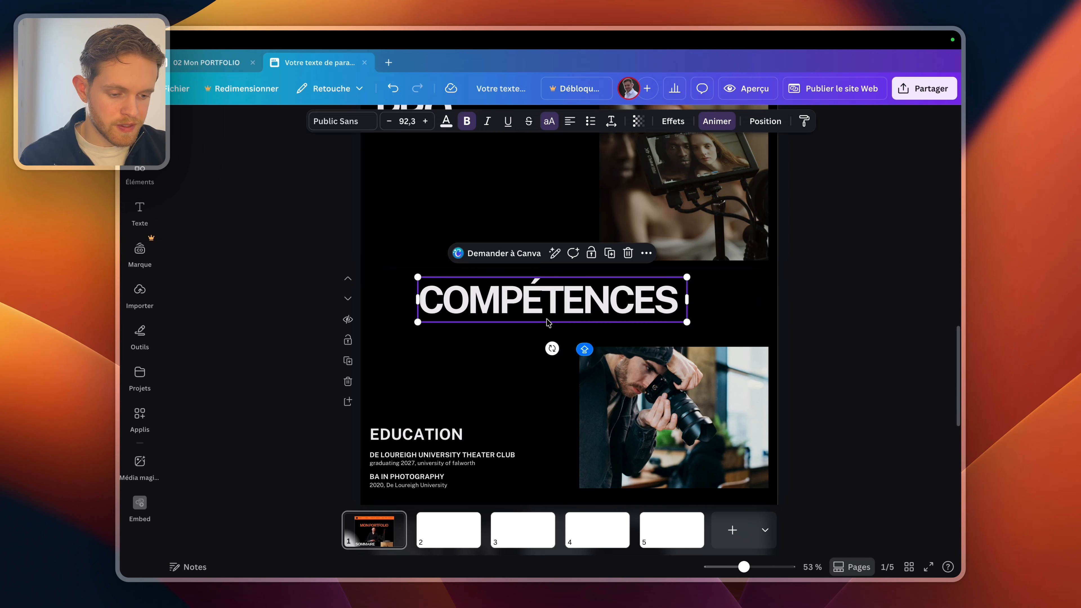
{"action": "left_click", "coordinate": [795, 325]}
- Paste the "PARCOURS PRO" heading onto blank page 2 and recolour it with the near-black document colour
{"action": "scroll", "coordinate": [838, 301], "scroll_direction": "up", "scroll_amount": 15}
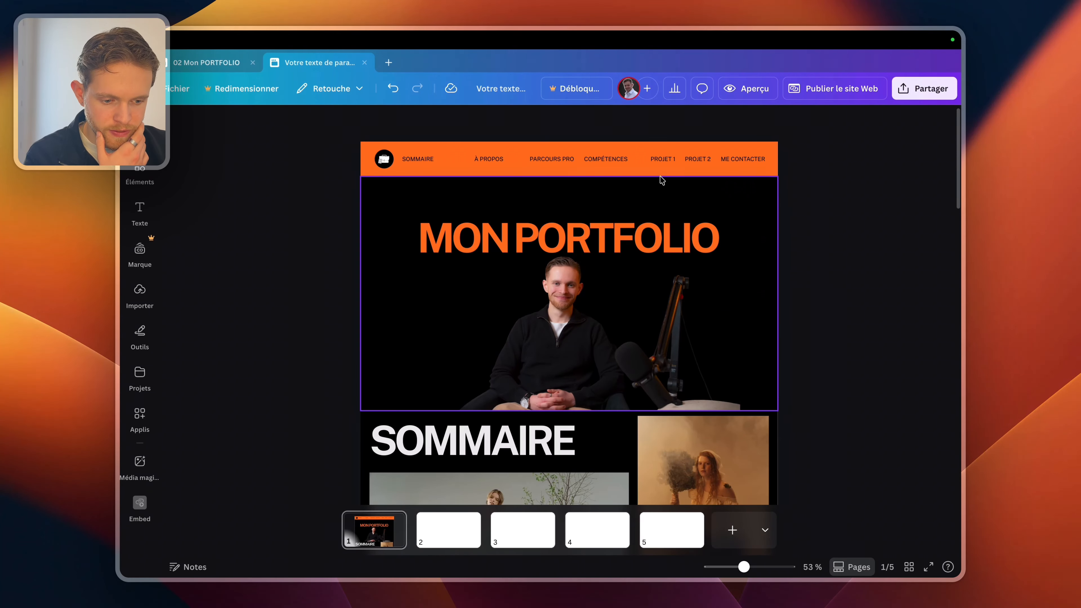
{"action": "left_click", "coordinate": [461, 532]}
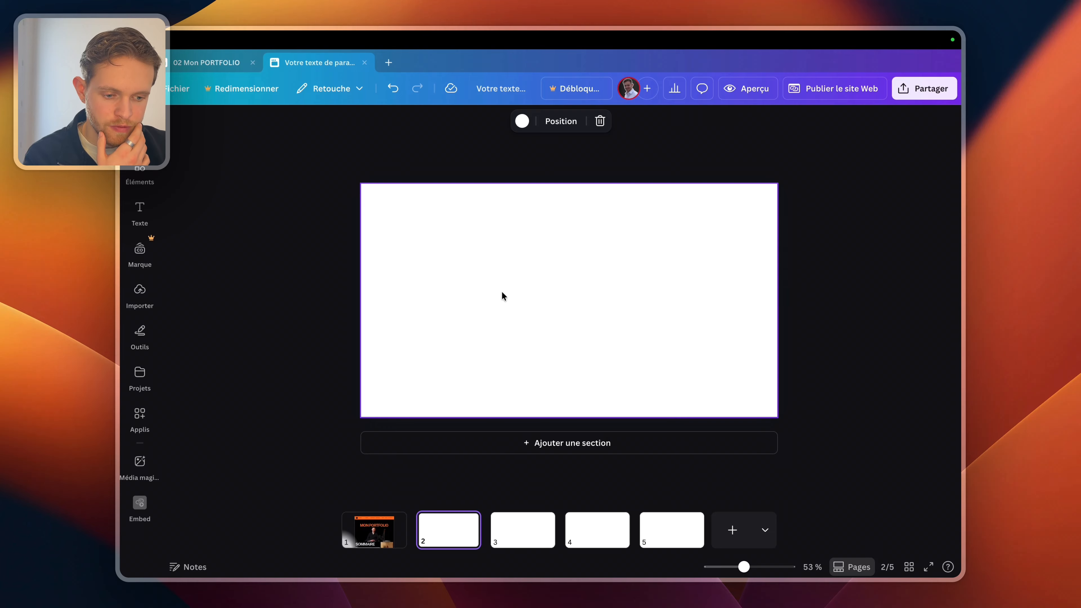
{"action": "key", "text": "ctrl+v"}
{"action": "left_click", "coordinate": [447, 121]}
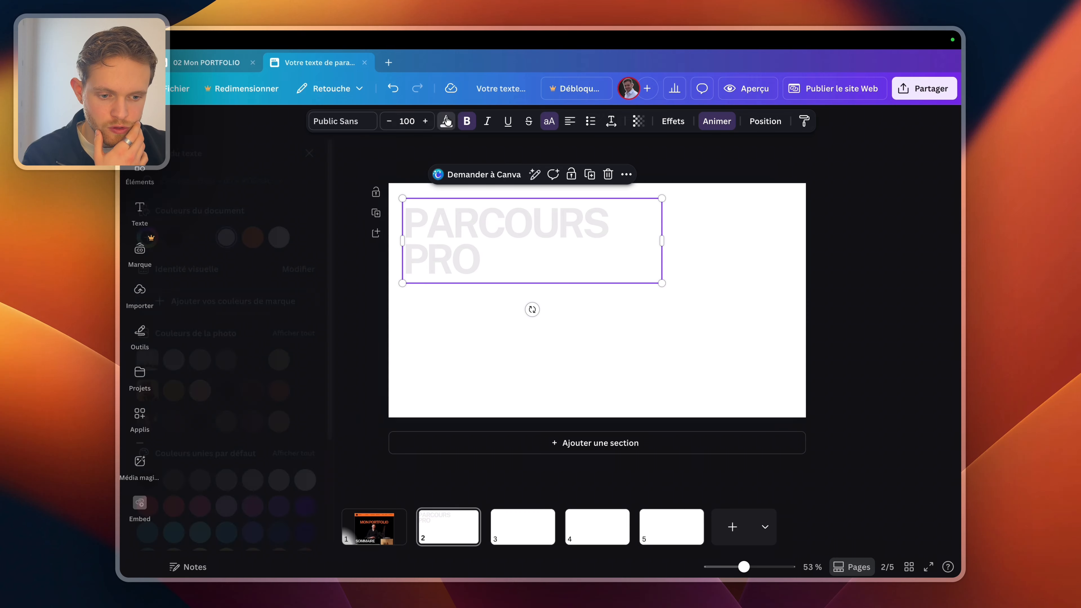
{"action": "left_click", "coordinate": [229, 241]}
- Change the heading on page 2 to "PROJET 1"
{"action": "double_click", "coordinate": [457, 229]}
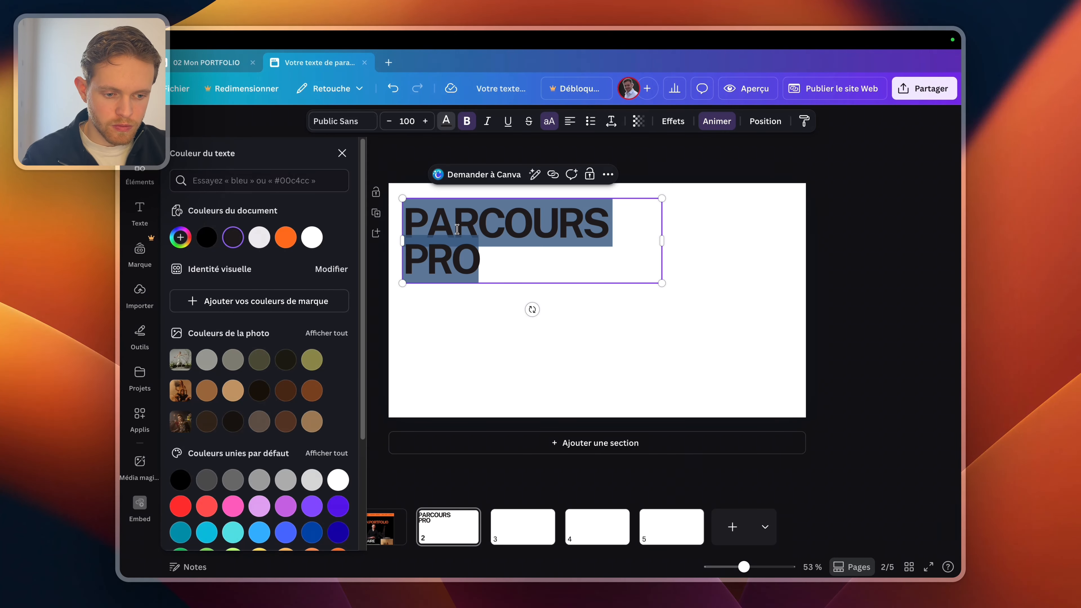
{"action": "type", "text": "PROJET"}
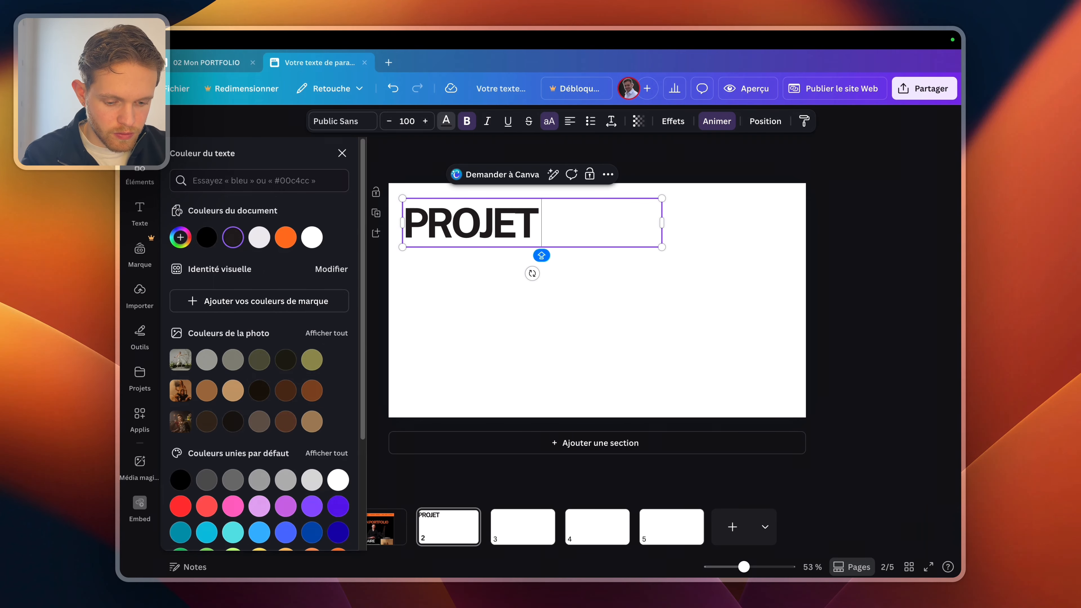
{"action": "type", "text": " 1"}
{"action": "left_click", "coordinate": [539, 252]}
- Copy the "PROJET 1" heading onto page 3 and change it to "PROJET 2"
{"action": "left_click", "coordinate": [514, 227]}
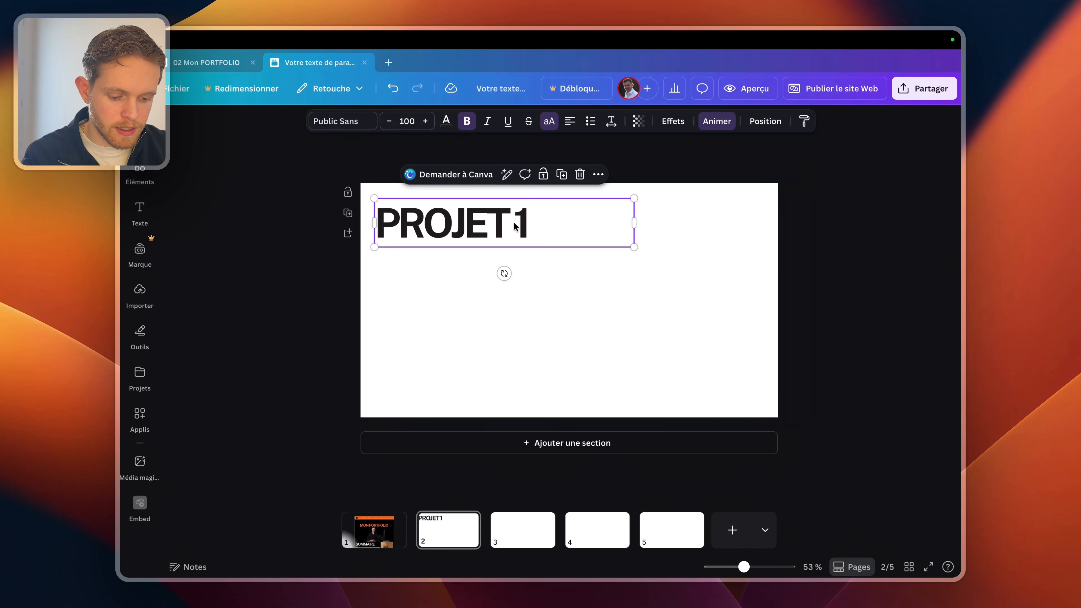
{"action": "left_click", "coordinate": [523, 530]}
{"action": "key", "text": "ctrl+v"}
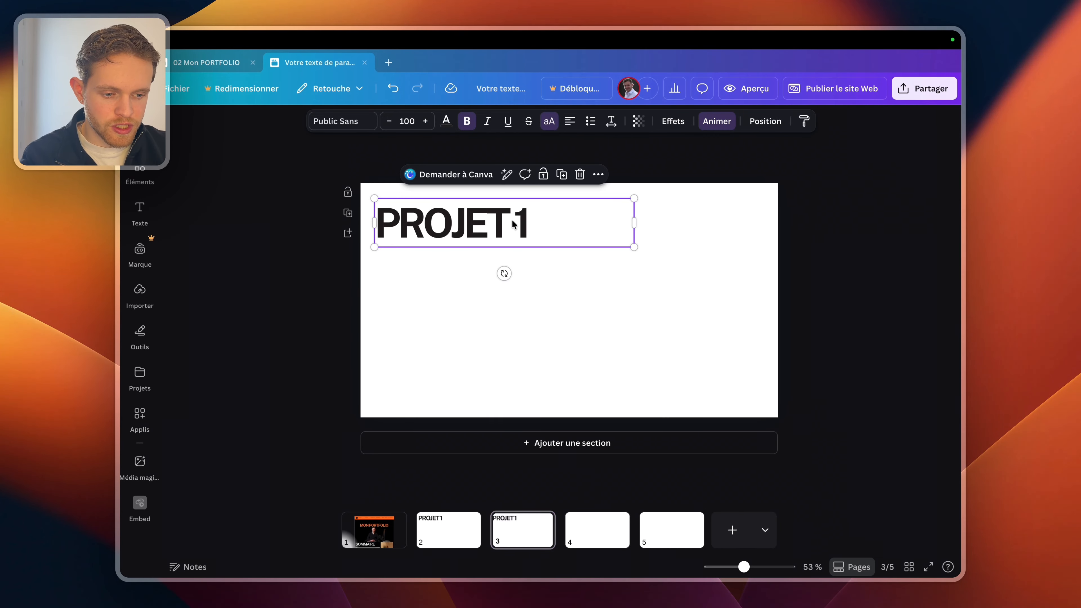
{"action": "double_click", "coordinate": [533, 212]}
{"action": "left_click", "coordinate": [533, 212]}
{"action": "key", "text": "BackSpace"}
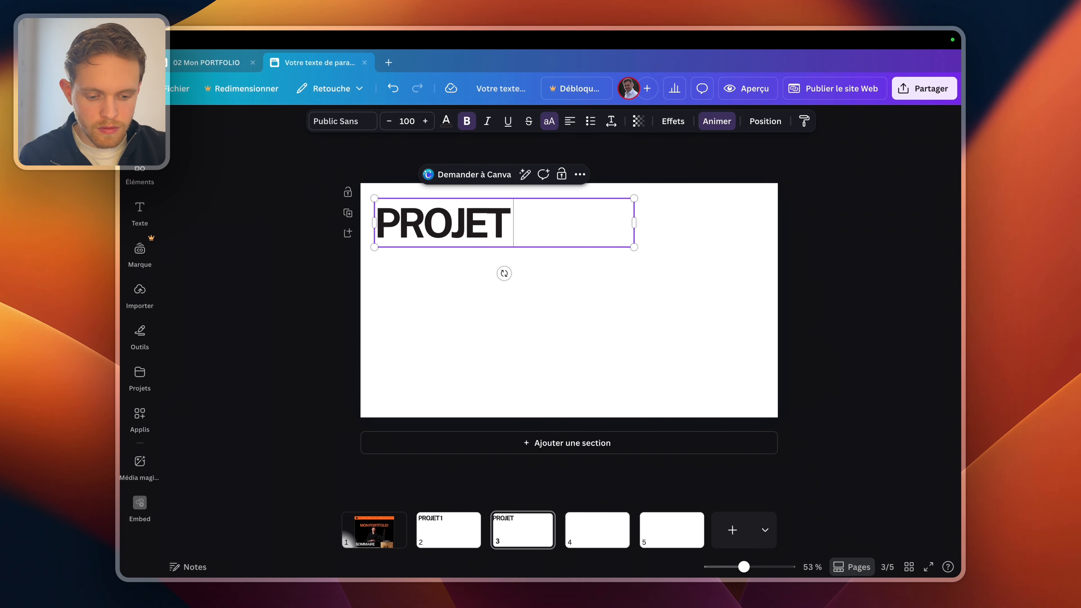
{"action": "type", "text": "2"}
- Paste the project heading onto page 4 and change it to "PROJET 3"
{"action": "left_click", "coordinate": [601, 548]}
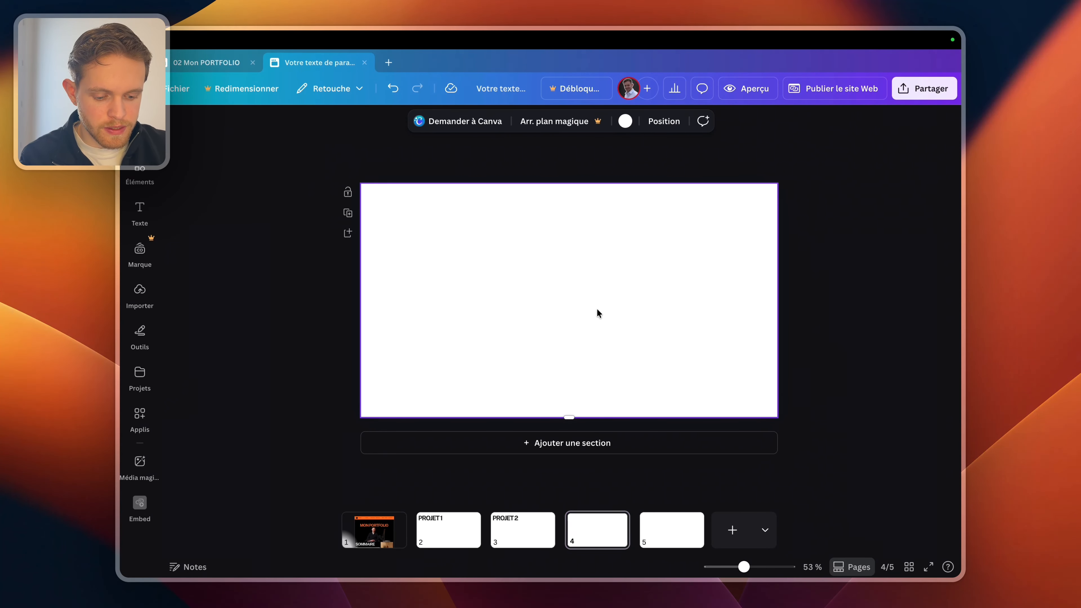
{"action": "key", "text": "ctrl+v"}
{"action": "double_click", "coordinate": [537, 217]}
{"action": "key", "text": "ctrl+c"}
{"action": "left_click", "coordinate": [537, 215]}
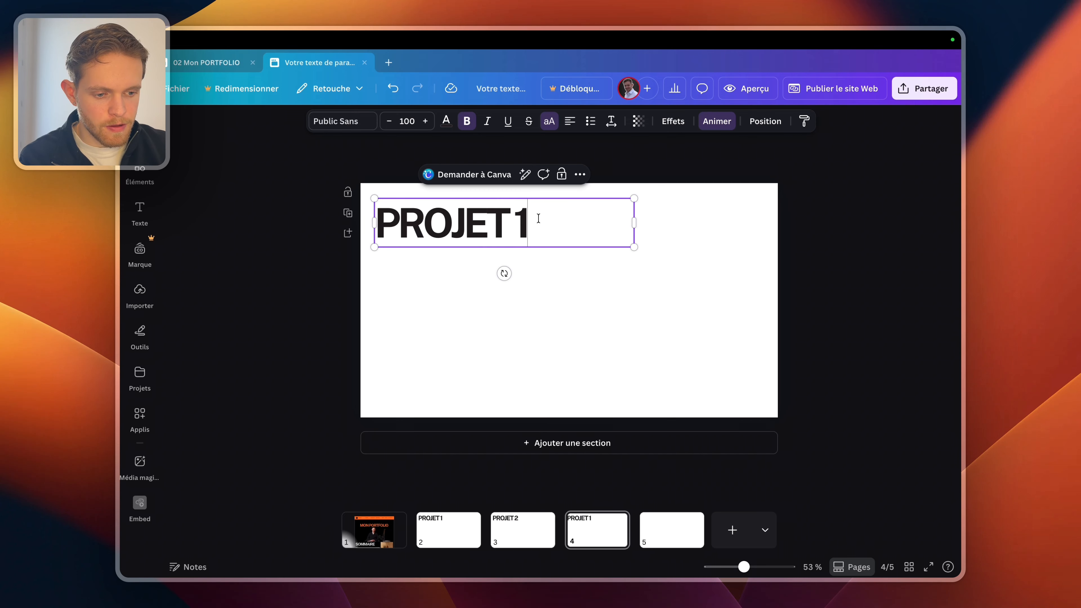
{"action": "key", "text": "BackSpace"}
{"action": "type", "text": "3"}
- Paste the project heading onto blank page 5 and change it to "CONTACT"
{"action": "left_click", "coordinate": [659, 533]}
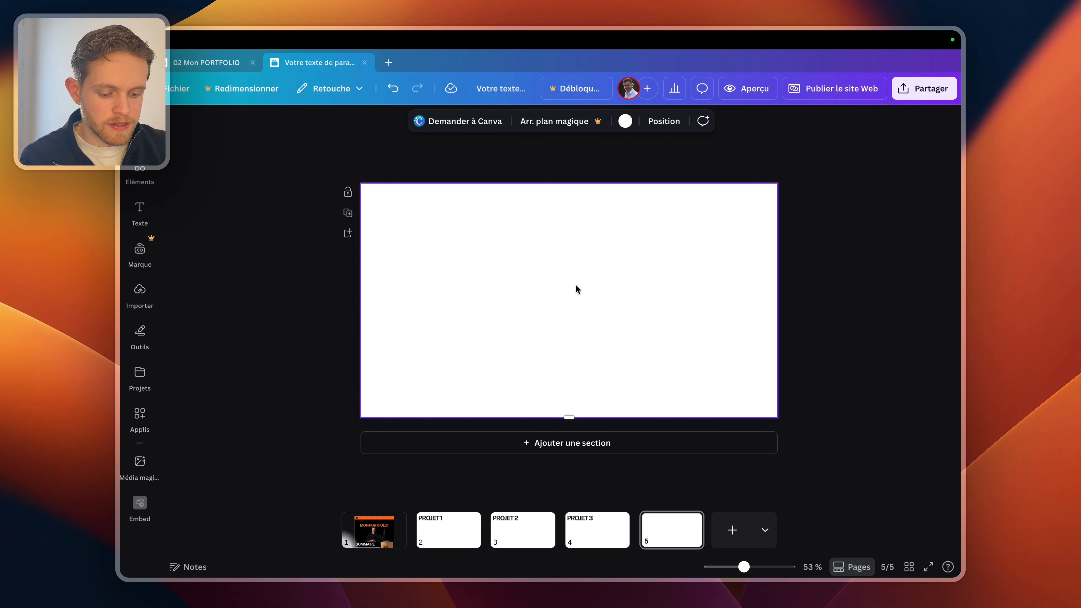
{"action": "key", "text": "ctrl+v"}
{"action": "double_click", "coordinate": [539, 228]}
{"action": "type", "text": "CONTACT"}
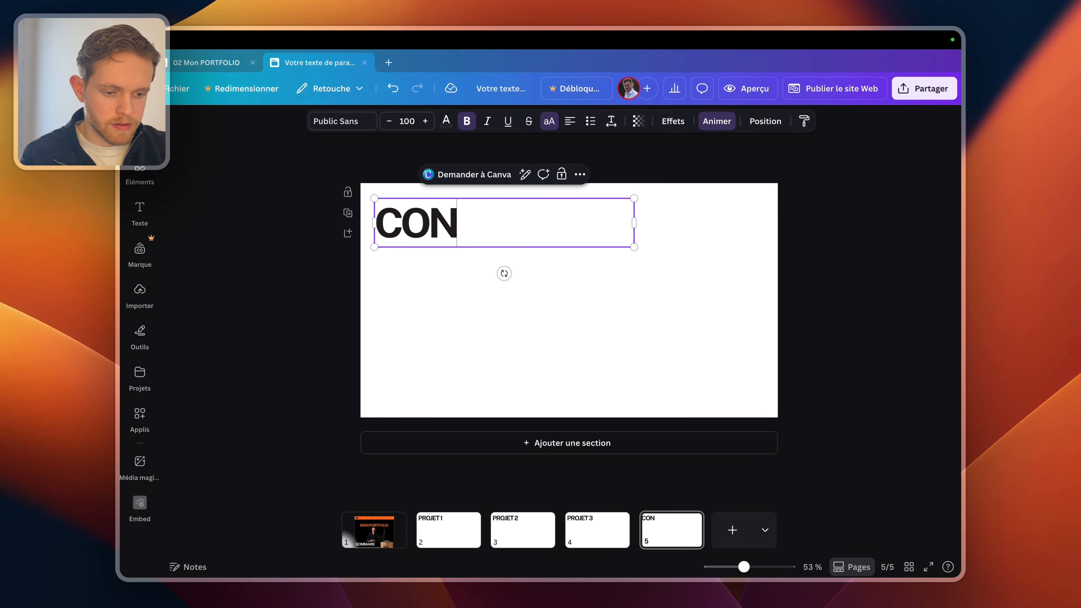
{"action": "left_click", "coordinate": [611, 387]}
- Return to page 1 and look over its sections from the navigation bar down to "PARCOURS PRO"
{"action": "left_click", "coordinate": [373, 530]}
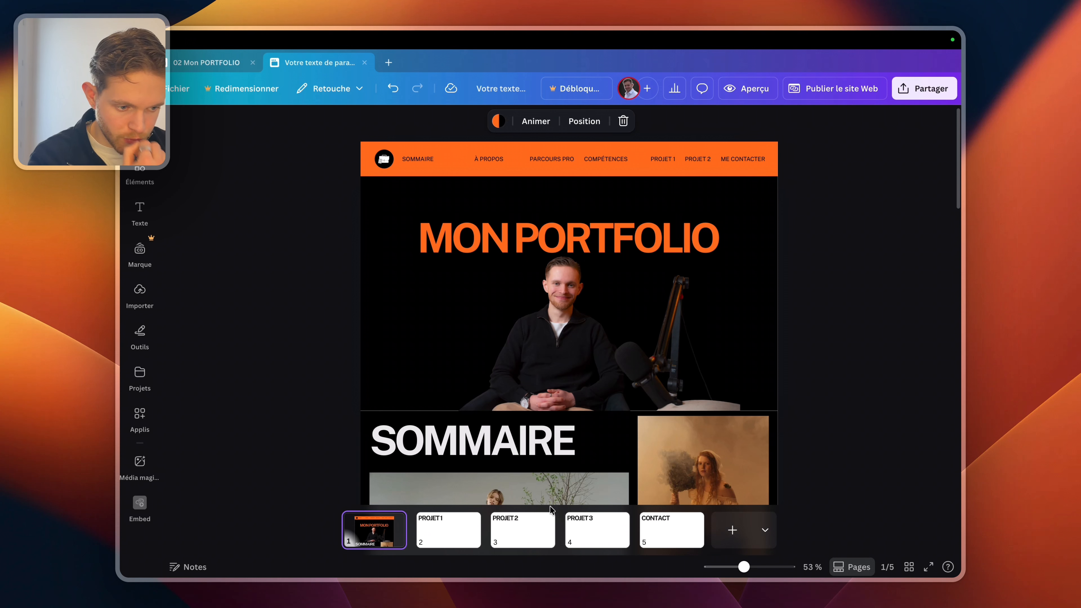
{"action": "scroll", "coordinate": [365, 257], "scroll_direction": "down", "scroll_amount": 8}
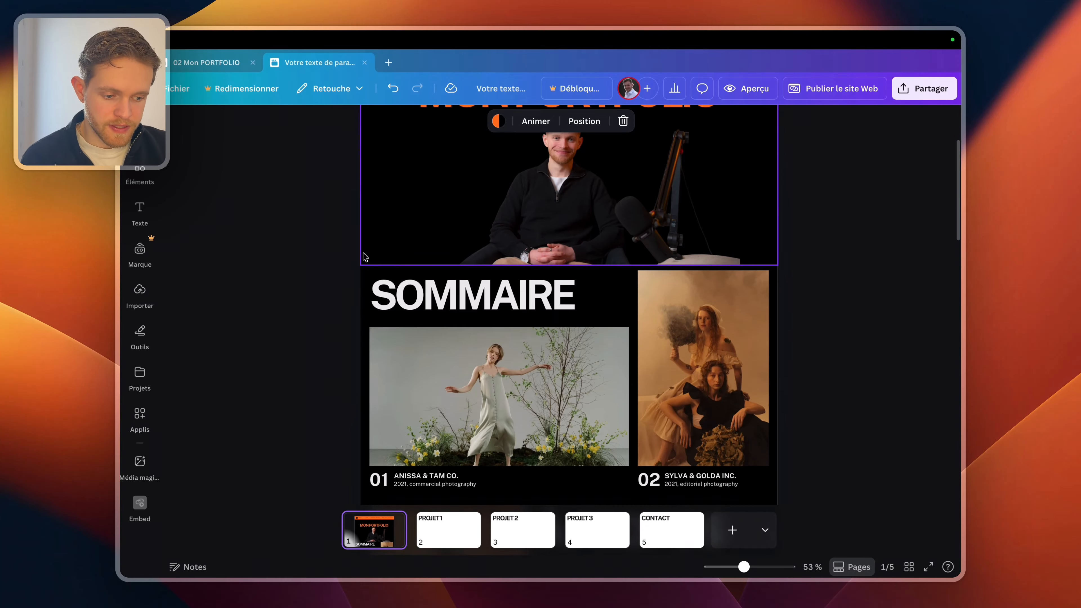
{"action": "scroll", "coordinate": [365, 256], "scroll_direction": "up", "scroll_amount": 3}
{"action": "scroll", "coordinate": [370, 222], "scroll_direction": "up", "scroll_amount": 5}
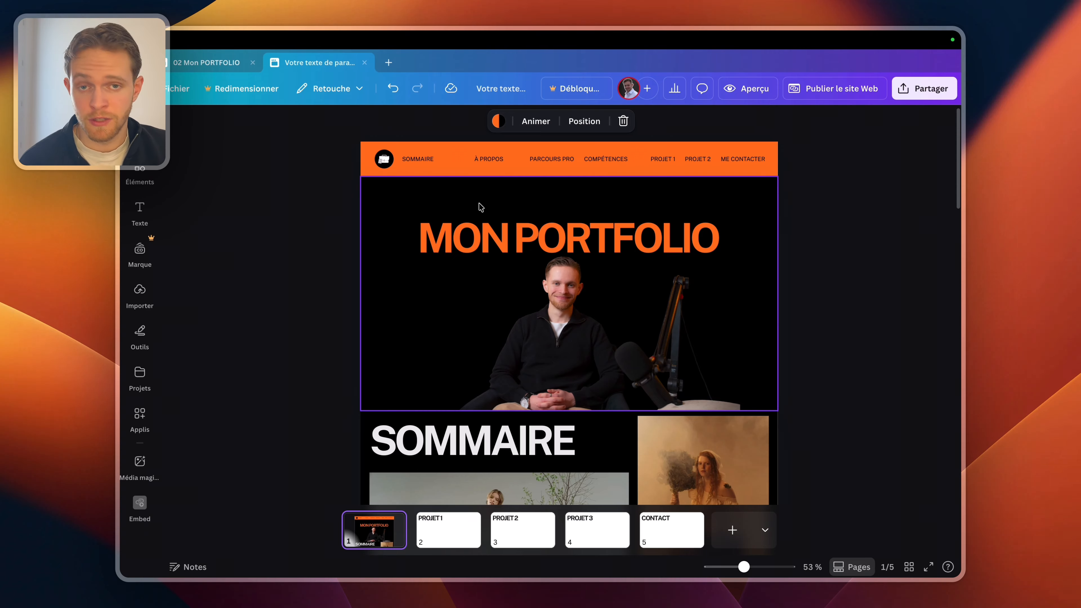
{"action": "scroll", "coordinate": [484, 170], "scroll_direction": "down", "scroll_amount": 10}
{"action": "scroll", "coordinate": [484, 175], "scroll_direction": "up", "scroll_amount": 5}
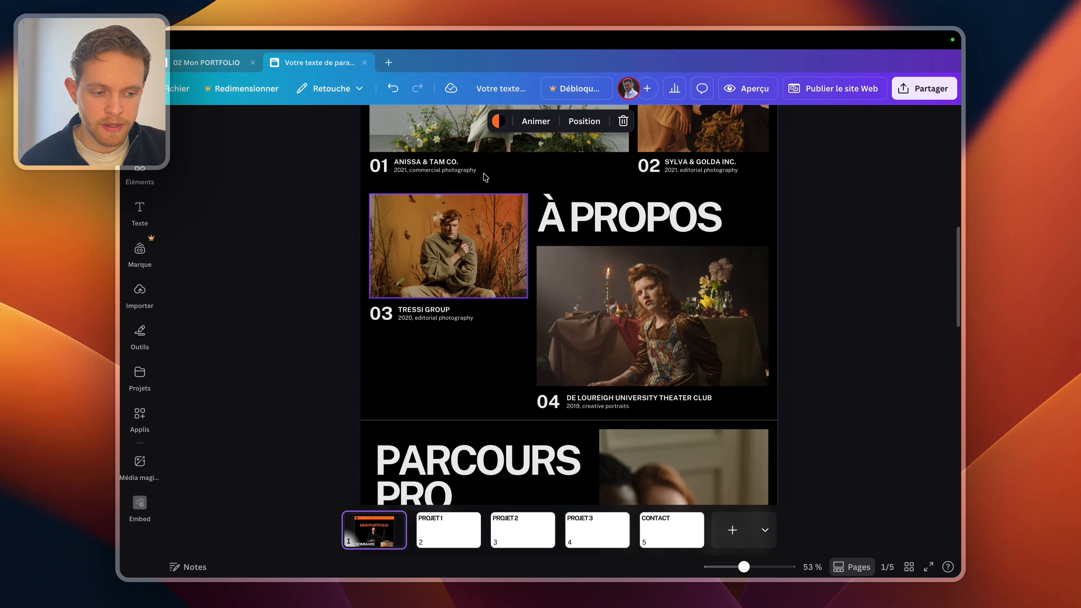
{"action": "scroll", "coordinate": [562, 202], "scroll_direction": "up", "scroll_amount": 5}
{"action": "scroll", "coordinate": [562, 202], "scroll_direction": "up", "scroll_amount": 3}
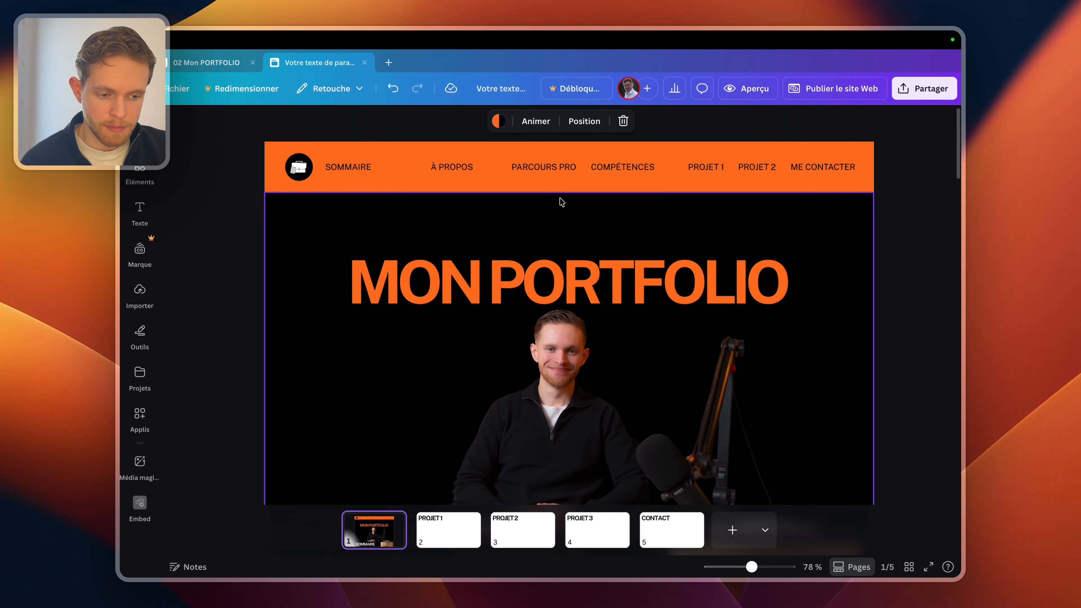
- Link the "À PROPOS" navigation label to Section 4 of page 1
{"action": "left_click", "coordinate": [440, 168]}
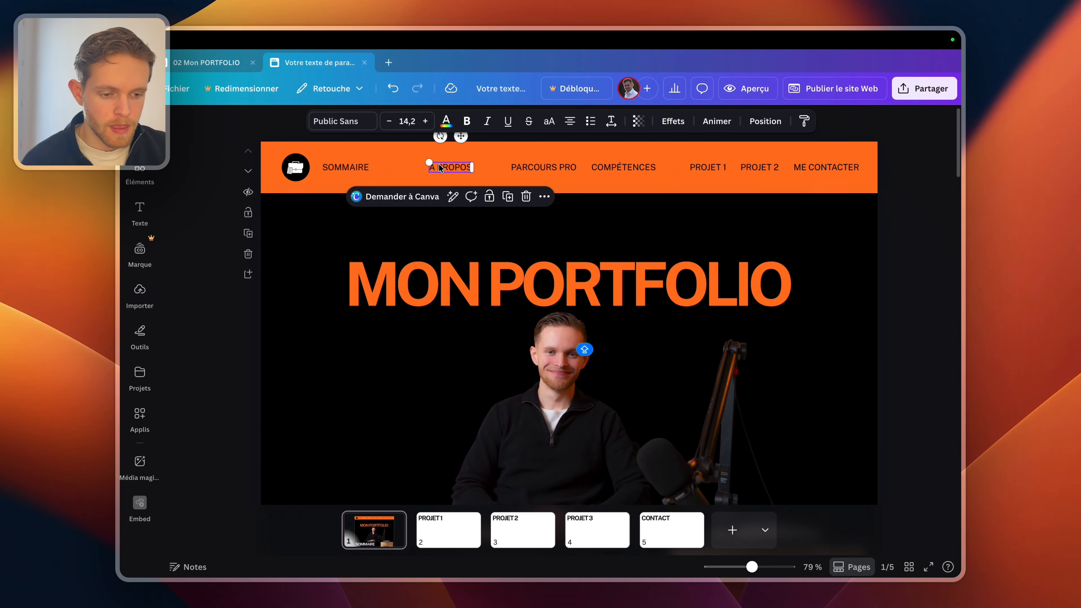
{"action": "left_click", "coordinate": [545, 197]}
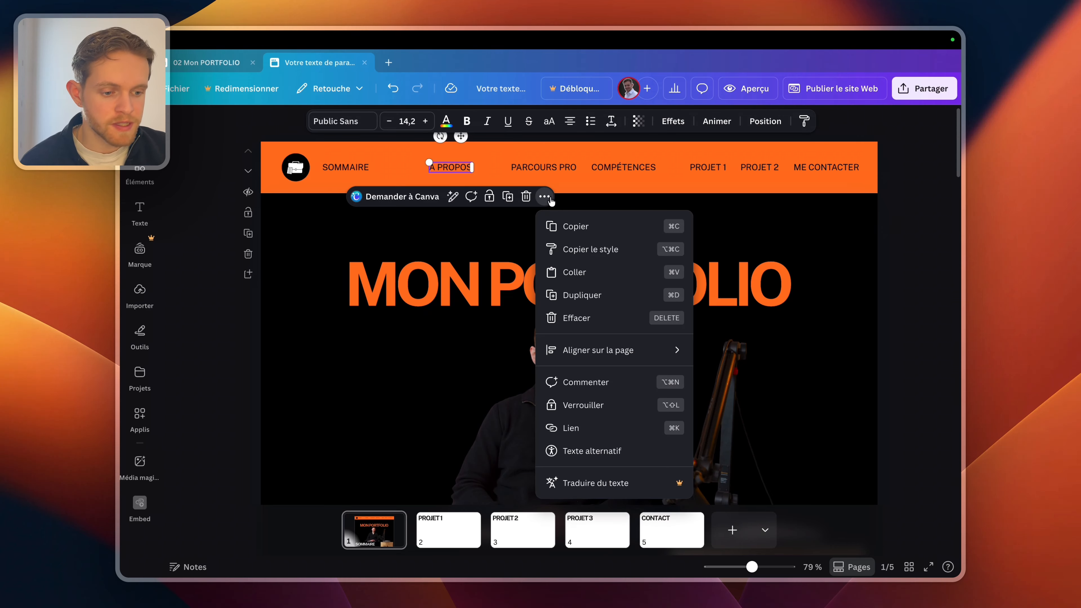
{"action": "left_click", "coordinate": [586, 427]}
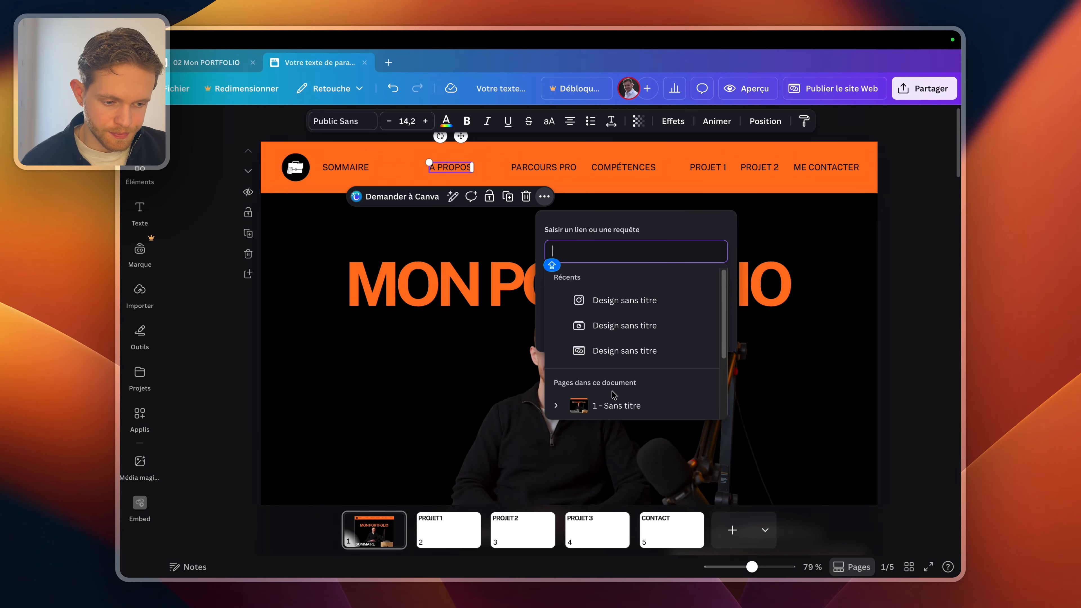
{"action": "scroll", "coordinate": [630, 341], "scroll_direction": "down", "scroll_amount": 3}
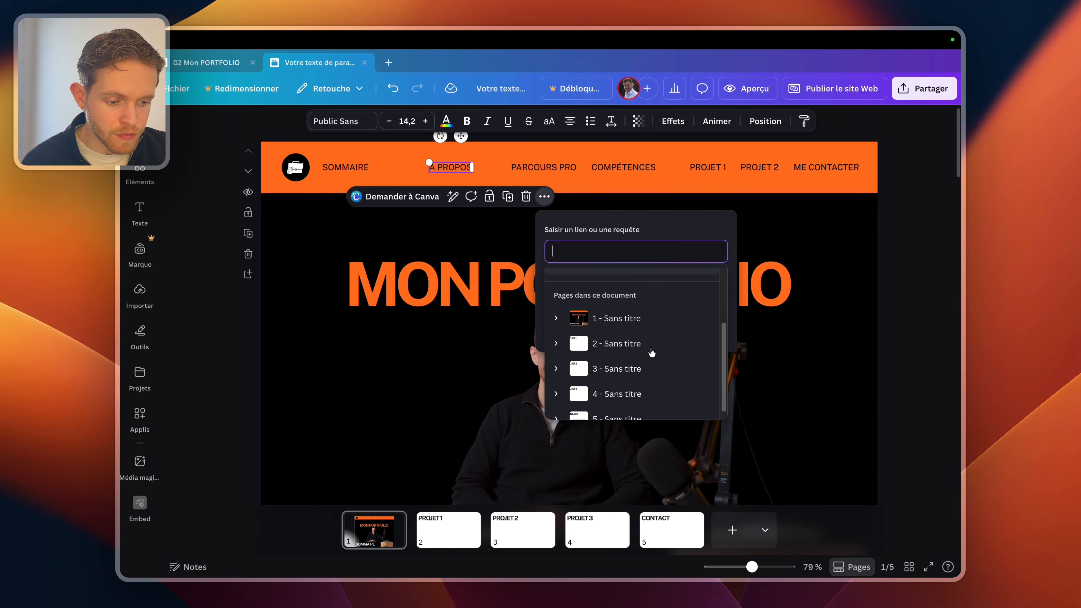
{"action": "left_click", "coordinate": [556, 320]}
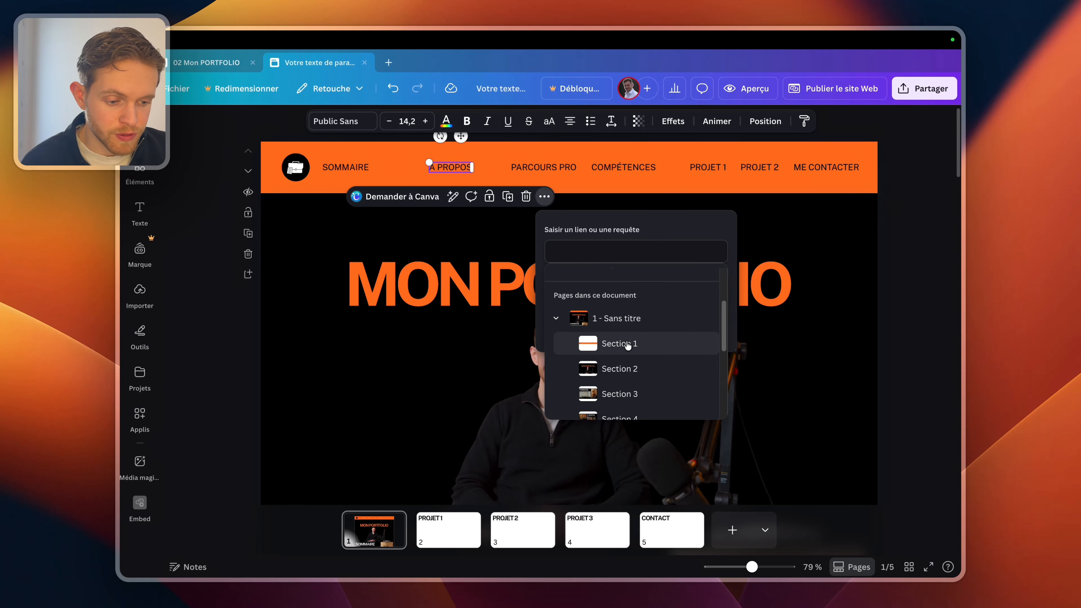
{"action": "scroll", "coordinate": [626, 388], "scroll_direction": "down", "scroll_amount": 1}
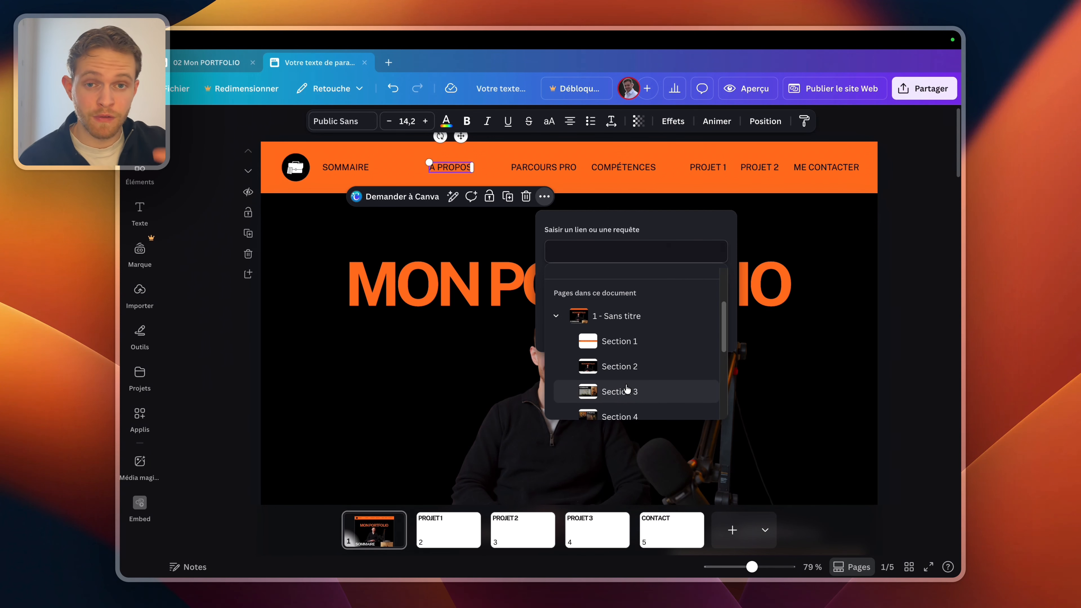
{"action": "scroll", "coordinate": [627, 388], "scroll_direction": "down", "scroll_amount": 1}
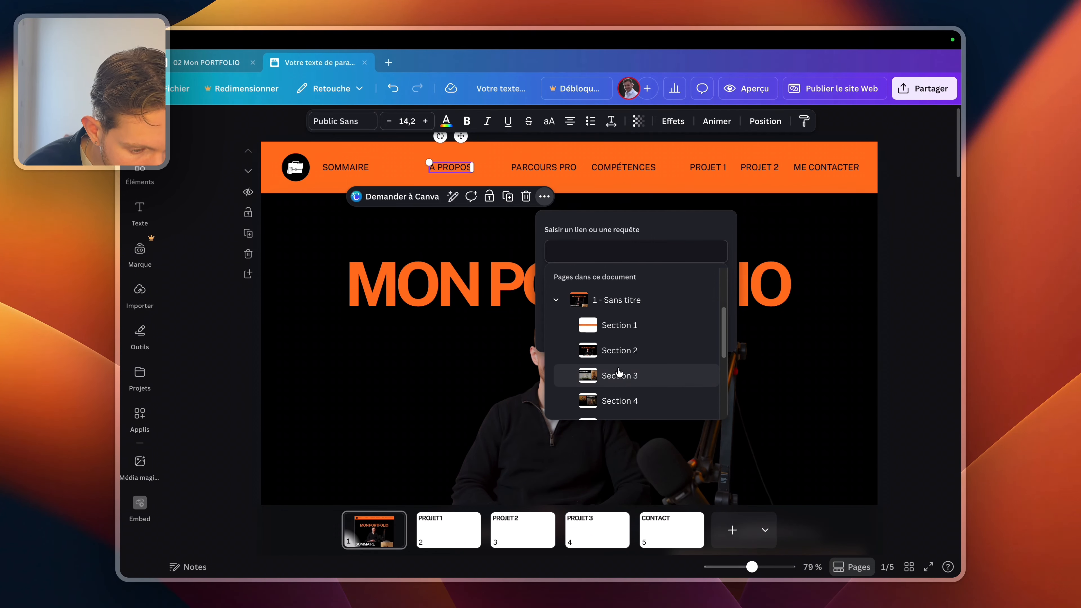
{"action": "left_click", "coordinate": [621, 400]}
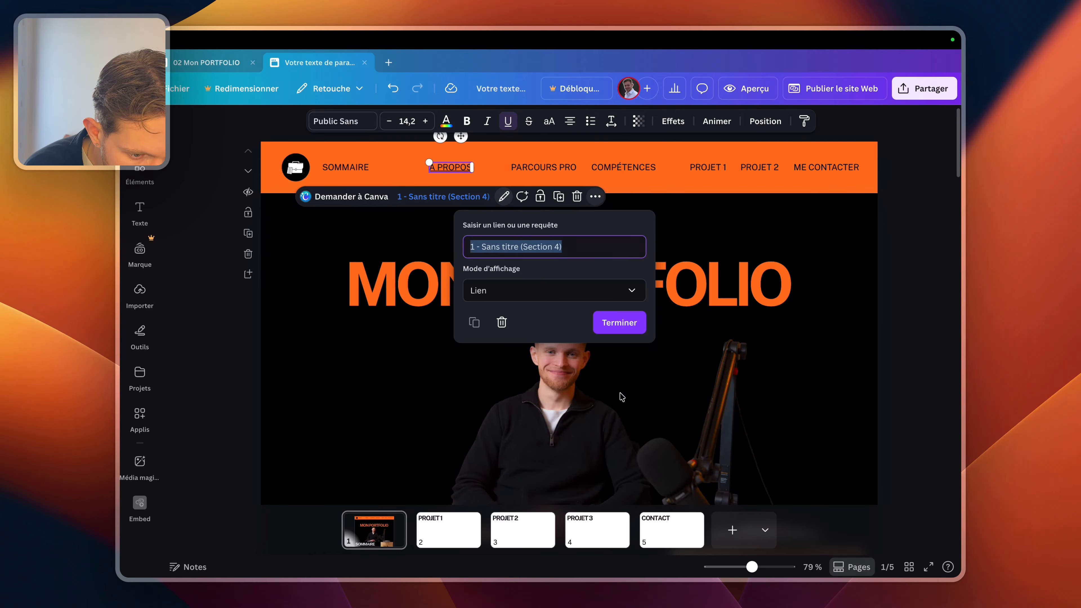
{"action": "left_click", "coordinate": [612, 328]}
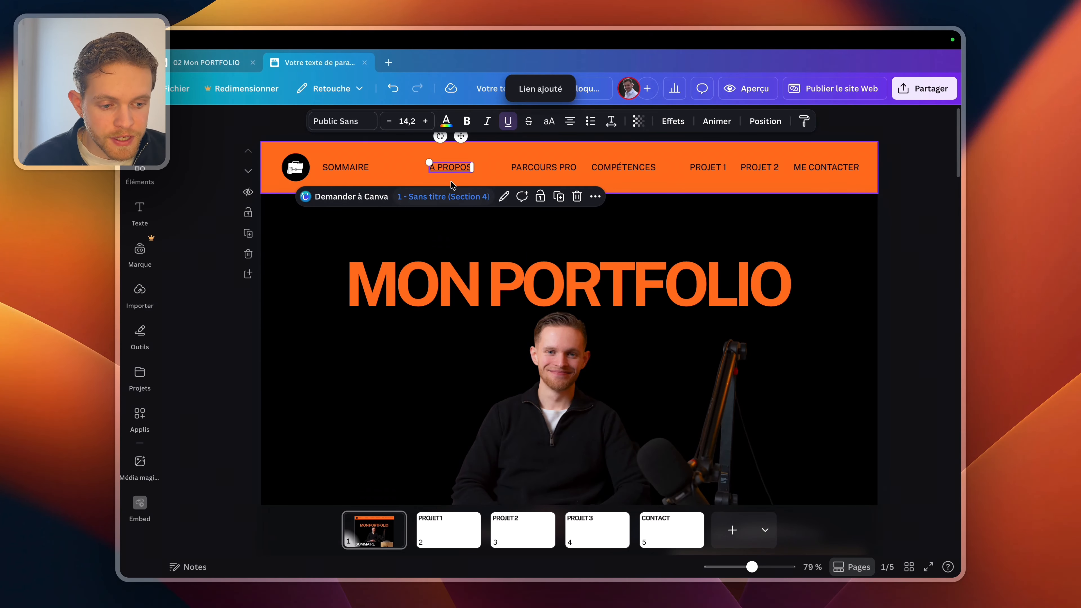
- Remove the underline from the linked "À PROPOS" navigation label
{"action": "left_click", "coordinate": [450, 193]}
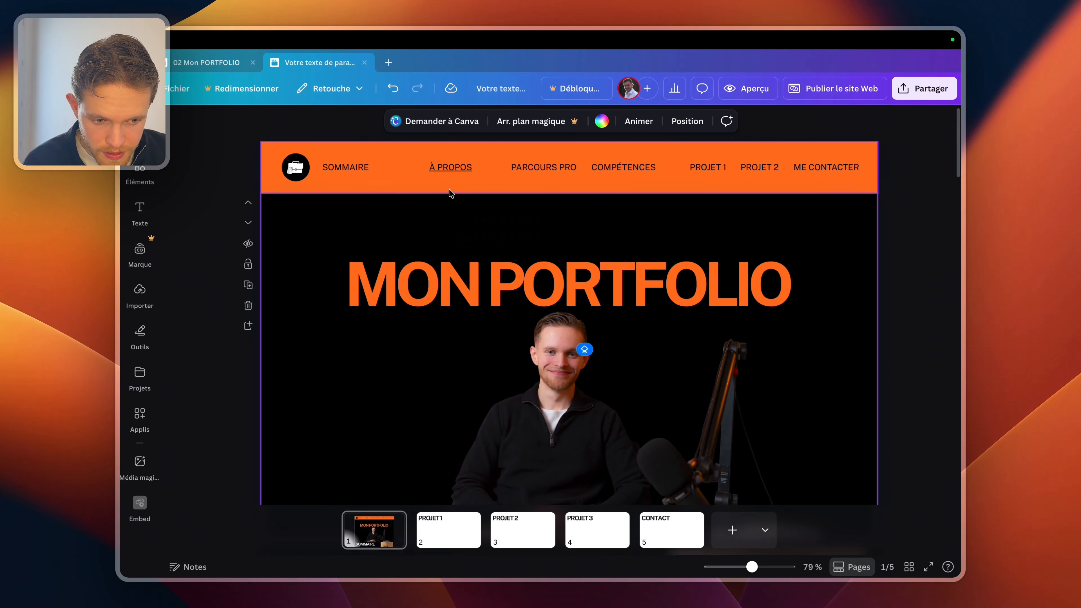
{"action": "left_click", "coordinate": [453, 173]}
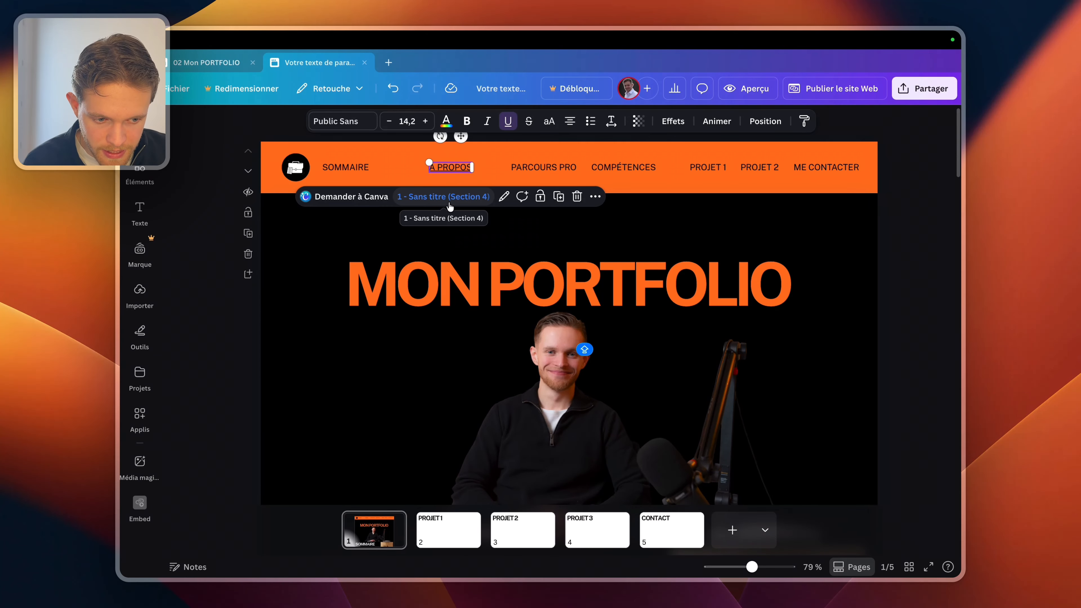
{"action": "left_click", "coordinate": [507, 124]}
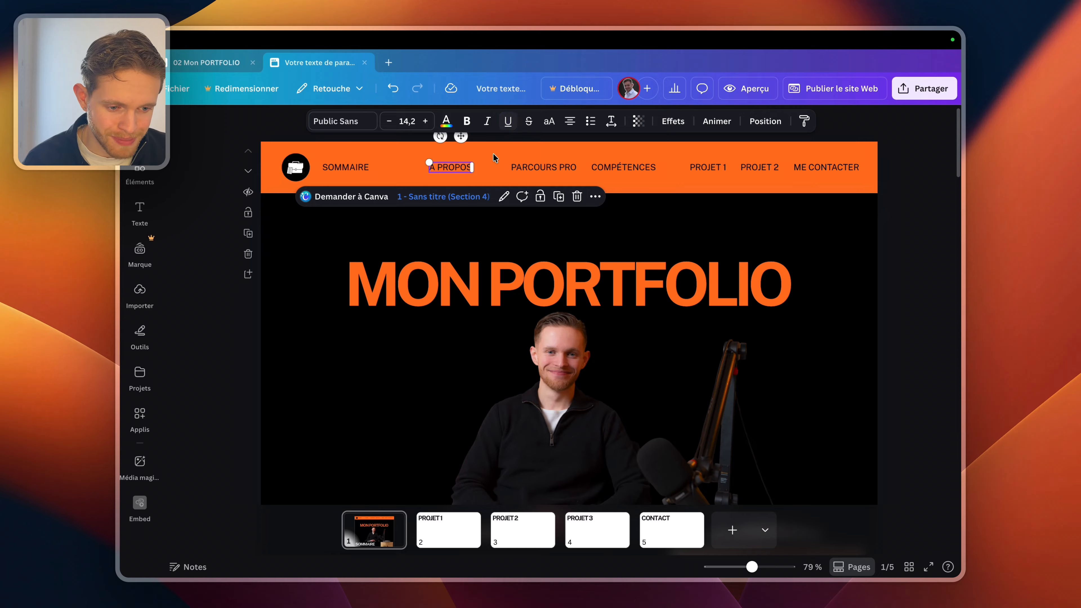
{"action": "left_click", "coordinate": [437, 235]}
- Preview the website enlarged, test the "À PROPOS" link in the navigation bar, and return to editing
{"action": "left_click", "coordinate": [767, 89]}
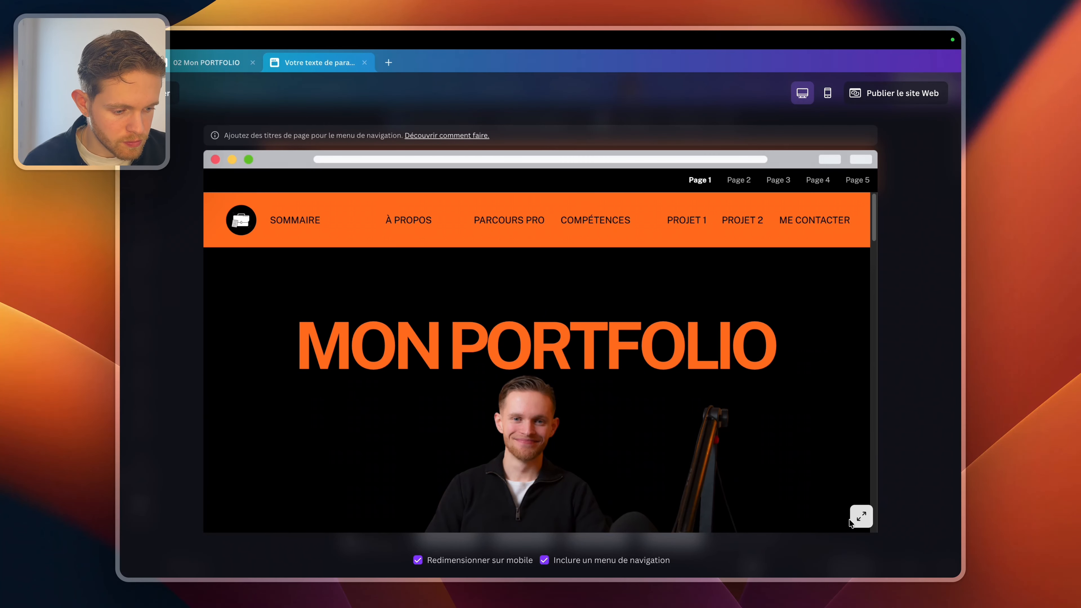
{"action": "left_click", "coordinate": [852, 522]}
{"action": "left_click", "coordinate": [377, 213]}
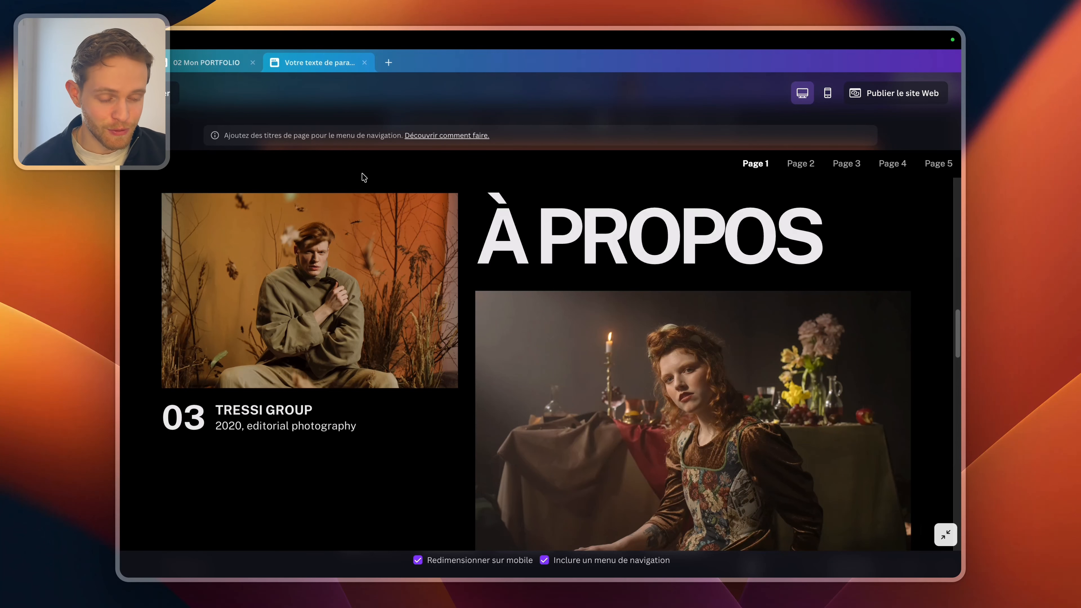
{"action": "left_click", "coordinate": [177, 93]}
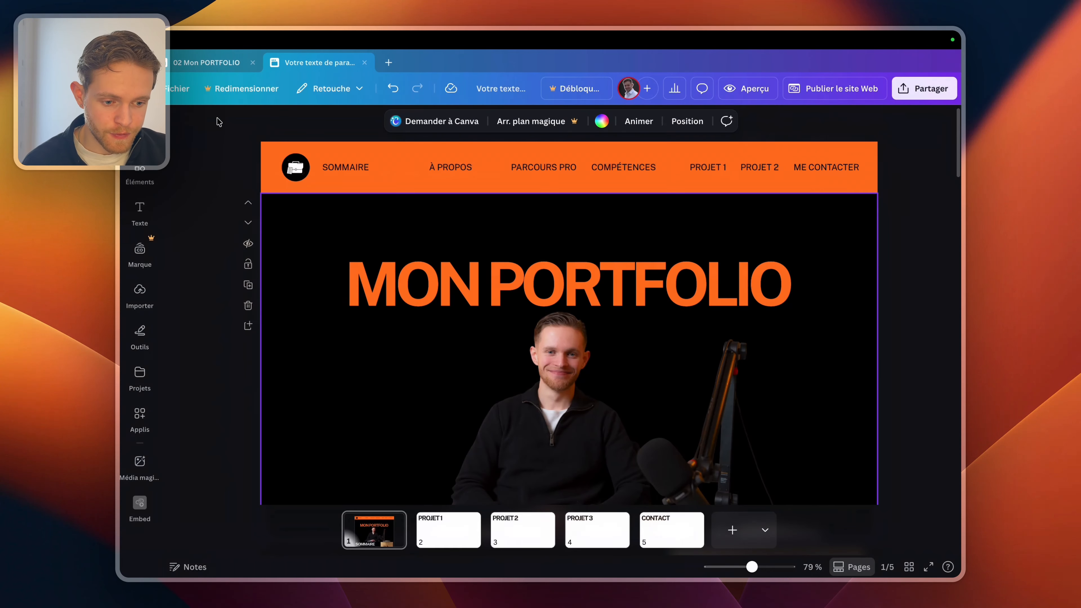
- Delete the wide photo under the "SOMMAIRE" heading and the "02" caption under the portrait photo
{"action": "scroll", "coordinate": [482, 297], "scroll_direction": "down", "scroll_amount": 10}
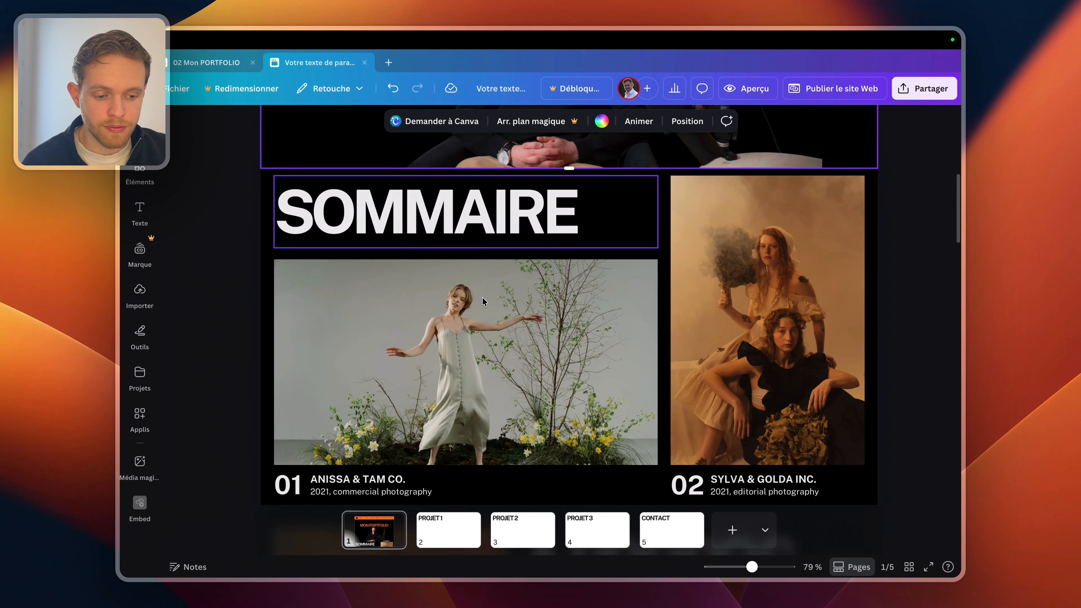
{"action": "scroll", "coordinate": [482, 297], "scroll_direction": "up", "scroll_amount": 9}
{"action": "scroll", "coordinate": [483, 297], "scroll_direction": "down", "scroll_amount": 5}
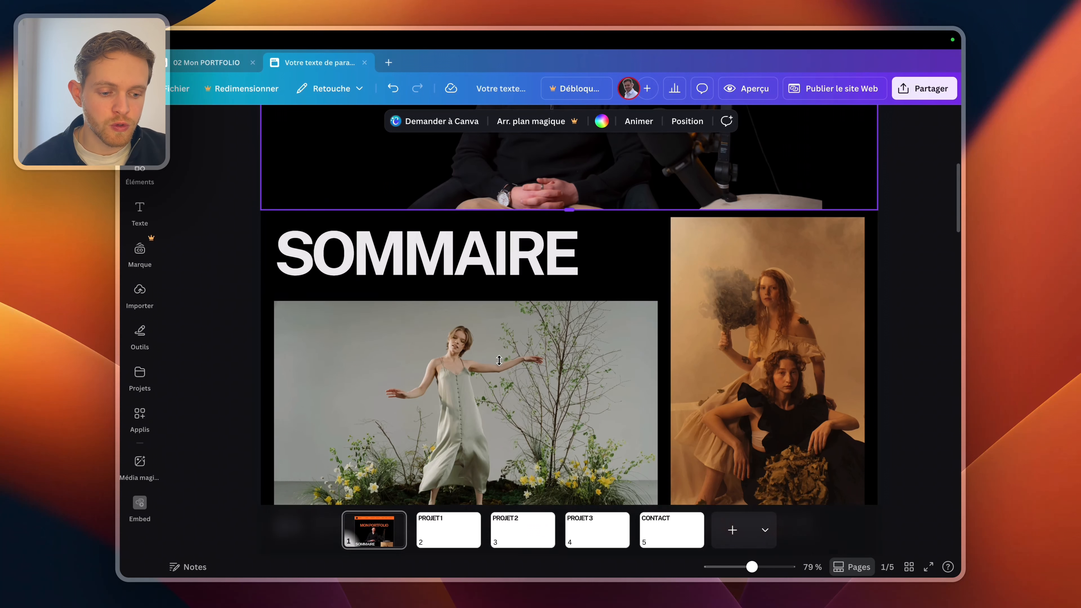
{"action": "left_click", "coordinate": [579, 282]}
{"action": "key", "text": "Delete"}
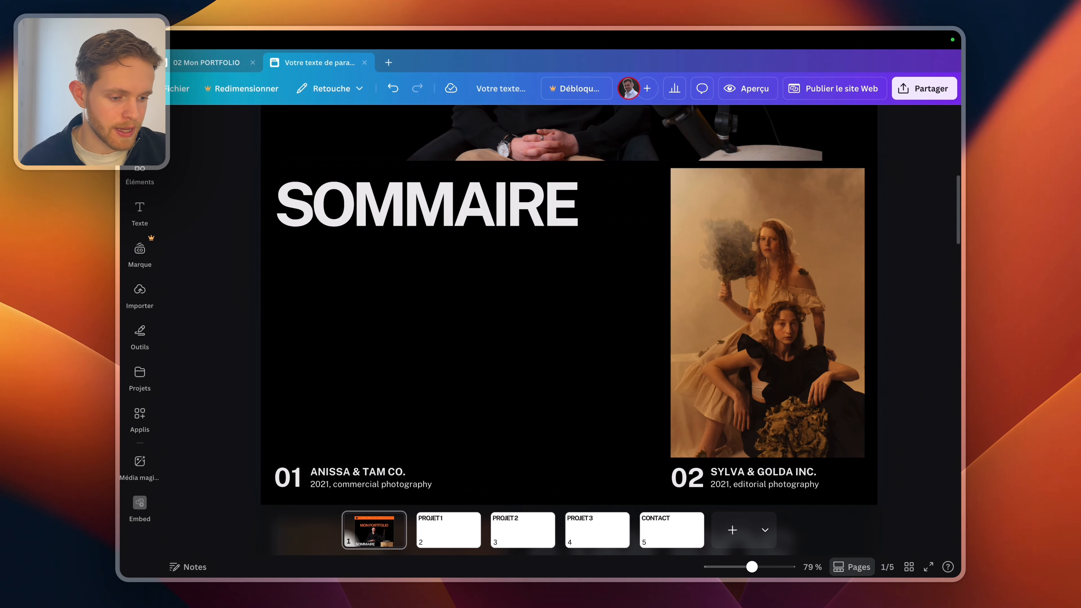
{"action": "left_click", "coordinate": [742, 462]}
{"action": "key", "text": "Delete"}
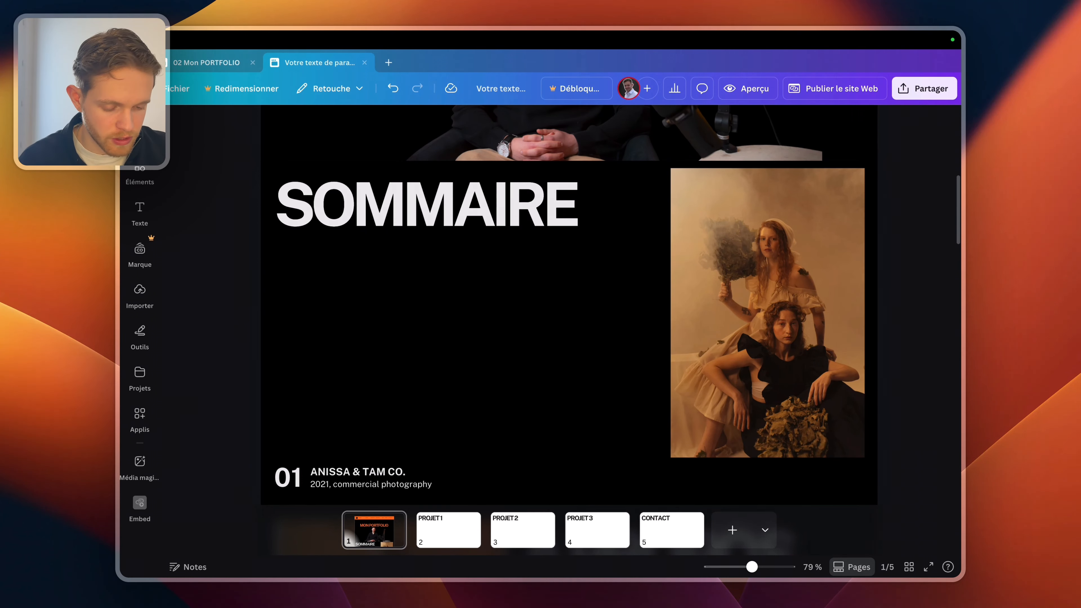
- Move the "01" caption up beneath the "SOMMAIRE" heading, retitle it "PROJET 1" and delete its subtitle line
{"action": "left_click", "coordinate": [381, 476]}
{"action": "left_click_drag", "start_coordinate": [382, 476], "coordinate": [508, 353]}
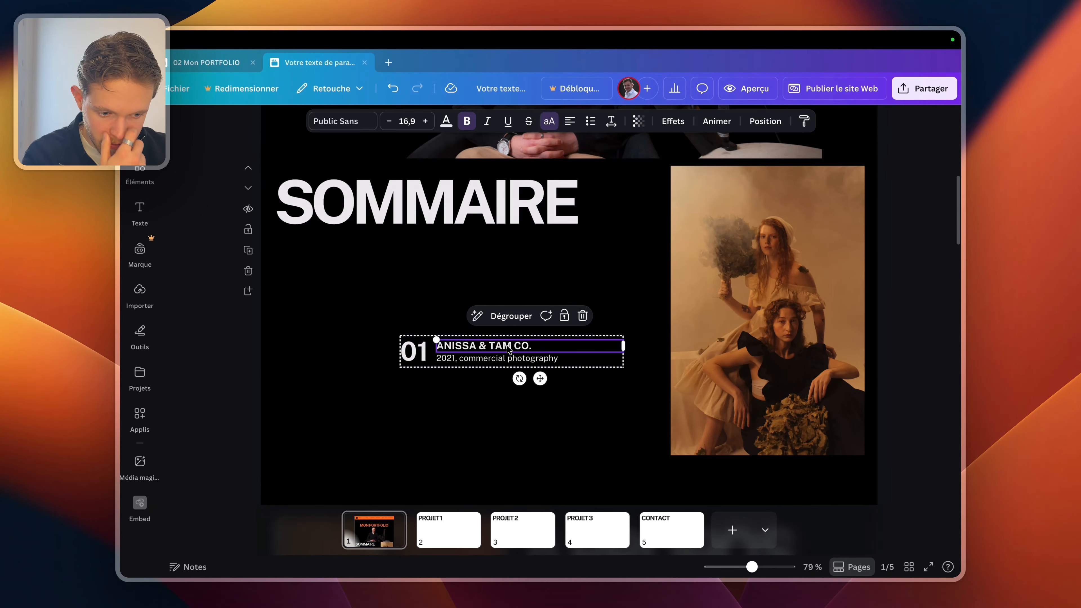
{"action": "double_click", "coordinate": [506, 346]}
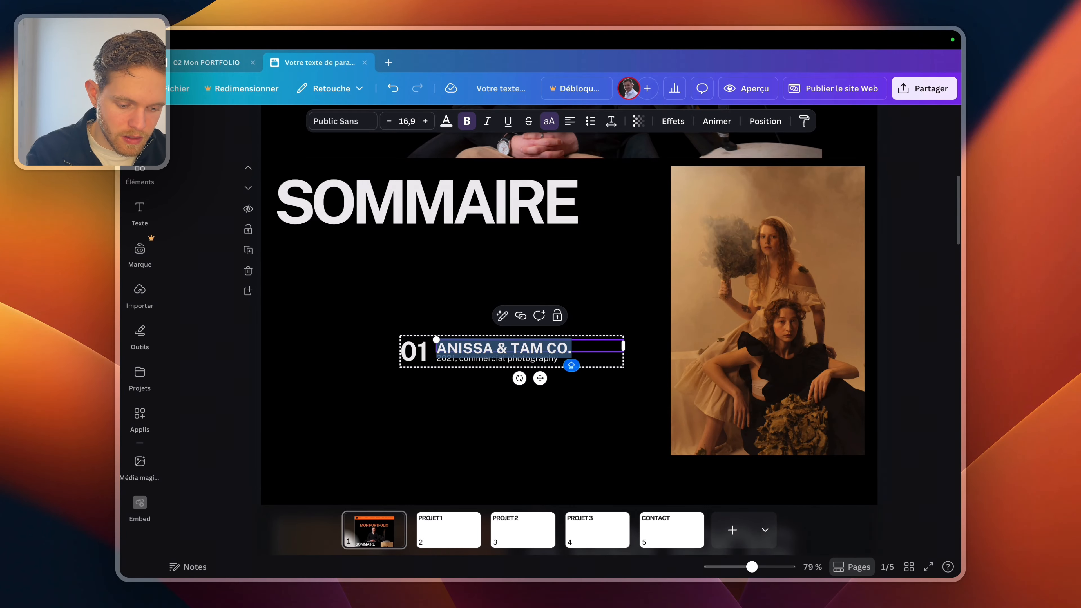
{"action": "type", "text": "PROJET 1"}
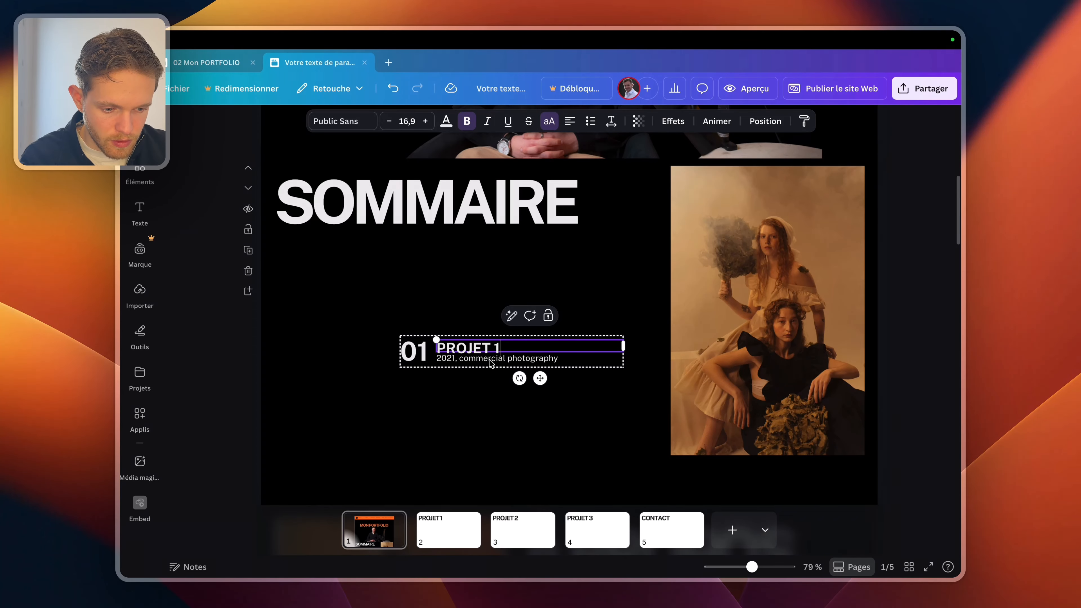
{"action": "left_click", "coordinate": [490, 359]}
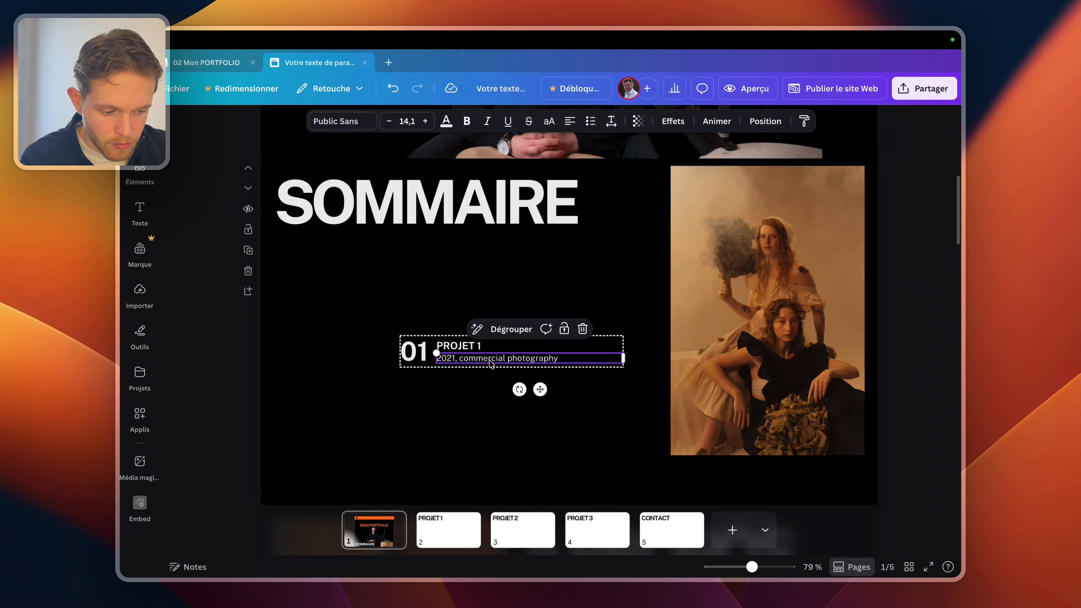
{"action": "key", "text": "Delete"}
{"action": "left_click", "coordinate": [419, 304]}
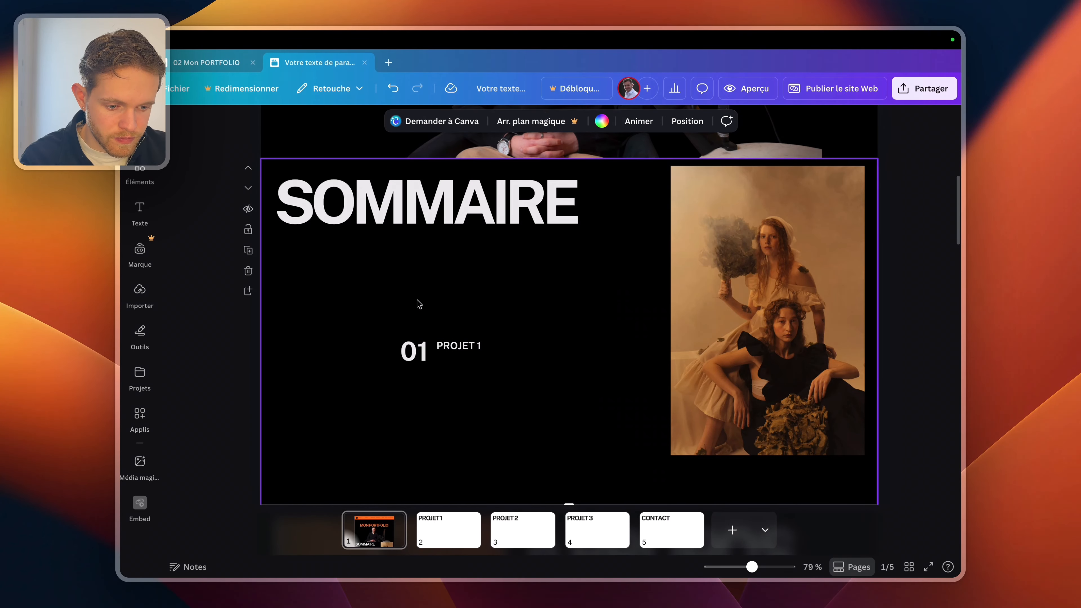
- Duplicate the "01 PROJET 1" entry into a vertical list of four entries below the "SOMMAIRE" heading
{"action": "left_click", "coordinate": [455, 365]}
{"action": "left_click_drag", "start_coordinate": [457, 361], "coordinate": [432, 405]}
{"action": "key", "text": "super+d"}
{"action": "key", "text": "super+d"}
- Change the number of the second entry in the "SOMMAIRE" list to 02
{"action": "left_click", "coordinate": [414, 332]}
{"action": "left_click", "coordinate": [415, 333]}
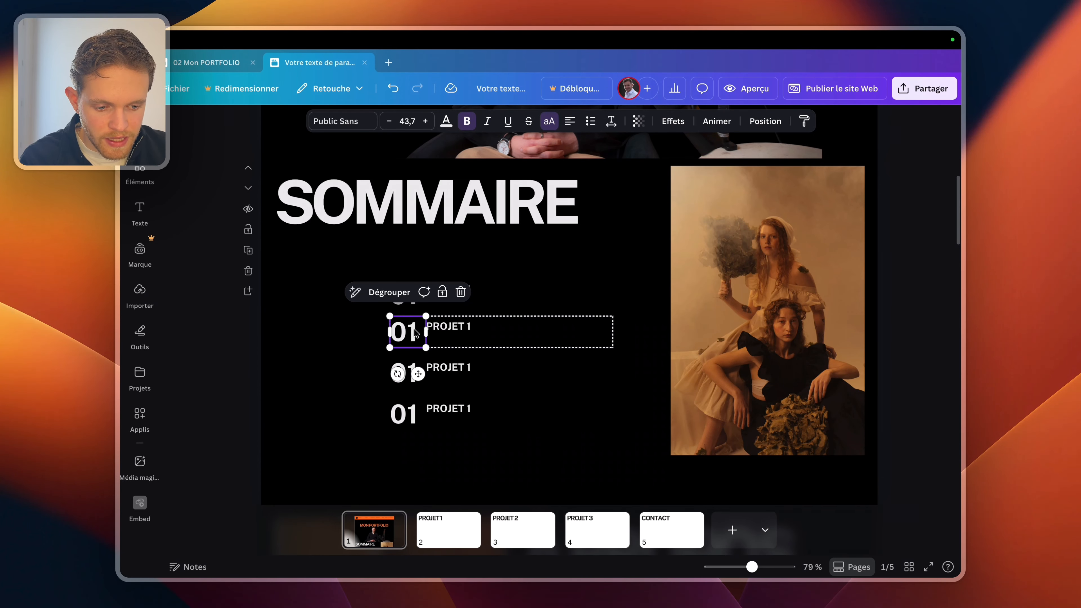
{"action": "double_click", "coordinate": [415, 332]}
{"action": "left_click", "coordinate": [417, 332]}
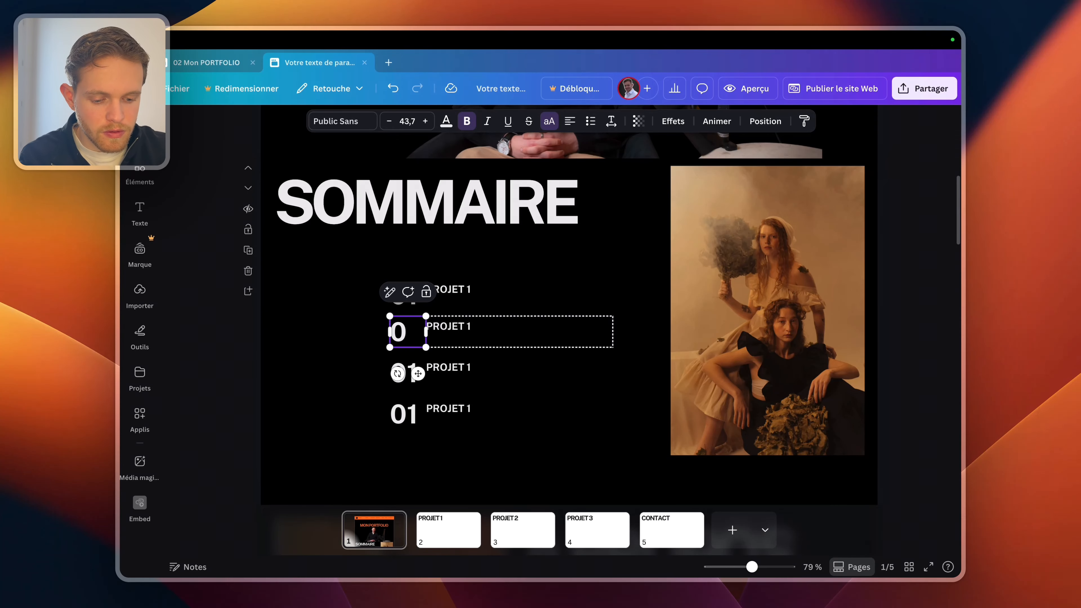
- Change the number of the third entry in the "SOMMAIRE" list to 03
{"action": "left_click", "coordinate": [378, 379]}
{"action": "left_click", "coordinate": [412, 376]}
{"action": "double_click", "coordinate": [414, 375]}
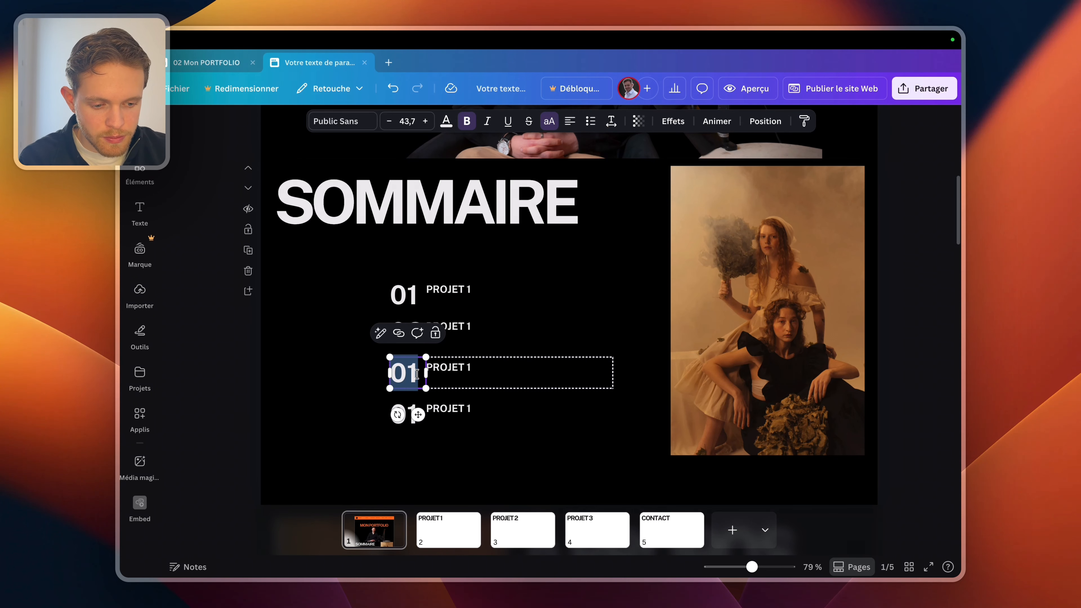
{"action": "left_click", "coordinate": [419, 374]}
{"action": "key", "text": "BackSpace"}
{"action": "type", "text": "3"}
- Change the fourth entry in the "SOMMAIRE" list to number 04 with the title "CONTACT"
{"action": "left_click", "coordinate": [413, 418]}
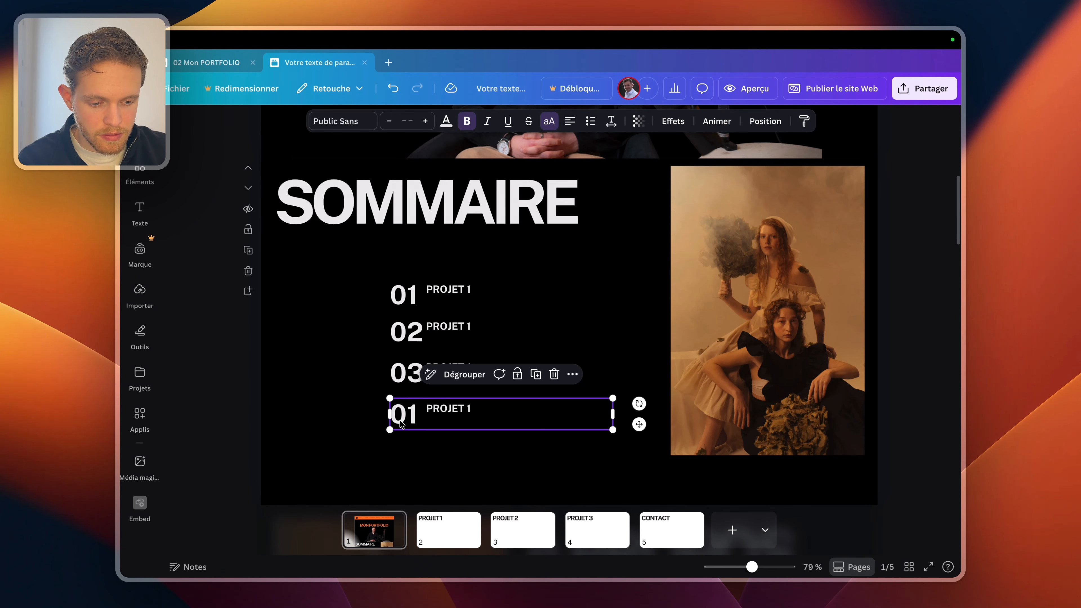
{"action": "left_click", "coordinate": [412, 418]}
{"action": "double_click", "coordinate": [412, 418]}
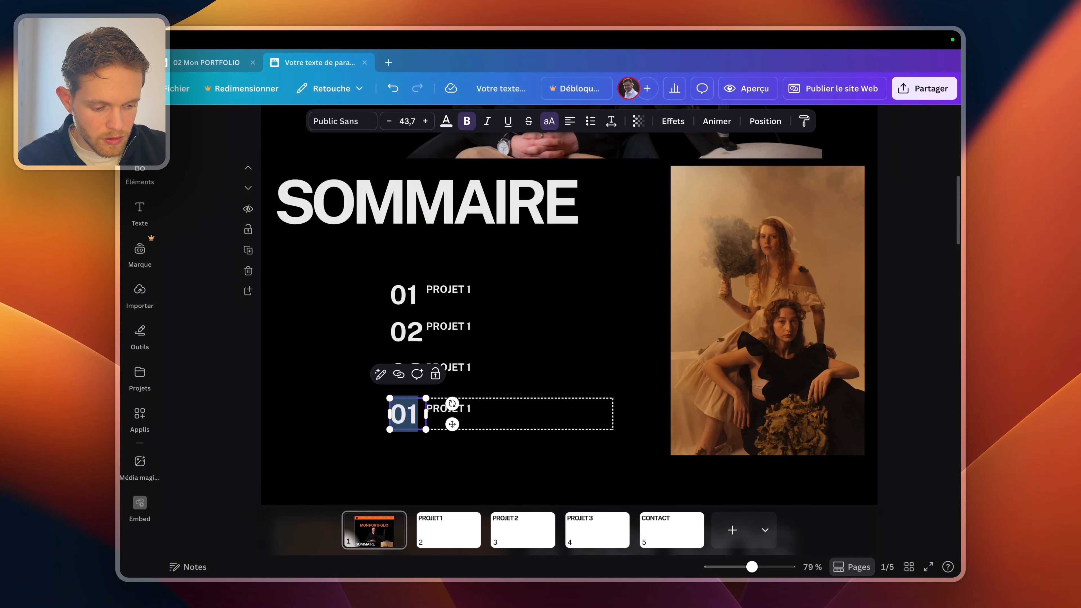
{"action": "type", "text": "04"}
{"action": "left_click", "coordinate": [468, 411]}
{"action": "double_click", "coordinate": [468, 411]}
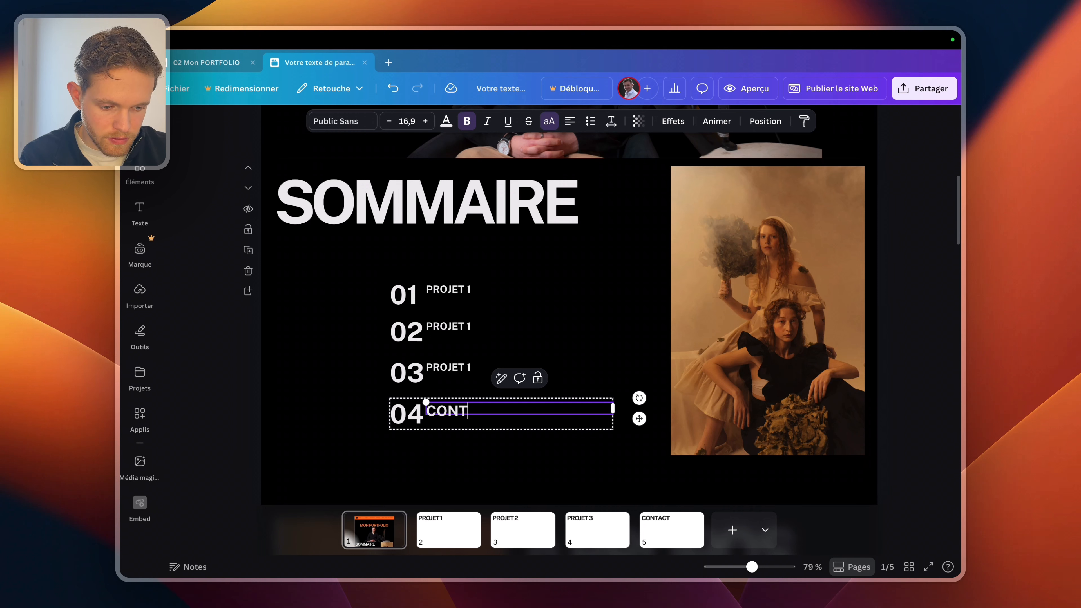
{"action": "type", "text": "ACT"}
- Retitle the third entry in the "SOMMAIRE" list as "PROJET 3"
{"action": "left_click", "coordinate": [459, 369]}
{"action": "double_click", "coordinate": [458, 369]}
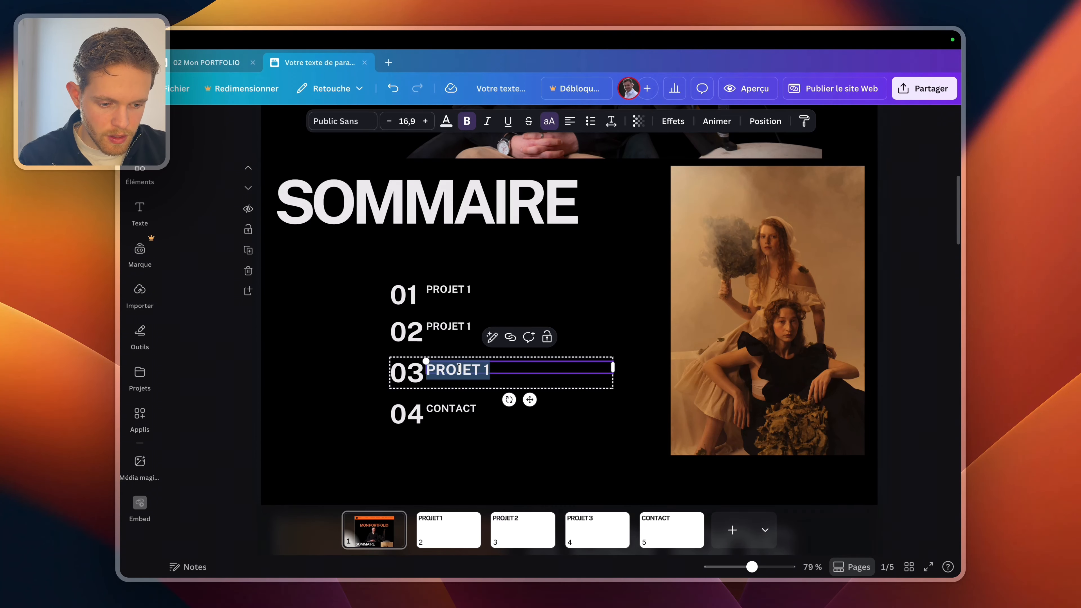
{"action": "left_click", "coordinate": [485, 368]}
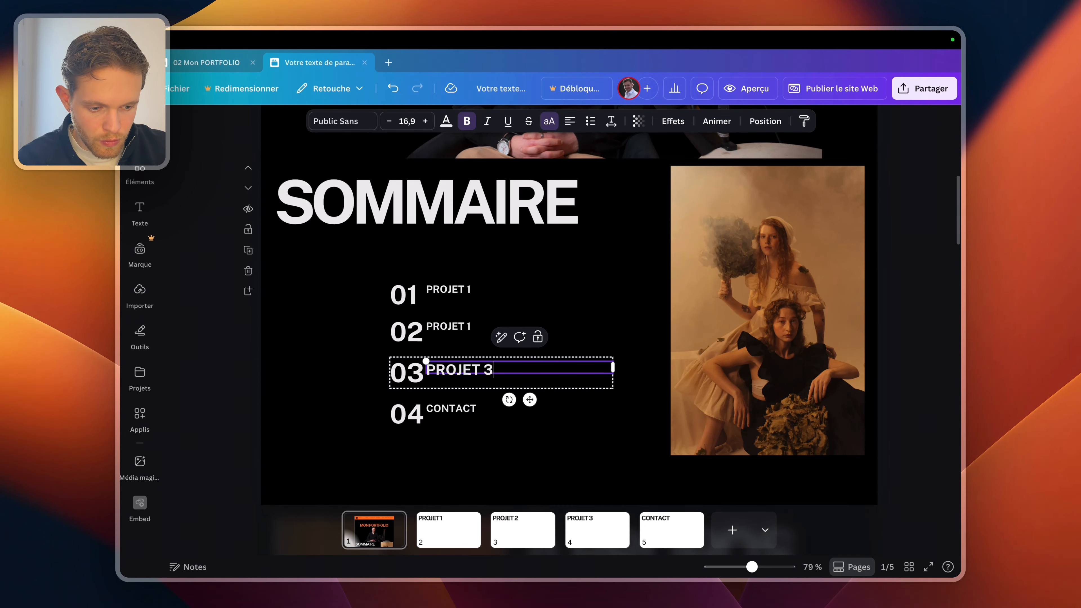
{"action": "type", "text": "3"}
- Retitle the second entry in the "SOMMAIRE" list as "PROJET 2"
{"action": "left_click", "coordinate": [493, 332]}
{"action": "double_click", "coordinate": [494, 331]}
{"action": "left_click", "coordinate": [495, 331]}
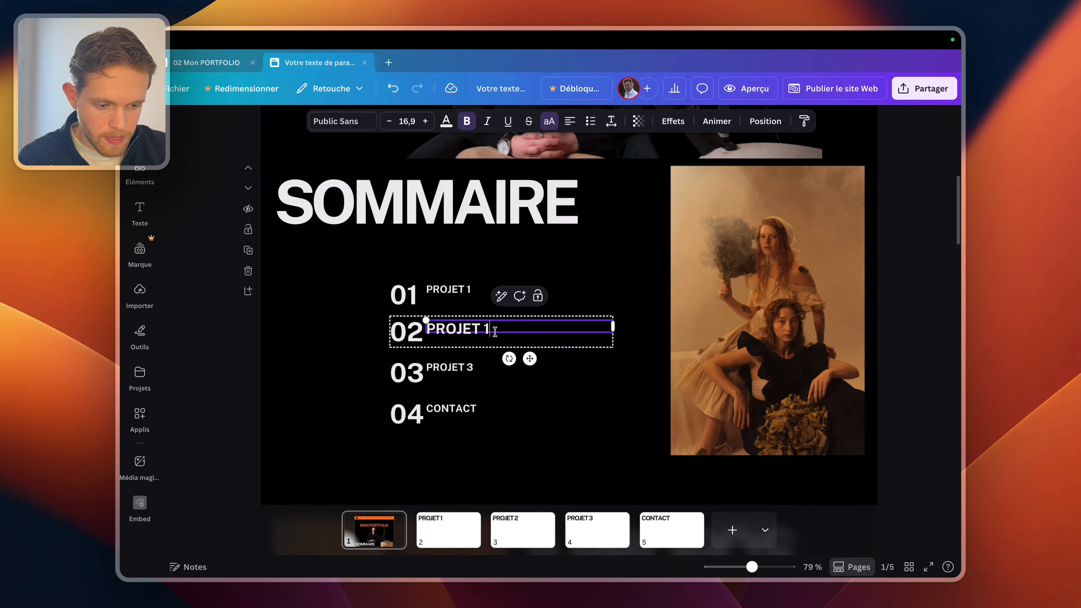
{"action": "key", "text": "BackSpace"}
{"action": "left_click", "coordinate": [347, 336]}
- Examine the "À PROPOS" link in the navigation bar and the home page sections from the header down to "À PROPOS"
{"action": "scroll", "coordinate": [346, 336], "scroll_direction": "up", "scroll_amount": 10}
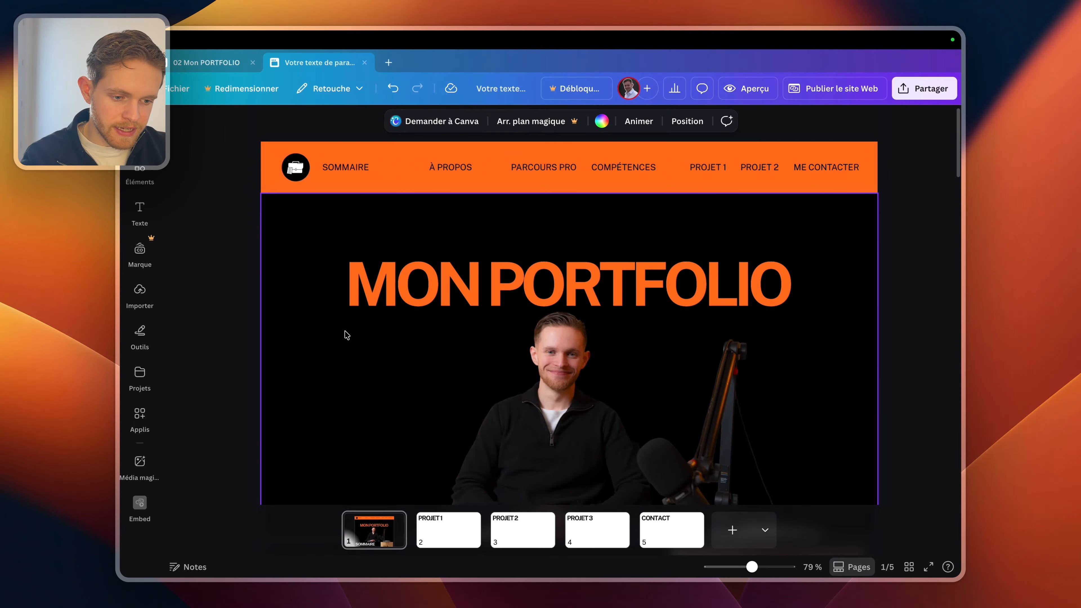
{"action": "left_click", "coordinate": [464, 169]}
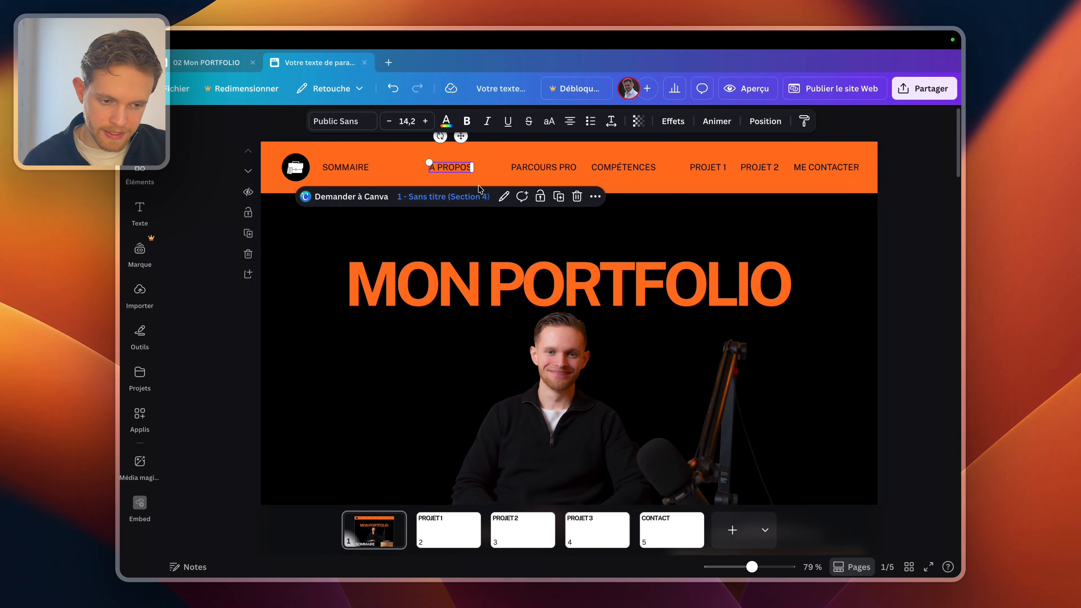
{"action": "scroll", "coordinate": [497, 370], "scroll_direction": "down", "scroll_amount": 10}
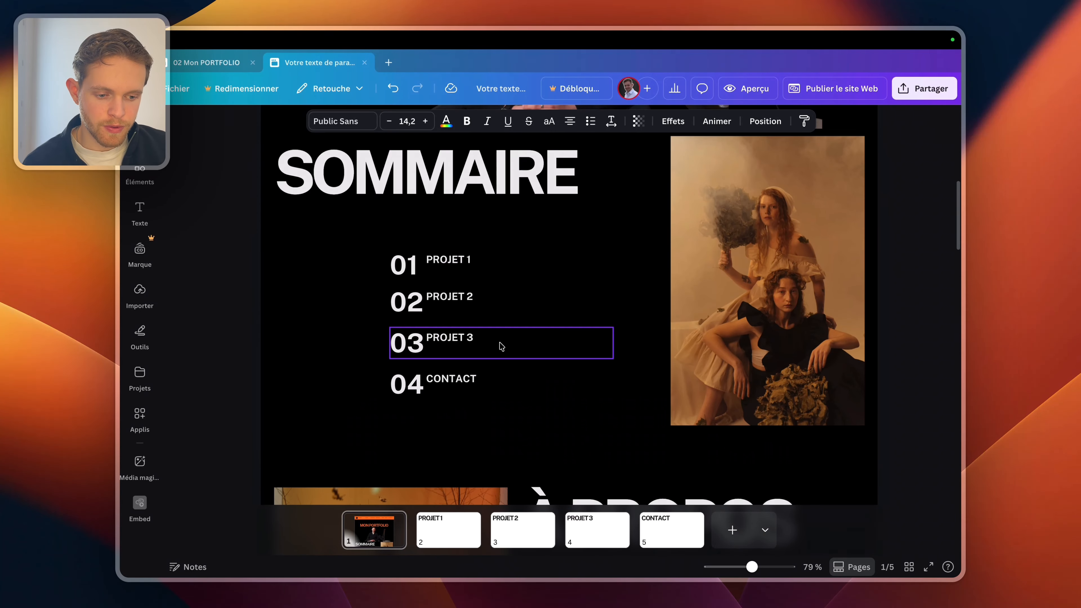
{"action": "scroll", "coordinate": [499, 343], "scroll_direction": "down", "scroll_amount": 5}
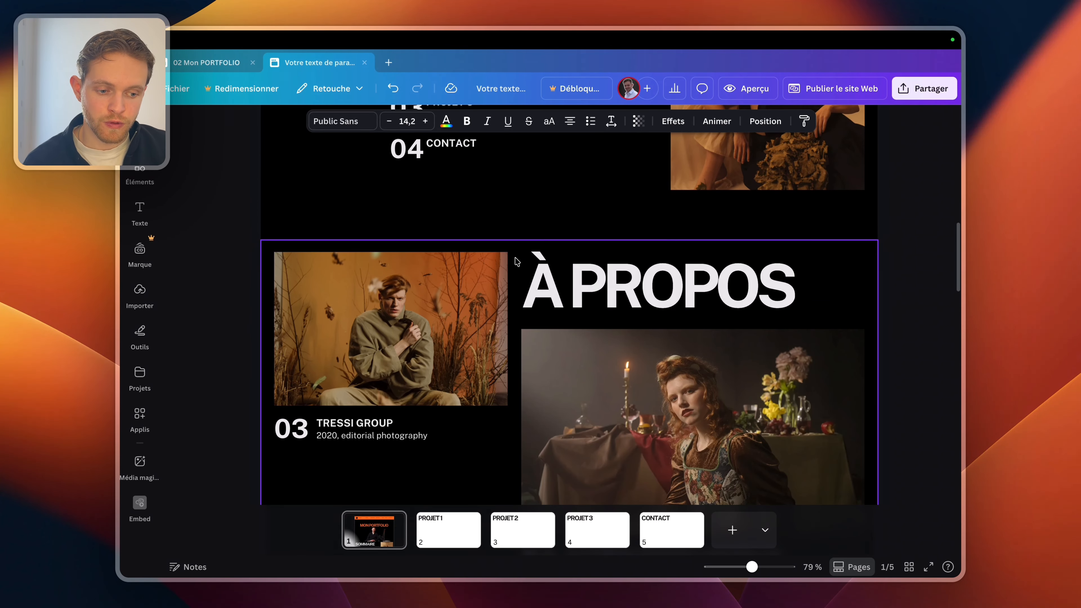
{"action": "left_click", "coordinate": [380, 480]}
{"action": "left_click", "coordinate": [357, 533]}
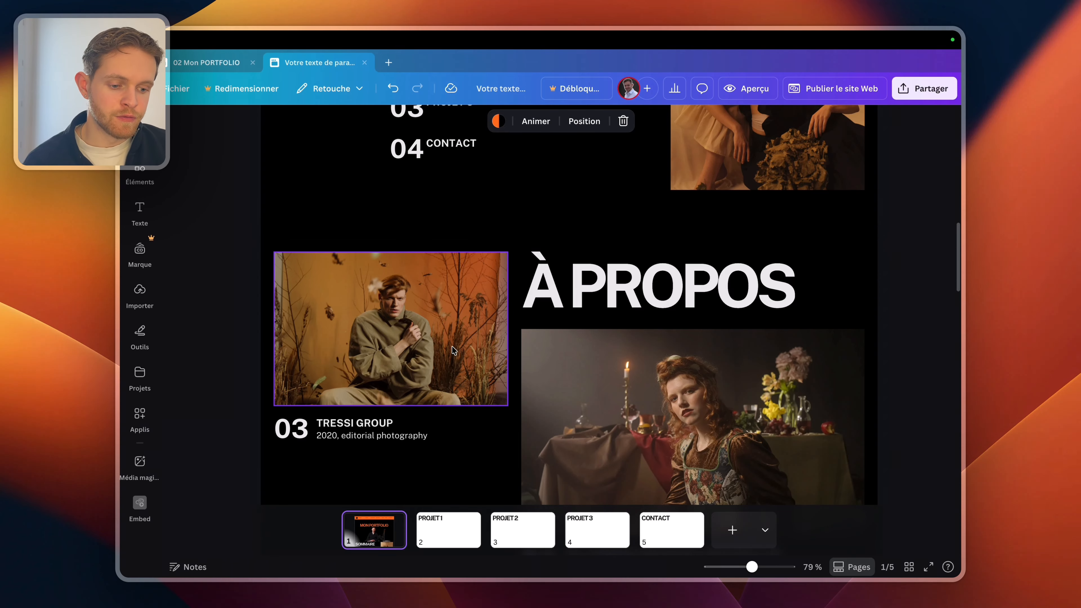
{"action": "scroll", "coordinate": [477, 332], "scroll_direction": "up", "scroll_amount": 15}
{"action": "scroll", "coordinate": [501, 208], "scroll_direction": "down", "scroll_amount": 1}
{"action": "scroll", "coordinate": [501, 208], "scroll_direction": "down", "scroll_amount": 6}
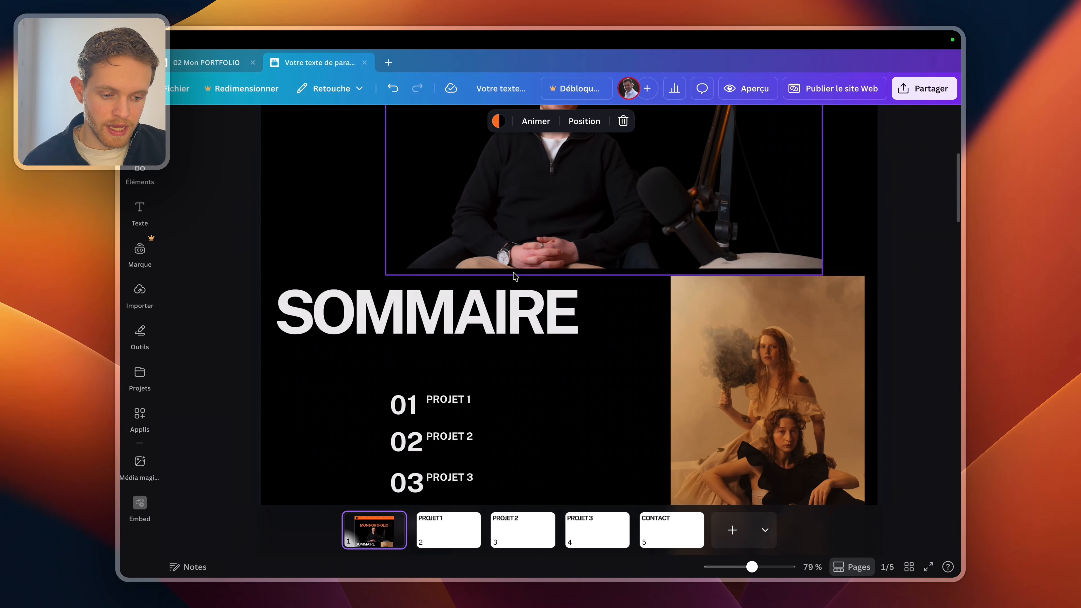
- Compare the entries of the "SOMMAIRE" list with the separate "PROJET 1" page, ending back on the first page
{"action": "left_click", "coordinate": [440, 379]}
{"action": "left_click", "coordinate": [440, 378]}
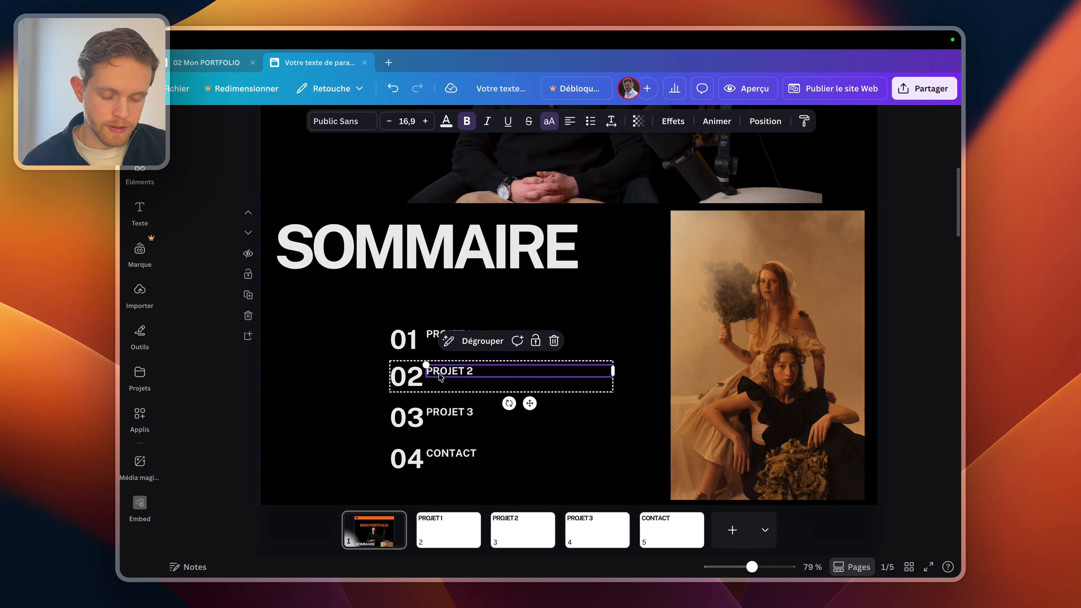
{"action": "left_click", "coordinate": [445, 536]}
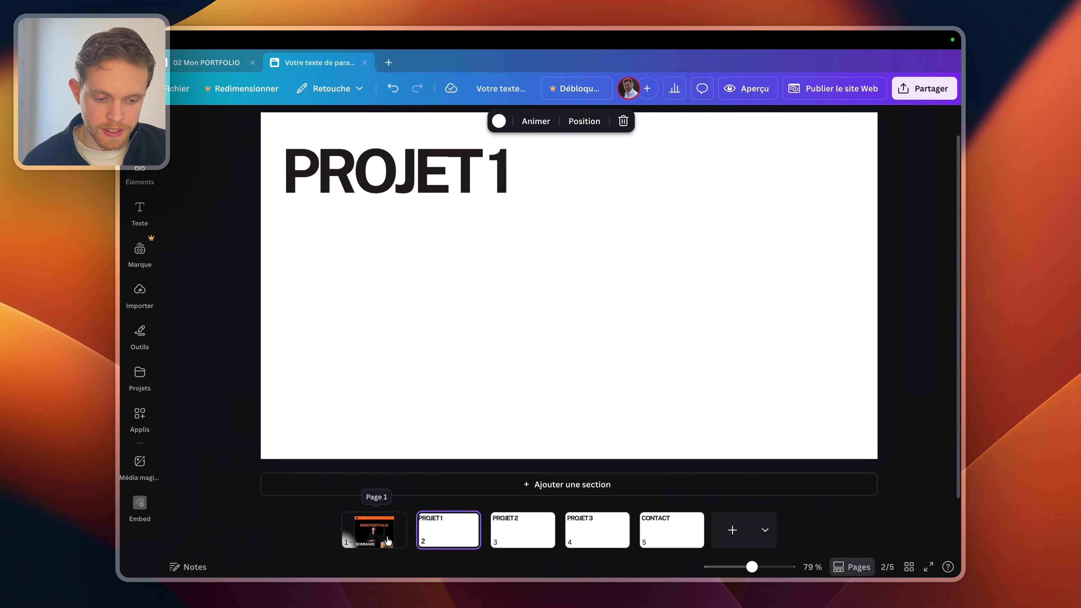
{"action": "left_click", "coordinate": [377, 532]}
{"action": "left_click", "coordinate": [461, 327]}
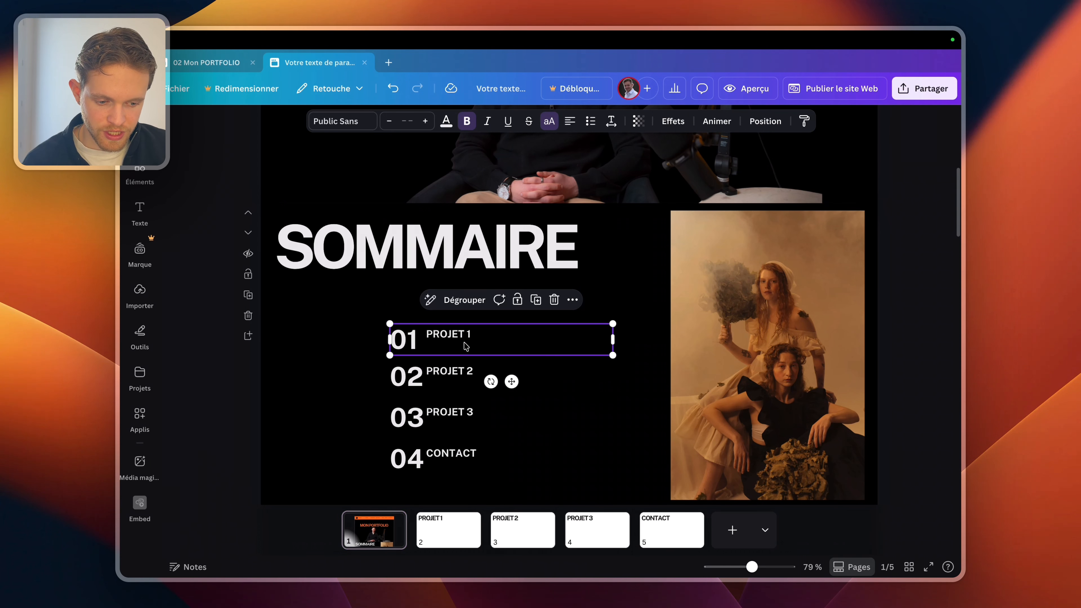
{"action": "left_click", "coordinate": [449, 520]}
{"action": "left_click", "coordinate": [506, 316]}
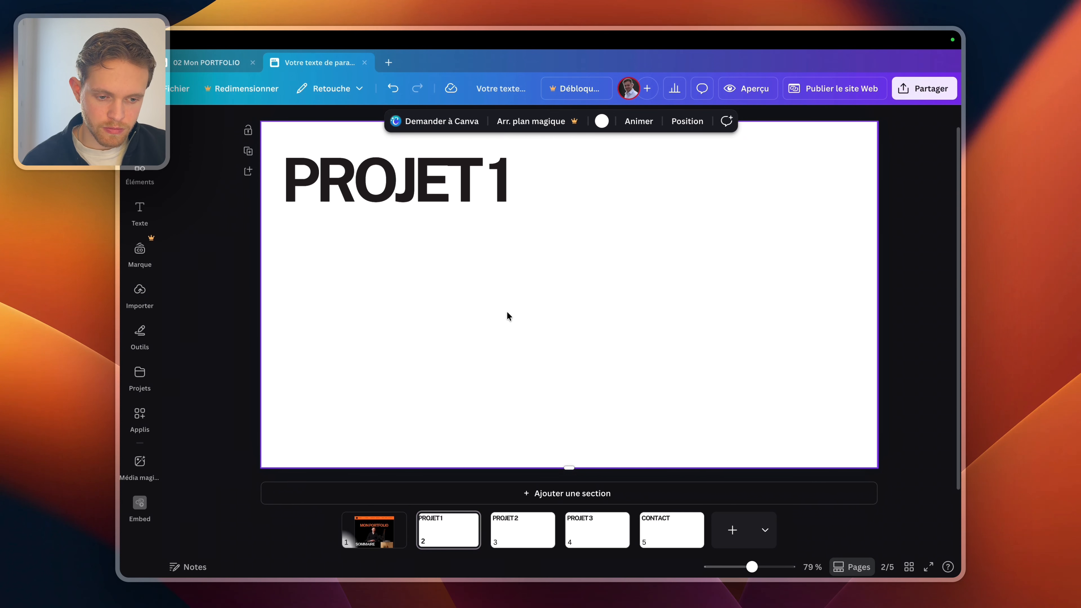
{"action": "left_click", "coordinate": [376, 529]}
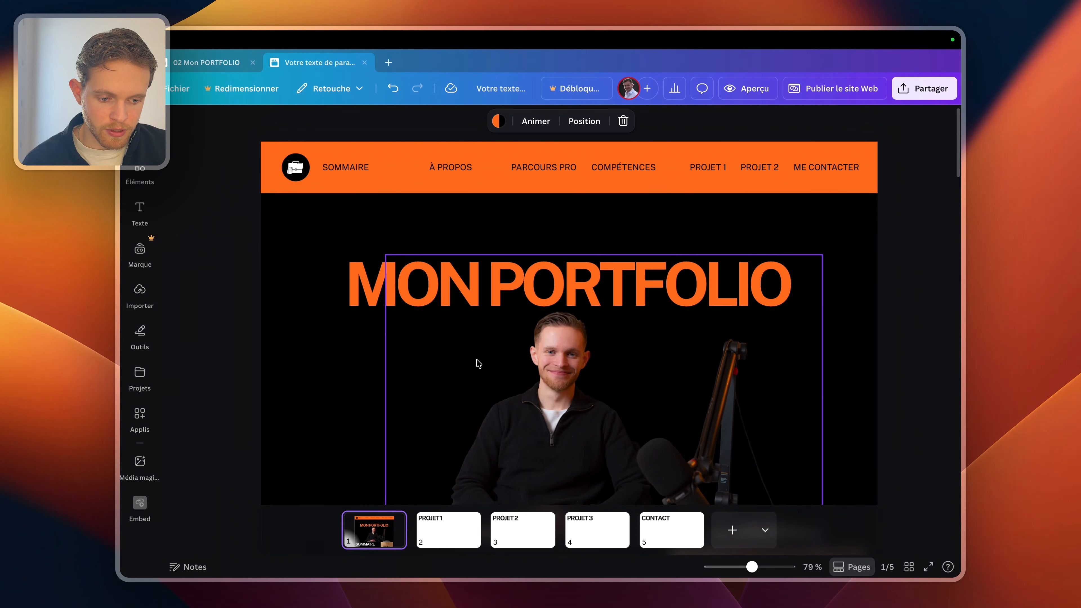
- Ungroup the number and title of the "01 PROJET 1" entry in the "SOMMAIRE" list
{"action": "scroll", "coordinate": [473, 367], "scroll_direction": "down", "scroll_amount": 5}
{"action": "scroll", "coordinate": [476, 362], "scroll_direction": "down", "scroll_amount": 3}
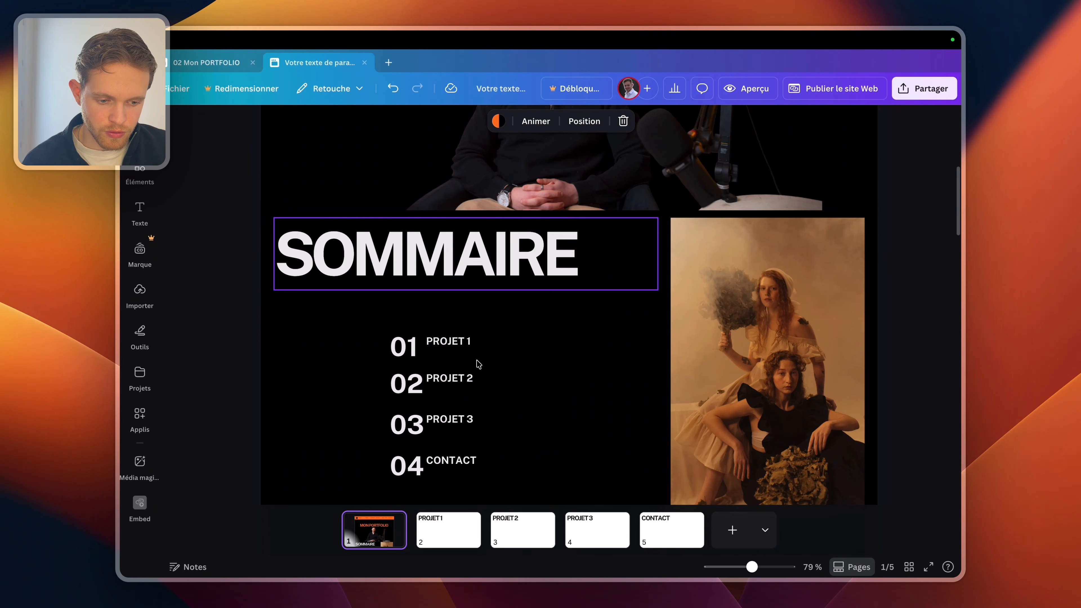
{"action": "left_click", "coordinate": [464, 350]}
{"action": "left_click", "coordinate": [463, 345]}
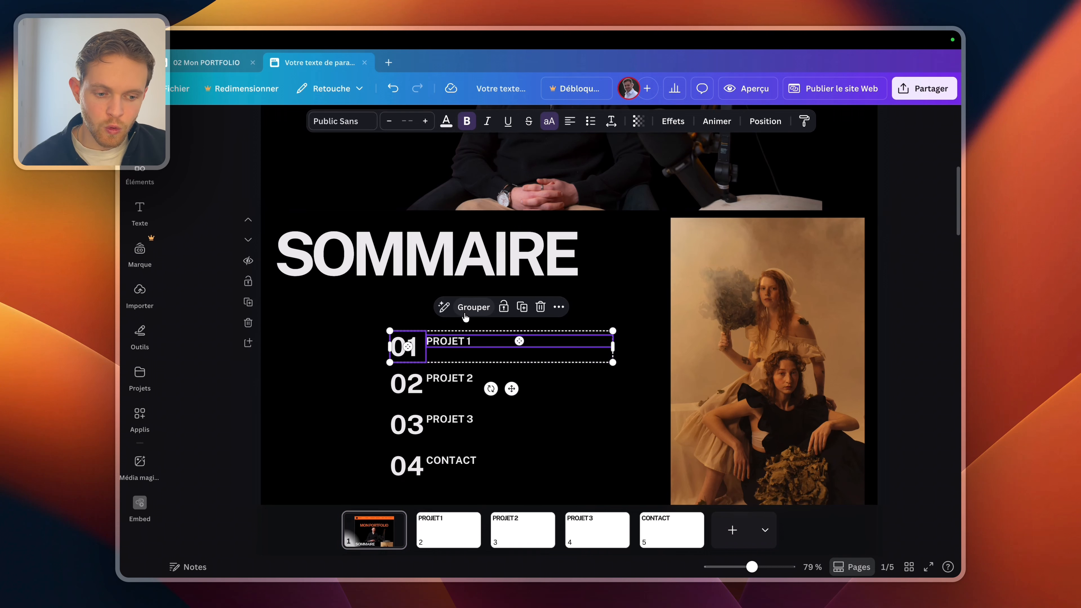
{"action": "left_click", "coordinate": [395, 297]}
- Link the "PROJET 1" title in the "SOMMAIRE" list to the page "2 - Sans titre" and remove the text's underline
{"action": "left_click", "coordinate": [450, 338]}
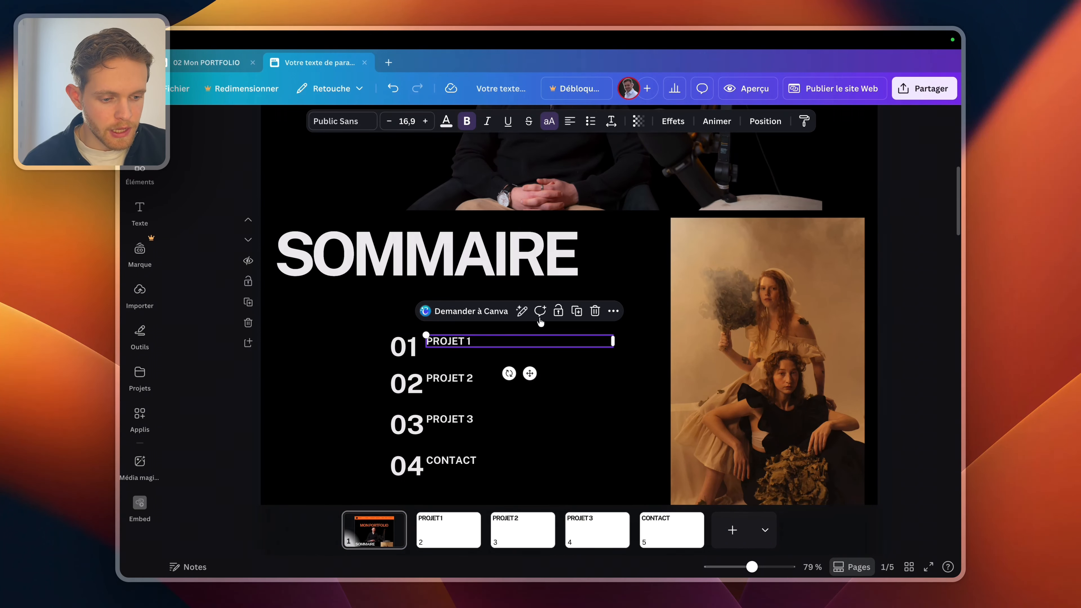
{"action": "left_click", "coordinate": [612, 312]}
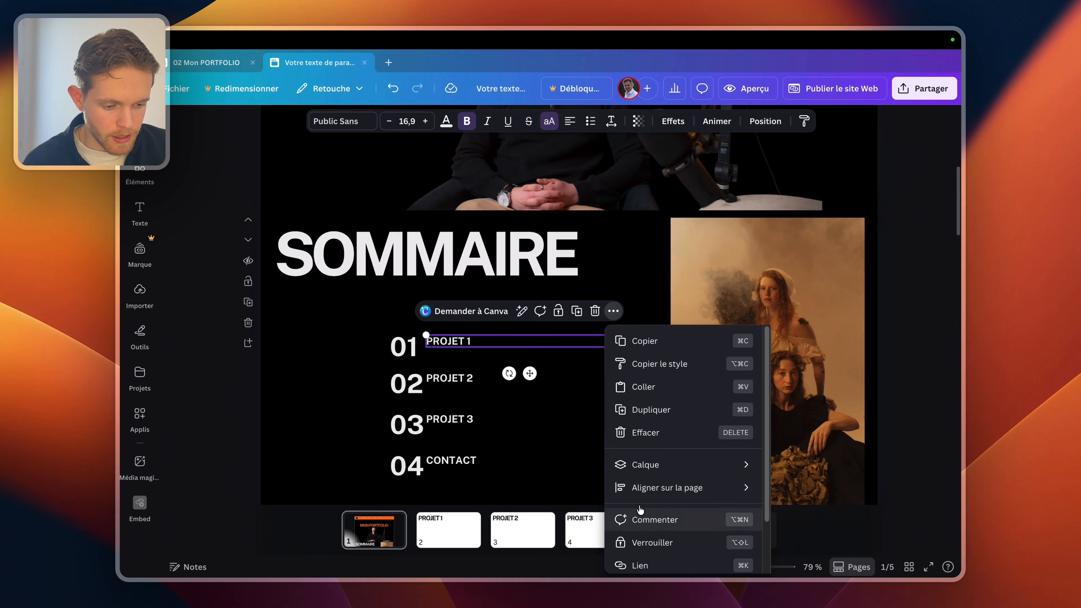
{"action": "left_click", "coordinate": [658, 551]}
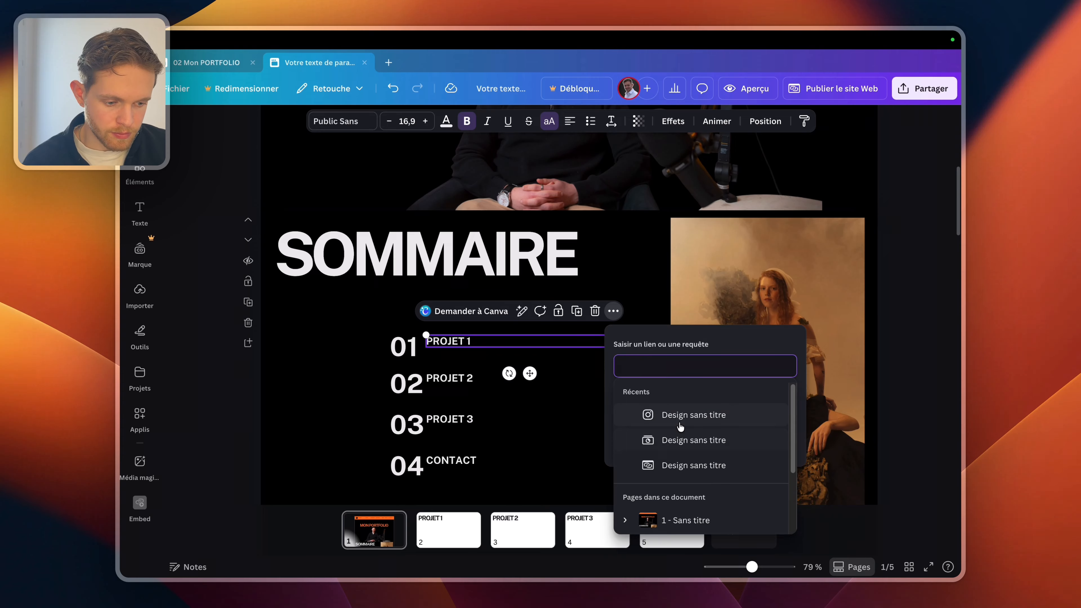
{"action": "scroll", "coordinate": [656, 477], "scroll_direction": "down", "scroll_amount": 4}
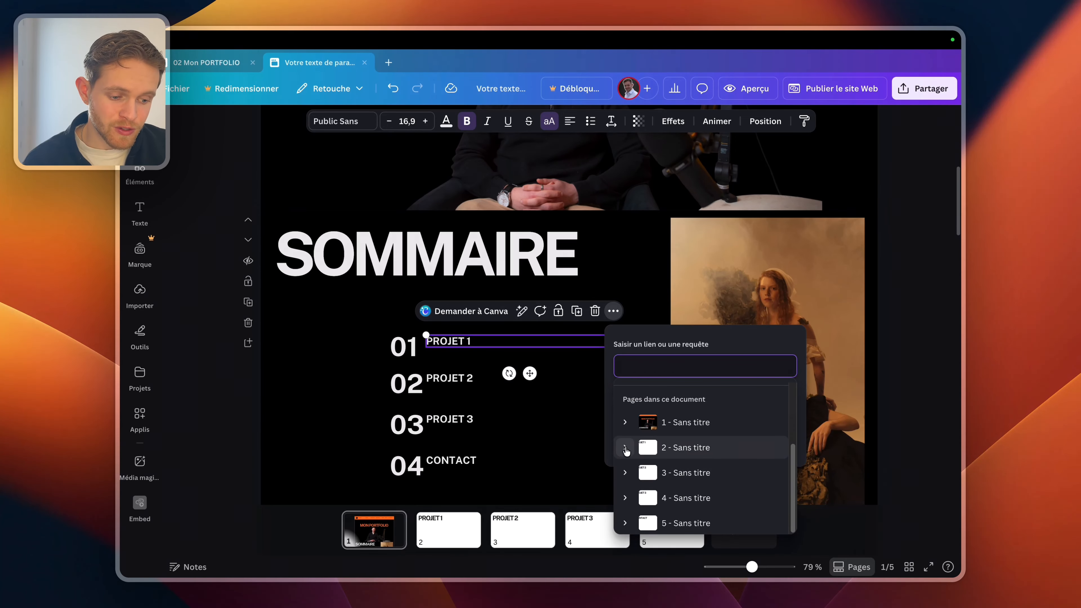
{"action": "left_click", "coordinate": [625, 447]}
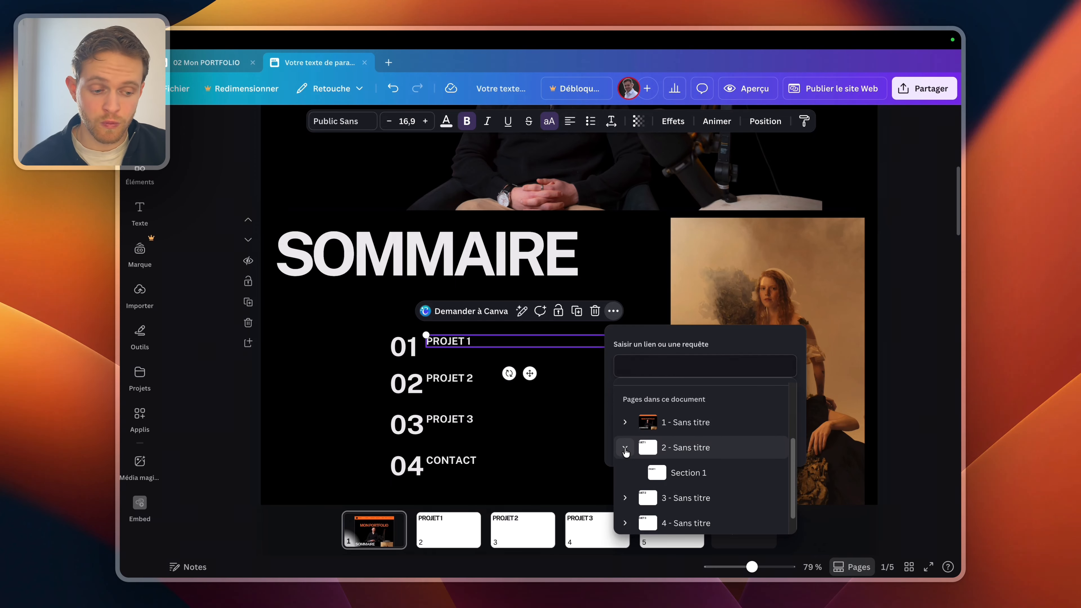
{"action": "left_click", "coordinate": [625, 448]}
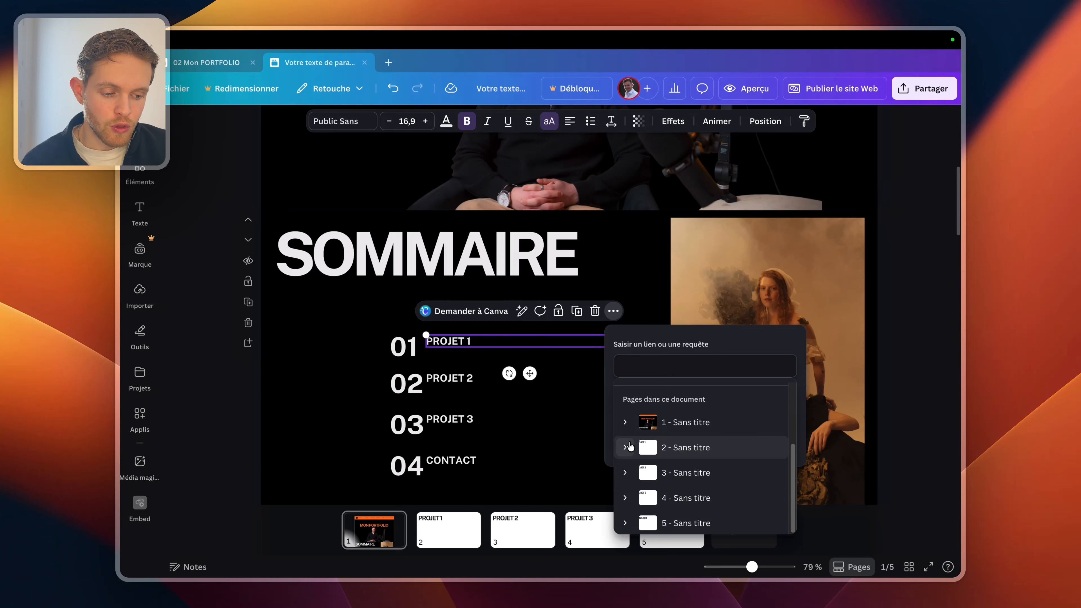
{"action": "left_click", "coordinate": [664, 451]}
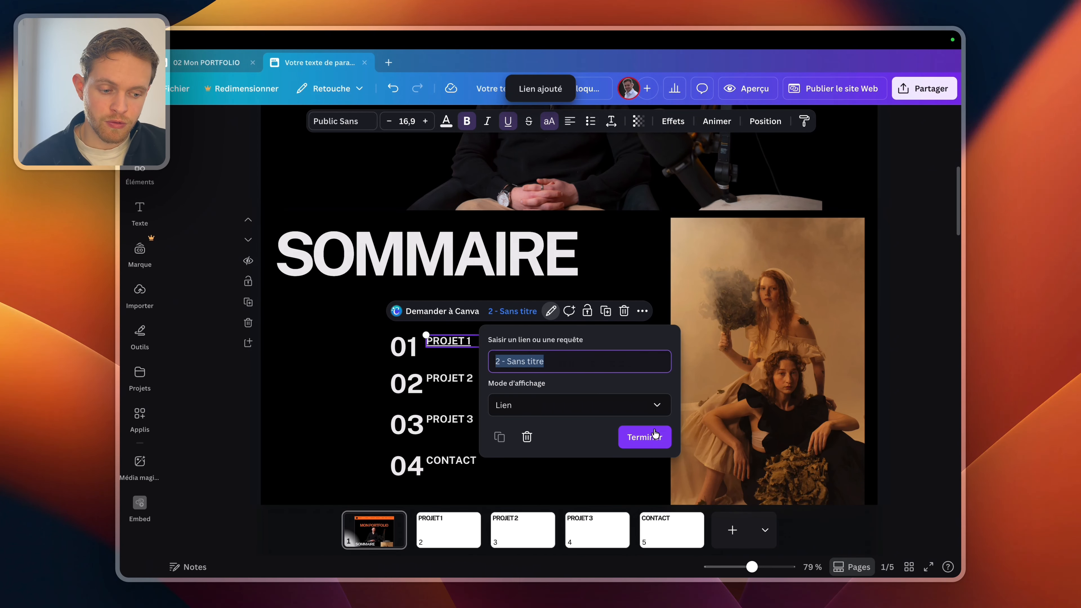
{"action": "left_click", "coordinate": [644, 439]}
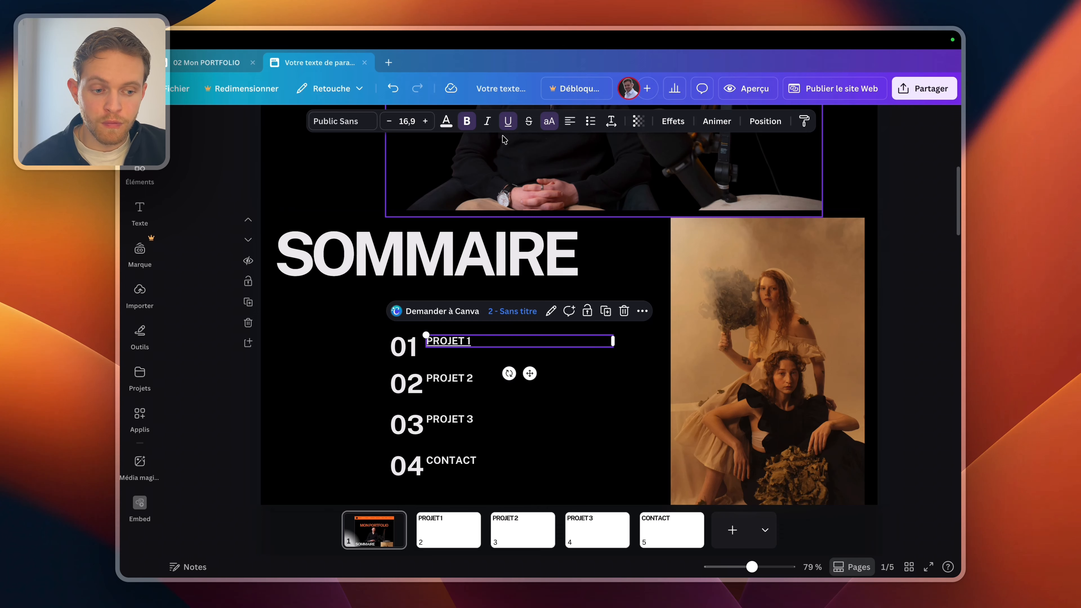
{"action": "left_click", "coordinate": [350, 340]}
- Preview the website, test the "PROJET 1" link and the Page 1 and Page 2 navigation, and return to the editor's home page header
{"action": "left_click", "coordinate": [749, 88]}
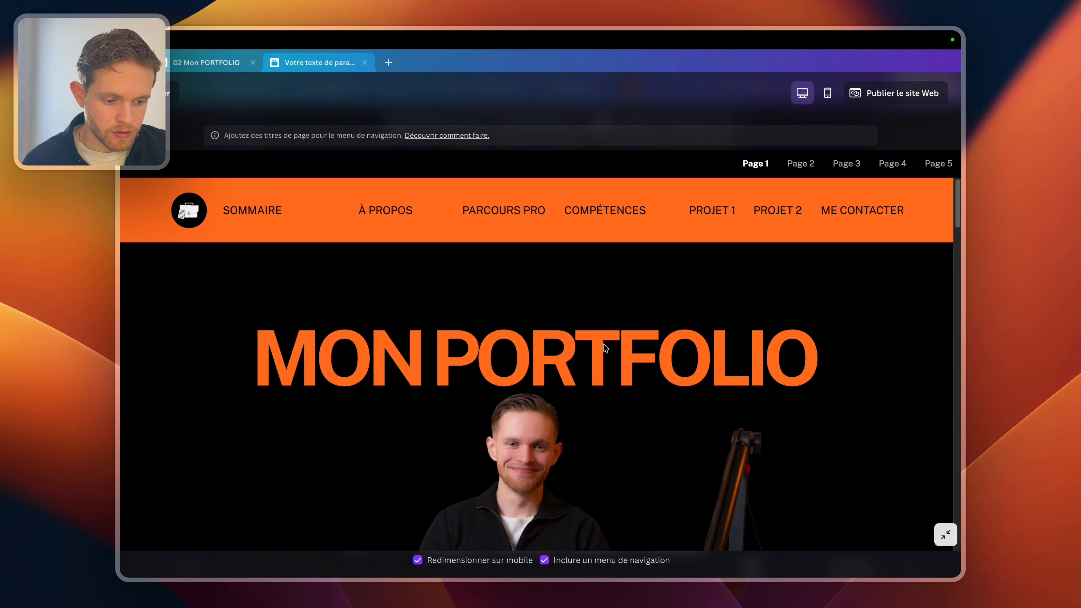
{"action": "scroll", "coordinate": [605, 349], "scroll_direction": "down", "scroll_amount": 10}
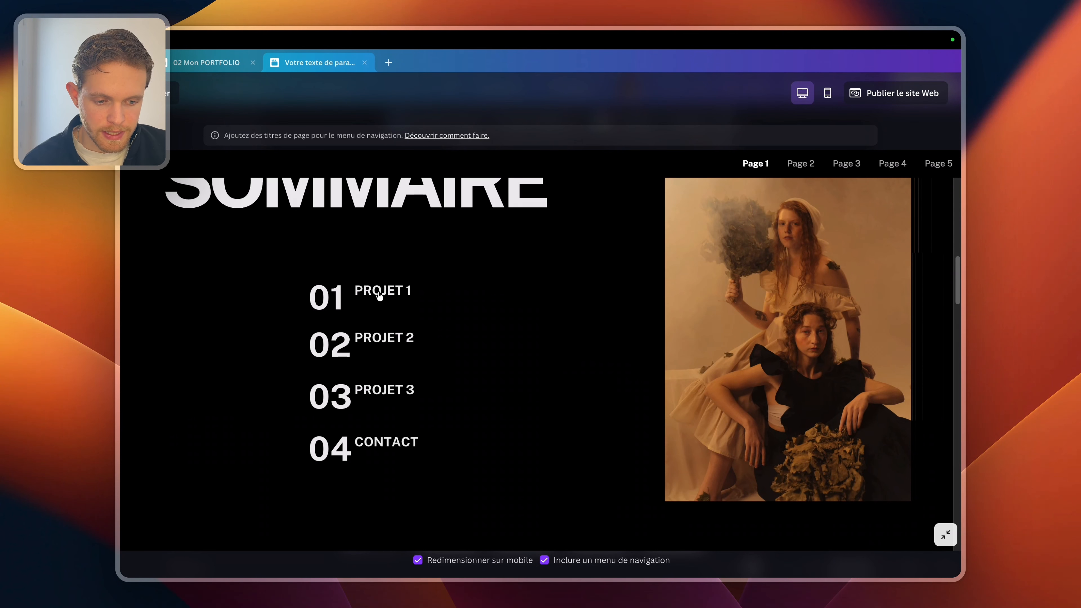
{"action": "left_click", "coordinate": [392, 292]}
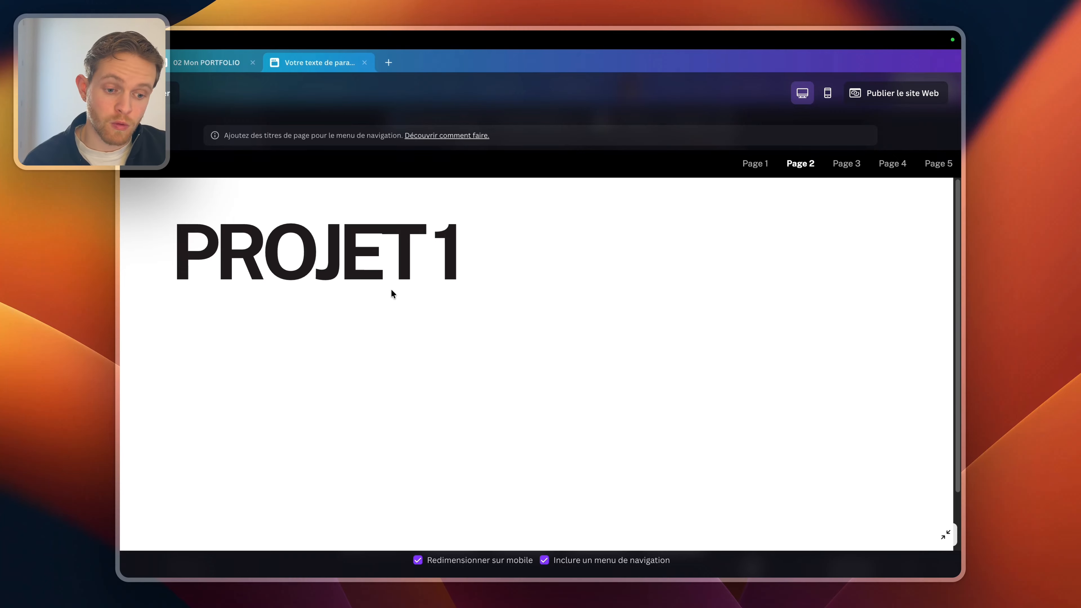
{"action": "scroll", "coordinate": [391, 290], "scroll_direction": "down", "scroll_amount": 2}
{"action": "scroll", "coordinate": [394, 295], "scroll_direction": "up", "scroll_amount": 2}
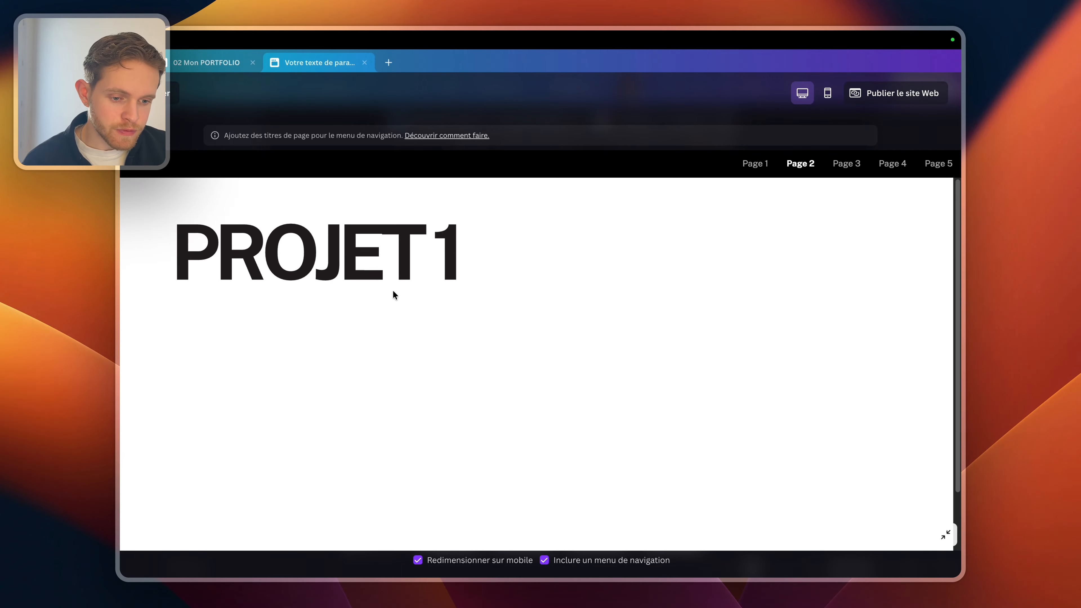
{"action": "scroll", "coordinate": [428, 265], "scroll_direction": "down", "scroll_amount": 2}
{"action": "scroll", "coordinate": [369, 209], "scroll_direction": "up", "scroll_amount": 2}
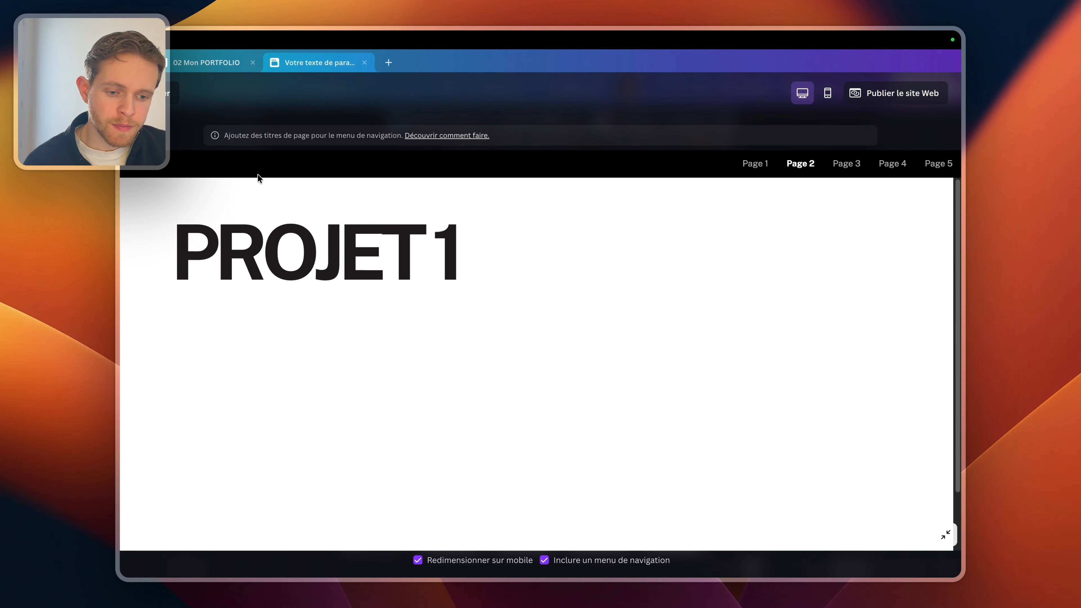
{"action": "left_click", "coordinate": [750, 167]}
{"action": "left_click", "coordinate": [802, 165]}
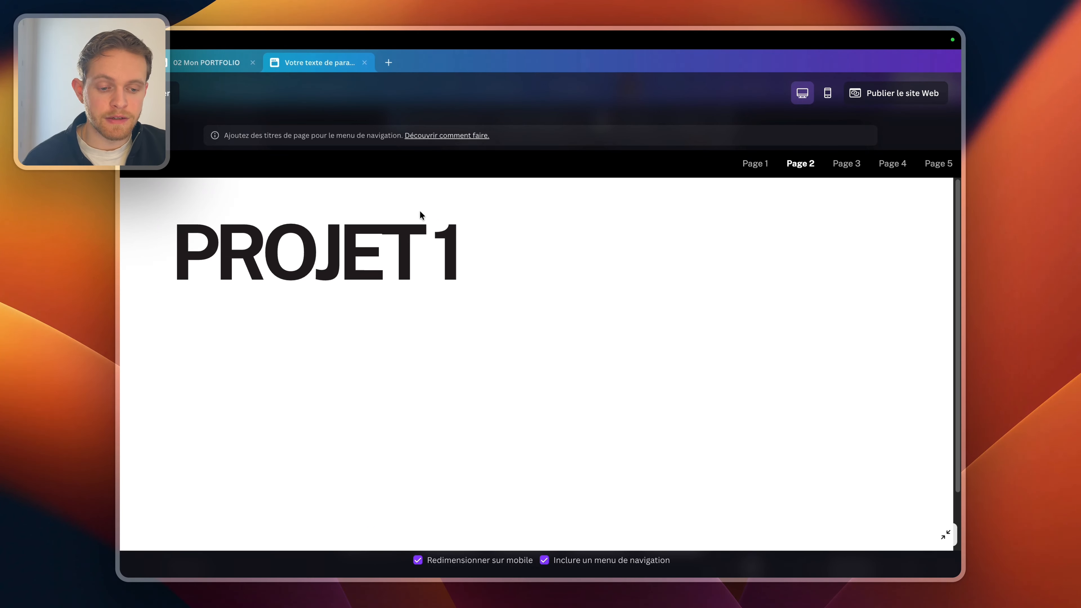
{"action": "left_click", "coordinate": [172, 94]}
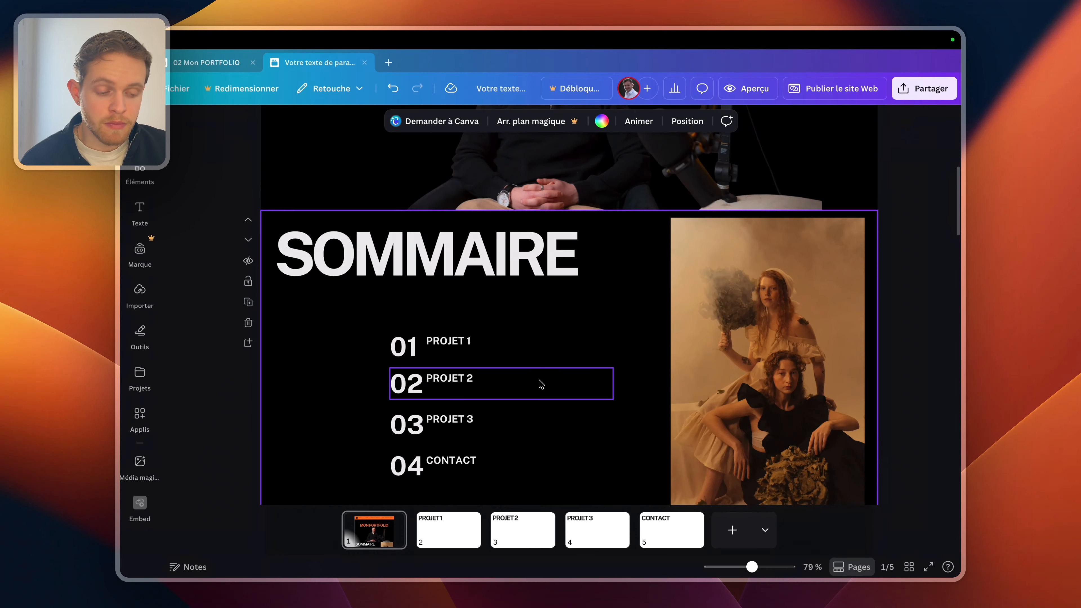
{"action": "scroll", "coordinate": [539, 376], "scroll_direction": "up", "scroll_amount": 5}
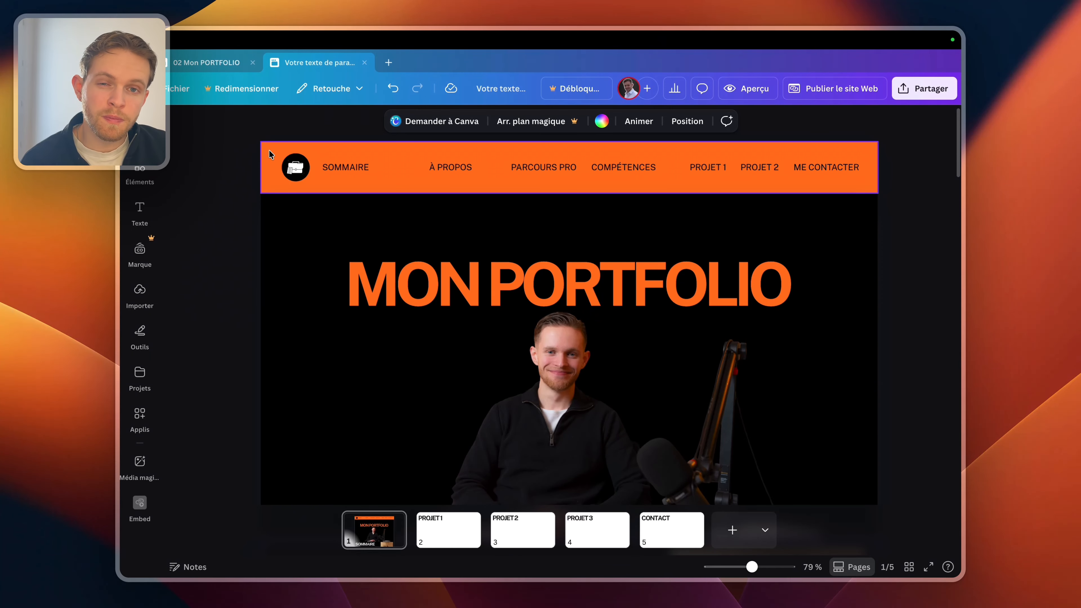
{"action": "left_click", "coordinate": [460, 181]}
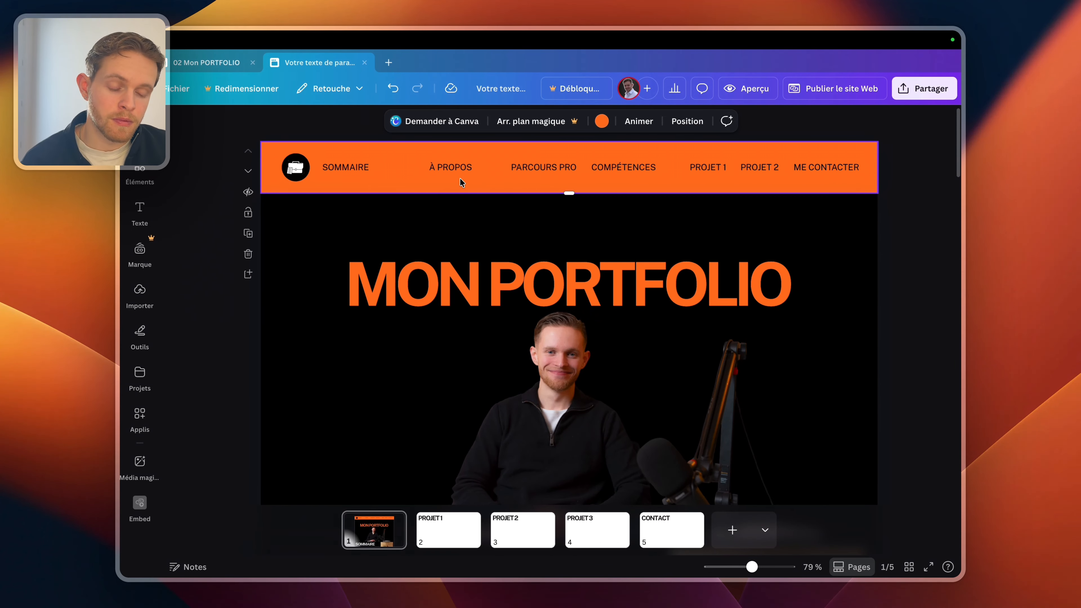
{"action": "left_click_drag", "start_coordinate": [280, 150], "coordinate": [829, 178]}
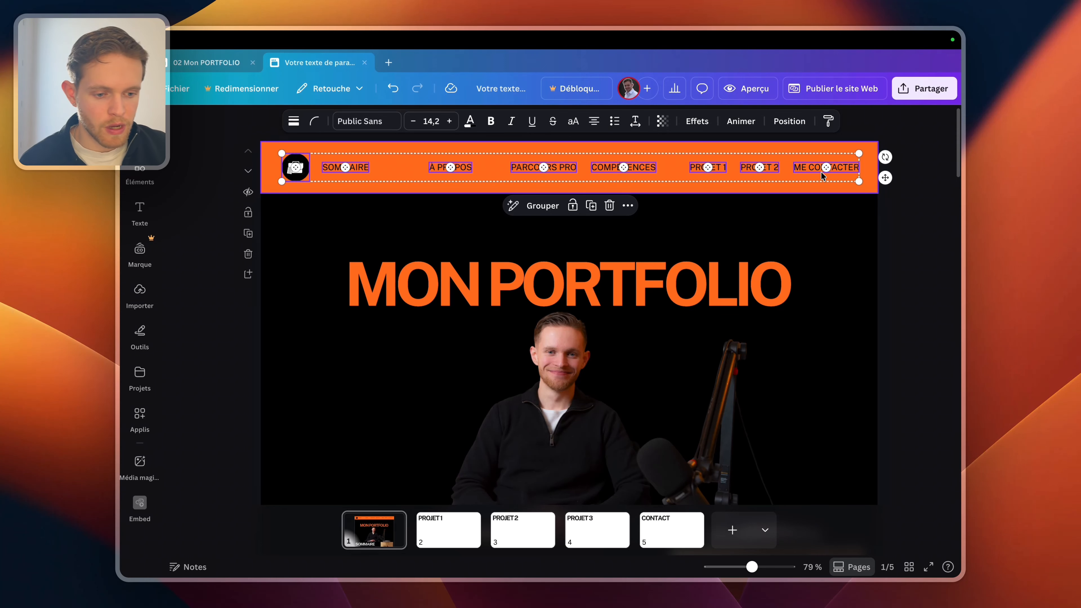
{"action": "left_click", "coordinate": [415, 191]}
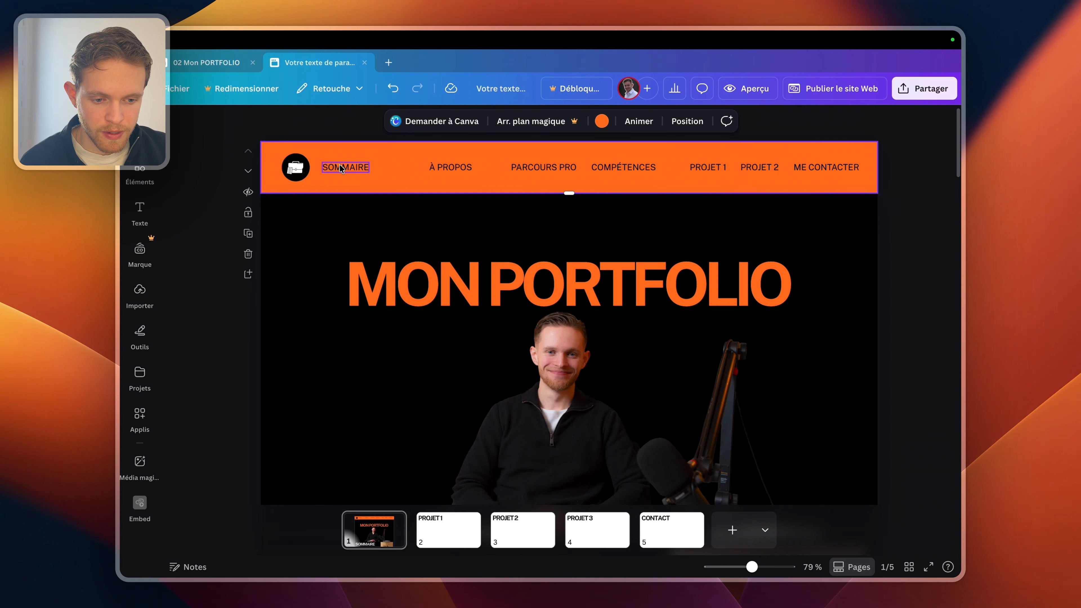
- Link the "SOMMAIRE" item in the home page's navigation bar to Section 3 of the page "1 - Sans titre"
{"action": "left_click", "coordinate": [341, 168]}
{"action": "left_click", "coordinate": [439, 196]}
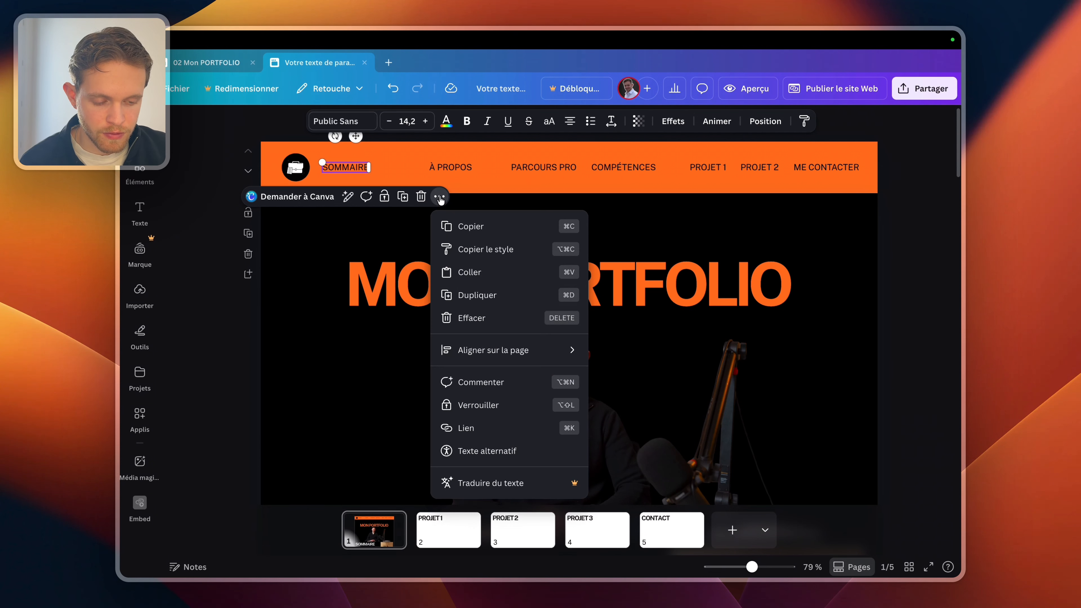
{"action": "left_click", "coordinate": [504, 427]}
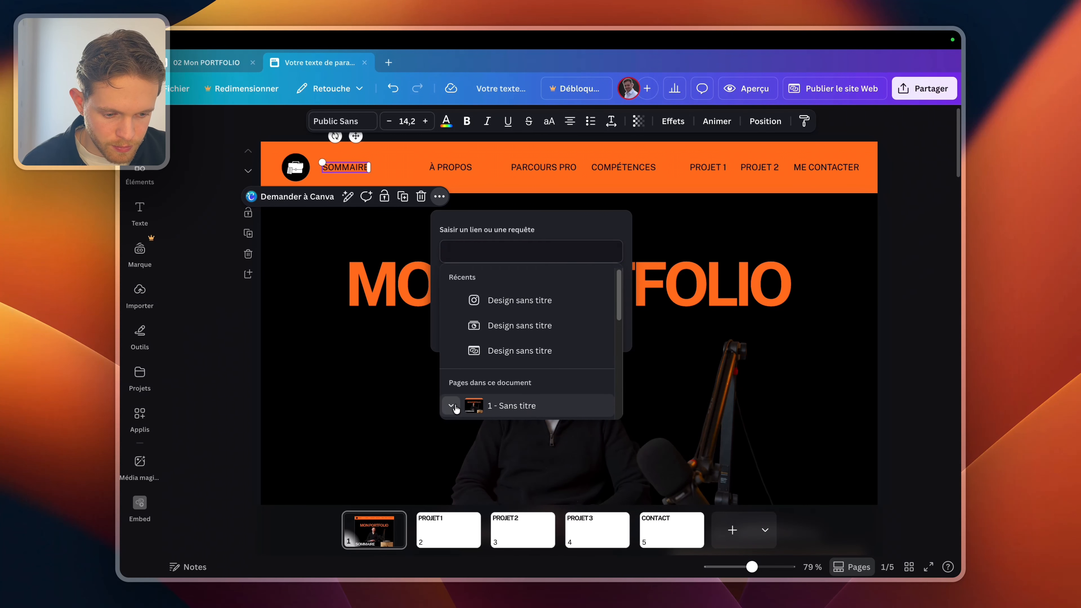
{"action": "left_click", "coordinate": [512, 402]}
{"action": "scroll", "coordinate": [512, 392], "scroll_direction": "down", "scroll_amount": 3}
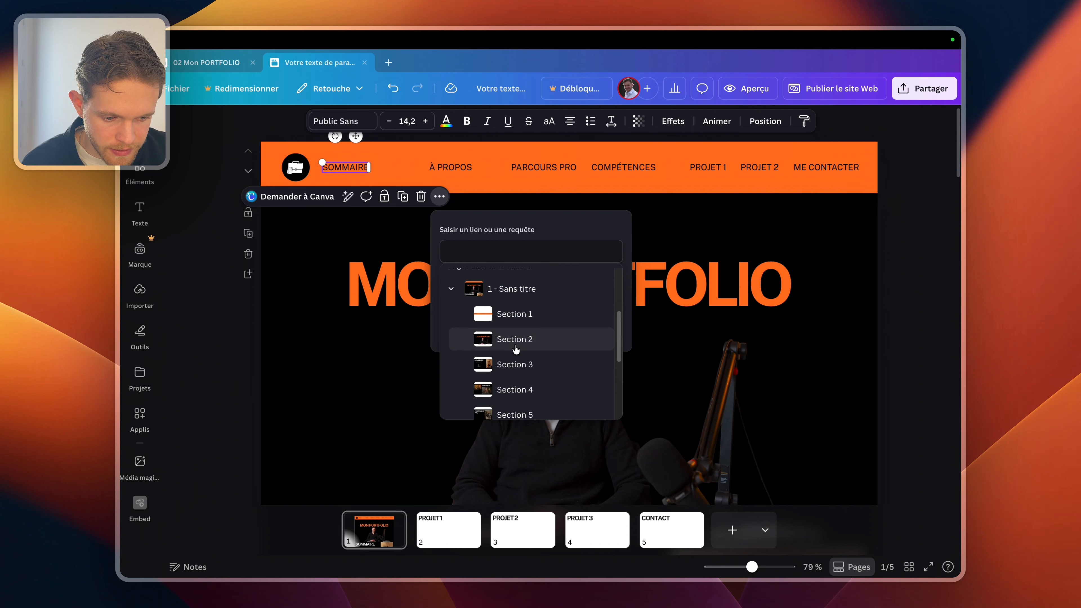
{"action": "left_click", "coordinate": [517, 364]}
{"action": "left_click", "coordinate": [509, 321]}
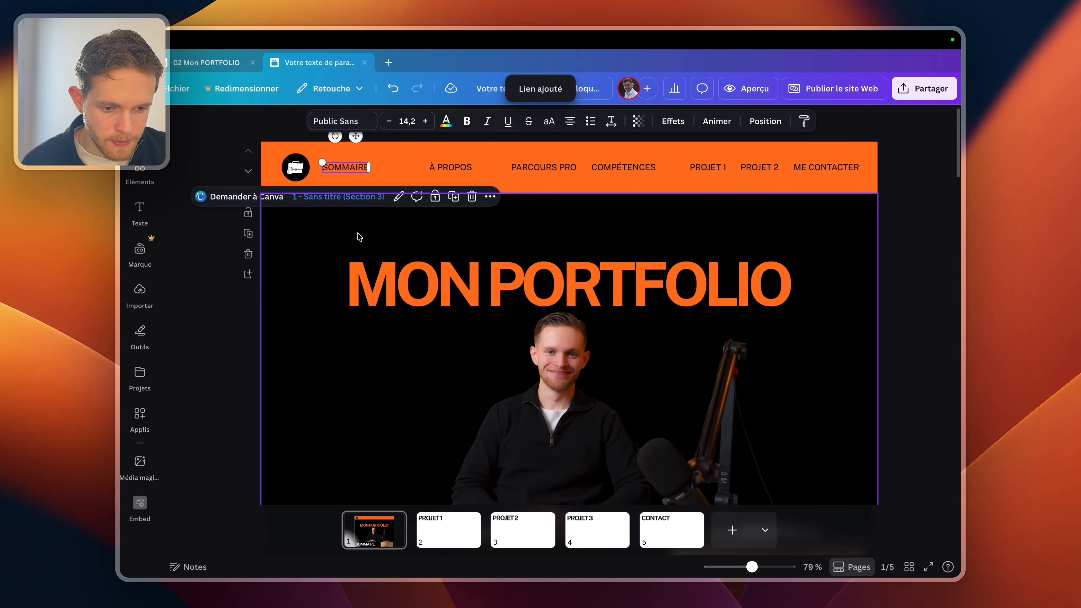
{"action": "left_click", "coordinate": [277, 240]}
- Select the logo and all links in the home page's navigation bar, switch to the "PROJET 1" page and select its section
{"action": "left_click_drag", "start_coordinate": [276, 147], "coordinate": [818, 185]}
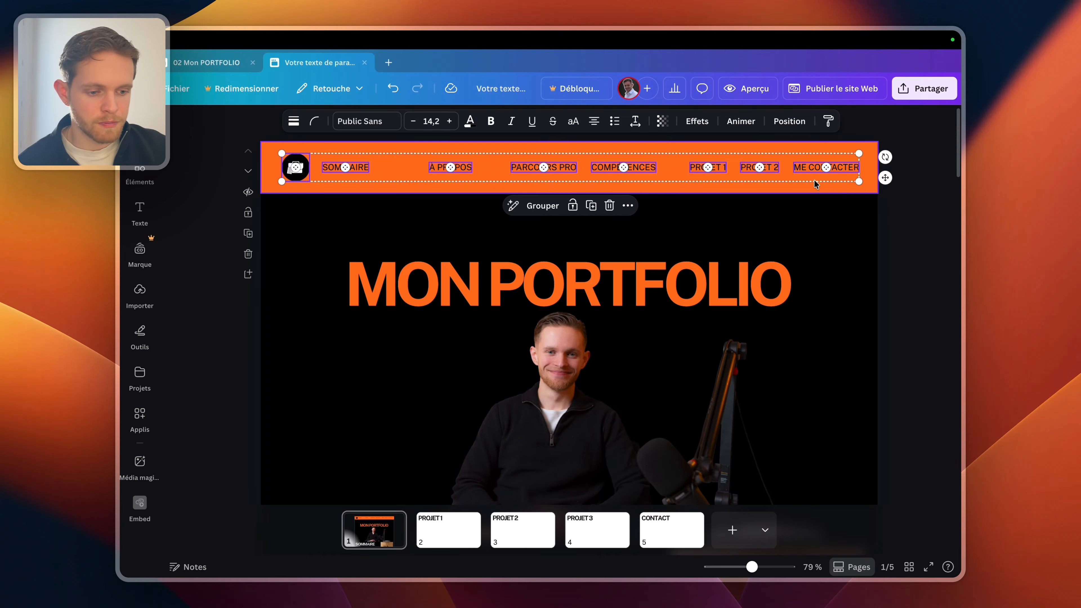
{"action": "left_click", "coordinate": [458, 527]}
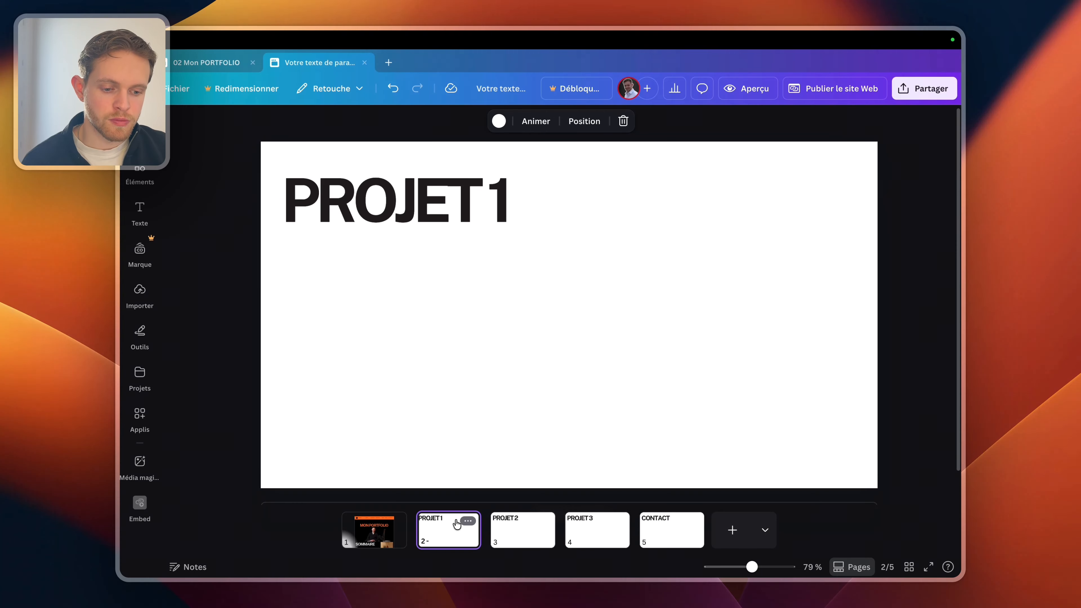
{"action": "left_click", "coordinate": [441, 431]}
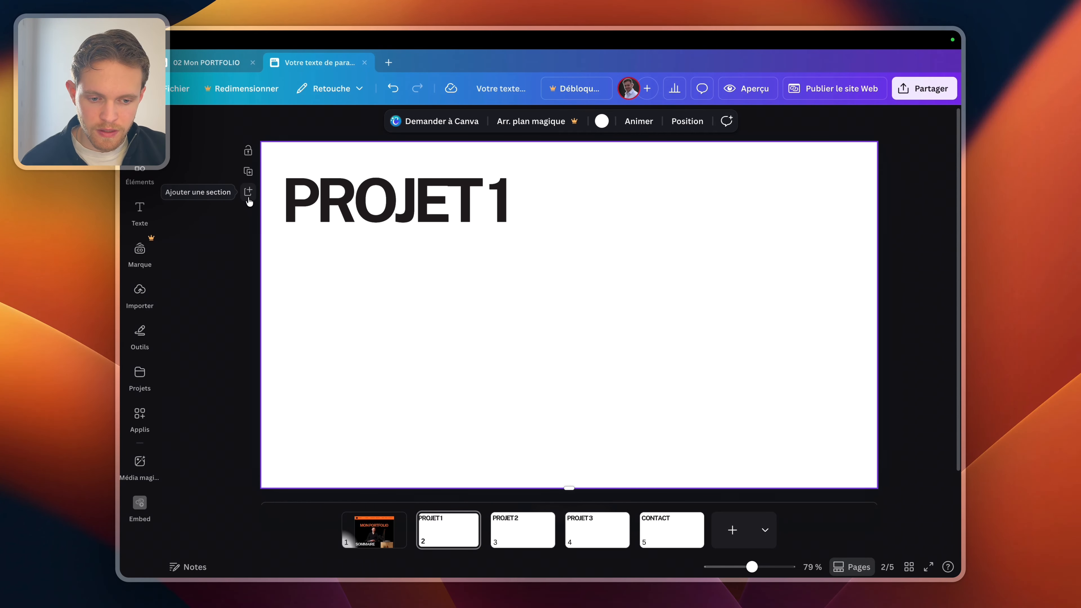
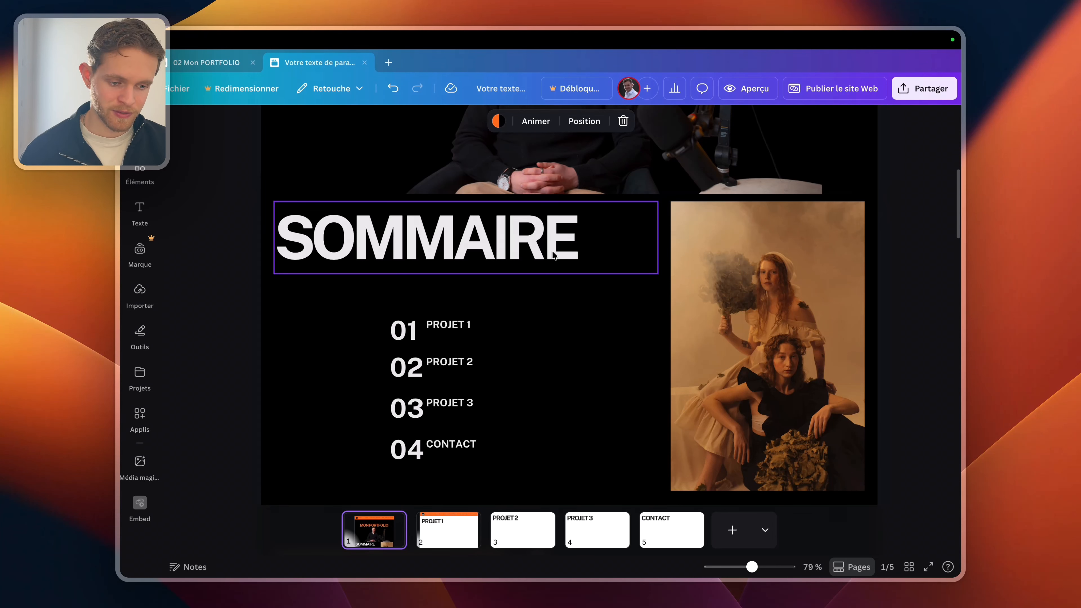
- Link the photo beside "GET IN TOUCH" in the home page's last section to the page "1 - Sans titre"
{"action": "scroll", "coordinate": [553, 254], "scroll_direction": "down", "scroll_amount": 20}
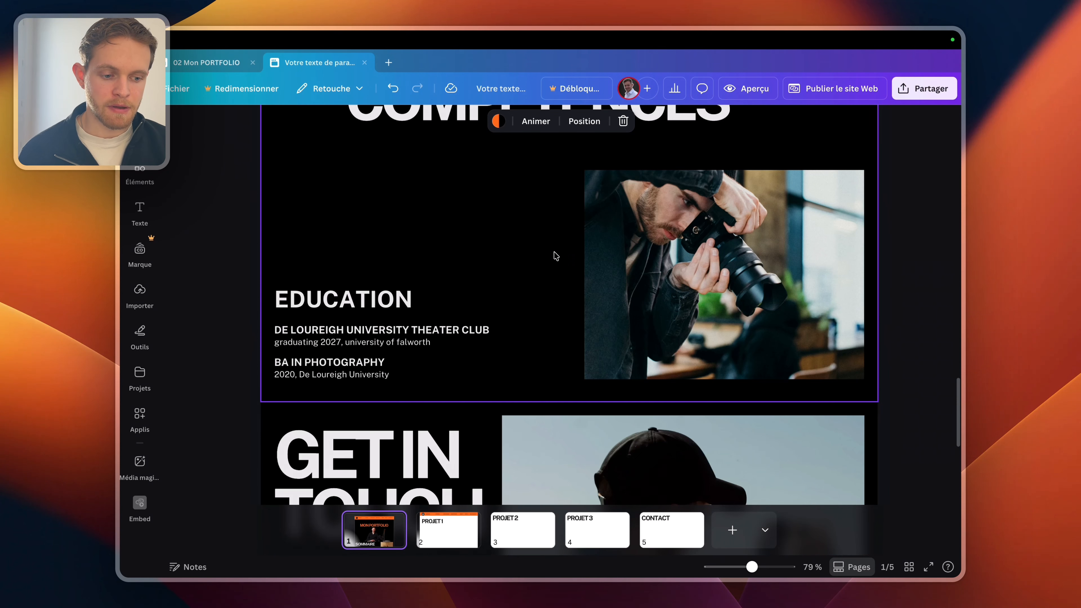
{"action": "scroll", "coordinate": [554, 256], "scroll_direction": "down", "scroll_amount": 5}
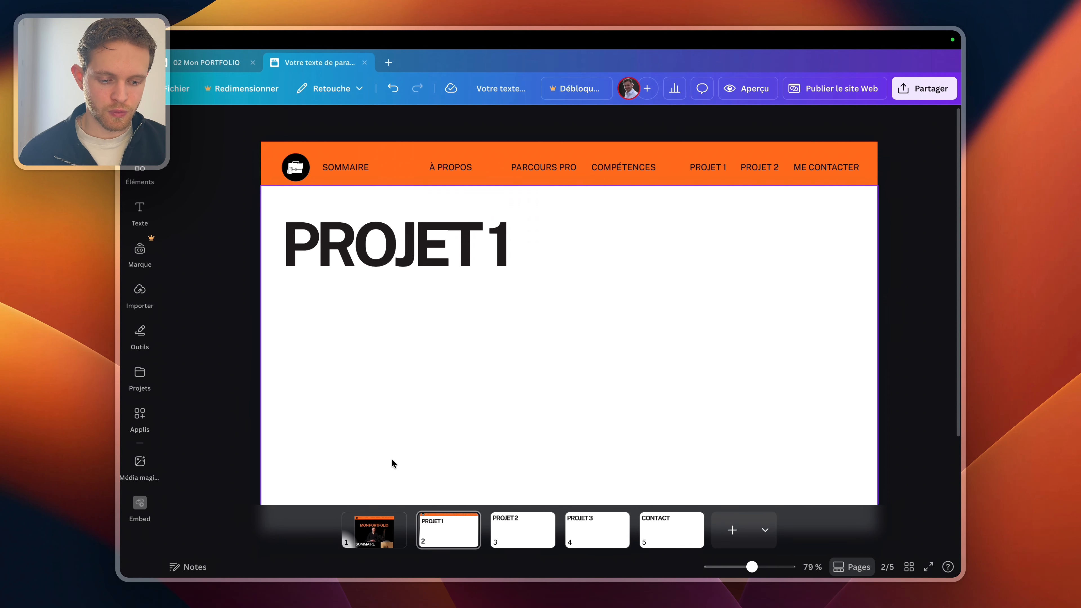
{"action": "left_click", "coordinate": [375, 529]}
{"action": "scroll", "coordinate": [567, 357], "scroll_direction": "down", "scroll_amount": 20}
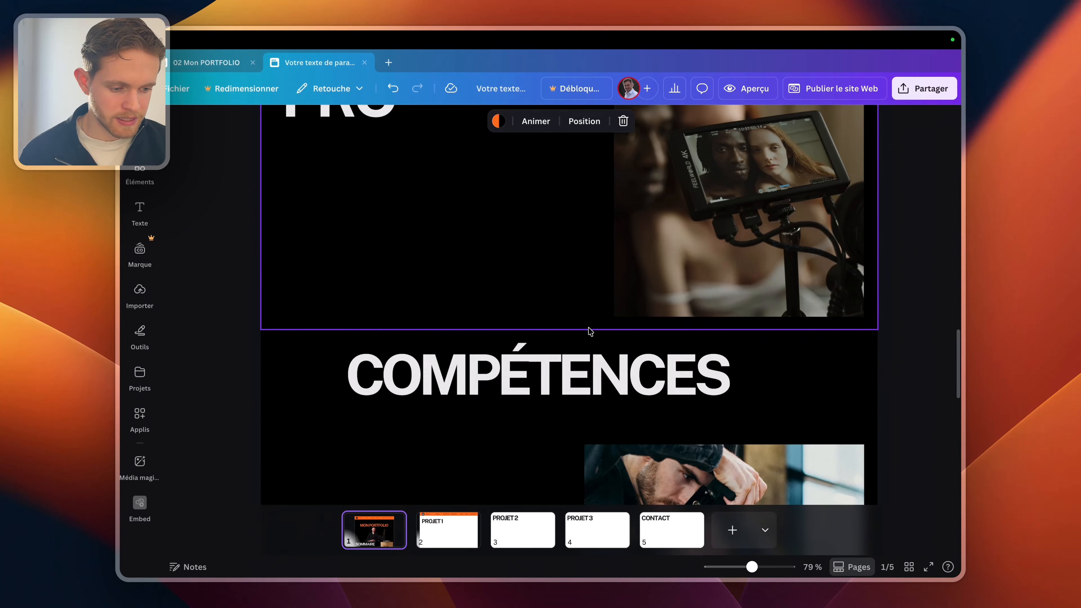
{"action": "scroll", "coordinate": [590, 331], "scroll_direction": "down", "scroll_amount": 3}
{"action": "left_click", "coordinate": [588, 327]}
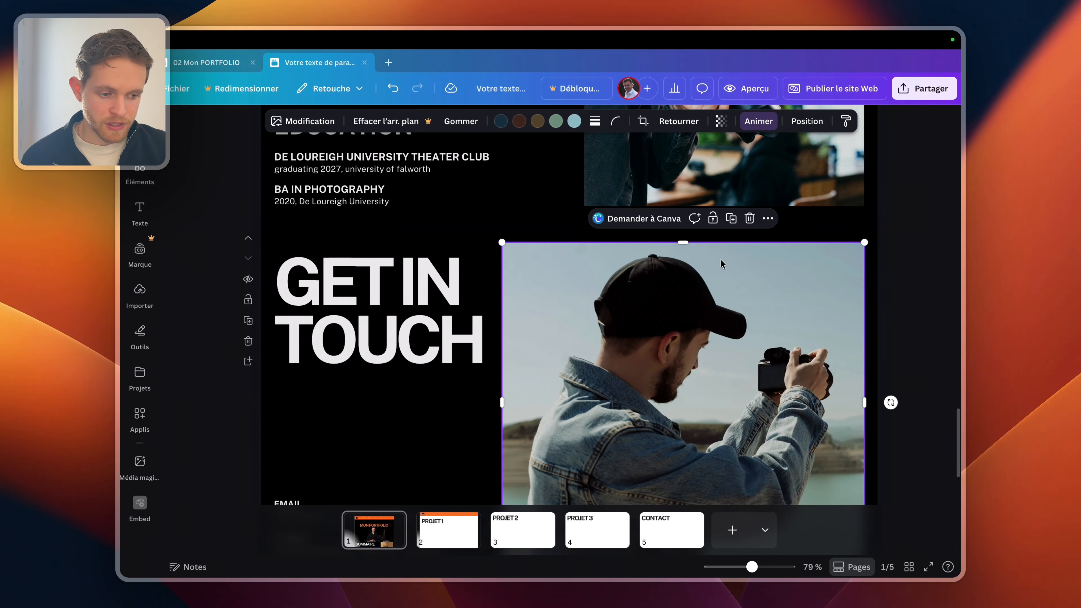
{"action": "left_click", "coordinate": [768, 219]}
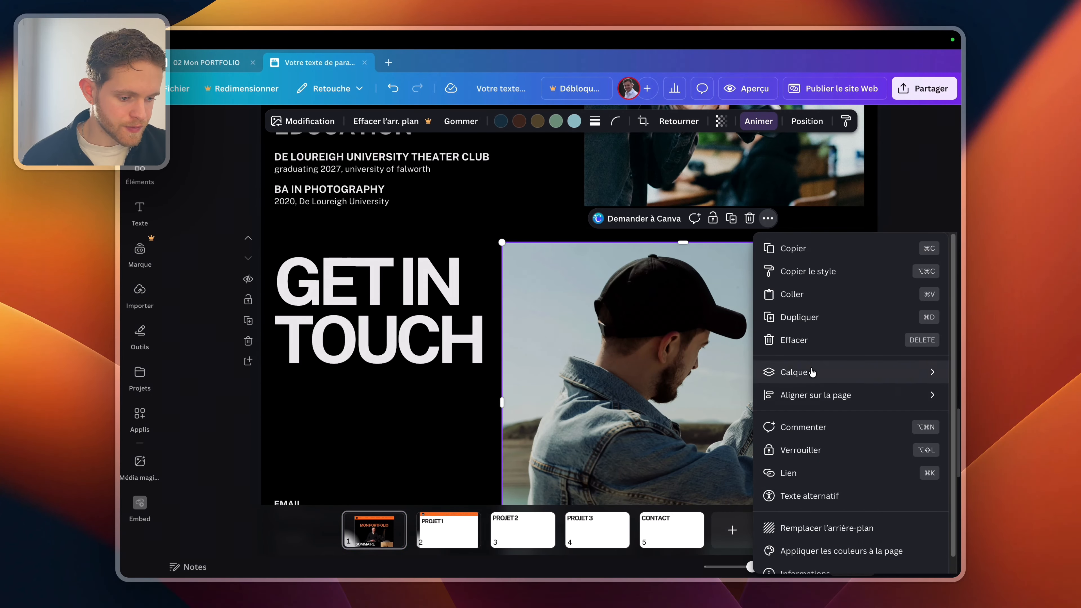
{"action": "left_click", "coordinate": [811, 472]}
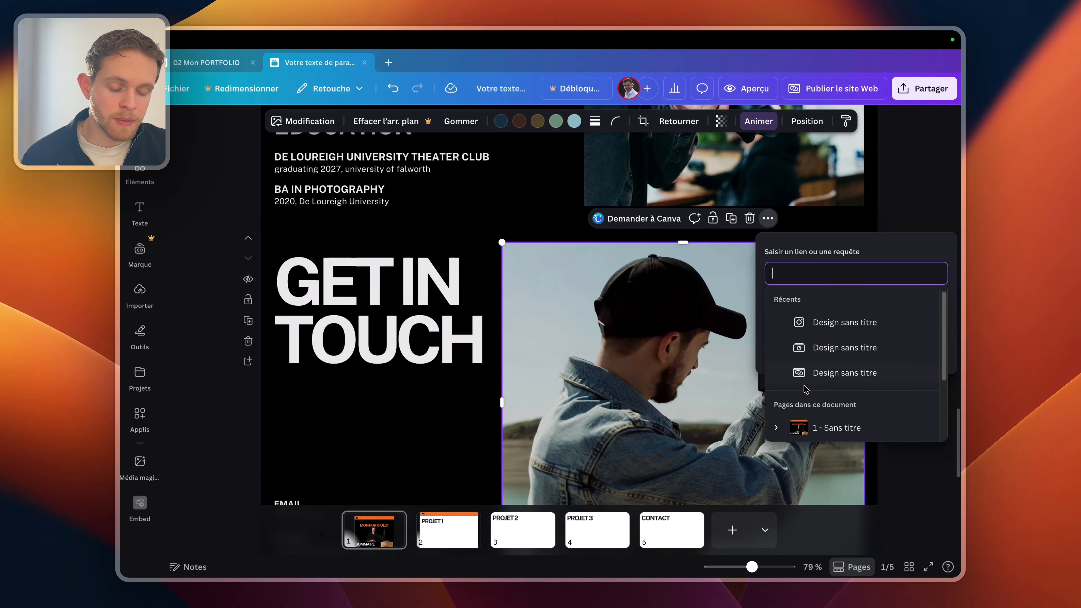
{"action": "left_click", "coordinate": [777, 428]}
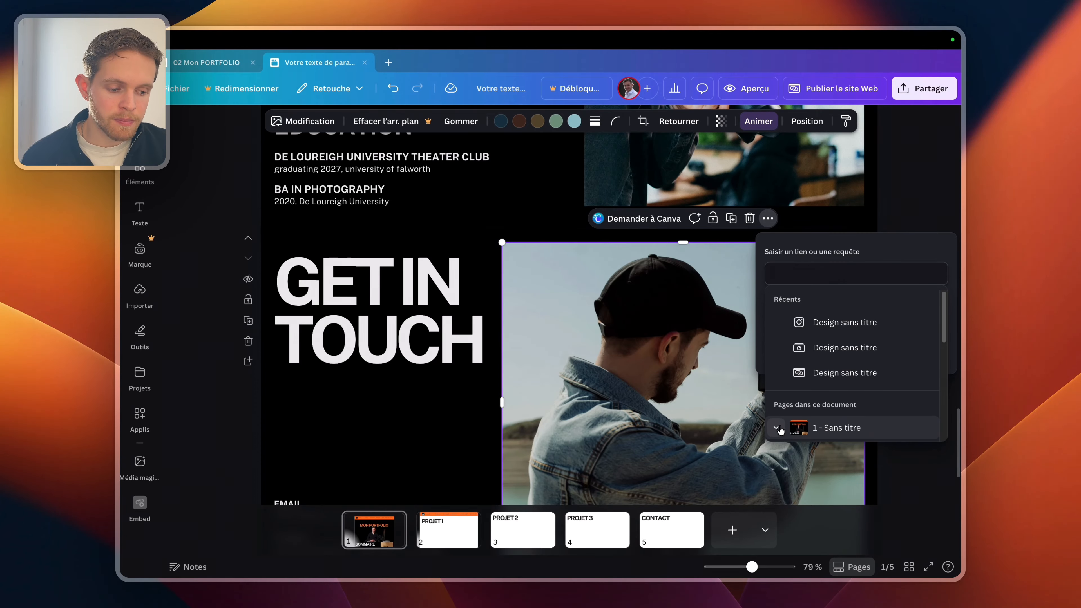
{"action": "scroll", "coordinate": [790, 420], "scroll_direction": "down", "scroll_amount": 4}
{"action": "scroll", "coordinate": [812, 344], "scroll_direction": "up", "scroll_amount": 2}
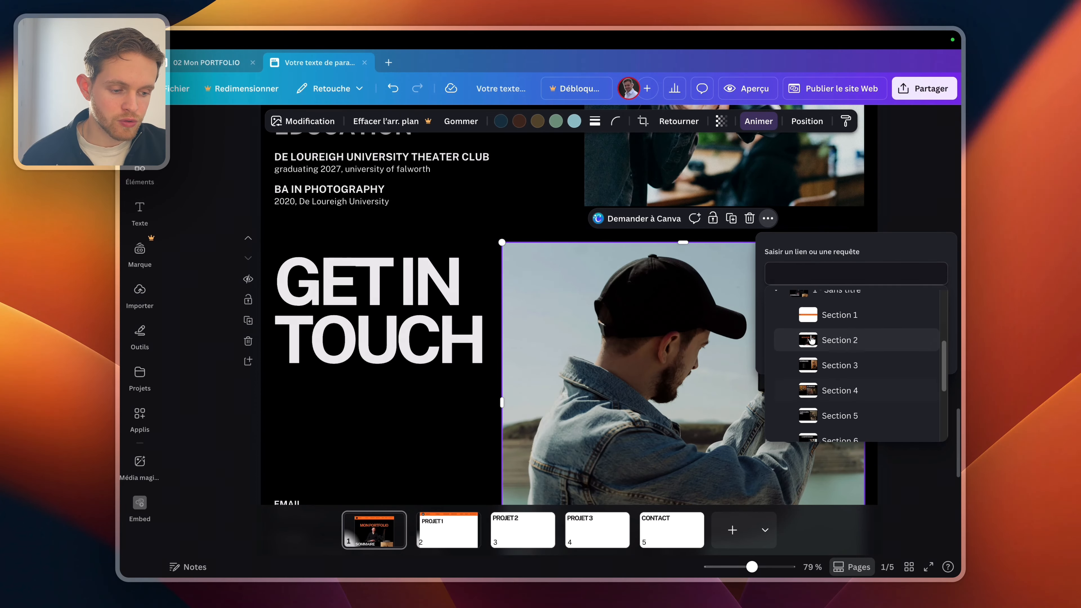
{"action": "scroll", "coordinate": [815, 326], "scroll_direction": "up", "scroll_amount": 1}
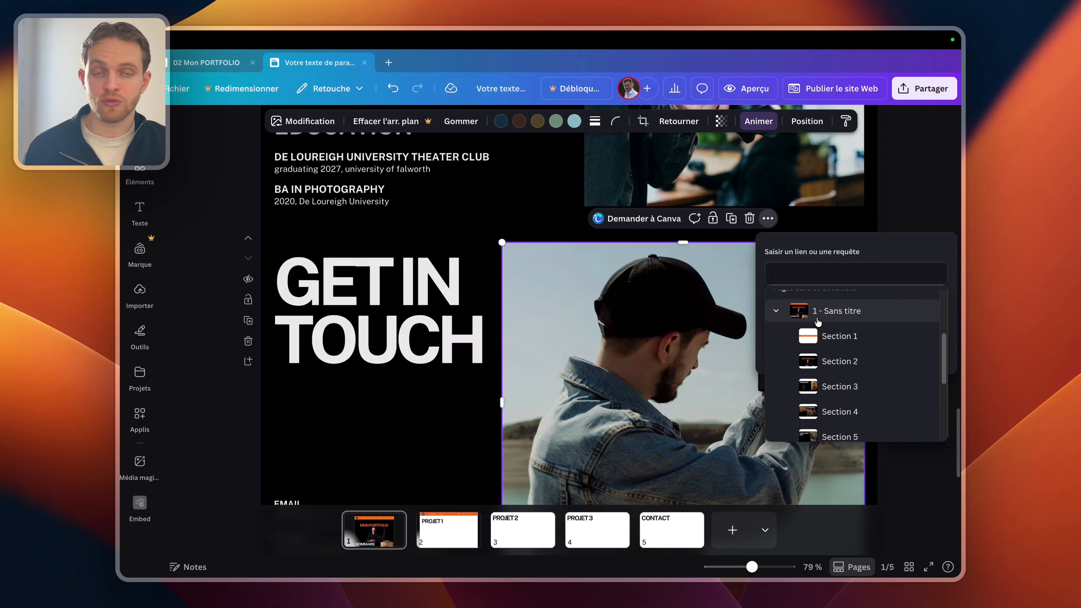
{"action": "left_click", "coordinate": [818, 322]}
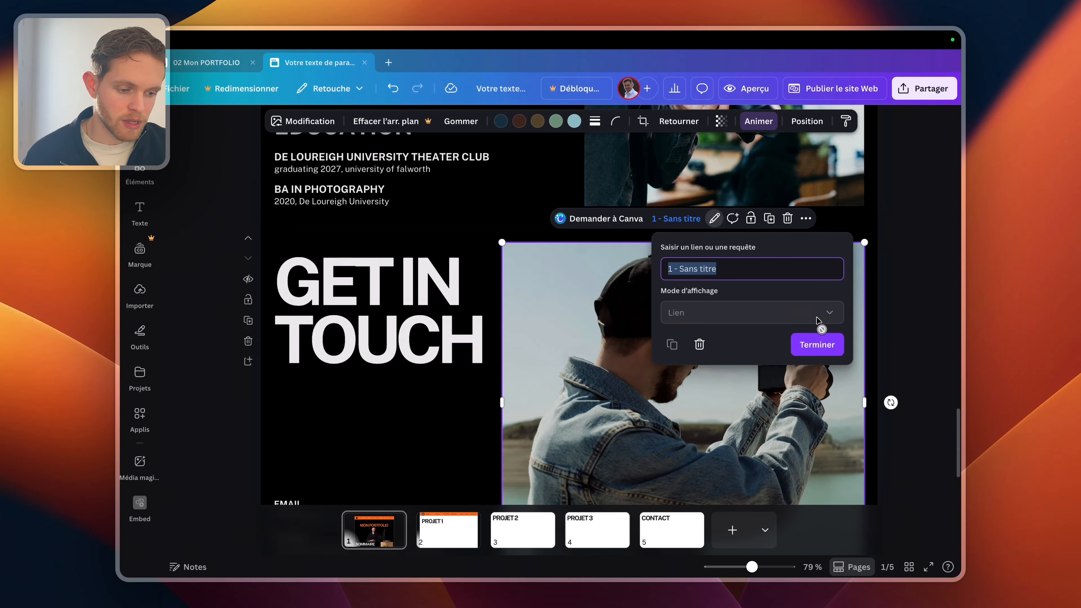
{"action": "left_click", "coordinate": [823, 350]}
- Preview the website, test the link on the "GET IN TOUCH" photo, and return to the home page's header in the editor
{"action": "left_click", "coordinate": [741, 94]}
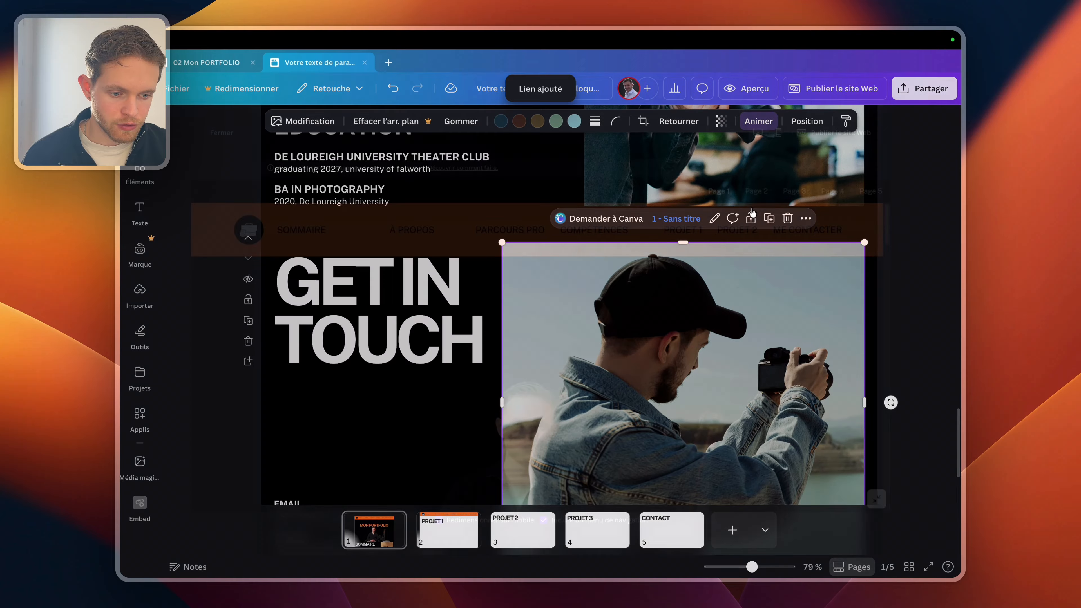
{"action": "scroll", "coordinate": [689, 337], "scroll_direction": "up", "scroll_amount": 3}
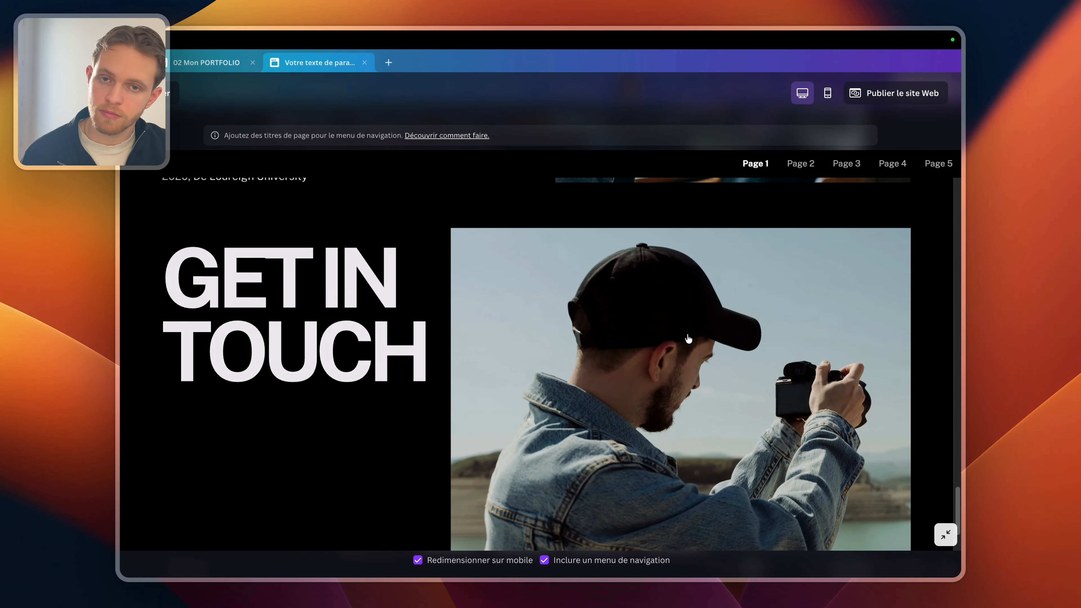
{"action": "scroll", "coordinate": [688, 337], "scroll_direction": "up", "scroll_amount": 15}
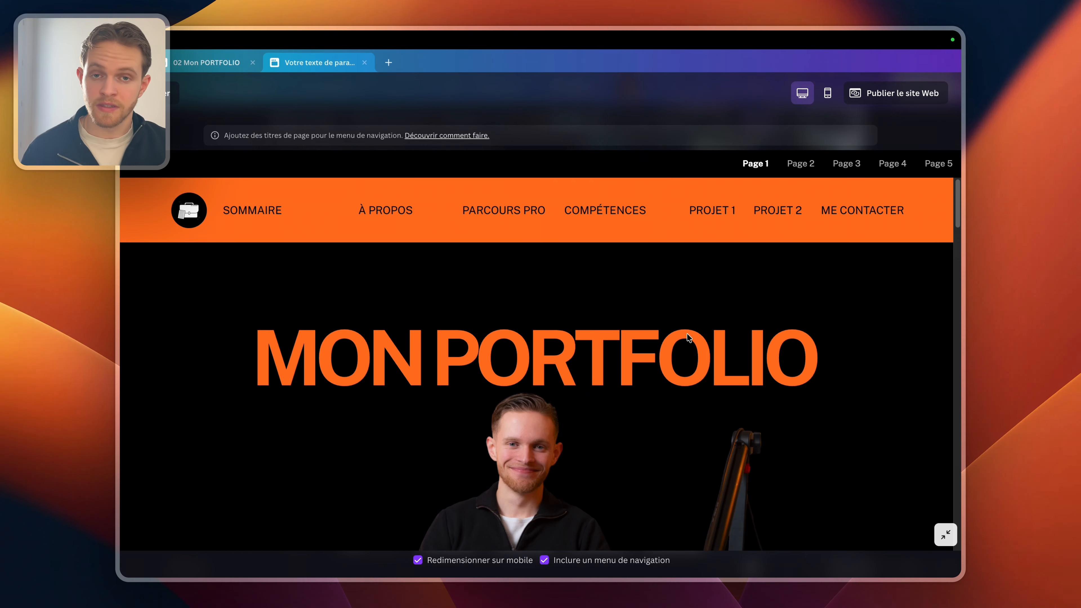
{"action": "scroll", "coordinate": [687, 334], "scroll_direction": "down", "scroll_amount": 15}
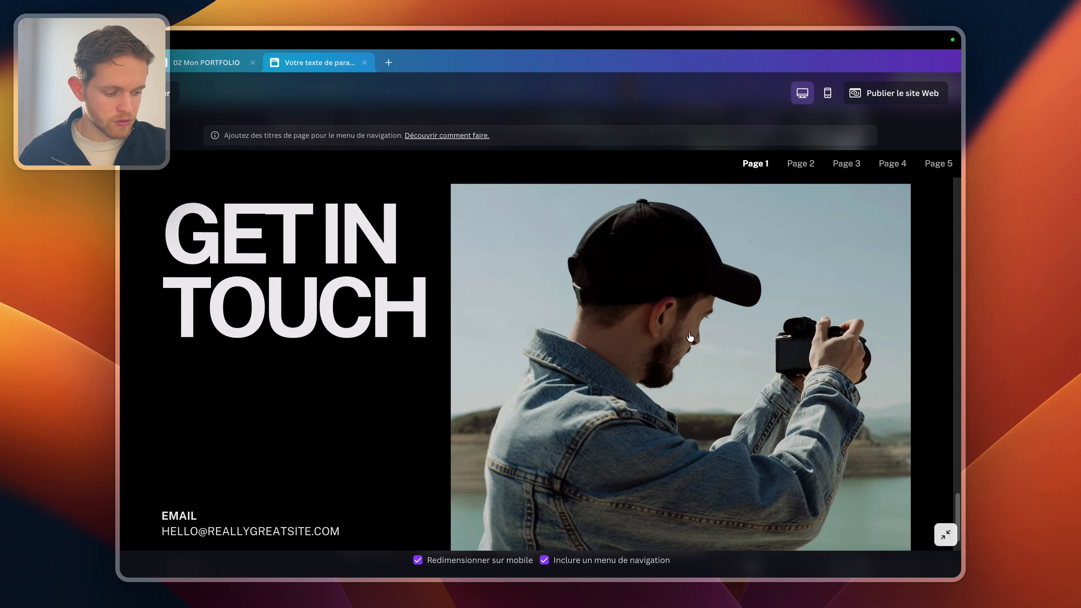
{"action": "scroll", "coordinate": [689, 333], "scroll_direction": "up", "scroll_amount": 15}
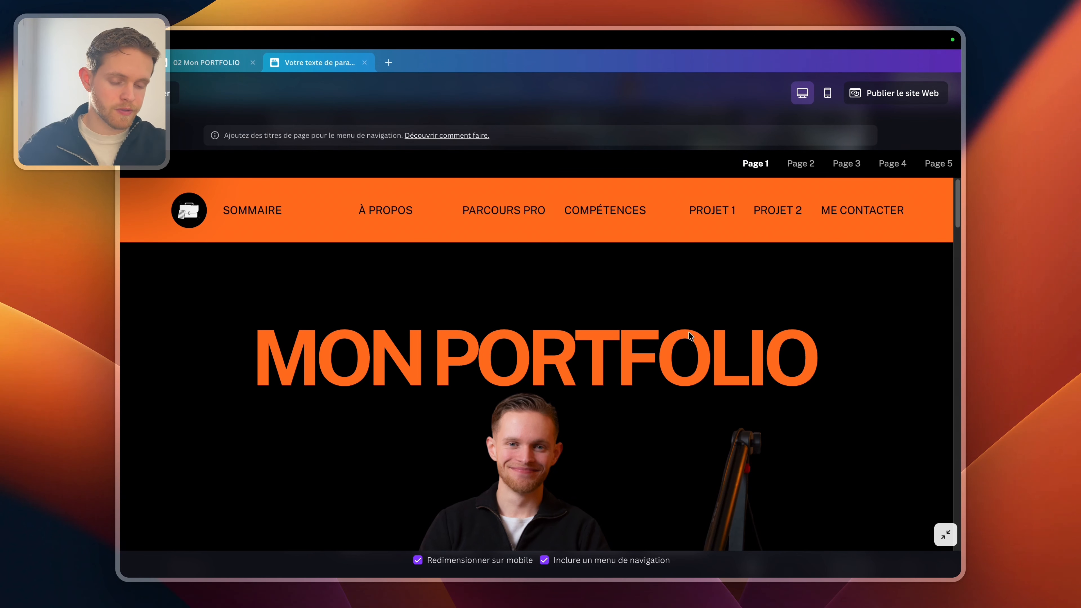
{"action": "key", "text": "Escape"}
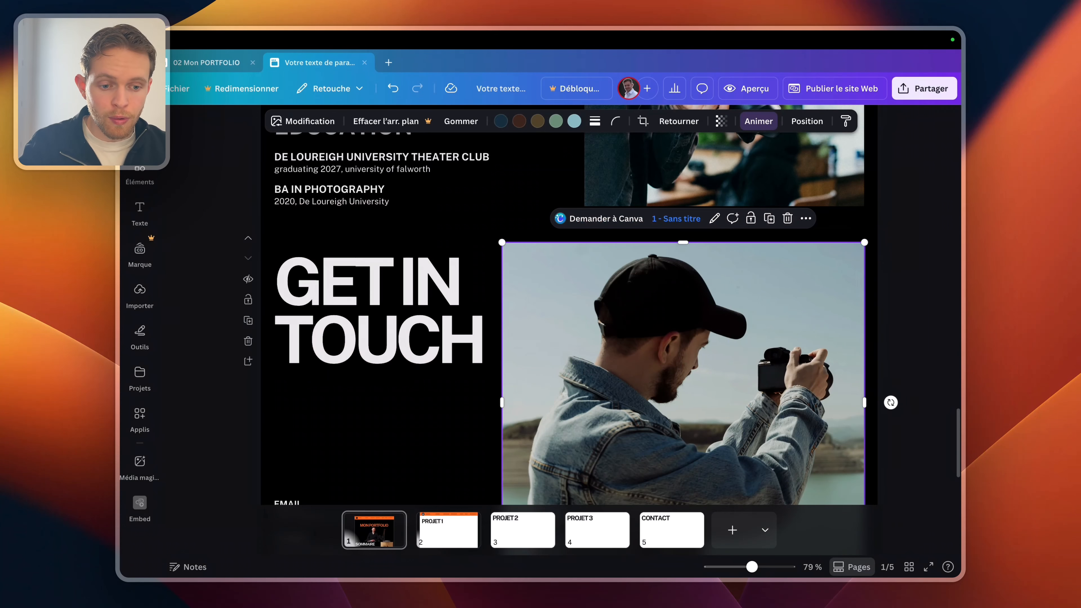
{"action": "scroll", "coordinate": [308, 208], "scroll_direction": "up", "scroll_amount": 15}
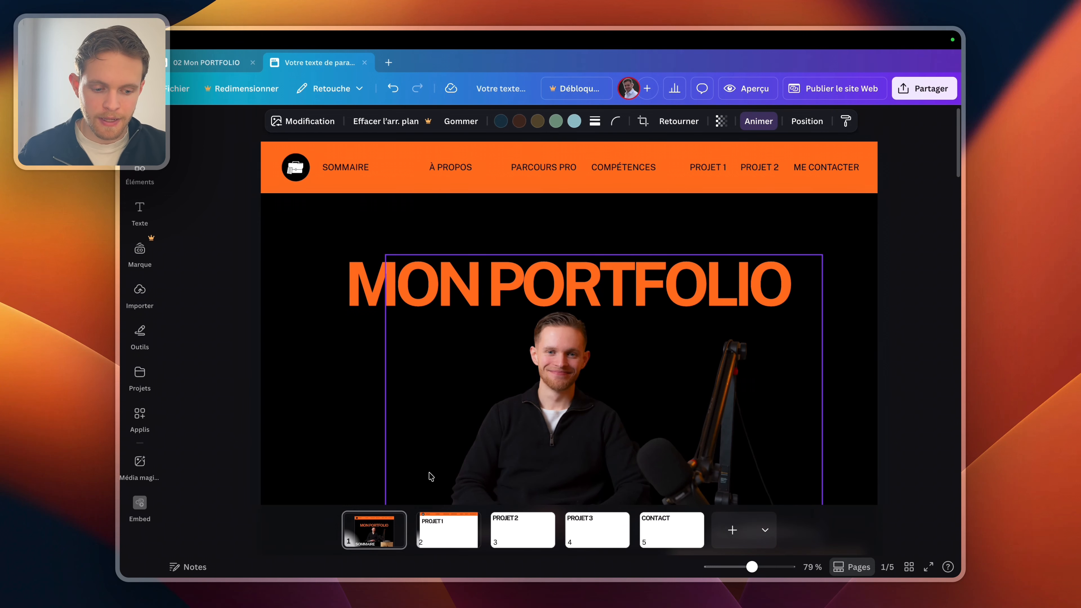
- Place the uploaded photo of the white car's rear on the "PROJET 1" page, reduce its size and position it below the title
{"action": "left_click", "coordinate": [453, 536]}
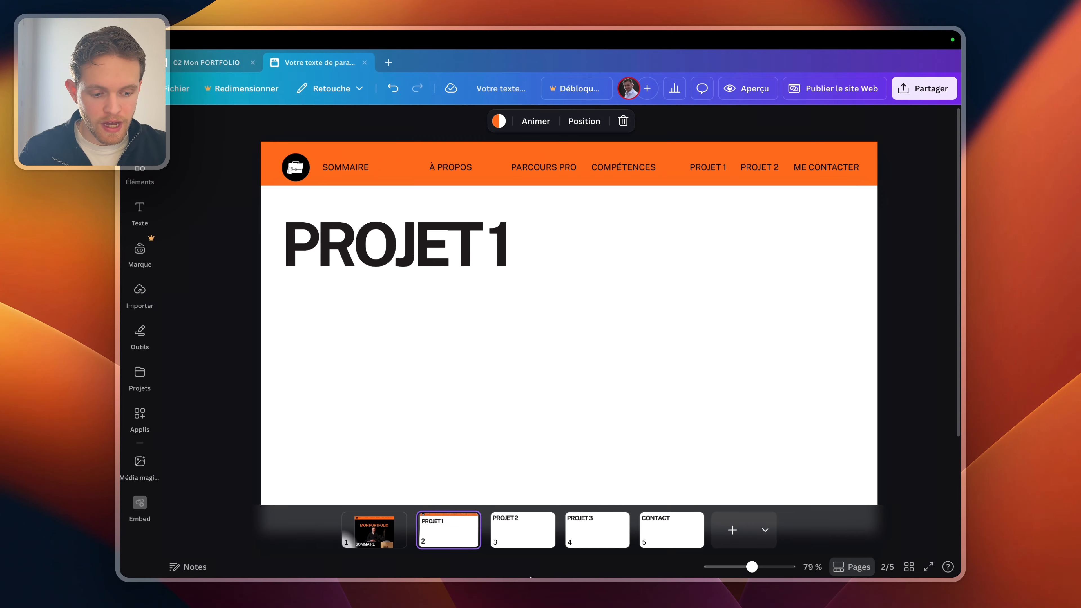
{"action": "left_click", "coordinate": [572, 427]}
{"action": "scroll", "coordinate": [564, 444], "scroll_direction": "down", "scroll_amount": 3}
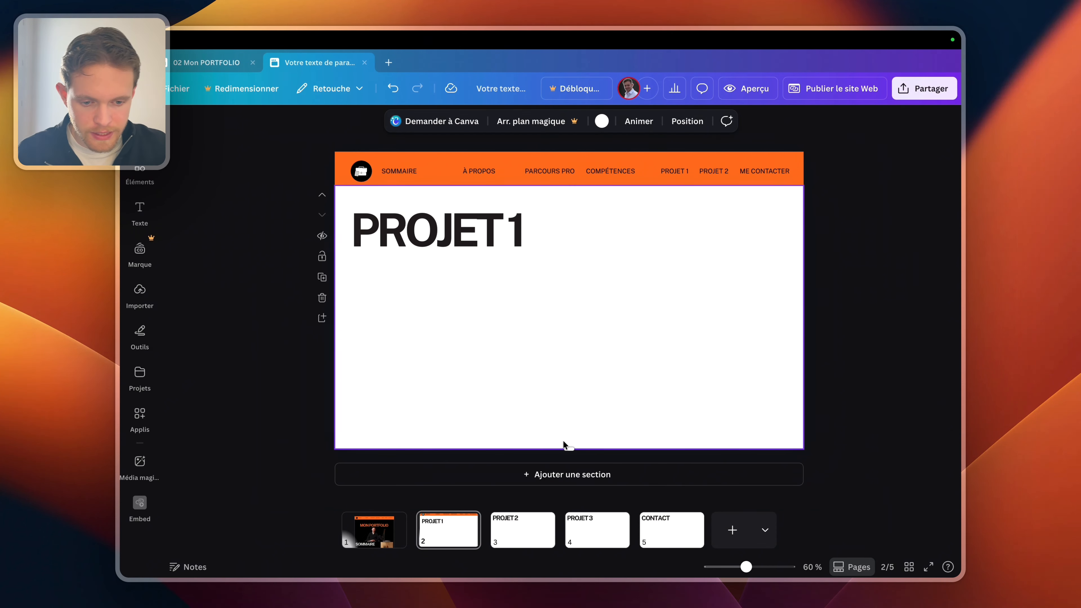
{"action": "left_click", "coordinate": [140, 291]}
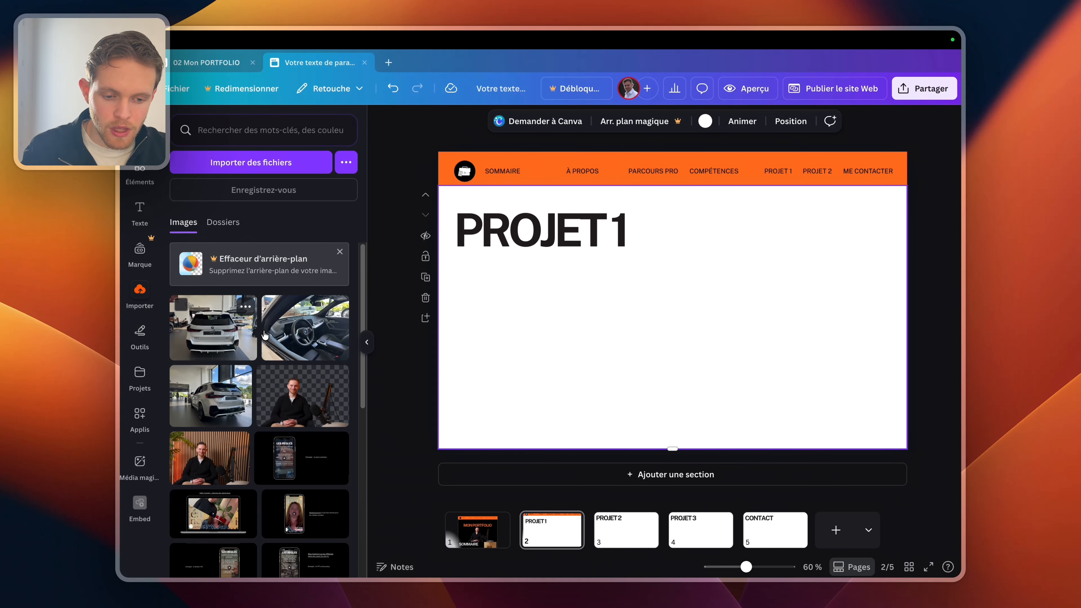
{"action": "left_click_drag", "start_coordinate": [222, 332], "coordinate": [715, 424]}
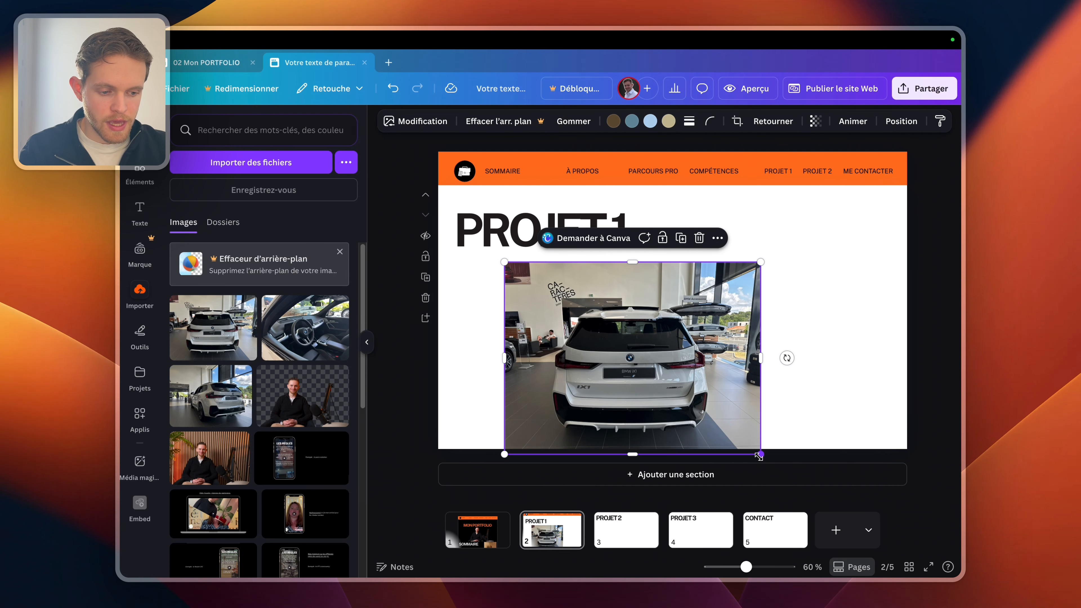
{"action": "left_click_drag", "start_coordinate": [761, 454], "coordinate": [705, 411]}
{"action": "left_click_drag", "start_coordinate": [643, 356], "coordinate": [604, 365]}
{"action": "left_click", "coordinate": [714, 362]}
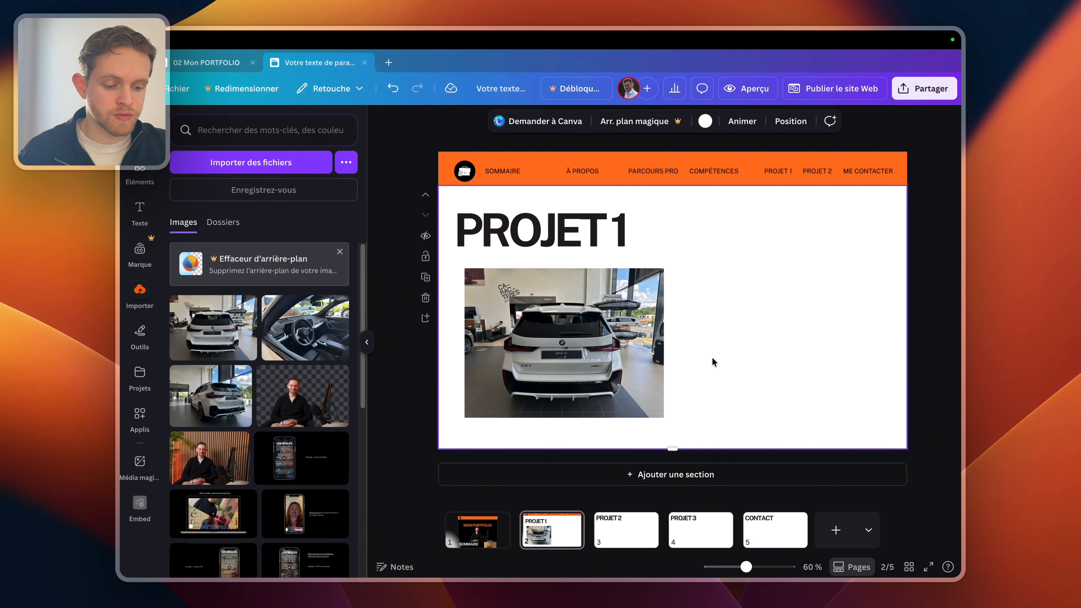
- Add a text box beside the car photo on the "PROJET 1" page and replace its placeholder with "J'ai réa"
{"action": "key", "text": "t"}
{"action": "left_click_drag", "start_coordinate": [683, 348], "coordinate": [729, 364]}
{"action": "double_click", "coordinate": [709, 335]}
{"action": "triple_click", "coordinate": [709, 335]}
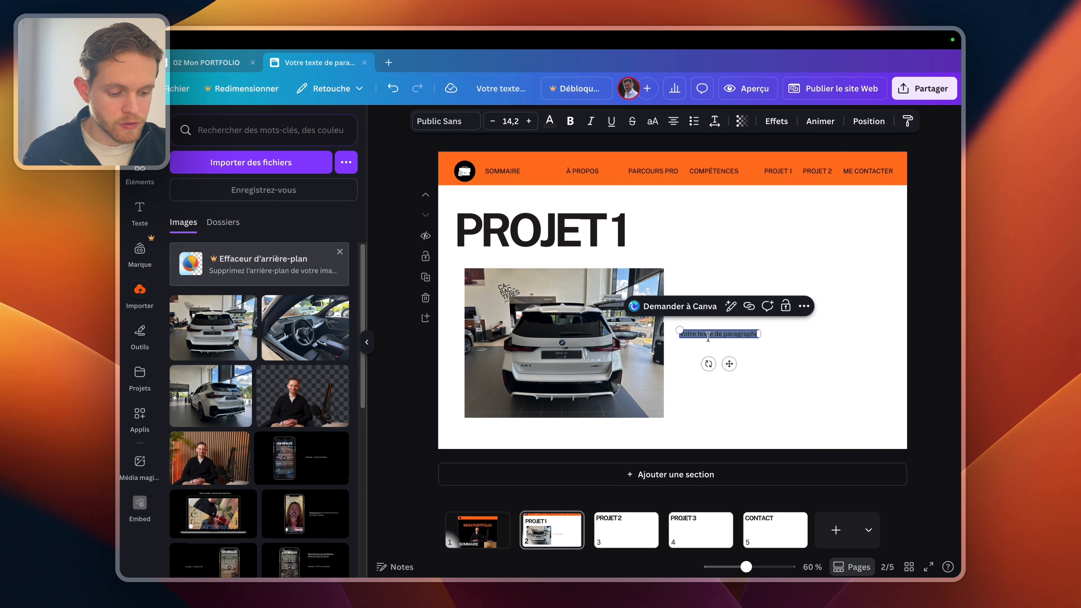
{"action": "type", "text": "J'ai ré"}
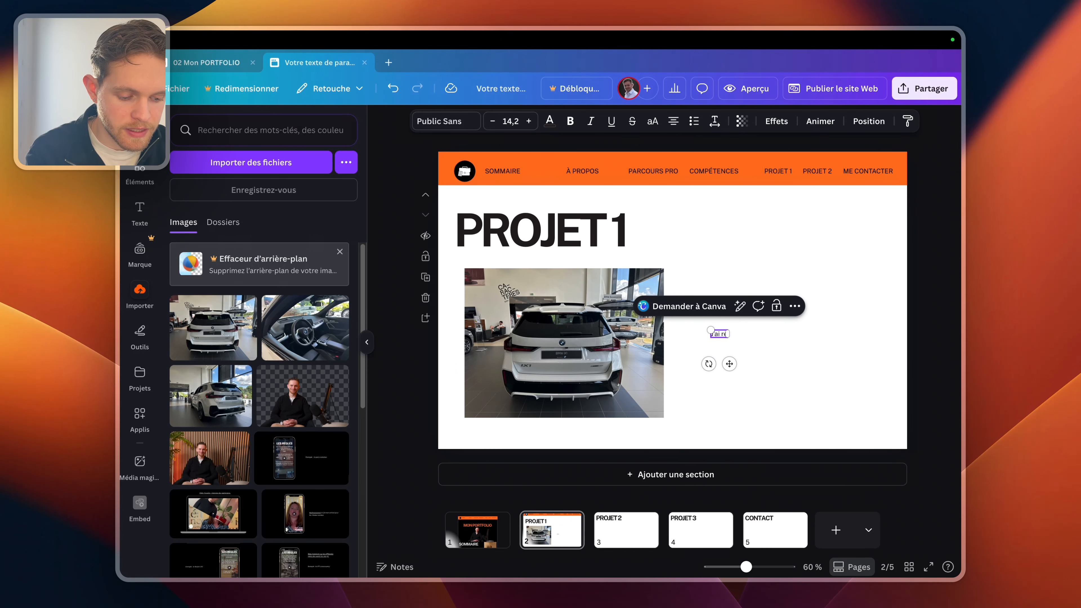
{"action": "type", "text": "a"}
{"action": "triple_click", "coordinate": [602, 223]}
{"action": "type", "text": "LI"}
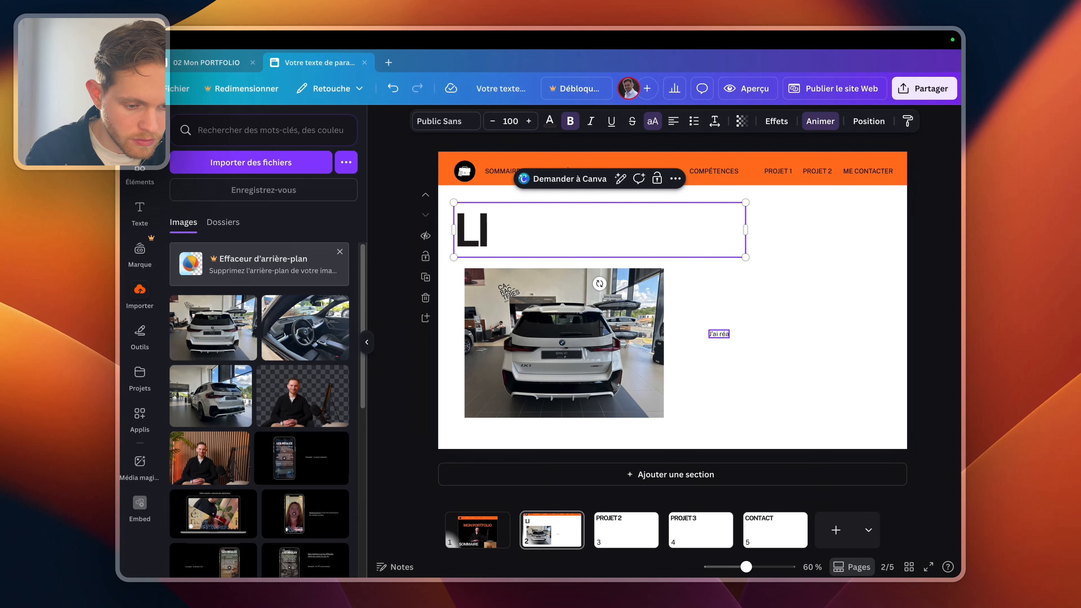
{"action": "key", "text": "ctrl+z"}
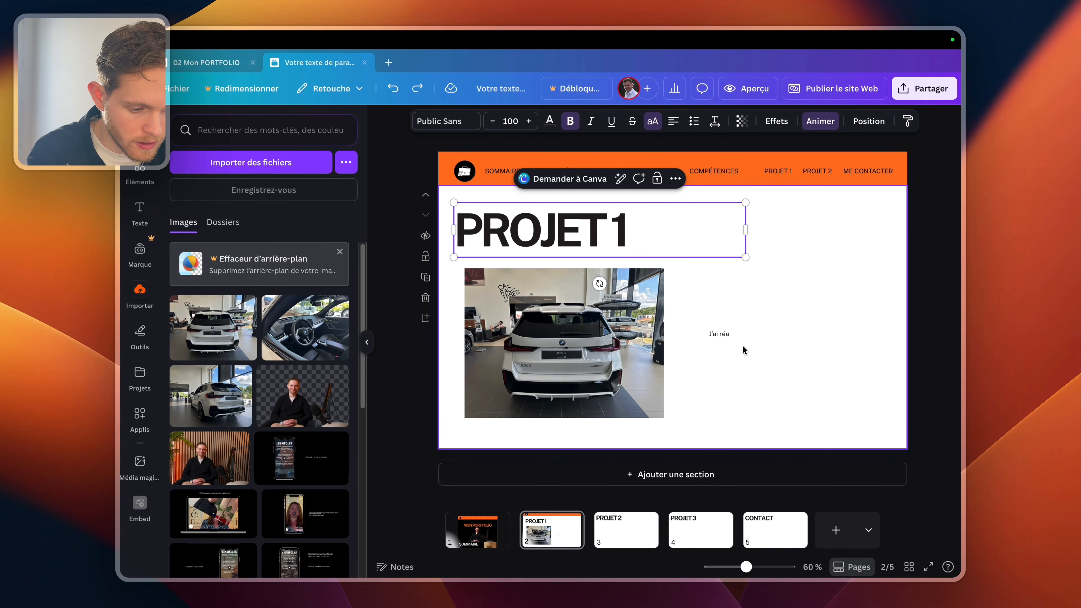
- Complete the paragraph as "J'ai réalisé une captation photo et vidéo pour la concession automobile..." and move it clear of the car photo
{"action": "left_click", "coordinate": [726, 336]}
{"action": "scroll", "coordinate": [727, 337], "scroll_direction": "up", "scroll_amount": 5}
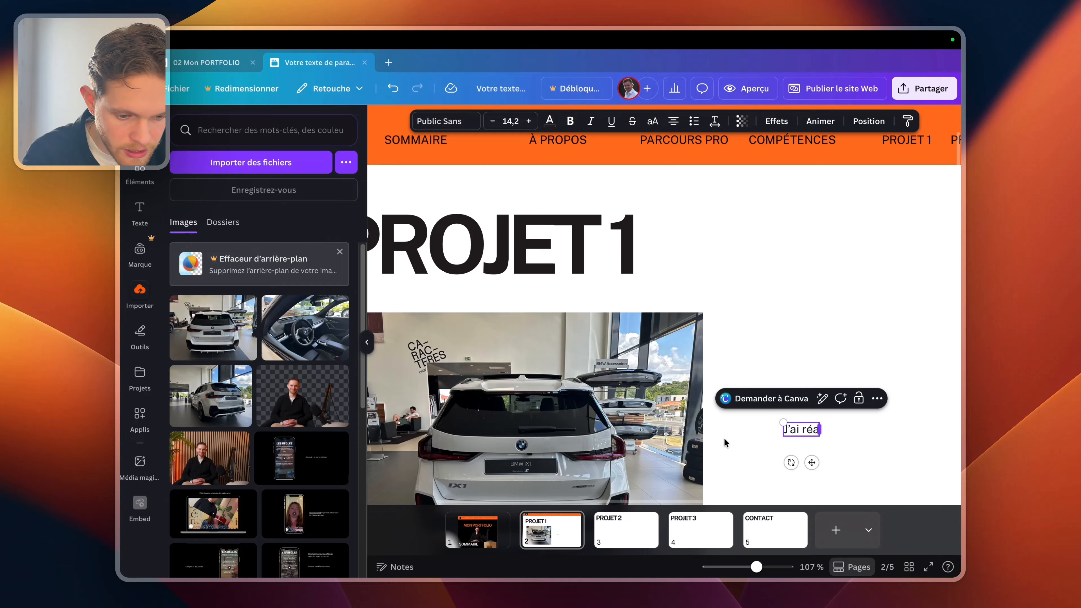
{"action": "left_click", "coordinate": [367, 342]}
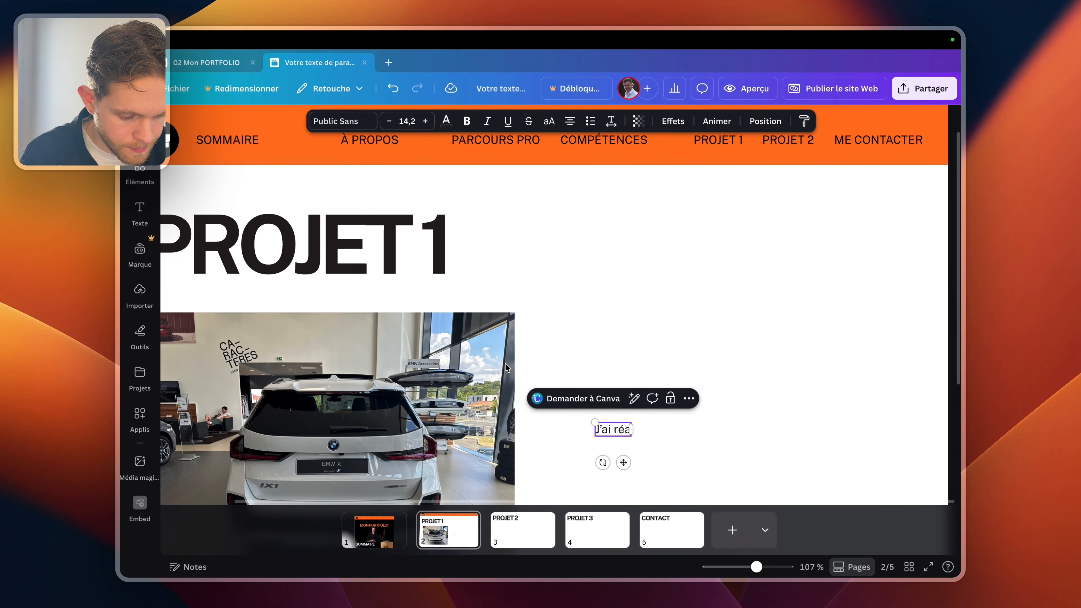
{"action": "key", "text": "l"}
{"action": "left_click", "coordinate": [550, 370]}
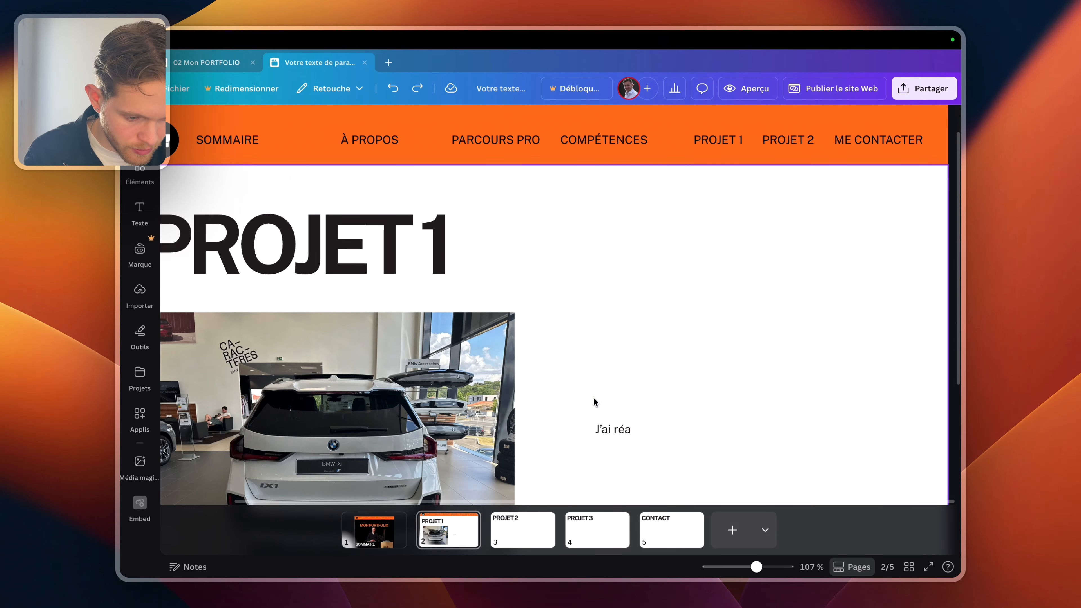
{"action": "left_click", "coordinate": [620, 429]}
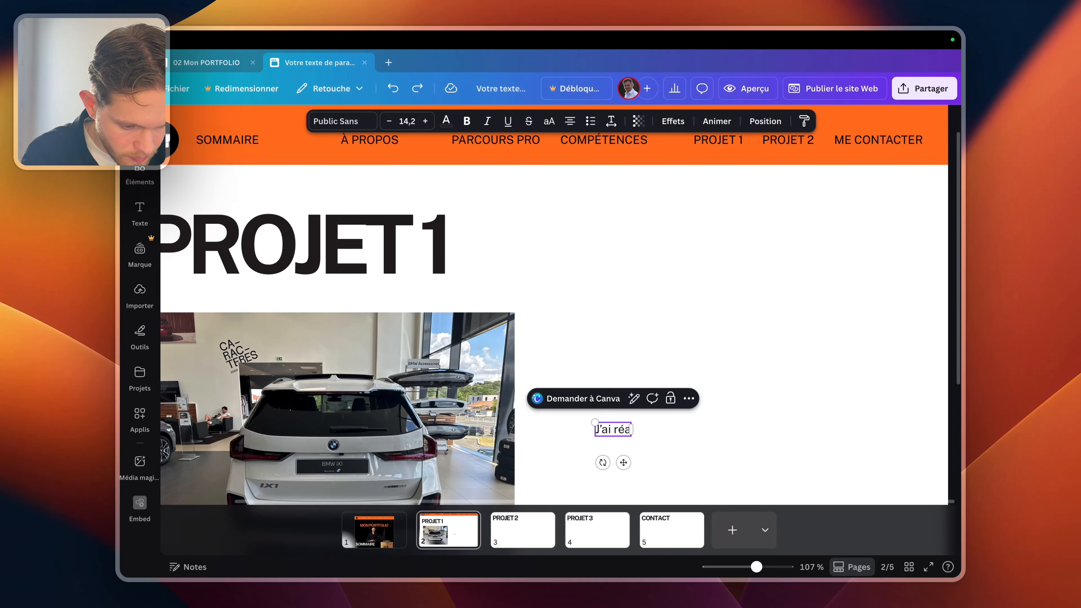
{"action": "type", "text": "lisé u"}
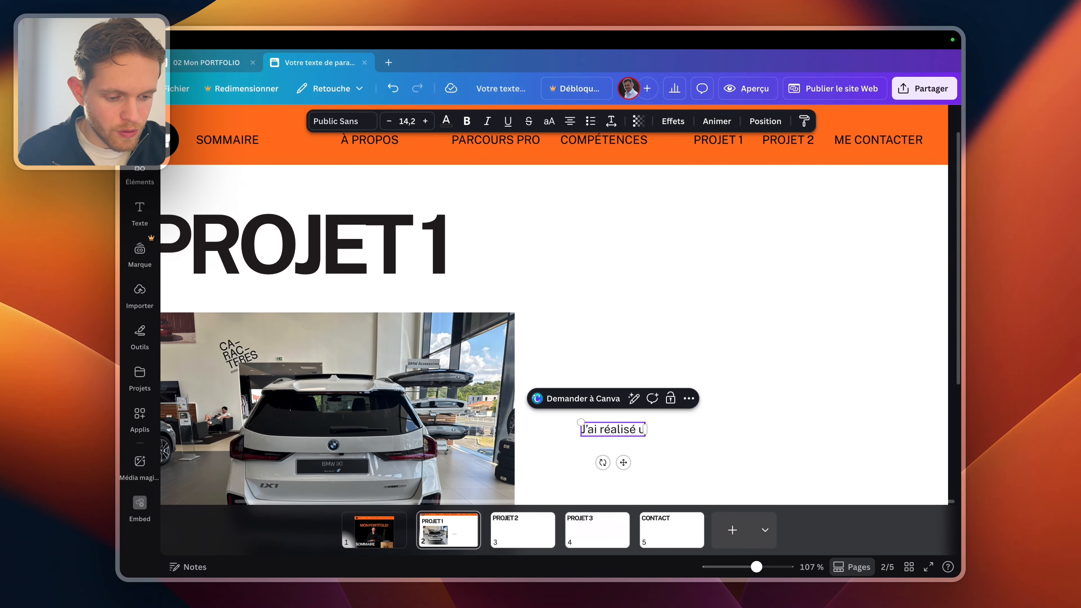
{"action": "type", "text": "ne captation"}
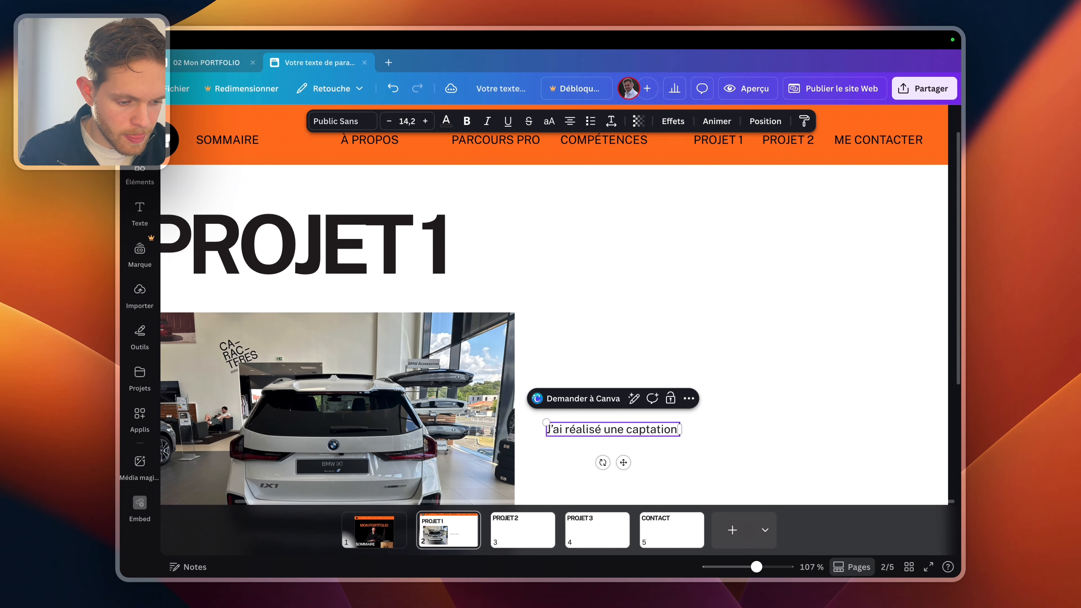
{"action": "type", "text": " photo et"}
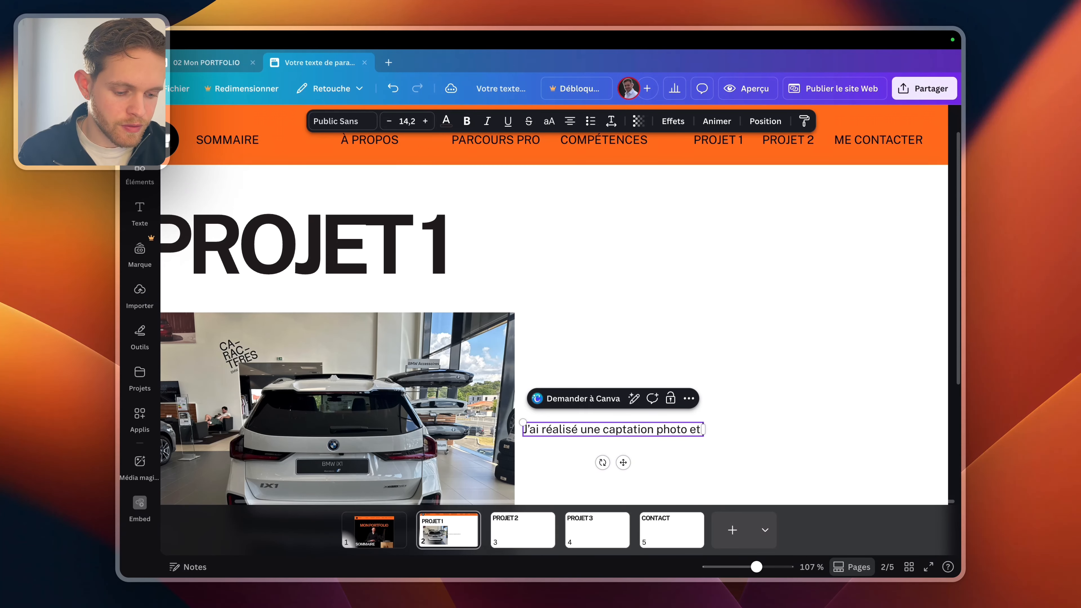
{"action": "type", "text": " vidéo pour la co"}
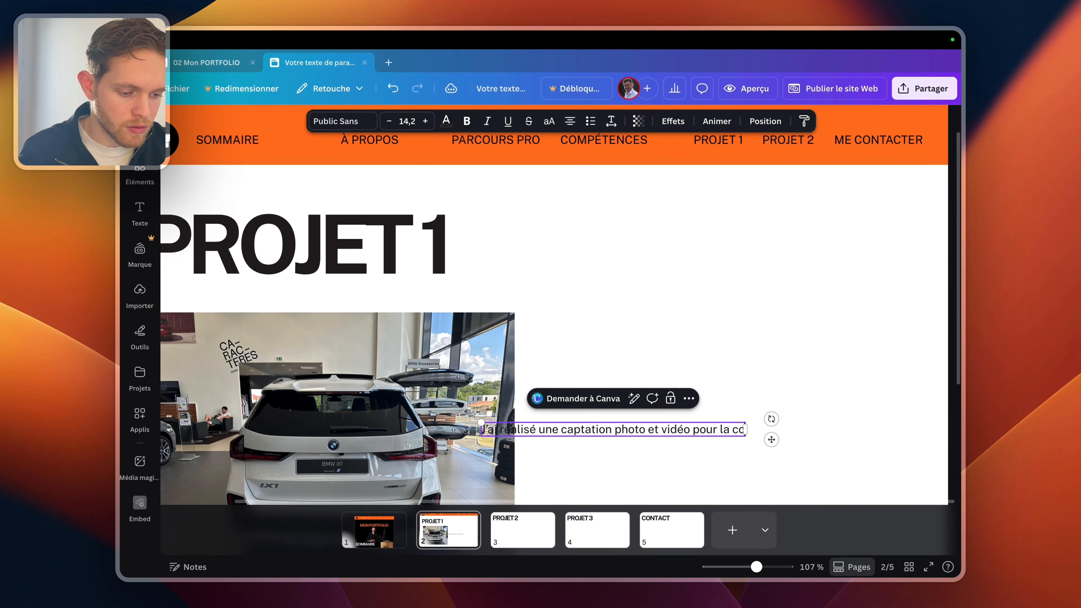
{"action": "type", "text": "ncession aut"}
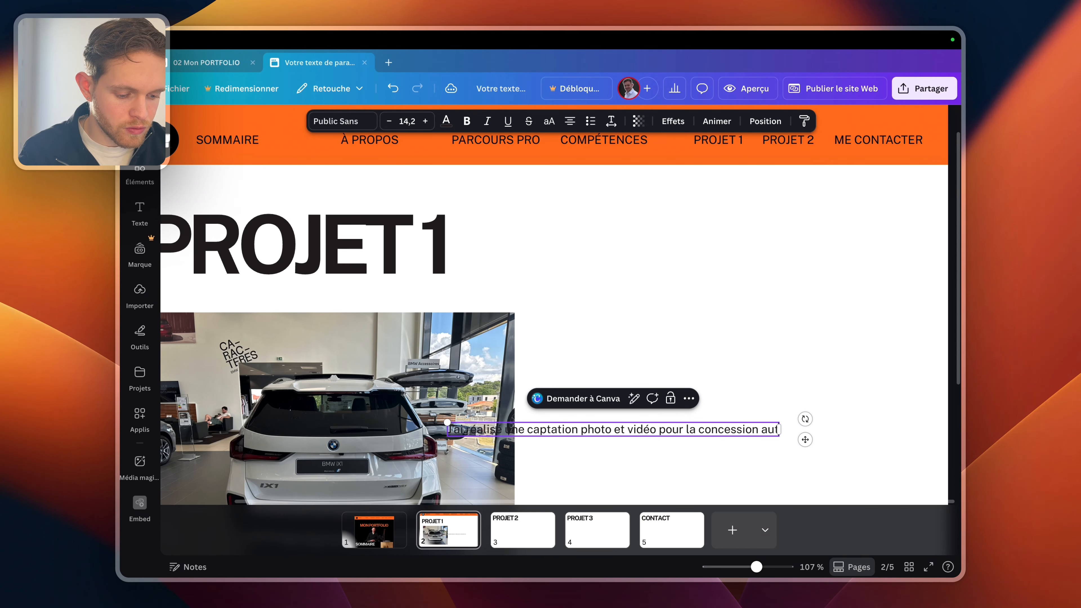
{"action": "type", "text": "omo"}
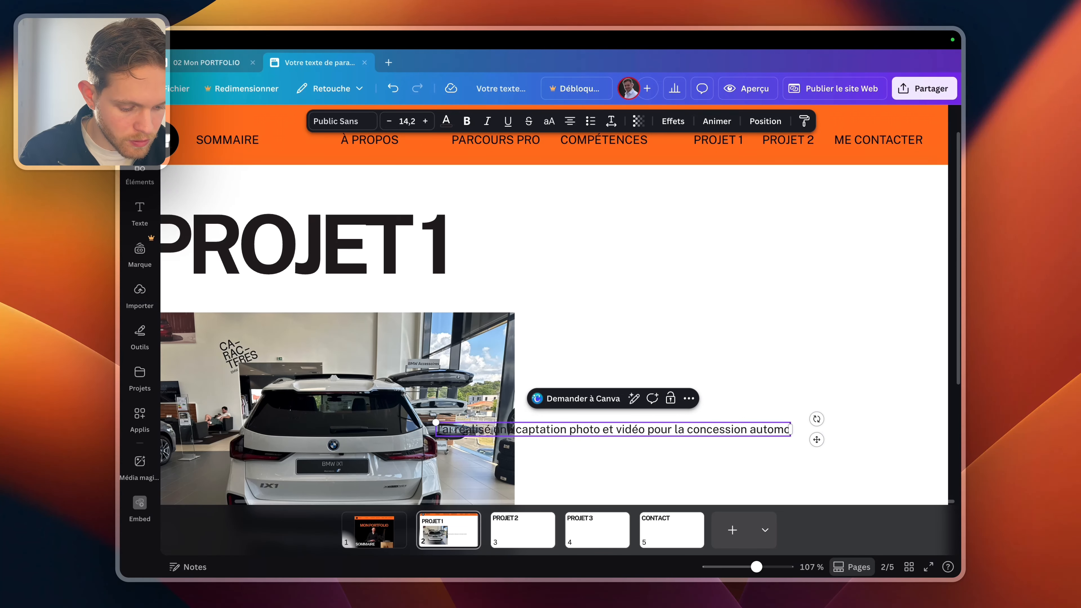
{"action": "type", "text": "bileE"}
{"action": "key", "text": "BackSpace"}
{"action": "key", "text": "BackSpace"}
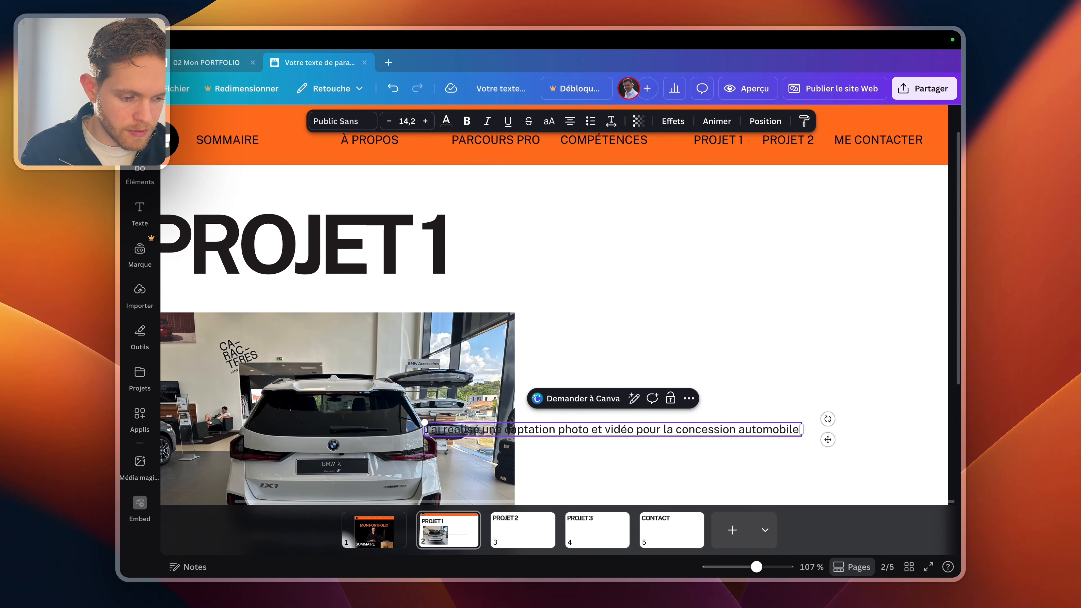
{"action": "key", "text": "Caps_Lock"}
{"action": "key", "text": "alt"}
{"action": "type", "text": "…"}
{"action": "left_click", "coordinate": [670, 364]}
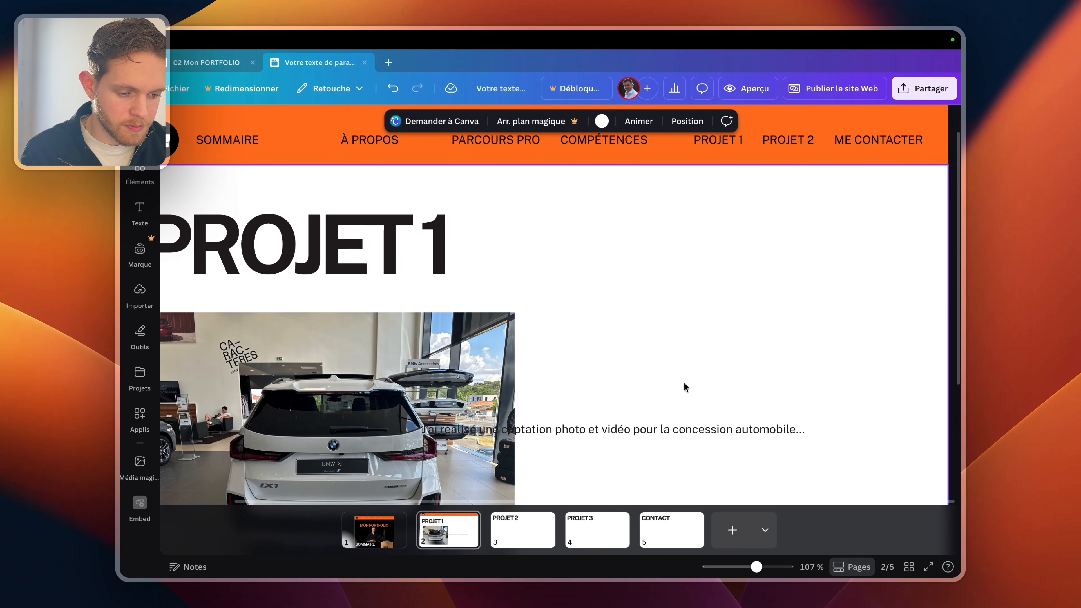
{"action": "left_click_drag", "start_coordinate": [667, 429], "coordinate": [803, 425]}
{"action": "scroll", "coordinate": [804, 428], "scroll_direction": "down", "scroll_amount": 4}
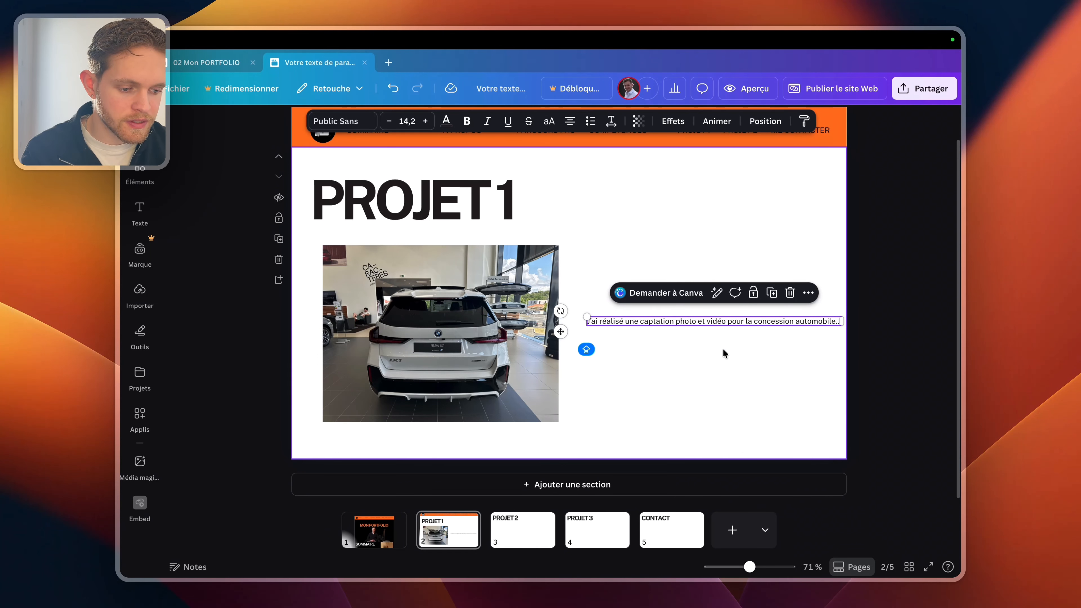
- Copy the paragraph's sentence and repeat it several times on new lines in the same text box
{"action": "left_click", "coordinate": [725, 322]}
{"action": "triple_click", "coordinate": [725, 322]}
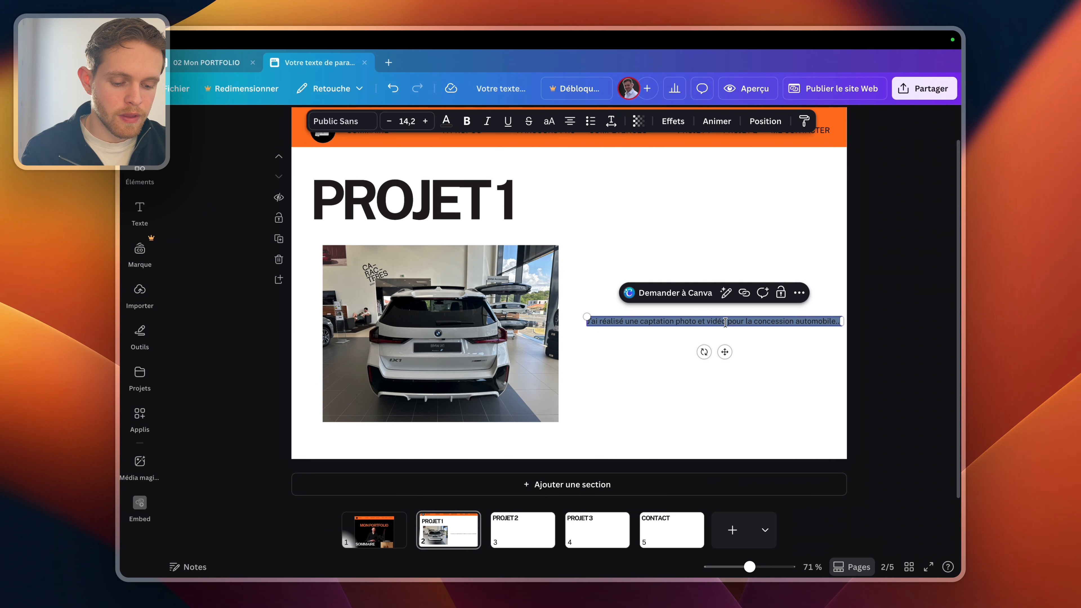
{"action": "left_click", "coordinate": [753, 324]}
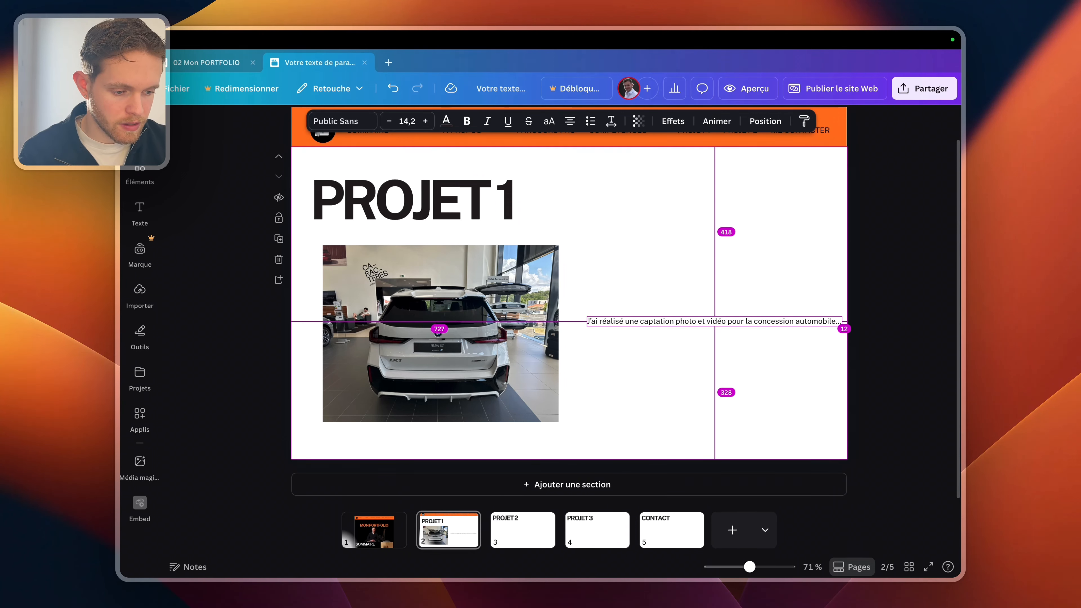
{"action": "key", "text": "Return"}
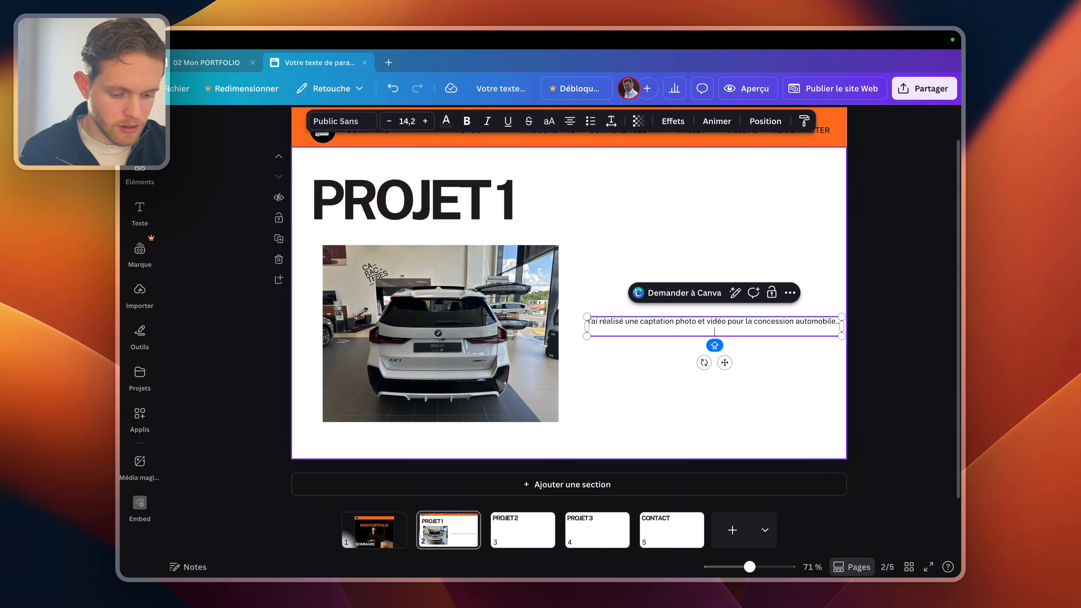
{"action": "type", "text": "J’ai réalisé une captation photo et vidéo pour la concession automobile..."}
{"action": "key", "text": "Return"}
{"action": "type", "text": "J’ai réalisé une captation photo et vidéo pour la concession automobile..."}
{"action": "key", "text": "Return"}
{"action": "type", "text": "J'ai réalisé une captation photo et vidéo pour la concession automobile..."}
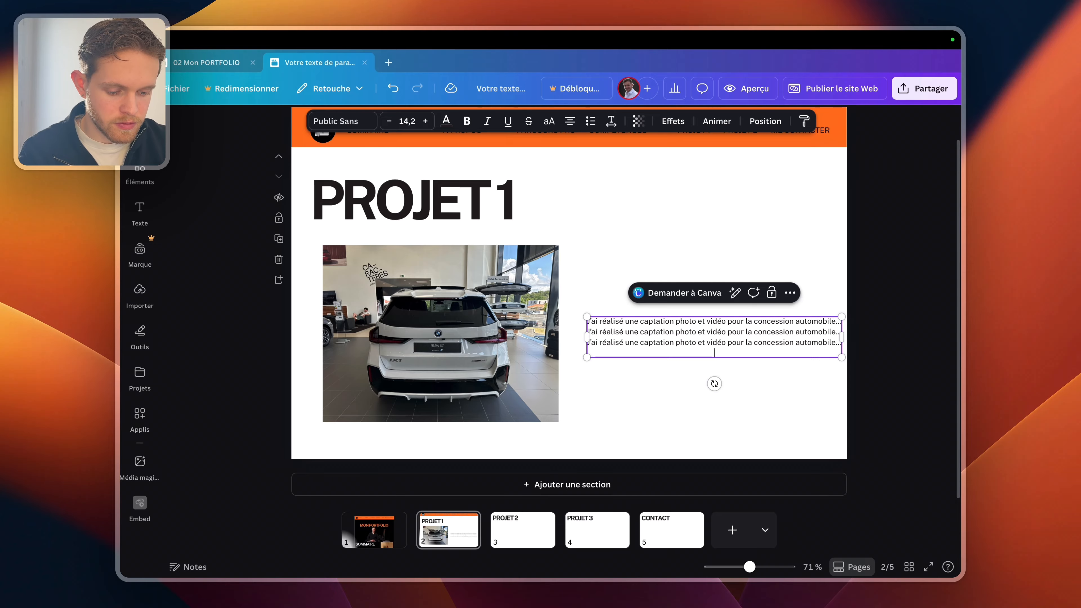
{"action": "key", "text": "Return"}
{"action": "type", "text": "J'ai réalisé une captation photo et vidéo pour la concession automobile..."}
{"action": "key", "text": "Return"}
{"action": "type", "text": "J'ai réalisé une captation photo et vidéo pour la concession automobile..."}
{"action": "left_click", "coordinate": [802, 262]}
- Narrow the paragraph's text box so its lines wrap, and centre it vertically beside the car photo
{"action": "left_click", "coordinate": [839, 352]}
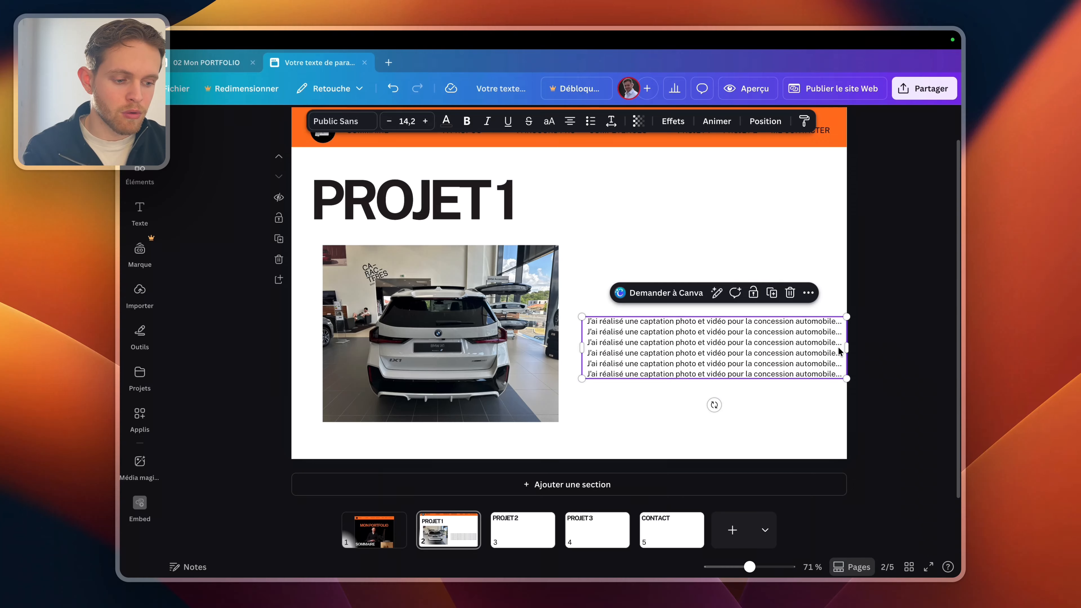
{"action": "left_click_drag", "start_coordinate": [846, 350], "coordinate": [748, 327]}
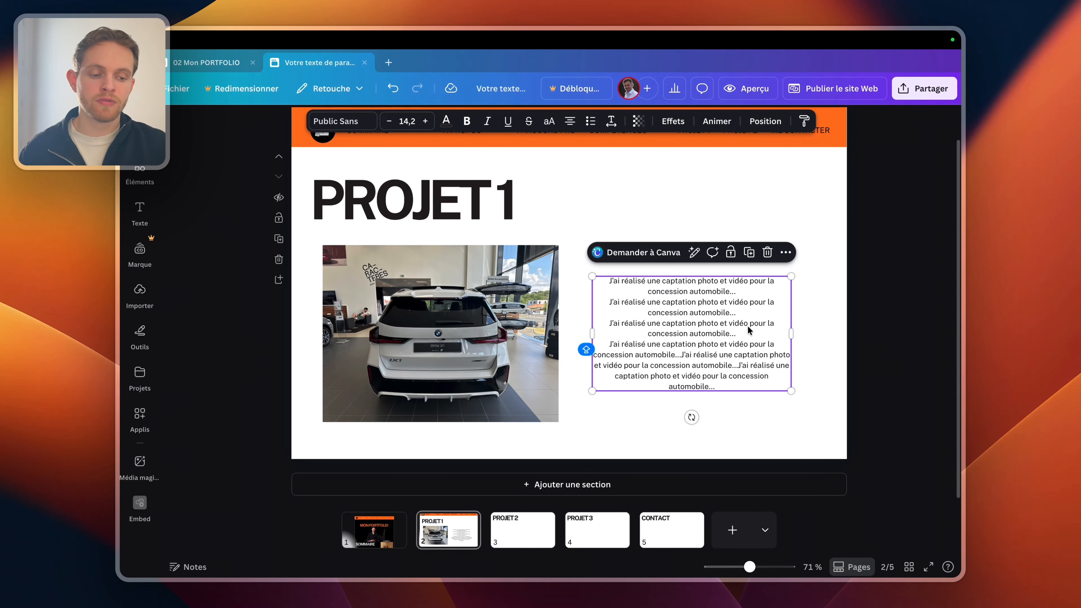
{"action": "left_click", "coordinate": [807, 296]}
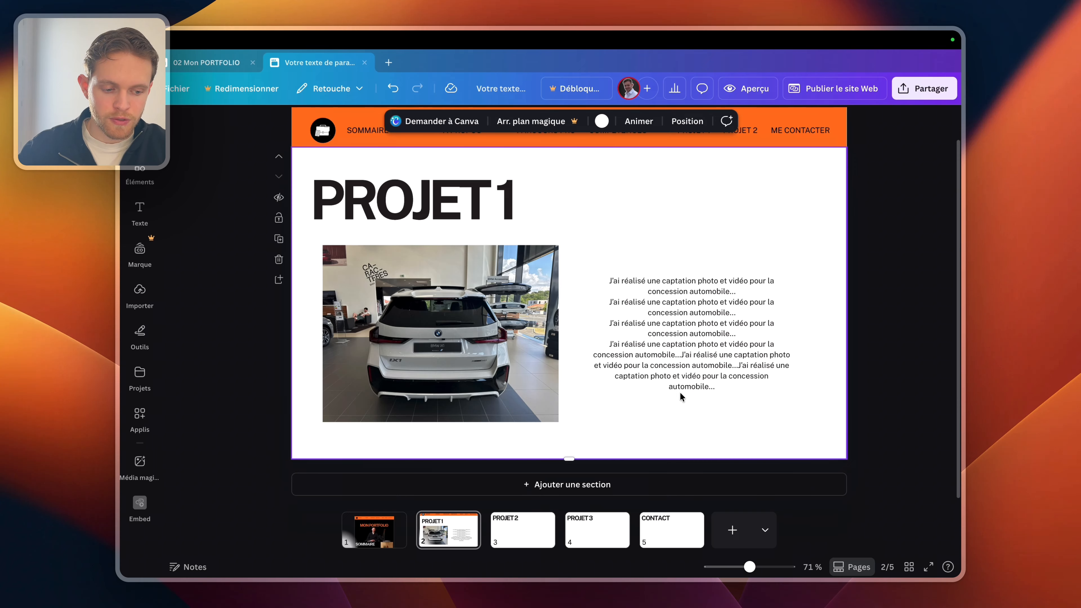
- Add a blank section below the "PROJET 1" section and extend its height downward to roughly double
{"action": "left_click", "coordinate": [590, 487]}
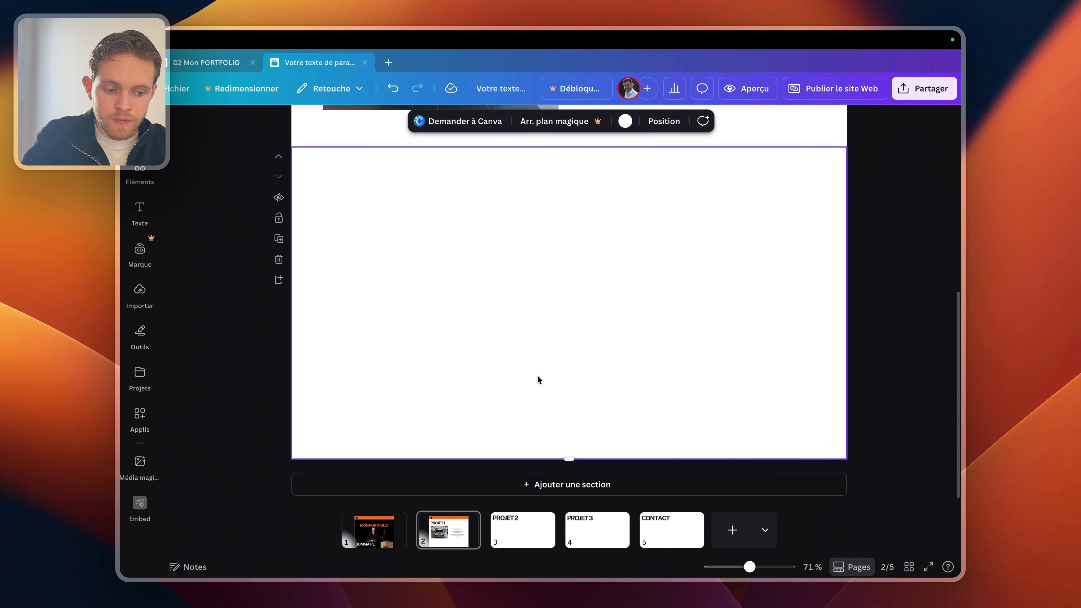
{"action": "scroll", "coordinate": [538, 379], "scroll_direction": "down", "scroll_amount": 3}
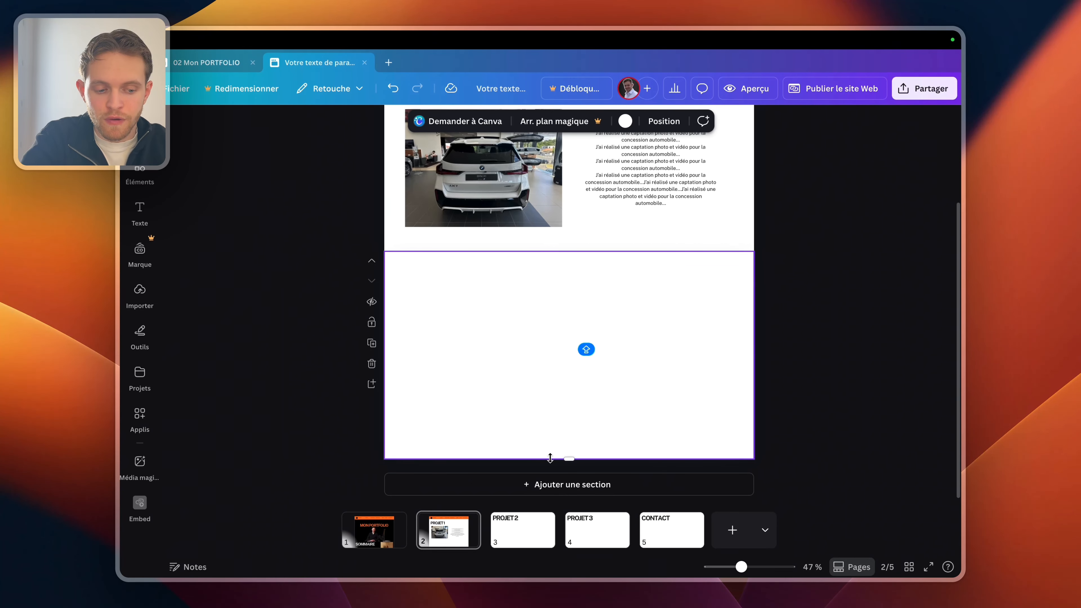
{"action": "left_click_drag", "start_coordinate": [567, 456], "coordinate": [567, 549]}
{"action": "scroll", "coordinate": [560, 396], "scroll_direction": "down", "scroll_amount": 2}
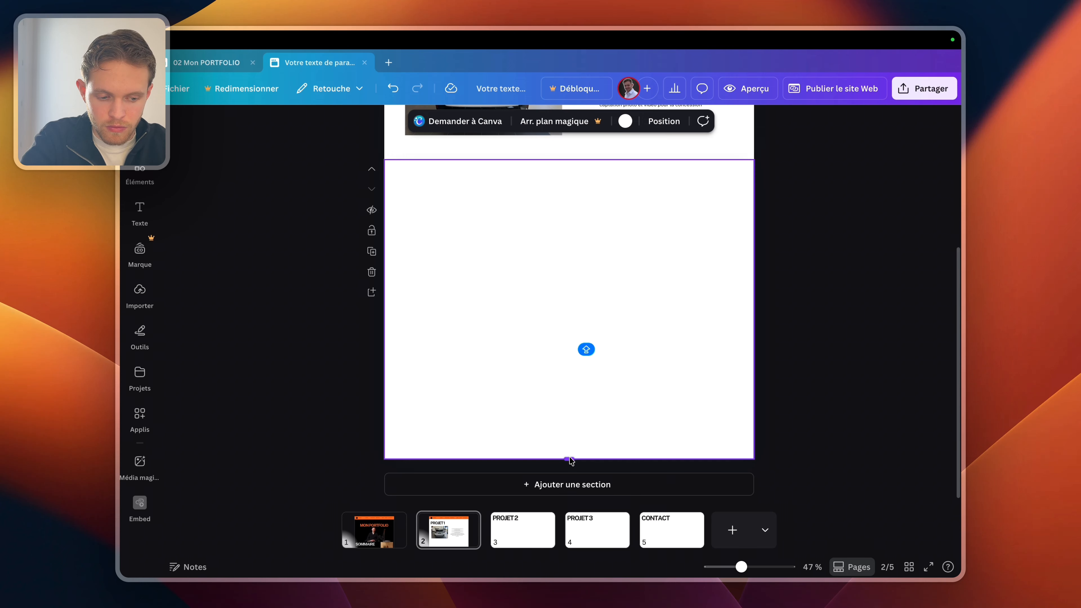
{"action": "left_click_drag", "start_coordinate": [571, 464], "coordinate": [571, 564]}
{"action": "scroll", "coordinate": [567, 489], "scroll_direction": "down", "scroll_amount": 2}
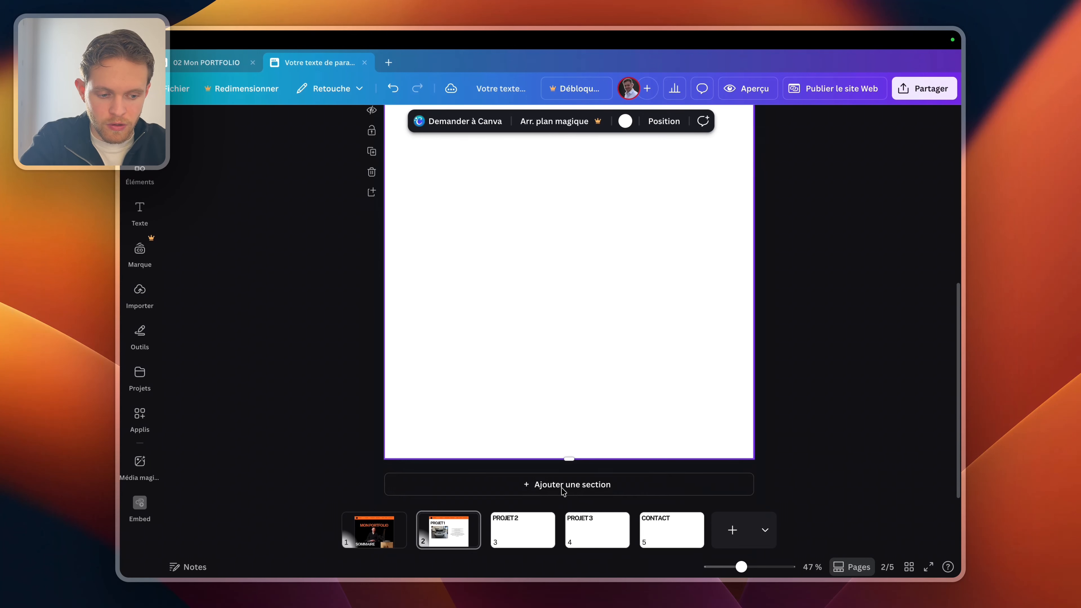
- Lengthen the blank section below PROJET 1 and place the uploaded rear-view car photo in it at a reduced size
{"action": "left_click_drag", "start_coordinate": [571, 461], "coordinate": [571, 523]}
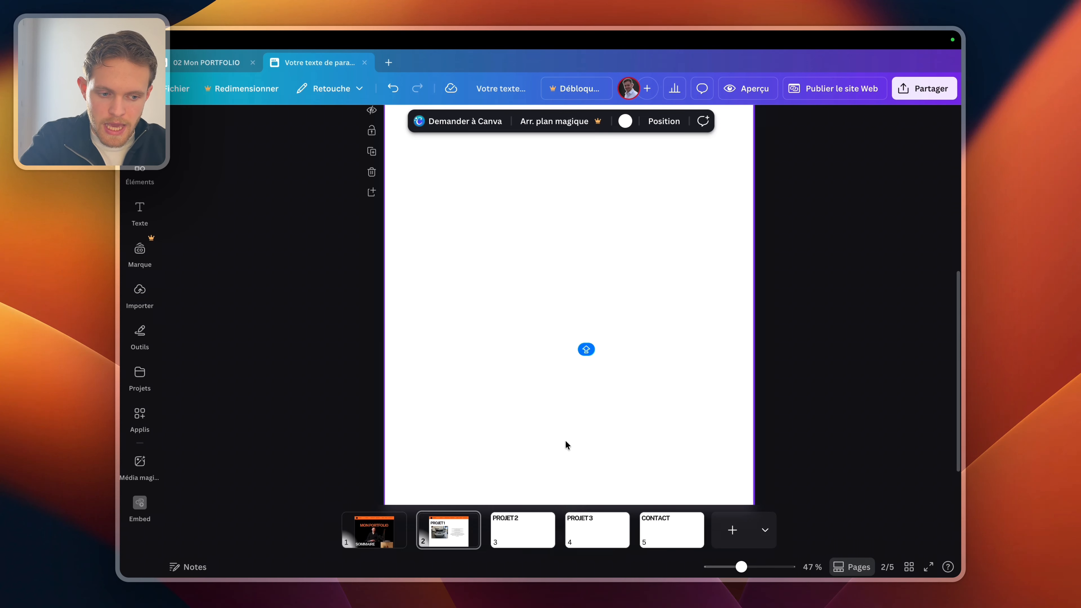
{"action": "scroll", "coordinate": [548, 381], "scroll_direction": "up", "scroll_amount": 3}
{"action": "left_click", "coordinate": [140, 292]}
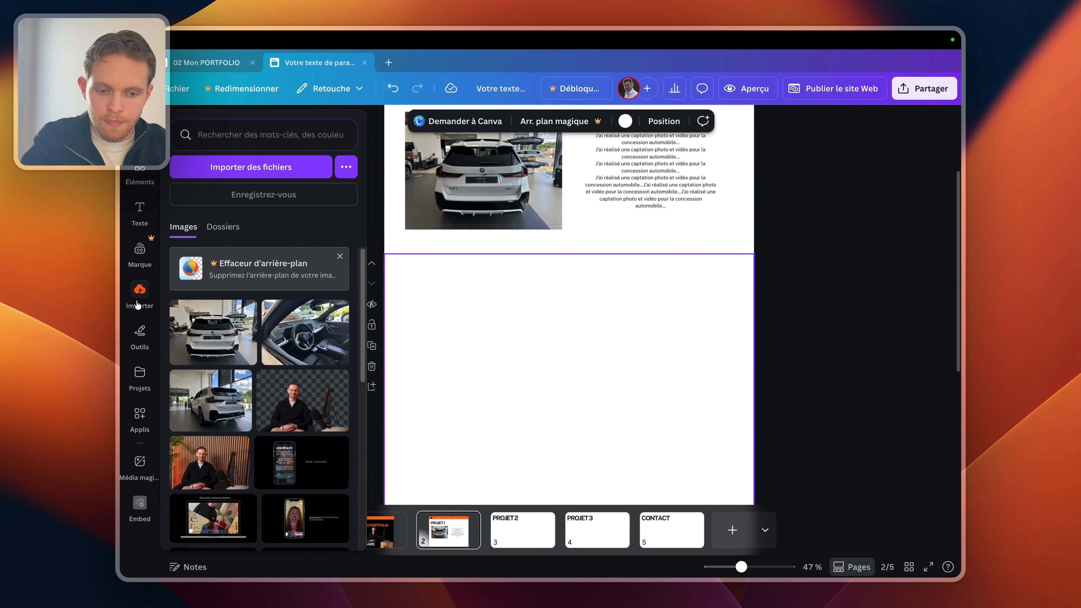
{"action": "left_click_drag", "start_coordinate": [256, 319], "coordinate": [568, 337]}
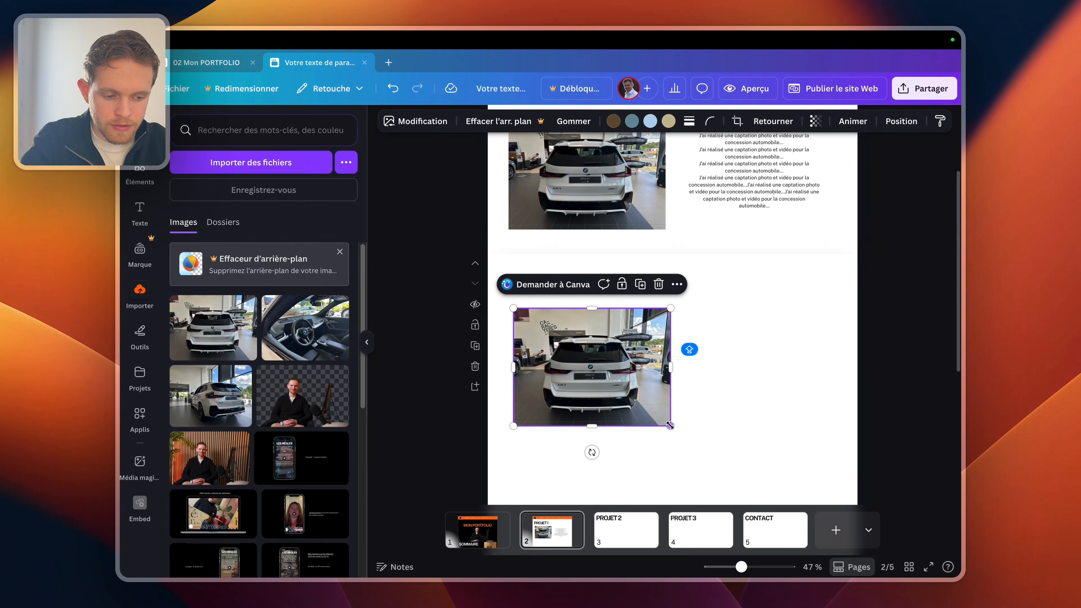
{"action": "left_click_drag", "start_coordinate": [671, 427], "coordinate": [643, 404]}
- Stack two copies beneath the car photo and replace them with the car interior photo and the angled rear-view photo
{"action": "left_click_drag", "start_coordinate": [587, 367], "coordinate": [593, 445]}
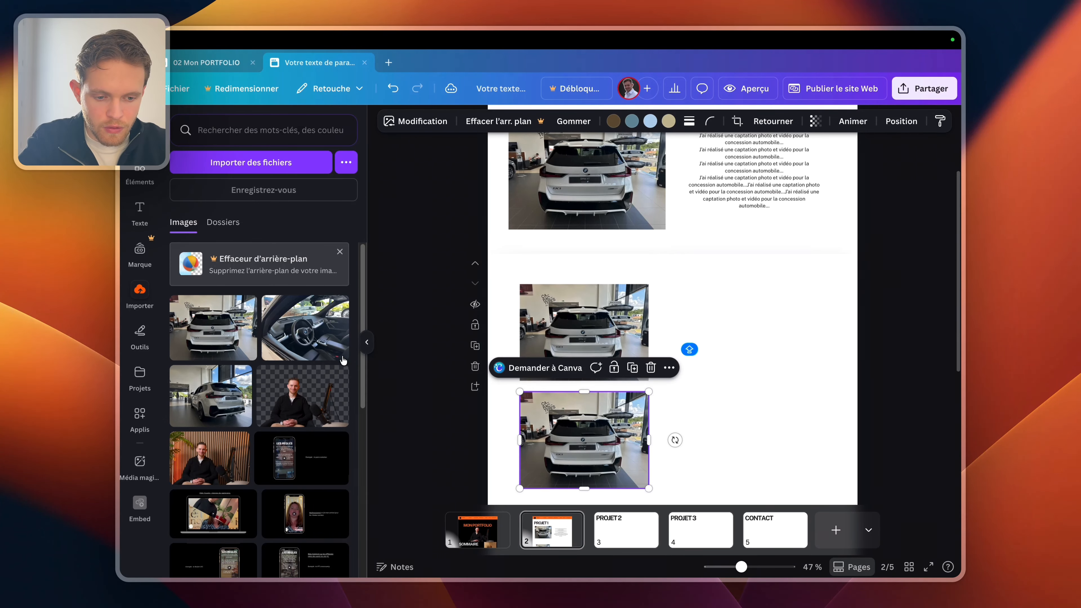
{"action": "left_click_drag", "start_coordinate": [275, 309], "coordinate": [552, 394]}
{"action": "scroll", "coordinate": [683, 380], "scroll_direction": "down", "scroll_amount": 3}
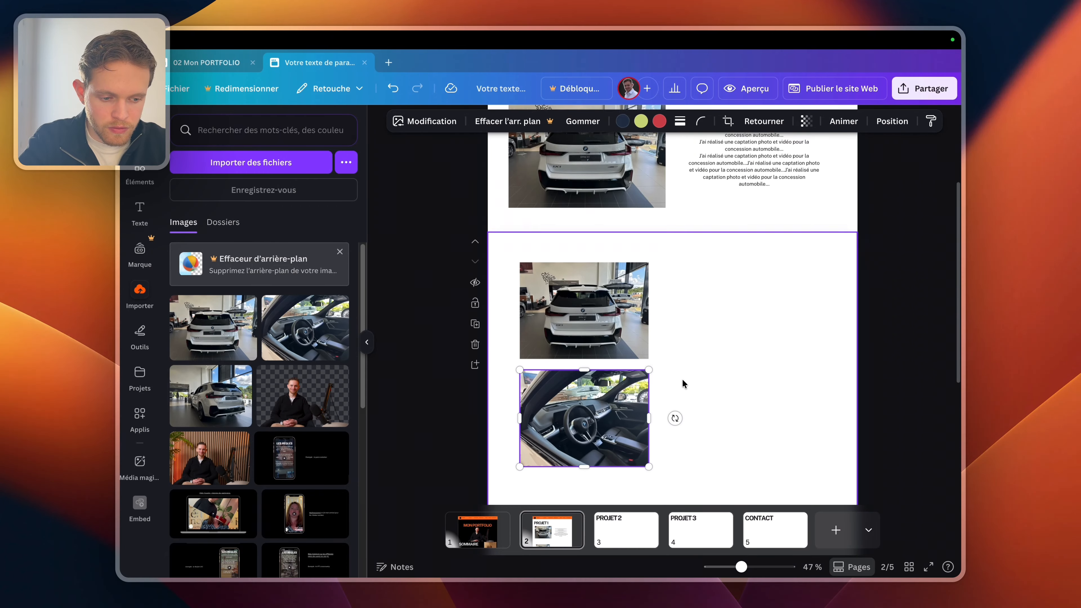
{"action": "left_click_drag", "start_coordinate": [596, 350], "coordinate": [596, 469], "text": "alt"}
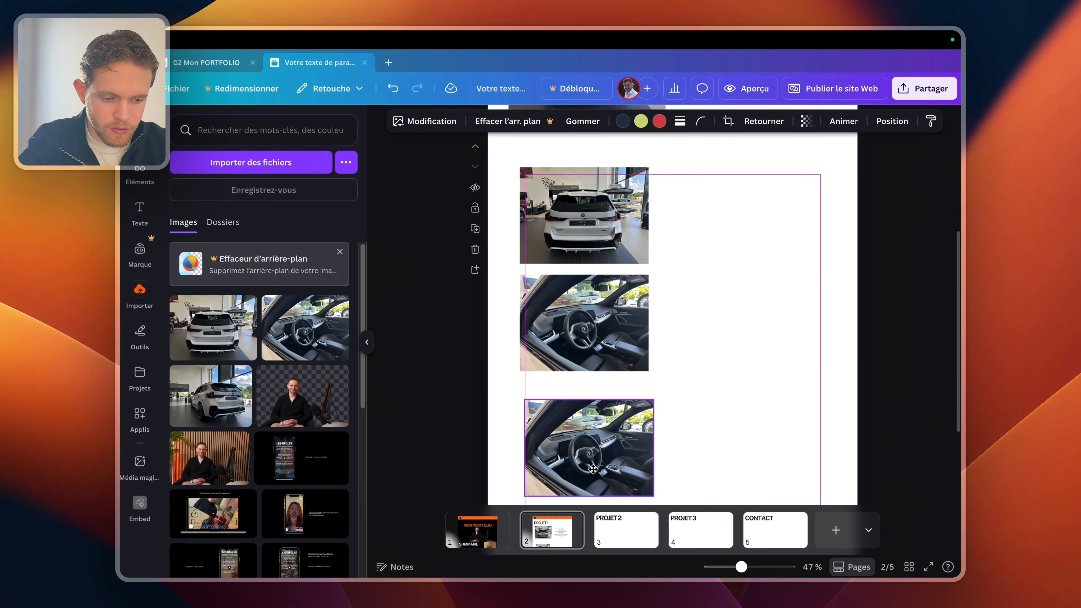
{"action": "left_click_drag", "start_coordinate": [240, 377], "coordinate": [584, 443]}
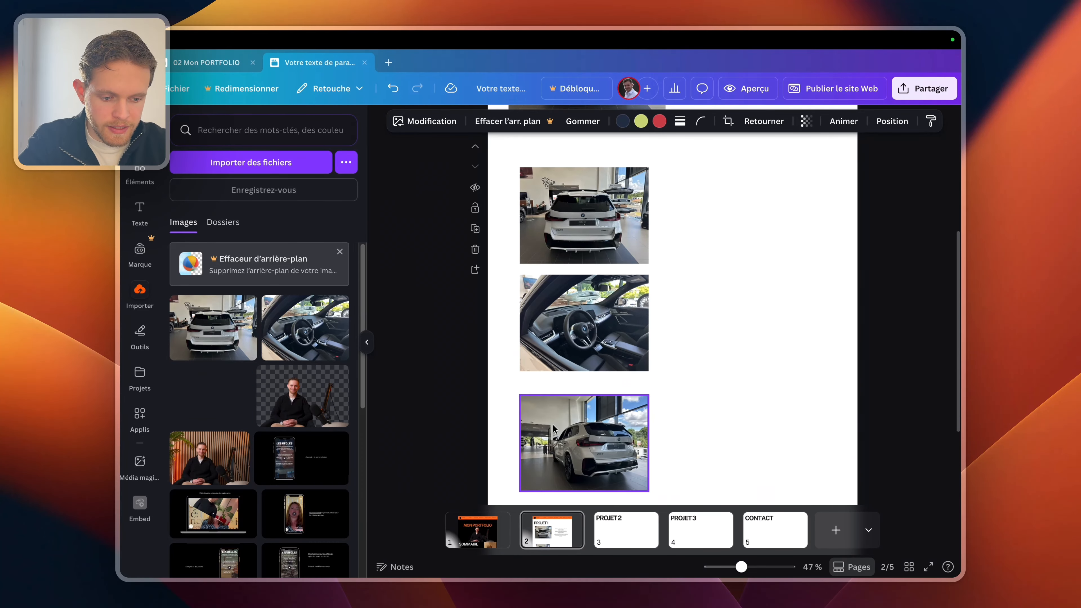
{"action": "scroll", "coordinate": [561, 419], "scroll_direction": "down", "scroll_amount": 3}
{"action": "left_click", "coordinate": [724, 304]}
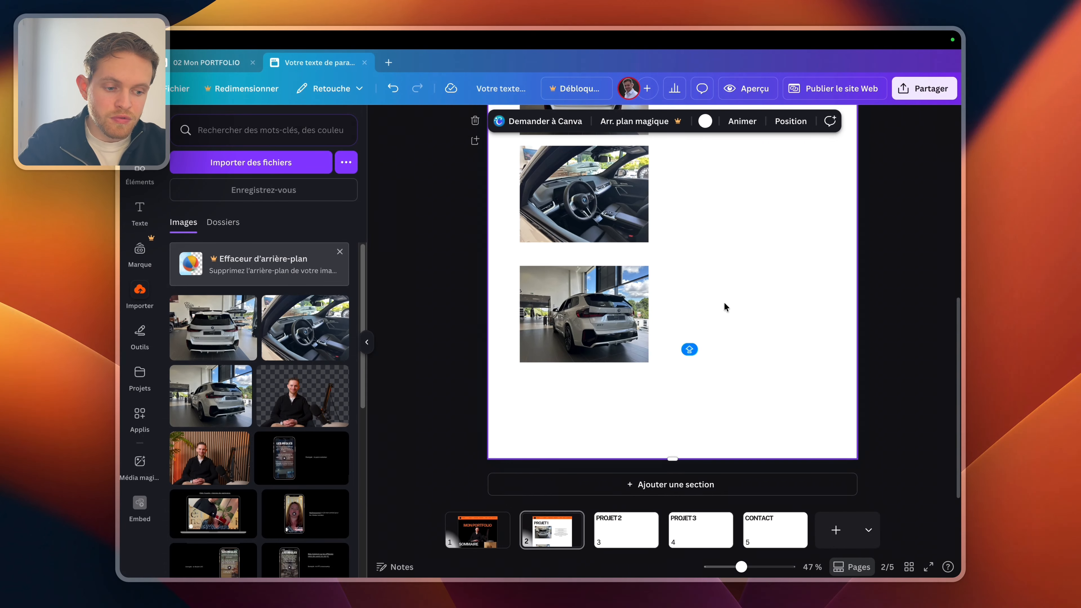
- Preview the website, testing the SOMMAIRE link and checking the stacked photos on the PROJET 1 page
{"action": "scroll", "coordinate": [725, 305], "scroll_direction": "up", "scroll_amount": 3}
{"action": "left_click", "coordinate": [748, 89]}
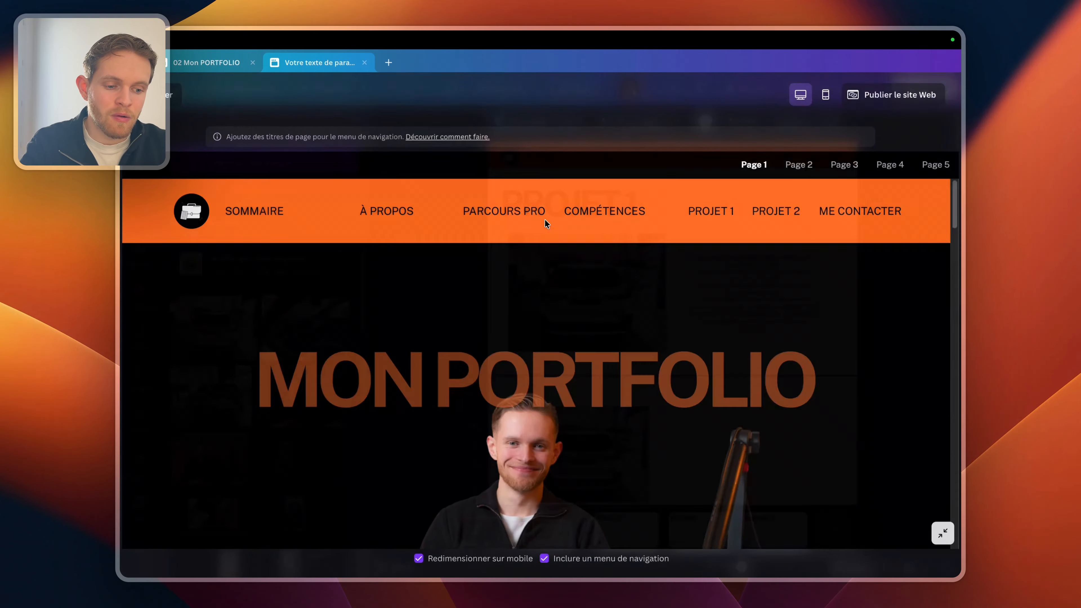
{"action": "left_click", "coordinate": [259, 211]}
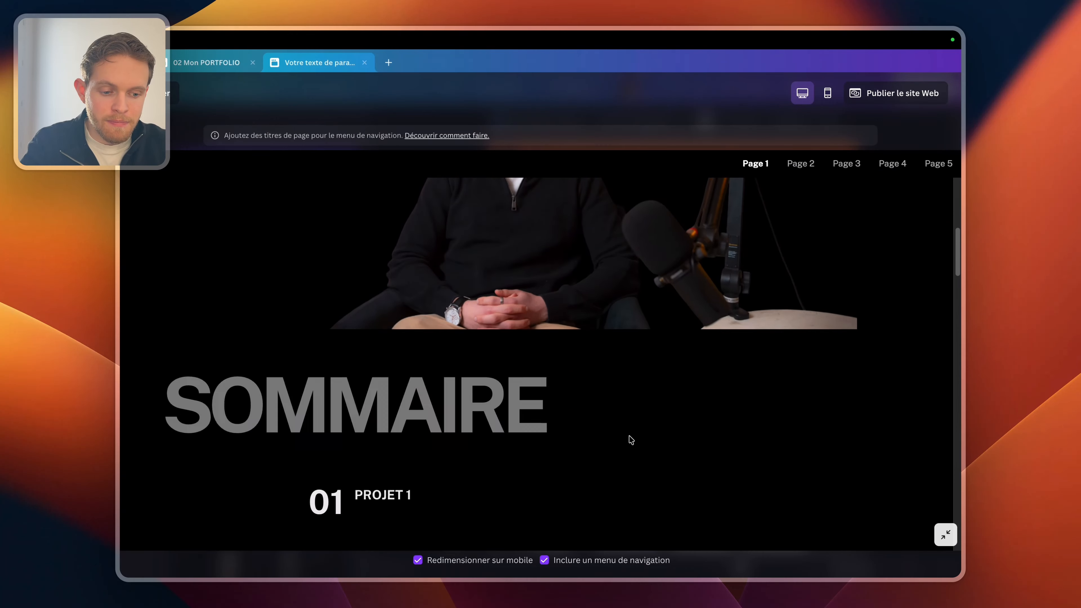
{"action": "left_click", "coordinate": [357, 345]}
{"action": "scroll", "coordinate": [589, 439], "scroll_direction": "down", "scroll_amount": 15}
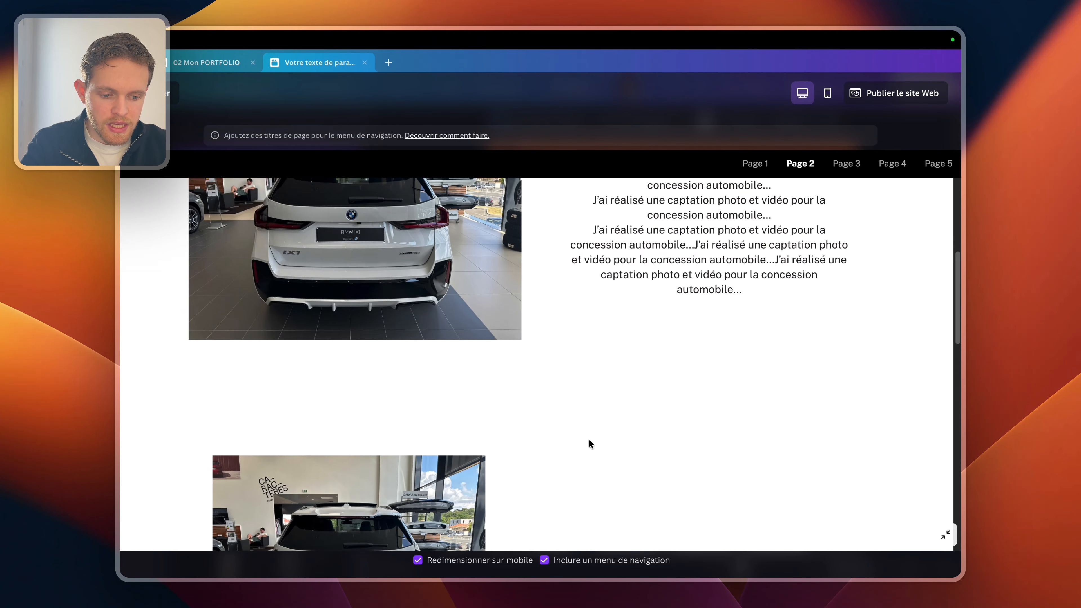
{"action": "scroll", "coordinate": [589, 440], "scroll_direction": "up", "scroll_amount": 10}
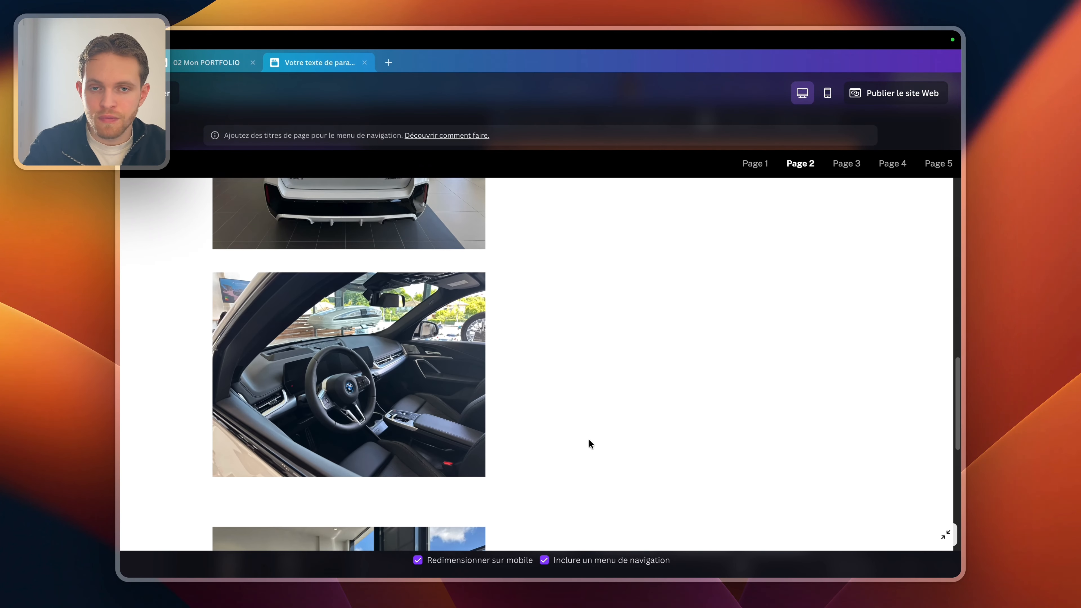
{"action": "scroll", "coordinate": [533, 416], "scroll_direction": "down", "scroll_amount": 5}
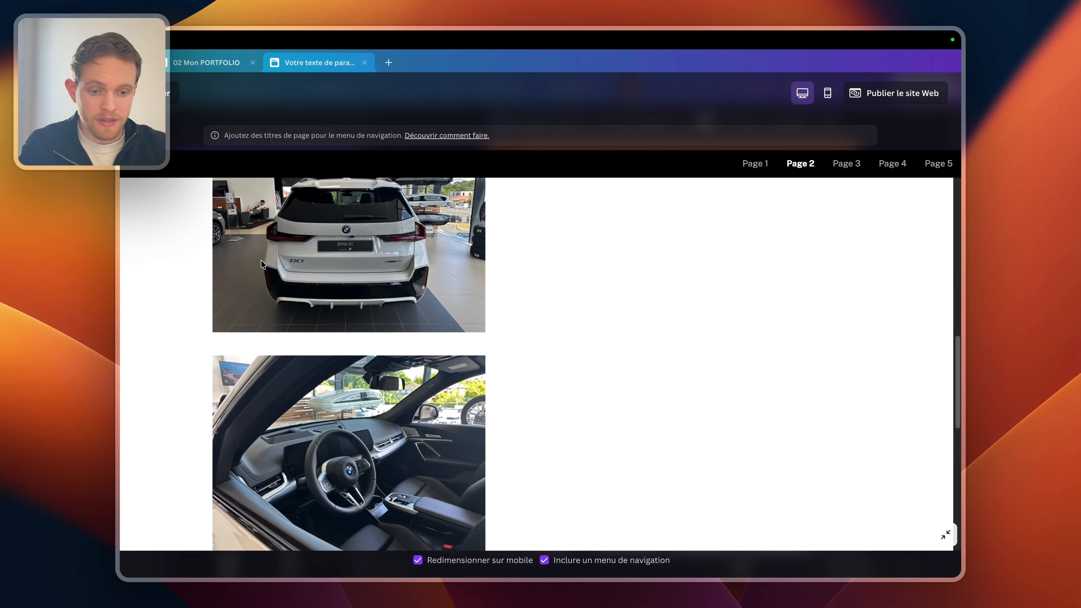
{"action": "left_click", "coordinate": [172, 95]}
- Delete the three stacked car photos from the section below PROJET 1
{"action": "scroll", "coordinate": [708, 273], "scroll_direction": "down", "scroll_amount": 5}
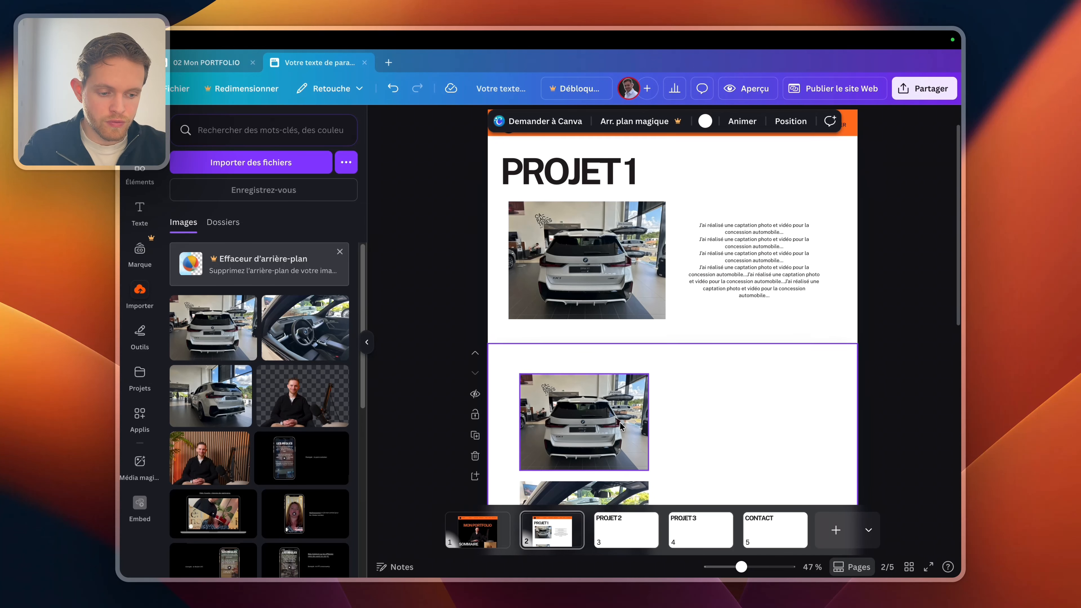
{"action": "left_click_drag", "start_coordinate": [709, 246], "coordinate": [520, 503]}
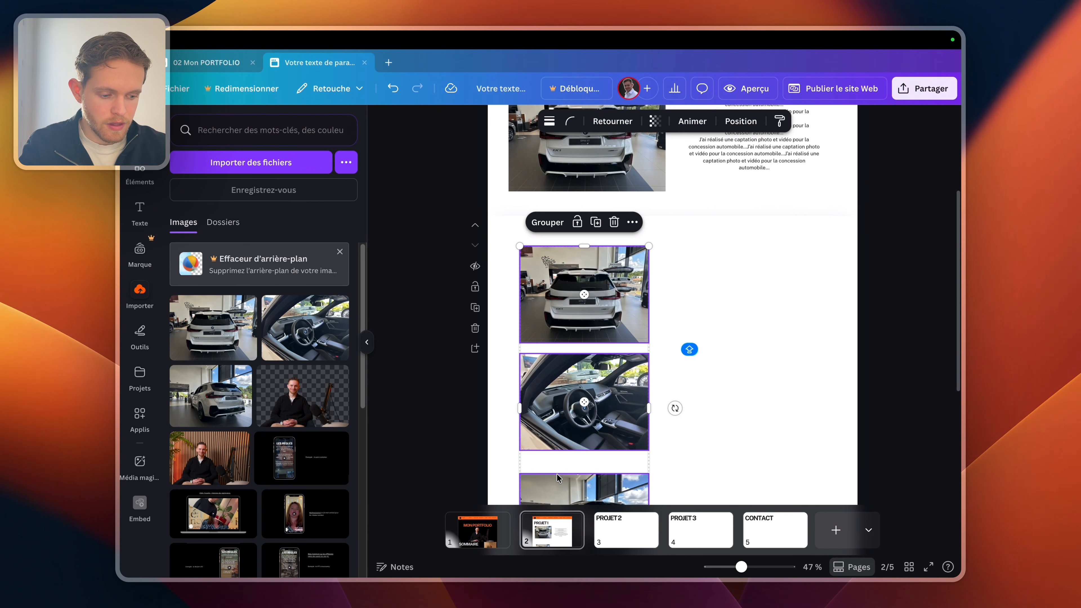
{"action": "key", "text": "Delete"}
{"action": "left_click", "coordinate": [559, 468]}
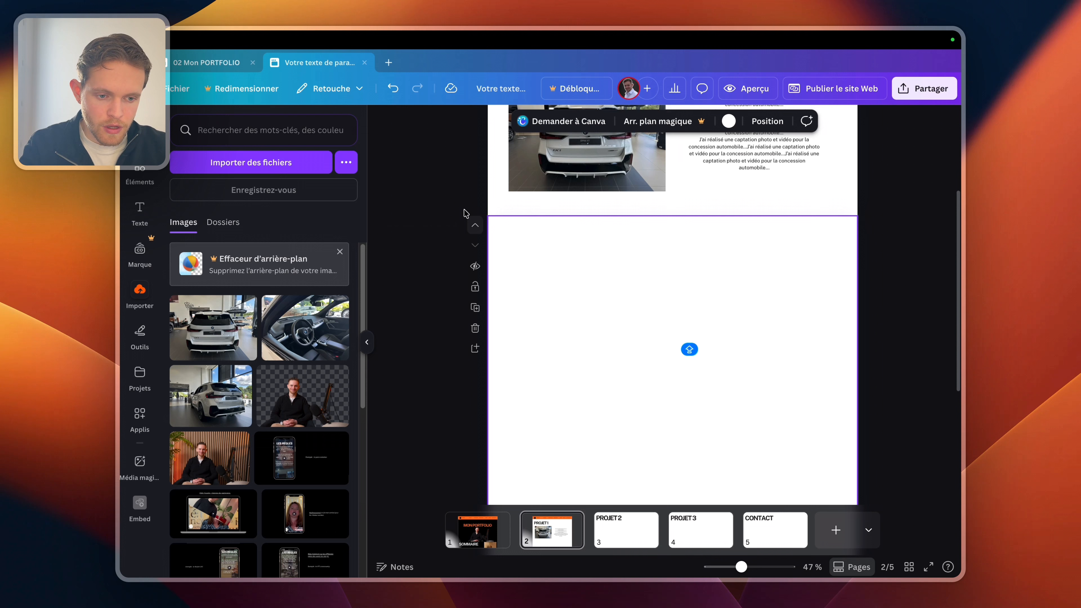
- Create a new blank Présentation design and insert the uploaded car interior photo on its first page
{"action": "left_click", "coordinate": [389, 63]}
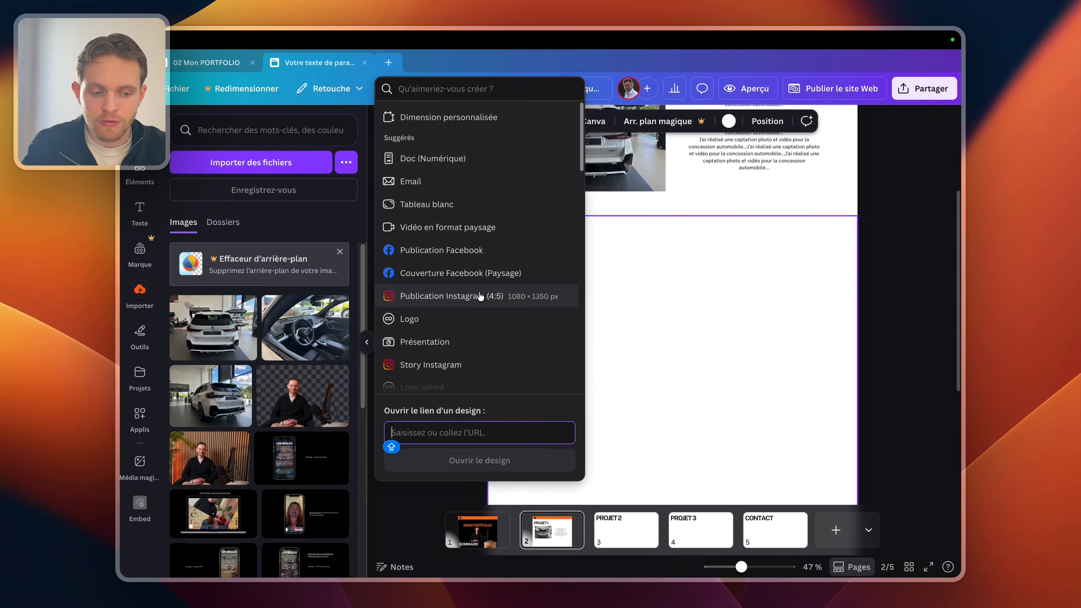
{"action": "left_click", "coordinate": [457, 349]}
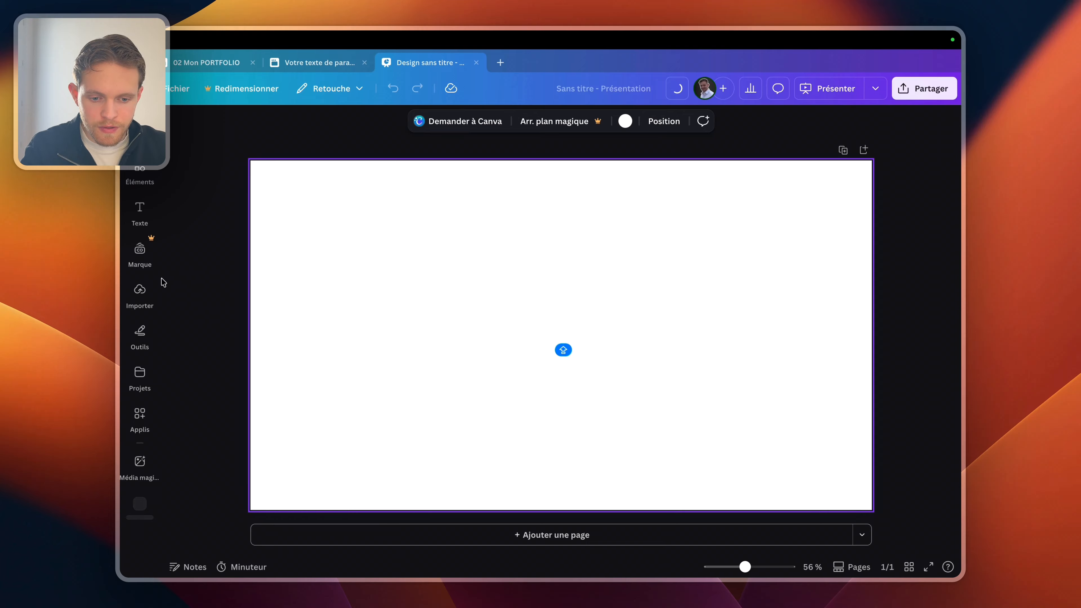
{"action": "left_click", "coordinate": [142, 288]}
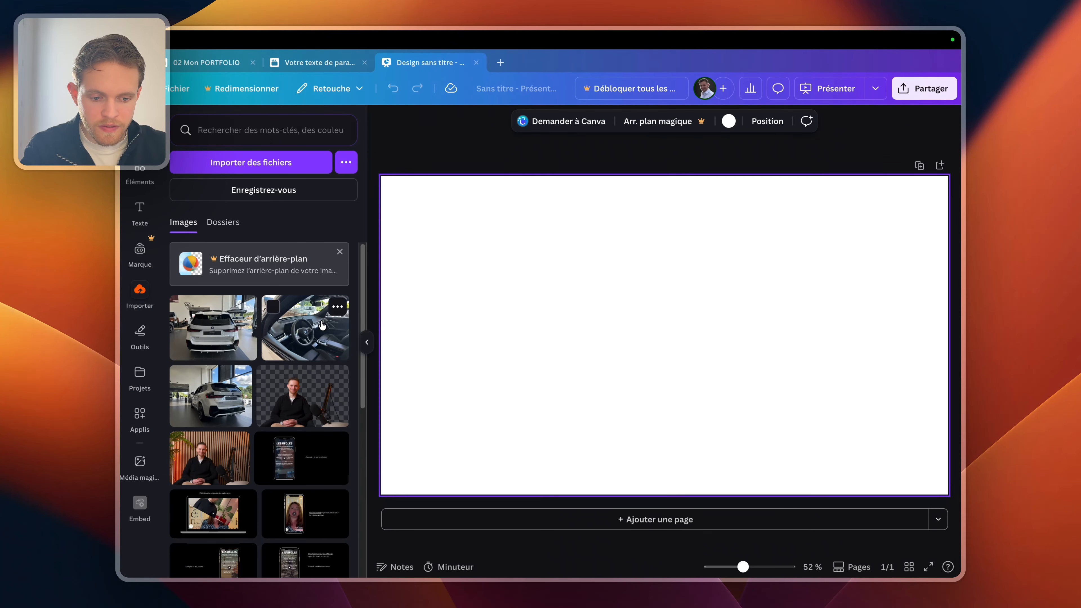
{"action": "left_click", "coordinate": [305, 328]}
- Add a second page with the rear-view car photo and a third page with the angled rear-view photo
{"action": "left_click", "coordinate": [566, 520]}
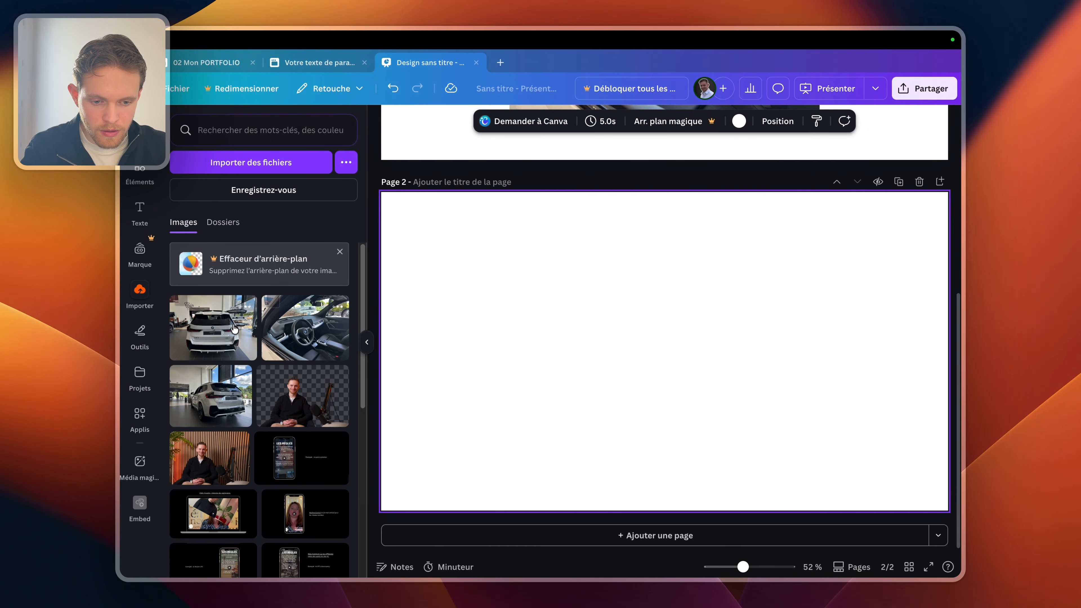
{"action": "left_click", "coordinate": [213, 328]}
{"action": "left_click", "coordinate": [553, 538]}
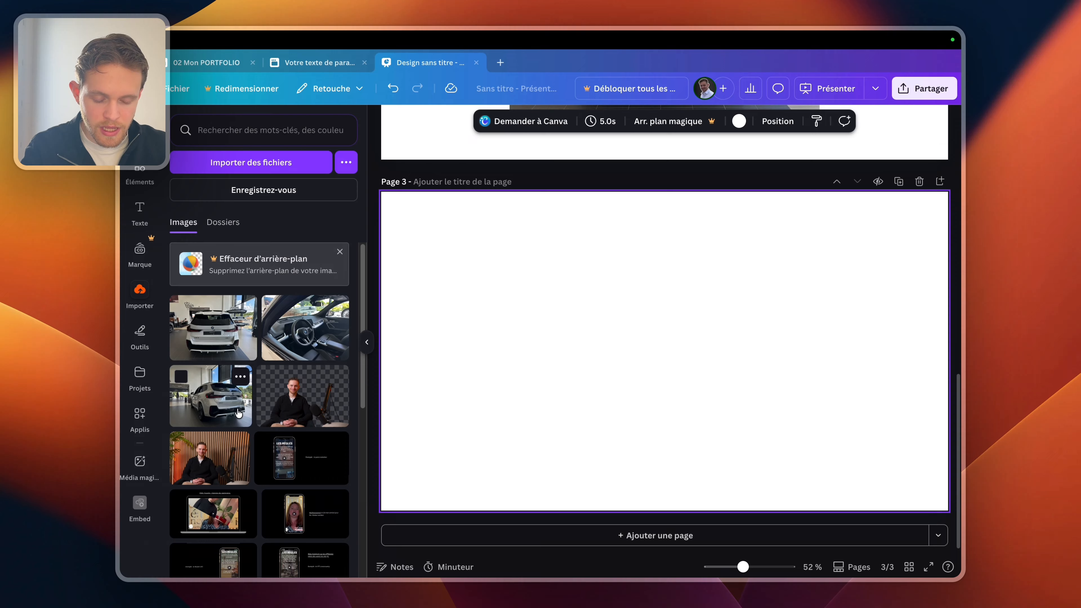
{"action": "left_click", "coordinate": [211, 396]}
{"action": "left_click", "coordinate": [501, 334]}
{"action": "scroll", "coordinate": [501, 341], "scroll_direction": "up", "scroll_amount": 10}
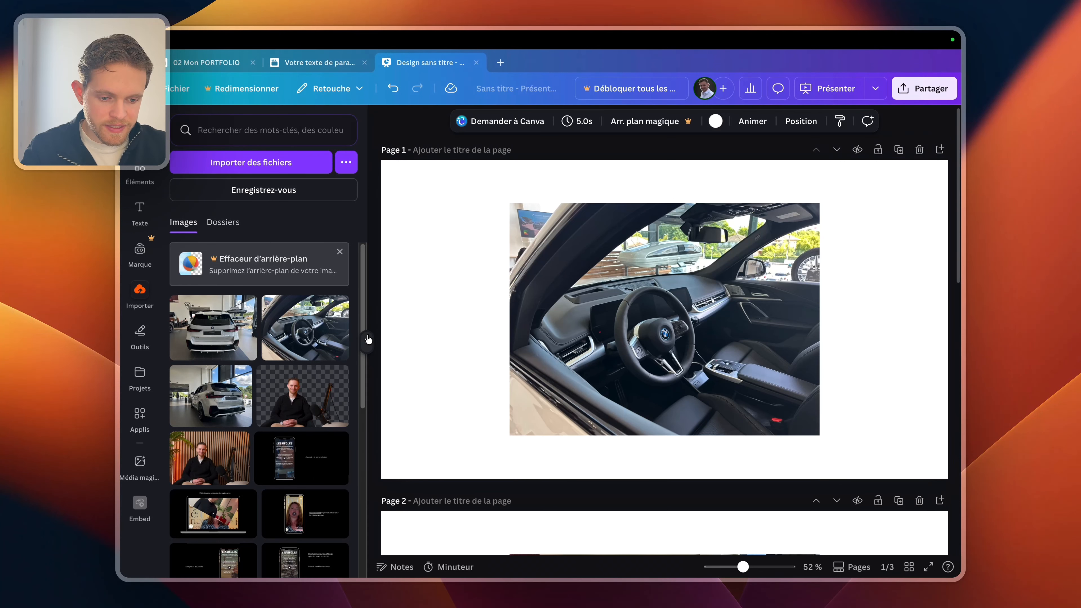
{"action": "left_click", "coordinate": [366, 342]}
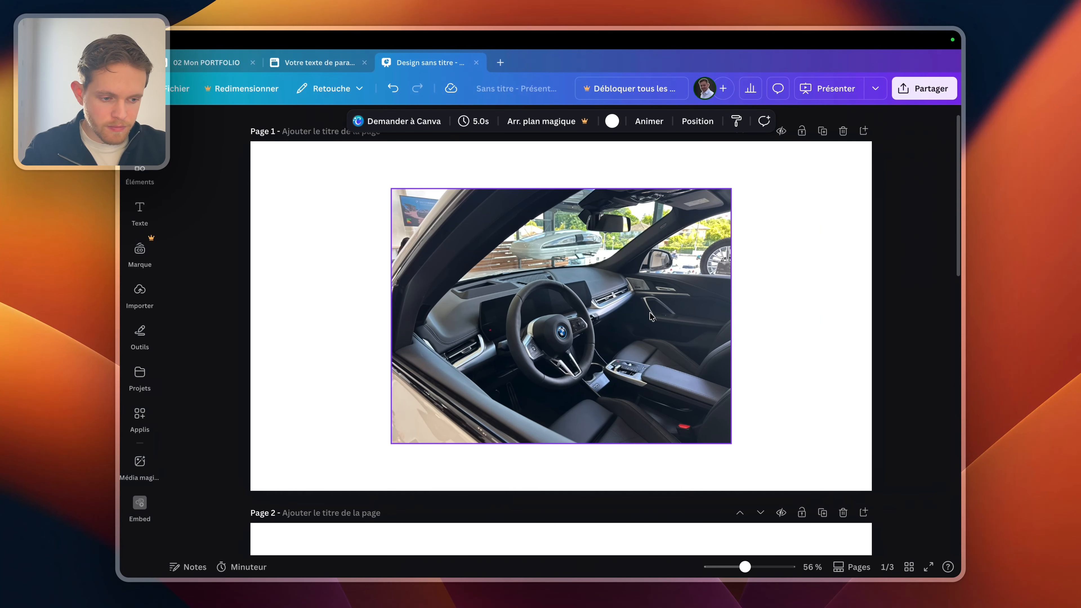
- Generate an embed link for the photo presentation and copy its smart embed link
{"action": "left_click", "coordinate": [926, 102]}
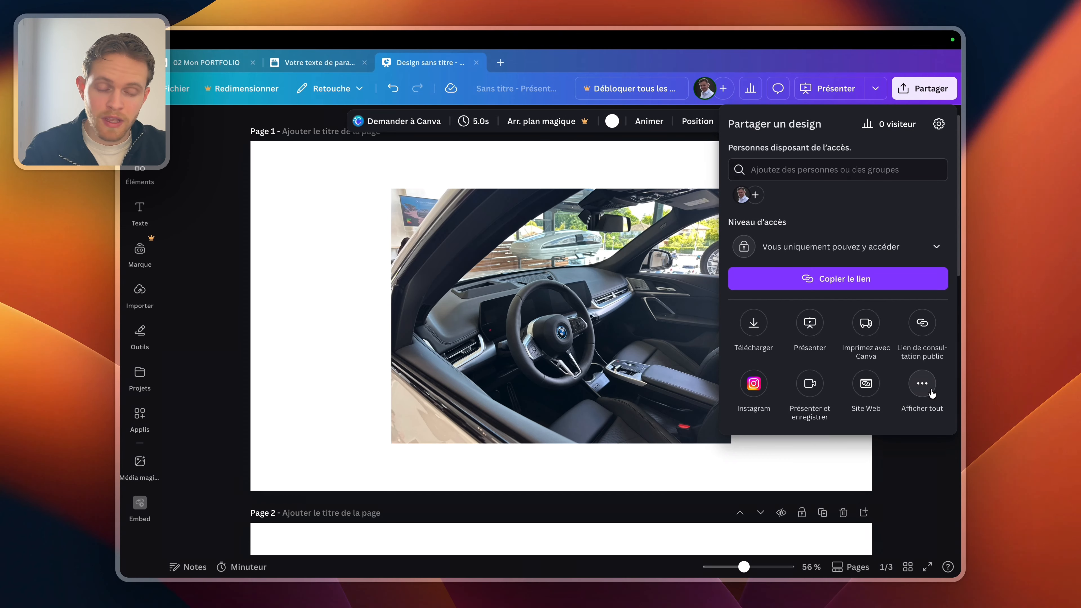
{"action": "left_click", "coordinate": [923, 385]}
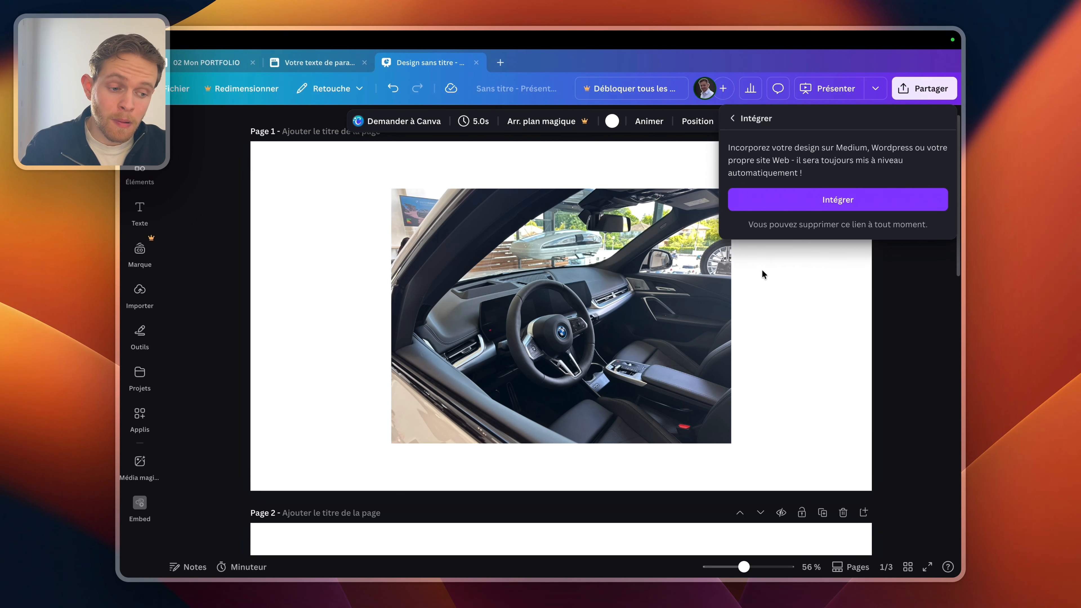
{"action": "left_click", "coordinate": [806, 201]}
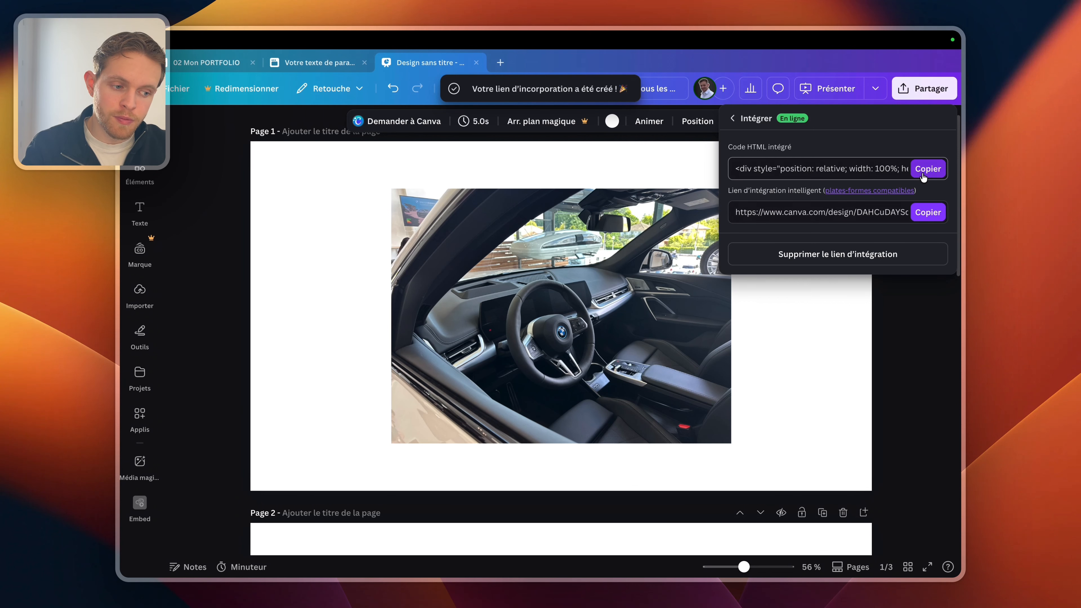
{"action": "left_click", "coordinate": [929, 212]}
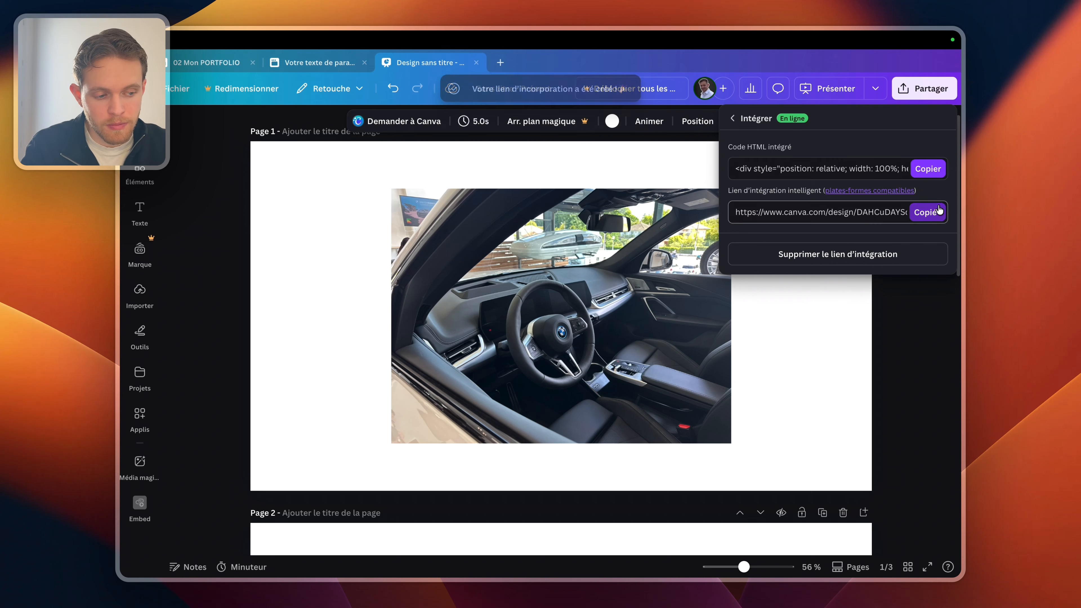
- Return to the portfolio website design and shorten the blank section below PROJET 1
{"action": "left_click", "coordinate": [312, 58]}
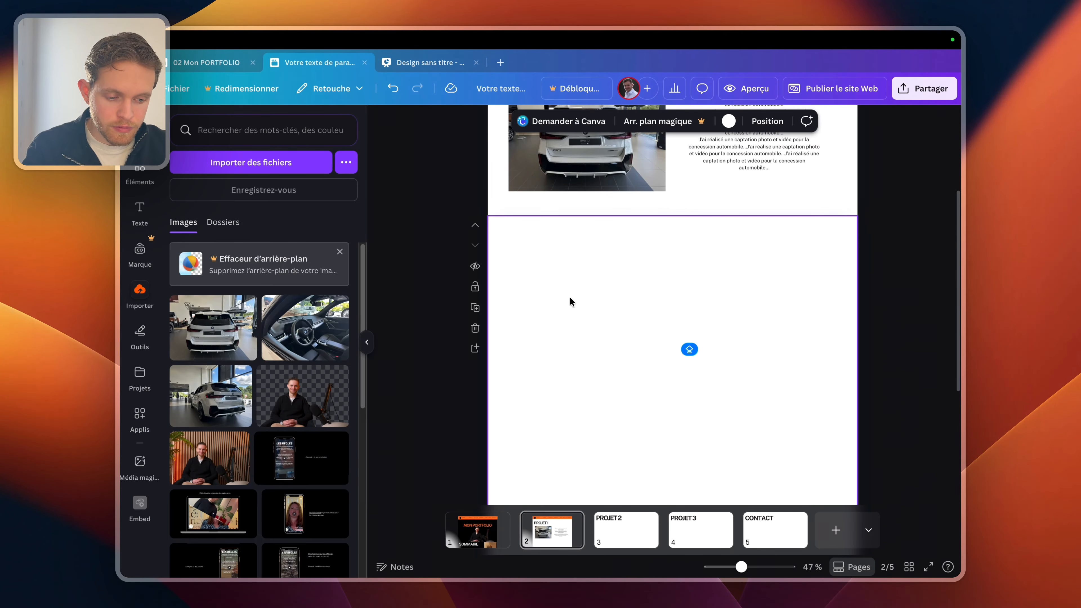
{"action": "scroll", "coordinate": [647, 336], "scroll_direction": "down", "scroll_amount": 3}
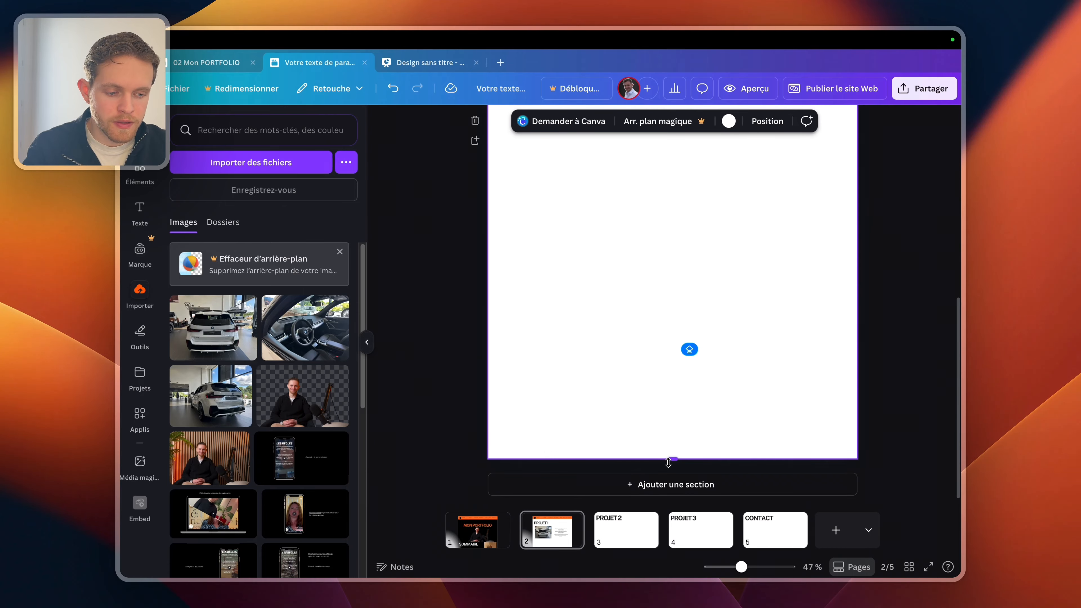
{"action": "left_click_drag", "start_coordinate": [669, 463], "coordinate": [669, 341]}
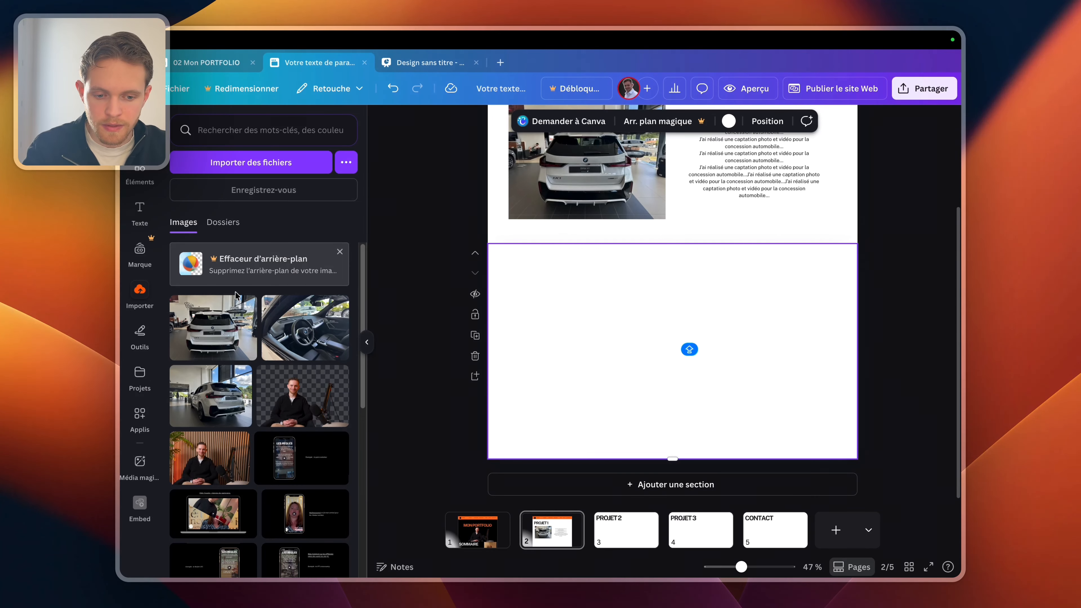
- Search the apps for EMBED and open the Embed app
{"action": "left_click", "coordinate": [140, 417]}
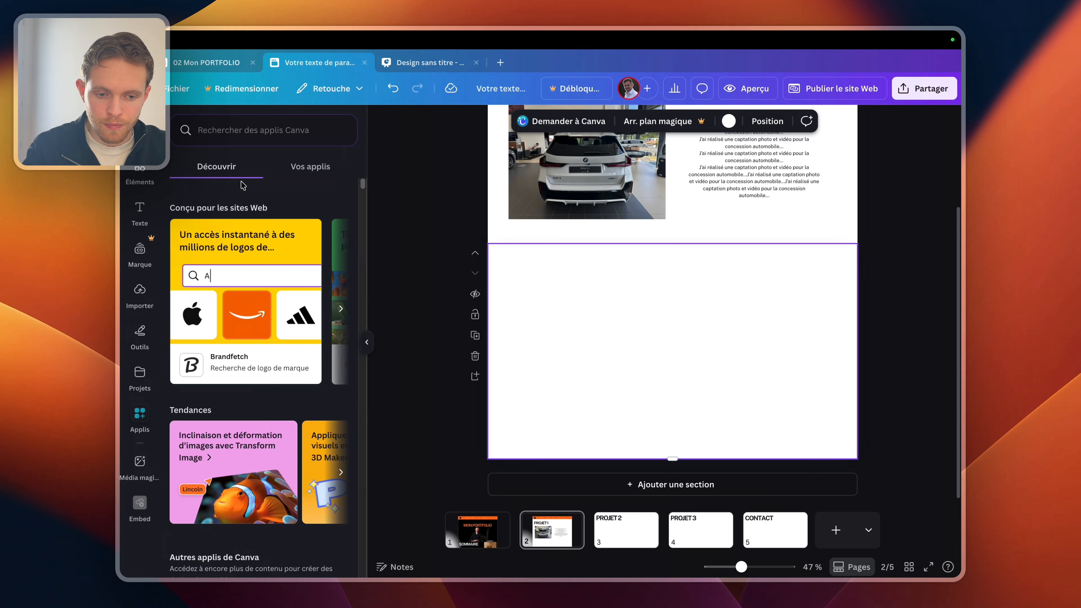
{"action": "left_click", "coordinate": [246, 123]}
{"action": "type", "text": "E"}
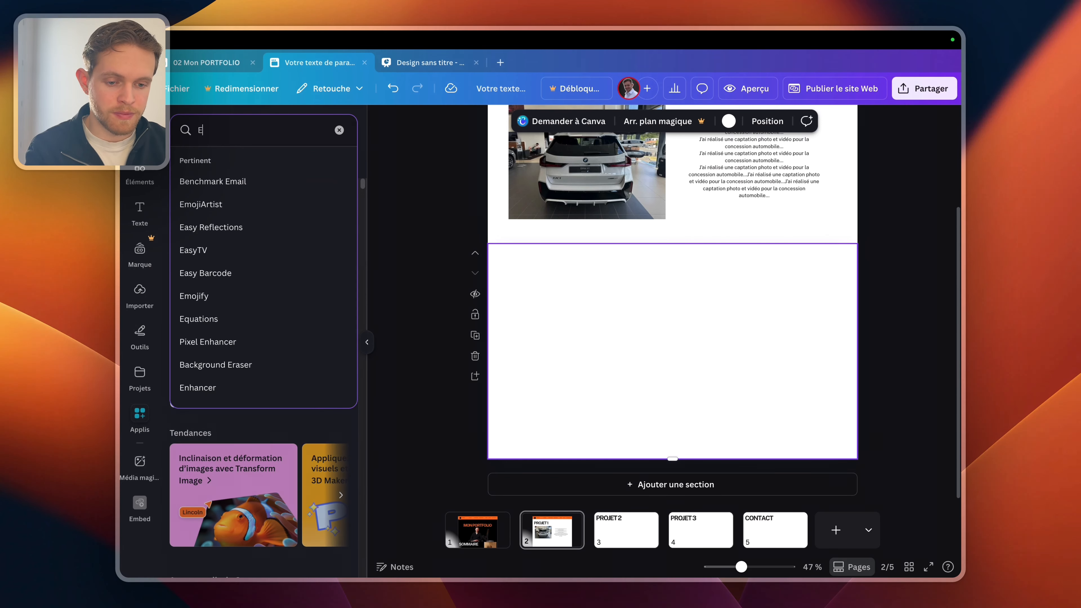
{"action": "type", "text": "MBED"}
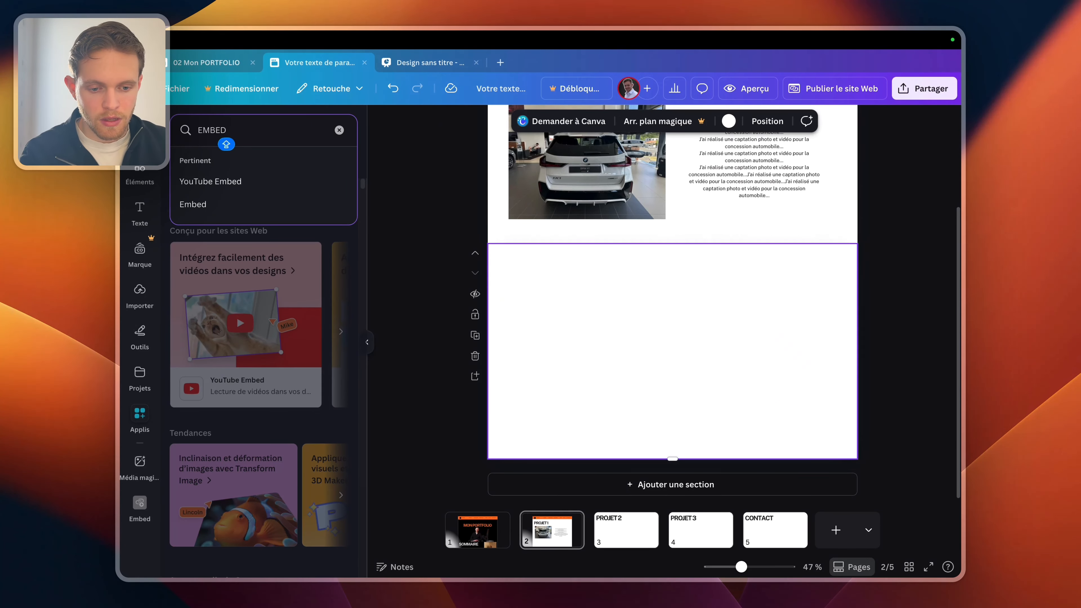
{"action": "left_click", "coordinate": [224, 205]}
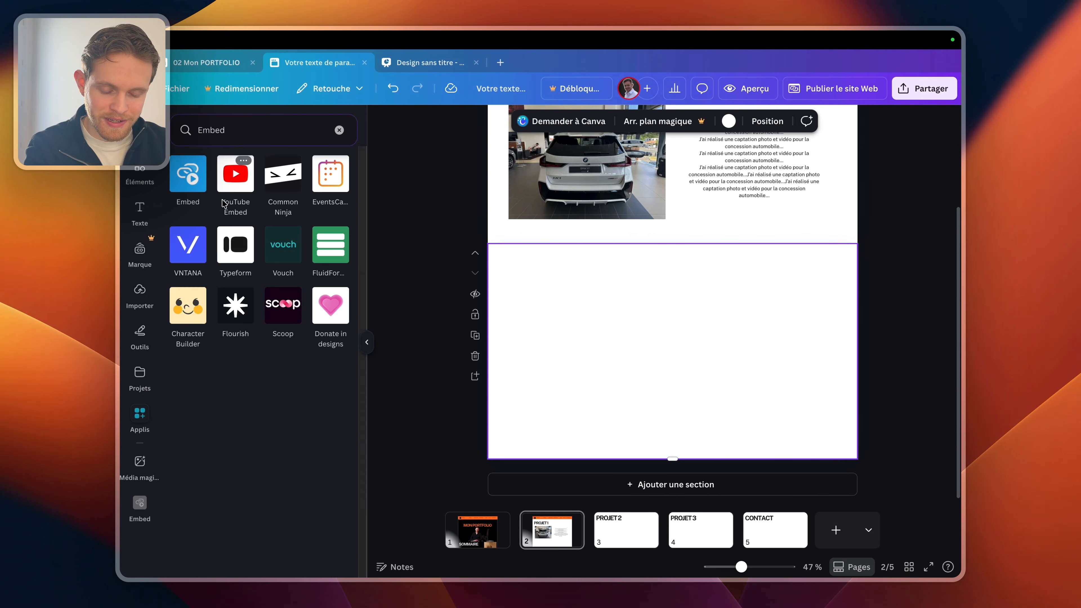
{"action": "left_click", "coordinate": [179, 175]}
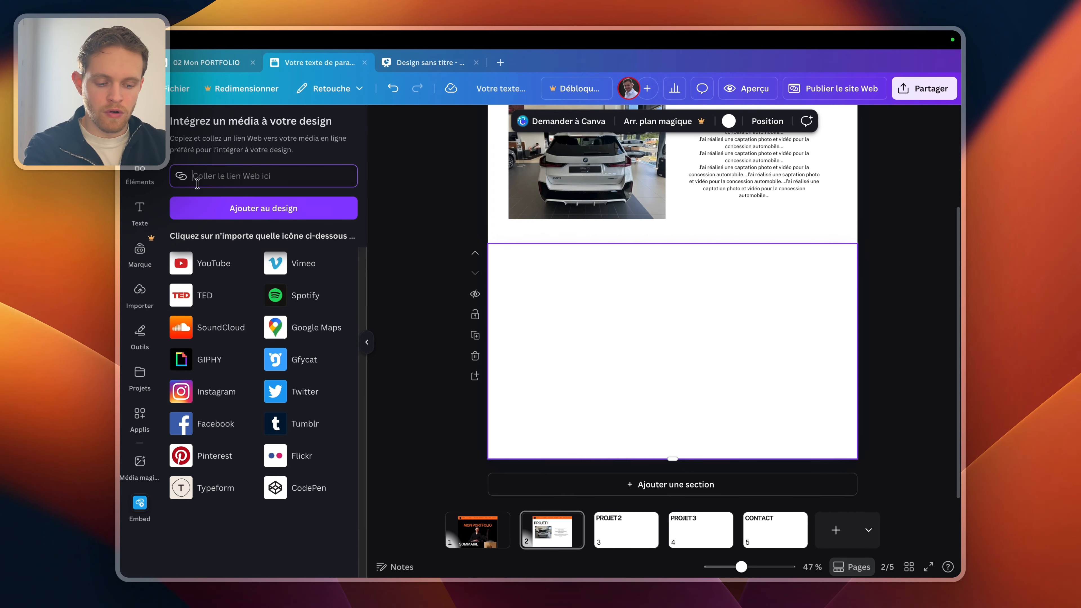
- Paste the copied smart embed link and add the photo presentation to the blank section below PROJET 1
{"action": "key", "text": "super+v"}
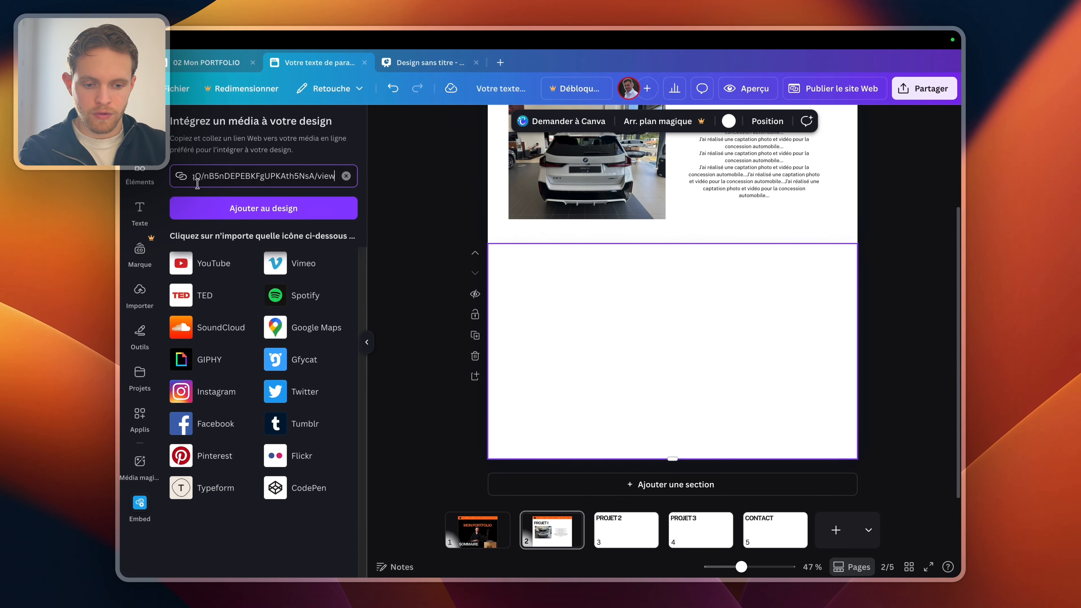
{"action": "left_click", "coordinate": [211, 214]}
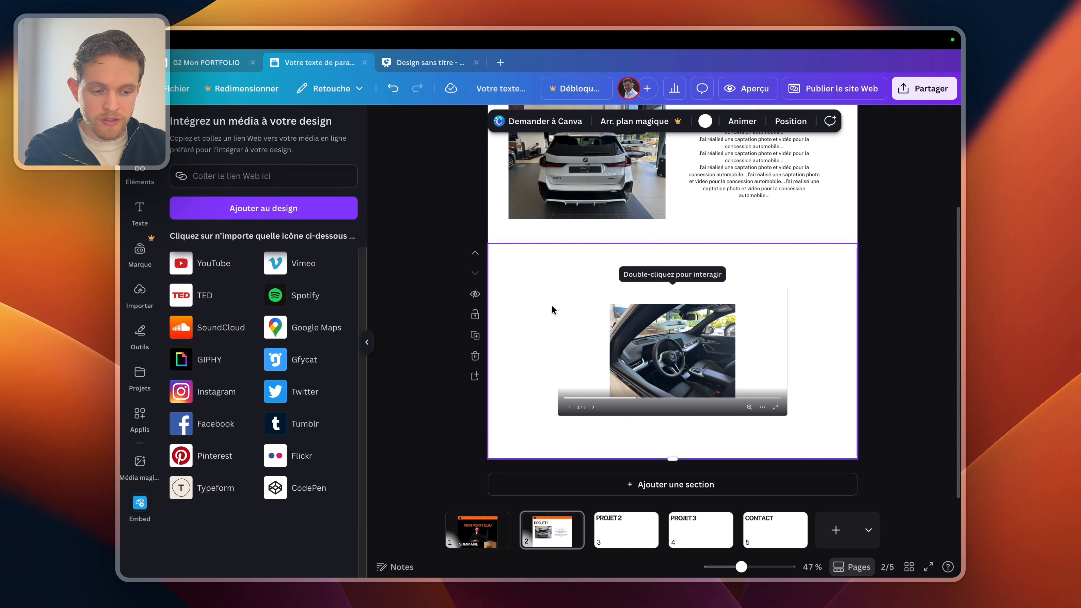
{"action": "left_click", "coordinate": [427, 64]}
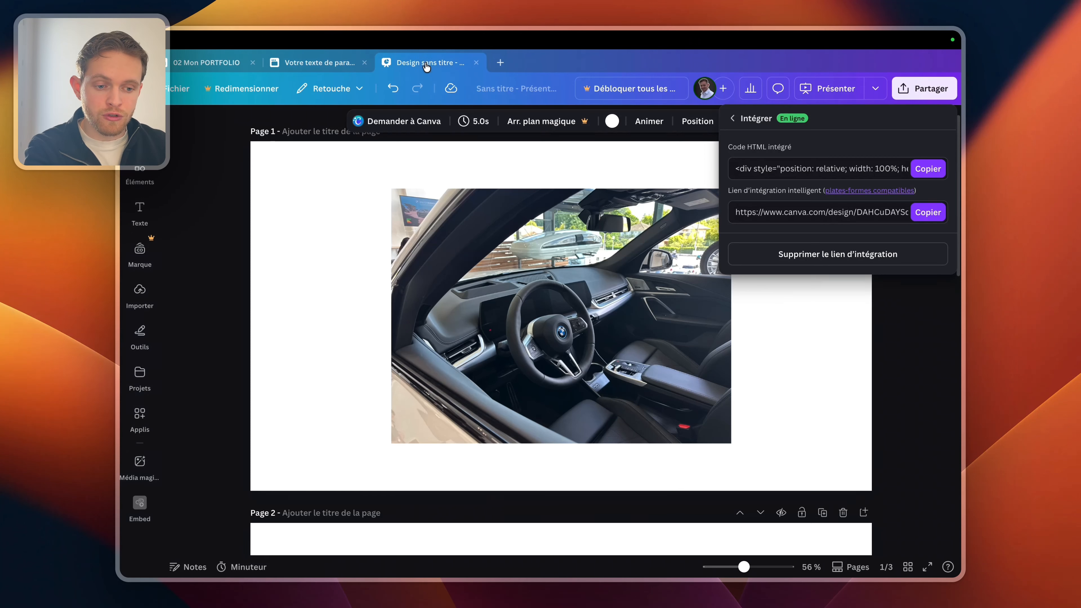
{"action": "left_click", "coordinate": [345, 212]}
{"action": "left_click", "coordinate": [324, 63]}
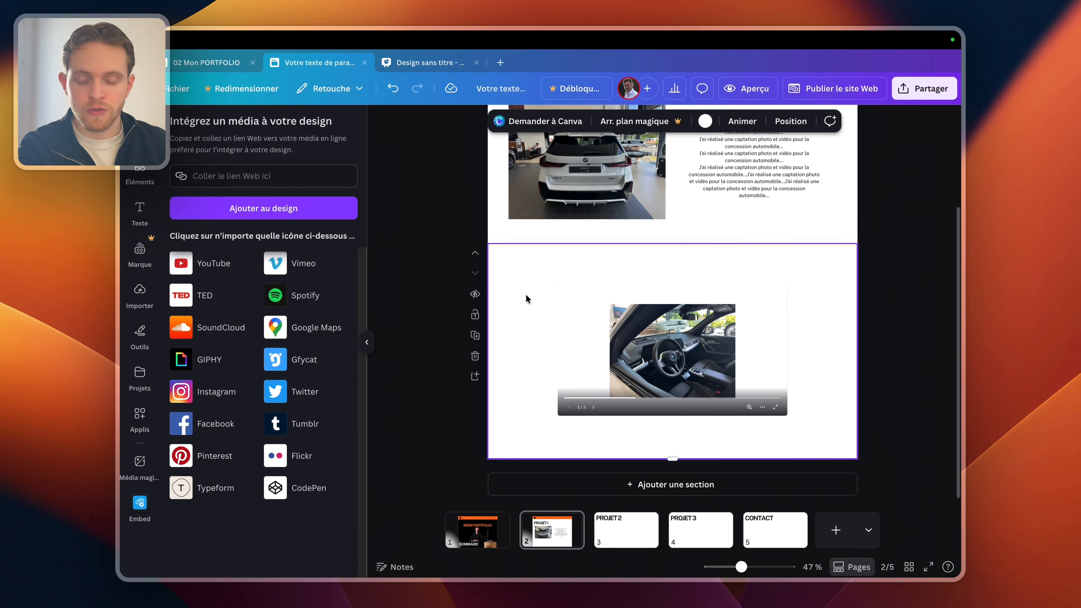
- Add an orange rectangle over the embedded presentation and enlarge it past the presentation's edges on all sides
{"action": "key", "text": "super+v"}
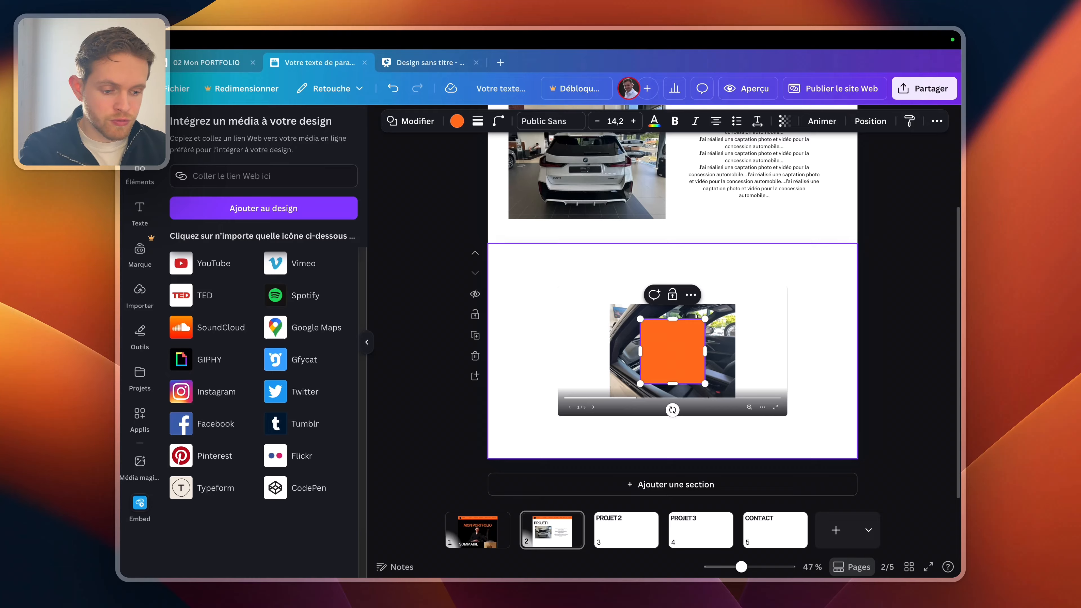
{"action": "left_click_drag", "start_coordinate": [641, 319], "coordinate": [534, 259]}
{"action": "left_click_drag", "start_coordinate": [701, 384], "coordinate": [804, 432]}
{"action": "left_click", "coordinate": [453, 125]}
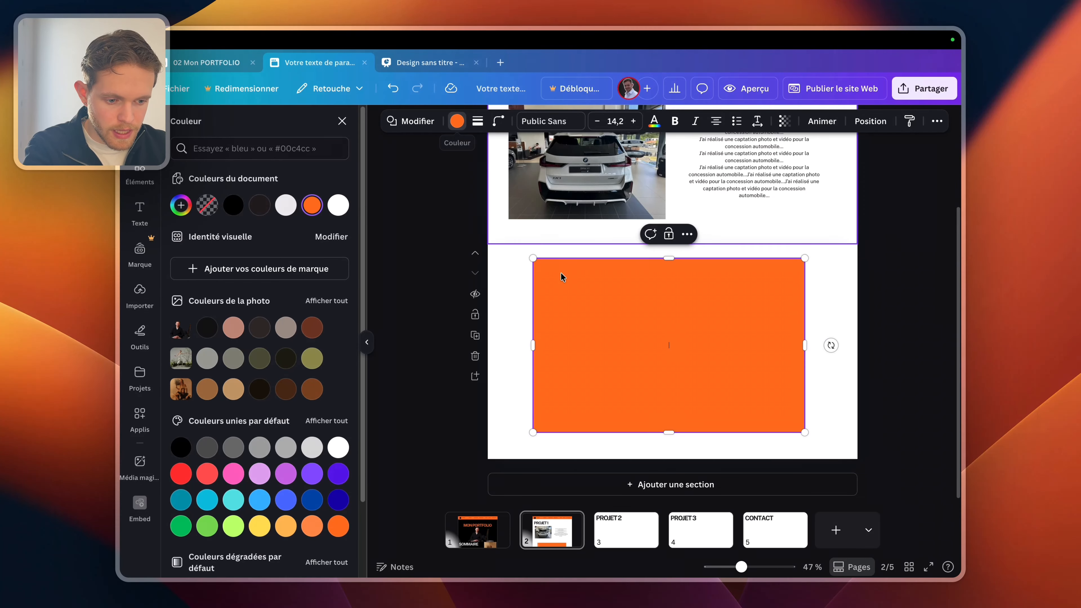
- Send the orange rectangle back one level and trim its edges to form a narrower border around the embedded presentation
{"action": "left_click", "coordinate": [689, 241]}
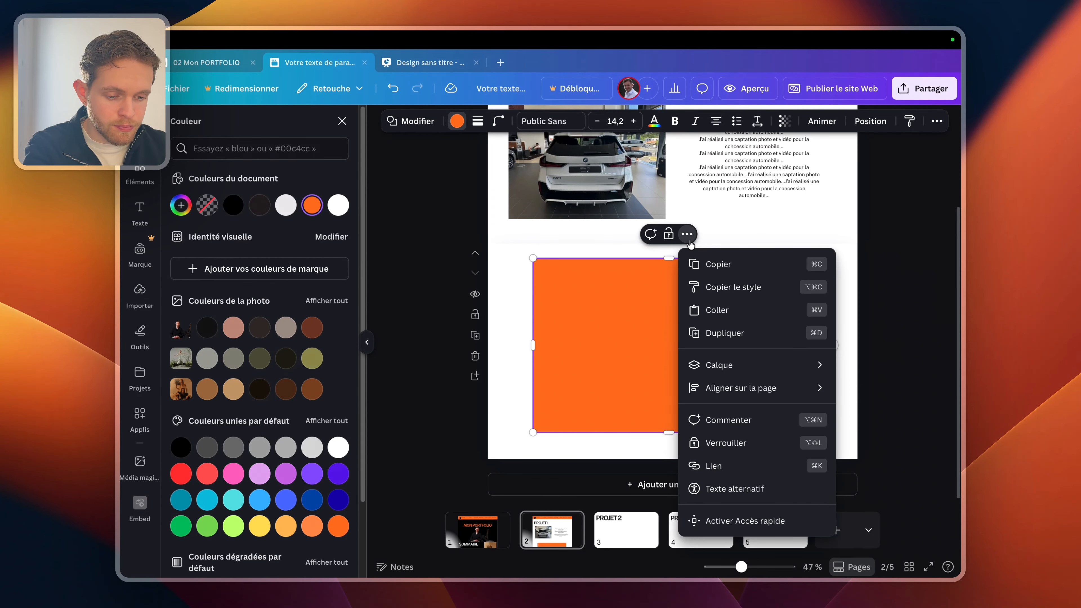
{"action": "mouse_move", "coordinate": [718, 372]}
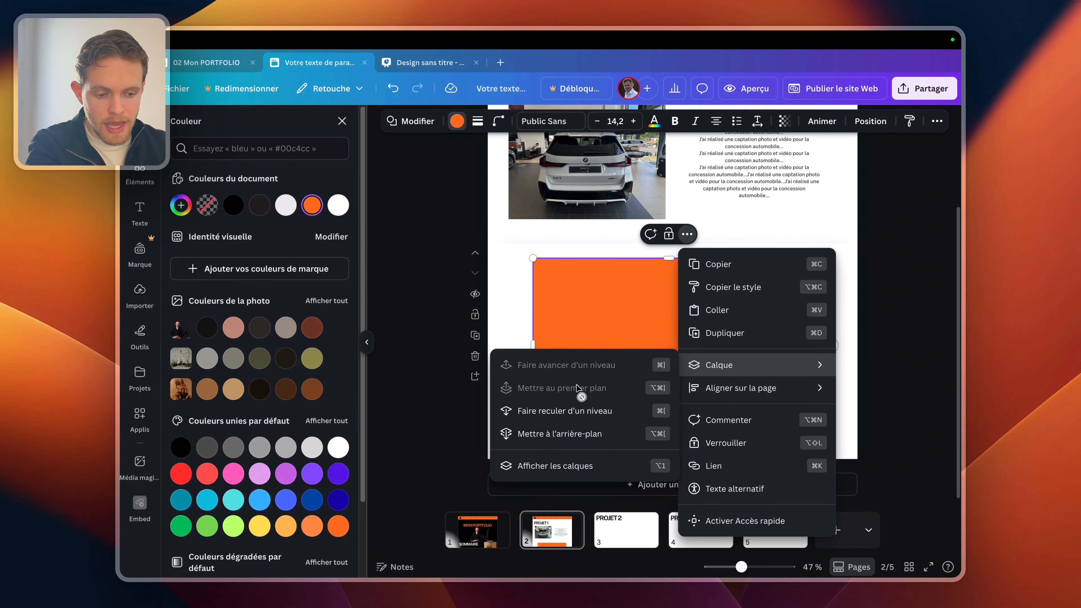
{"action": "left_click", "coordinate": [595, 419]}
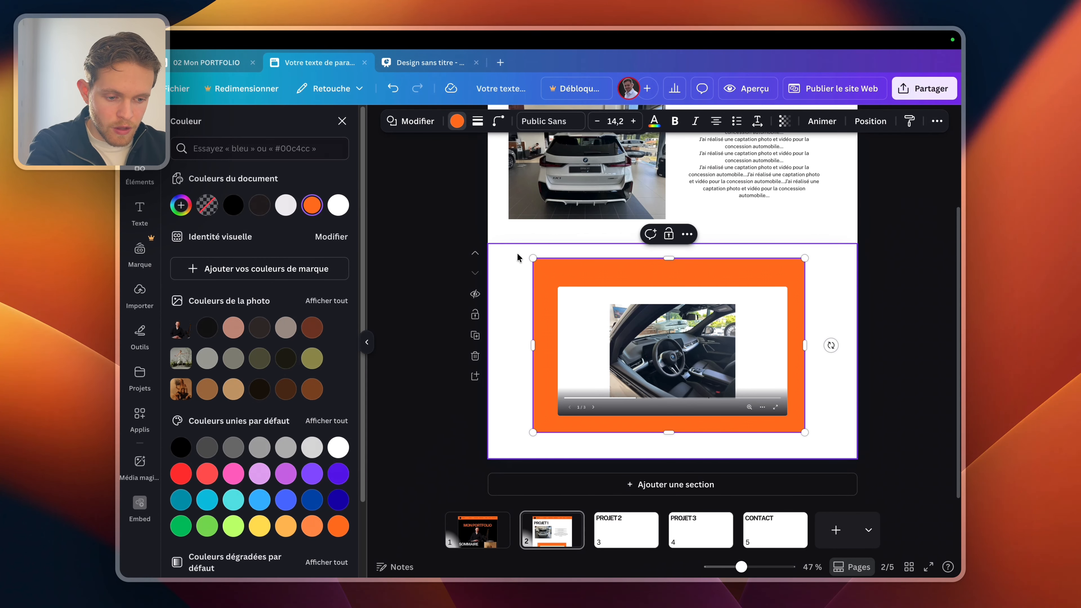
{"action": "left_click_drag", "start_coordinate": [535, 258], "coordinate": [533, 275]}
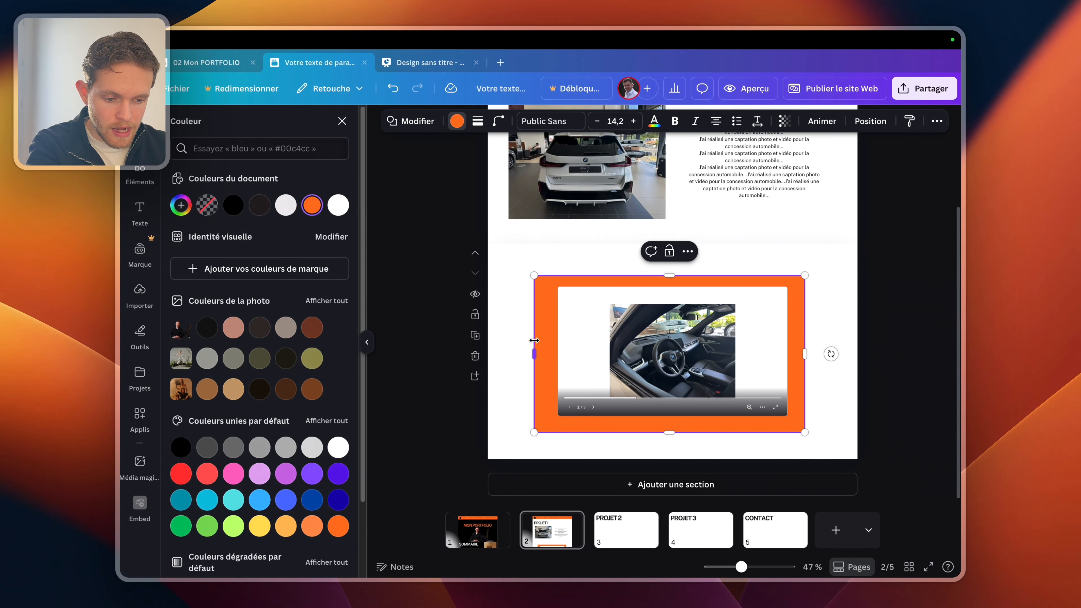
{"action": "left_click_drag", "start_coordinate": [533, 342], "coordinate": [544, 343]}
{"action": "left_click_drag", "start_coordinate": [674, 432], "coordinate": [674, 424]}
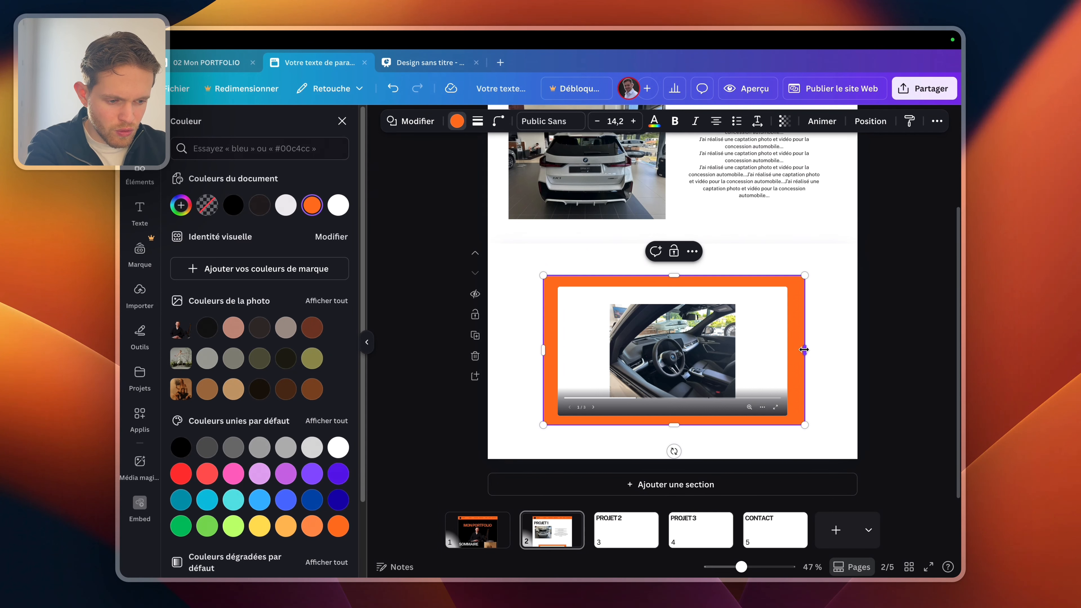
{"action": "left_click_drag", "start_coordinate": [803, 349], "coordinate": [800, 350]}
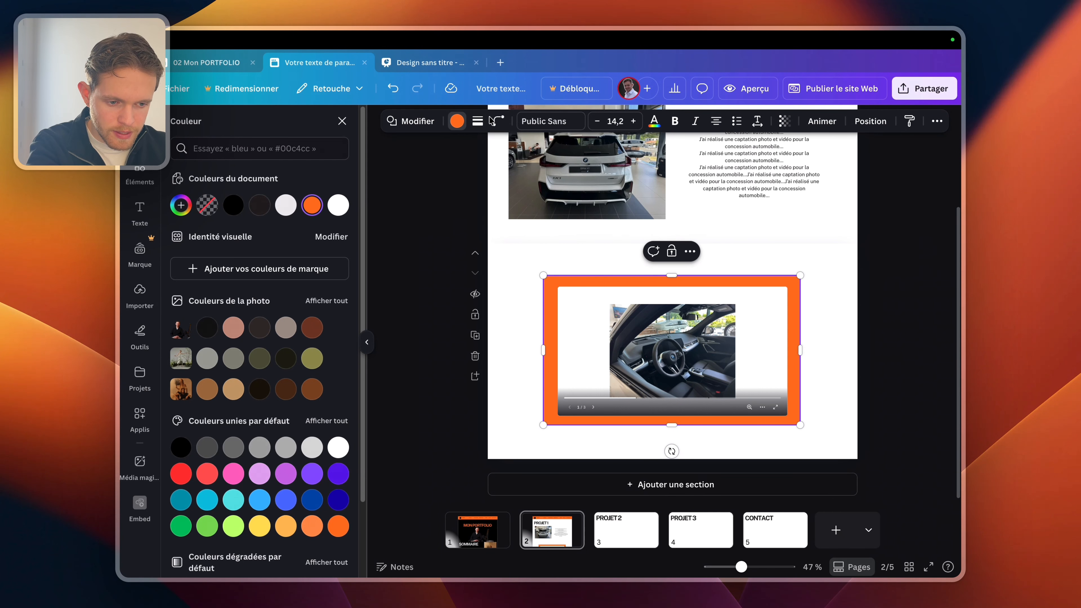
- Round the rectangle's corners to 42 and change its fill to the near-black document colour
{"action": "left_click", "coordinate": [498, 121]}
{"action": "left_click_drag", "start_coordinate": [455, 168], "coordinate": [476, 168]}
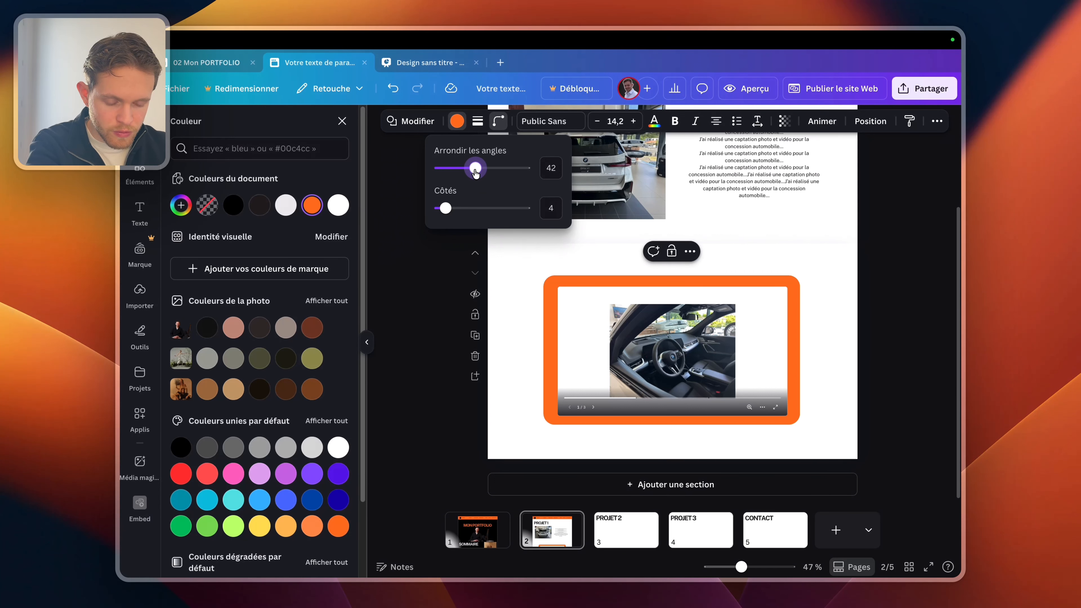
{"action": "left_click", "coordinate": [254, 208]}
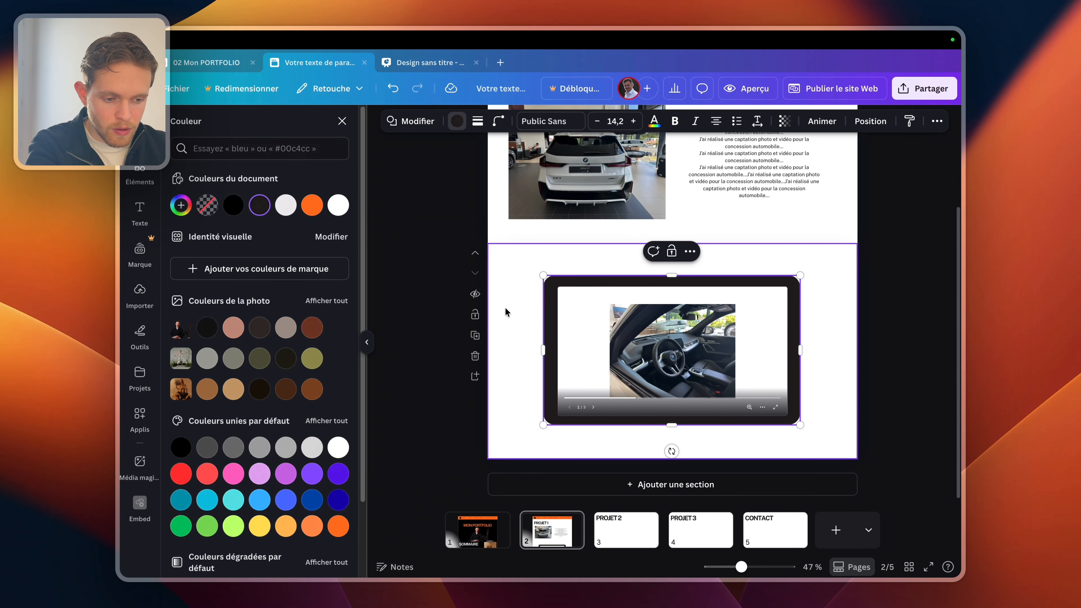
- Narrow the dark frame from its left side to about 938 wide
{"action": "left_click", "coordinate": [511, 317]}
{"action": "left_click", "coordinate": [546, 332]}
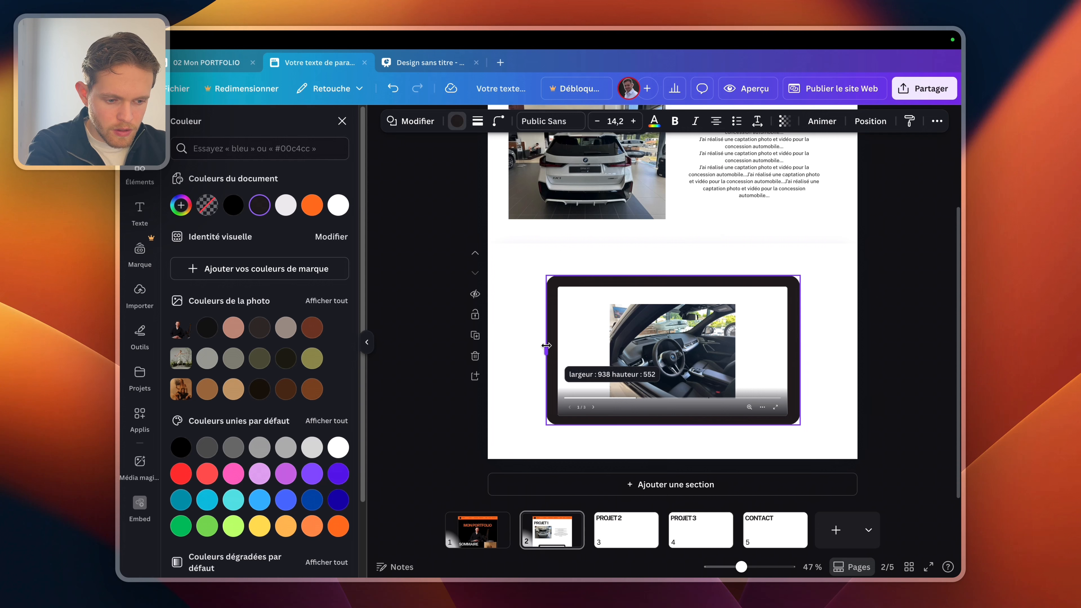
{"action": "left_click", "coordinate": [519, 350]}
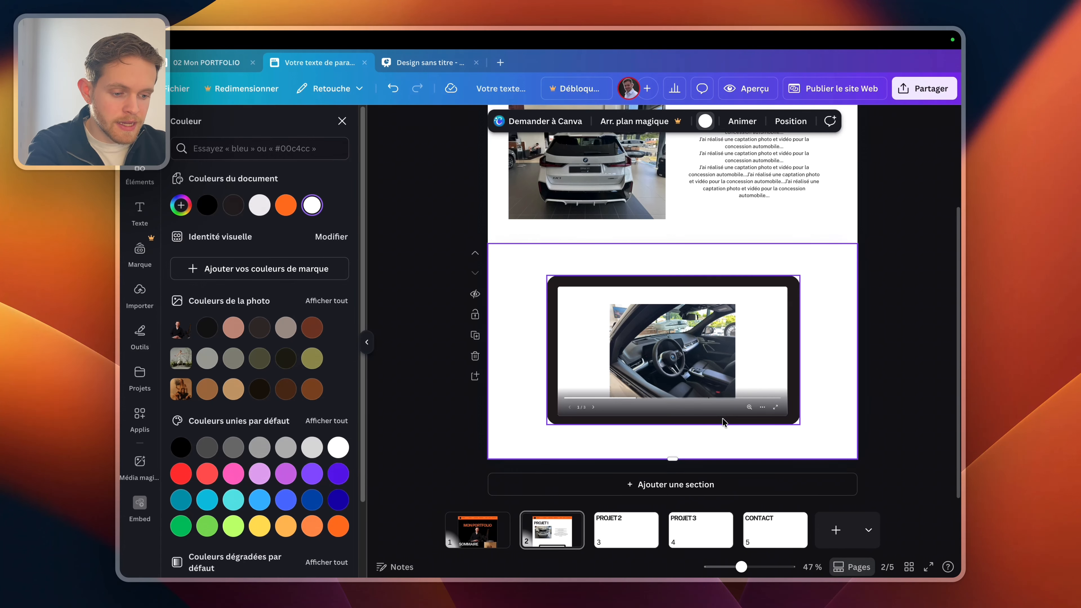
- Nudge the embedded presentation slightly upward within the dark frame and group the two together
{"action": "left_click", "coordinate": [716, 393]}
{"action": "left_click_drag", "start_coordinate": [717, 393], "coordinate": [715, 388]}
{"action": "left_click_drag", "start_coordinate": [818, 320], "coordinate": [721, 363]}
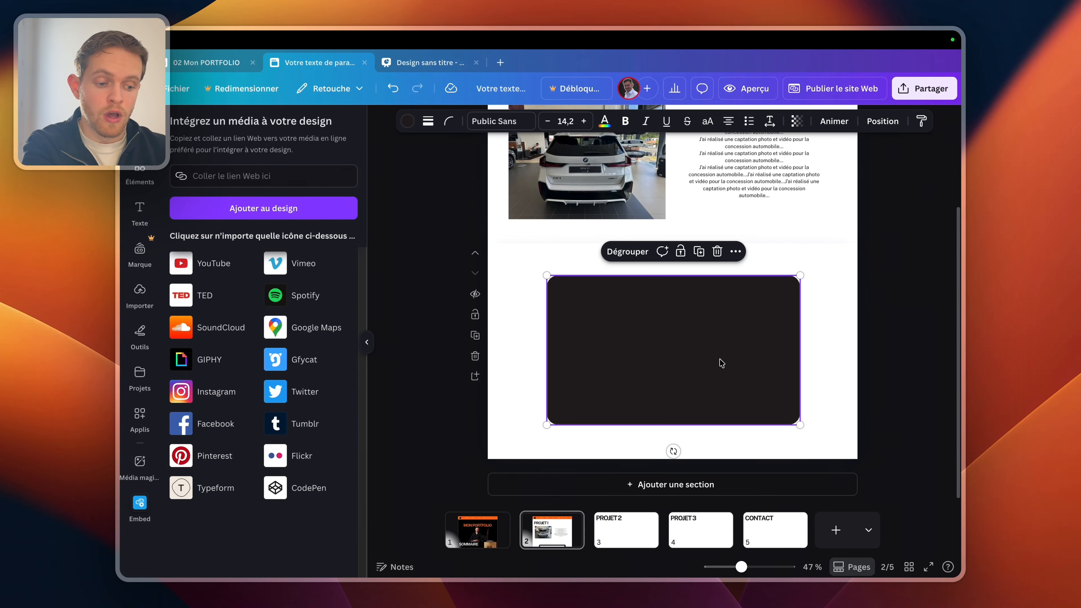
{"action": "left_click", "coordinate": [825, 298]}
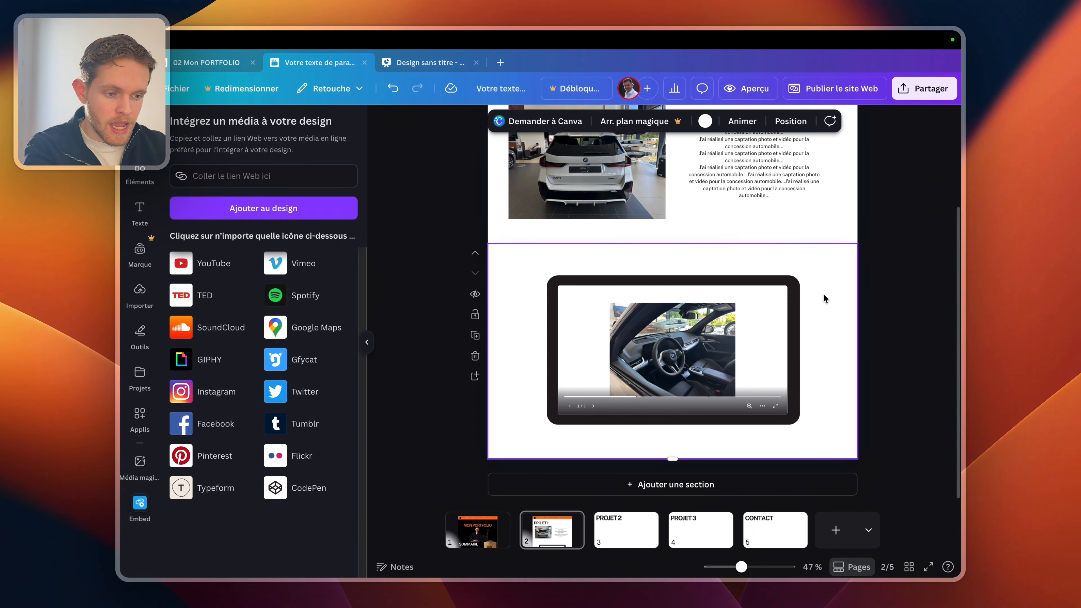
- Preview the website, go from SOMMAIRE to PROJET 1, and page through the embedded presentation to check it
{"action": "left_click", "coordinate": [749, 88]}
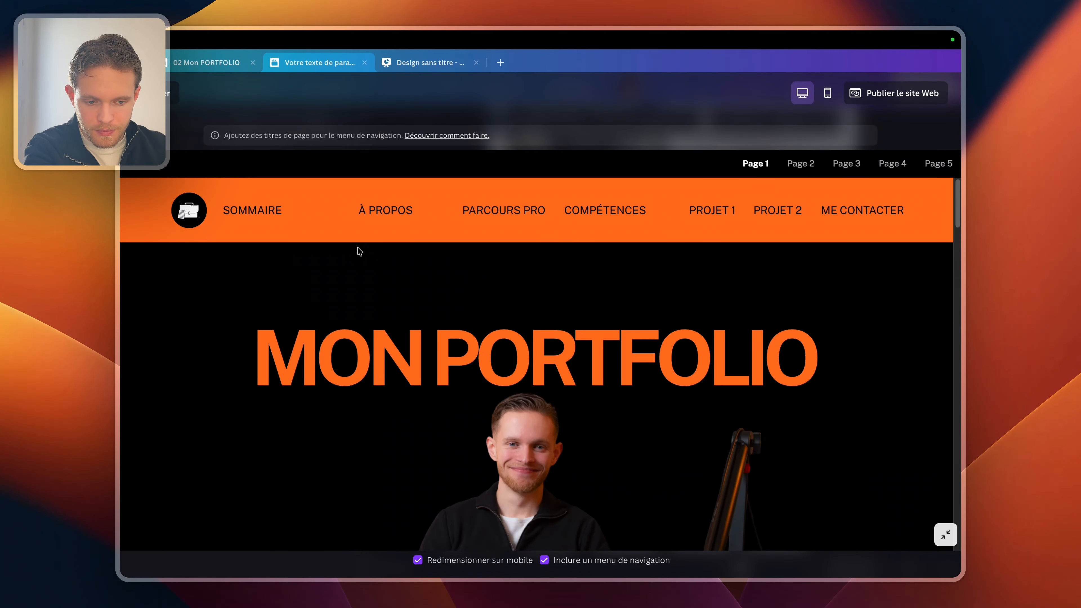
{"action": "left_click", "coordinate": [267, 210]}
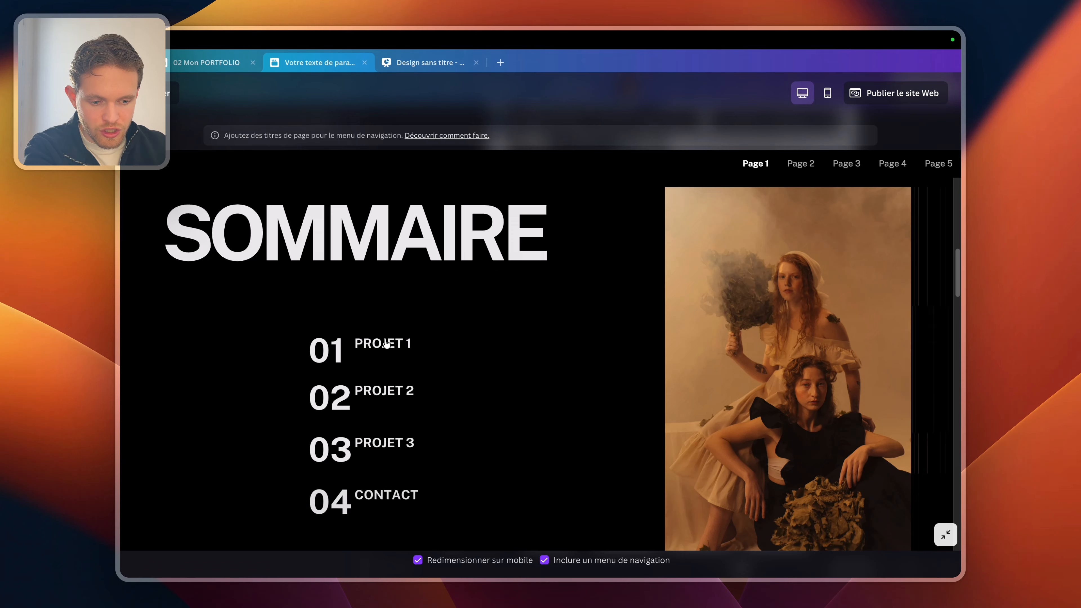
{"action": "left_click", "coordinate": [386, 345]}
{"action": "scroll", "coordinate": [538, 362], "scroll_direction": "down", "scroll_amount": 10}
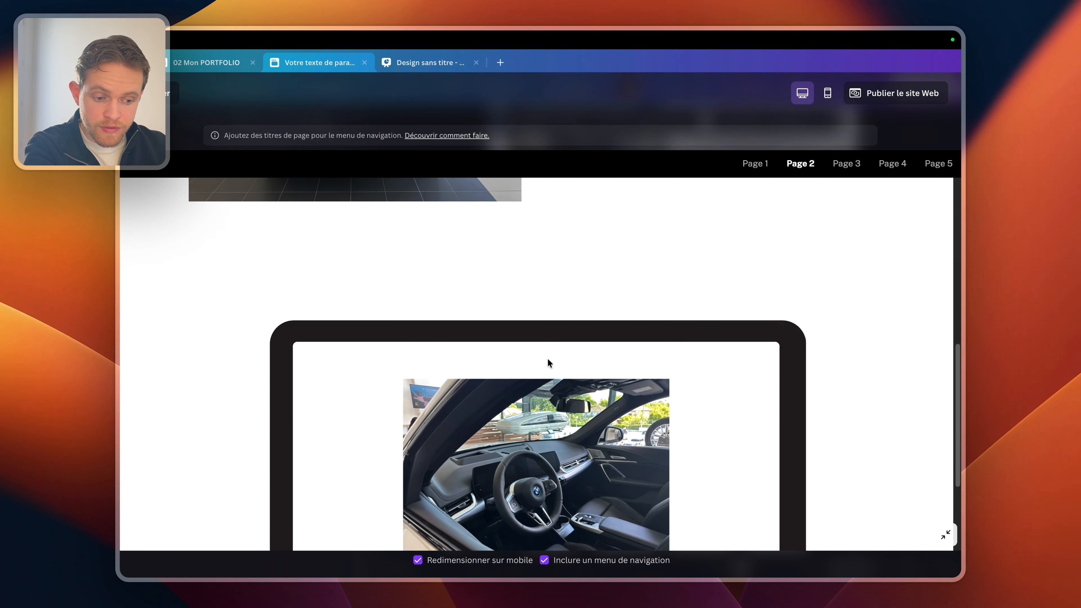
{"action": "left_click", "coordinate": [726, 295]}
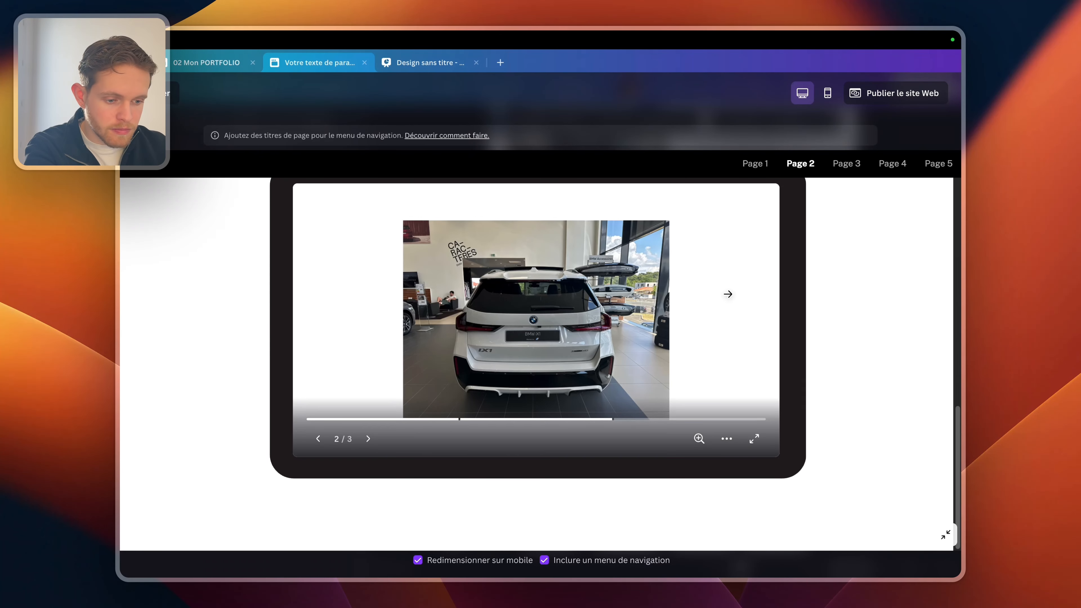
{"action": "left_click", "coordinate": [727, 295]}
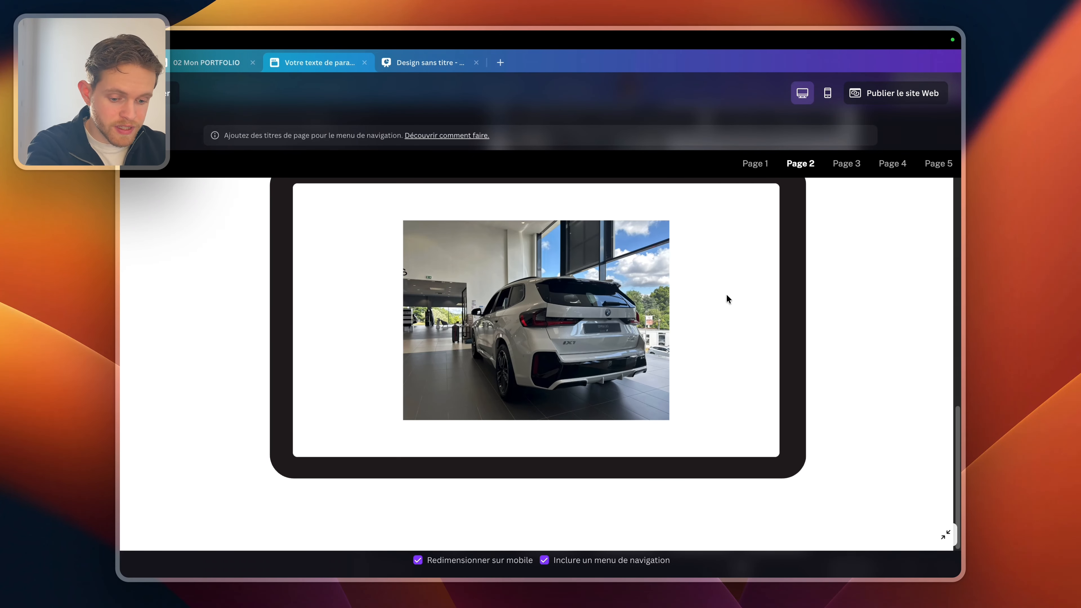
{"action": "key", "text": "Escape"}
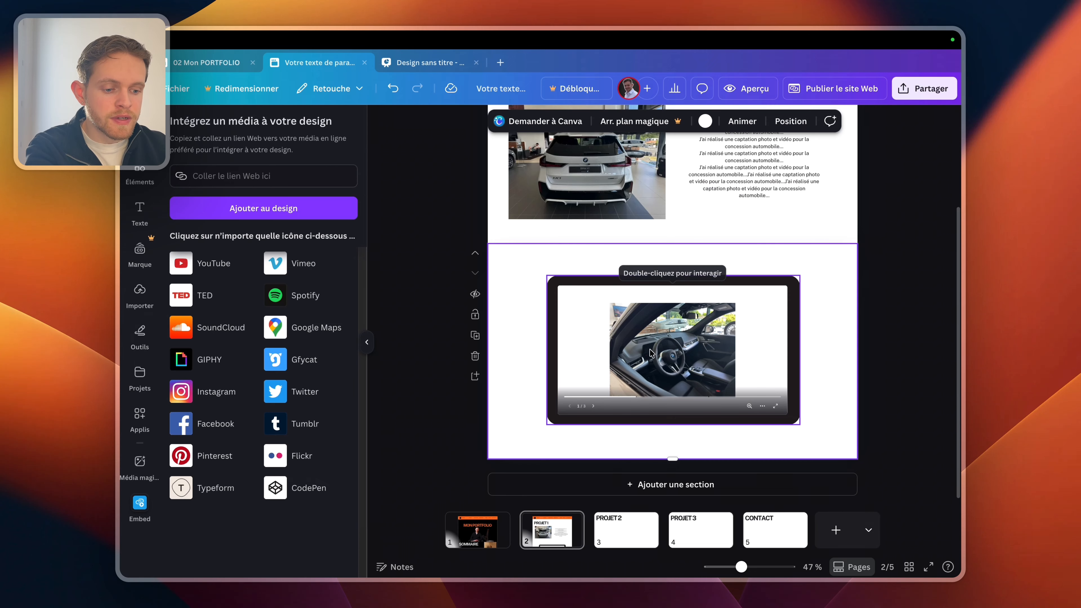
- Add a blank section below the embedded presentation and import the vertical Réel BMW IX1 MP4 video from the Bureau folder
{"action": "left_click", "coordinate": [731, 478]}
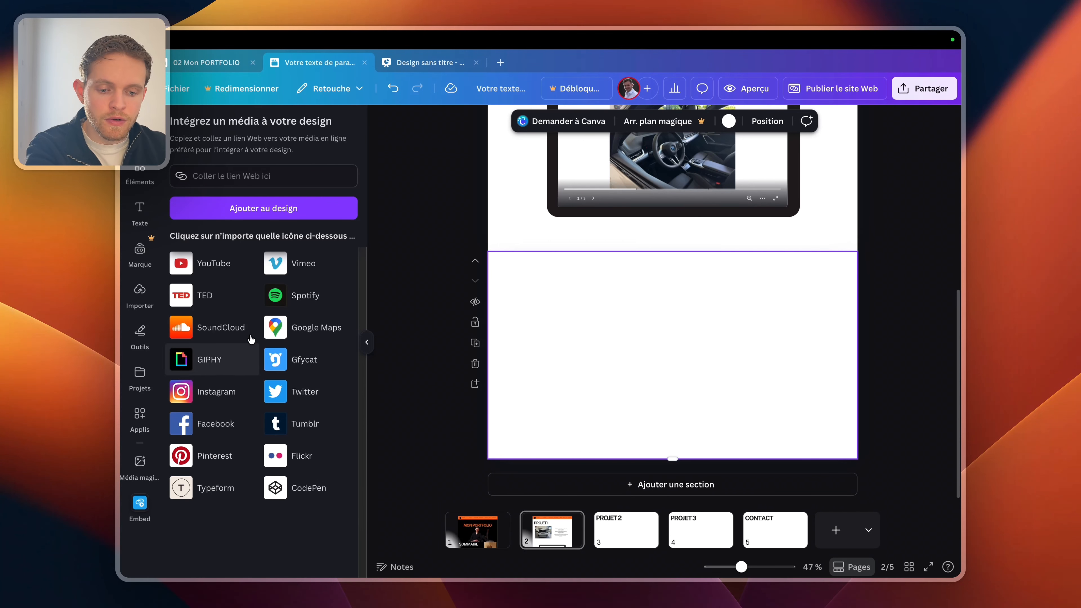
{"action": "left_click", "coordinate": [138, 298]}
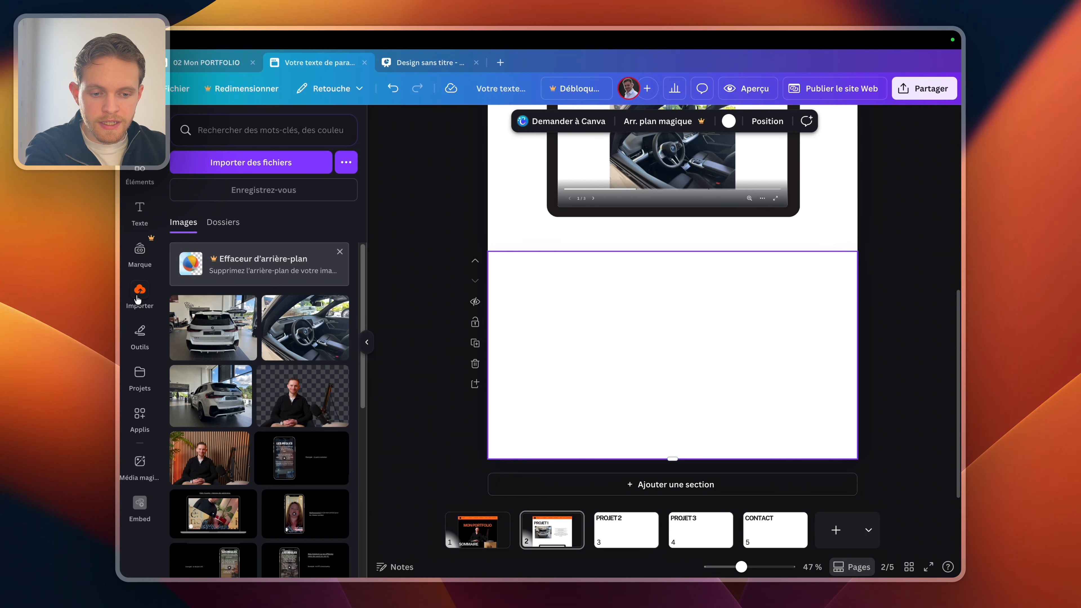
{"action": "left_click", "coordinate": [255, 166]}
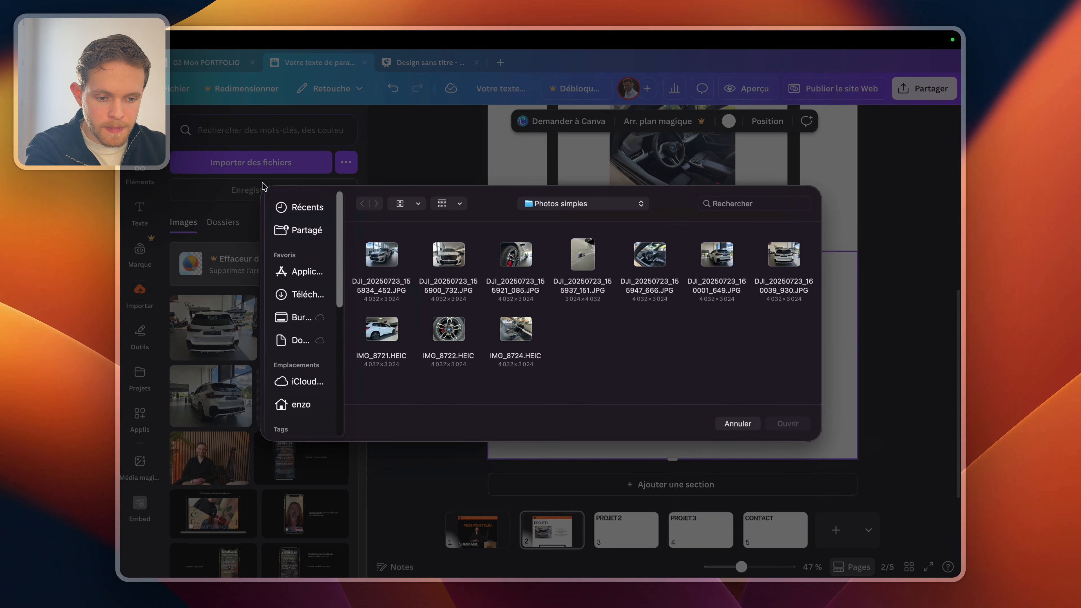
{"action": "left_click", "coordinate": [297, 320]}
{"action": "left_click", "coordinate": [537, 363]}
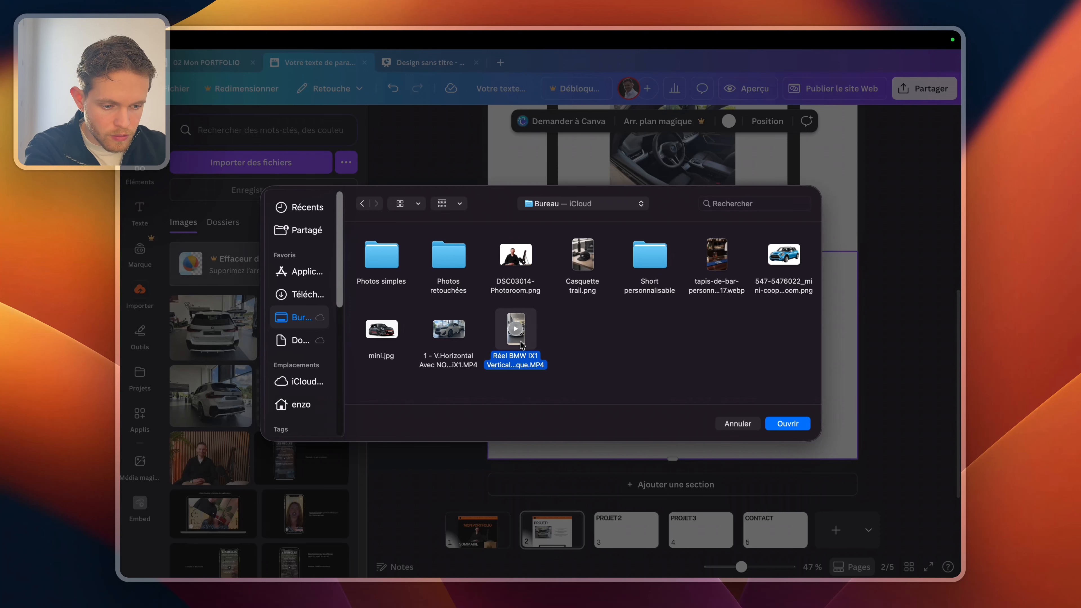
{"action": "left_click", "coordinate": [796, 421]}
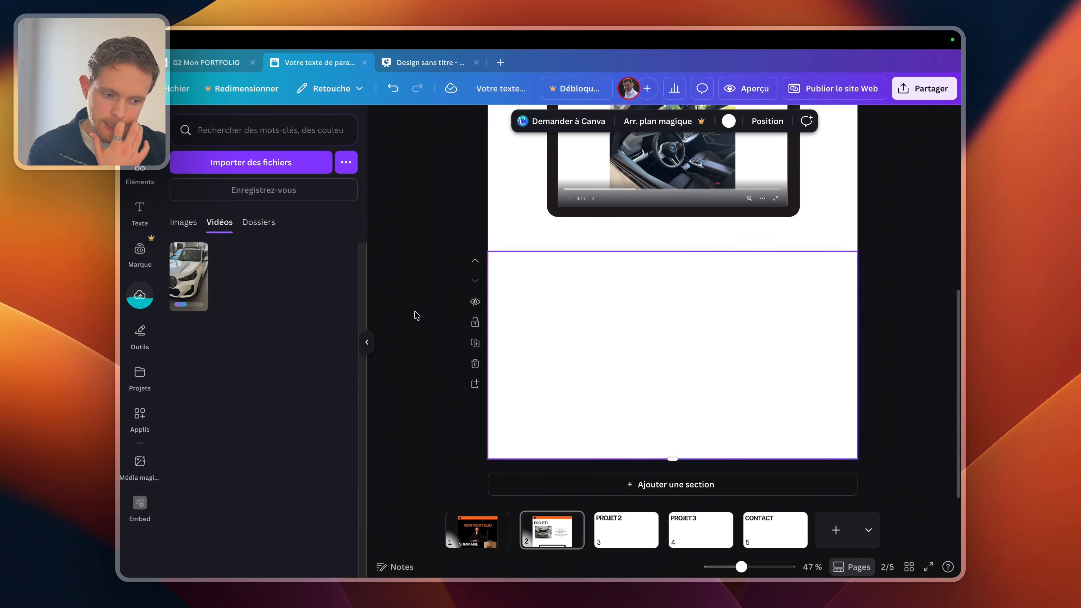
- Search all elements for téléphone and place the notched smartphone frame in the left part of the new section
{"action": "left_click", "coordinate": [128, 173]}
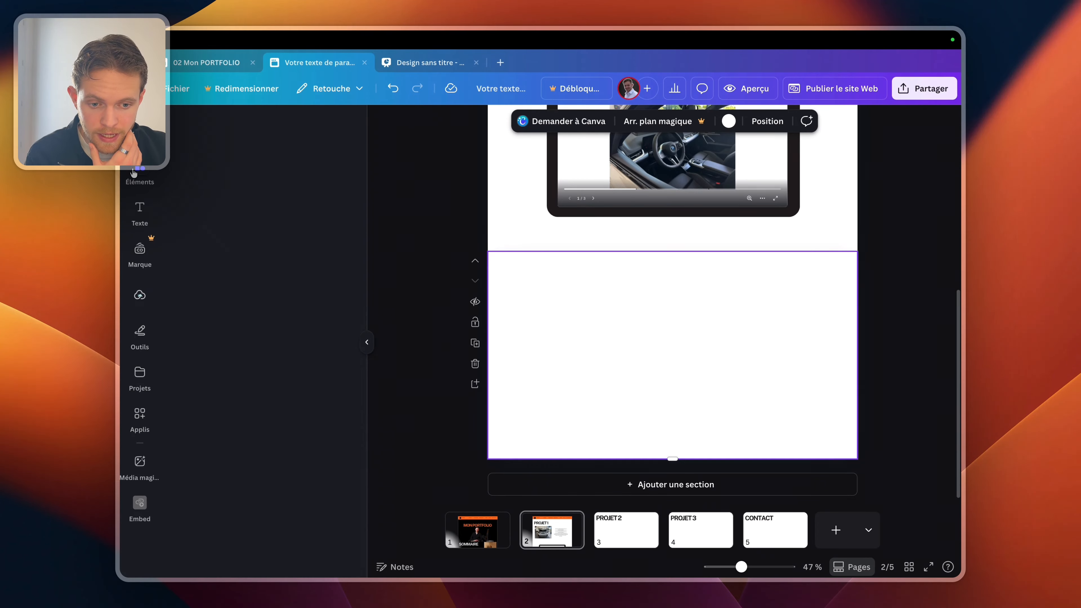
{"action": "left_click", "coordinate": [218, 132]}
{"action": "type", "text": "télépho"}
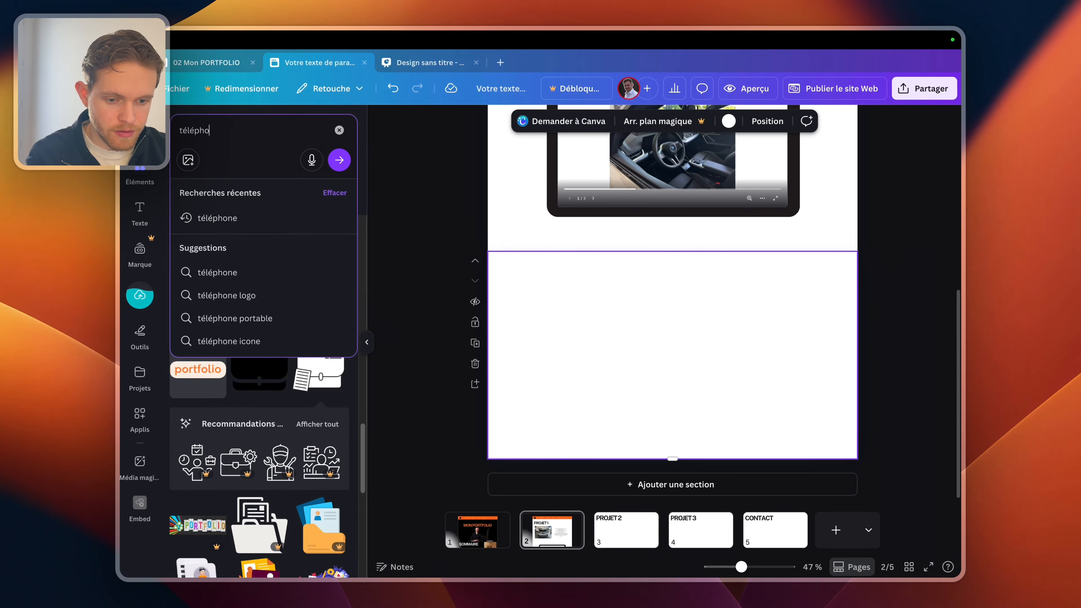
{"action": "left_click", "coordinate": [215, 216]}
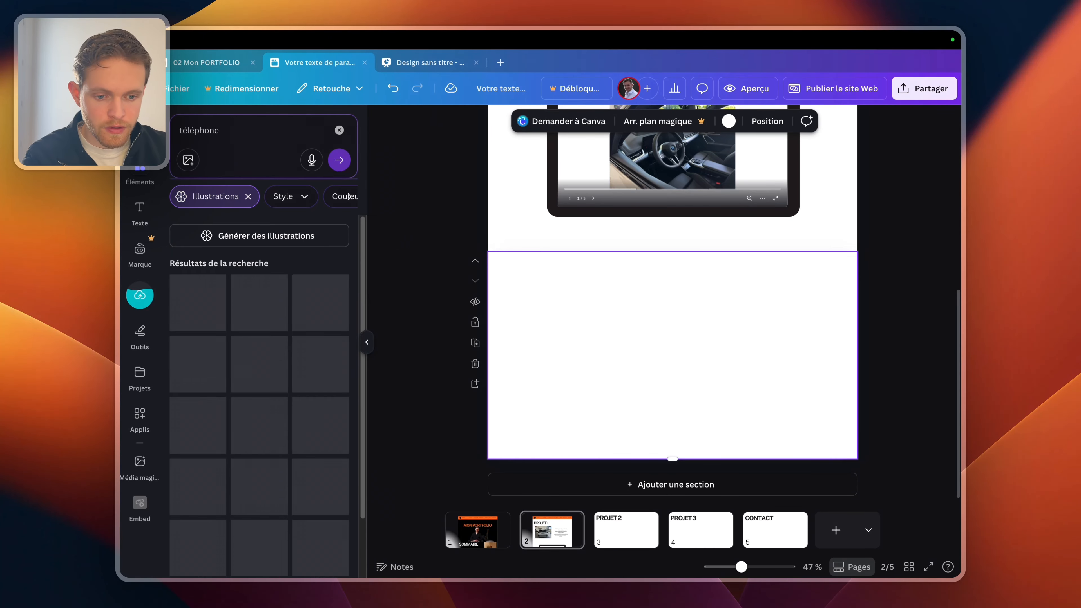
{"action": "left_click", "coordinate": [247, 196]}
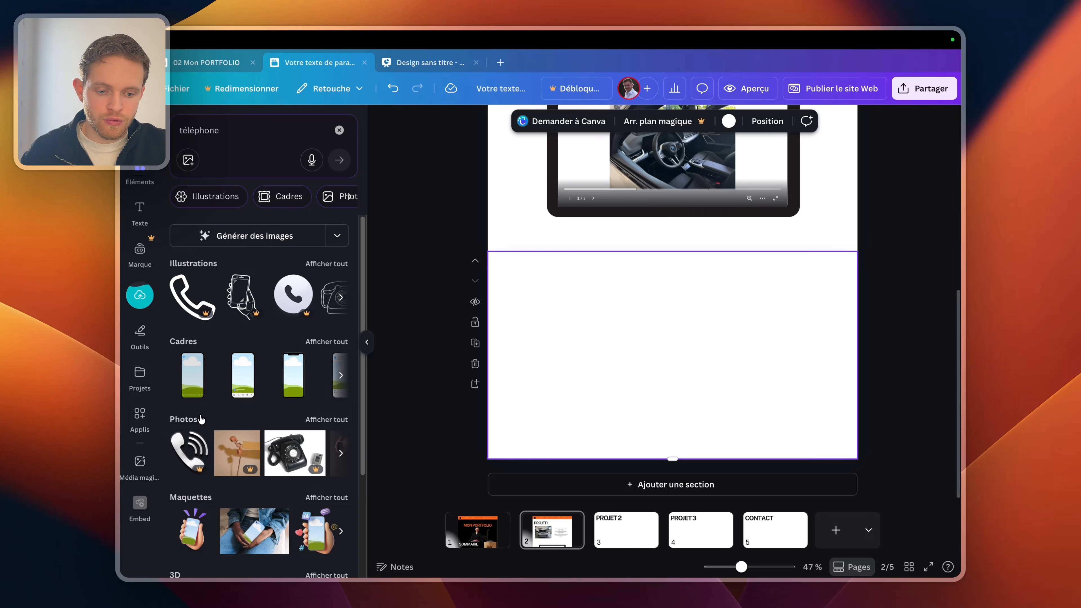
{"action": "left_click_drag", "start_coordinate": [298, 373], "coordinate": [586, 316]}
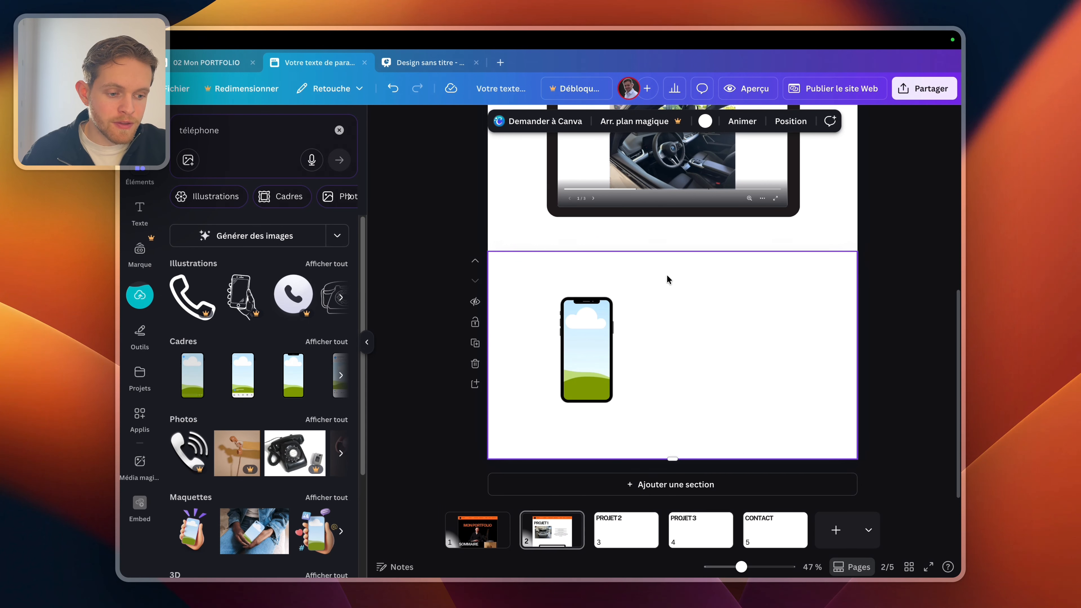
- Copy the PROJET 1 description paragraph and paste it beside the phone frame in the new section
{"action": "scroll", "coordinate": [668, 279], "scroll_direction": "up", "scroll_amount": 5}
{"action": "left_click", "coordinate": [761, 283]}
{"action": "scroll", "coordinate": [745, 298], "scroll_direction": "down", "scroll_amount": 5}
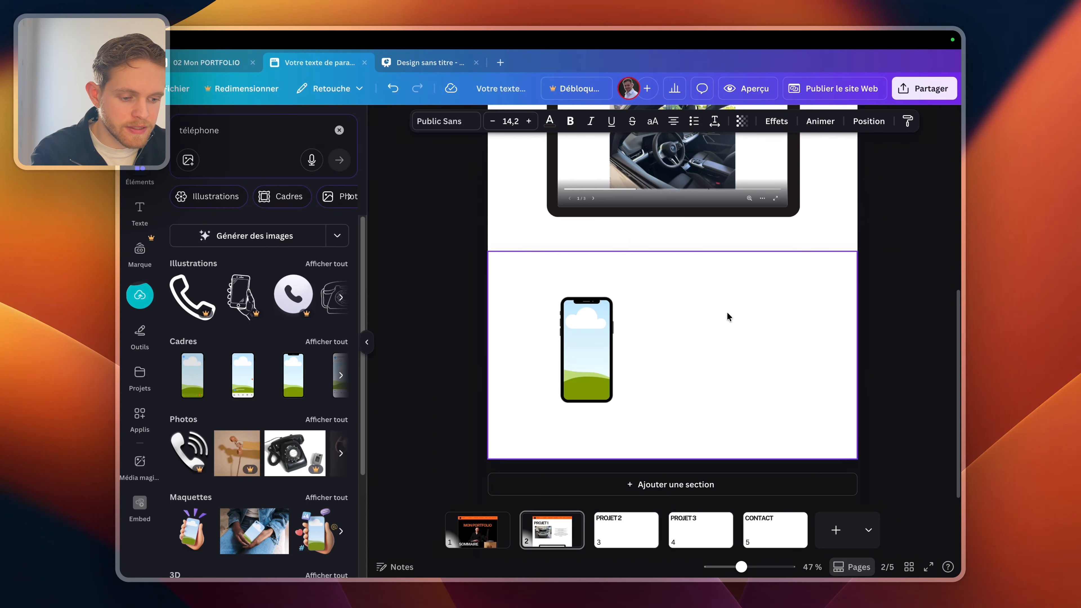
{"action": "left_click", "coordinate": [736, 365]}
{"action": "key", "text": "ctrl+v"}
{"action": "left_click_drag", "start_coordinate": [732, 357], "coordinate": [683, 340]}
{"action": "left_click", "coordinate": [530, 406]}
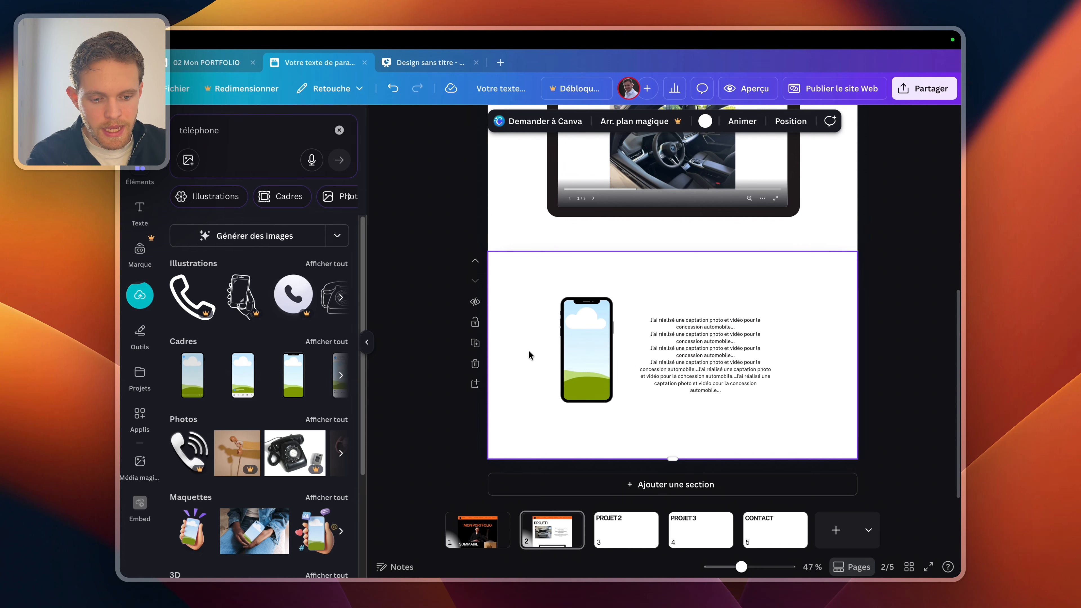
- Bring up the uploaded videos alongside the section containing the phone frame
{"action": "left_click", "coordinate": [150, 292]}
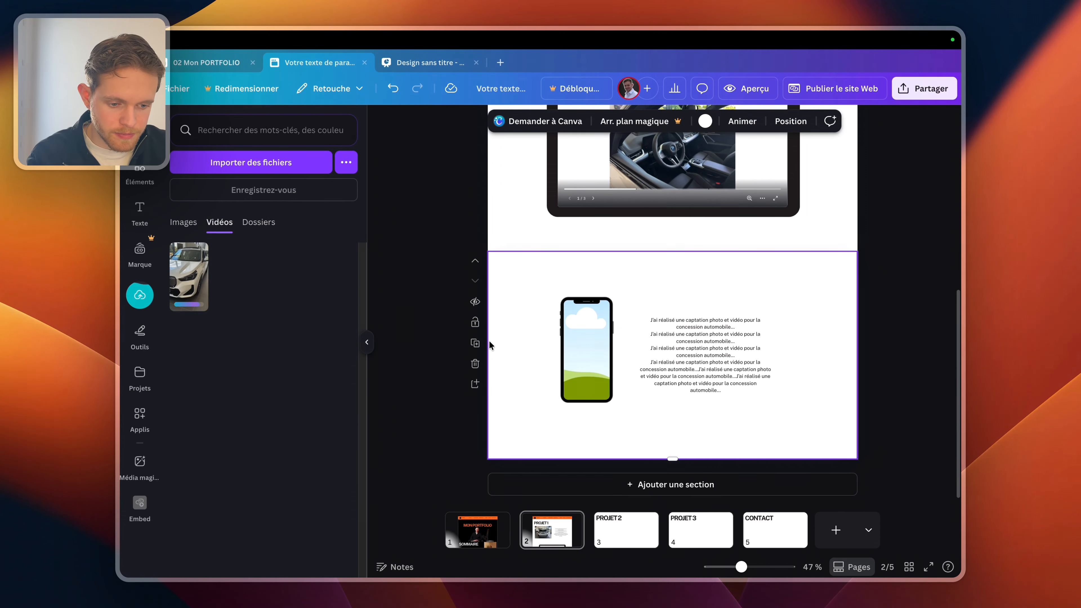
{"action": "scroll", "coordinate": [489, 296], "scroll_direction": "up", "scroll_amount": 1}
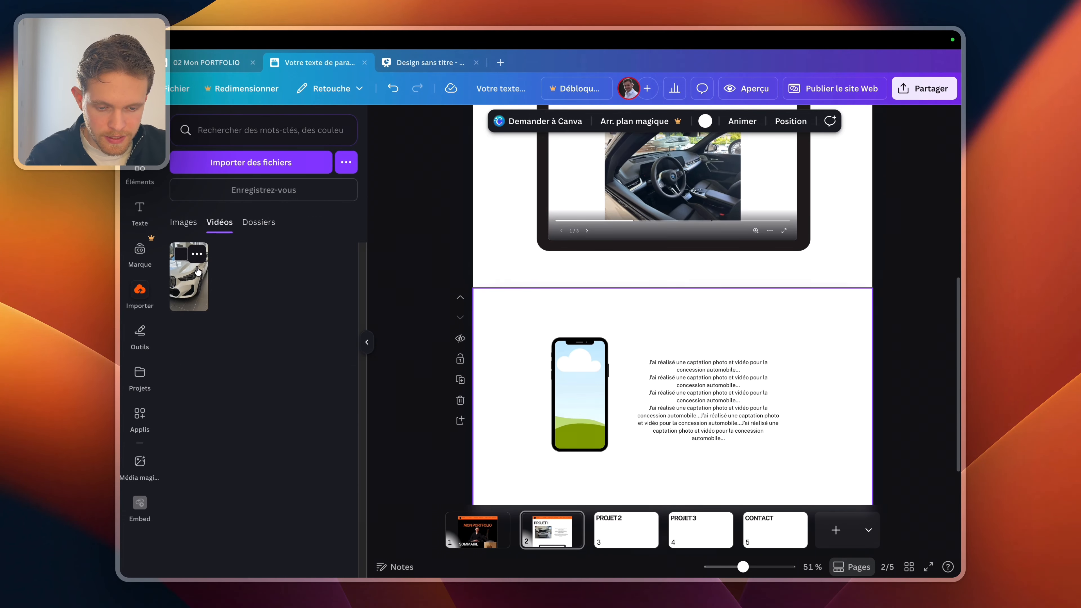
{"action": "left_click_drag", "start_coordinate": [197, 270], "coordinate": [801, 335]}
{"action": "left_click", "coordinate": [686, 340]}
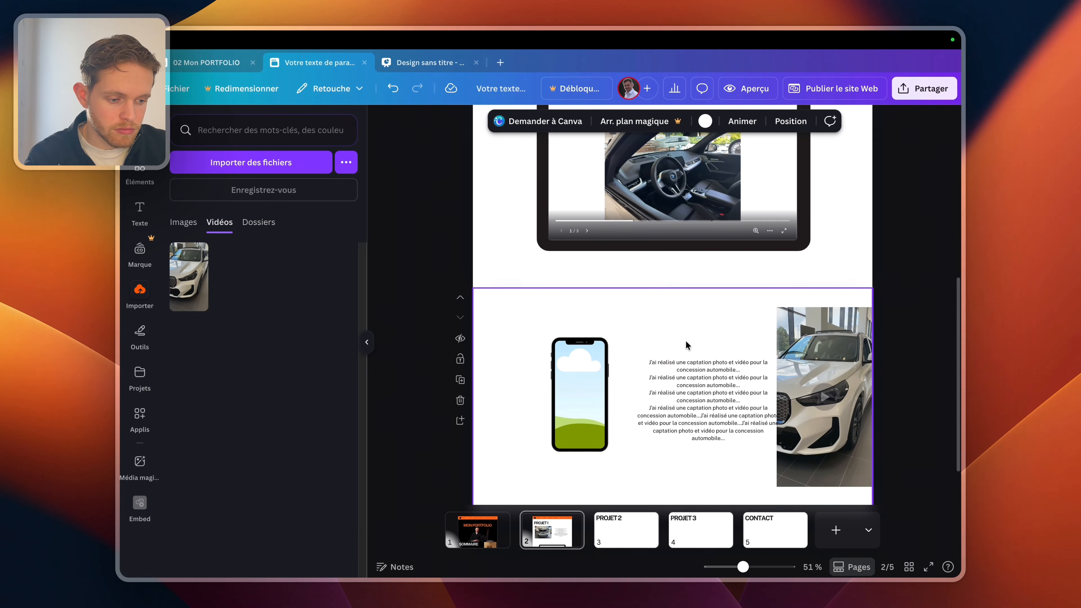
{"action": "left_click", "coordinate": [821, 384]}
{"action": "key", "text": "Delete"}
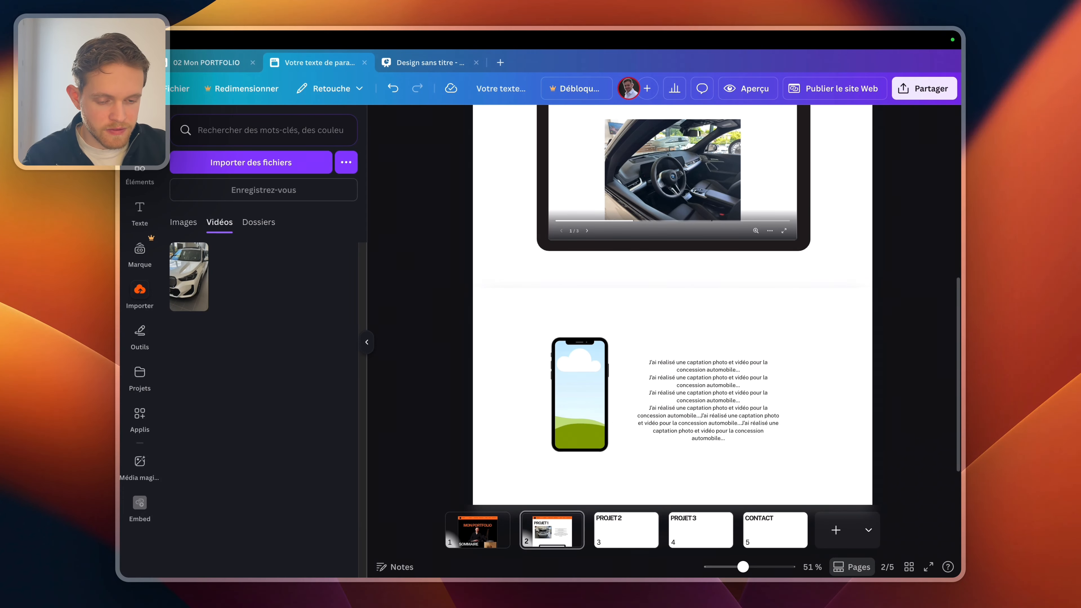
- Fill the smartphone frame with the uploaded vertical car video
{"action": "left_click_drag", "start_coordinate": [196, 272], "coordinate": [565, 377]}
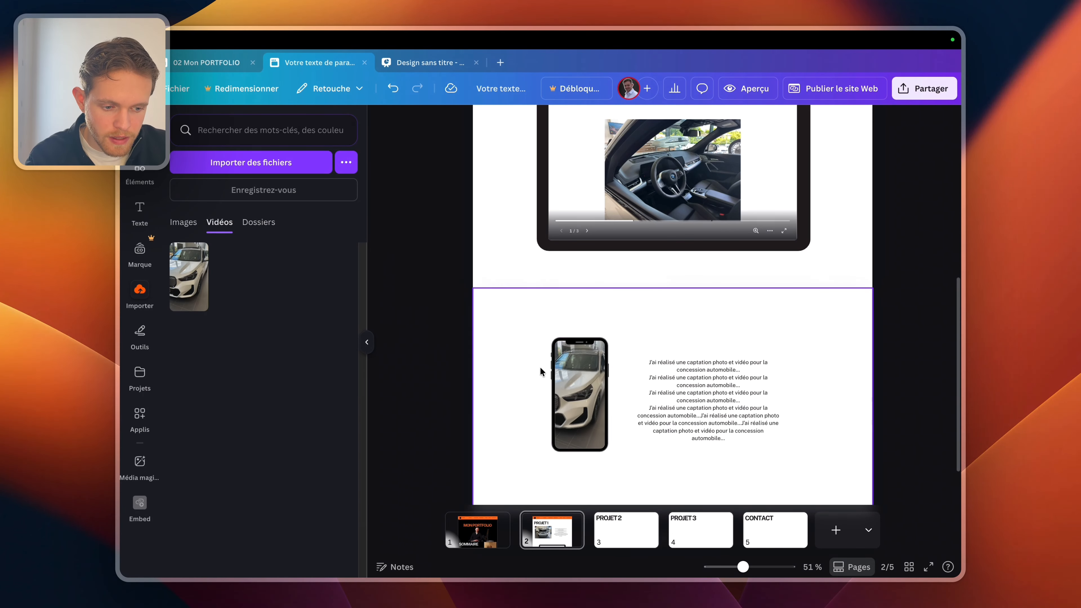
{"action": "left_click", "coordinate": [534, 364]}
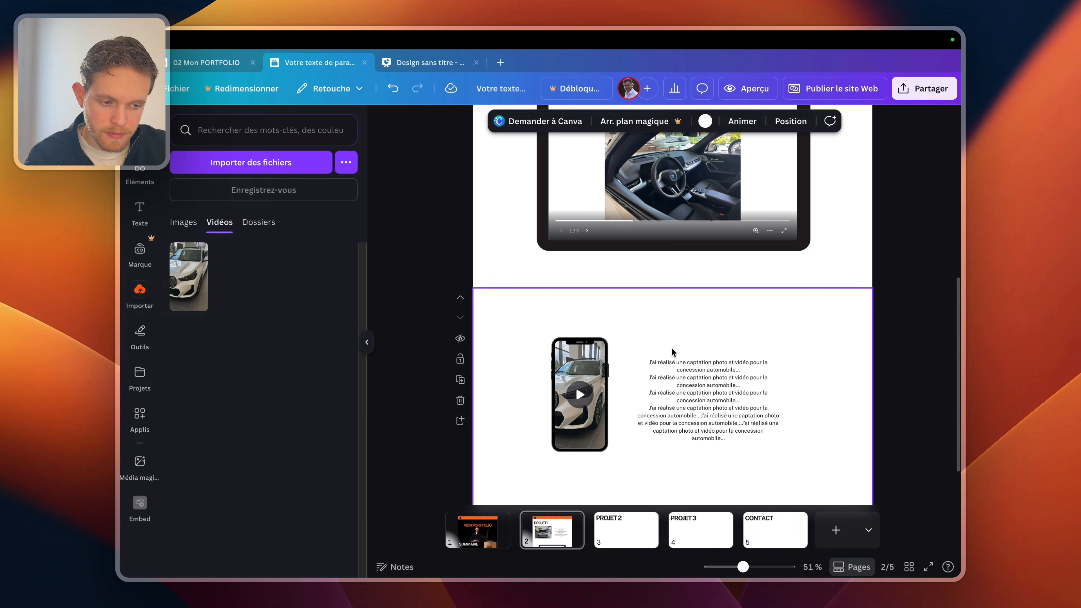
- Try to preview the website from the PROJET 1 page and again from page 1, returning to the editor each time
{"action": "left_click", "coordinate": [747, 89]}
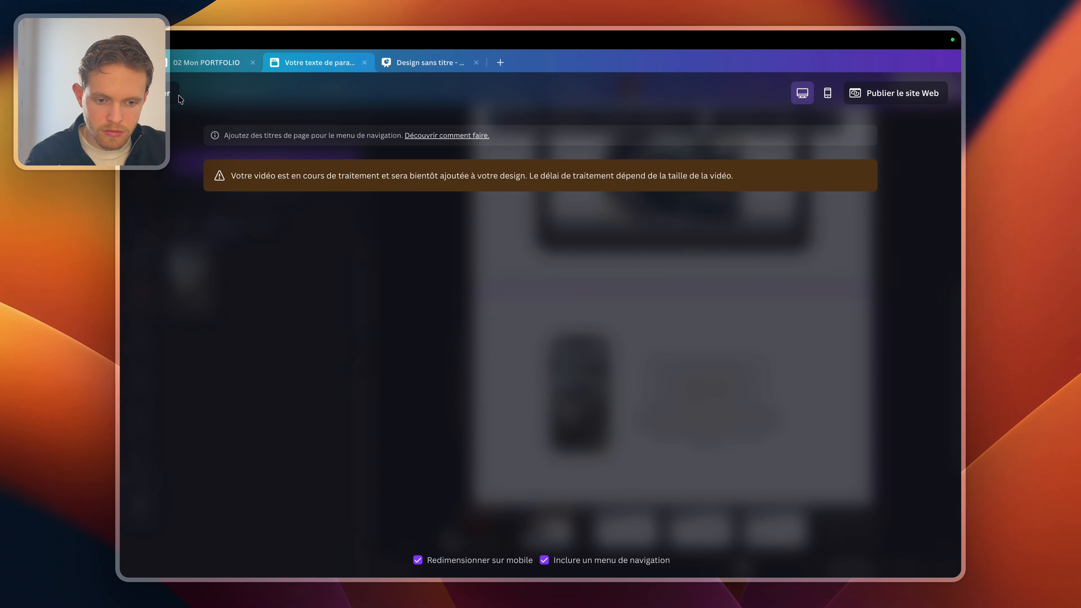
{"action": "left_click", "coordinate": [179, 98]}
{"action": "left_click", "coordinate": [481, 516]}
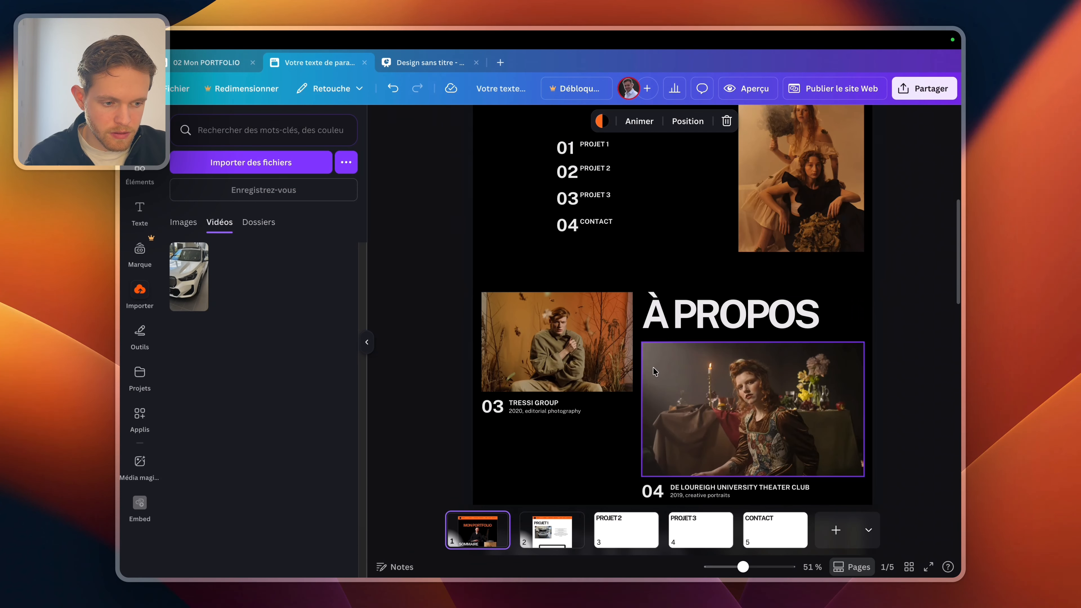
{"action": "left_click", "coordinate": [748, 91]}
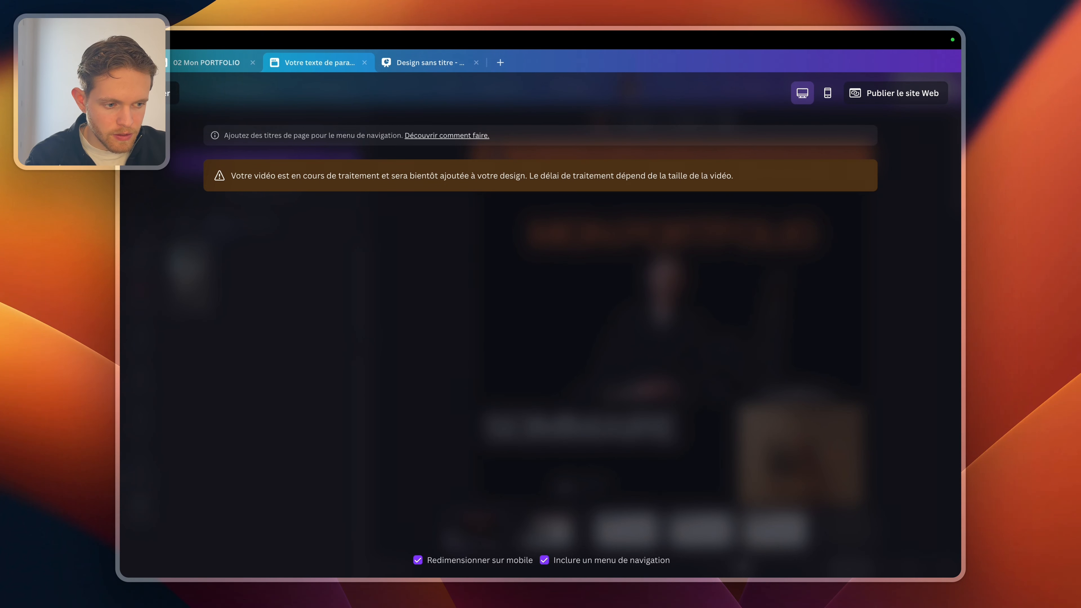
{"action": "left_click", "coordinate": [171, 93]}
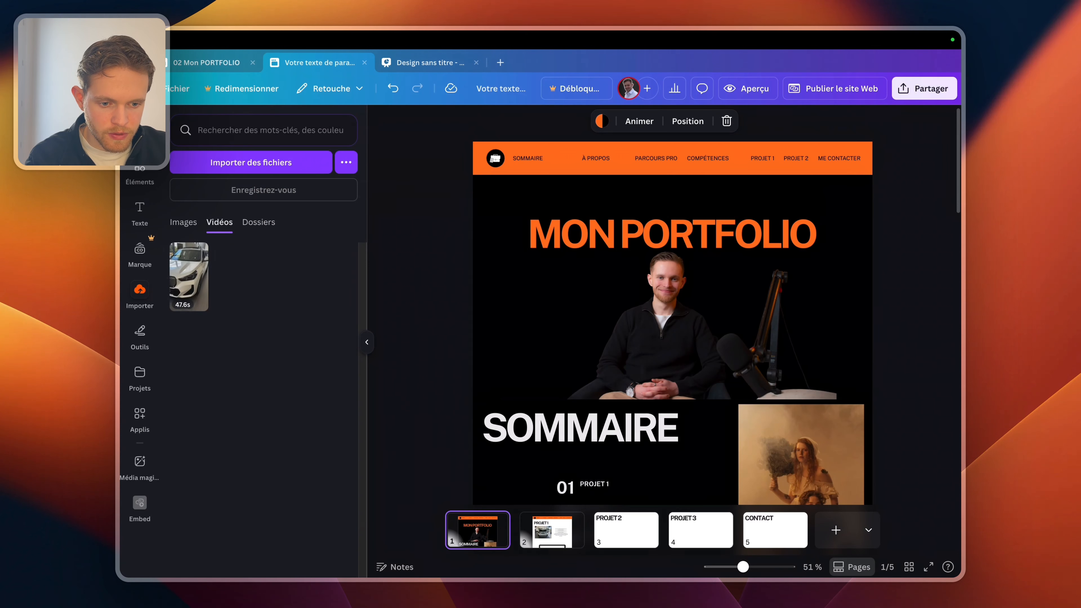
- Return to the phone-framed video on the PROJET 1 page and check its playback and crop without changing them
{"action": "left_click", "coordinate": [562, 529]}
{"action": "left_click", "coordinate": [584, 404]}
{"action": "scroll", "coordinate": [584, 404], "scroll_direction": "down", "scroll_amount": 5}
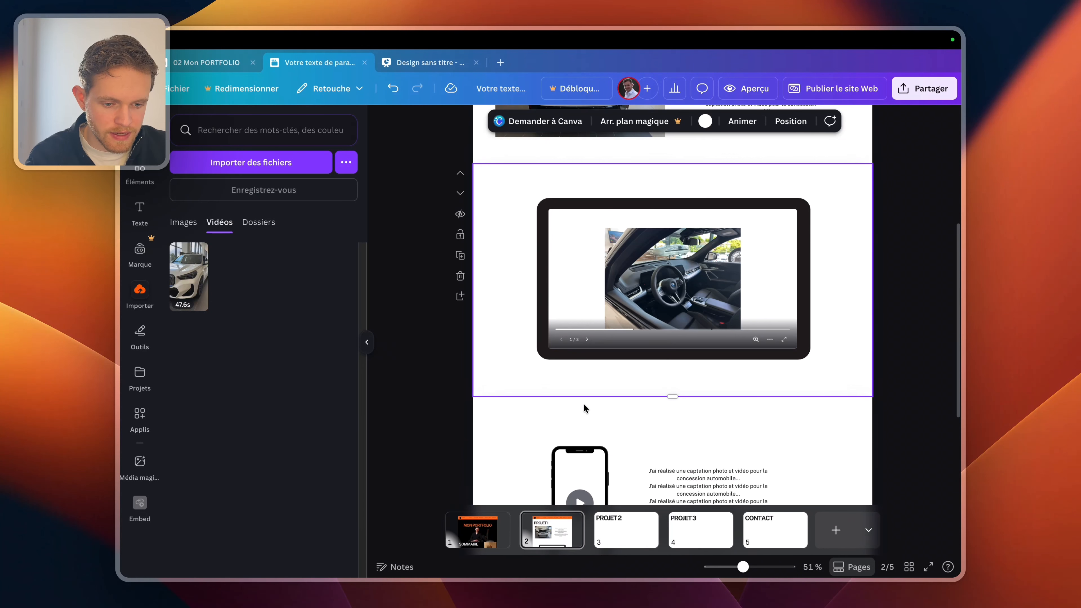
{"action": "scroll", "coordinate": [592, 350], "scroll_direction": "down", "scroll_amount": 3}
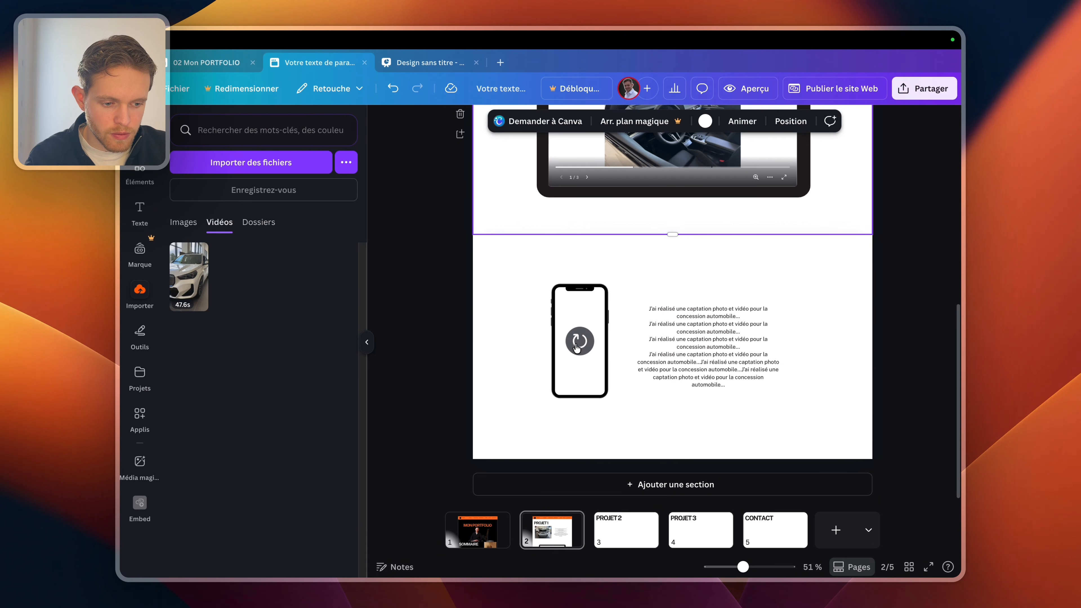
{"action": "left_click", "coordinate": [576, 346]}
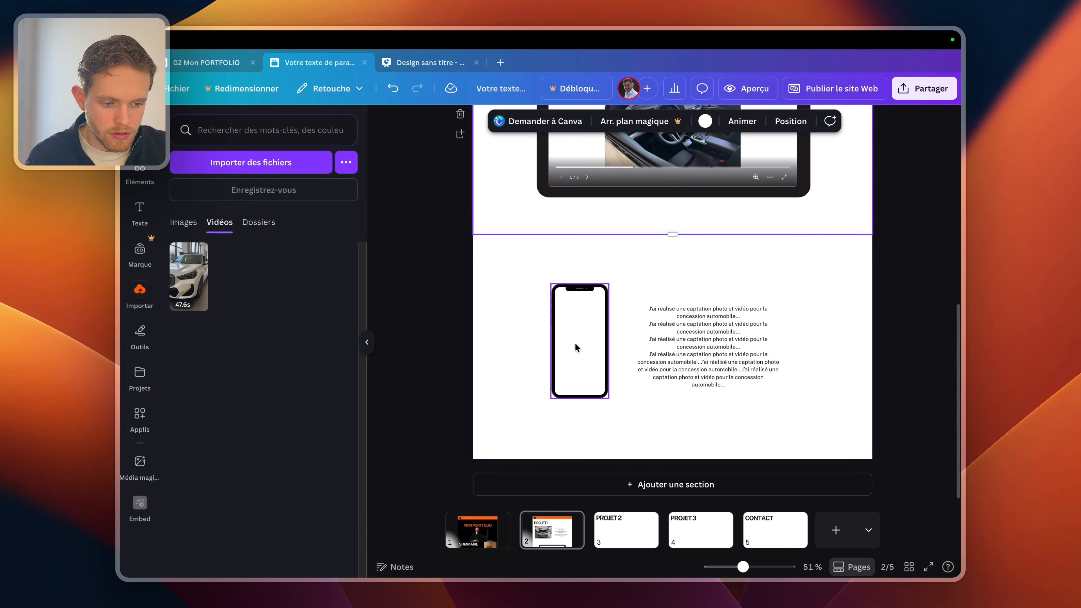
{"action": "left_click", "coordinate": [575, 344]}
{"action": "double_click", "coordinate": [575, 343]}
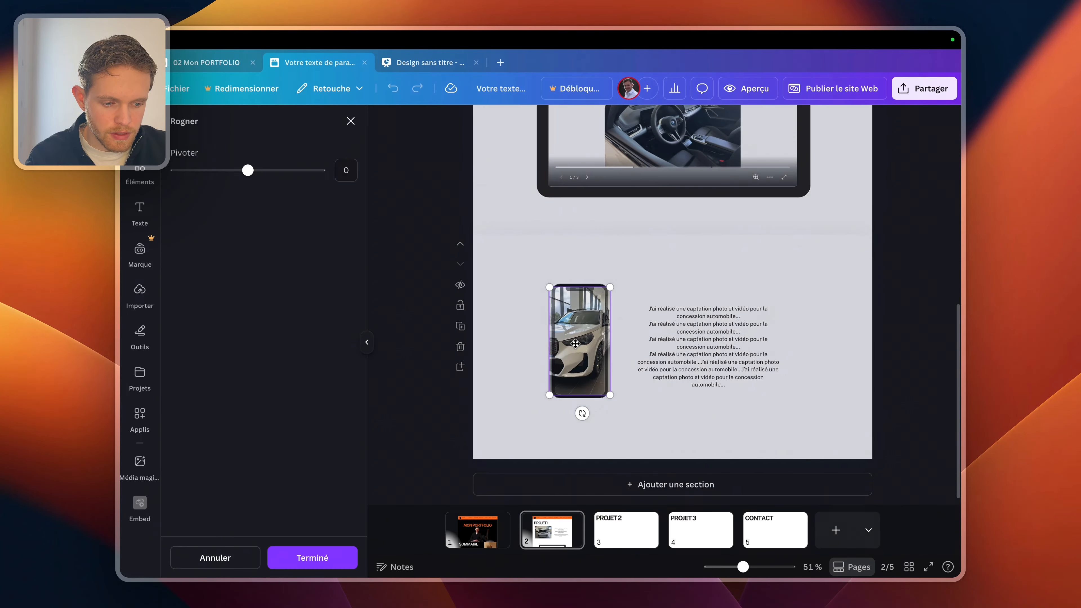
{"action": "left_click", "coordinate": [508, 340]}
{"action": "left_click", "coordinate": [613, 249]}
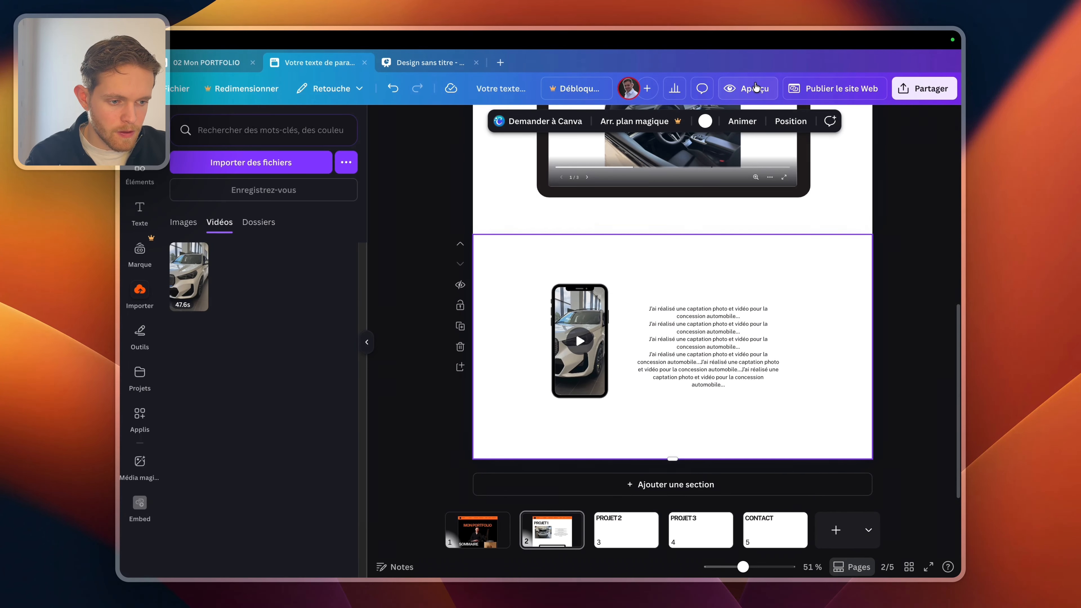
- Preview the website, check the links in the orange header, and return to the editor
{"action": "left_click", "coordinate": [754, 88]}
{"action": "left_click", "coordinate": [263, 214]}
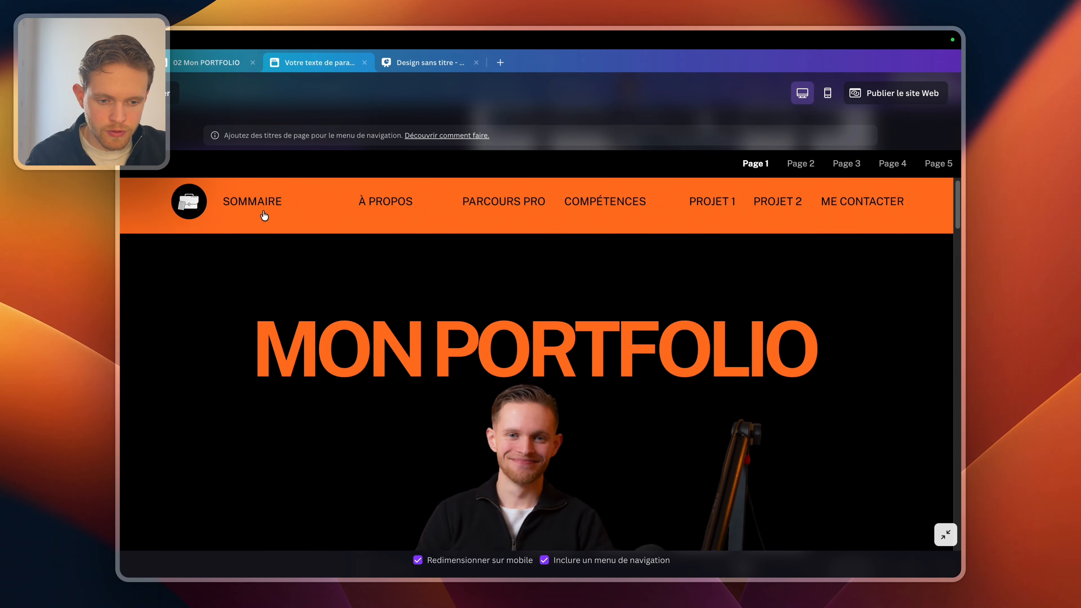
{"action": "scroll", "coordinate": [464, 330], "scroll_direction": "up", "scroll_amount": 10}
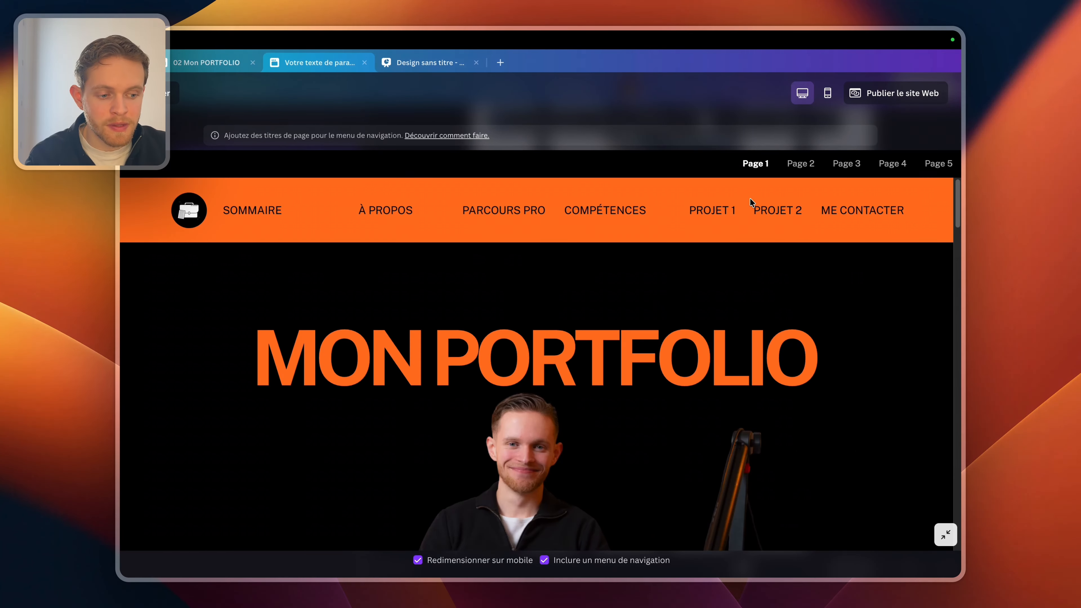
{"action": "key", "text": "Escape"}
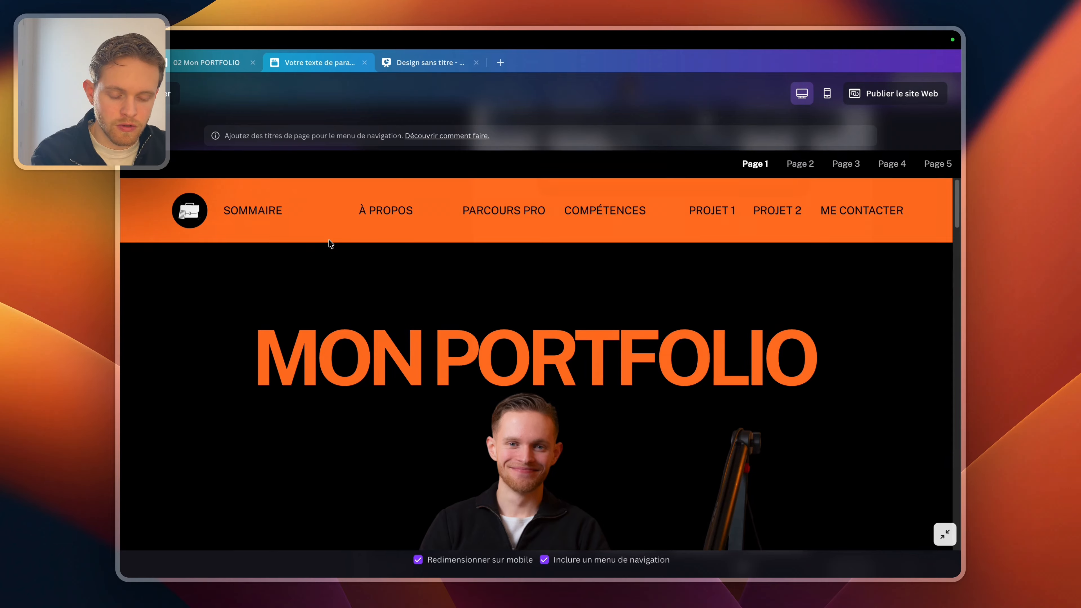
- Link the PROJET 1 entry in page 1's orange header to the page 2 - Sans titre of this document
{"action": "scroll", "coordinate": [502, 442], "scroll_direction": "up", "scroll_amount": 15}
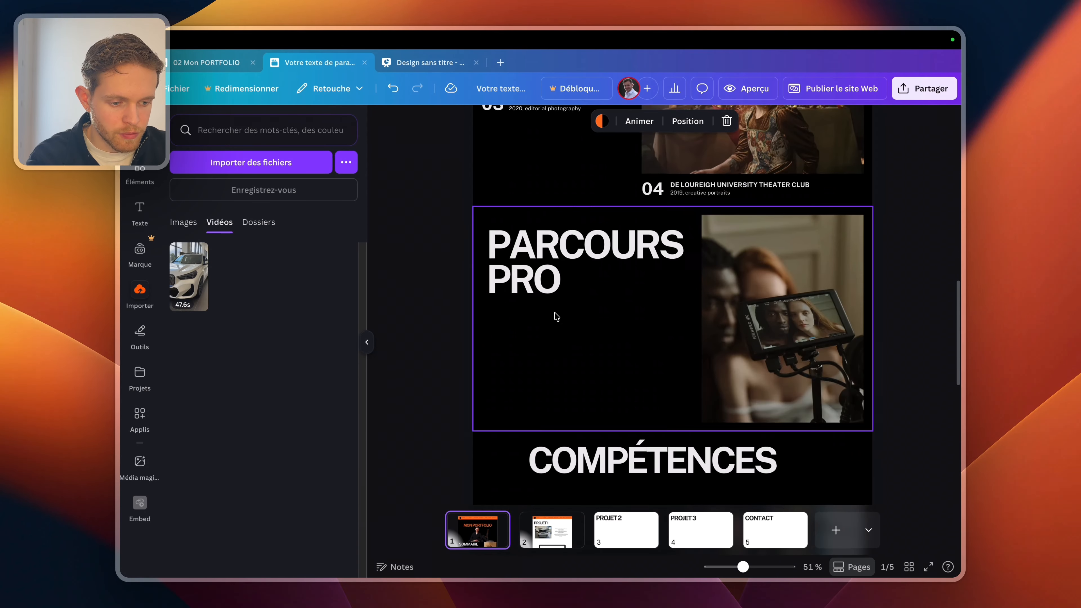
{"action": "left_click", "coordinate": [771, 160]}
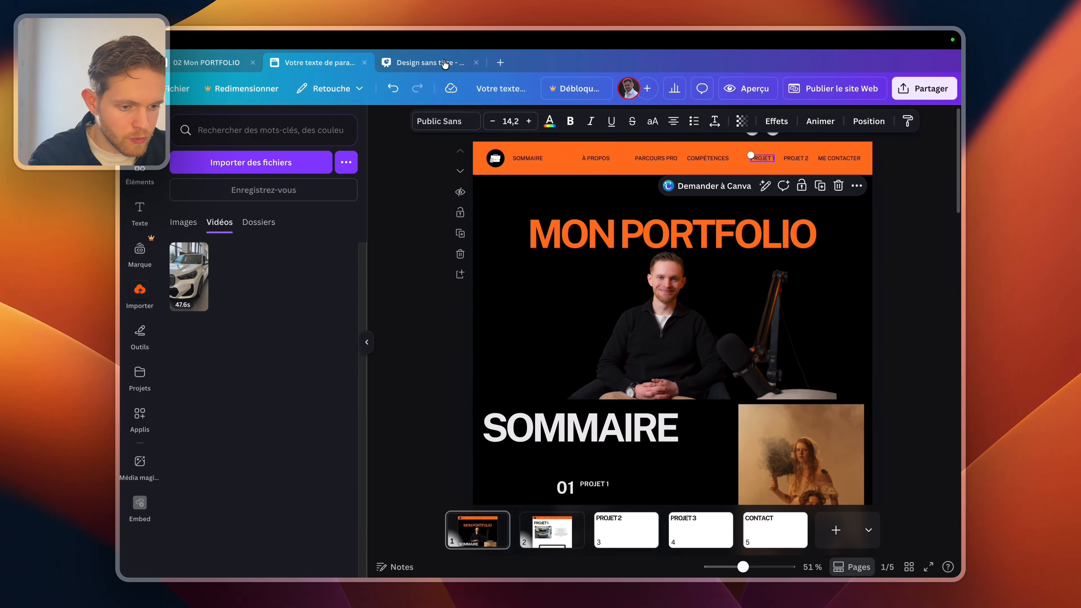
{"action": "left_click", "coordinate": [857, 186]}
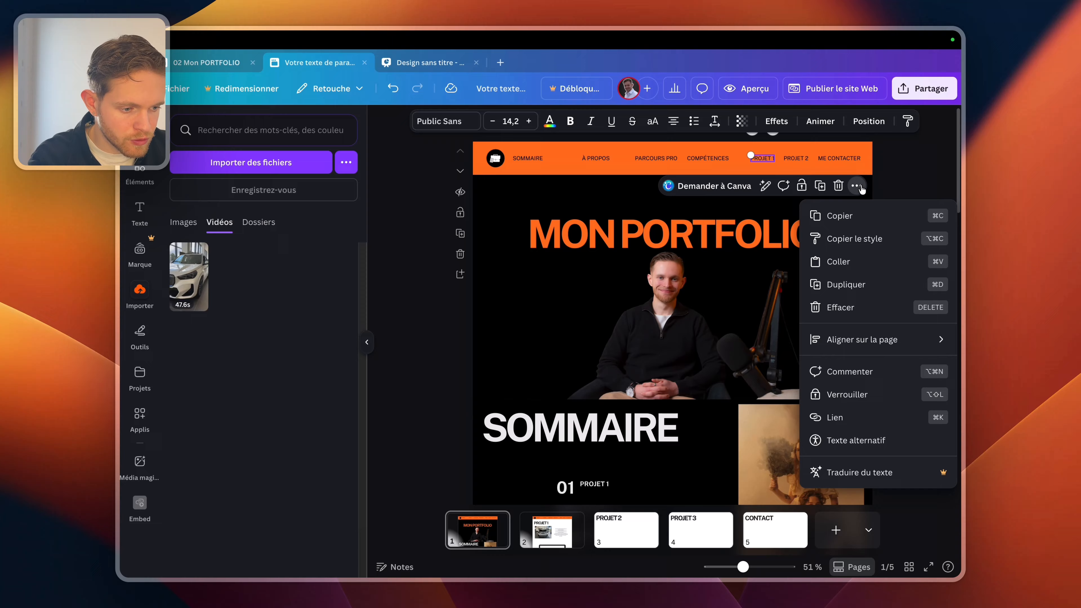
{"action": "left_click", "coordinate": [848, 416]}
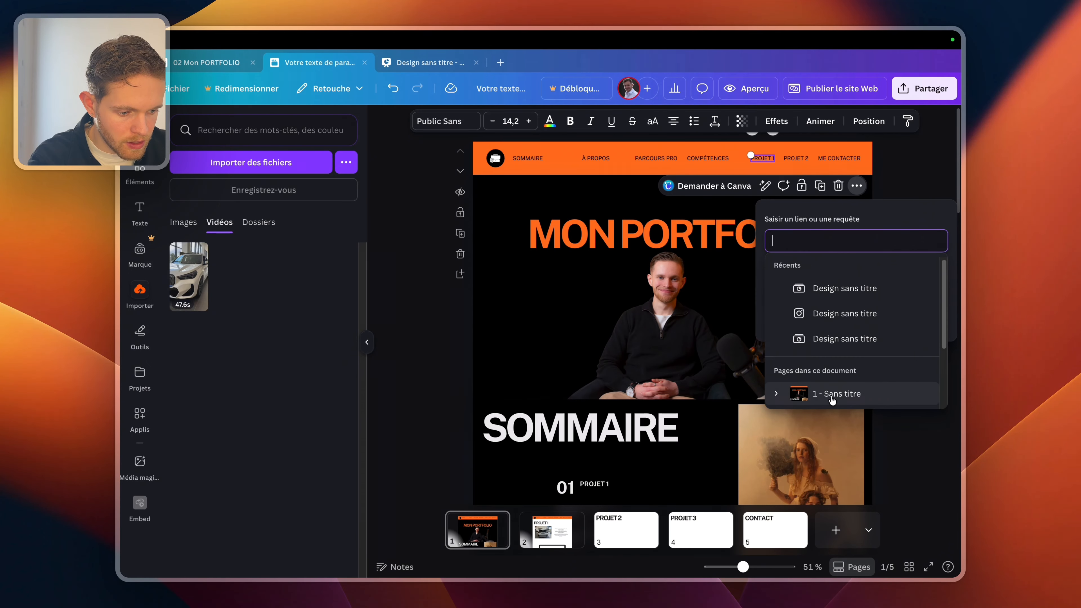
{"action": "scroll", "coordinate": [832, 398], "scroll_direction": "down", "scroll_amount": 2}
{"action": "left_click", "coordinate": [828, 363]}
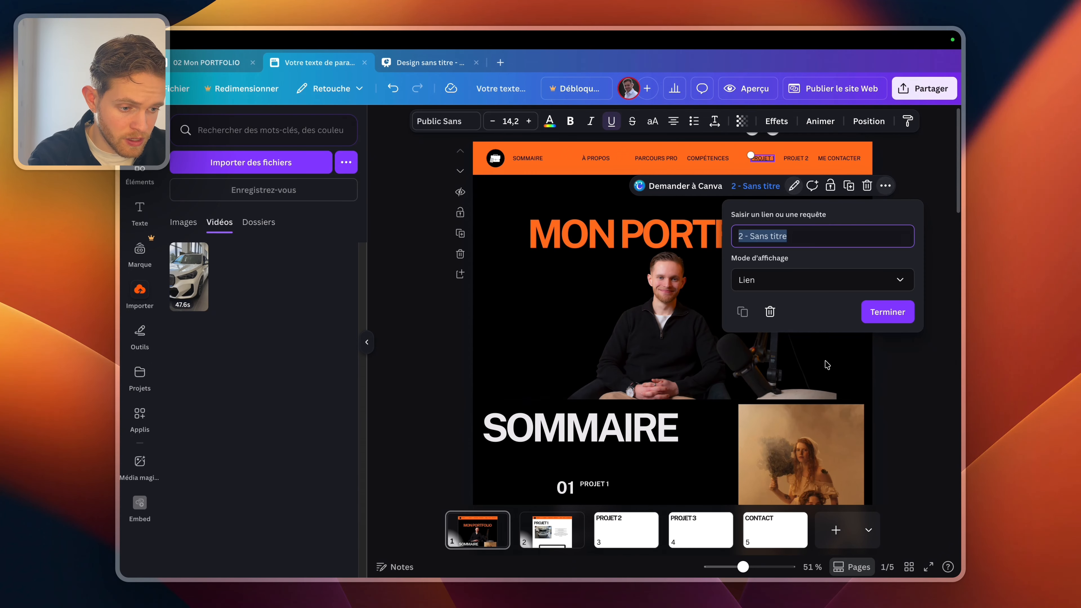
{"action": "left_click", "coordinate": [876, 306]}
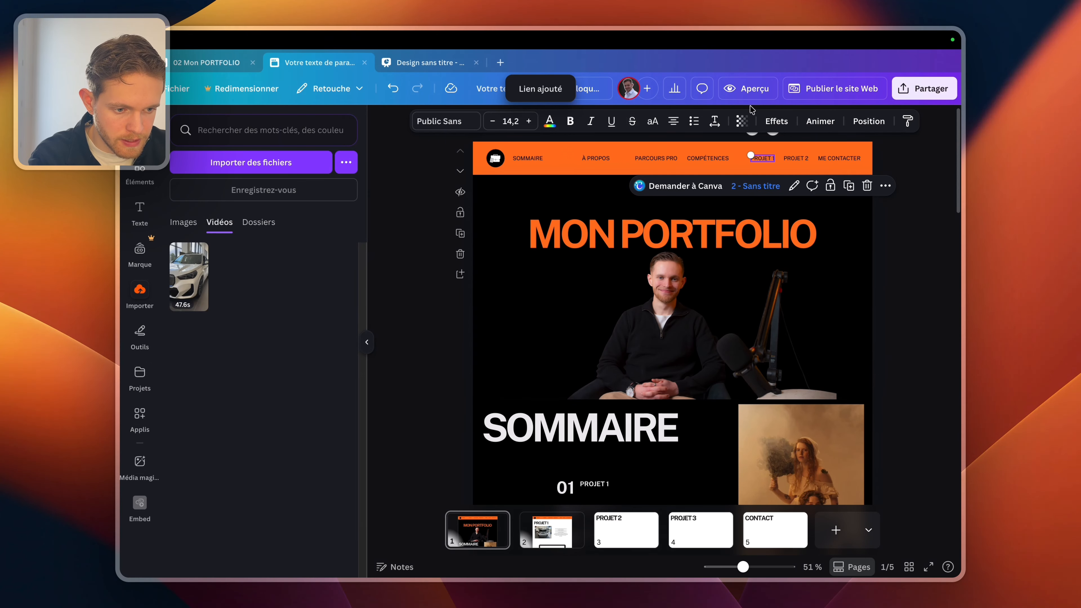
- Preview the website, open the project page through the header's PROJET 1 link, and page through the embedded presentation
{"action": "left_click", "coordinate": [750, 90]}
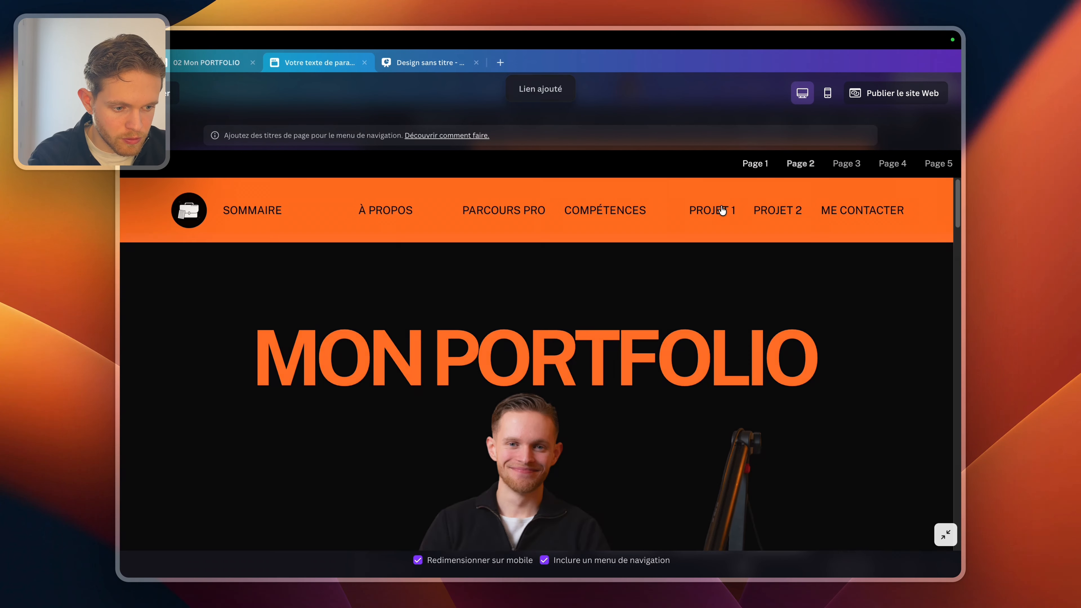
{"action": "left_click", "coordinate": [719, 209]}
{"action": "scroll", "coordinate": [555, 382], "scroll_direction": "down", "scroll_amount": 10}
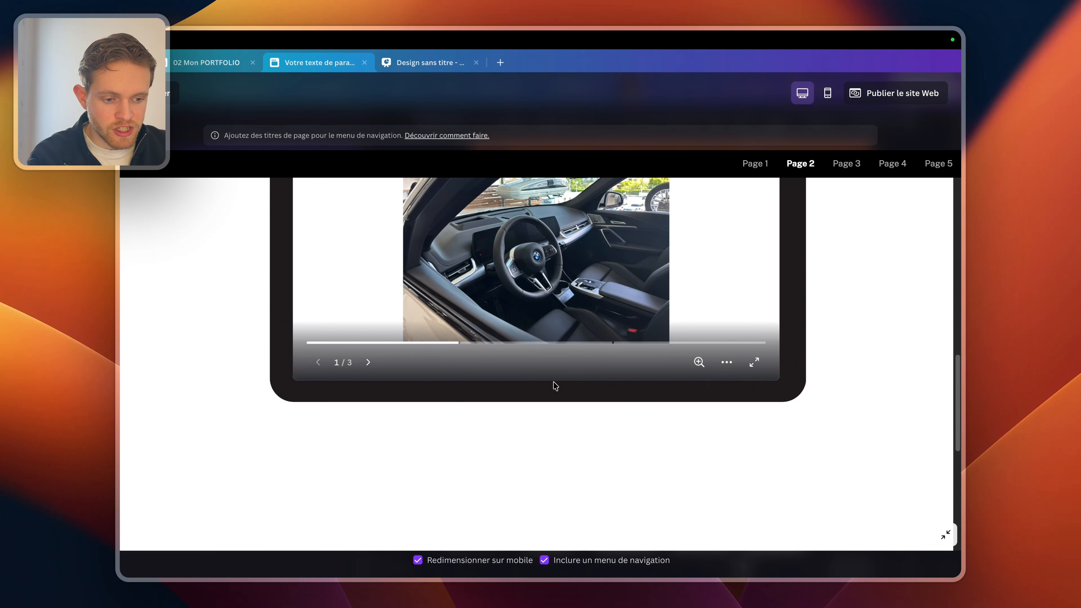
{"action": "scroll", "coordinate": [553, 387], "scroll_direction": "up", "scroll_amount": 4}
{"action": "left_click", "coordinate": [714, 348]}
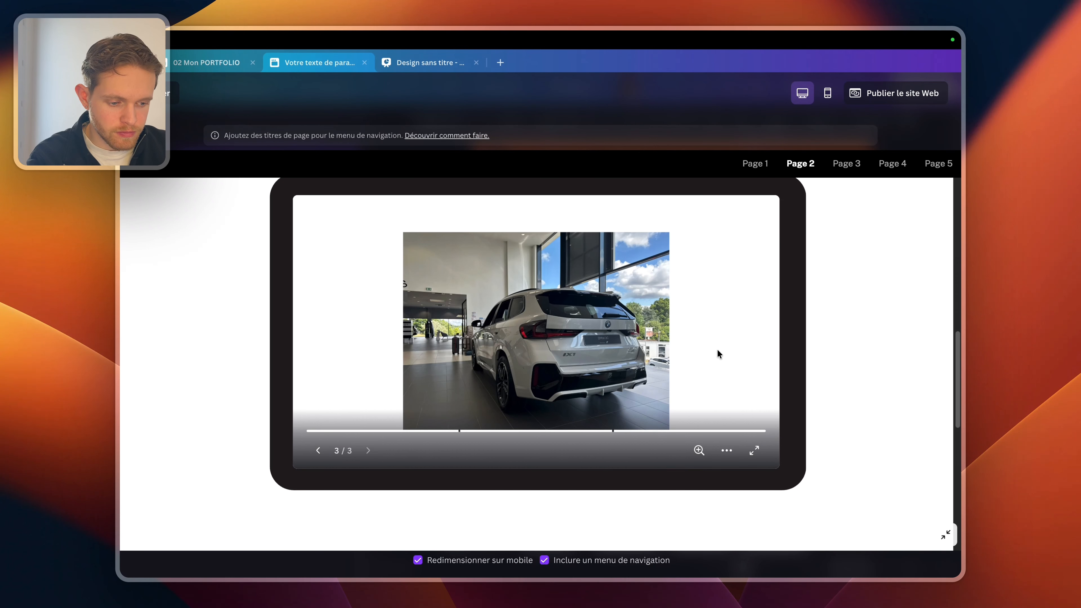
- Check the phone-framed video's playback at the end of the previewed PROJET 1 page and return to the editor
{"action": "scroll", "coordinate": [719, 358], "scroll_direction": "down", "scroll_amount": 10}
{"action": "scroll", "coordinate": [395, 381], "scroll_direction": "down", "scroll_amount": 2}
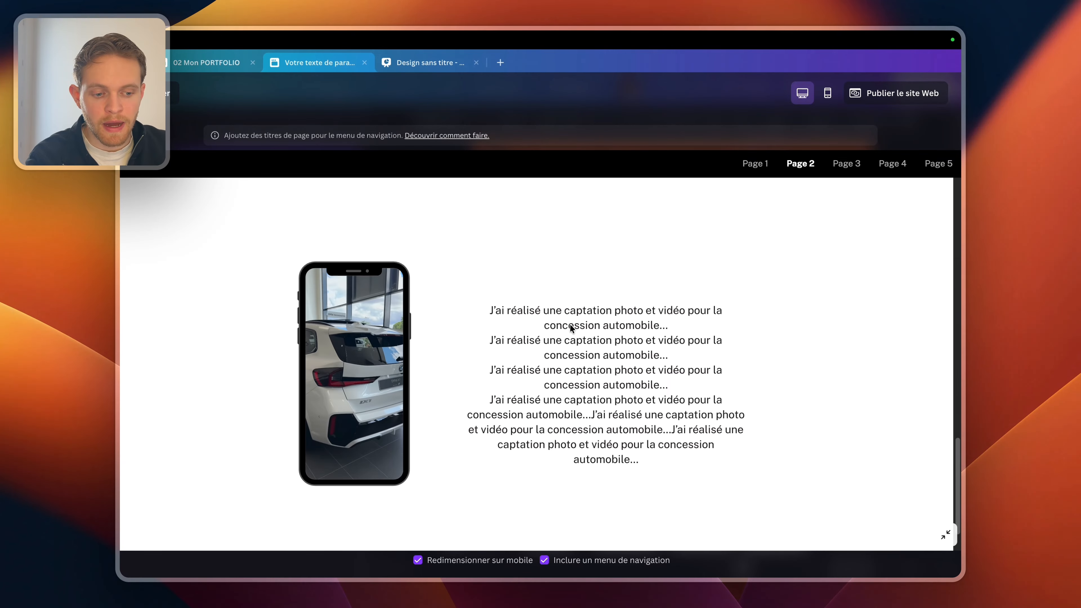
{"action": "mouse_move", "coordinate": [355, 375]}
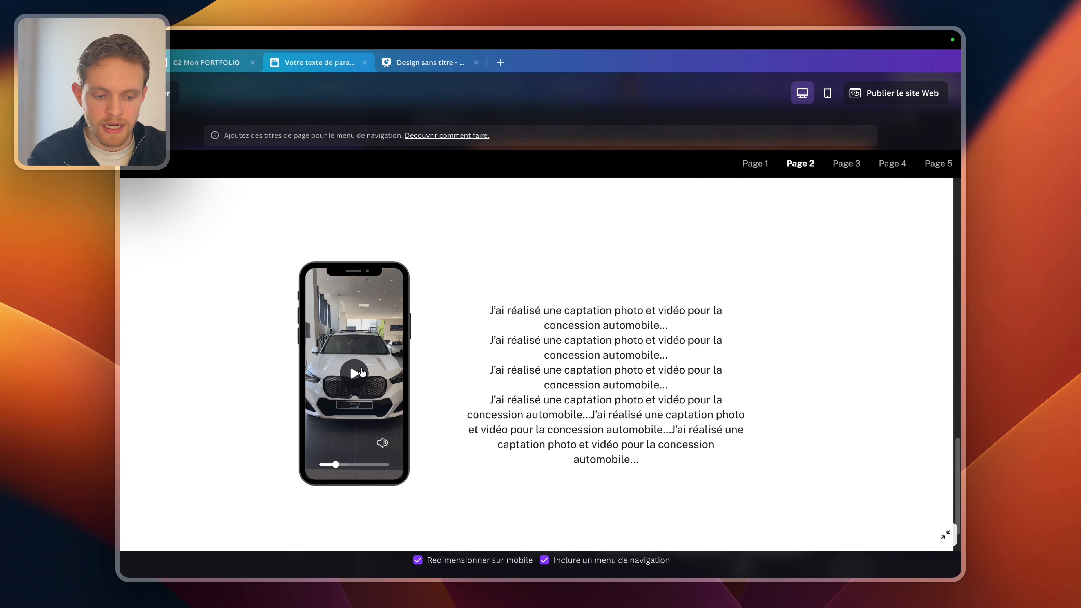
{"action": "left_click", "coordinate": [356, 374]}
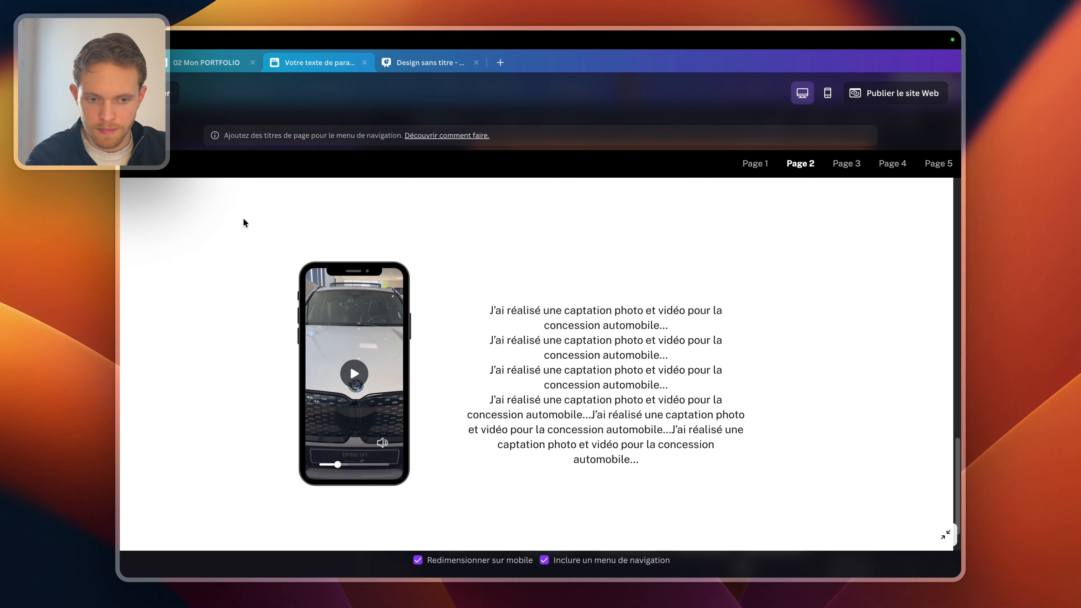
{"action": "key", "text": "Escape"}
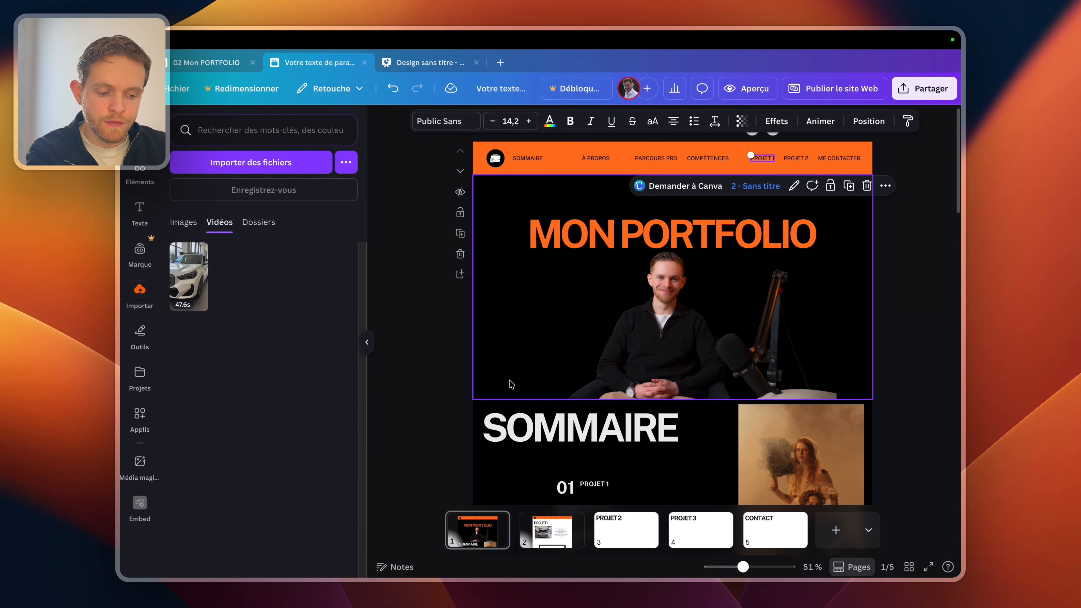
- Revisit the PROJET 1 page and switch to the separate untitled presentation design holding the car photos
{"action": "left_click", "coordinate": [555, 515]}
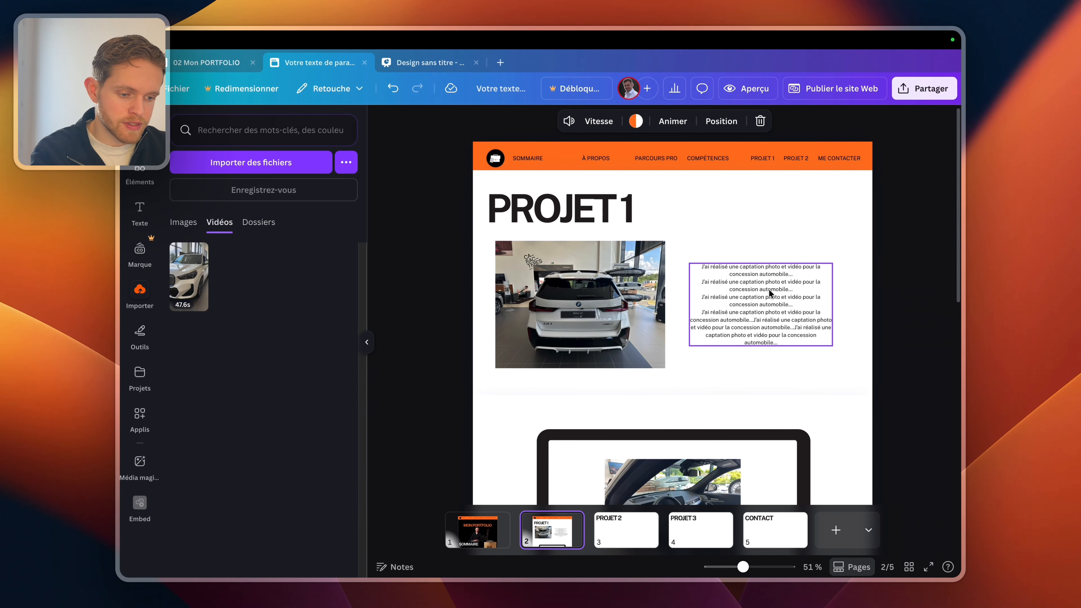
{"action": "left_click", "coordinate": [421, 68]}
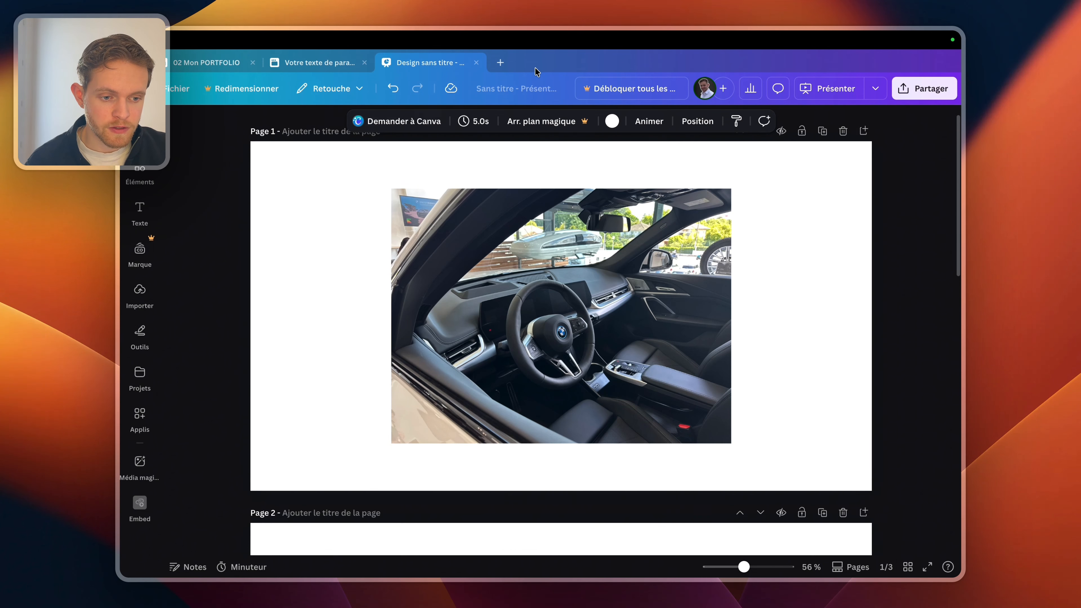
- Create a new Instagram Story design and add two blank pages for a total of three
{"action": "left_click", "coordinate": [507, 61]}
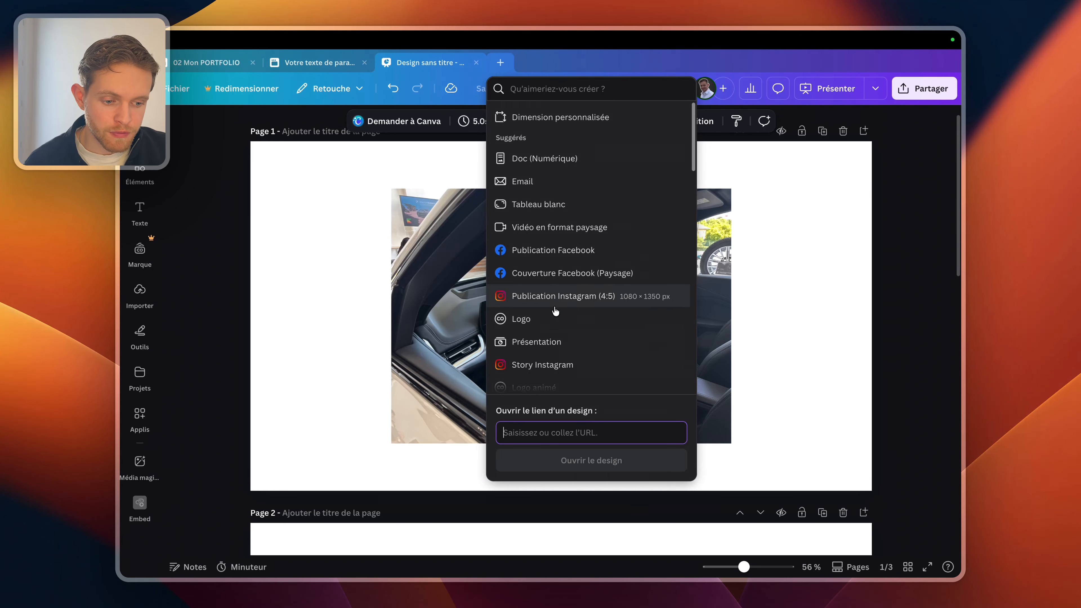
{"action": "left_click", "coordinate": [561, 365]}
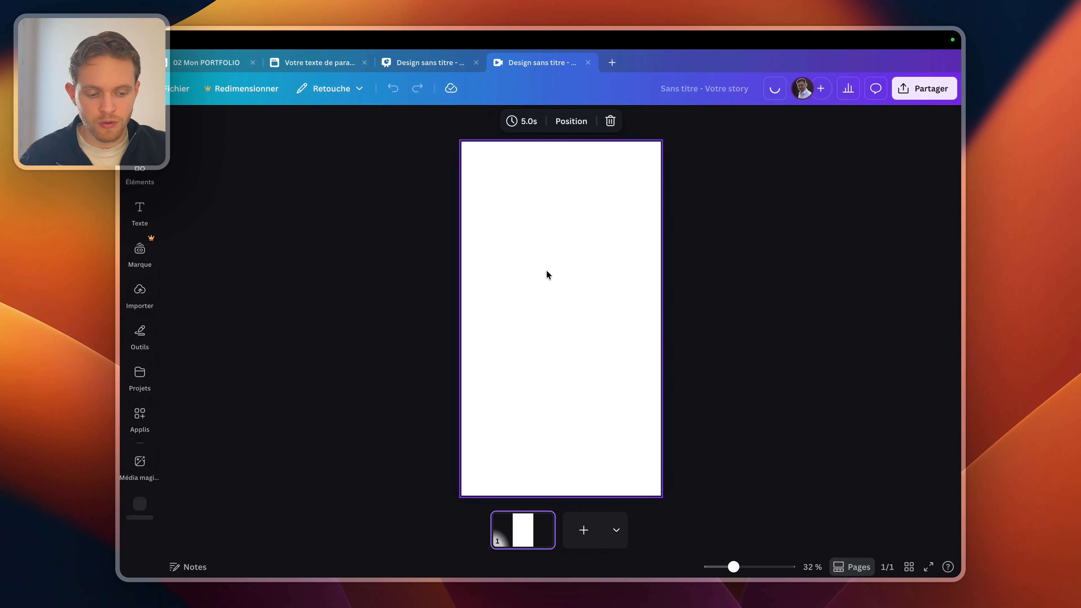
{"action": "left_click", "coordinate": [584, 530]}
{"action": "left_click", "coordinate": [620, 530]}
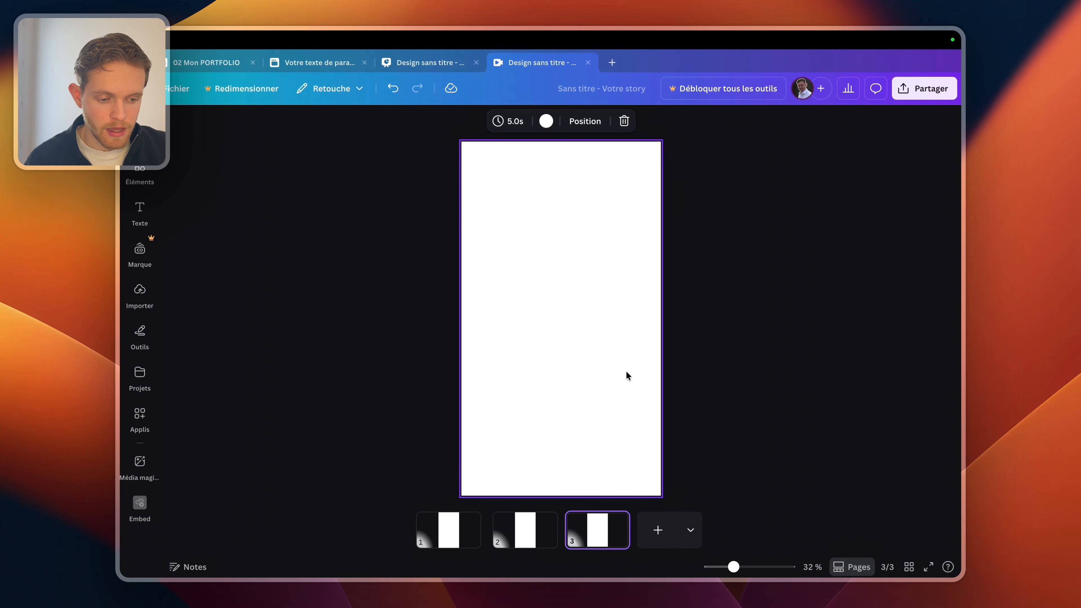
{"action": "left_click", "coordinate": [628, 374]}
- Add a grey square to the centre of the story's first page
{"action": "left_click", "coordinate": [463, 538]}
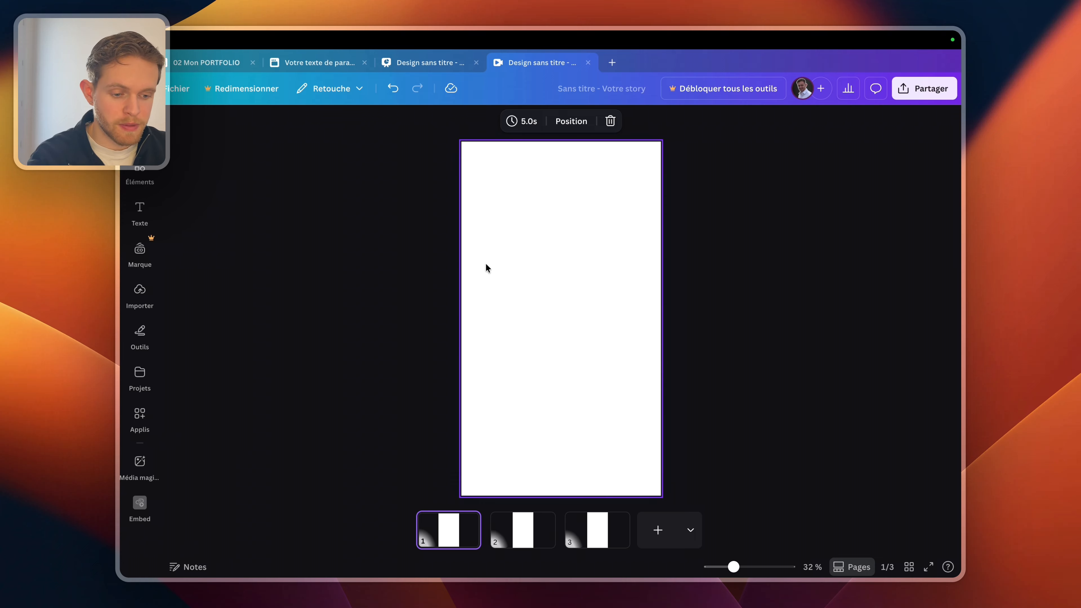
{"action": "key", "text": "r"}
{"action": "left_click", "coordinate": [608, 266]}
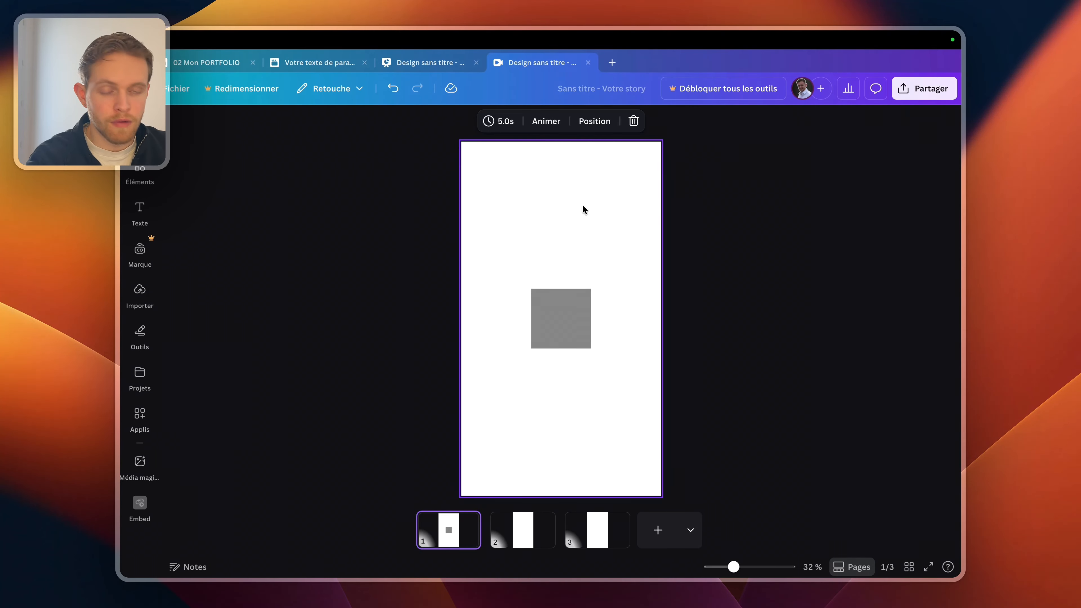
- Generate an embed for the story design and copy its smart embed link
{"action": "left_click", "coordinate": [904, 95]}
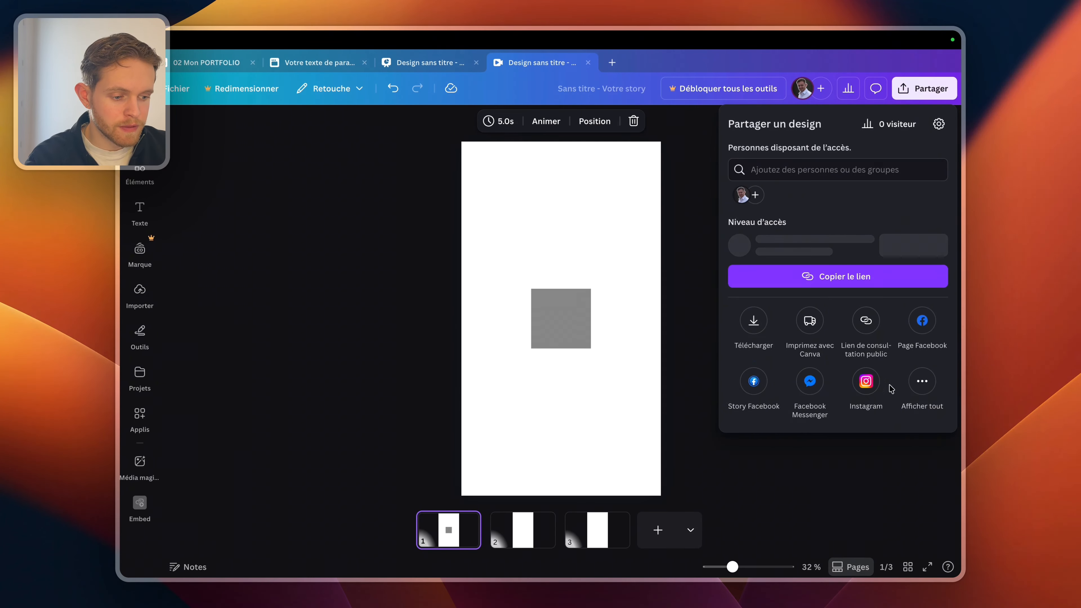
{"action": "left_click", "coordinate": [922, 383]}
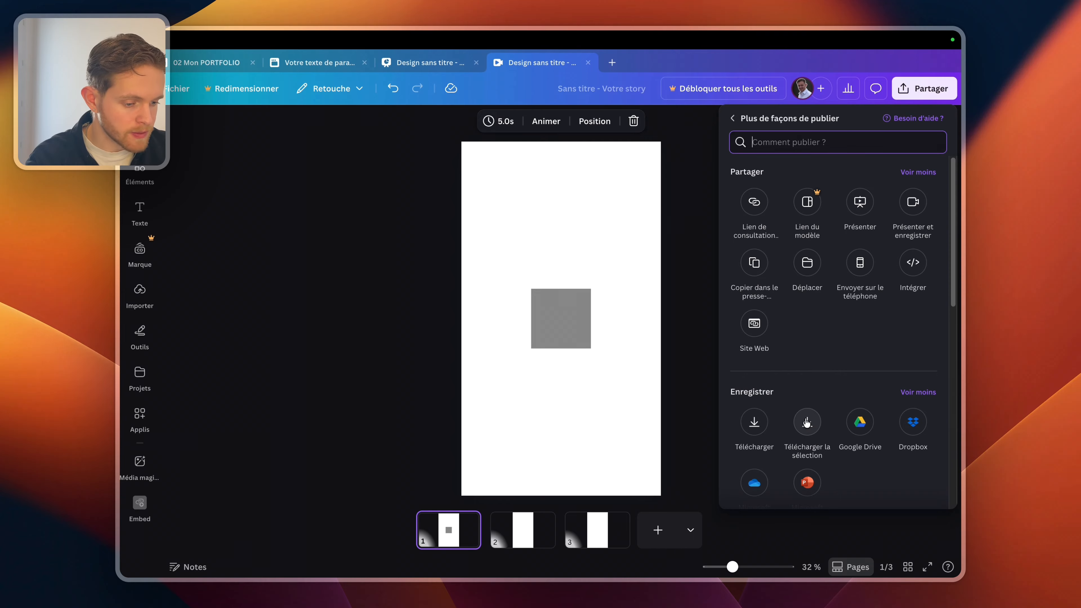
{"action": "left_click", "coordinate": [910, 268]}
{"action": "left_click", "coordinate": [875, 203]}
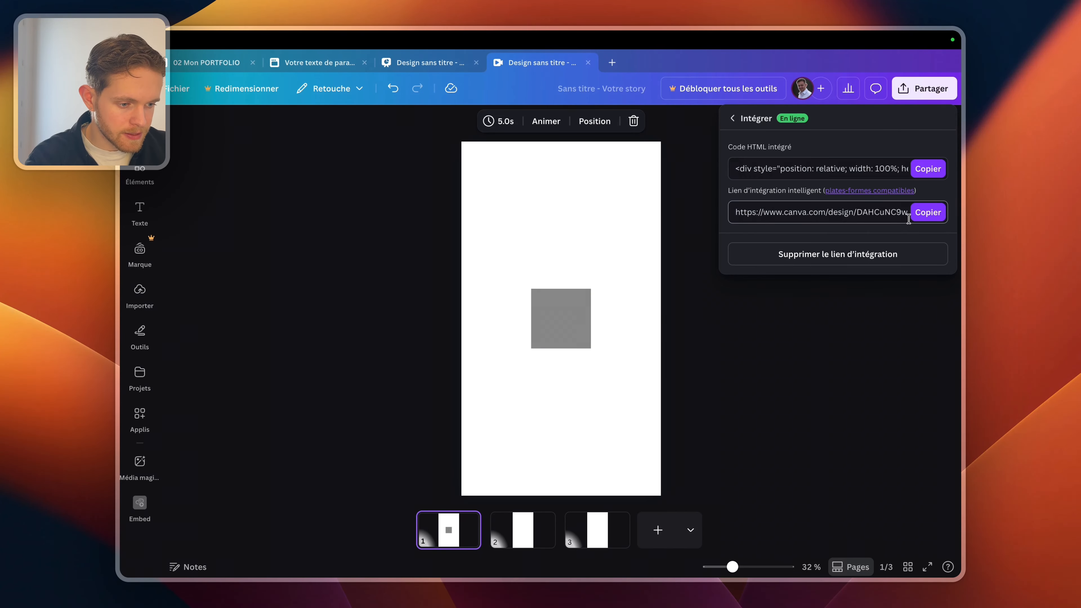
{"action": "left_click", "coordinate": [925, 213]}
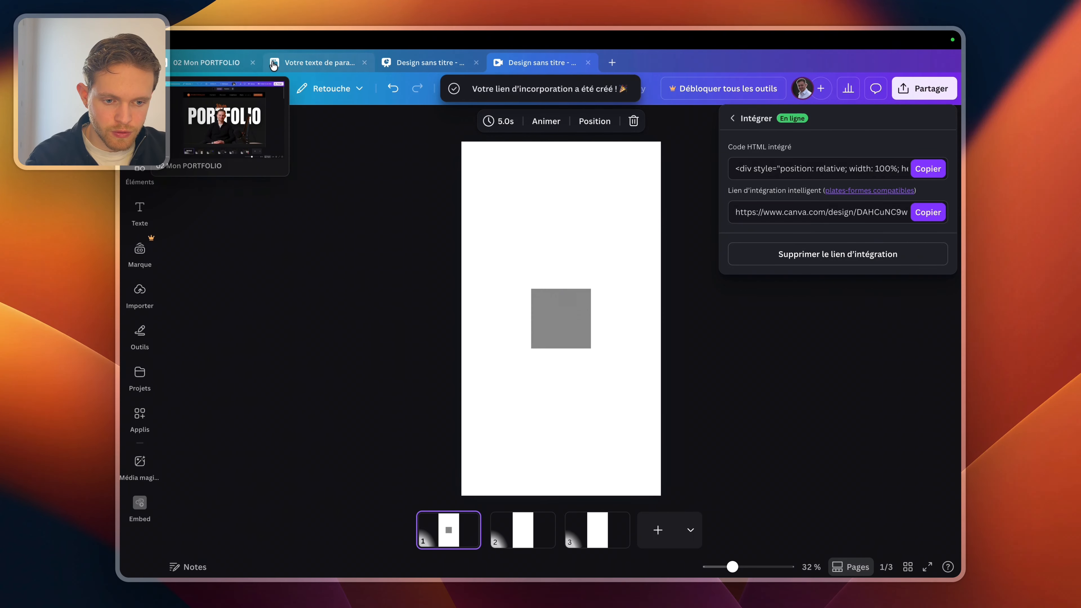
- Return to the portfolio website and add a blank section below the phone-framed video on the PROJET 1 page
{"action": "left_click", "coordinate": [315, 62]}
{"action": "scroll", "coordinate": [687, 365], "scroll_direction": "down", "scroll_amount": 5}
{"action": "scroll", "coordinate": [687, 365], "scroll_direction": "down", "scroll_amount": 3}
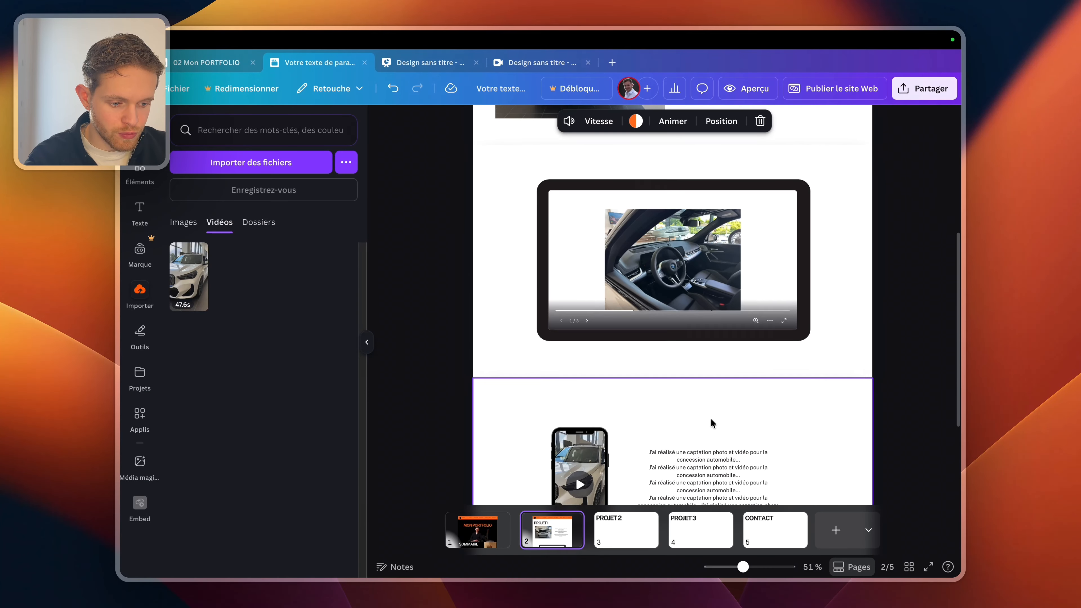
{"action": "left_click", "coordinate": [796, 332]}
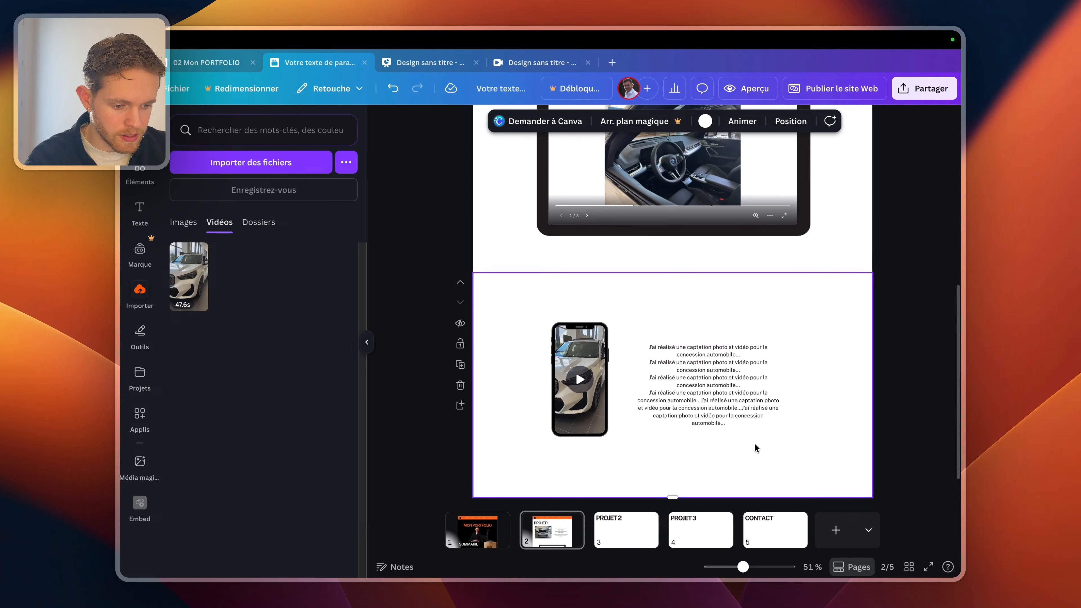
{"action": "left_click", "coordinate": [459, 404]}
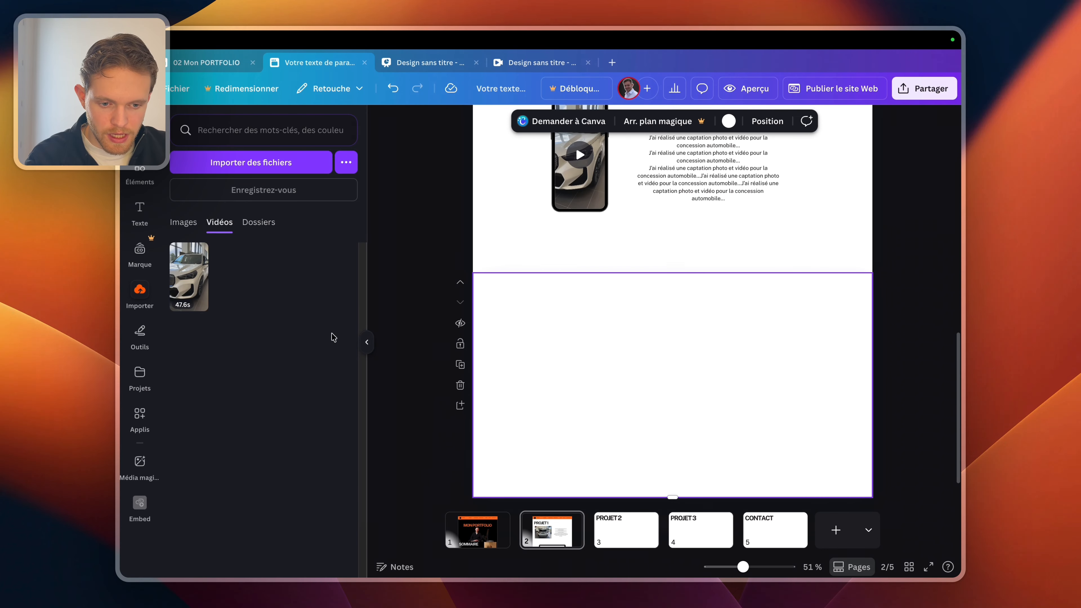
- Embed the story design in the blank section with the Embed app, using the copied link
{"action": "left_click", "coordinate": [140, 416]}
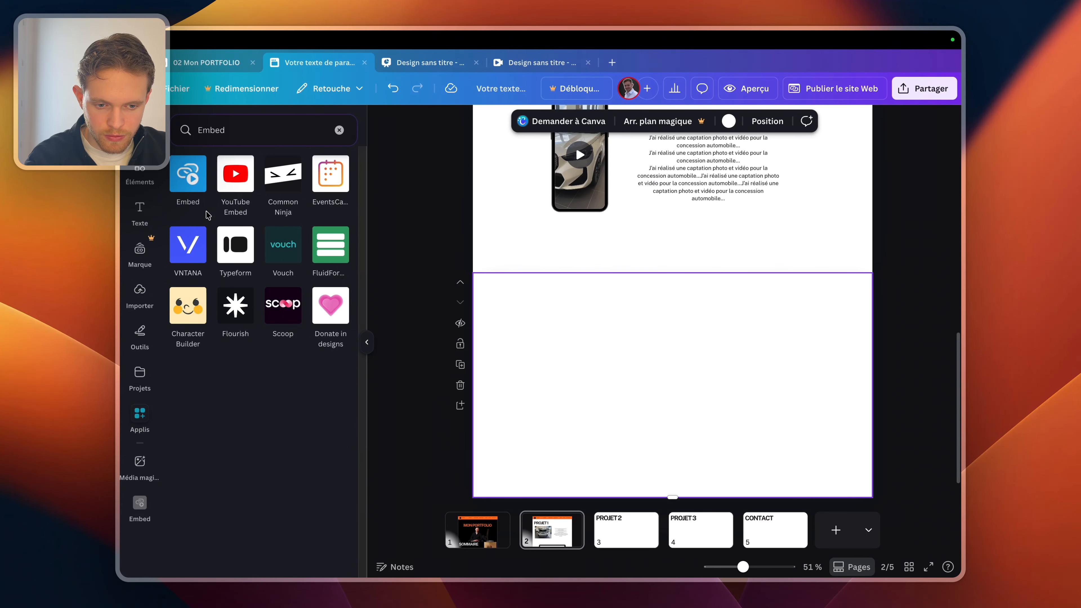
{"action": "left_click", "coordinate": [203, 196]}
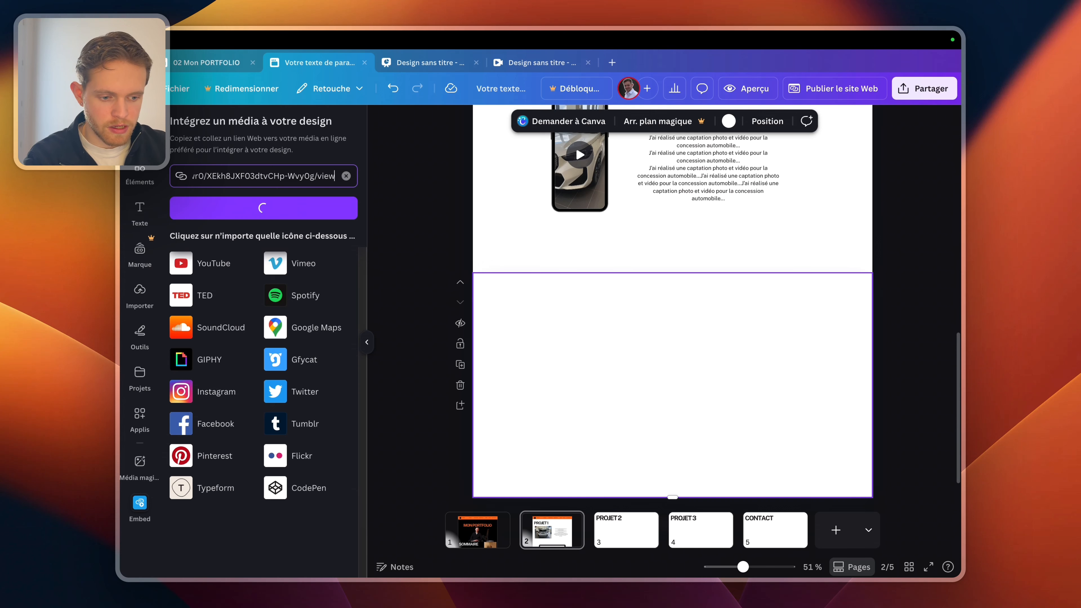
{"action": "left_click", "coordinate": [528, 313]}
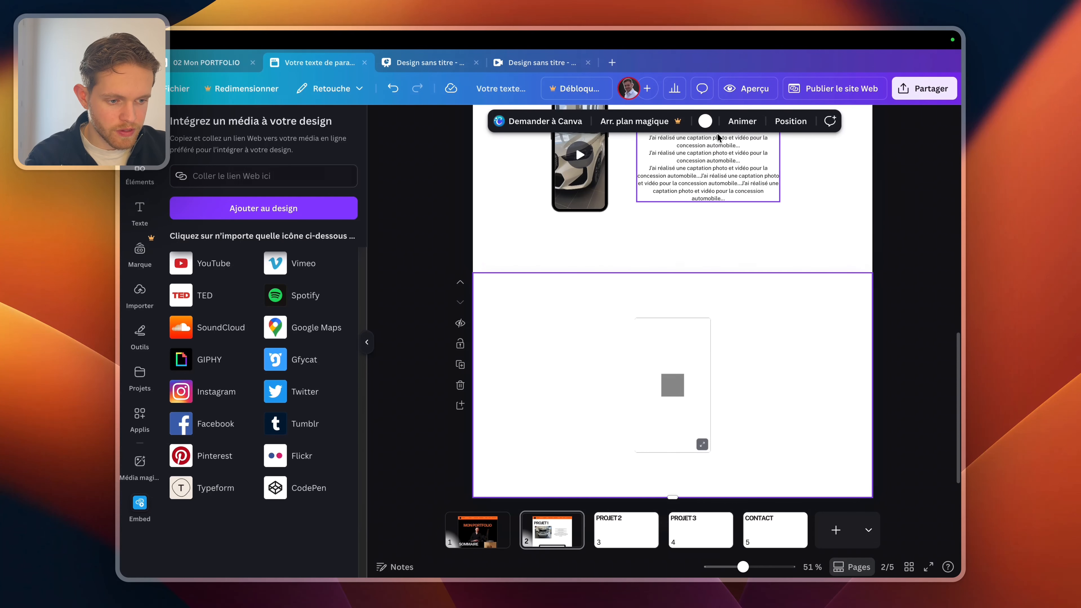
- Set the new section's background to the near-black document colour and move the embedded story to the section's left side
{"action": "left_click", "coordinate": [700, 125]}
{"action": "left_click", "coordinate": [233, 205]}
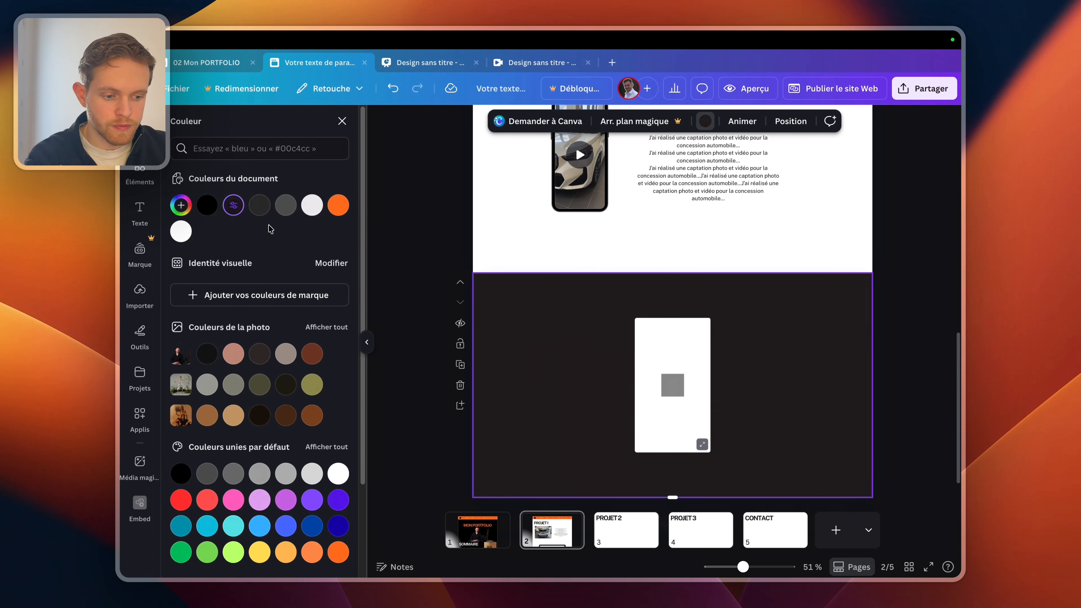
{"action": "left_click", "coordinate": [432, 237]}
{"action": "left_click_drag", "start_coordinate": [654, 335], "coordinate": [560, 331]}
- Create a new Publication Instagram (4:5) design and place the uploaded rear-view photo of the white car on it
{"action": "left_click", "coordinate": [612, 62]}
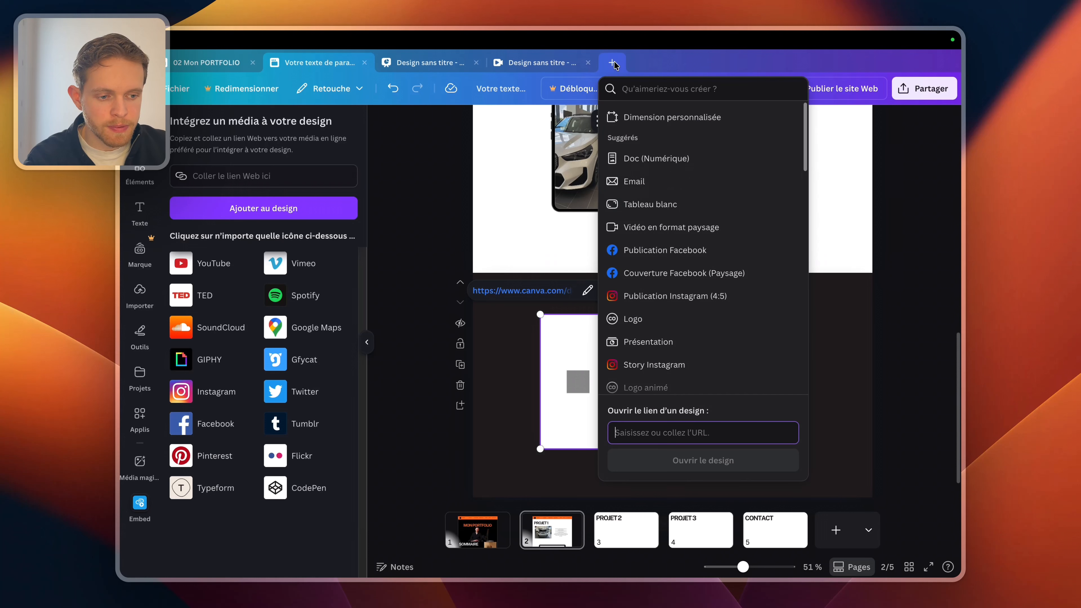
{"action": "left_click", "coordinate": [695, 299]}
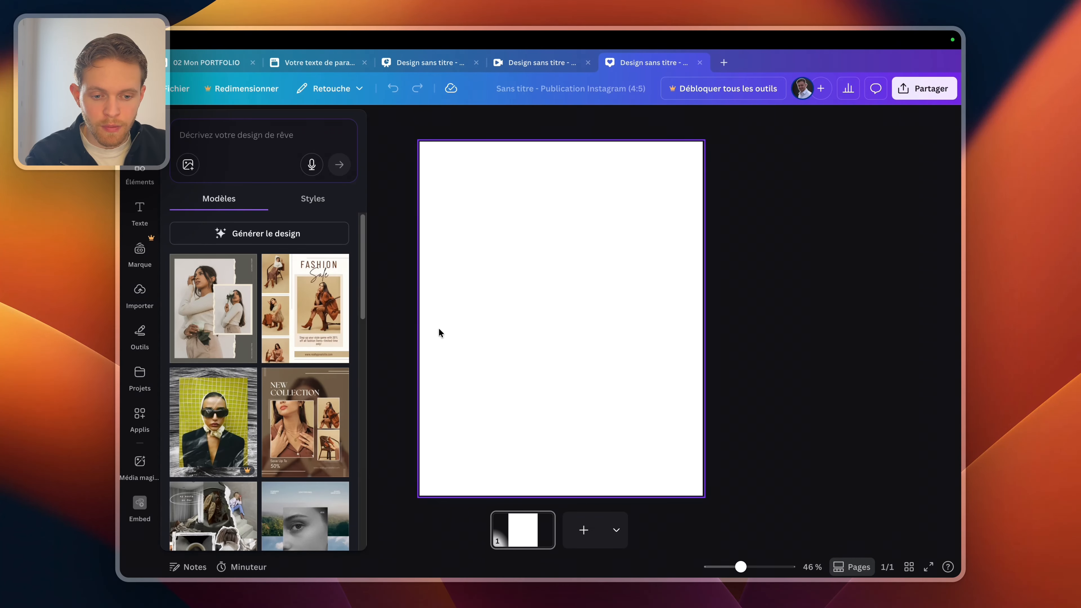
{"action": "left_click", "coordinate": [140, 292]}
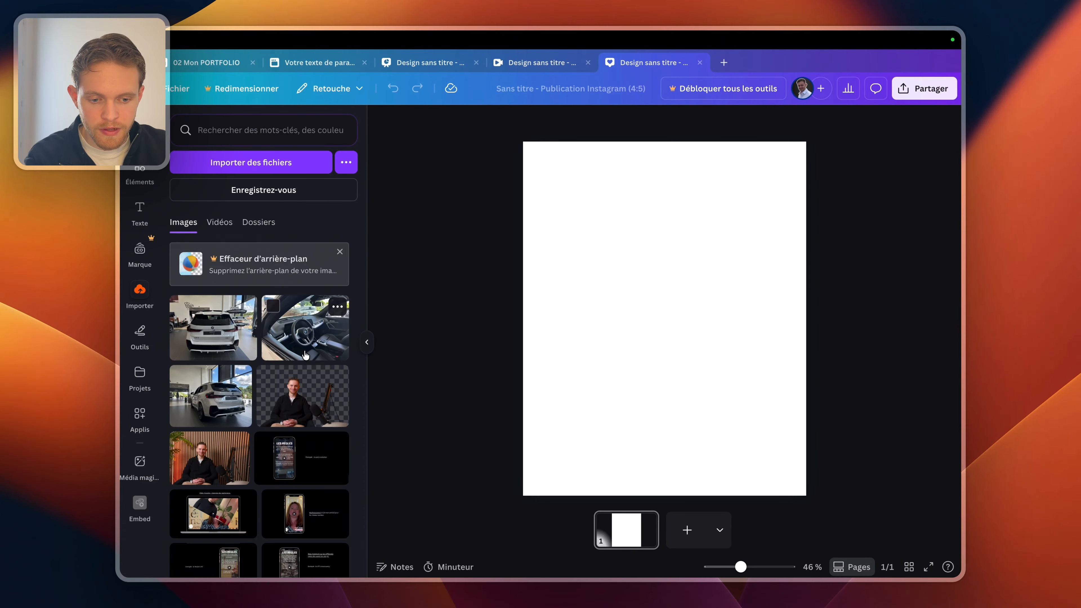
{"action": "left_click", "coordinate": [241, 286]}
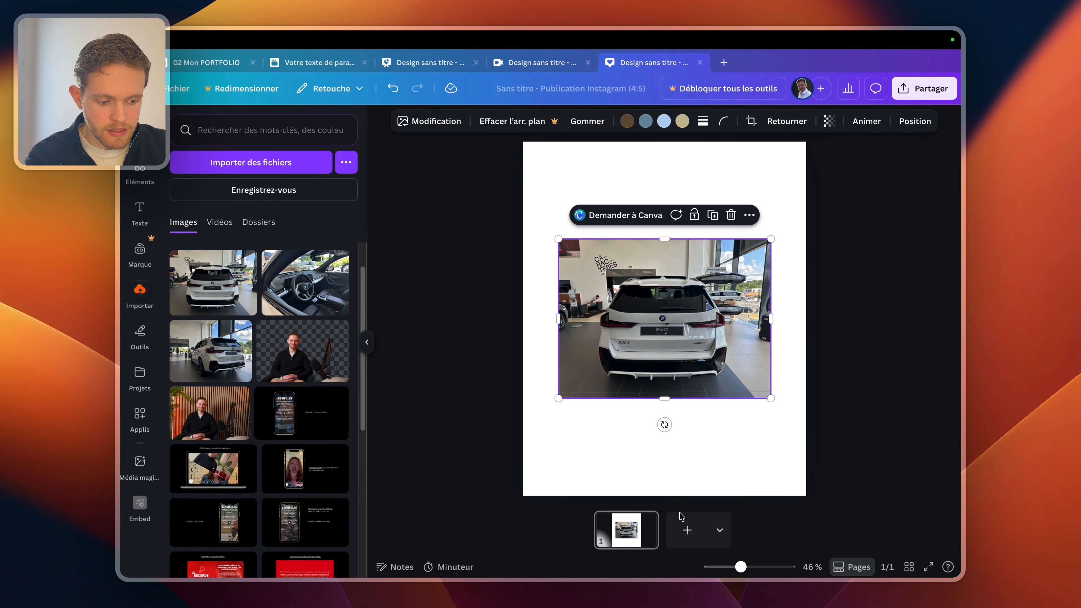
- Add a second page with the uploaded white car video centred on it, and add a blank third page
{"action": "left_click", "coordinate": [685, 526]}
{"action": "left_click", "coordinate": [229, 231]}
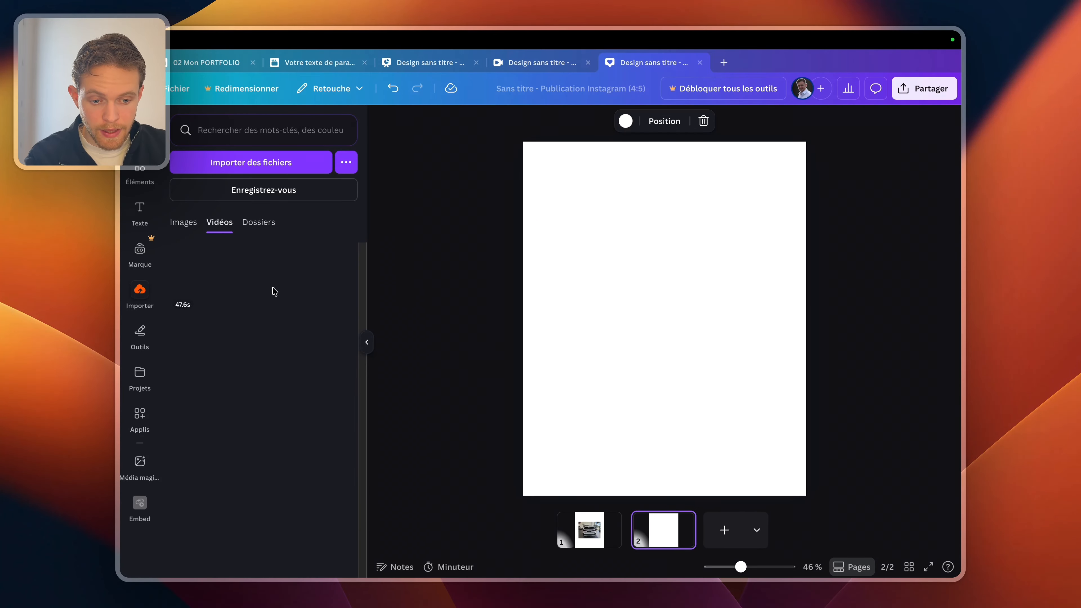
{"action": "left_click_drag", "start_coordinate": [188, 277], "coordinate": [618, 209]}
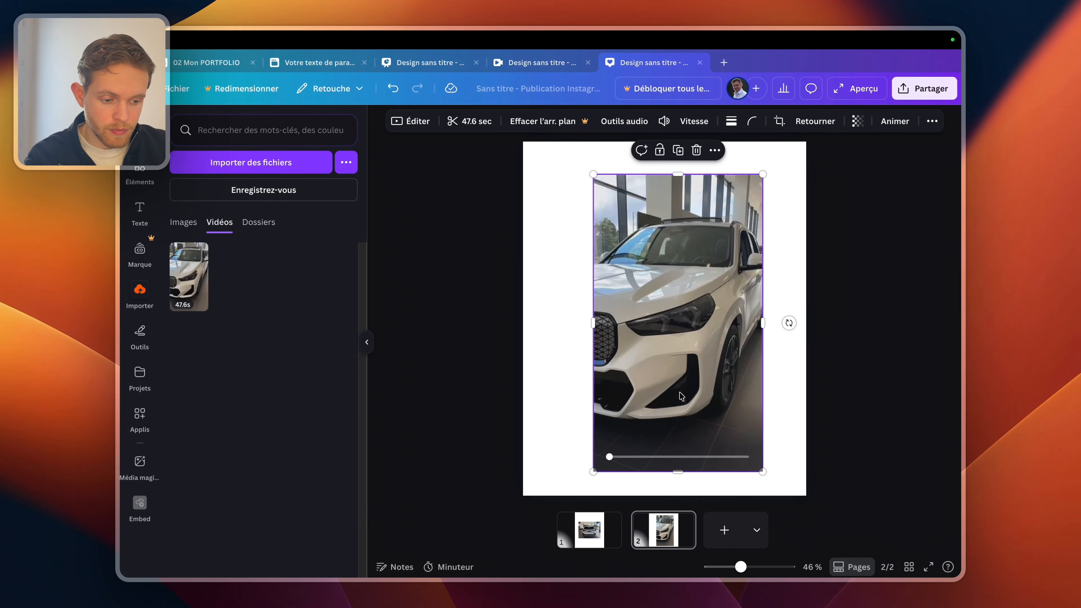
{"action": "left_click", "coordinate": [724, 525]}
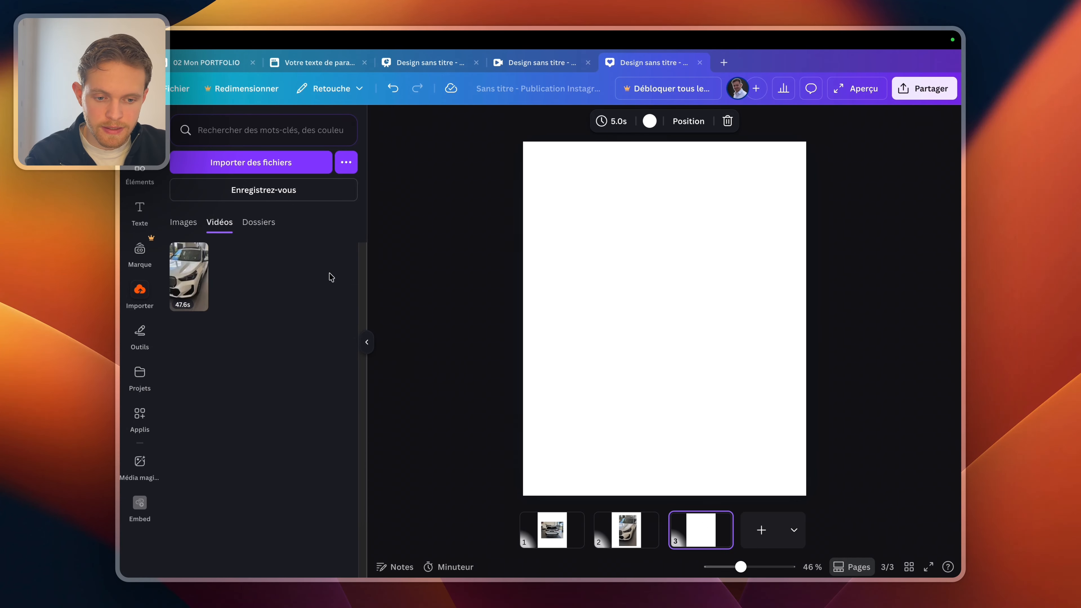
{"action": "left_click", "coordinate": [617, 517]}
{"action": "left_click_drag", "start_coordinate": [659, 381], "coordinate": [645, 377]}
- Fill the third page of the Instagram post with the uploaded studio portrait photo
{"action": "left_click", "coordinate": [699, 515]}
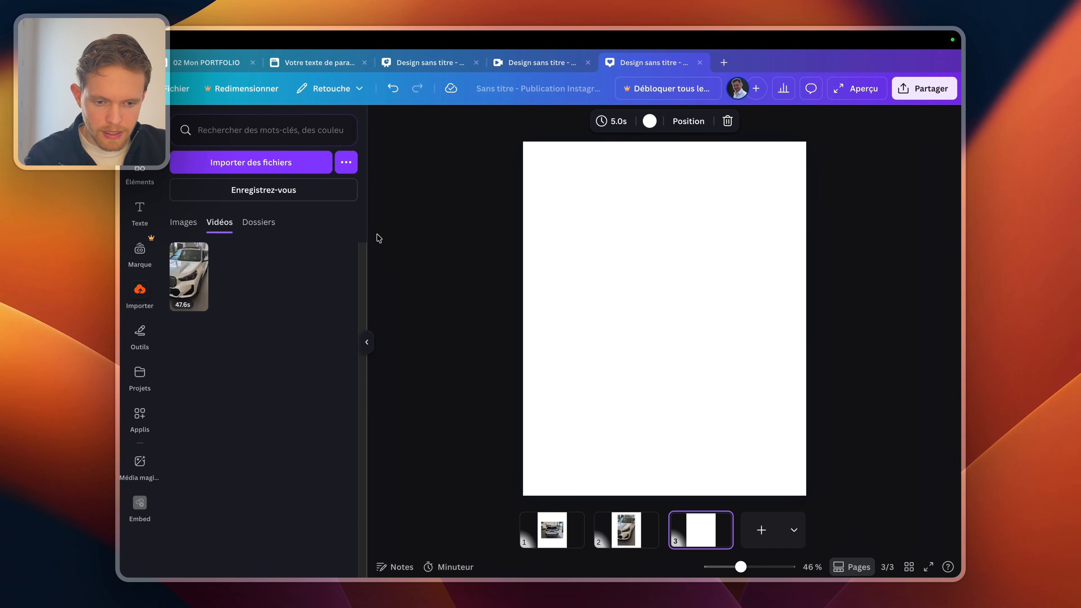
{"action": "left_click", "coordinate": [183, 222]}
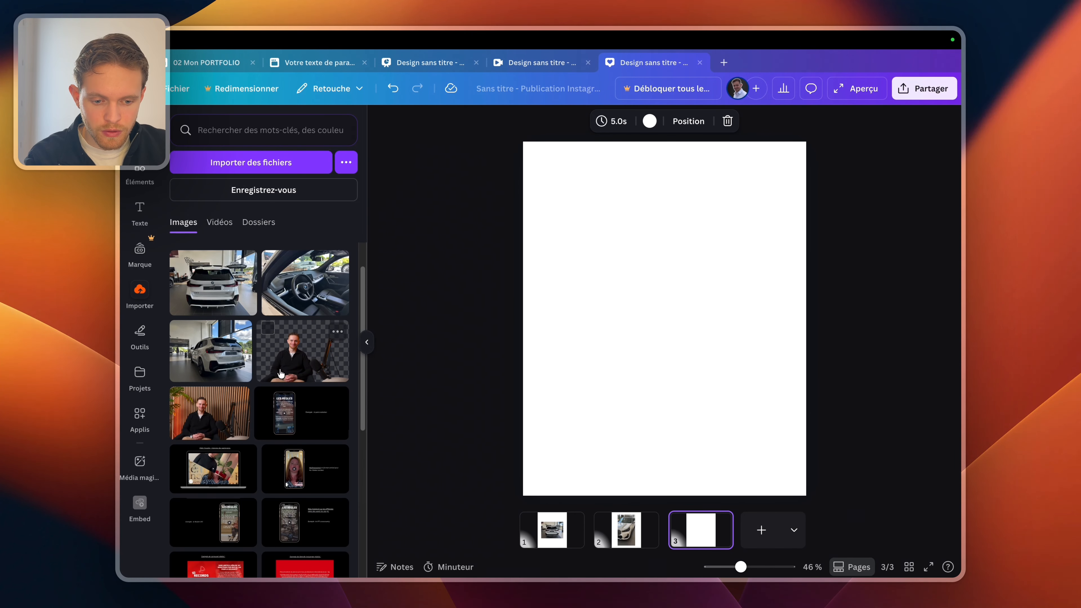
{"action": "left_click_drag", "start_coordinate": [209, 411], "coordinate": [507, 236]}
{"action": "left_click", "coordinate": [508, 236]}
- Generate an embed for the Instagram post design and copy its smart embed link
{"action": "left_click", "coordinate": [932, 89]}
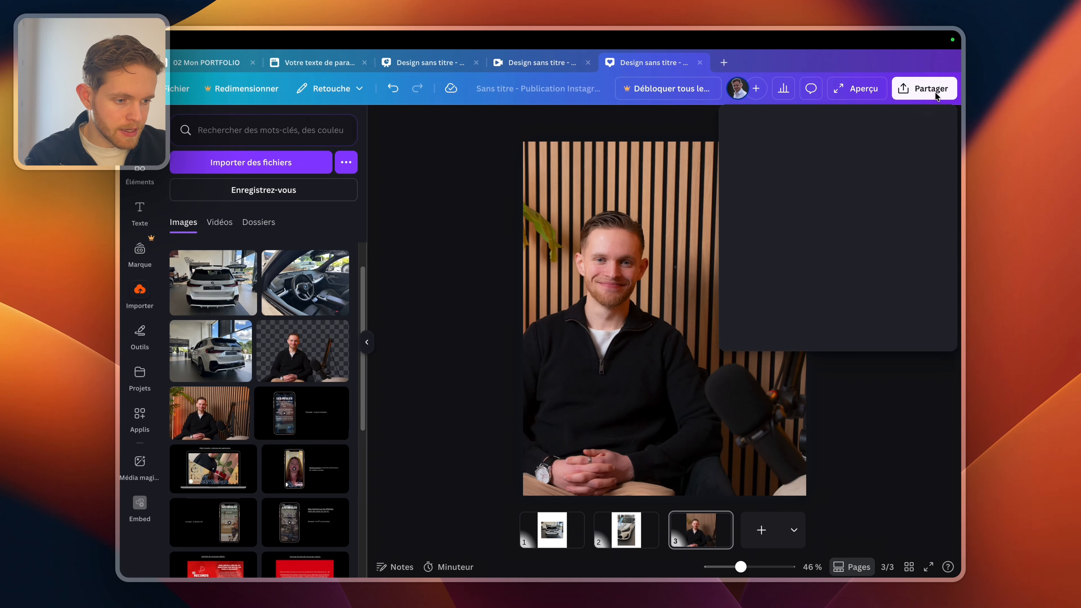
{"action": "left_click", "coordinate": [922, 384]}
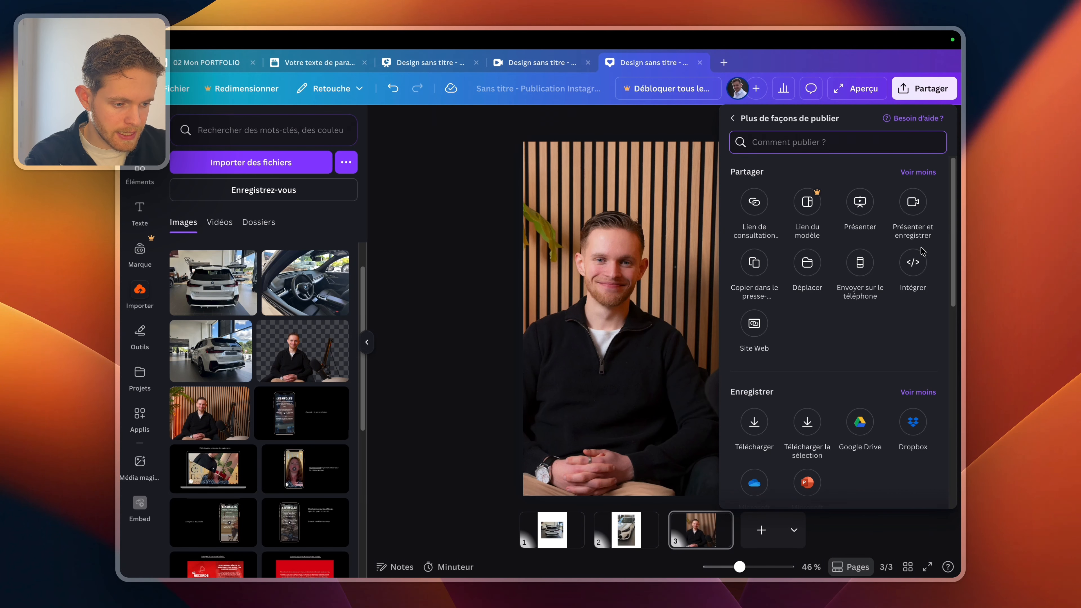
{"action": "left_click", "coordinate": [914, 262]}
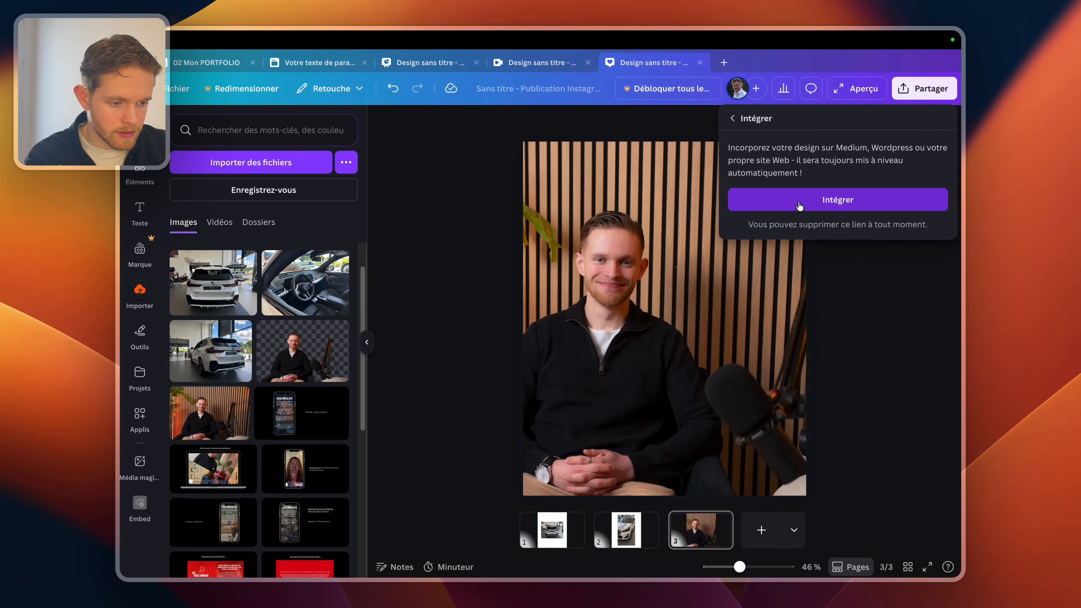
{"action": "left_click", "coordinate": [800, 206]}
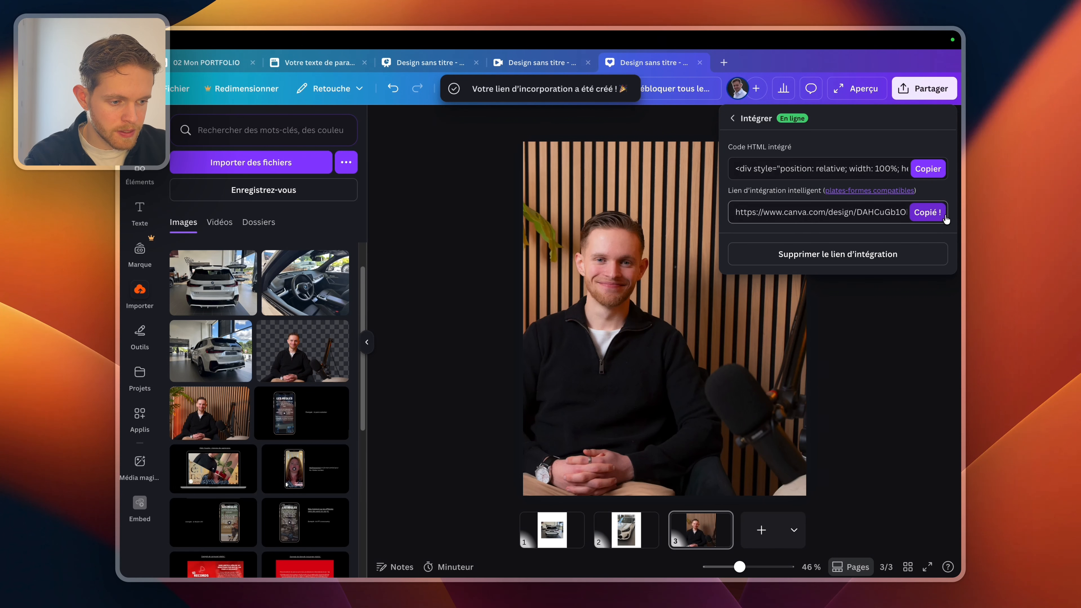
- Return to the portfolio website and embed the Instagram post in the dark section using the copied link
{"action": "left_click", "coordinate": [320, 62]}
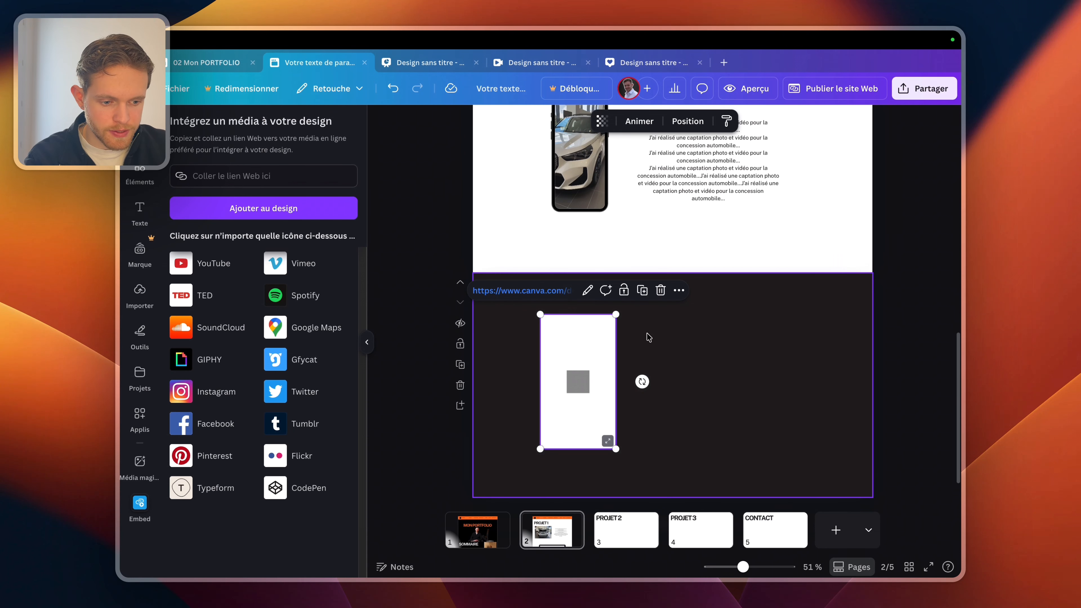
{"action": "left_click", "coordinate": [250, 179]}
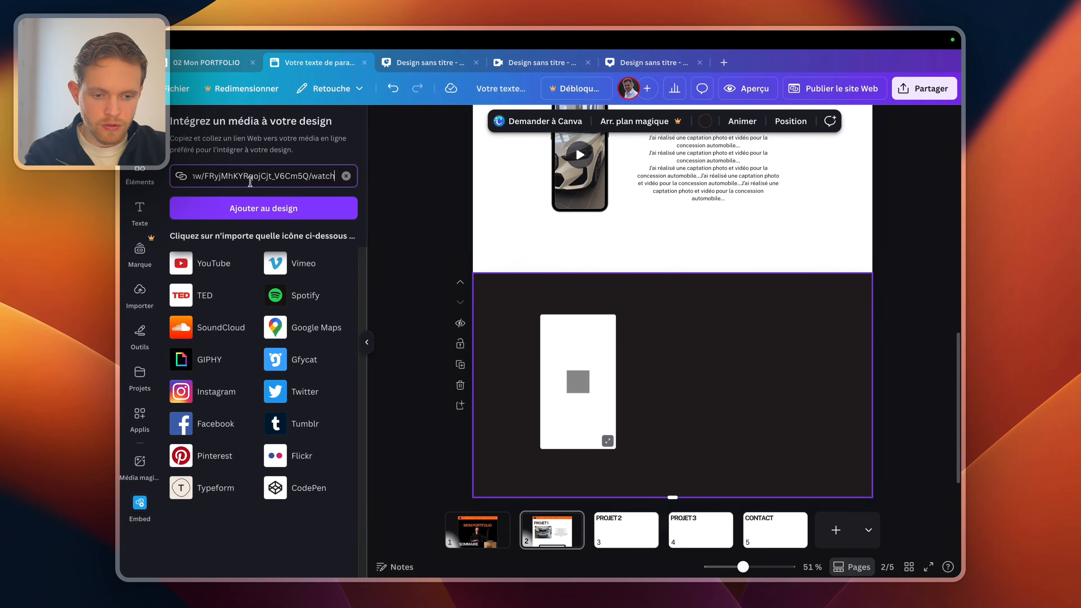
{"action": "left_click", "coordinate": [289, 202]}
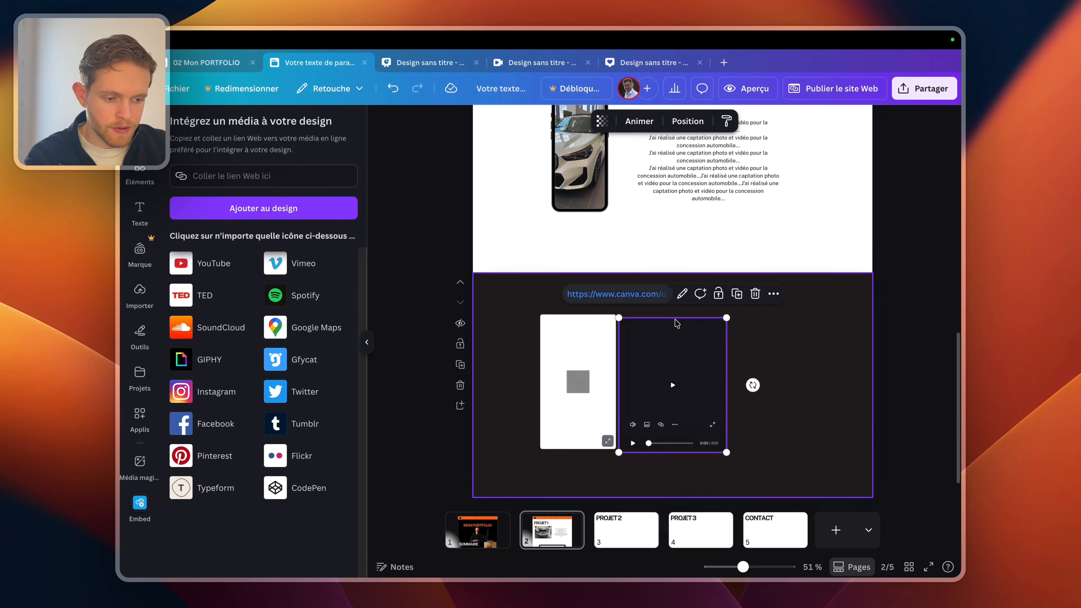
- Enlarge the embedded Instagram post and position it on the right side of the dark section
{"action": "left_click_drag", "start_coordinate": [720, 337], "coordinate": [835, 272]}
{"action": "left_click_drag", "start_coordinate": [694, 395], "coordinate": [700, 426]}
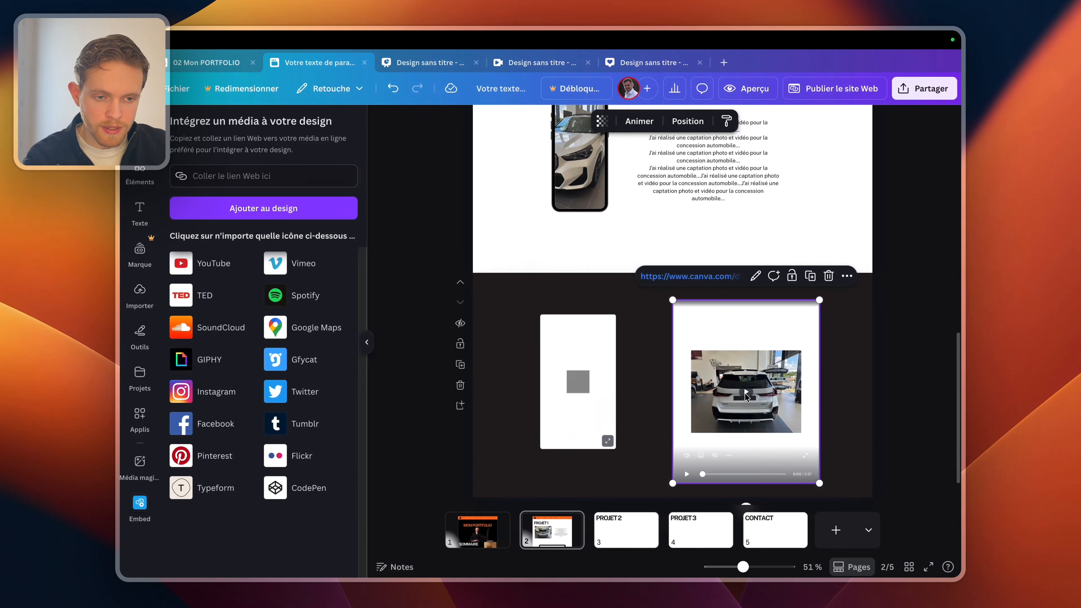
{"action": "left_click", "coordinate": [652, 316]}
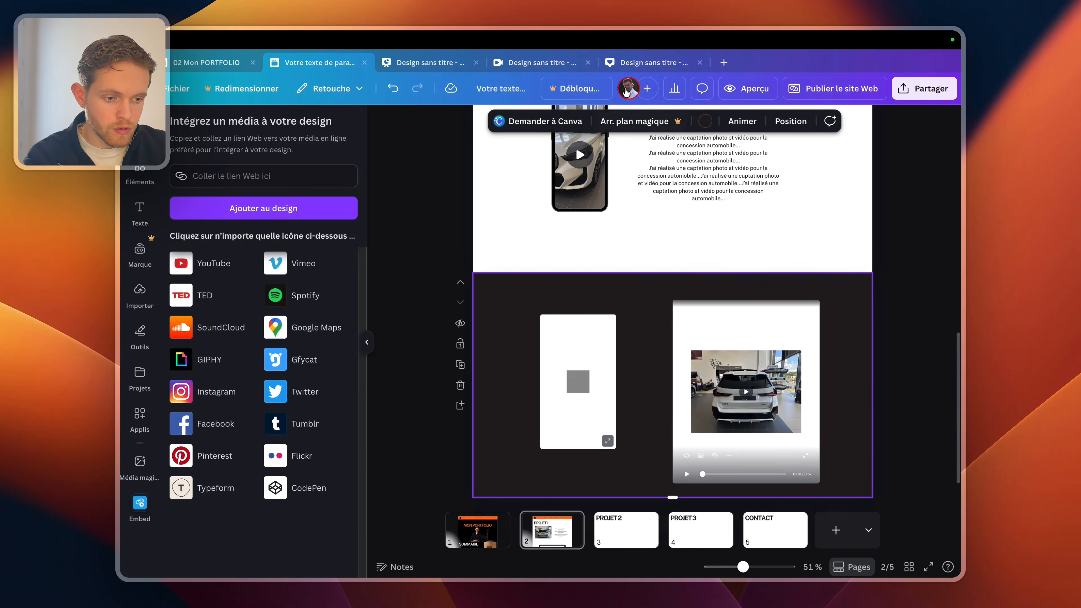
- Create a new presentation design and place the uploaded vertical car video on the left side of its first page
{"action": "left_click", "coordinate": [729, 66]}
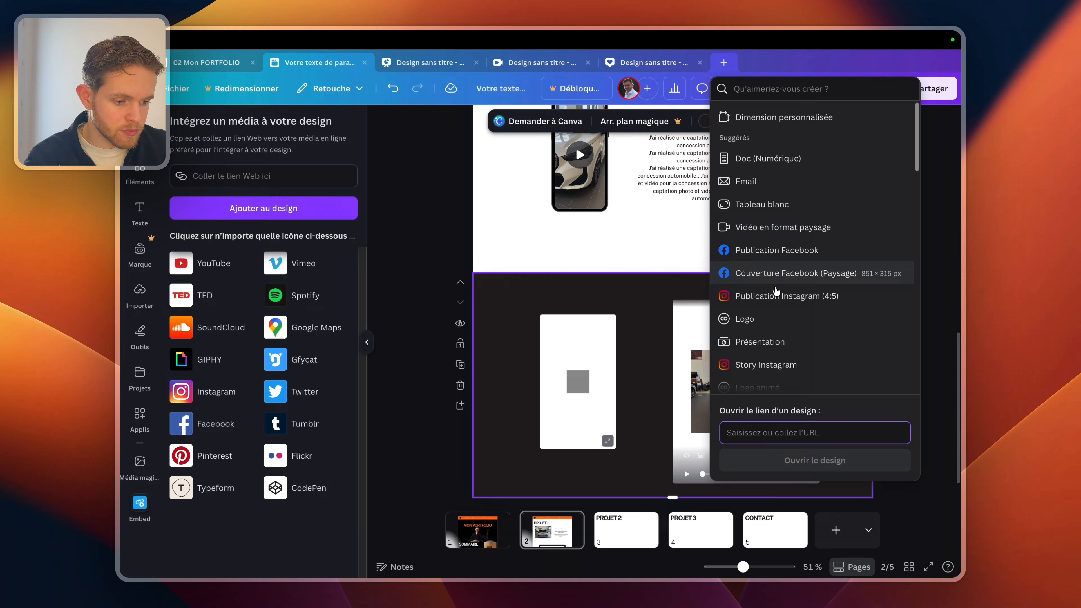
{"action": "left_click", "coordinate": [794, 341]}
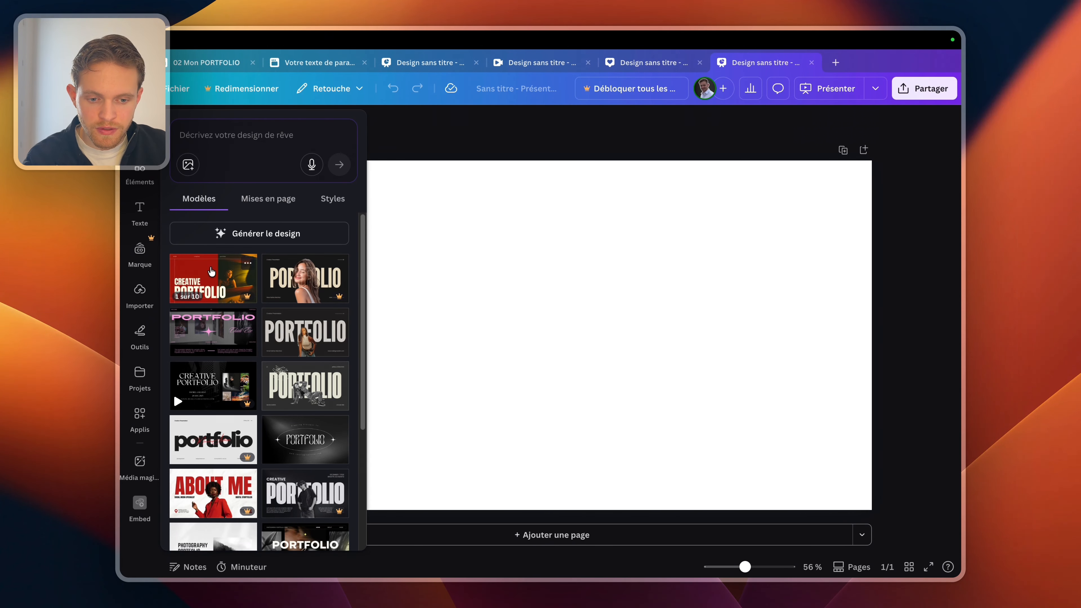
{"action": "left_click", "coordinate": [146, 291]}
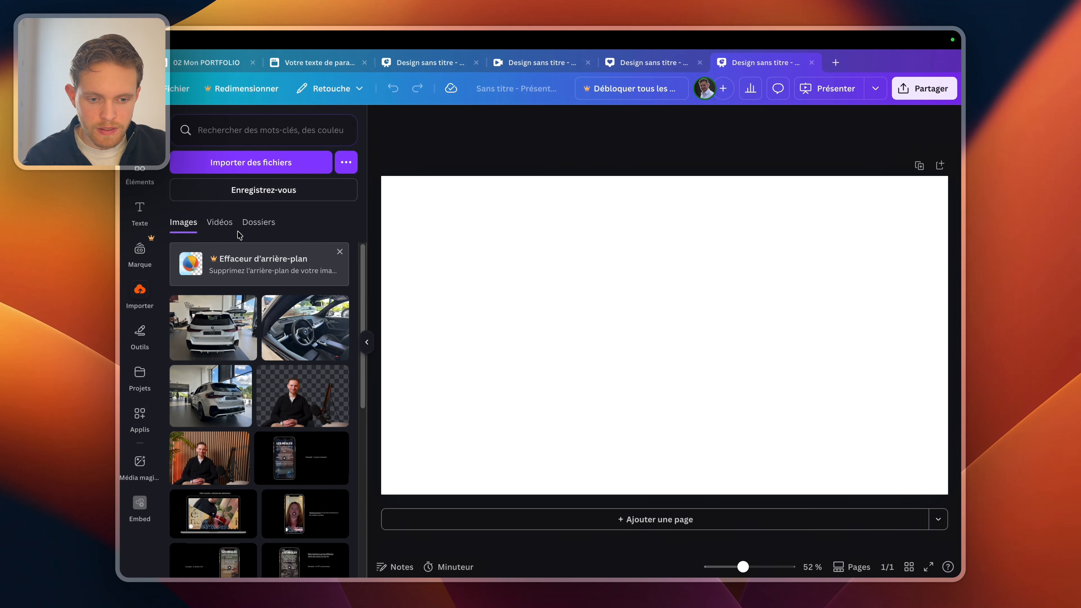
{"action": "left_click", "coordinate": [230, 225]}
{"action": "left_click_drag", "start_coordinate": [205, 273], "coordinate": [532, 298]}
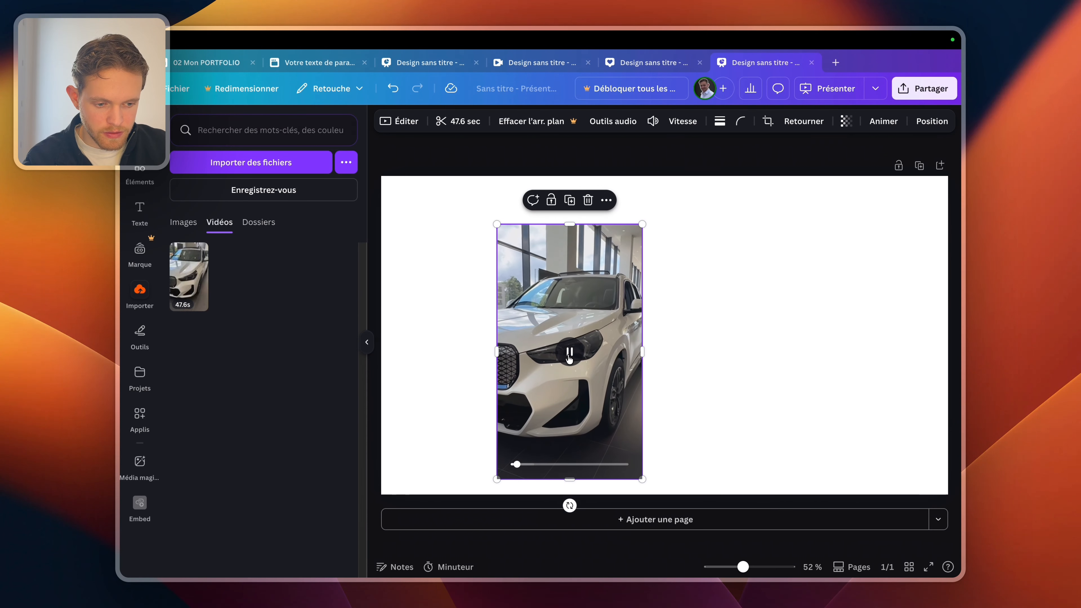
{"action": "left_click_drag", "start_coordinate": [562, 291], "coordinate": [507, 275]}
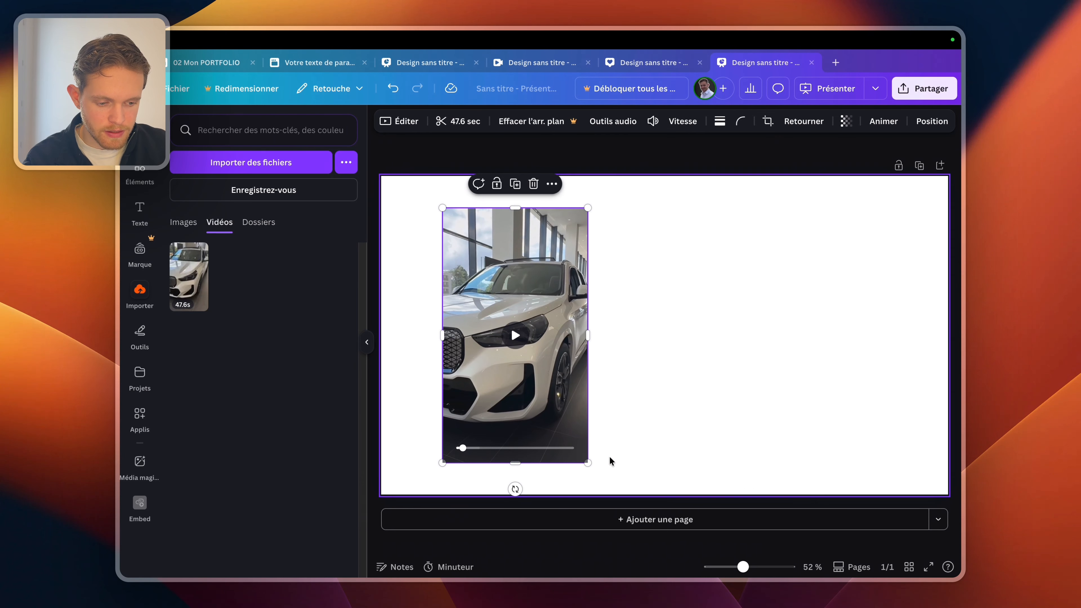
- Add a second page to the presentation and upload the "1 - V.Horizontal" BMW IX1 video file
{"action": "left_click", "coordinate": [667, 531]}
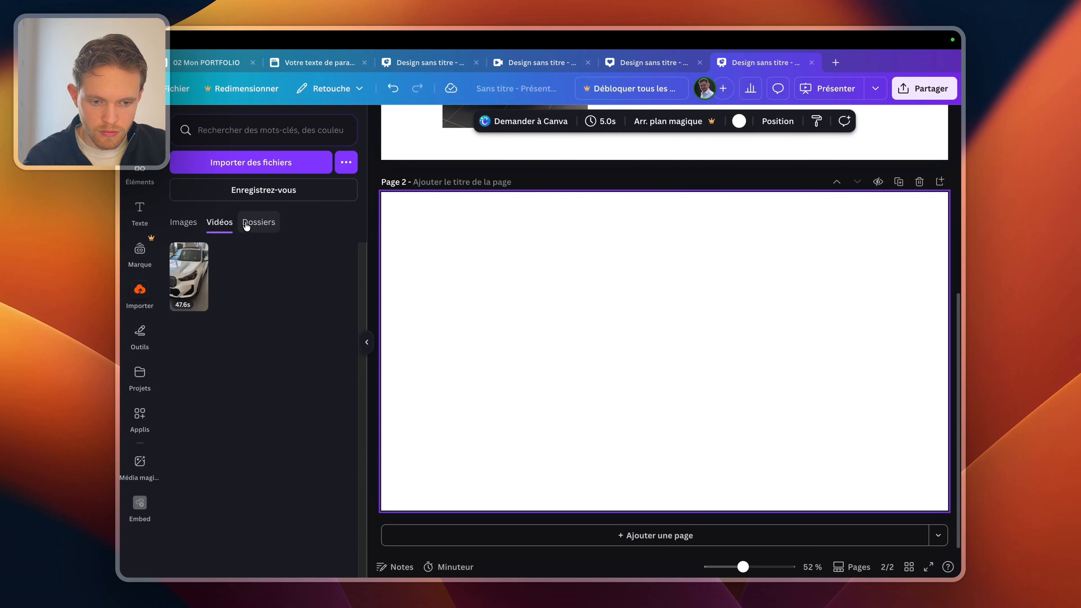
{"action": "left_click", "coordinate": [263, 173]}
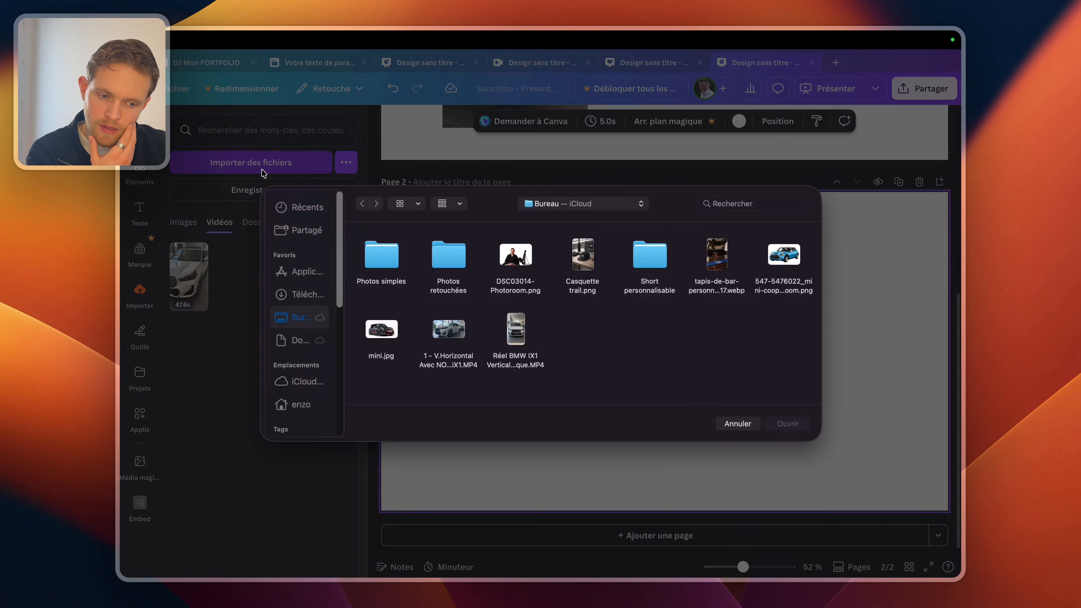
{"action": "left_click", "coordinate": [464, 333]}
{"action": "double_click", "coordinate": [464, 333]}
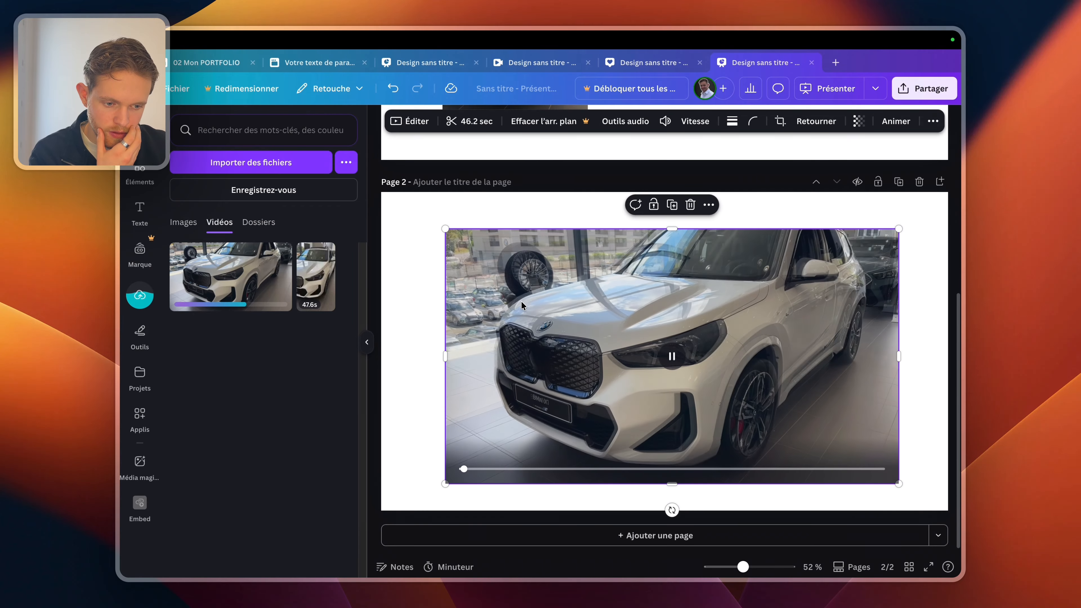
- Pause the horizontal car video and shift it toward the left edge of page 2
{"action": "left_click", "coordinate": [618, 344]}
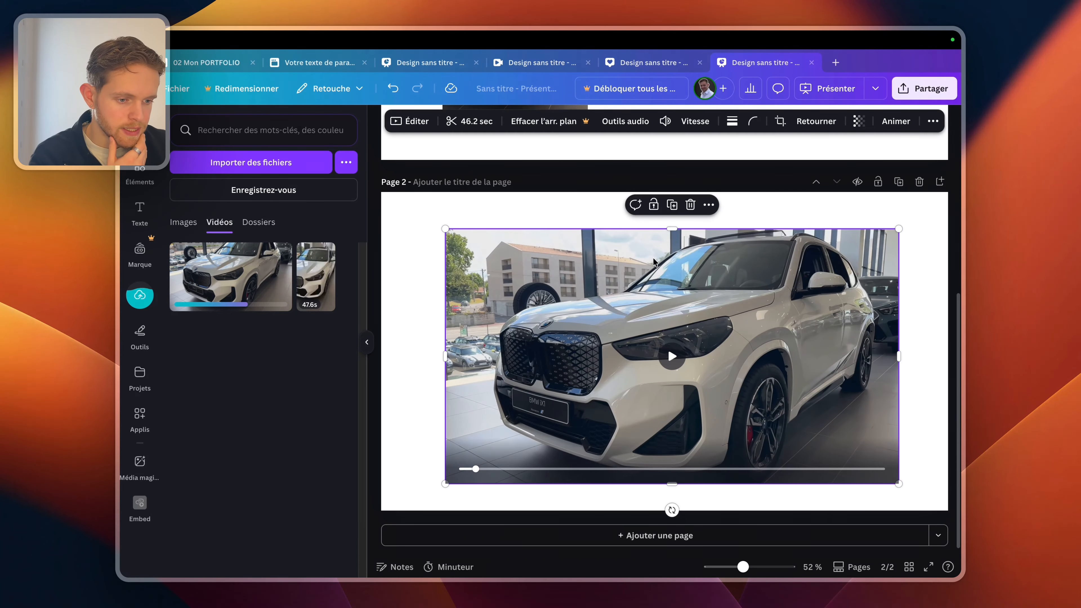
{"action": "left_click", "coordinate": [589, 203]}
{"action": "left_click", "coordinate": [584, 276]}
{"action": "left_click_drag", "start_coordinate": [585, 276], "coordinate": [489, 258]}
- Search the elements for "ordi" frames and place the black-bezel desktop monitor frame on page 2
{"action": "left_click", "coordinate": [140, 172]}
{"action": "left_click", "coordinate": [203, 140]}
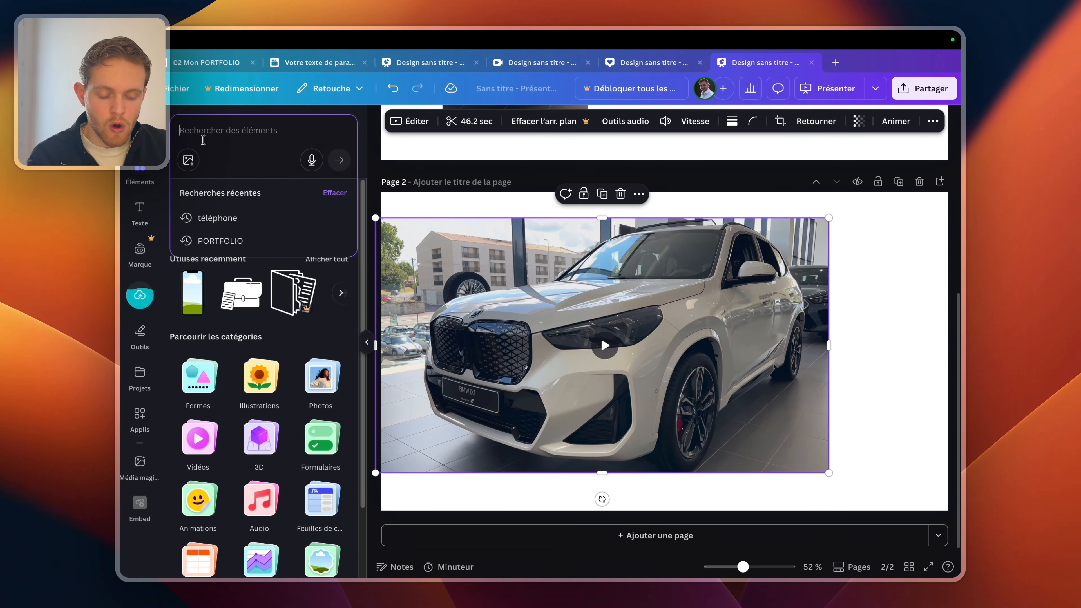
{"action": "type", "text": "ordi"}
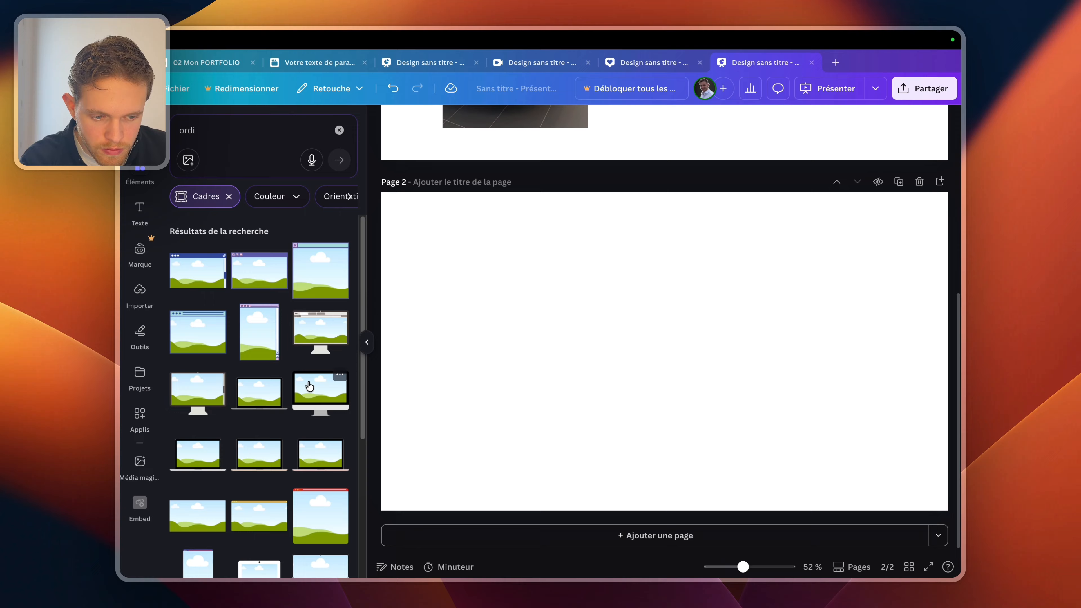
{"action": "left_click_drag", "start_coordinate": [309, 381], "coordinate": [595, 315]}
- Fill the monitor frame with the horizontal car video and enlarge it to span most of page 2
{"action": "left_click", "coordinate": [141, 290]}
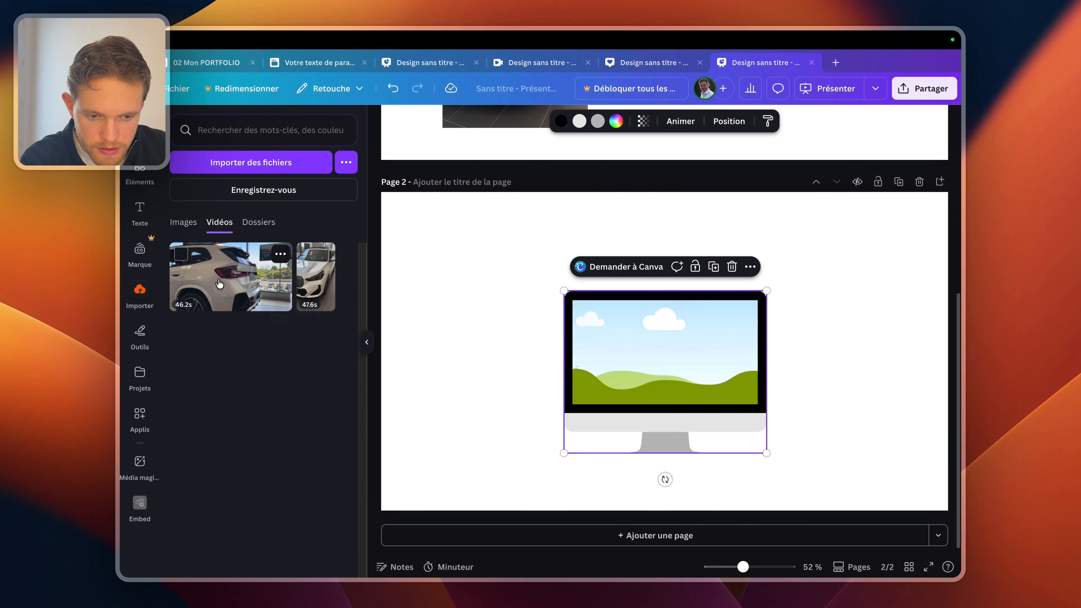
{"action": "left_click_drag", "start_coordinate": [316, 273], "coordinate": [630, 330]}
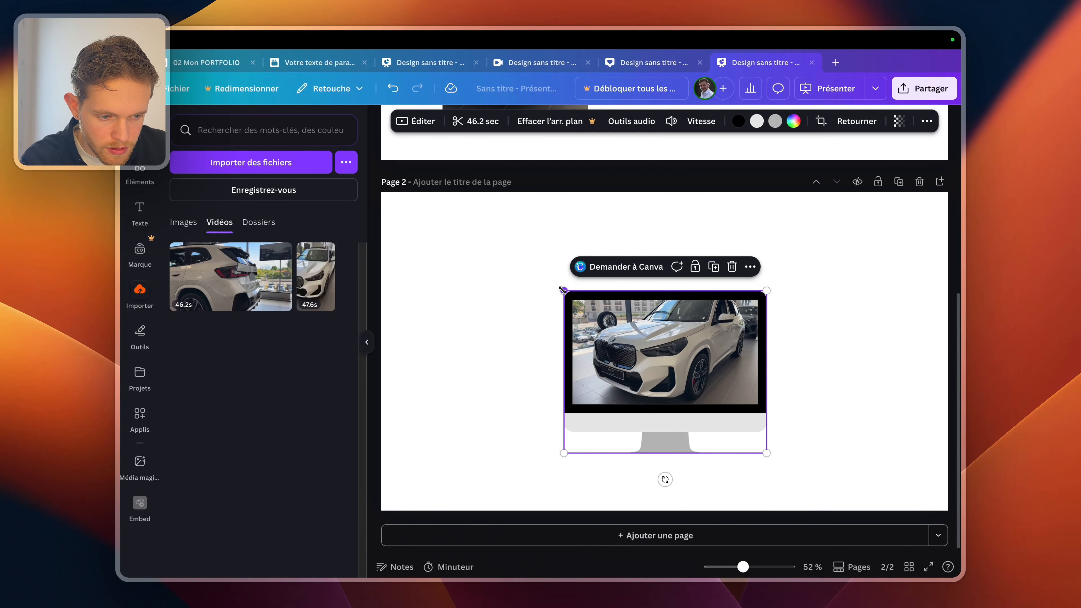
{"action": "left_click_drag", "start_coordinate": [565, 291], "coordinate": [669, 362]}
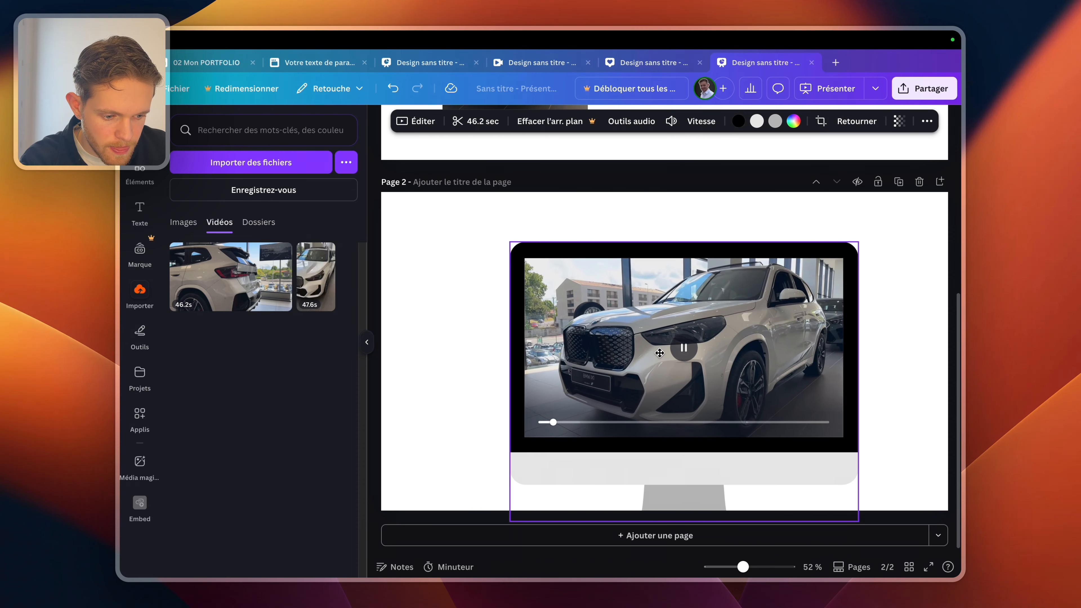
{"action": "left_click", "coordinate": [482, 314]}
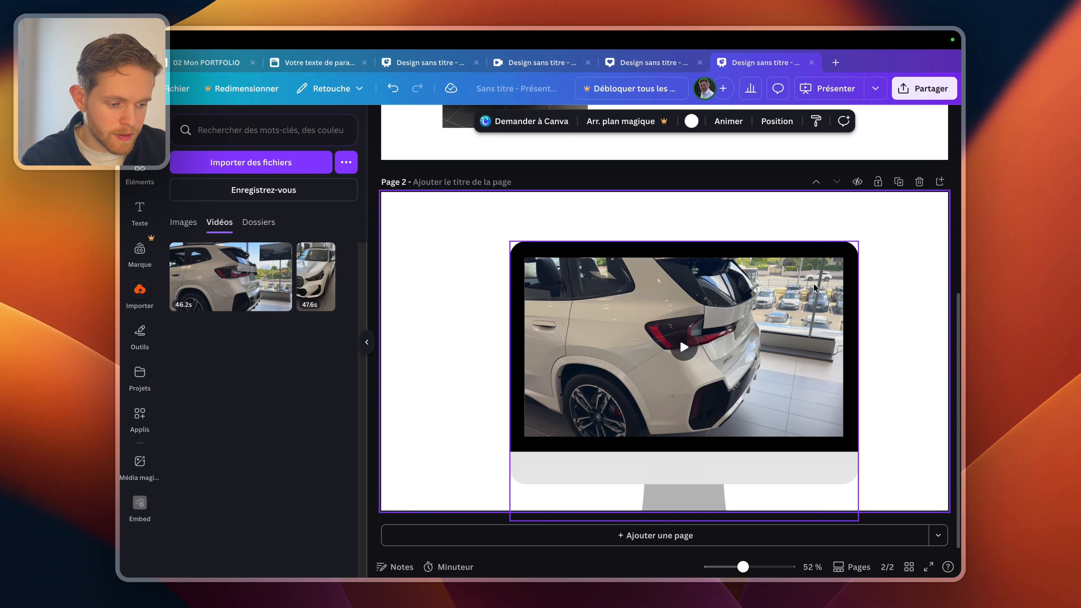
- Reorder the presentation so the monitor page comes first, and reopen that page for editing
{"action": "left_click", "coordinate": [905, 566]}
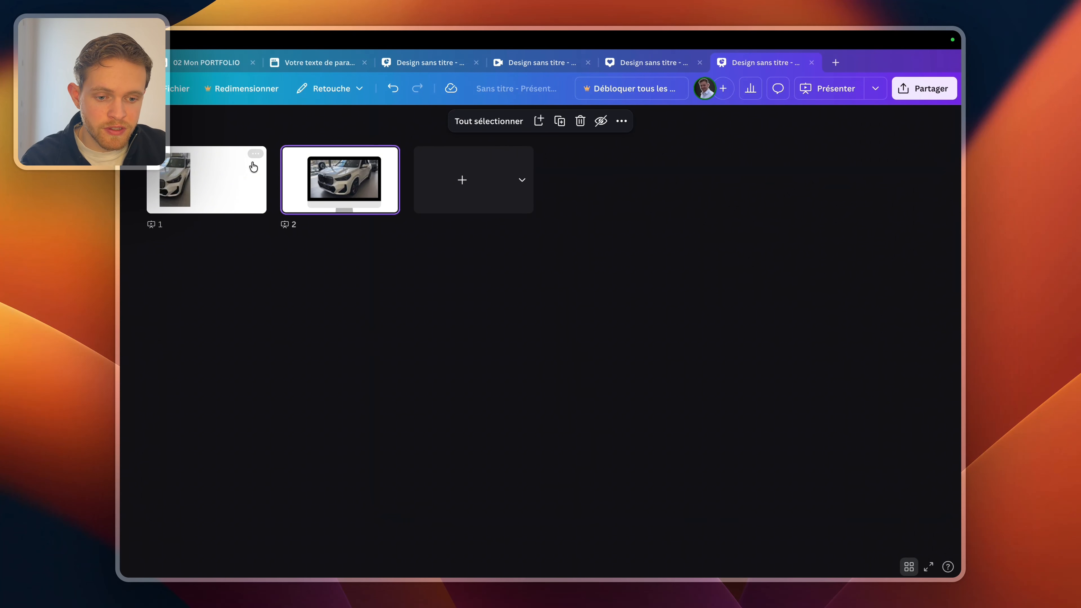
{"action": "left_click_drag", "start_coordinate": [234, 170], "coordinate": [384, 183]}
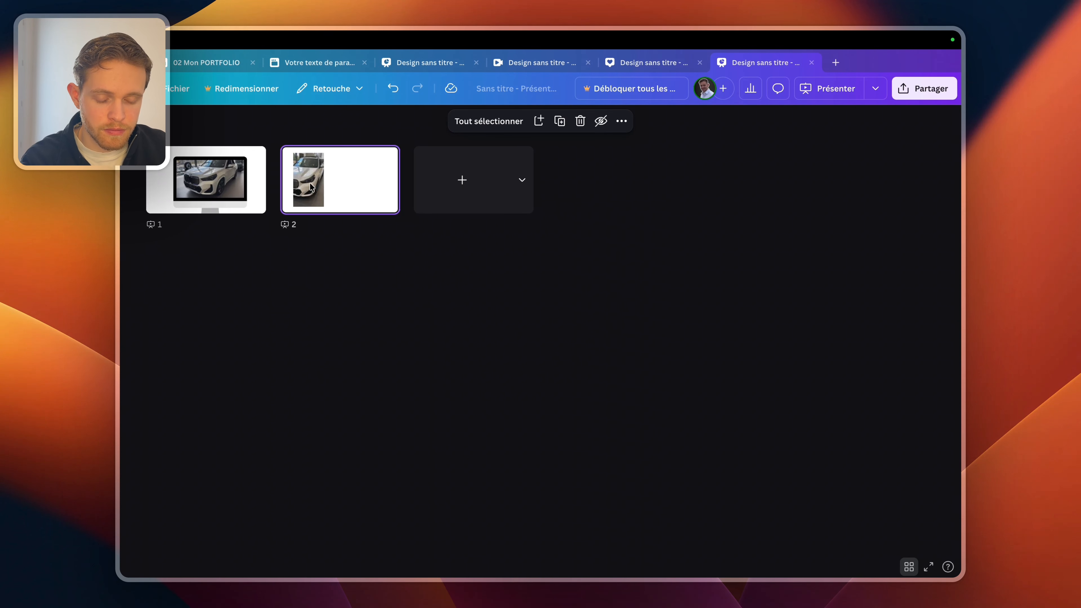
{"action": "double_click", "coordinate": [217, 177]}
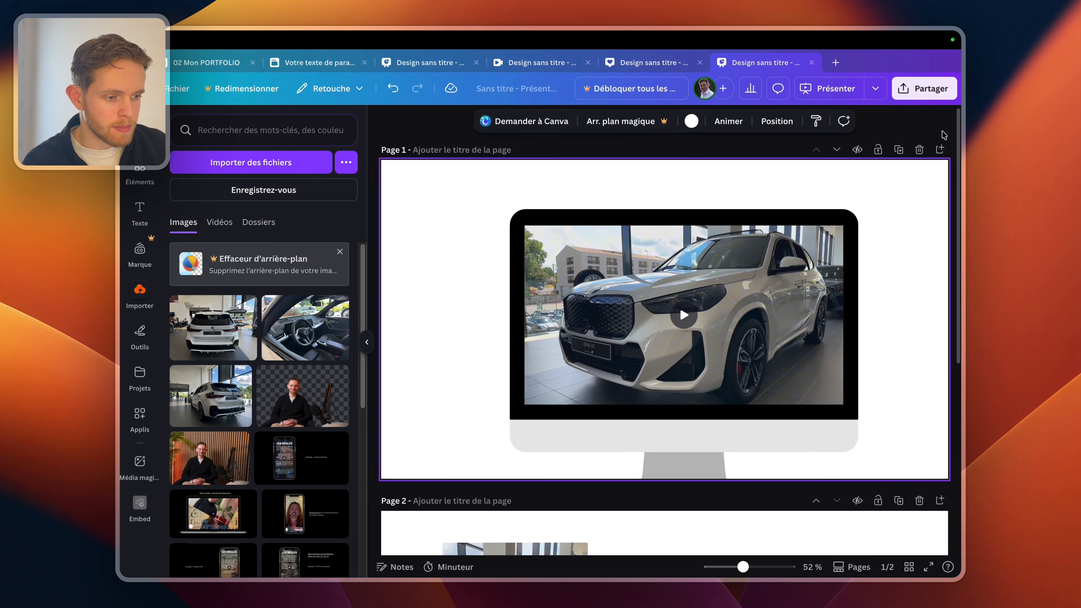
- Change the background of the monitor page to orange
{"action": "left_click", "coordinate": [824, 212]}
{"action": "left_click", "coordinate": [804, 176]}
{"action": "left_click", "coordinate": [691, 121]}
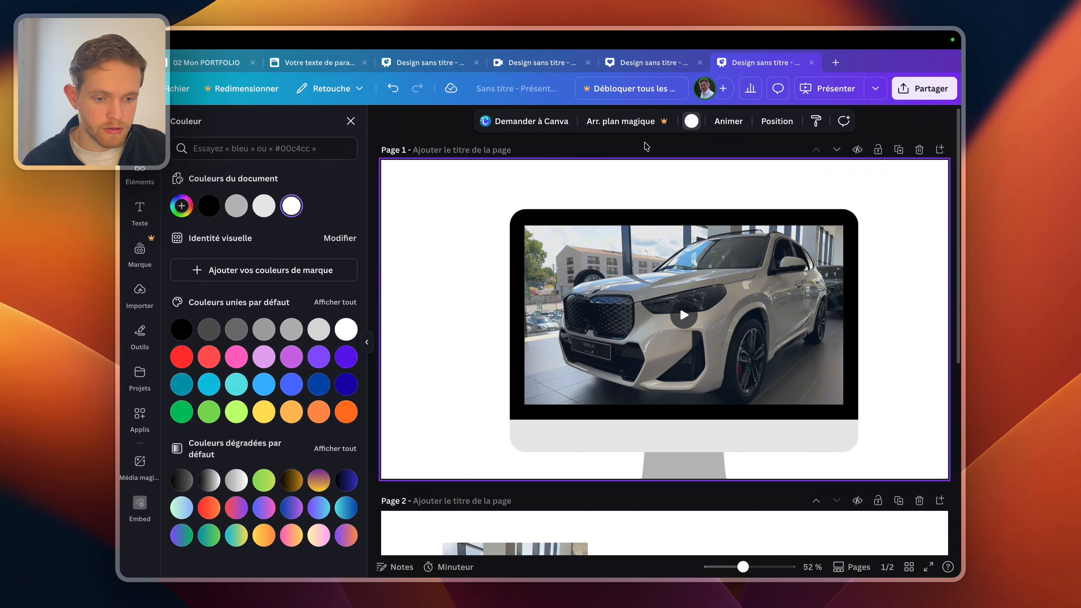
{"action": "left_click", "coordinate": [346, 412]}
- Generate an embed for the presentation design and copy its smart embed link
{"action": "left_click", "coordinate": [923, 88]}
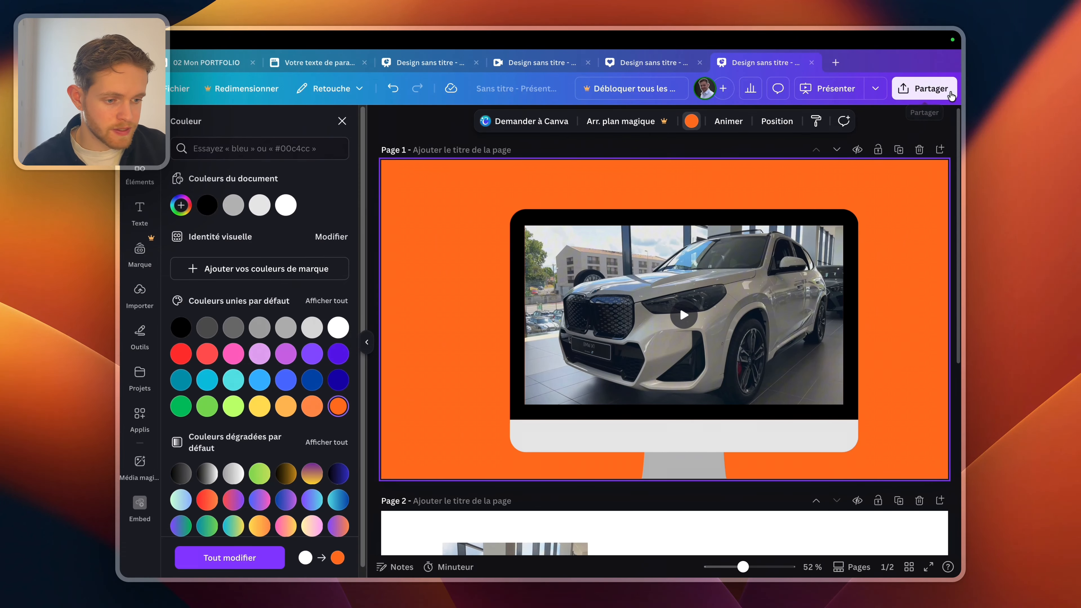
{"action": "left_click", "coordinate": [921, 375]}
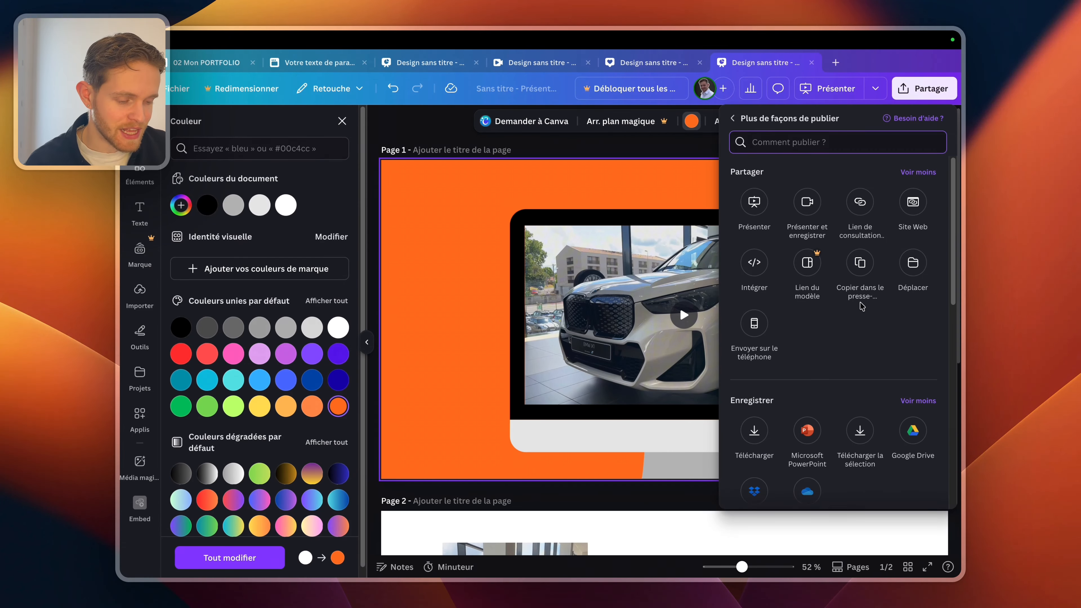
{"action": "left_click", "coordinate": [760, 267]}
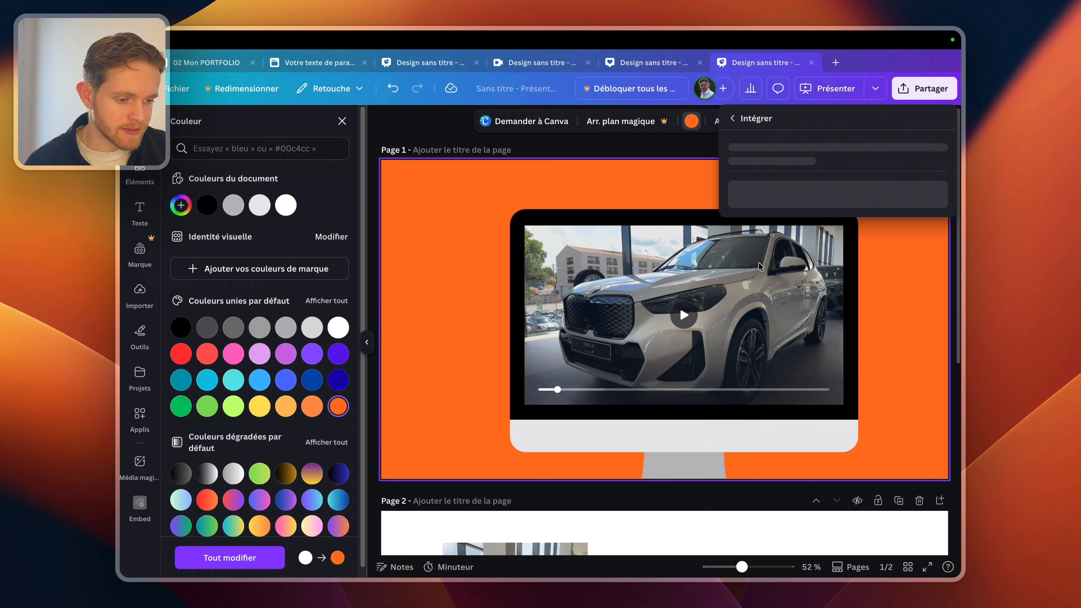
{"action": "left_click", "coordinate": [901, 196]}
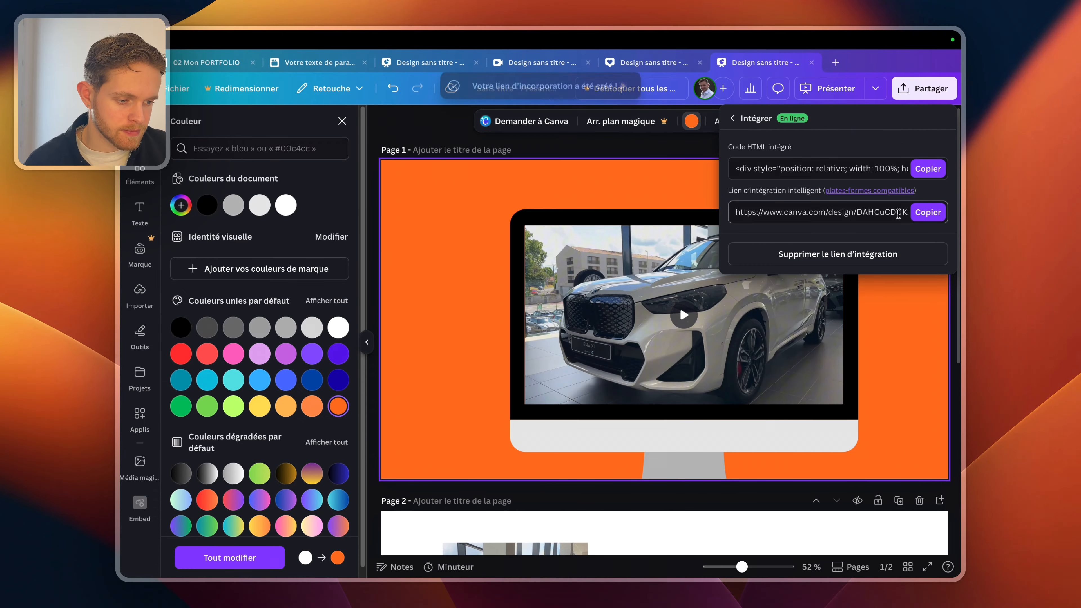
{"action": "left_click", "coordinate": [928, 212]}
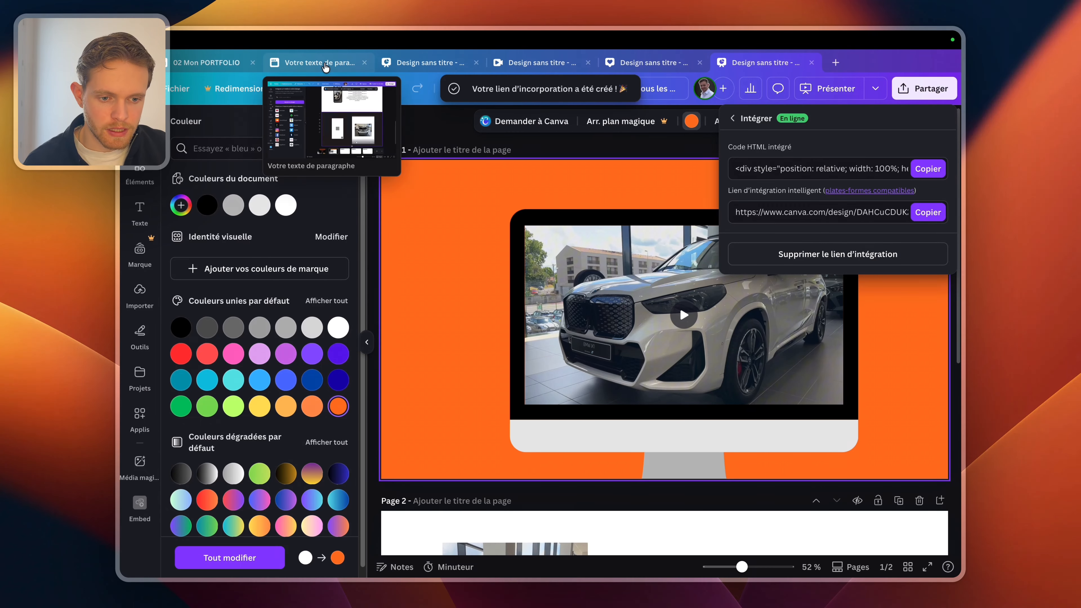
- Return to the portfolio website and replace the two Instagram embeds in the dark section with the presentation from the copied link
{"action": "left_click", "coordinate": [320, 62]}
{"action": "left_click", "coordinate": [677, 319]}
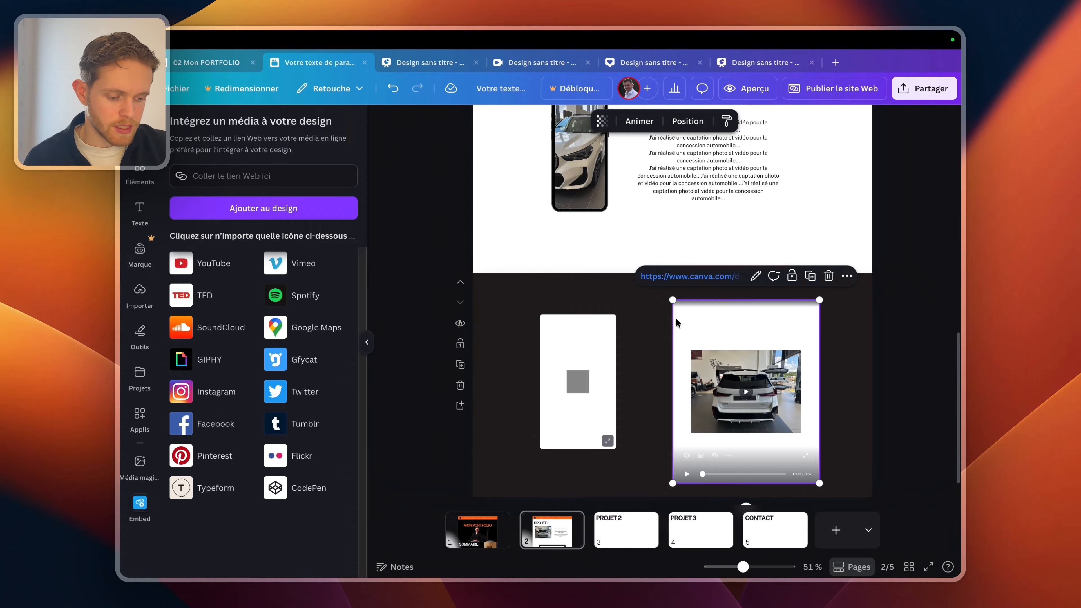
{"action": "left_click", "coordinate": [622, 314]}
{"action": "scroll", "coordinate": [721, 394], "scroll_direction": "down", "scroll_amount": 2}
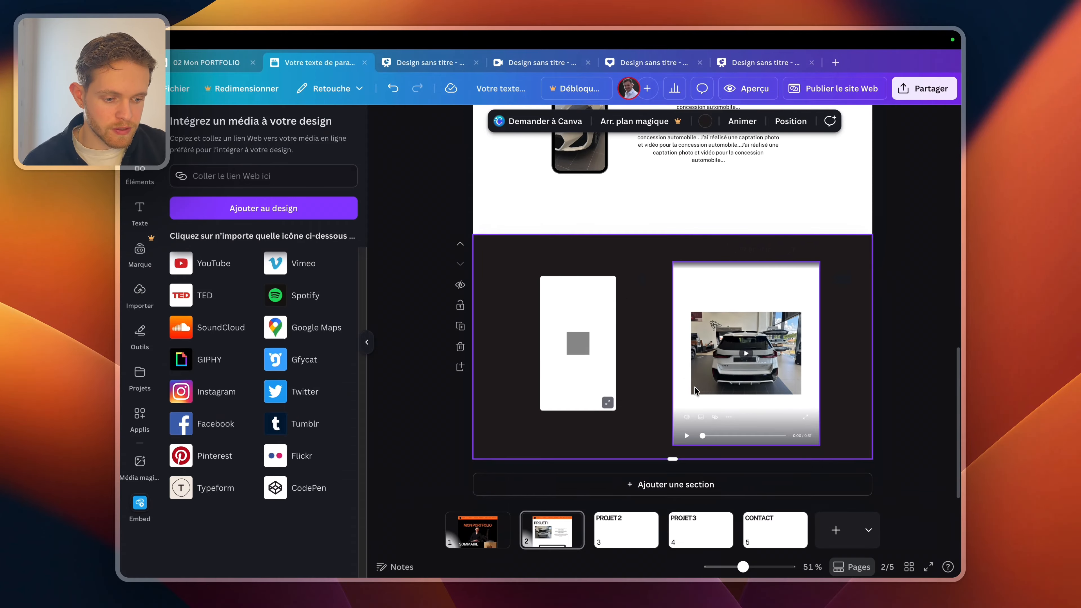
{"action": "left_click", "coordinate": [721, 394]}
{"action": "key", "text": "Delete"}
{"action": "left_click", "coordinate": [553, 291]}
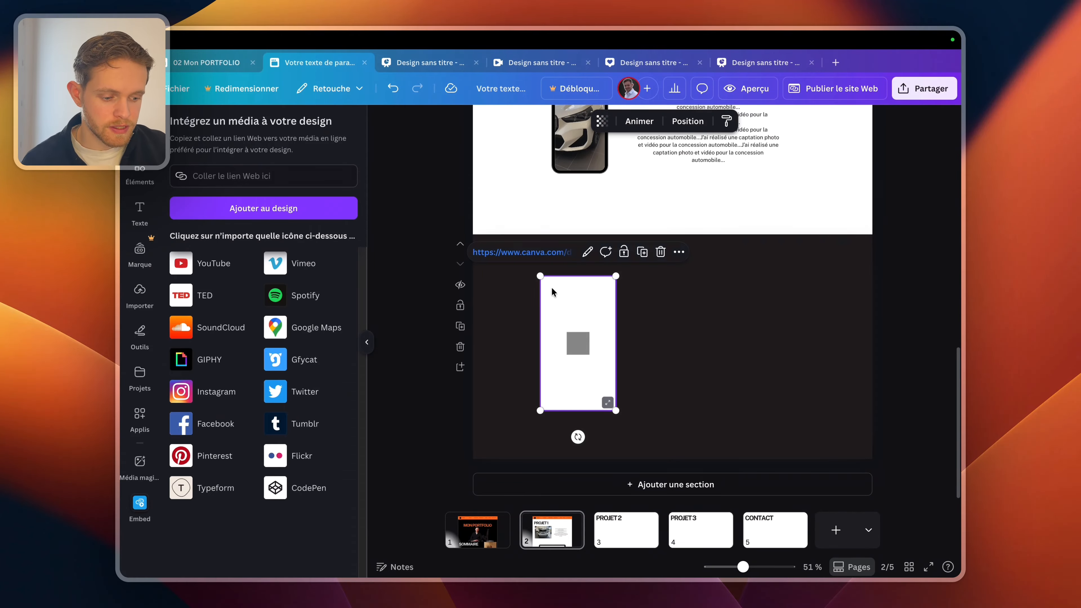
{"action": "key", "text": "Delete"}
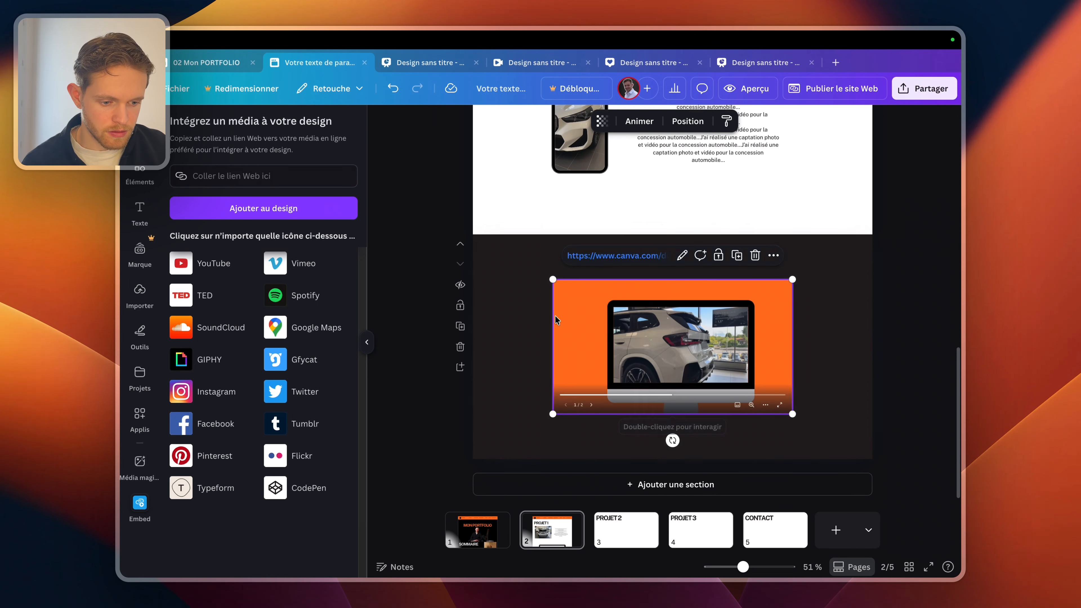
{"action": "left_click", "coordinate": [539, 316]}
- Preview the website's PROJET 1 page, check the embedded presentation and its videos in the dark section, and return to the editor
{"action": "left_click", "coordinate": [735, 96]}
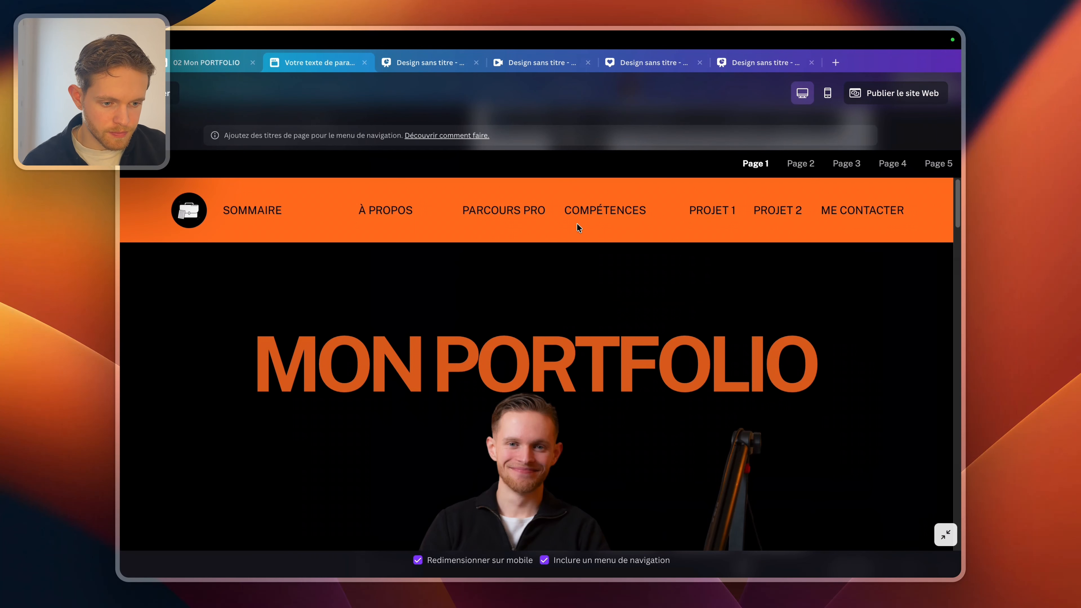
{"action": "left_click", "coordinate": [704, 211]}
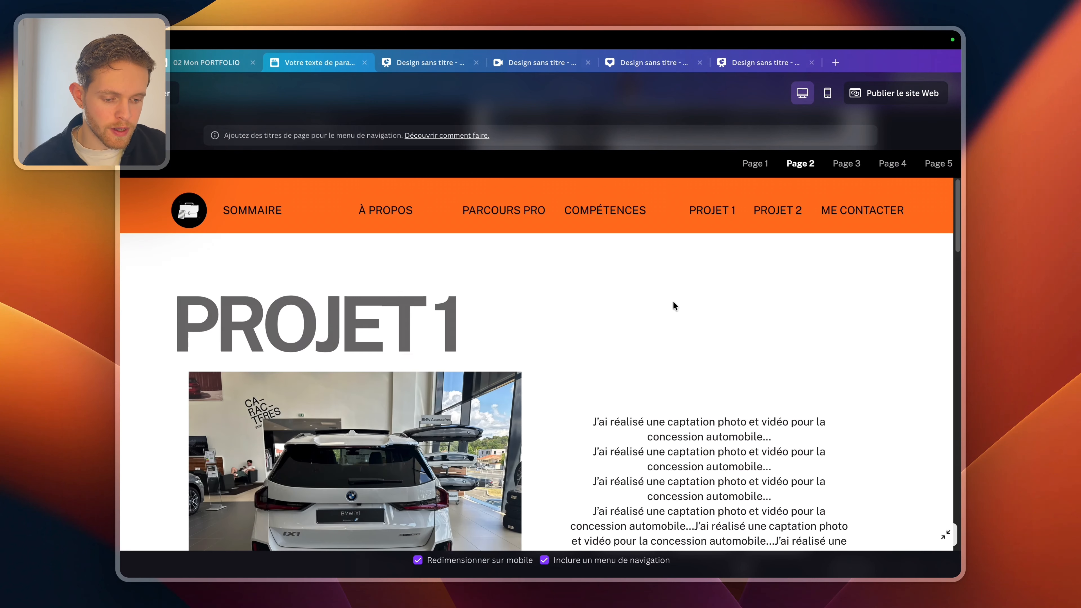
{"action": "scroll", "coordinate": [671, 305], "scroll_direction": "down", "scroll_amount": 10}
{"action": "scroll", "coordinate": [671, 303], "scroll_direction": "down", "scroll_amount": 5}
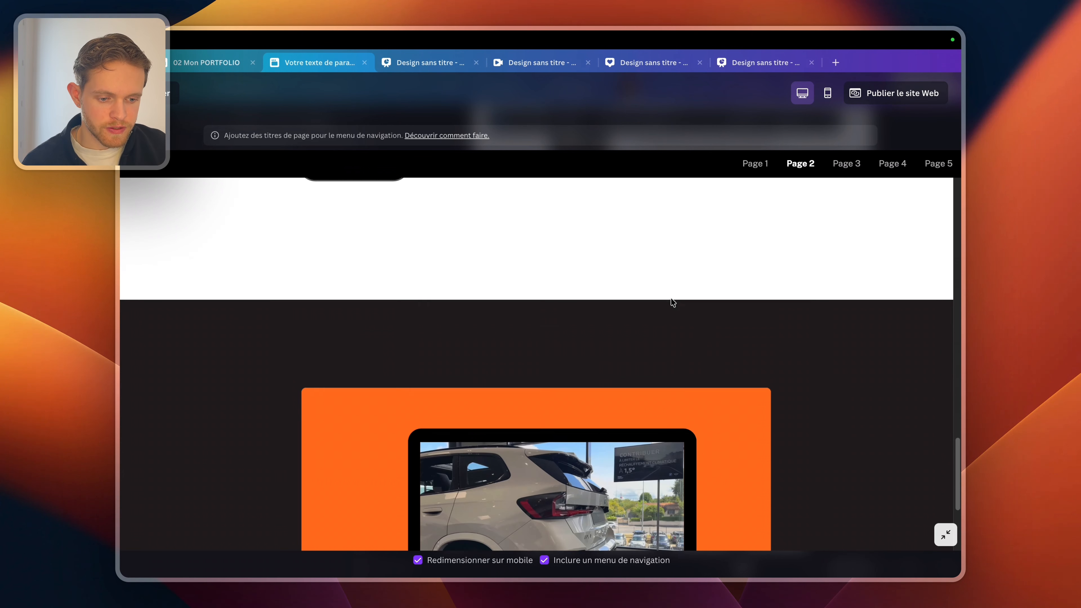
{"action": "scroll", "coordinate": [671, 303], "scroll_direction": "up", "scroll_amount": 10}
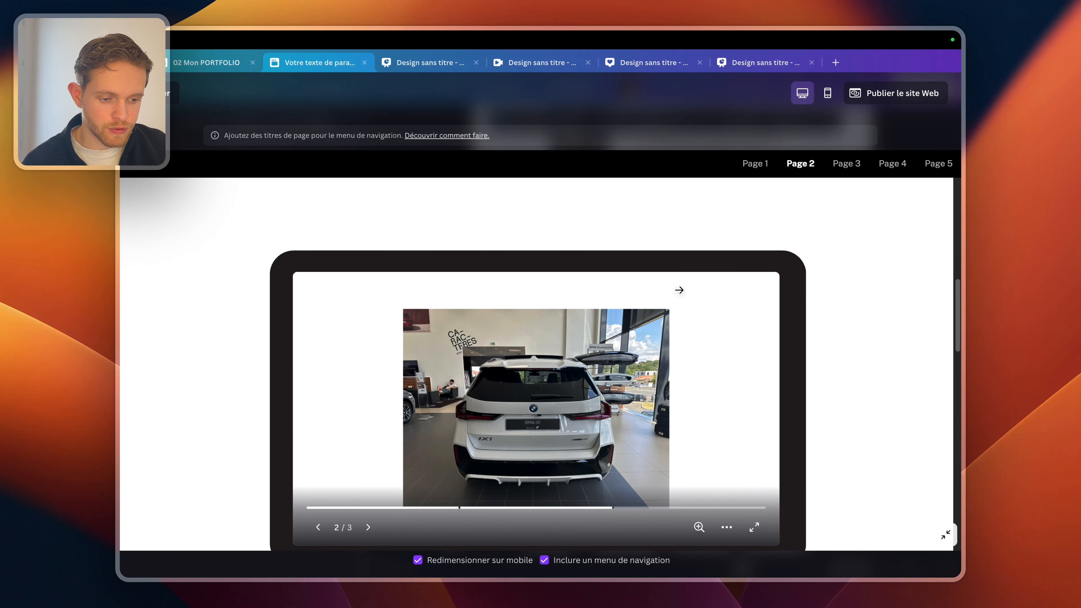
{"action": "scroll", "coordinate": [677, 290], "scroll_direction": "down", "scroll_amount": 10}
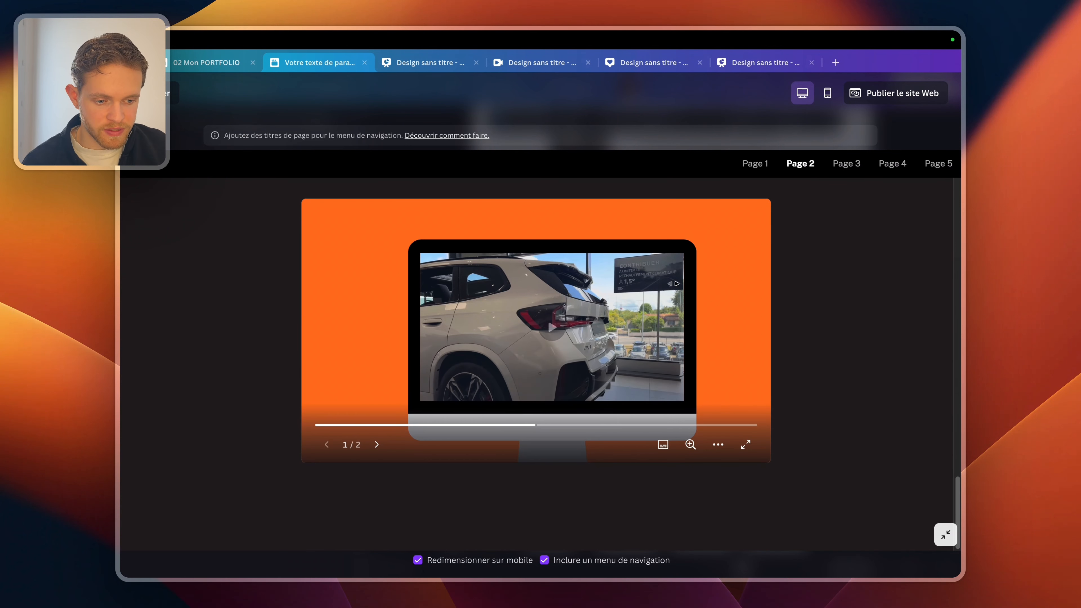
{"action": "left_click", "coordinate": [559, 332]}
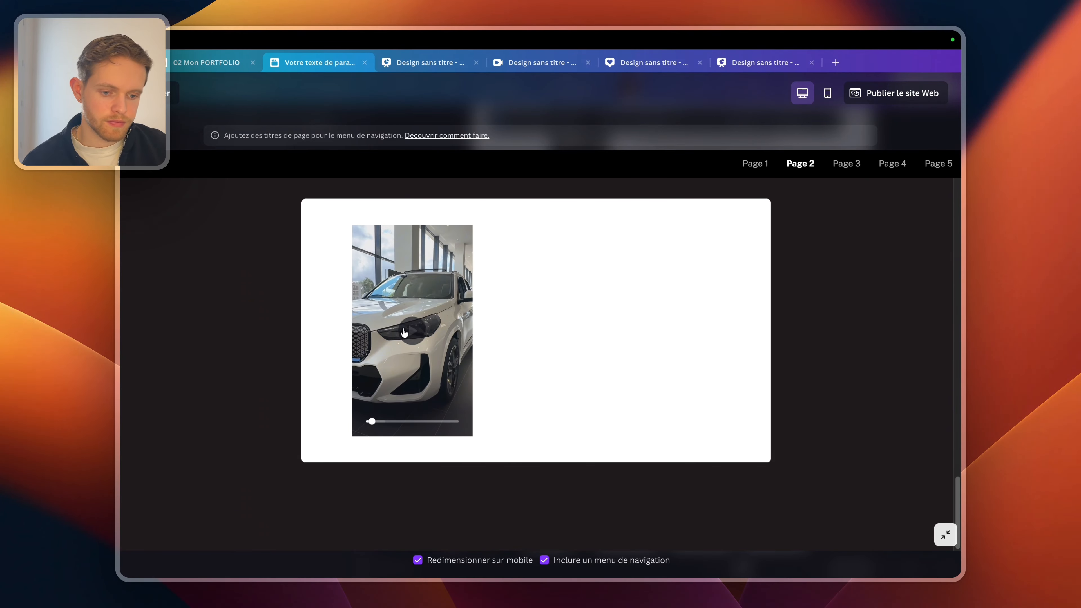
{"action": "key", "text": "Escape"}
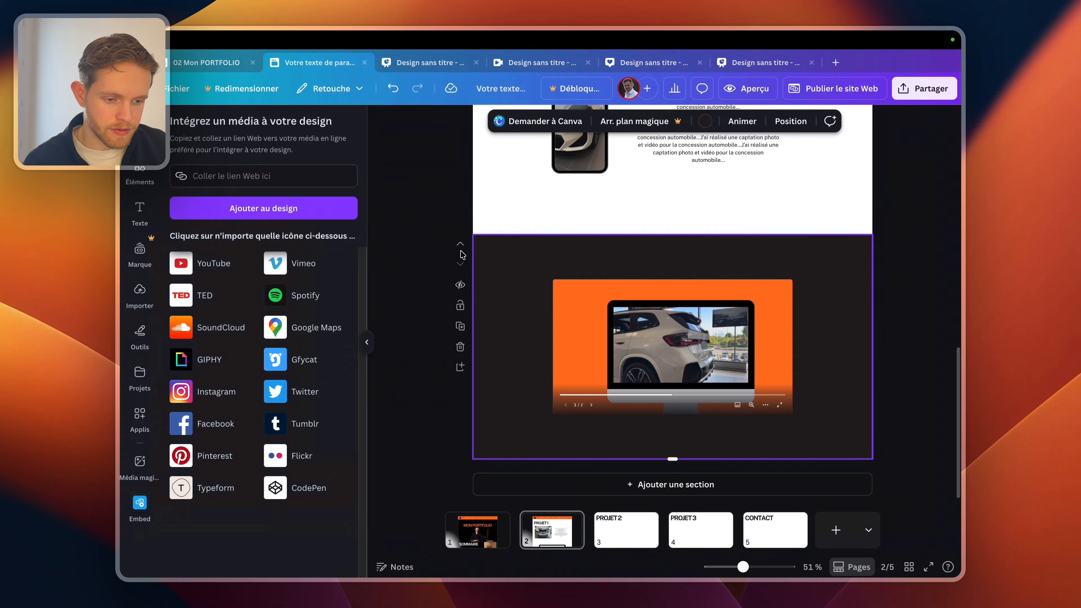
- Add the bronze "Contactez-moi" section from the Portfolio Site Web Designer de Marque template to the CONTACT page as a new section
{"action": "left_click", "coordinate": [447, 242]}
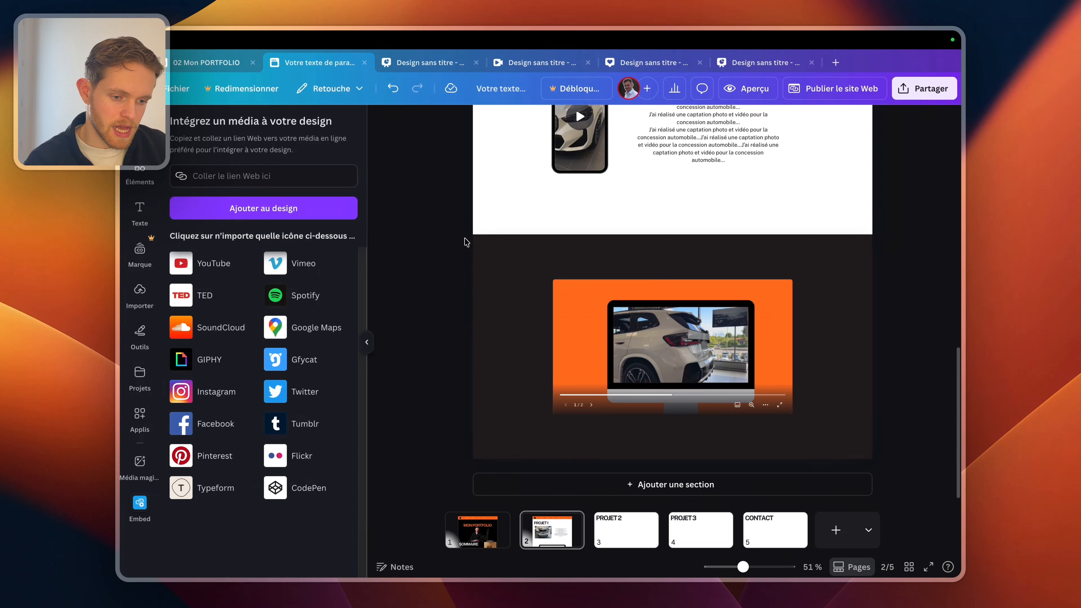
{"action": "left_click", "coordinate": [764, 520]}
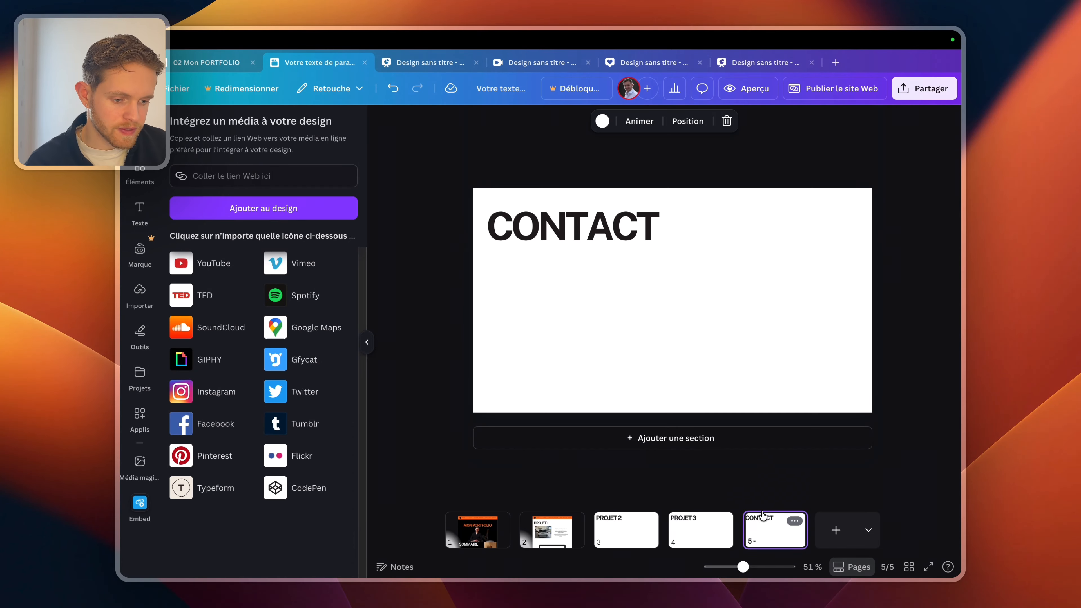
{"action": "left_click", "coordinate": [500, 264]}
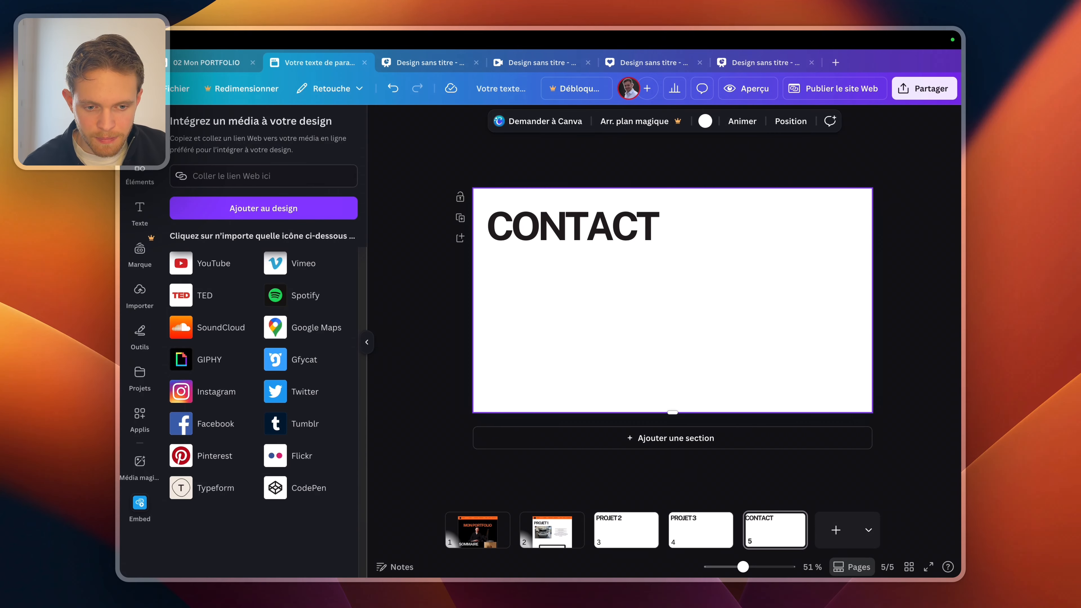
{"action": "left_click", "coordinate": [140, 130]}
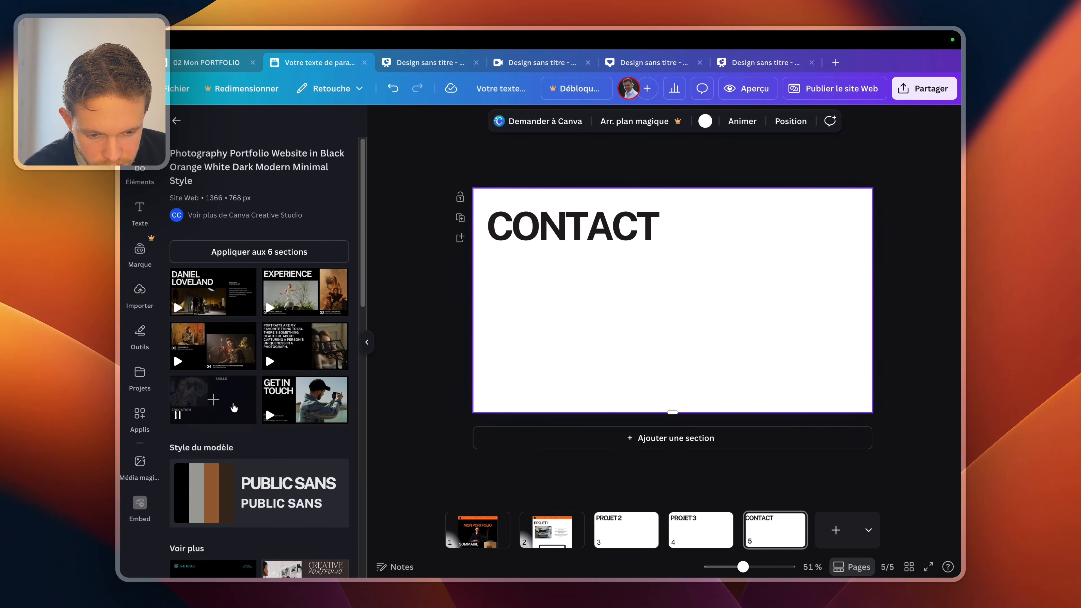
{"action": "scroll", "coordinate": [199, 196], "scroll_direction": "down", "scroll_amount": 1}
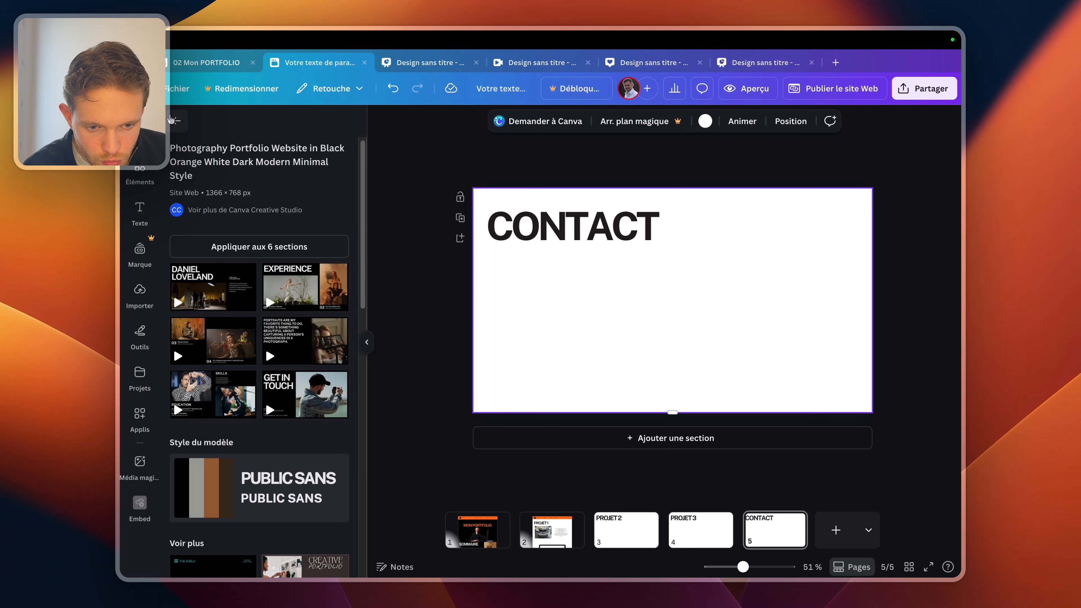
{"action": "left_click", "coordinate": [174, 121]}
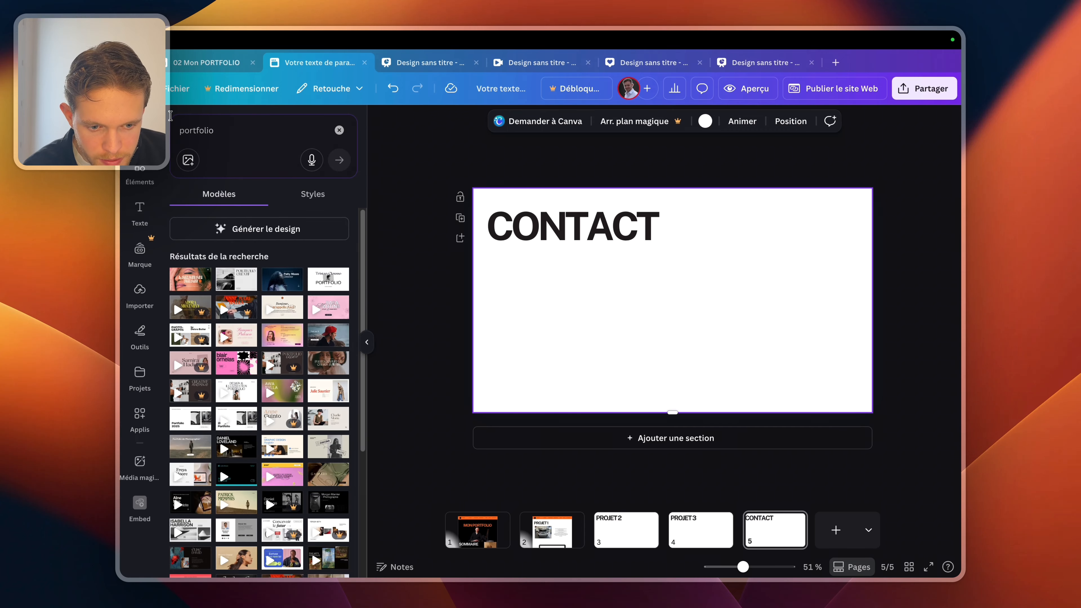
{"action": "left_click", "coordinate": [280, 313]}
{"action": "left_click", "coordinate": [281, 306]}
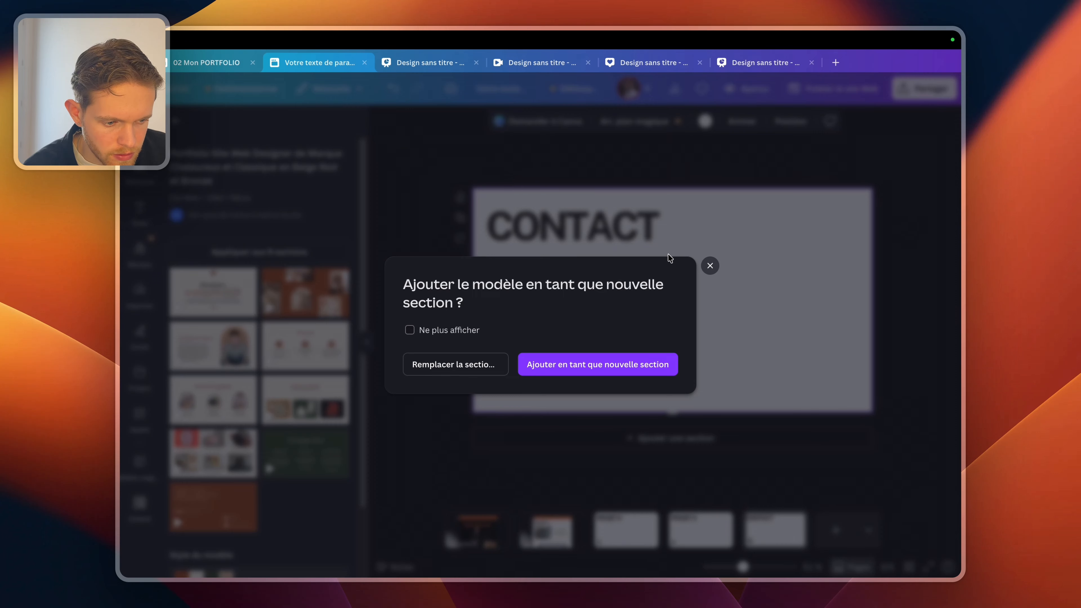
{"action": "left_click", "coordinate": [710, 265]}
{"action": "left_click", "coordinate": [204, 508]}
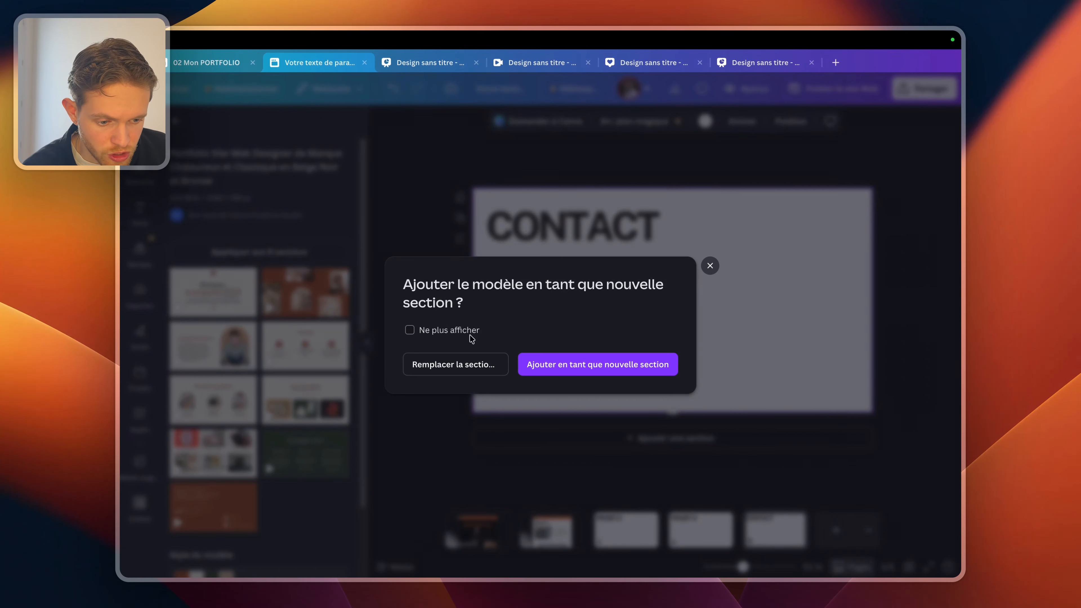
{"action": "left_click", "coordinate": [540, 369]}
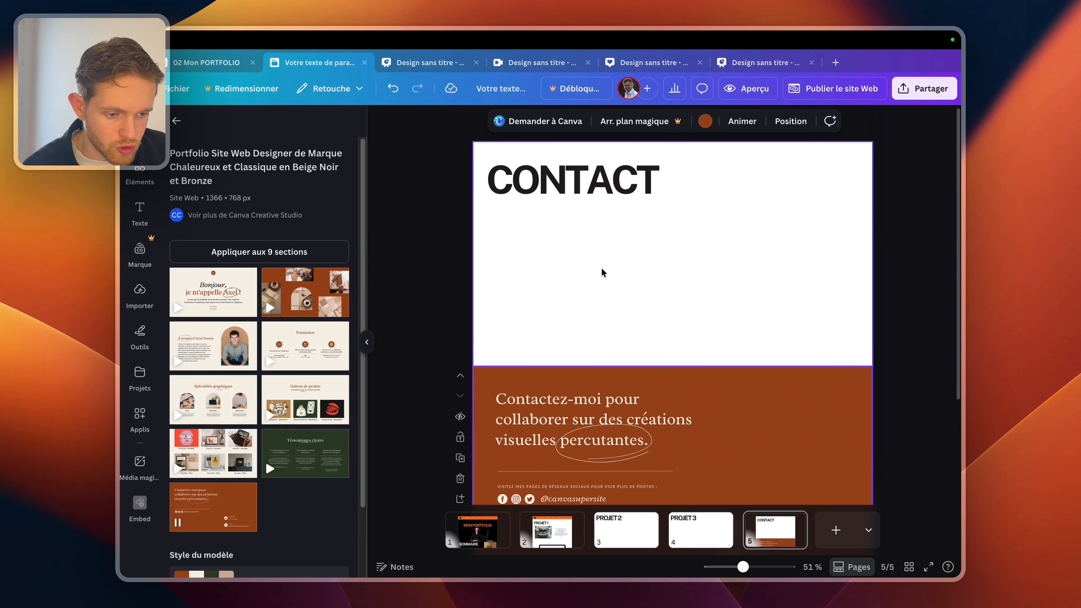
- Copy the CONTACT title into the bronze contact section and delete the original white section
{"action": "left_click", "coordinate": [585, 188]}
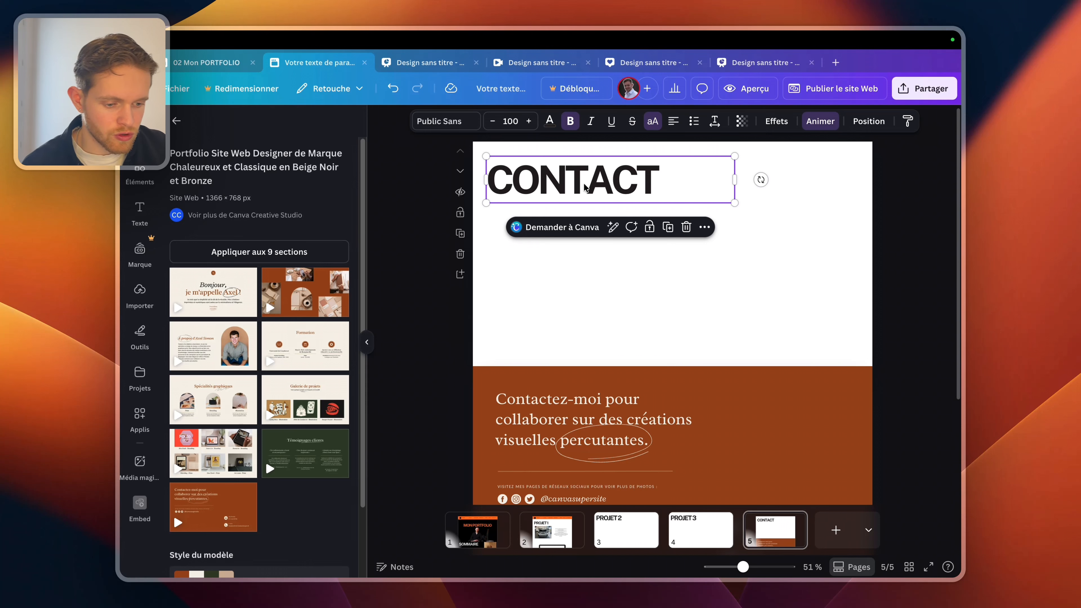
{"action": "left_click", "coordinate": [590, 411]}
{"action": "left_click", "coordinate": [747, 394]}
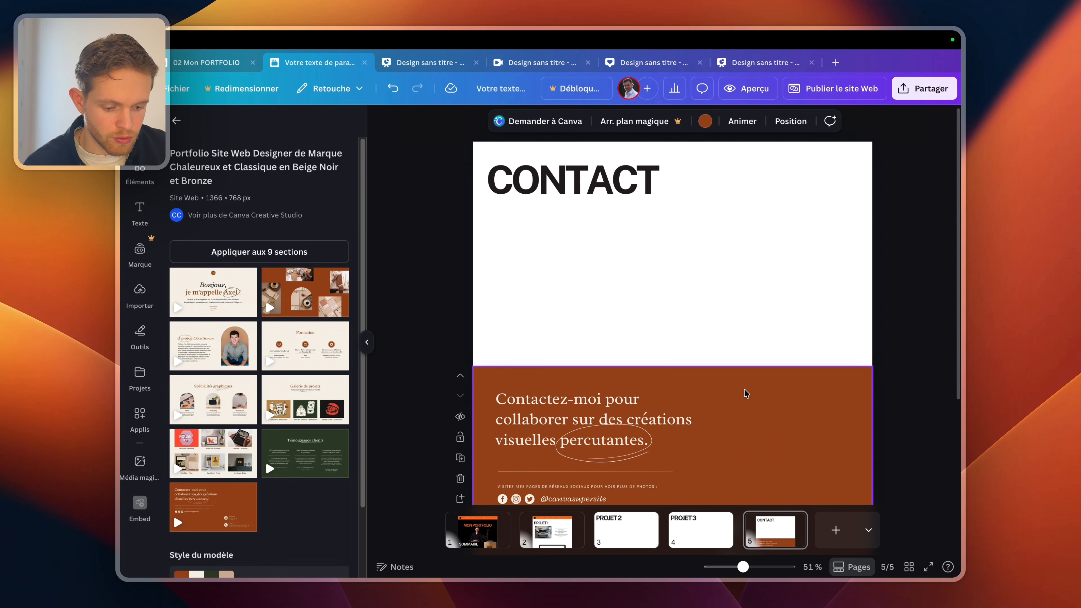
{"action": "key", "text": "ctrl+v"}
{"action": "left_click", "coordinate": [734, 282]}
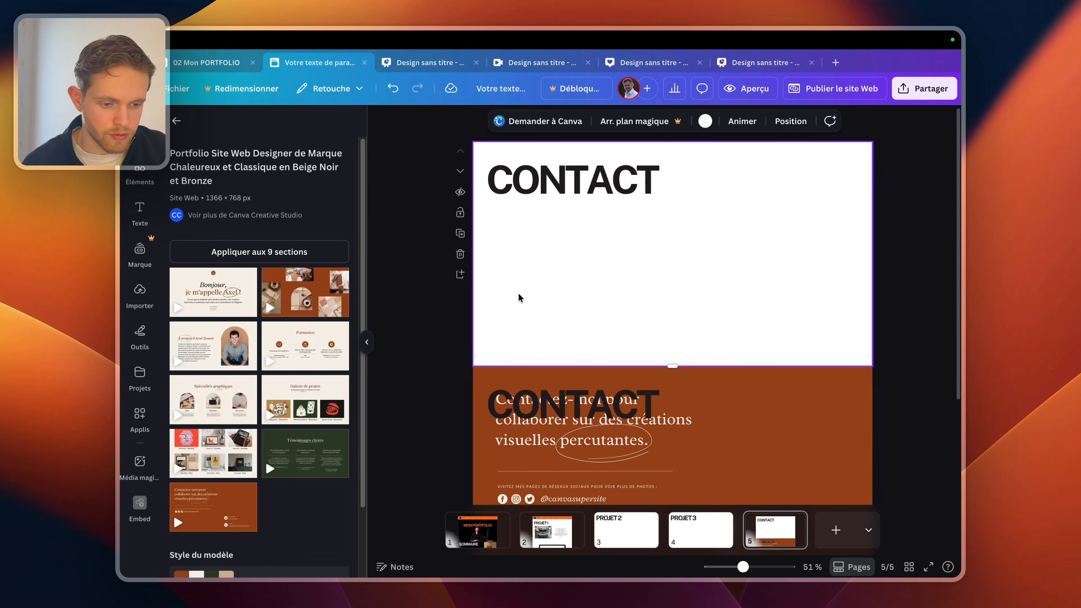
{"action": "left_click", "coordinate": [461, 254]}
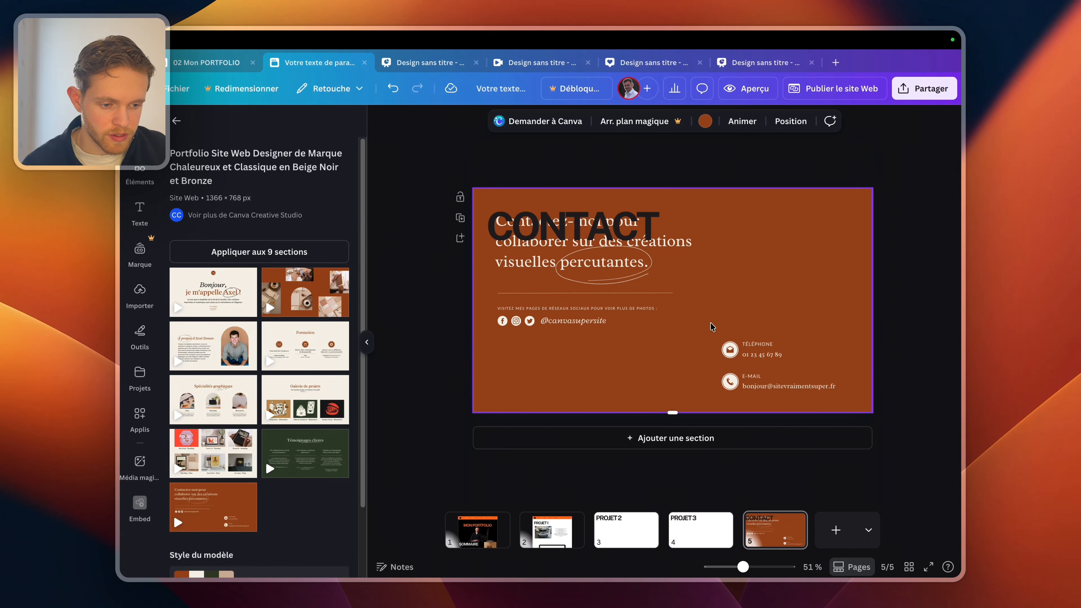
- Delete the template's "Contactez-moi pour collaborer" heading and its hand-drawn oval from the contact section
{"action": "left_click", "coordinate": [536, 255]}
{"action": "left_click_drag", "start_coordinate": [535, 254], "coordinate": [729, 281]}
{"action": "key", "text": "BackSpace"}
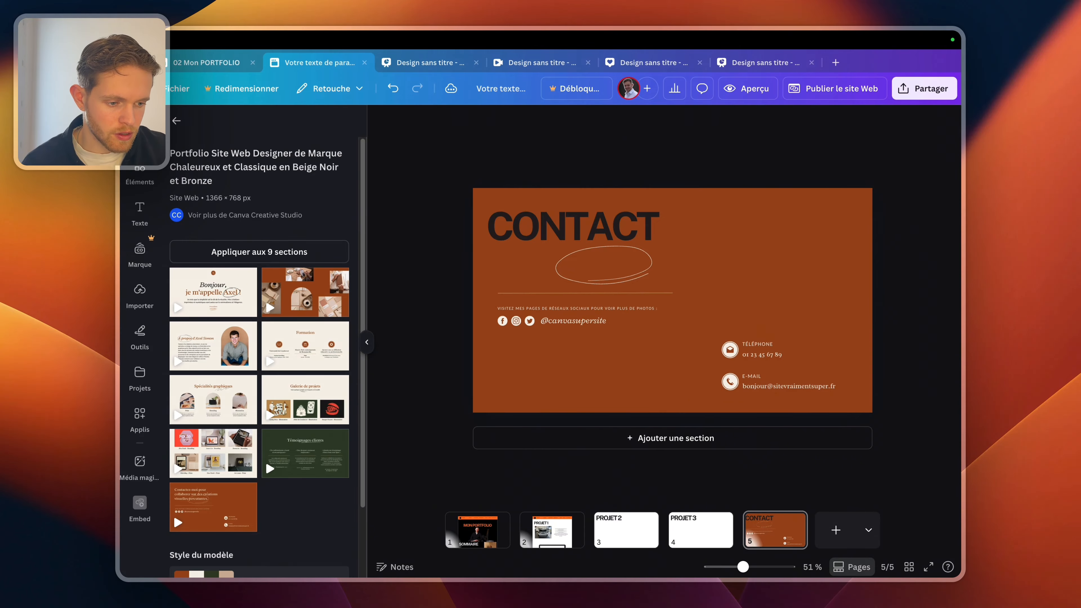
{"action": "left_click", "coordinate": [558, 284]}
{"action": "key", "text": "BackSpace"}
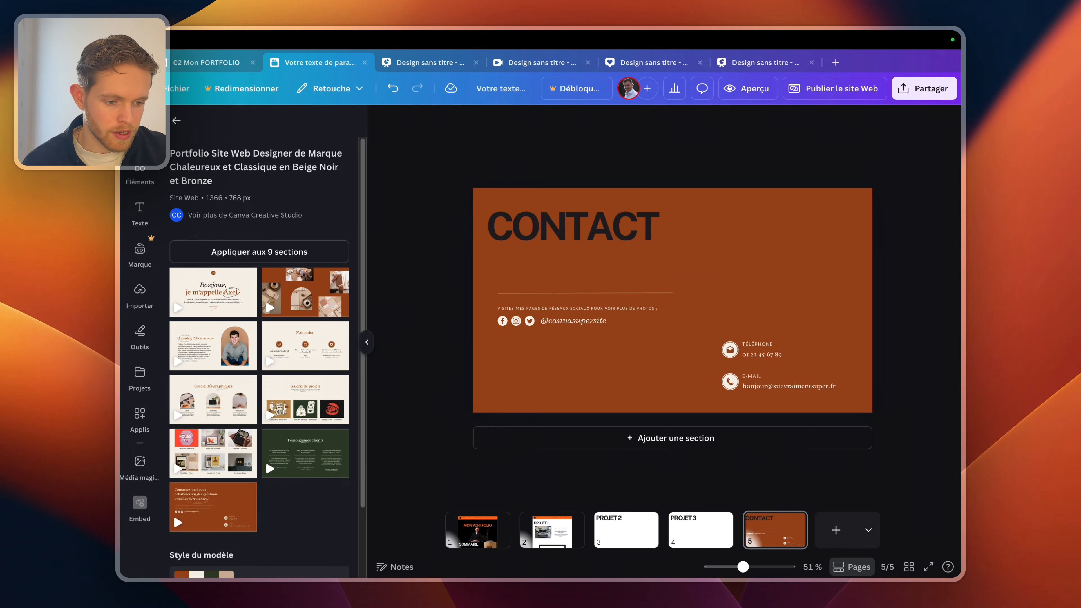
{"action": "left_click", "coordinate": [561, 276]}
{"action": "left_click", "coordinate": [368, 342]}
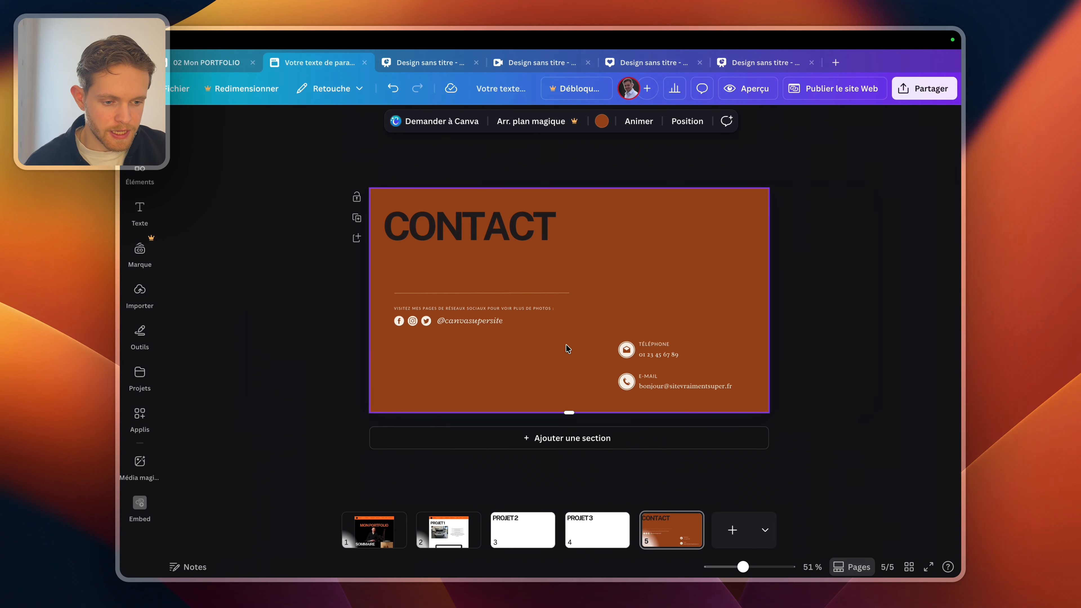
- Link the ME CONTACTER menu text on the home page to page 5 and test the link in the website preview
{"action": "left_click", "coordinate": [530, 527]}
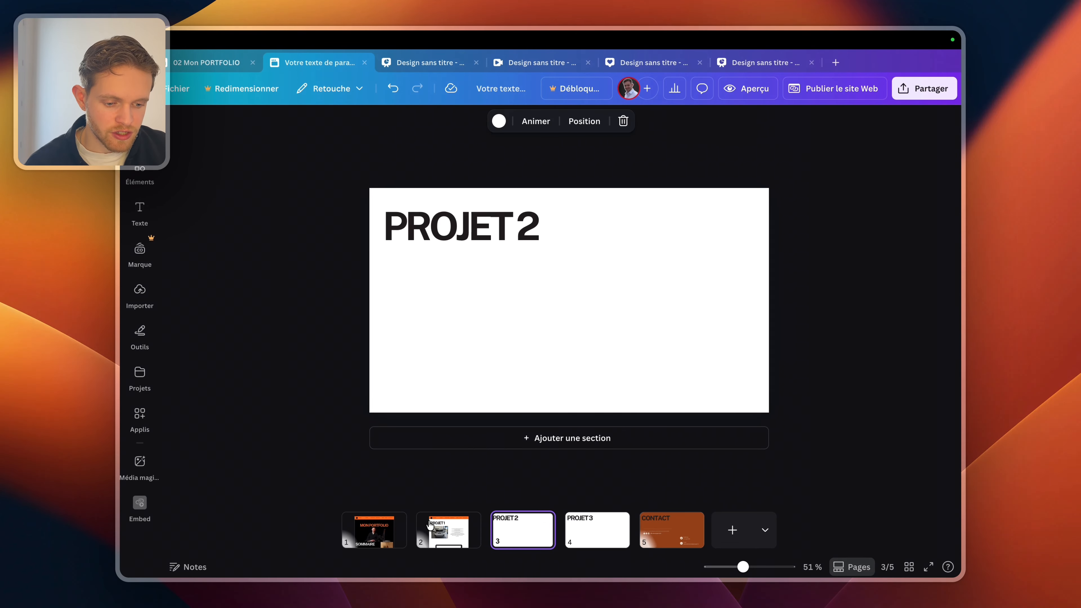
{"action": "left_click", "coordinate": [448, 530]}
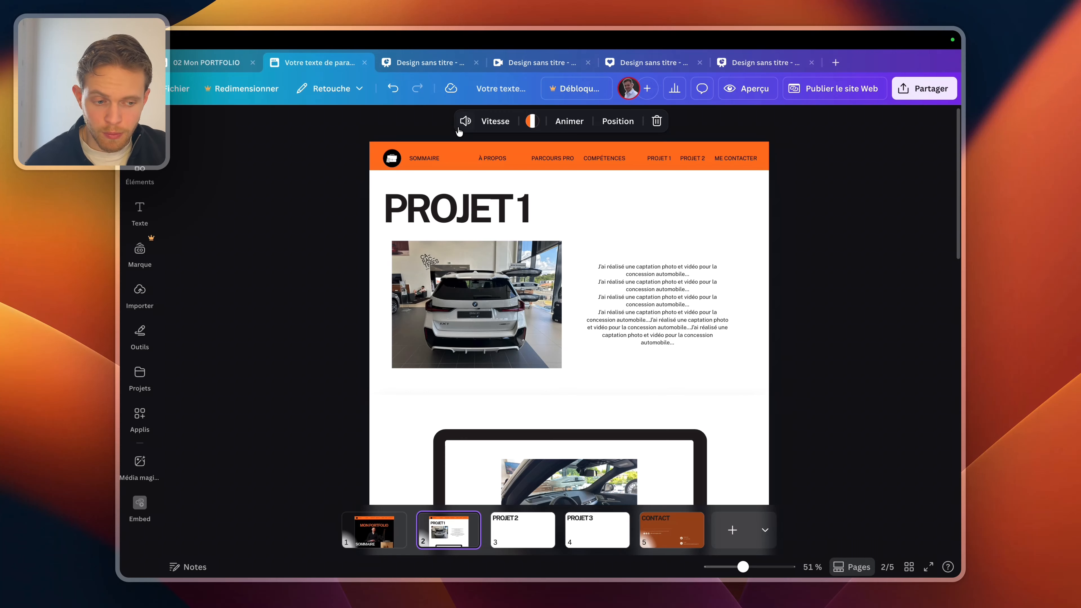
{"action": "left_click", "coordinate": [374, 530]}
{"action": "left_click", "coordinate": [730, 158]}
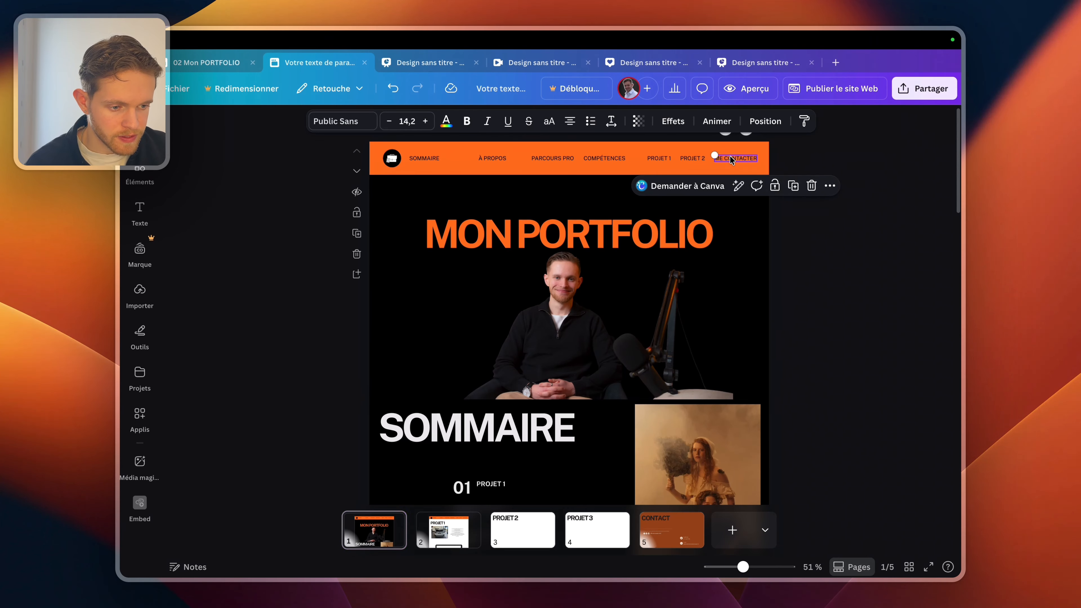
{"action": "right_click", "coordinate": [730, 158]}
{"action": "left_click", "coordinate": [789, 373]}
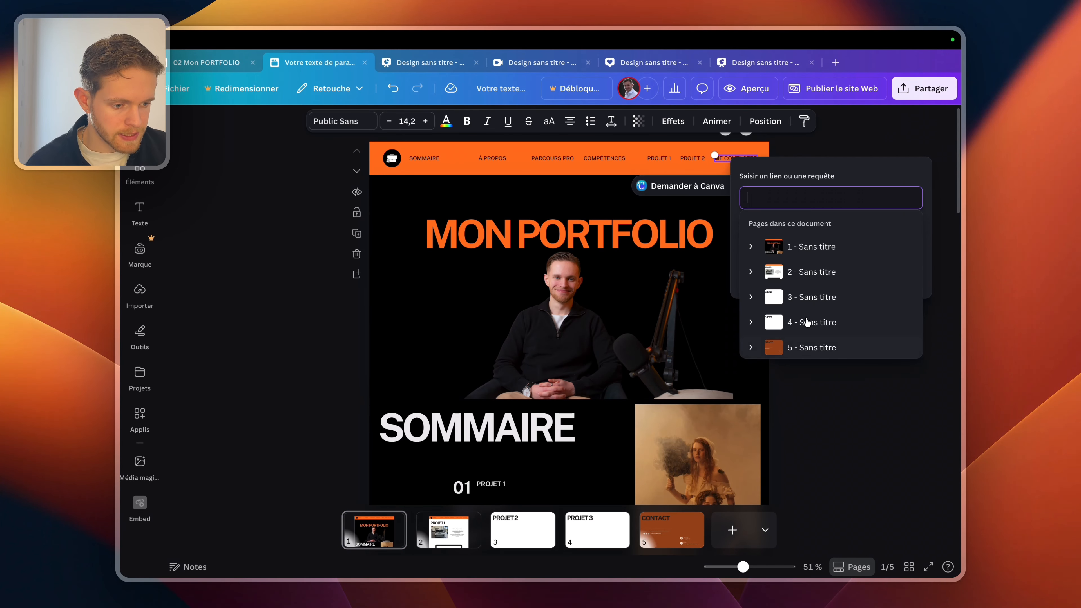
{"action": "scroll", "coordinate": [792, 337], "scroll_direction": "down", "scroll_amount": 5}
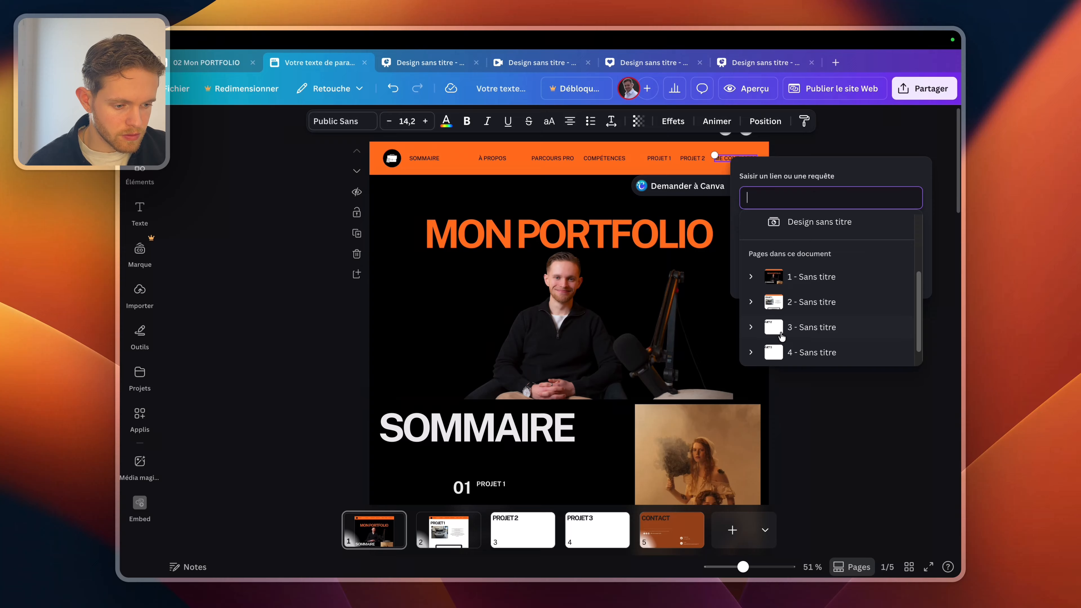
{"action": "left_click", "coordinate": [789, 349]}
{"action": "left_click", "coordinate": [861, 311]}
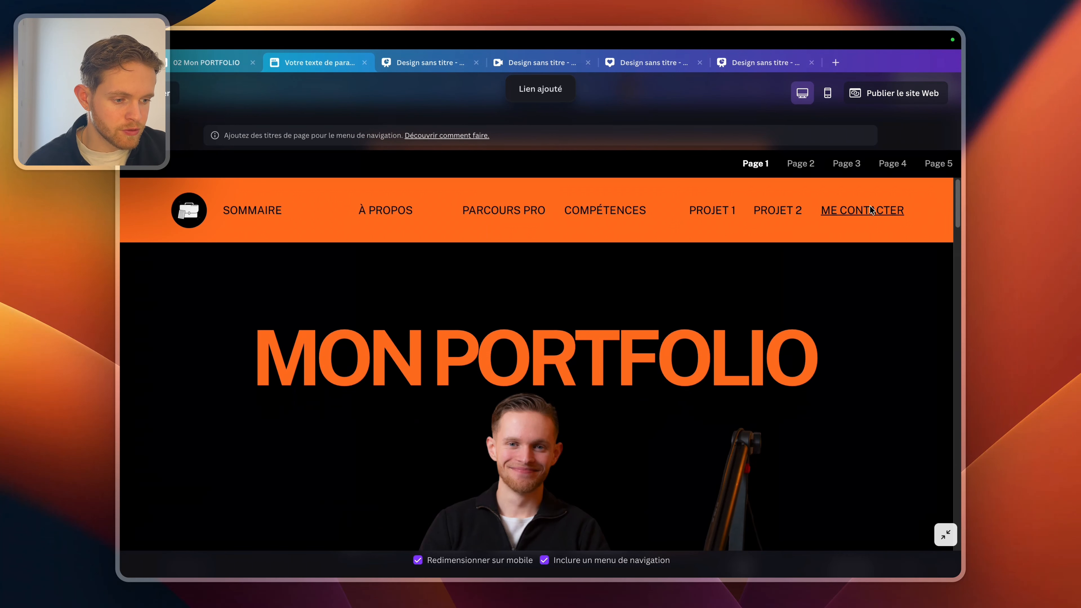
{"action": "left_click", "coordinate": [871, 211]}
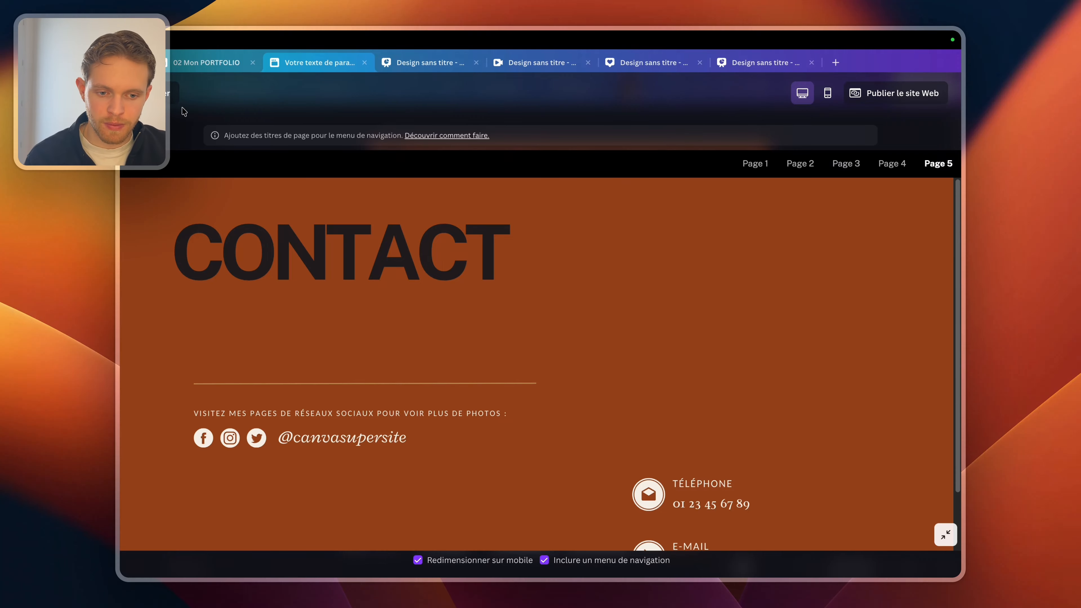
{"action": "left_click", "coordinate": [172, 94]}
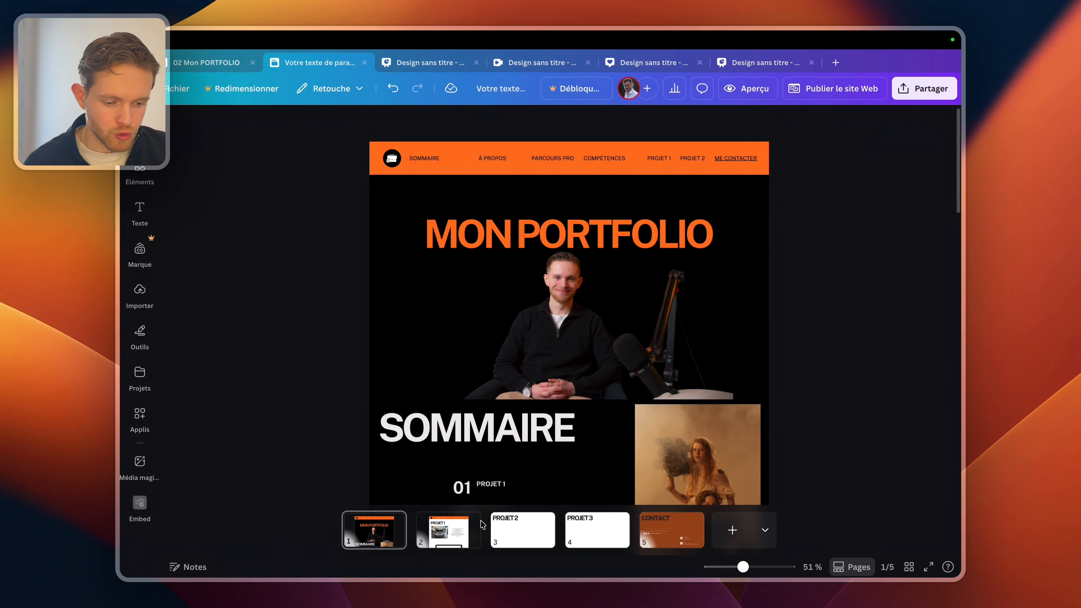
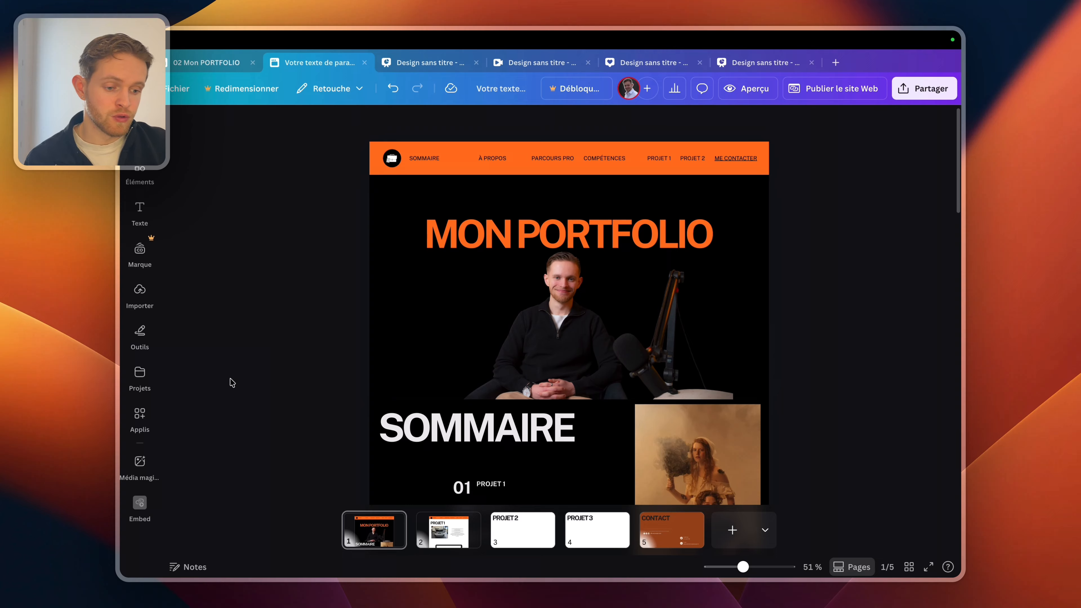
- Review the home, PROJET 1, PROJET 2 and PROJET 3 pages of the website
{"action": "left_click", "coordinate": [389, 307]}
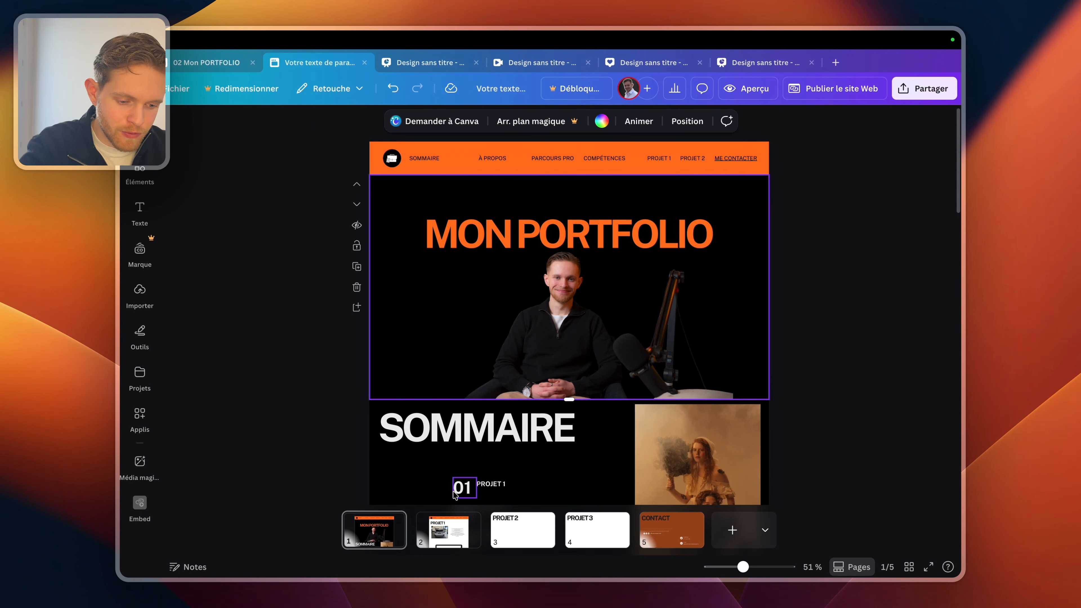
{"action": "left_click", "coordinate": [462, 523]}
{"action": "left_click", "coordinate": [509, 540]}
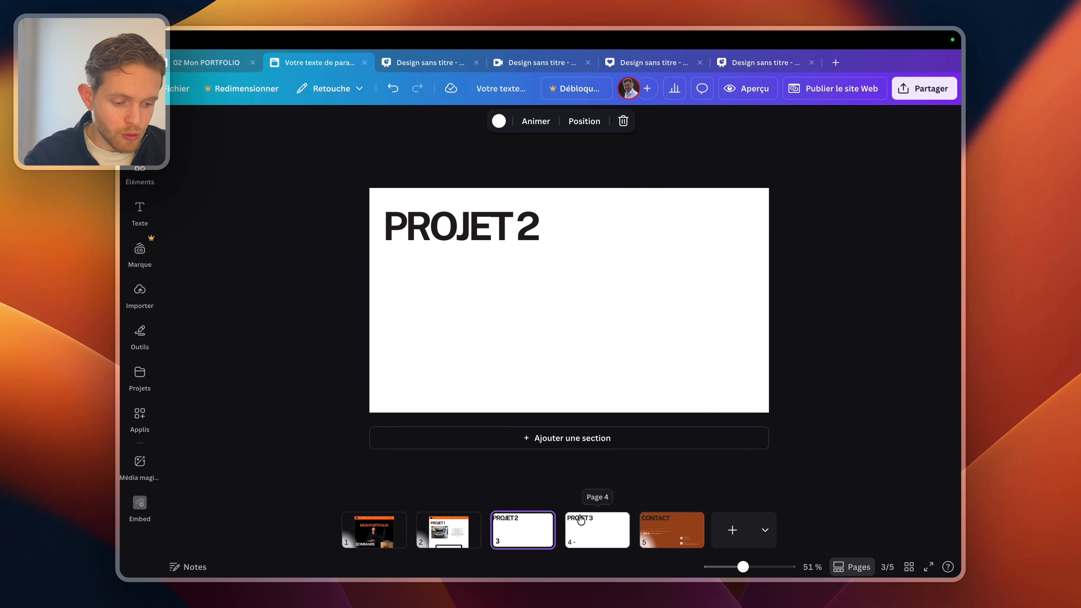
{"action": "left_click", "coordinate": [592, 529]}
{"action": "left_click", "coordinate": [515, 525]}
{"action": "left_click", "coordinate": [452, 532]}
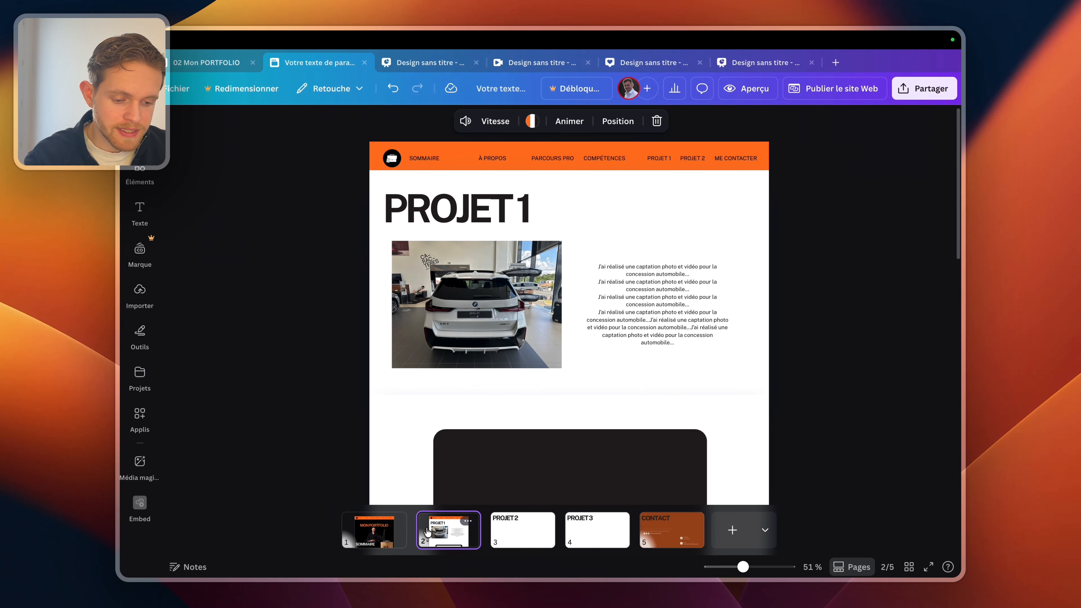
{"action": "left_click", "coordinate": [400, 530]}
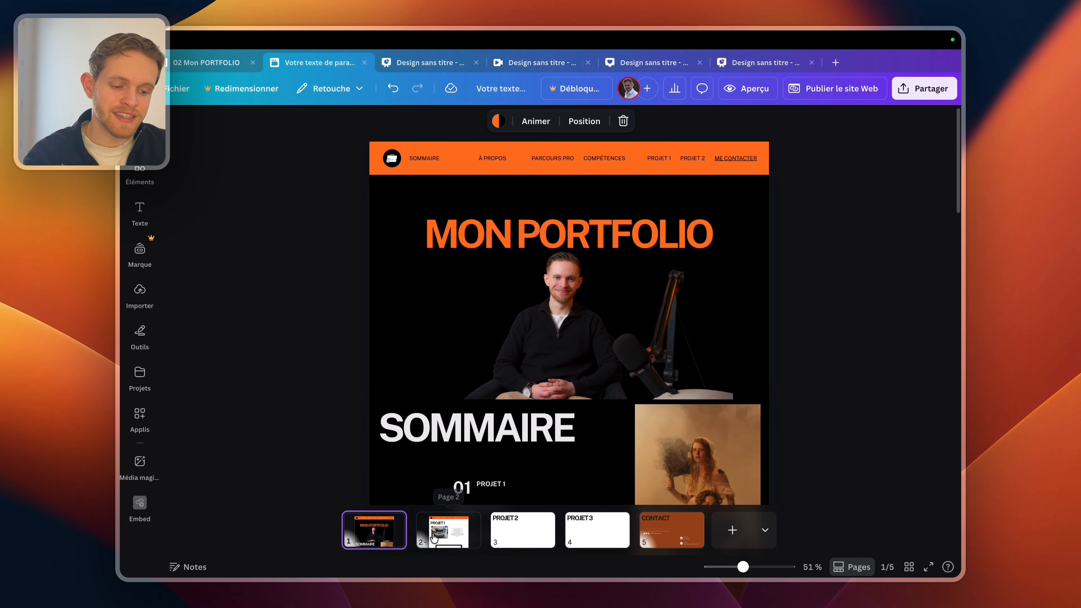
- Add a blank section below the existing one on the PROJET 2 page
{"action": "left_click", "coordinate": [434, 538]}
{"action": "left_click", "coordinate": [517, 530]}
{"action": "left_click", "coordinate": [570, 438]}
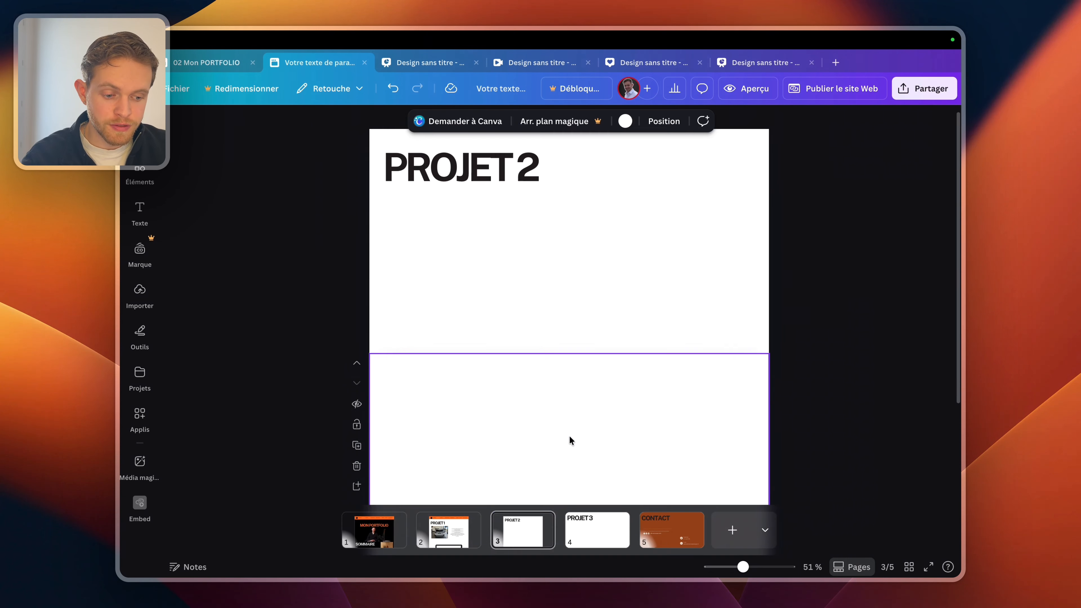
- Extend the section on the PROJET 3 page downward to about twice its height and look over the enlarged area
{"action": "left_click", "coordinate": [591, 531]}
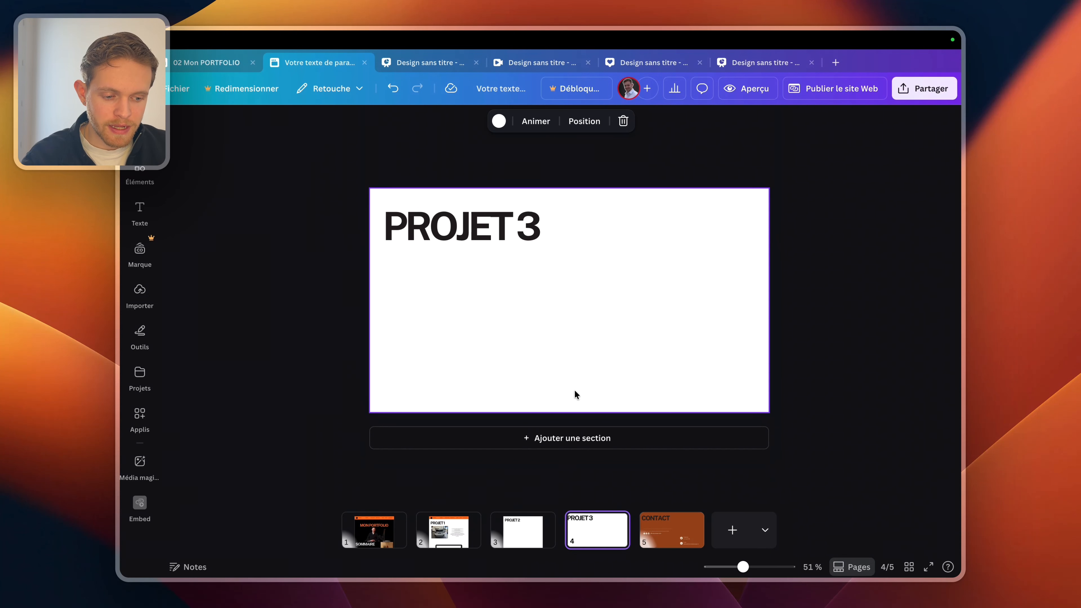
{"action": "left_click_drag", "start_coordinate": [570, 413], "coordinate": [558, 524]}
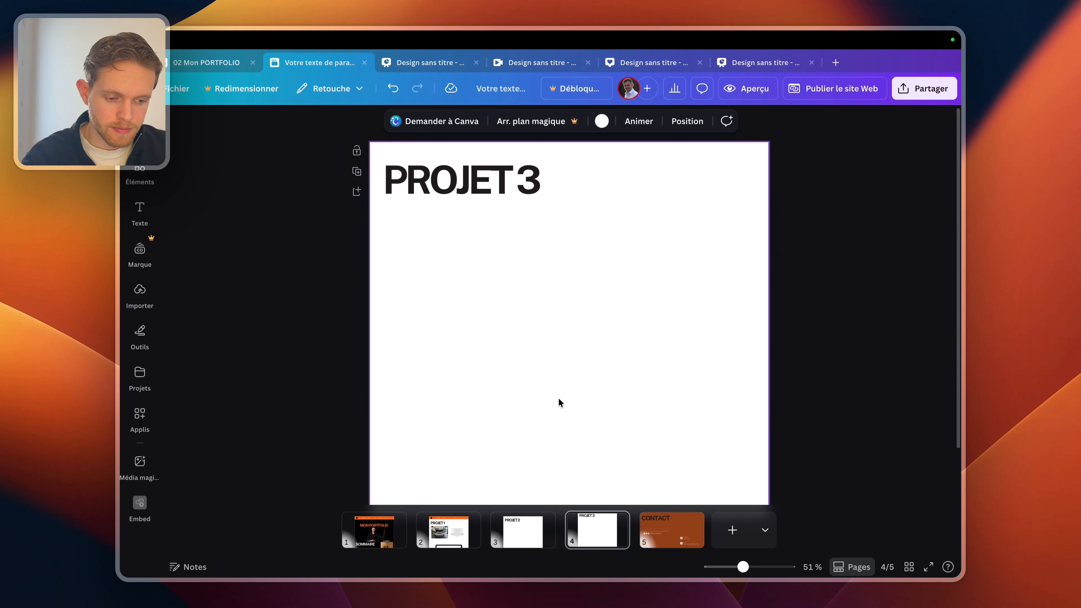
{"action": "scroll", "coordinate": [559, 403], "scroll_direction": "down", "scroll_amount": 2}
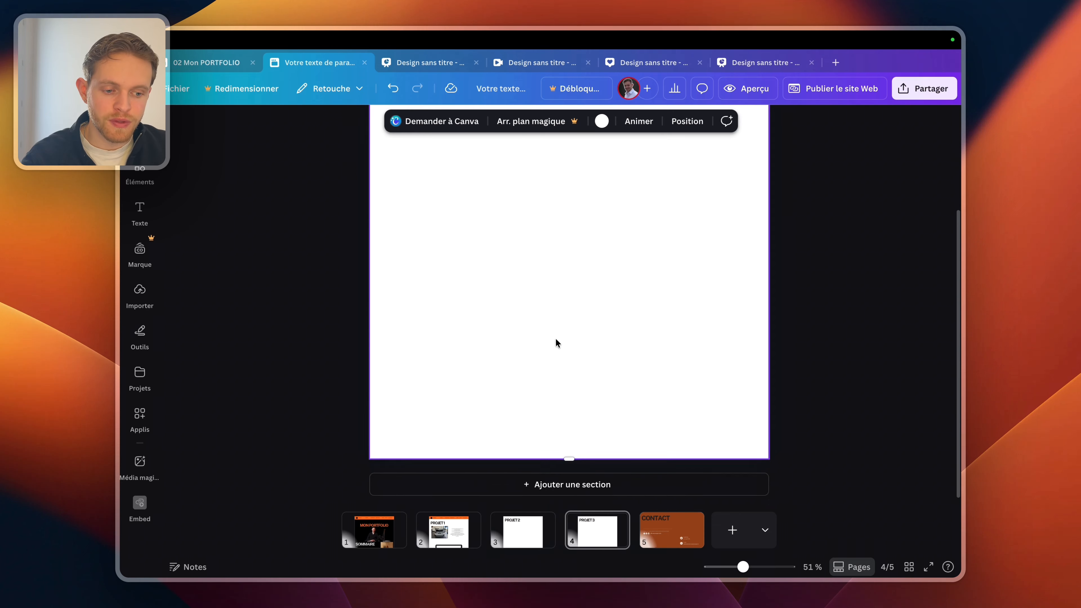
{"action": "scroll", "coordinate": [556, 347], "scroll_direction": "up", "scroll_amount": 2}
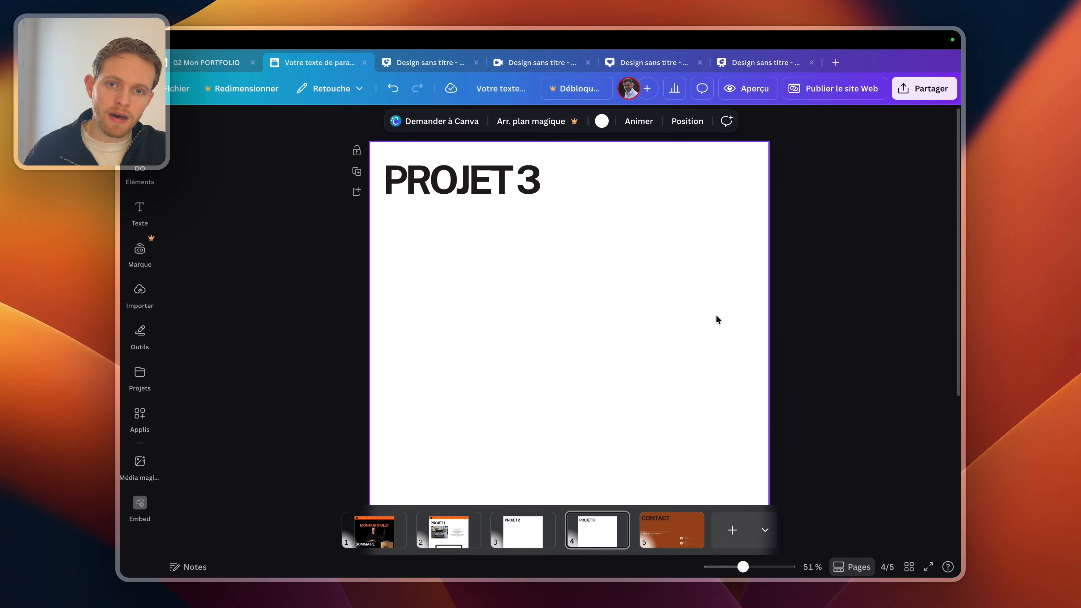
{"action": "scroll", "coordinate": [624, 451], "scroll_direction": "down", "scroll_amount": 3}
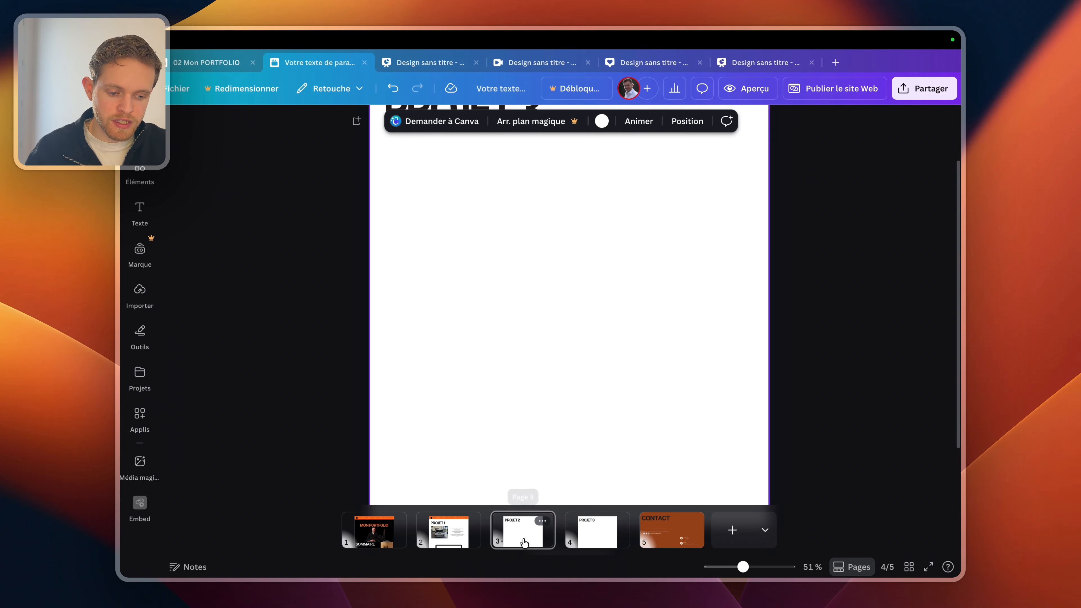
- Look over the PROJET 1 page, from its title and photo section to the tablet and phone sections
{"action": "left_click", "coordinate": [517, 532]}
{"action": "left_click", "coordinate": [462, 532]}
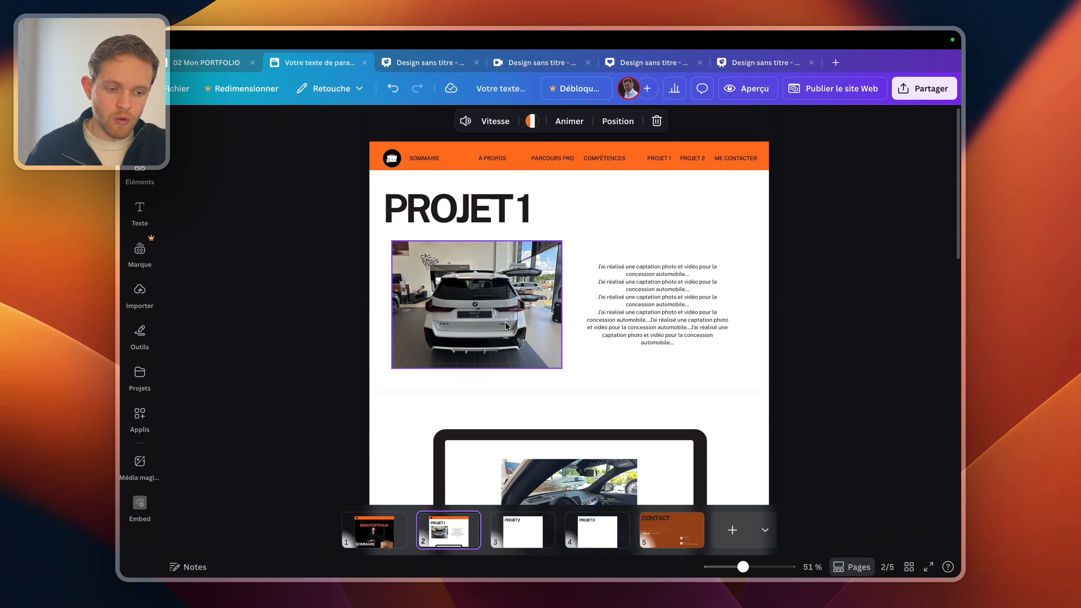
{"action": "left_click", "coordinate": [587, 205]}
{"action": "left_click", "coordinate": [679, 226]}
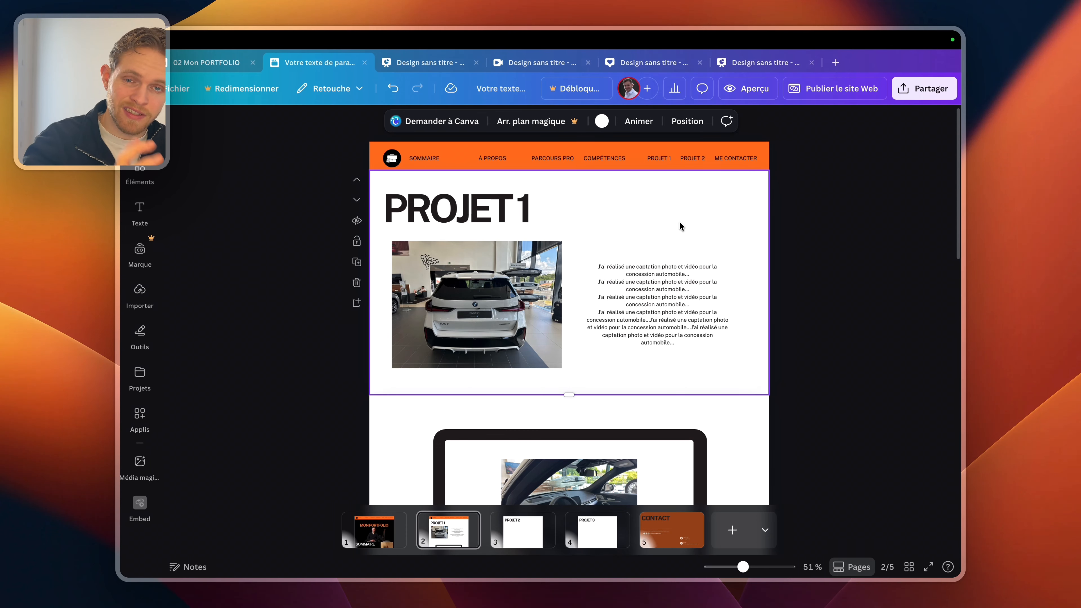
{"action": "scroll", "coordinate": [662, 320], "scroll_direction": "down", "scroll_amount": 3}
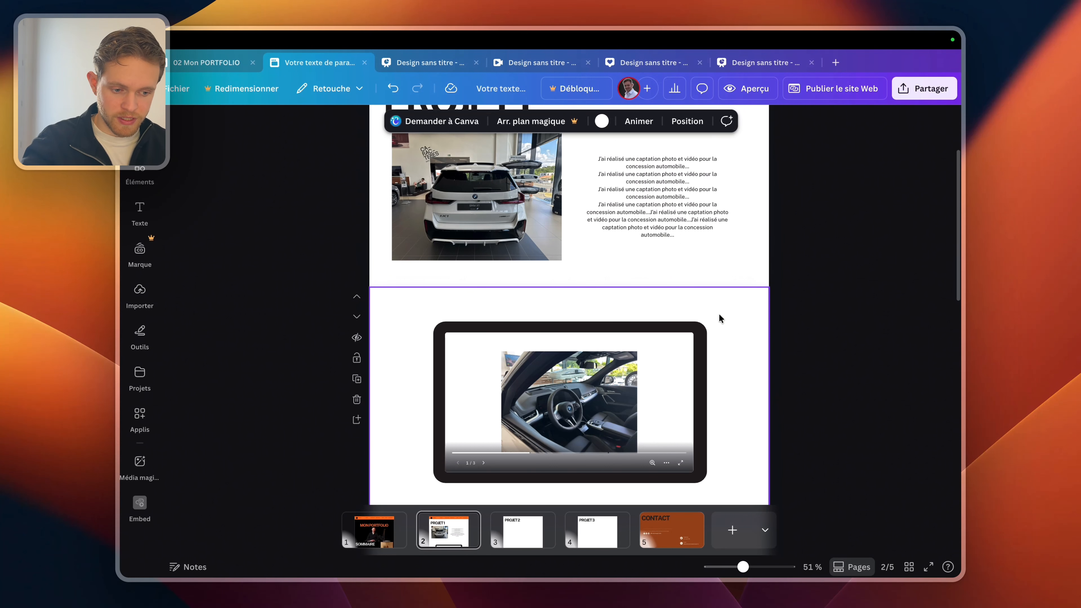
{"action": "scroll", "coordinate": [707, 232], "scroll_direction": "up", "scroll_amount": 3}
{"action": "scroll", "coordinate": [708, 232], "scroll_direction": "down", "scroll_amount": 5}
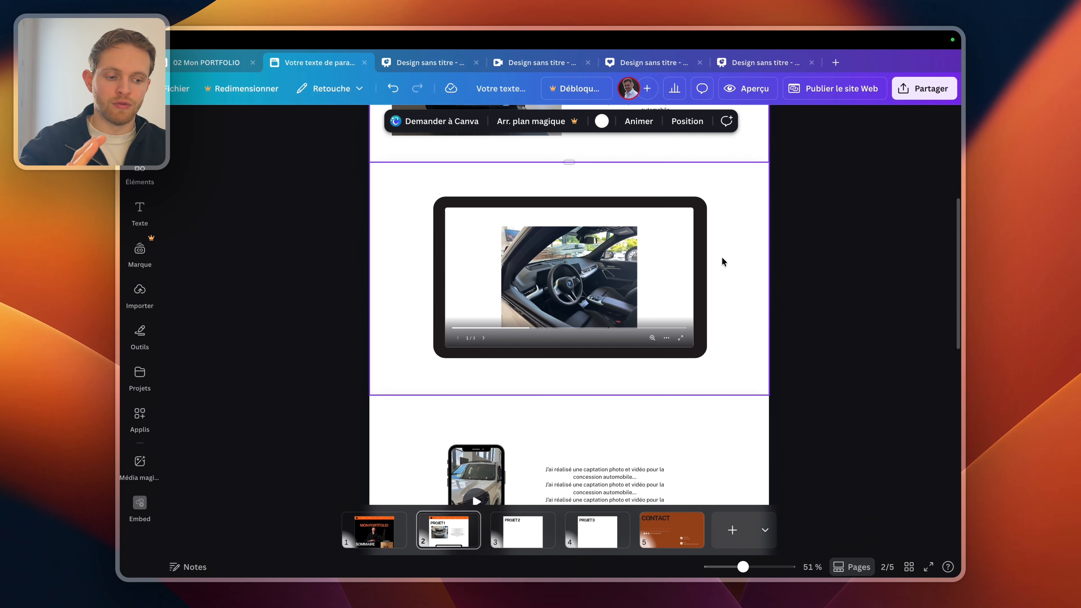
{"action": "scroll", "coordinate": [720, 277], "scroll_direction": "down", "scroll_amount": 2}
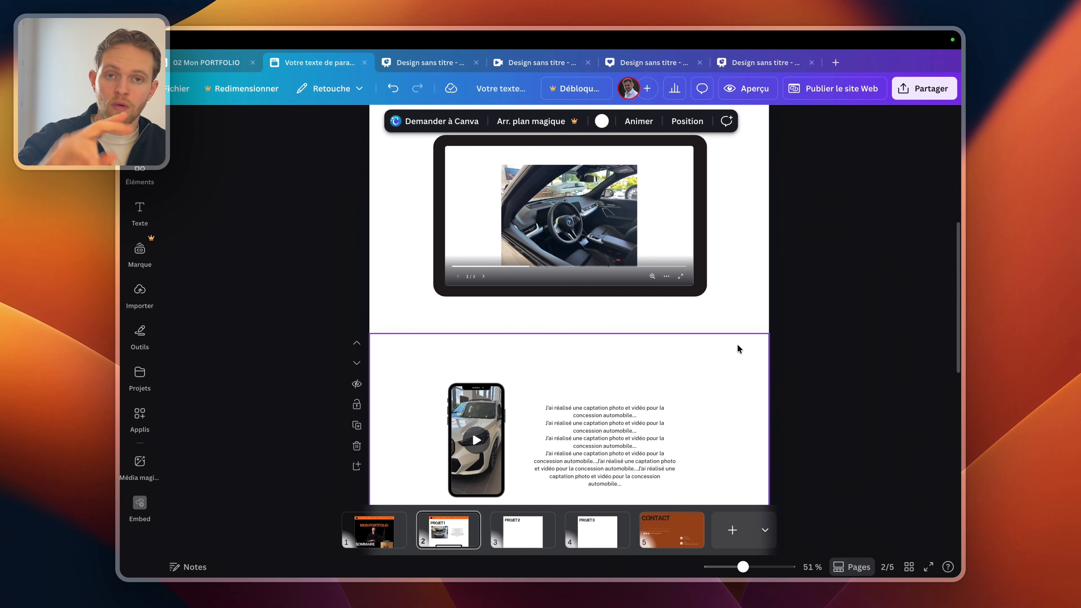
{"action": "scroll", "coordinate": [739, 350], "scroll_direction": "up", "scroll_amount": 6}
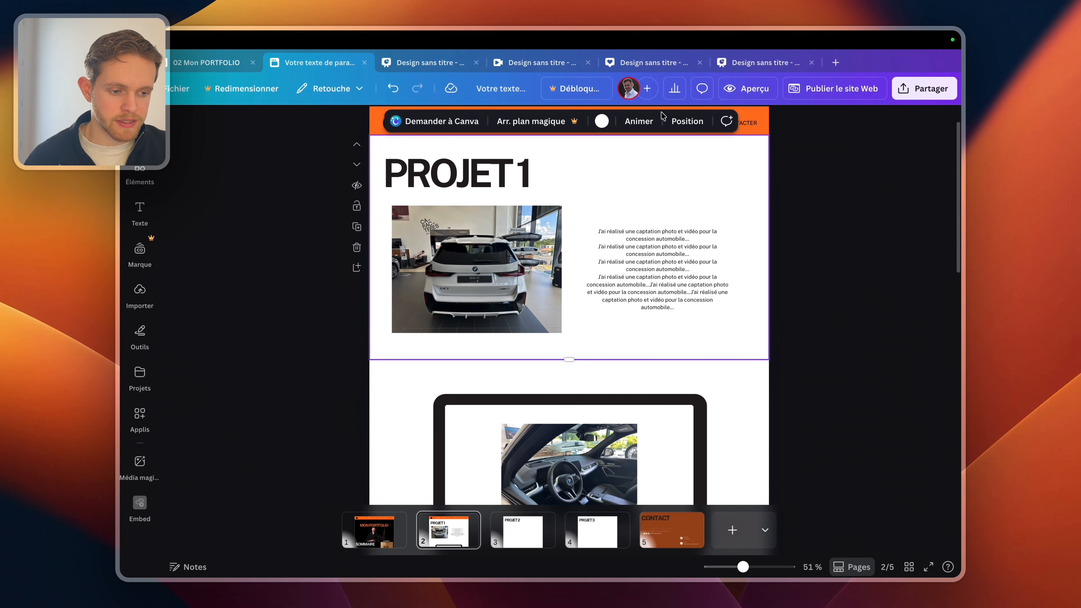
- Apply the Amusant page animation to the PROJET 1 title section and the Fête animation to the tablet section
{"action": "left_click", "coordinate": [639, 121]}
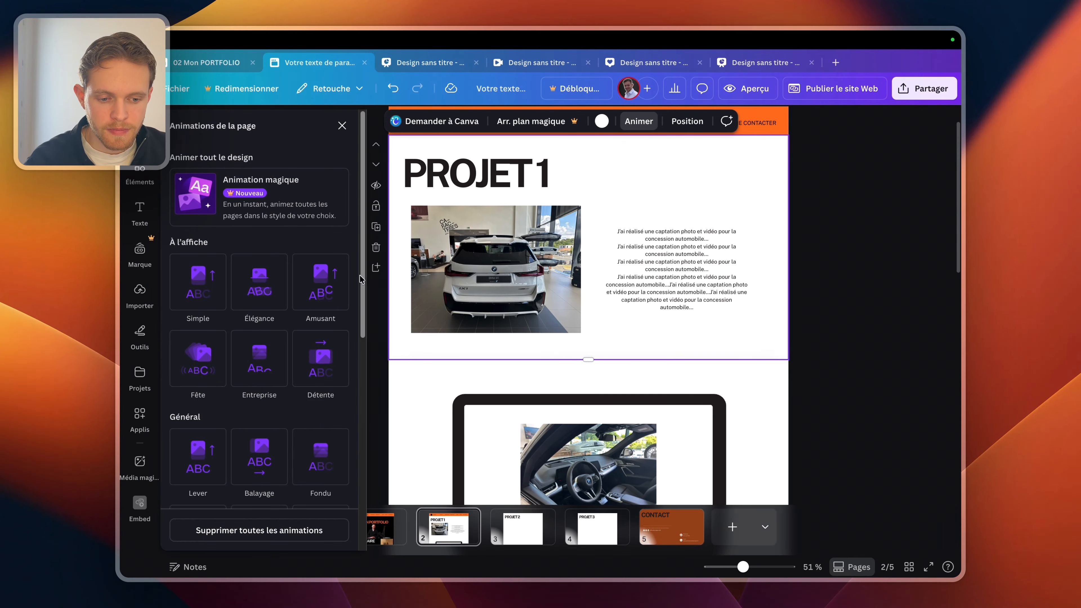
{"action": "left_click", "coordinate": [314, 275]}
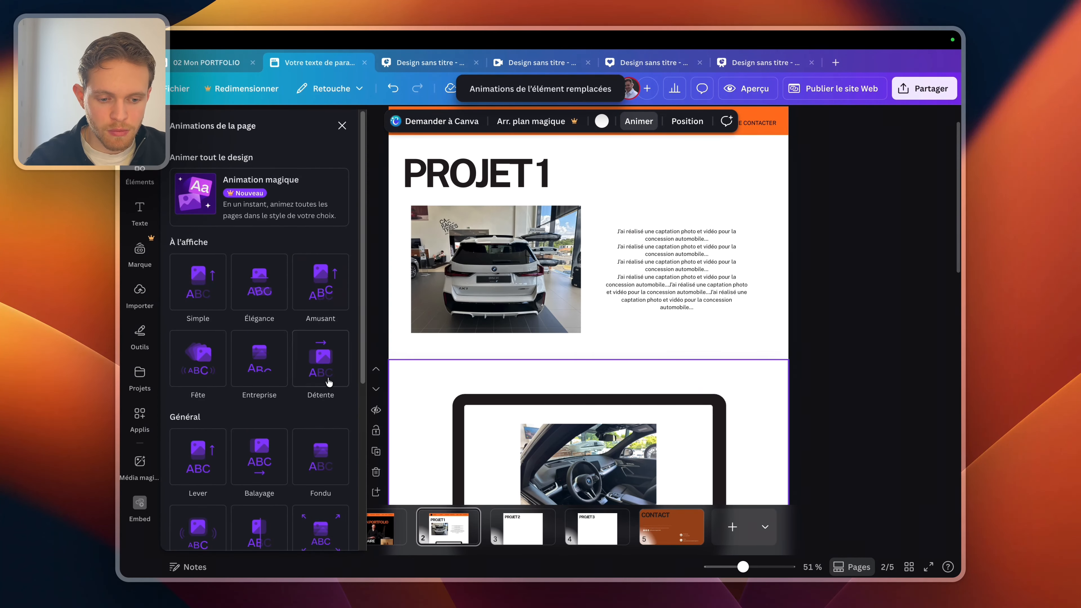
{"action": "left_click", "coordinate": [198, 358]}
- Apply the Déplacement page animation to the phone section of the PROJET 1 page and close the animation options
{"action": "scroll", "coordinate": [744, 329], "scroll_direction": "down", "scroll_amount": 5}
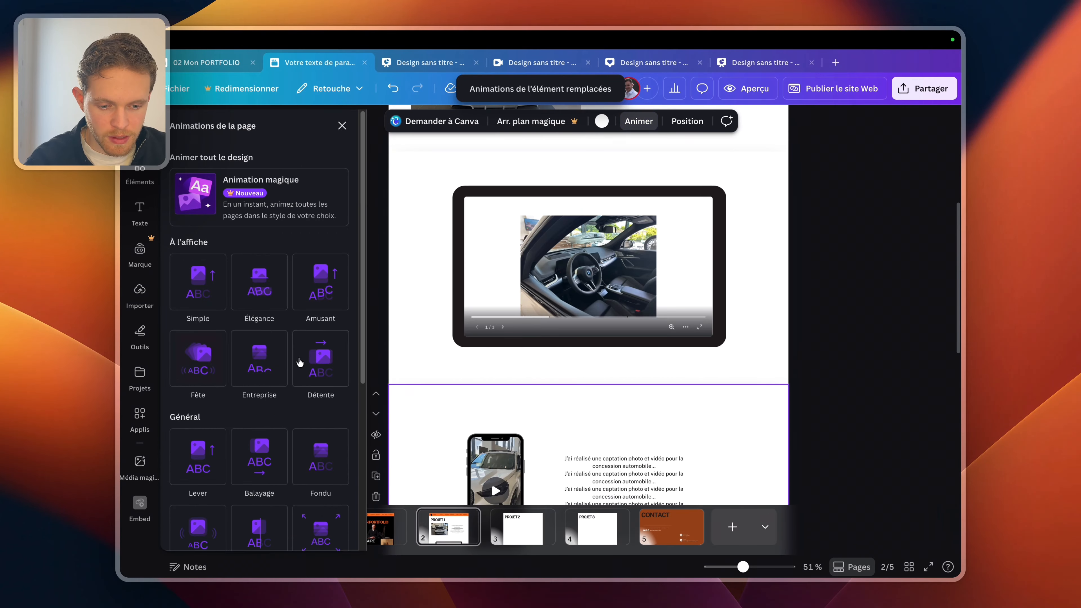
{"action": "scroll", "coordinate": [298, 459], "scroll_direction": "down", "scroll_amount": 2}
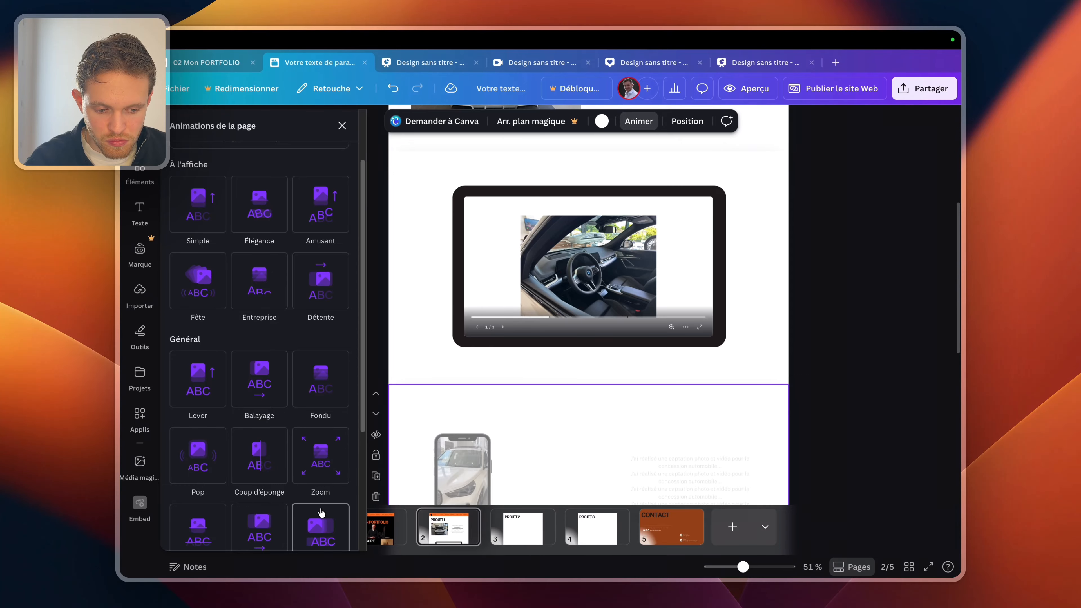
{"action": "scroll", "coordinate": [260, 512], "scroll_direction": "down", "scroll_amount": 5}
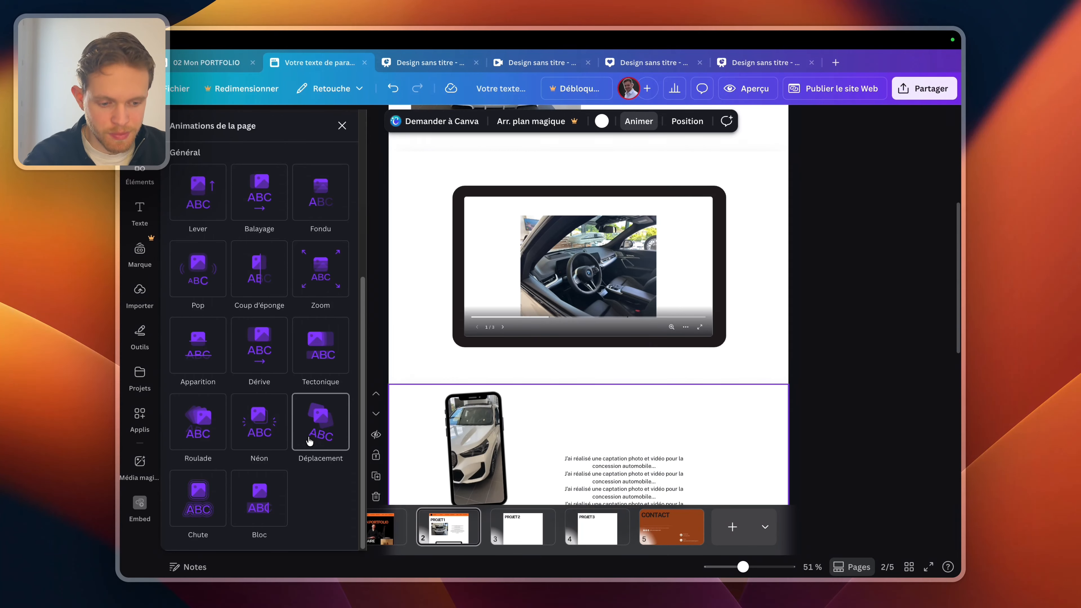
{"action": "left_click", "coordinate": [320, 421]}
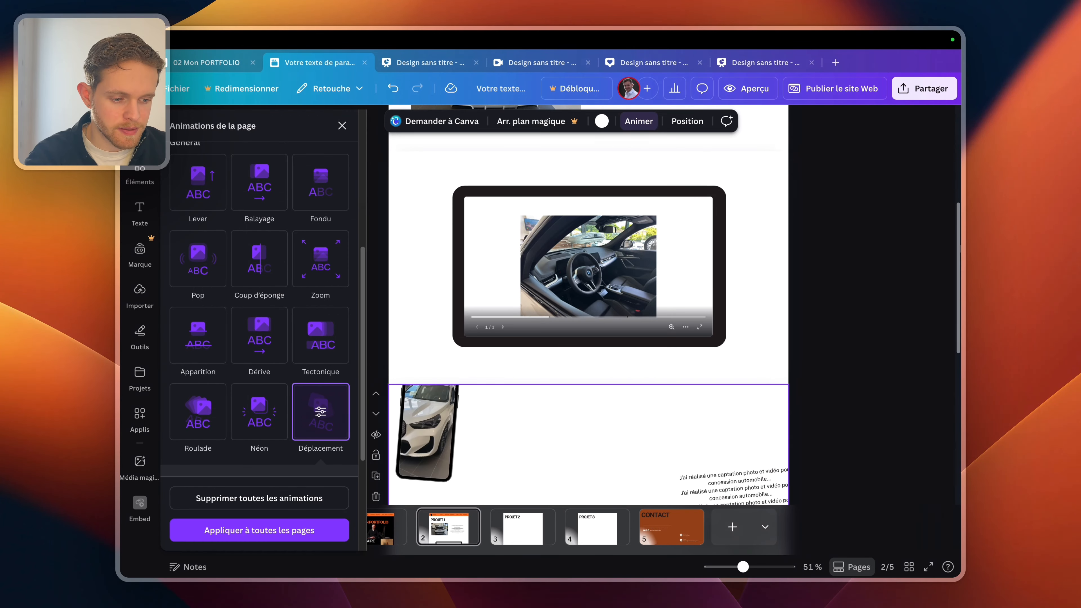
{"action": "left_click", "coordinate": [875, 289]}
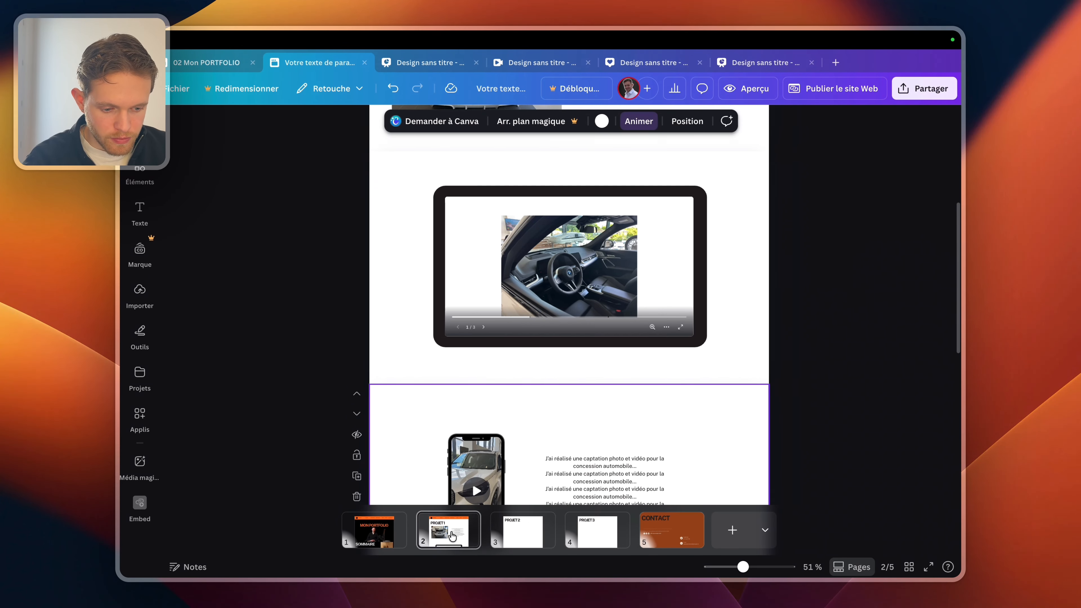
- Preview the website and test the PROJET 1 and SOMMAIRE menu links
{"action": "scroll", "coordinate": [739, 229], "scroll_direction": "up", "scroll_amount": 5}
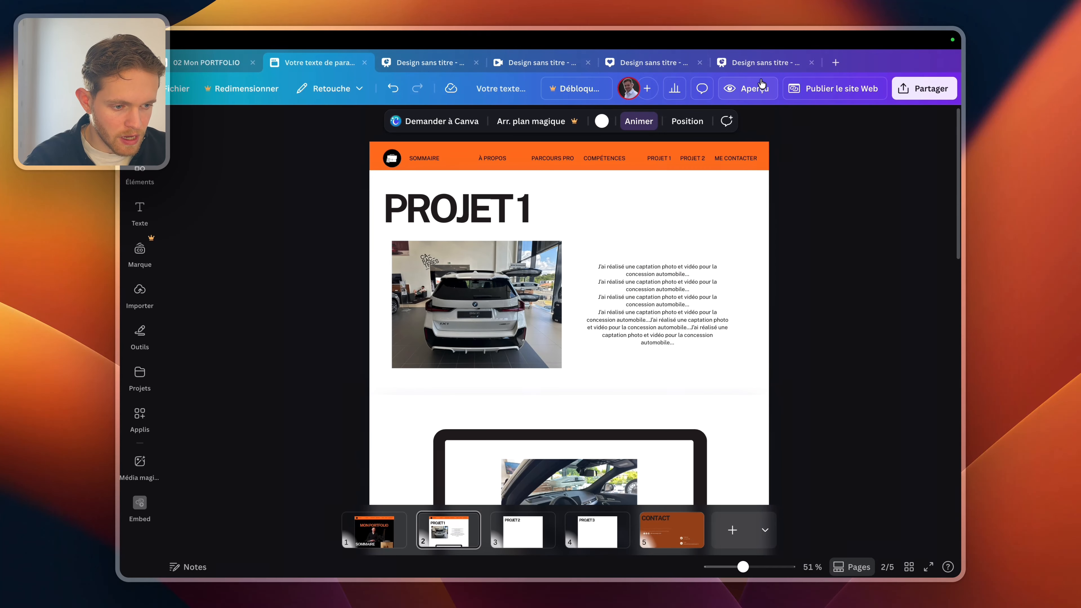
{"action": "left_click", "coordinate": [749, 88]}
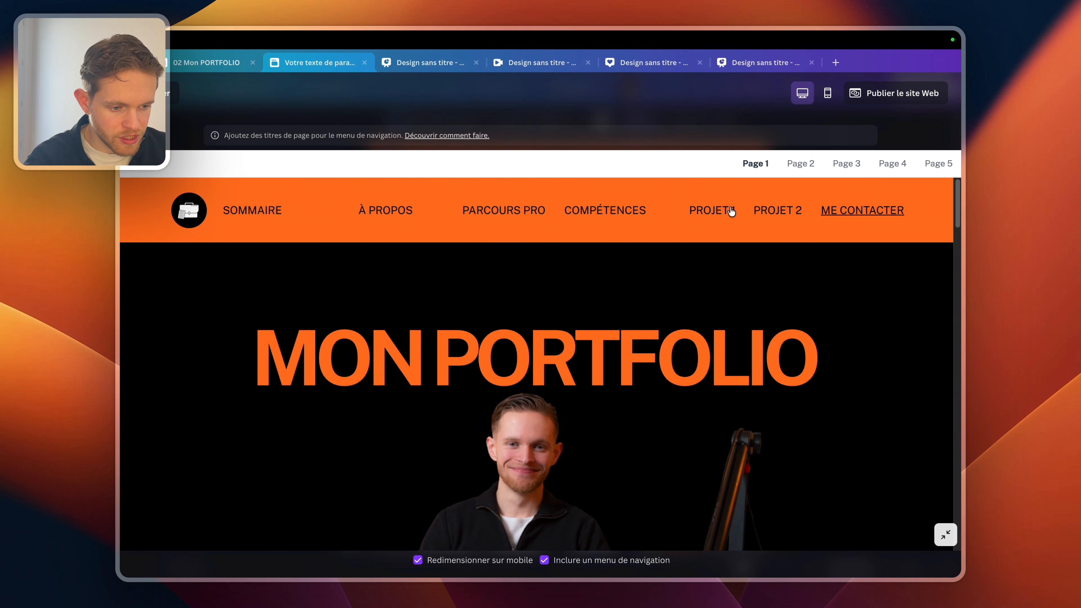
{"action": "left_click", "coordinate": [731, 212]}
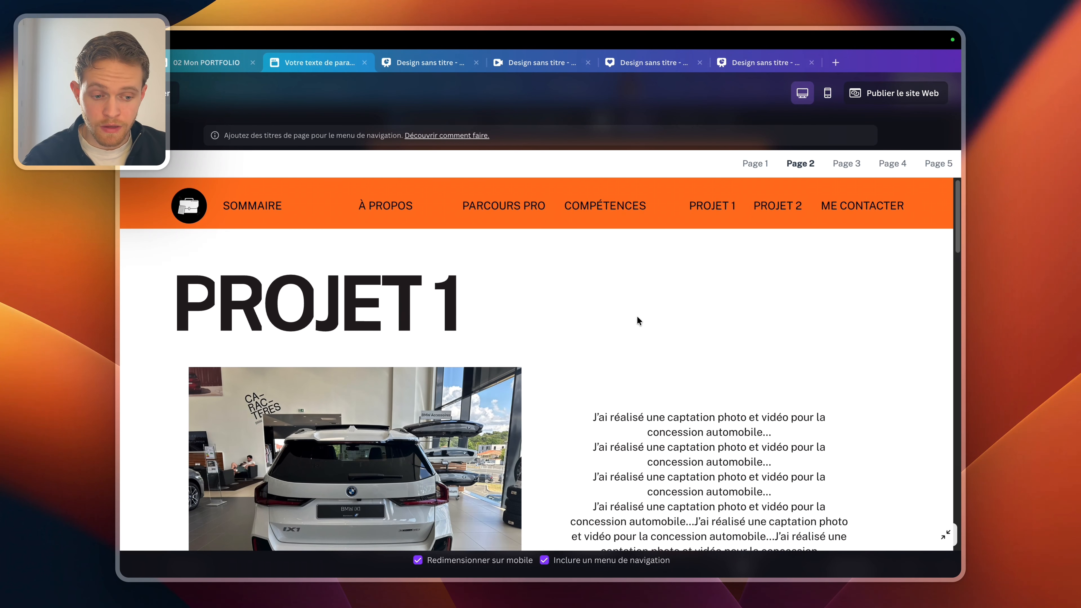
{"action": "left_click", "coordinate": [270, 208]}
{"action": "scroll", "coordinate": [681, 264], "scroll_direction": "up", "scroll_amount": 5}
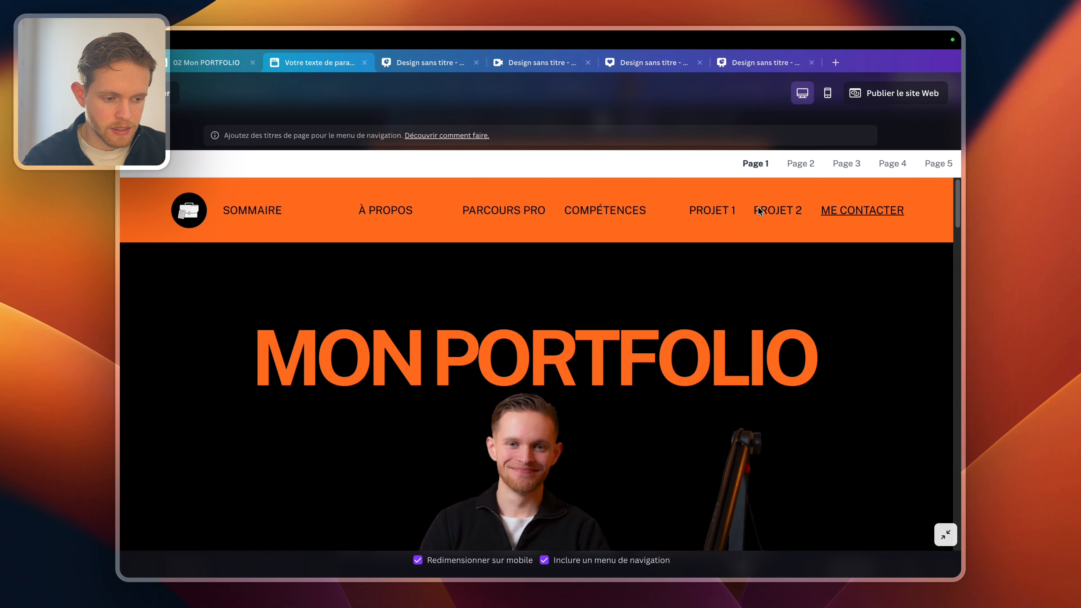
- Follow the PROJET 1 menu link again, look through the page's top section, and return through the SOMMAIRE link
{"action": "left_click", "coordinate": [708, 209]}
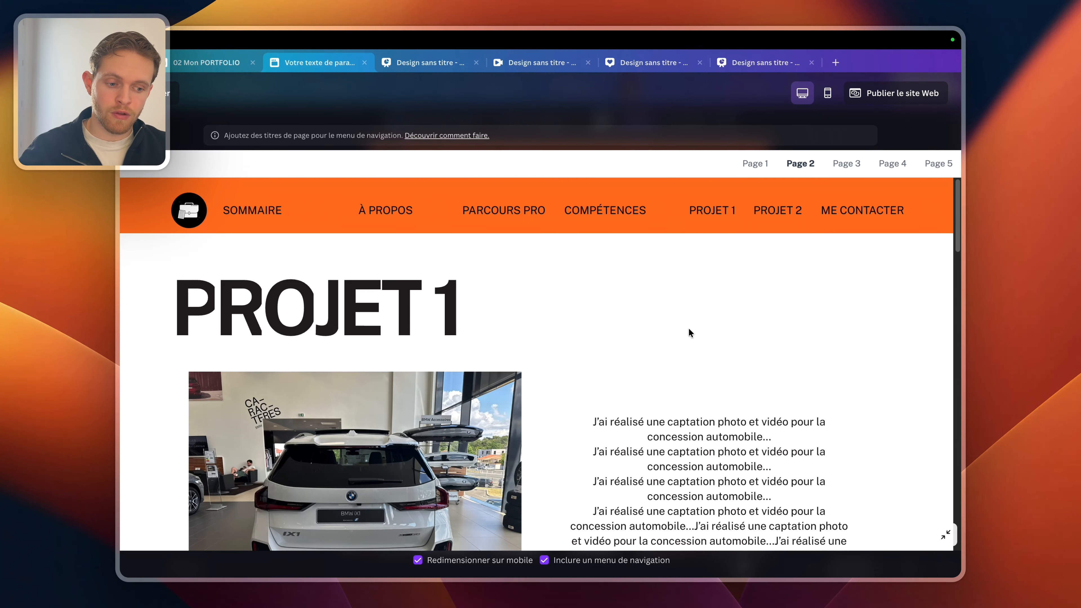
{"action": "scroll", "coordinate": [691, 333], "scroll_direction": "down", "scroll_amount": 5}
{"action": "scroll", "coordinate": [330, 191], "scroll_direction": "up", "scroll_amount": 3}
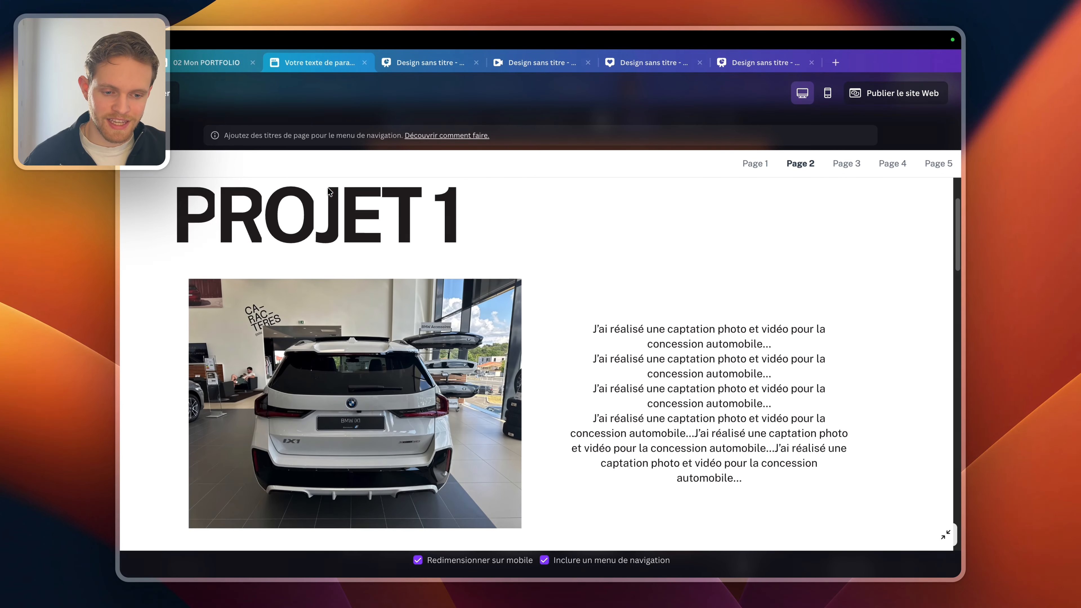
{"action": "scroll", "coordinate": [330, 191], "scroll_direction": "up", "scroll_amount": 2}
{"action": "left_click", "coordinate": [264, 211]}
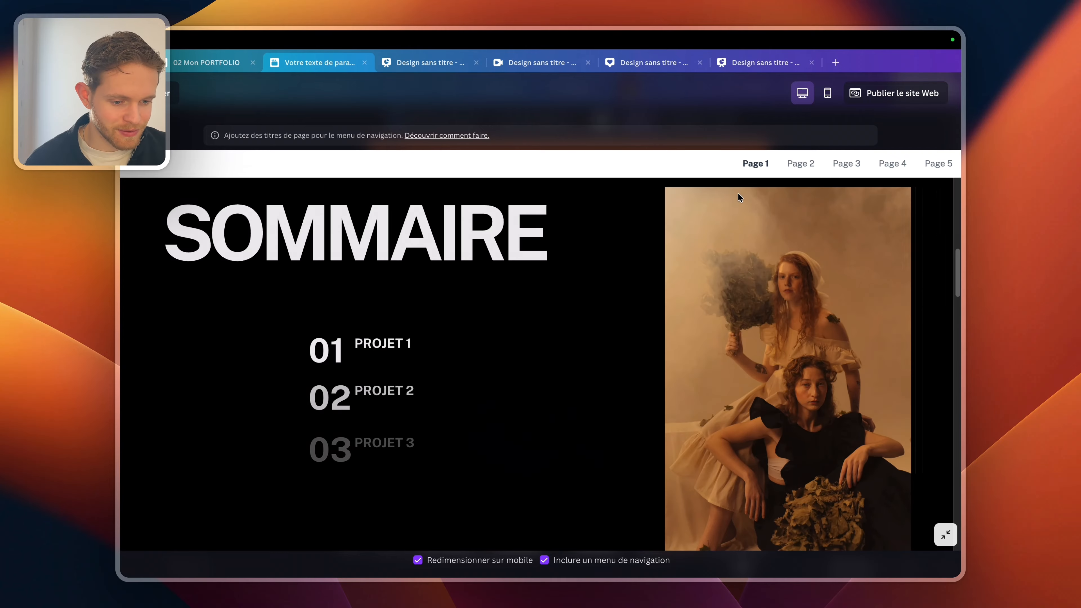
- Open PROJET 1 from the summary list, check its animated sections down to the phone mockup, and exit the preview
{"action": "left_click", "coordinate": [382, 346]}
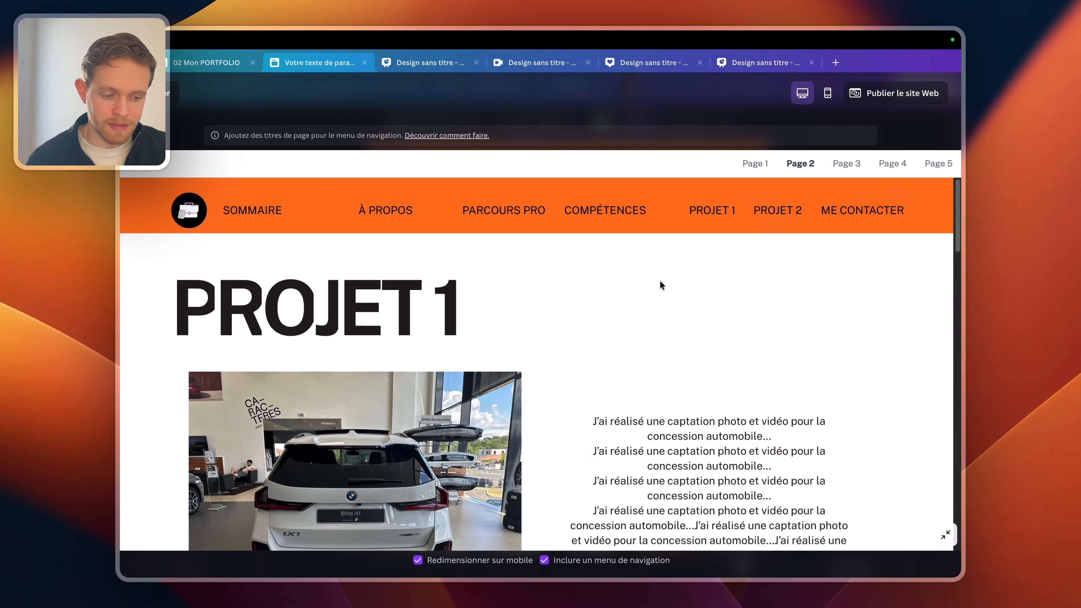
{"action": "scroll", "coordinate": [679, 311], "scroll_direction": "down", "scroll_amount": 5}
{"action": "scroll", "coordinate": [679, 312], "scroll_direction": "down", "scroll_amount": 10}
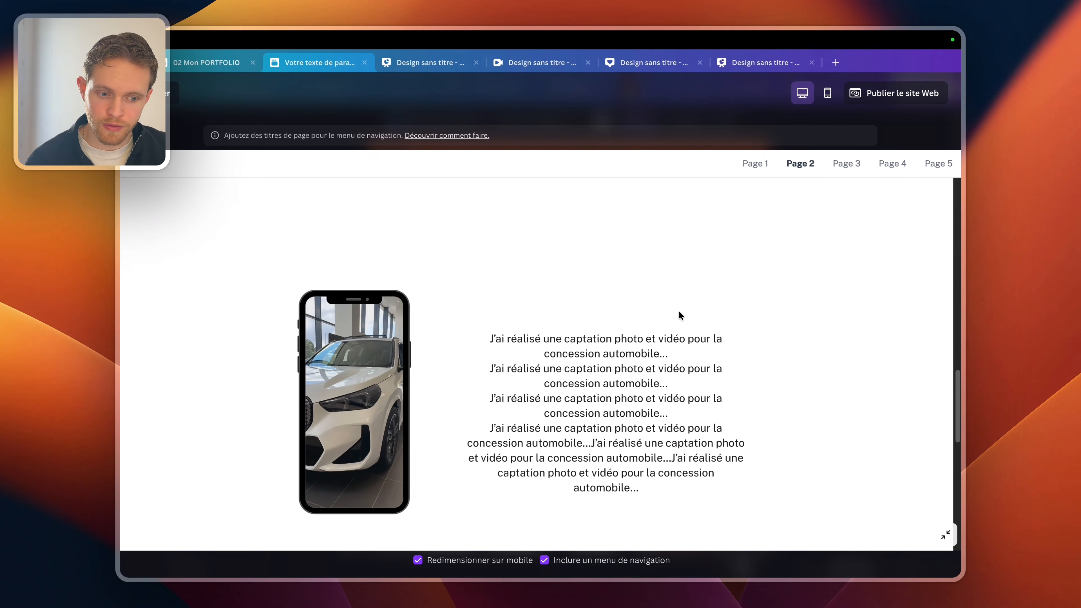
{"action": "key", "text": "Escape"}
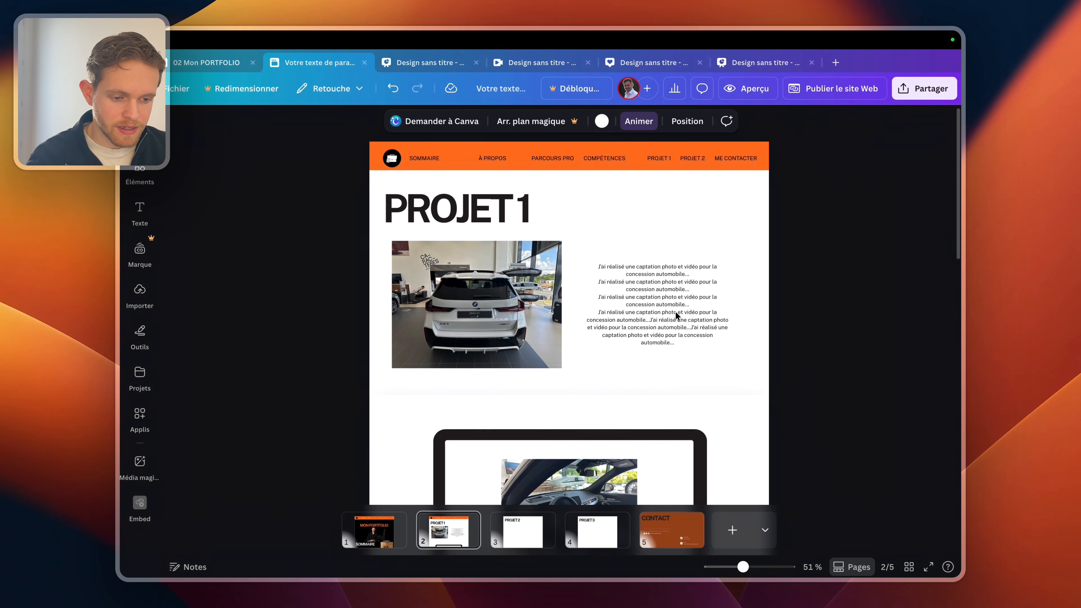
- Duplicate the PROJET 1 title, car photo and text onto page 4, and delete that page's PROJET 3 title
{"action": "left_click_drag", "start_coordinate": [407, 178], "coordinate": [638, 330]}
{"action": "left_click", "coordinate": [544, 543]}
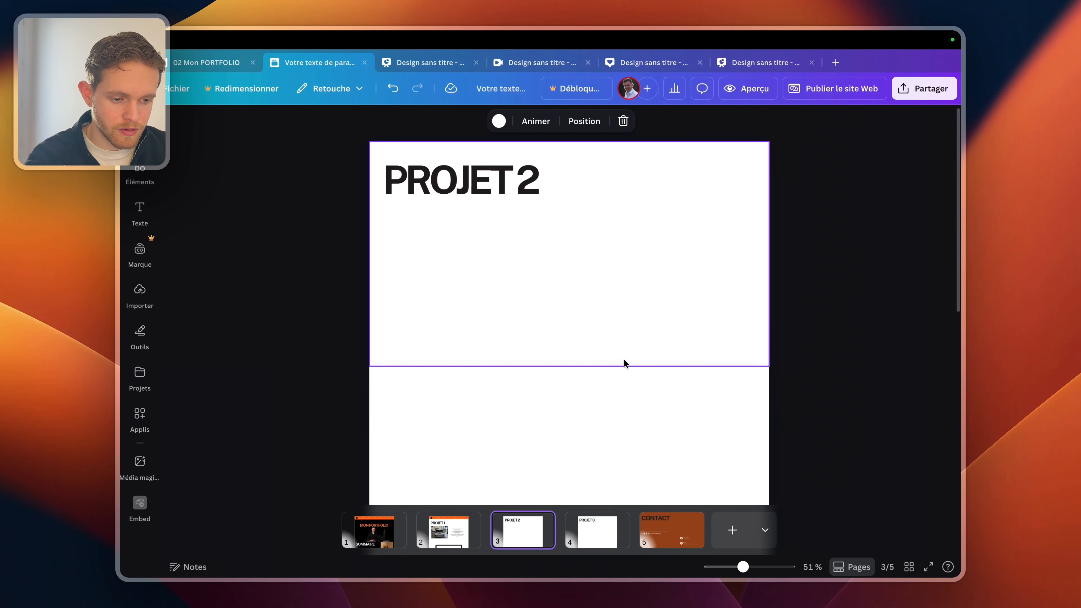
{"action": "scroll", "coordinate": [583, 340], "scroll_direction": "down", "scroll_amount": 5}
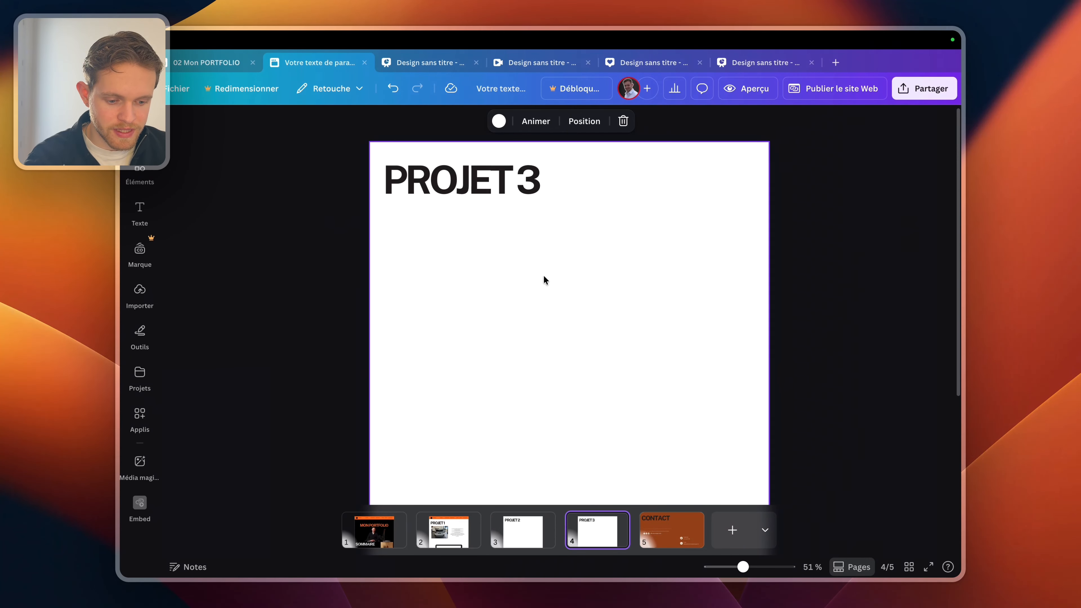
{"action": "key", "text": "super+v"}
{"action": "left_click_drag", "start_coordinate": [466, 357], "coordinate": [481, 354]}
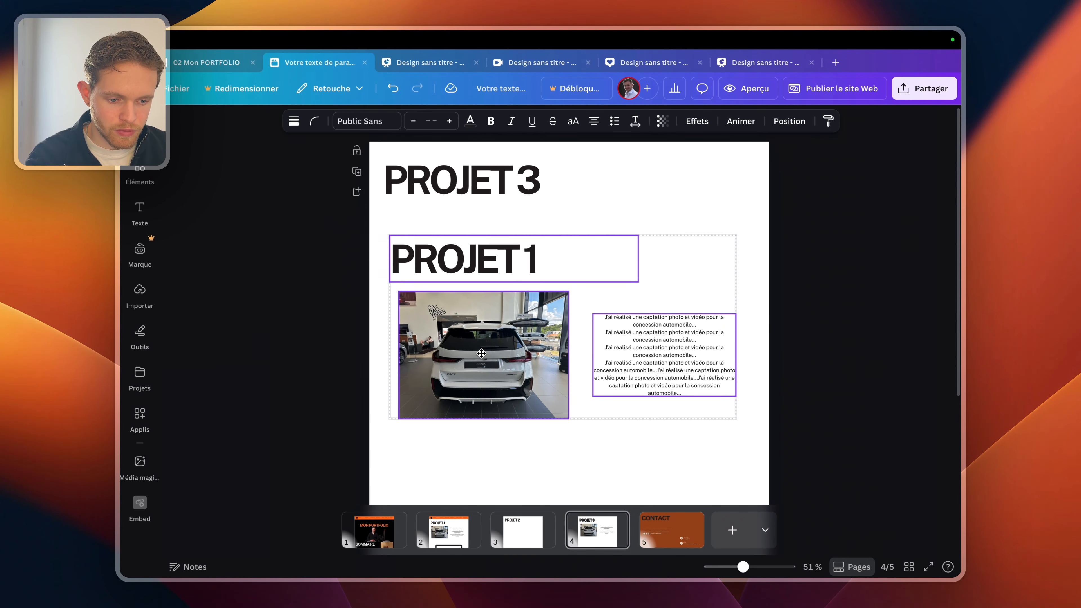
{"action": "left_click", "coordinate": [464, 201]}
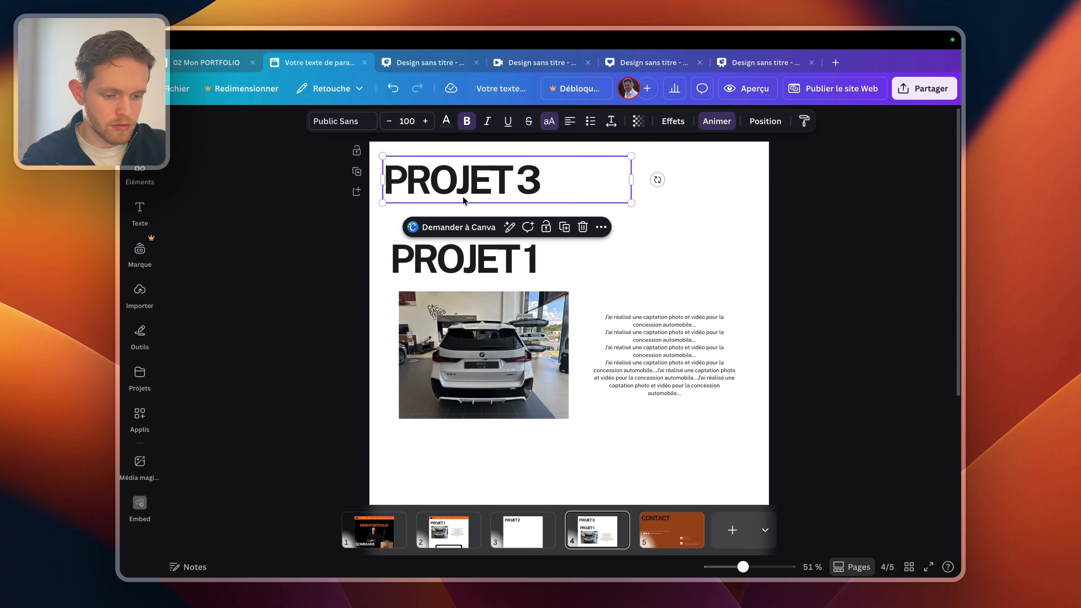
{"action": "key", "text": "BackSpace"}
- Move the pasted title, photo and text up to the top of page 4 and give them the Balayage animation
{"action": "left_click_drag", "start_coordinate": [485, 209], "coordinate": [634, 393]}
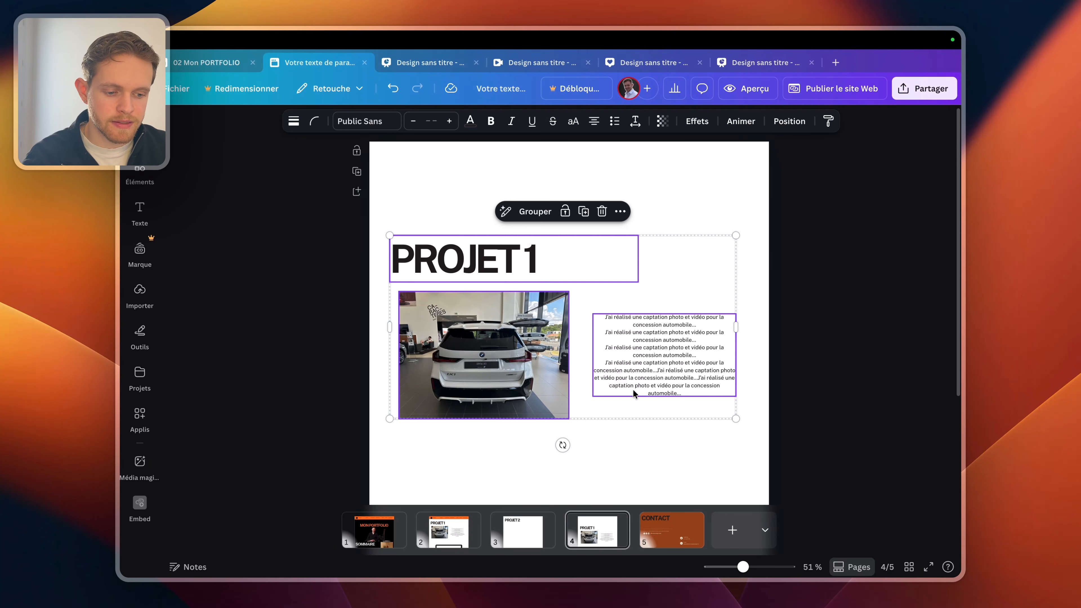
{"action": "left_click_drag", "start_coordinate": [552, 300], "coordinate": [545, 222]}
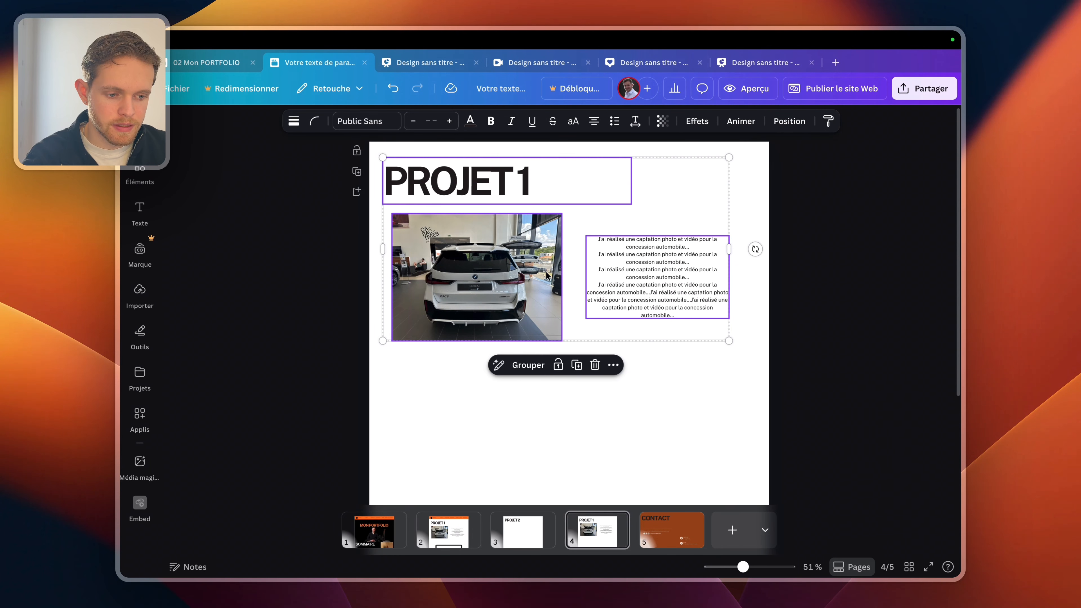
{"action": "left_click", "coordinate": [741, 122]}
{"action": "left_click", "coordinate": [263, 372]}
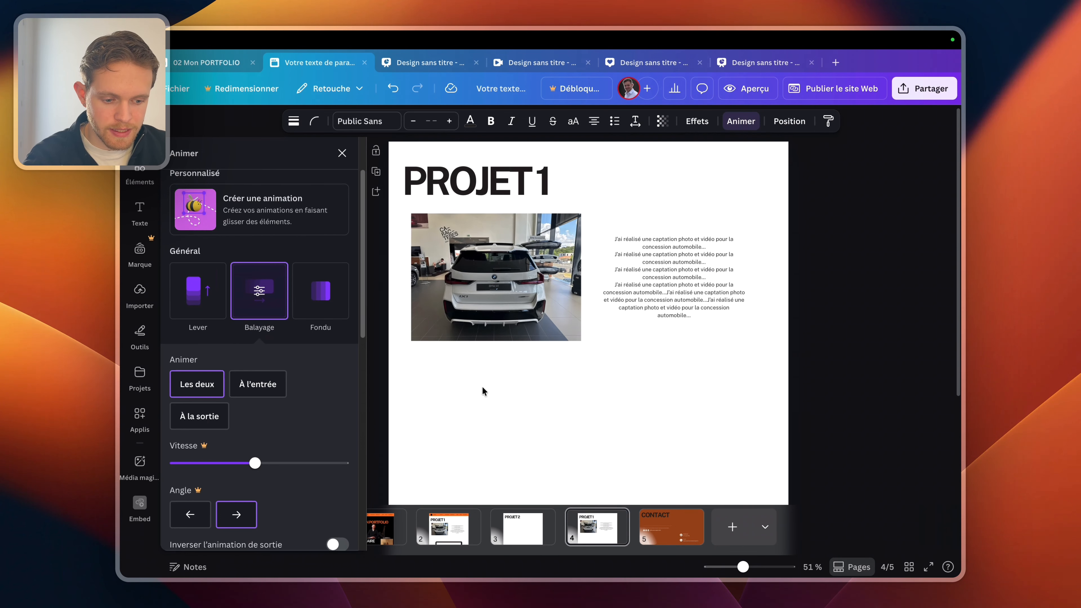
- Copy the tablet mockup from the PROJET 1 page to page 4, place it below the car photo, and apply the Flou animation
{"action": "left_click", "coordinate": [544, 541]}
{"action": "left_click", "coordinate": [449, 528]}
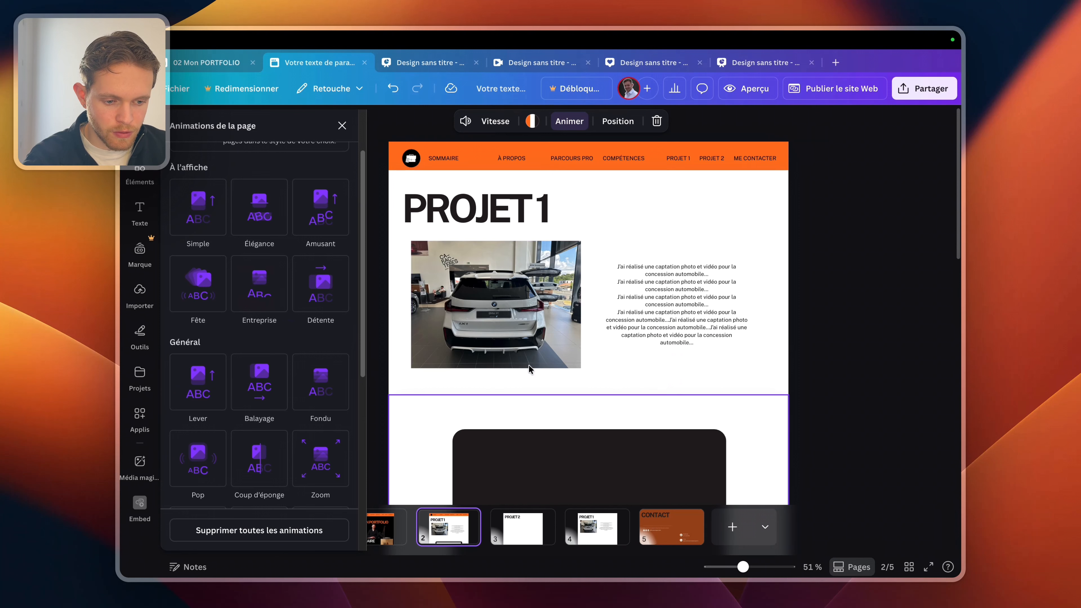
{"action": "scroll", "coordinate": [559, 302], "scroll_direction": "down", "scroll_amount": 3}
{"action": "scroll", "coordinate": [559, 302], "scroll_direction": "down", "scroll_amount": 2}
{"action": "left_click", "coordinate": [569, 262]}
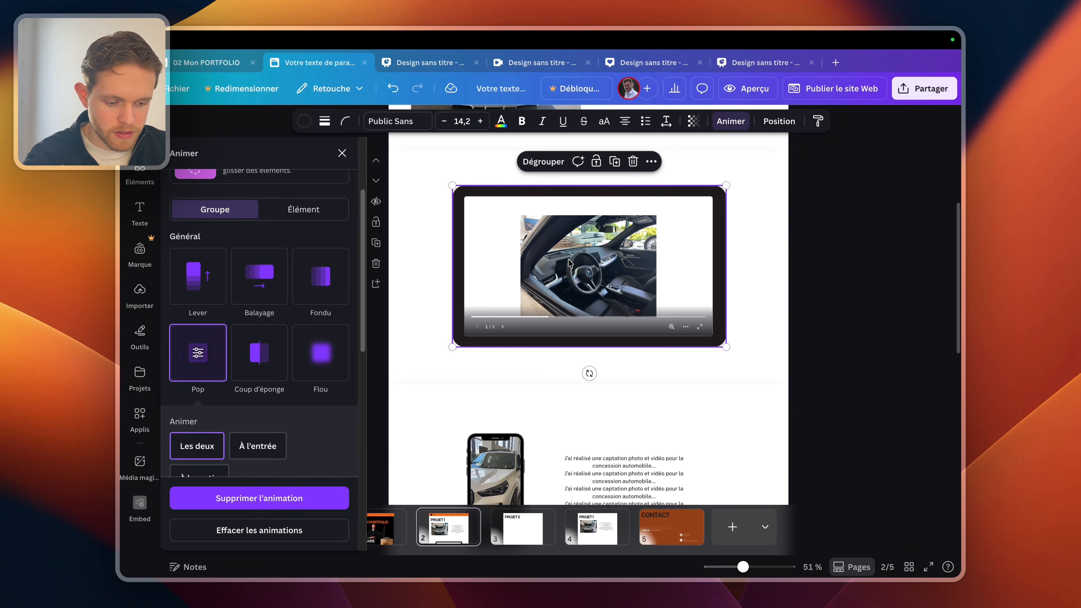
{"action": "left_click", "coordinate": [573, 522]}
{"action": "left_click", "coordinate": [561, 335]}
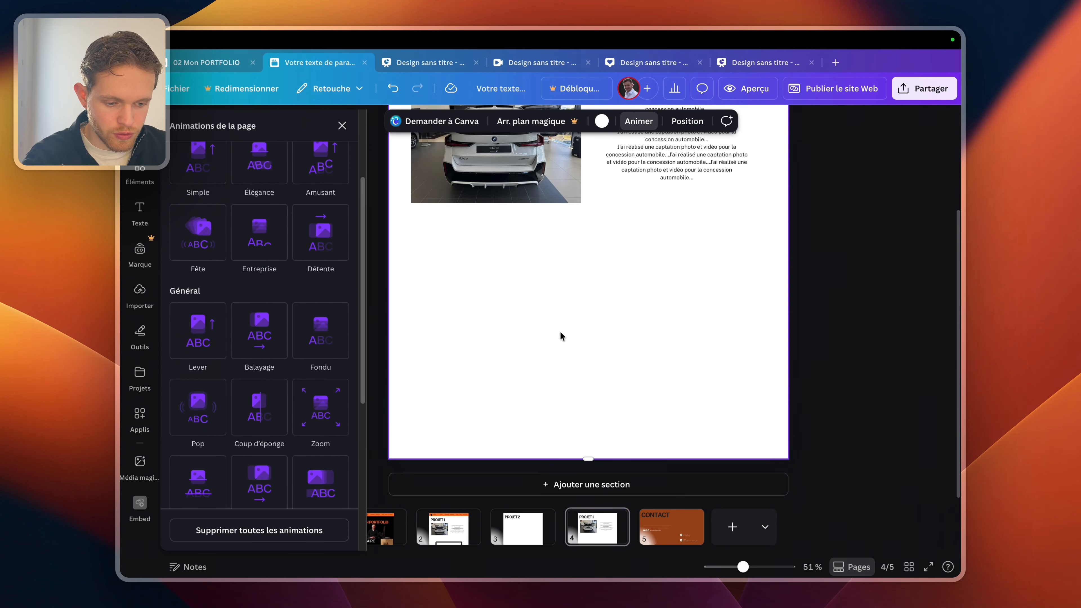
{"action": "key", "text": "super+v"}
{"action": "left_click_drag", "start_coordinate": [576, 184], "coordinate": [508, 383]}
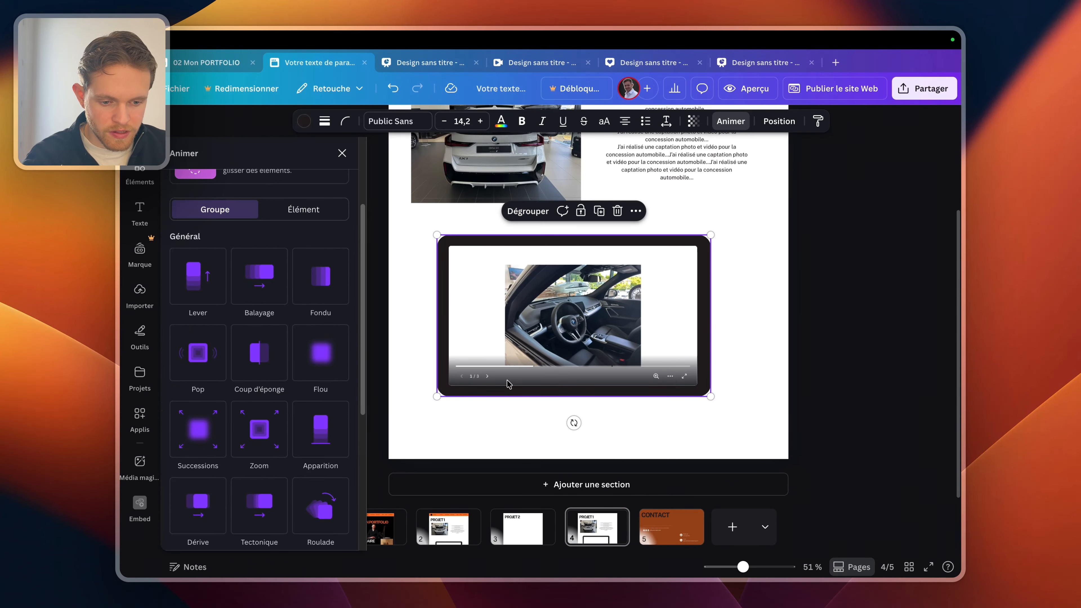
{"action": "left_click", "coordinate": [315, 357]}
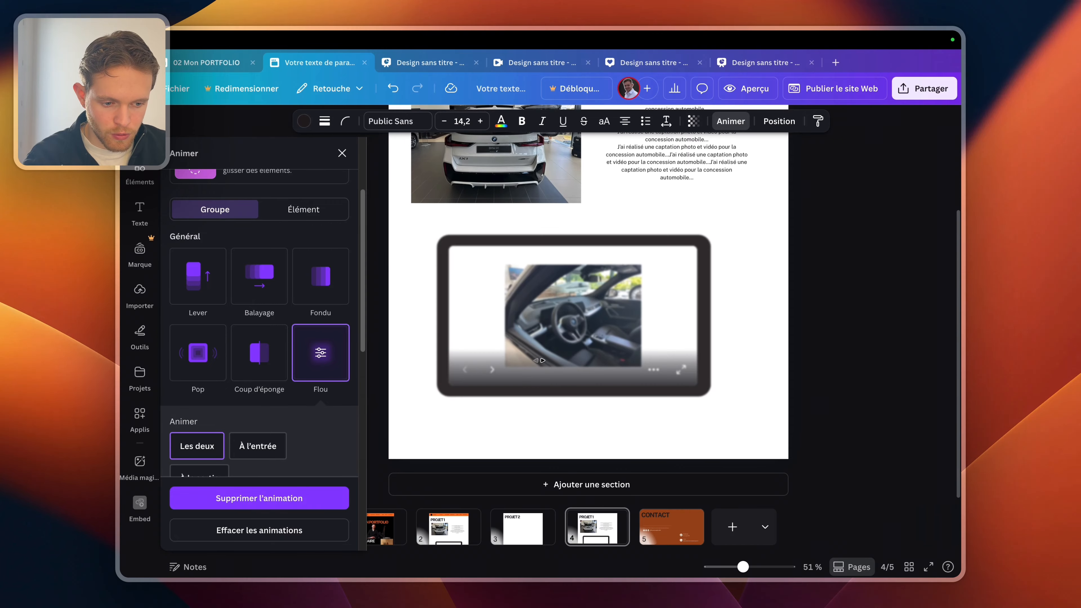
- Extend page 4 downward and move the tablet mockup lower to leave more space beneath the car photo
{"action": "left_click_drag", "start_coordinate": [553, 351], "coordinate": [556, 391]}
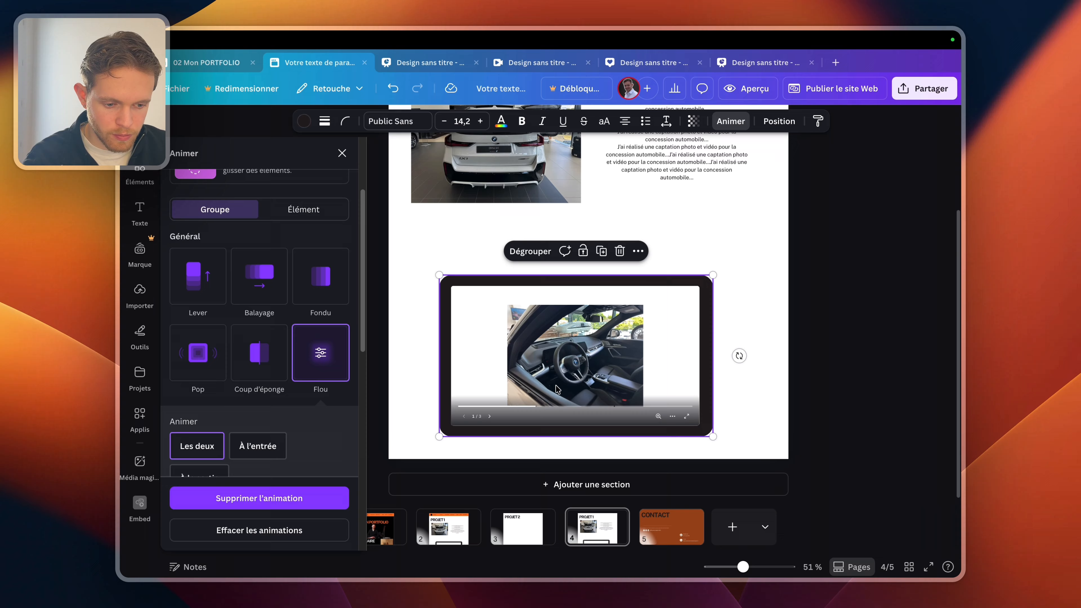
{"action": "left_click", "coordinate": [410, 400]}
{"action": "left_click_drag", "start_coordinate": [595, 462], "coordinate": [595, 554]}
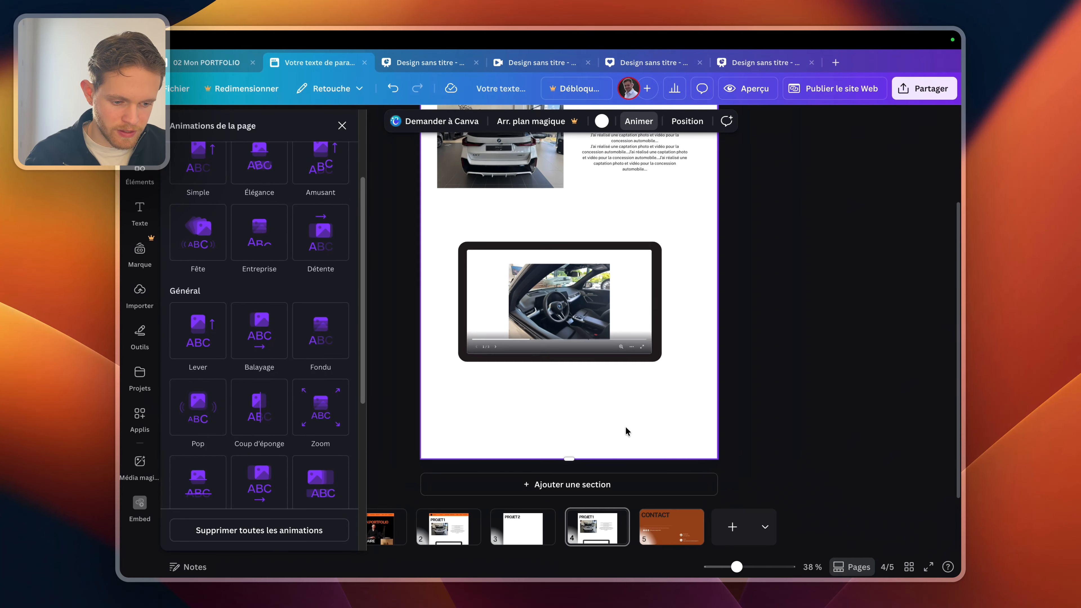
{"action": "left_click_drag", "start_coordinate": [570, 457], "coordinate": [543, 558]}
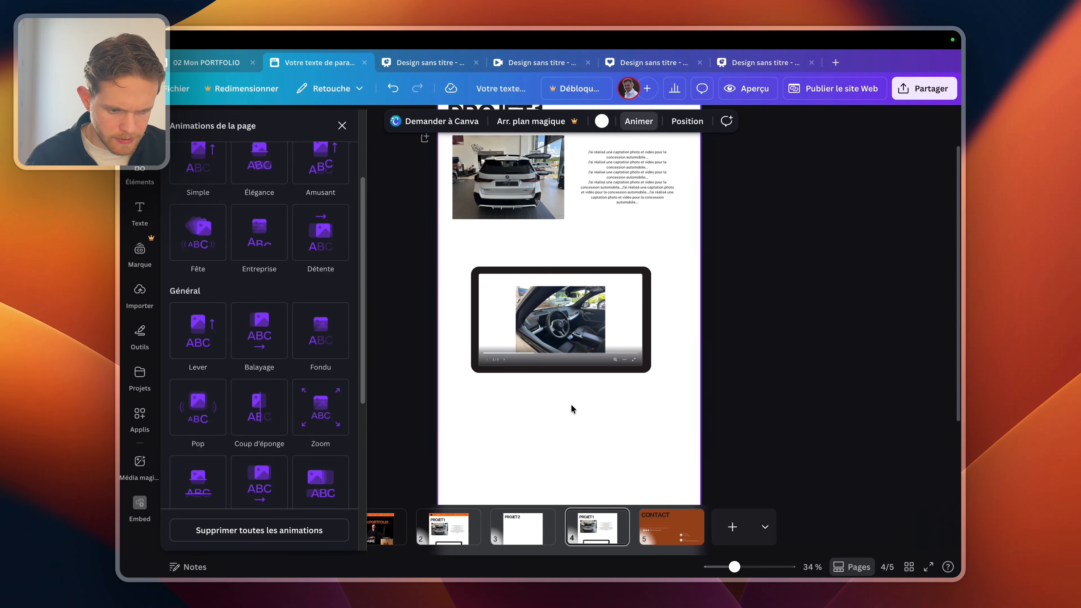
{"action": "left_click_drag", "start_coordinate": [596, 368], "coordinate": [599, 407]}
{"action": "scroll", "coordinate": [598, 410], "scroll_direction": "down", "scroll_amount": 3}
{"action": "left_click", "coordinate": [597, 419]}
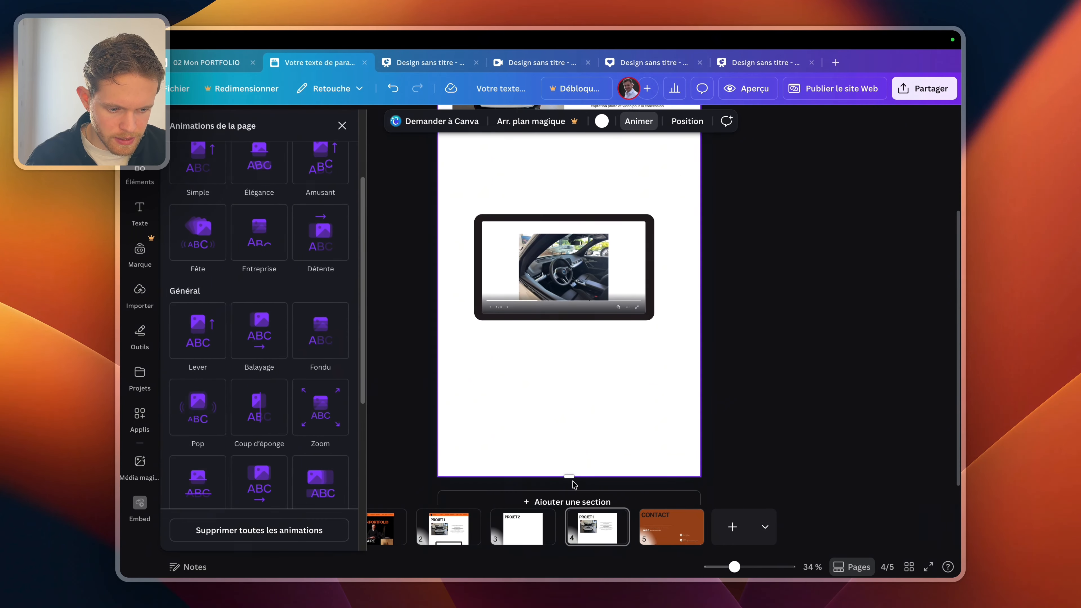
- Copy the phone mockup and its text from the PROJET 1 page to page 4, placing them below the tablet mockup
{"action": "left_click", "coordinate": [454, 523]}
{"action": "scroll", "coordinate": [545, 281], "scroll_direction": "down", "scroll_amount": 4}
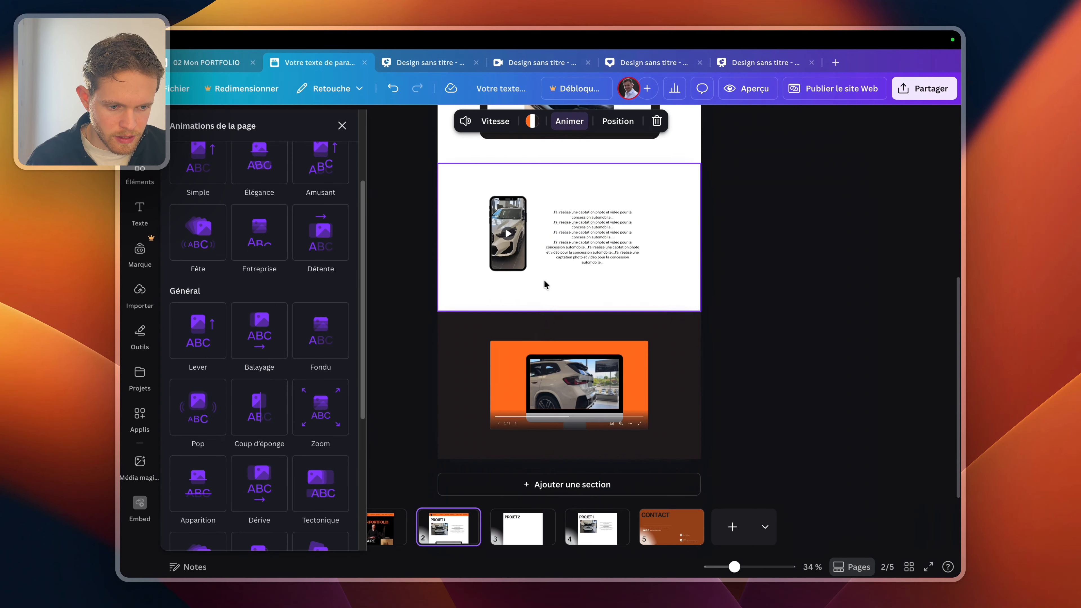
{"action": "scroll", "coordinate": [546, 284], "scroll_direction": "up", "scroll_amount": 10}
{"action": "scroll", "coordinate": [545, 284], "scroll_direction": "down", "scroll_amount": 10}
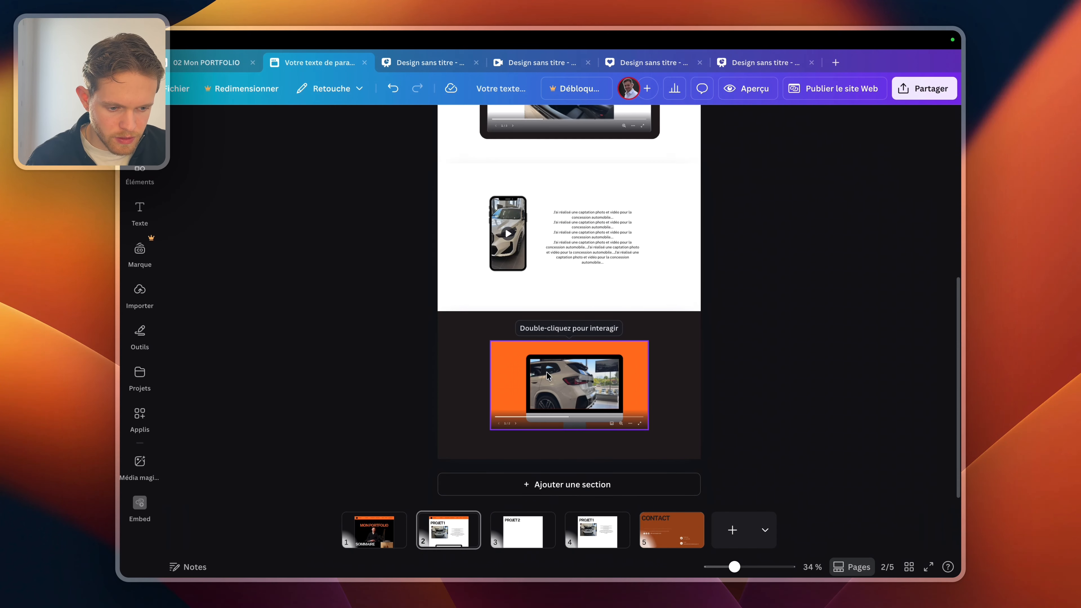
{"action": "left_click_drag", "start_coordinate": [470, 184], "coordinate": [625, 318]}
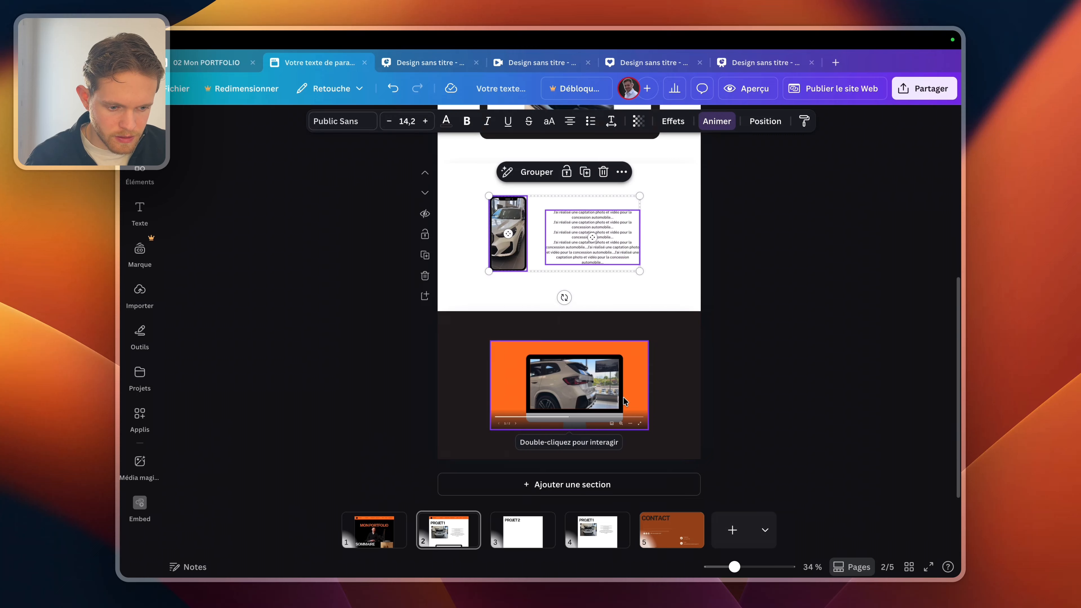
{"action": "left_click", "coordinate": [606, 531]}
{"action": "left_click", "coordinate": [616, 319]}
{"action": "key", "text": "super+v"}
{"action": "left_click_drag", "start_coordinate": [610, 295], "coordinate": [601, 375]}
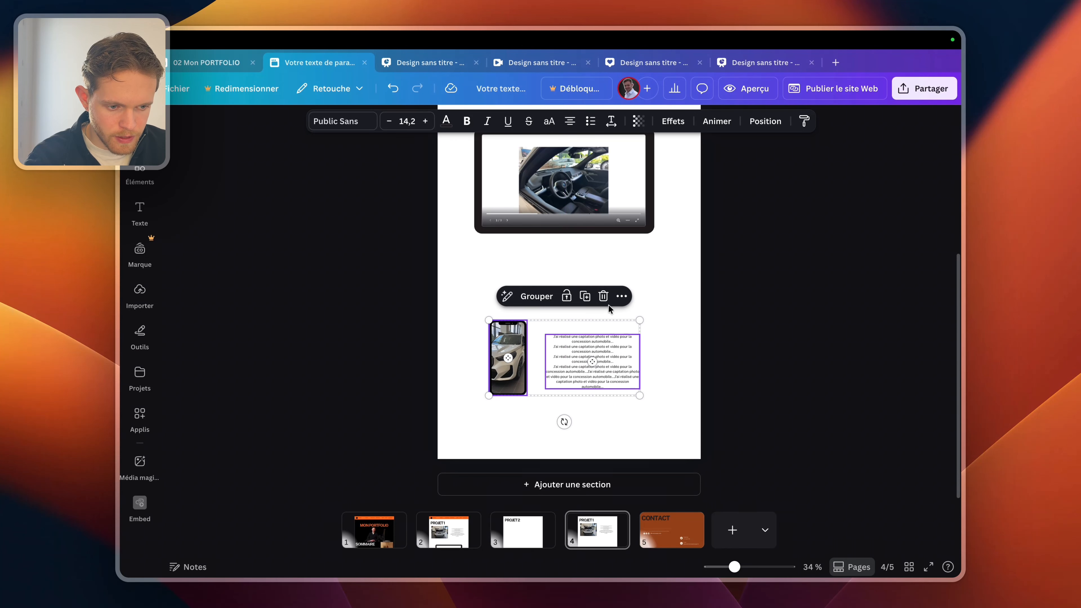
- Give the copied phone mockup and text on page 4 the Déplacement animation
{"action": "left_click", "coordinate": [717, 121]}
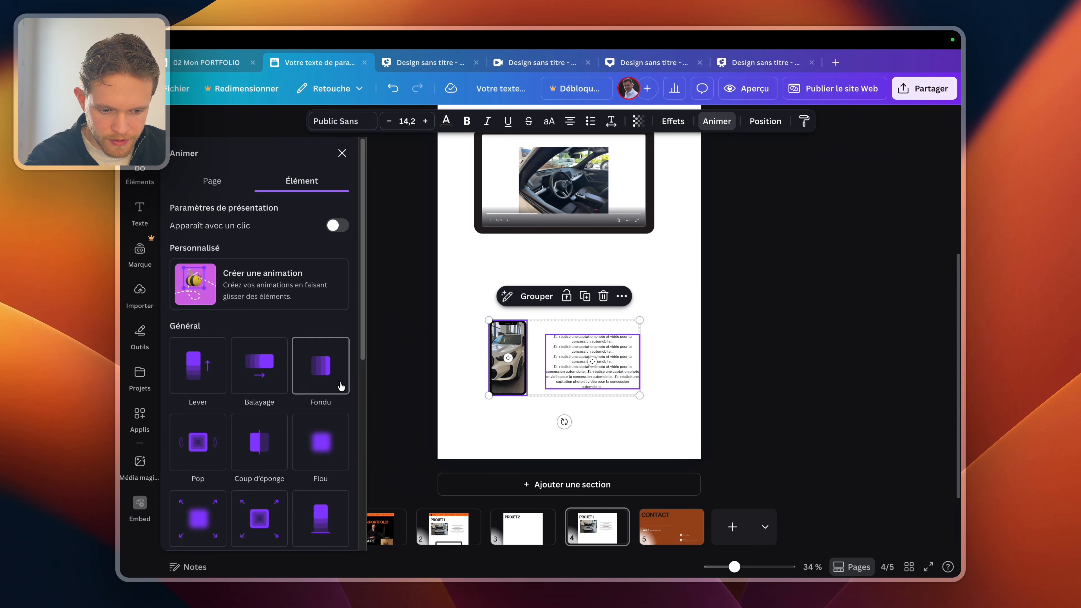
{"action": "scroll", "coordinate": [340, 386], "scroll_direction": "down", "scroll_amount": 10}
{"action": "left_click", "coordinate": [260, 321]}
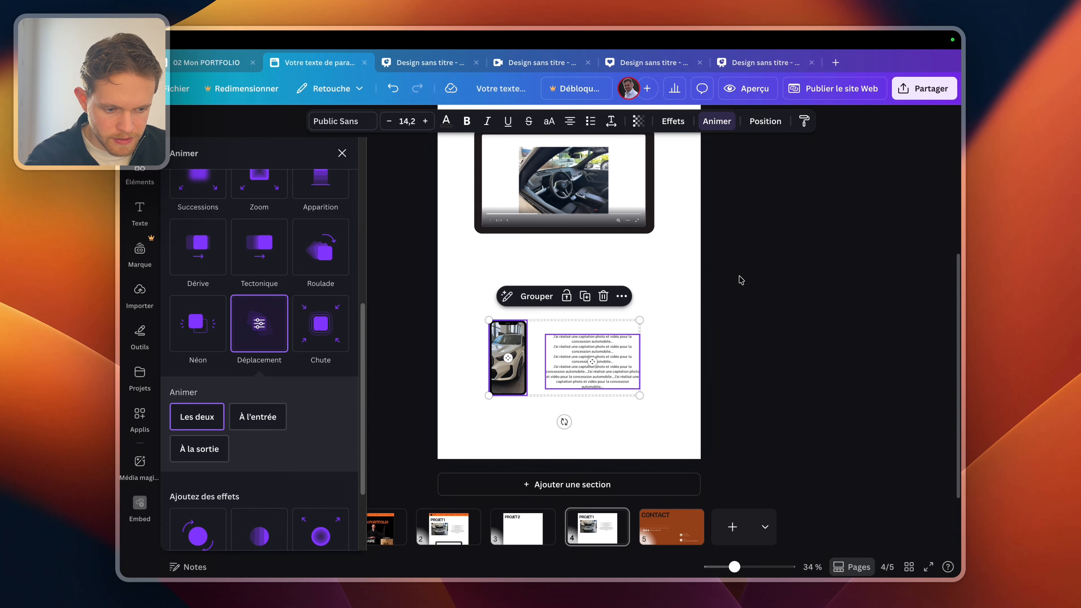
- Extend page 4 further down to make room for another section beneath the phone mockup
{"action": "left_click", "coordinate": [619, 402]}
{"action": "left_click_drag", "start_coordinate": [567, 459], "coordinate": [568, 500]}
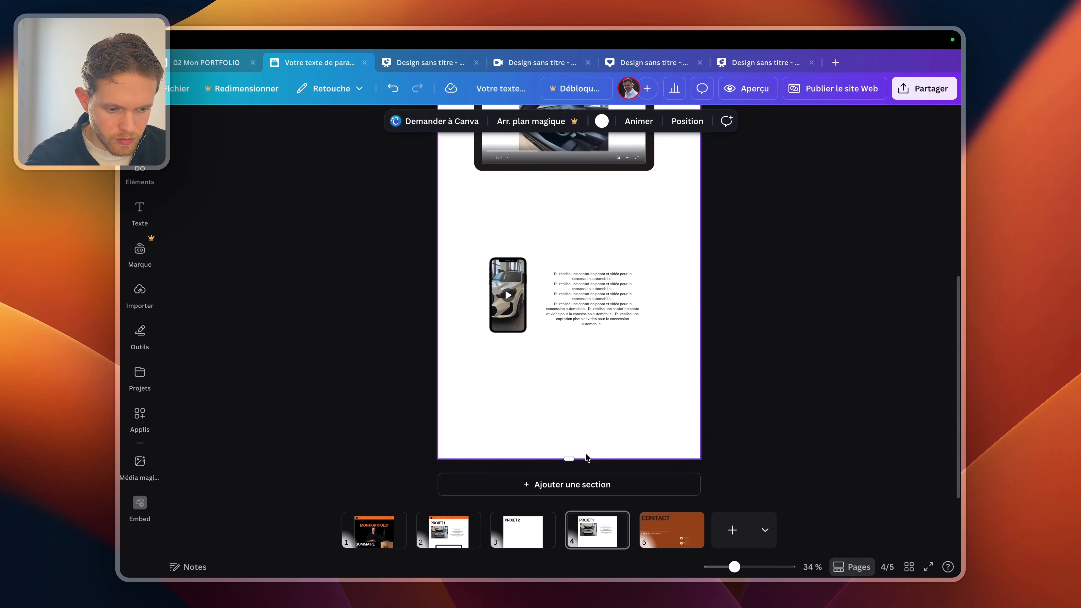
{"action": "left_click_drag", "start_coordinate": [570, 460], "coordinate": [570, 573]}
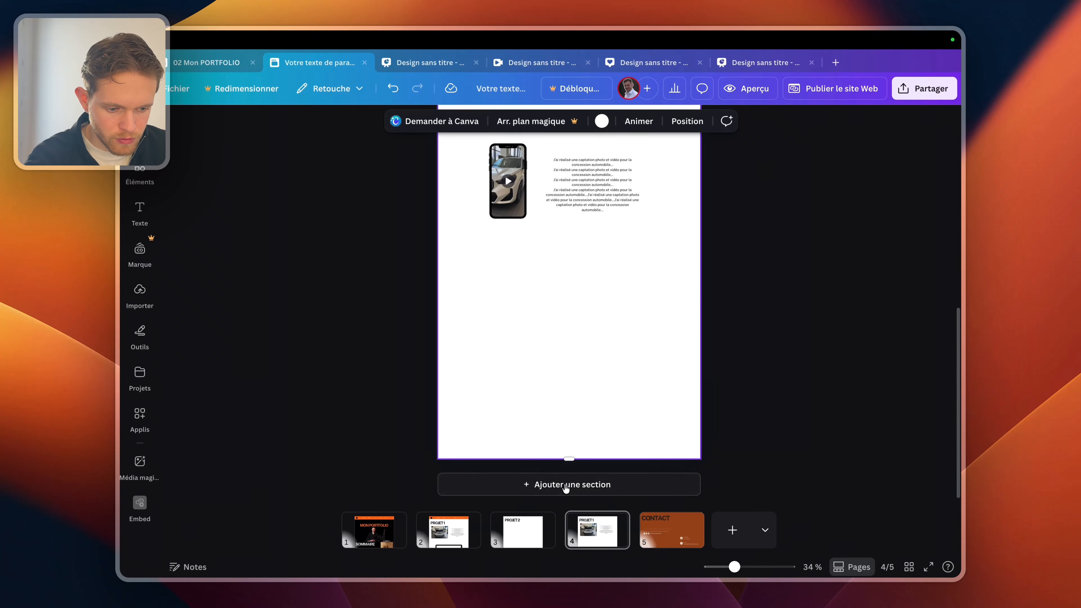
{"action": "left_click_drag", "start_coordinate": [567, 485], "coordinate": [567, 537]}
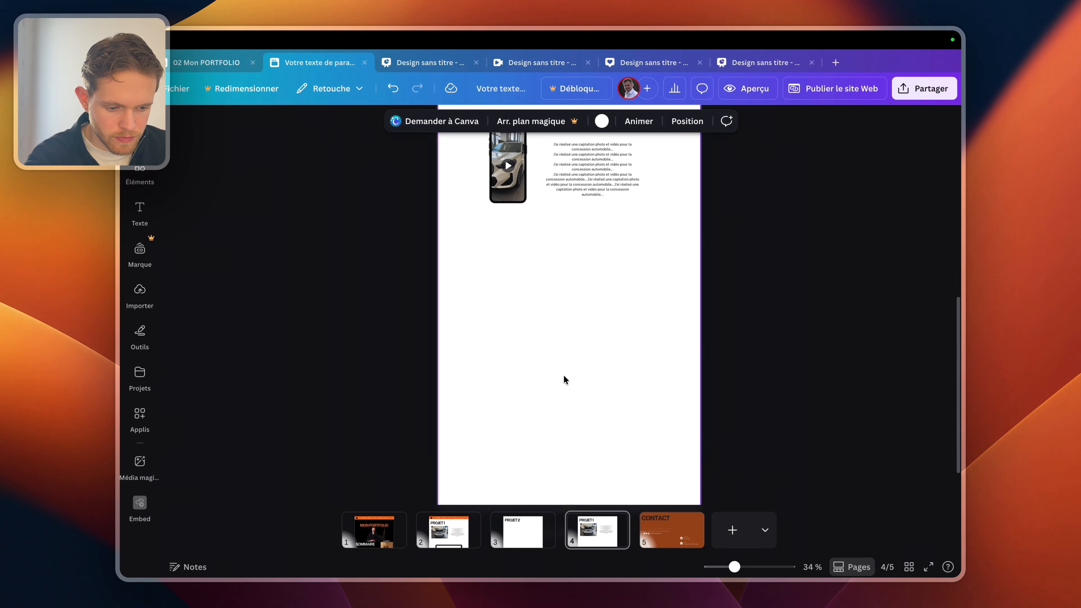
- Copy the orange car presentation embed from the PROJET 1 page to page 4, and place it below the phone mockup
{"action": "left_click", "coordinate": [455, 539]}
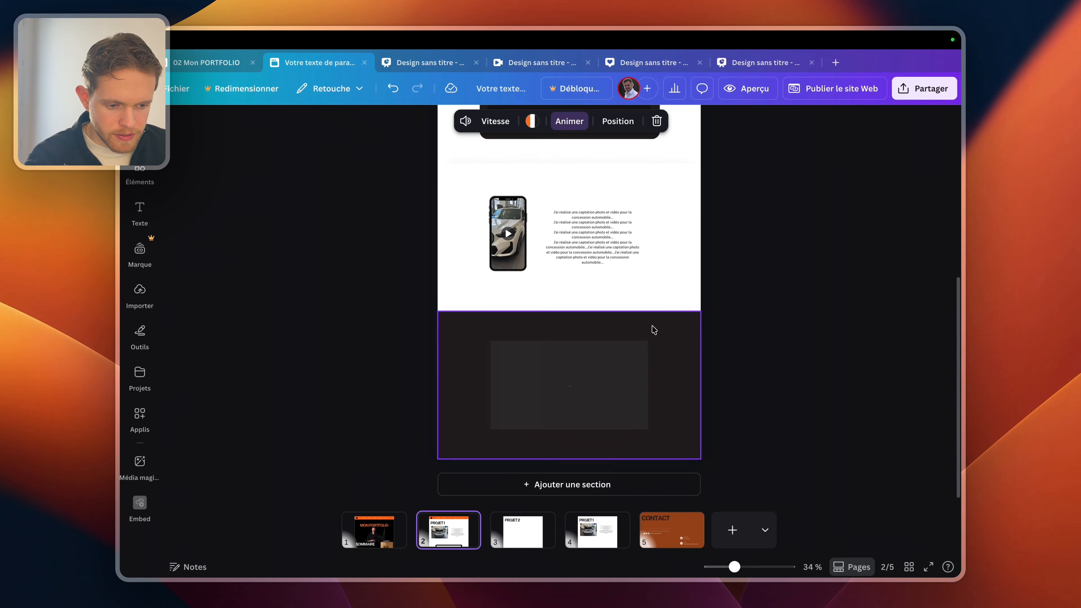
{"action": "left_click", "coordinate": [627, 359]}
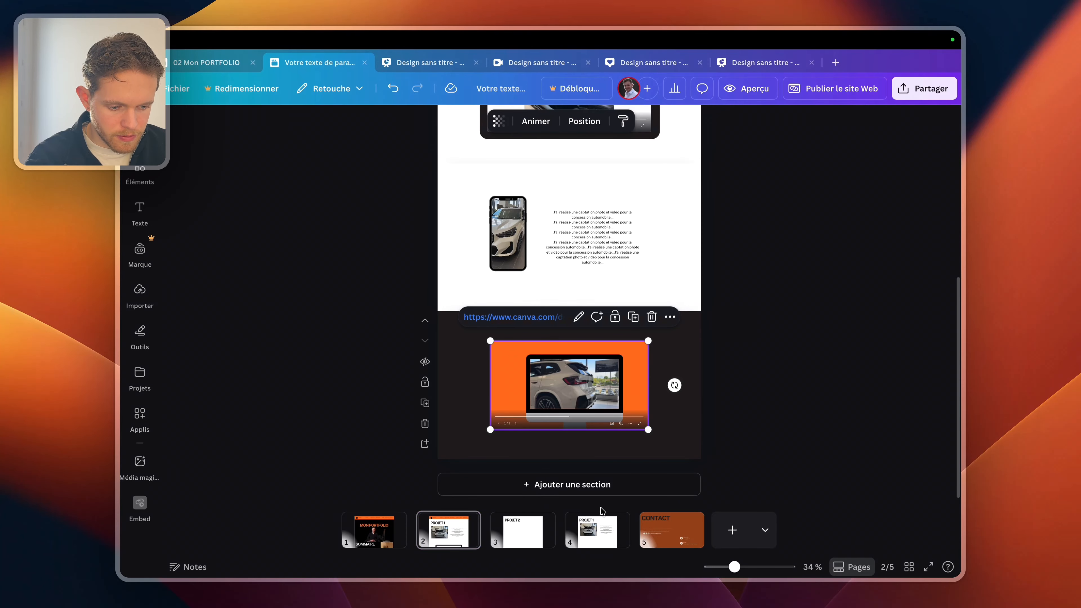
{"action": "left_click", "coordinate": [601, 525]}
{"action": "left_click", "coordinate": [596, 385]}
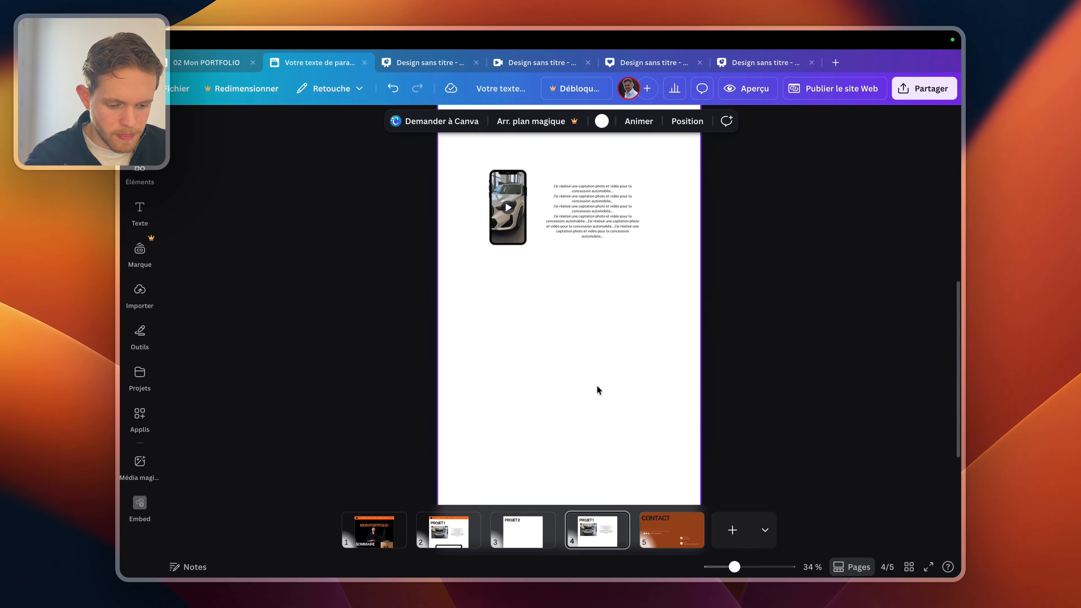
{"action": "left_click_drag", "start_coordinate": [596, 341], "coordinate": [591, 404]}
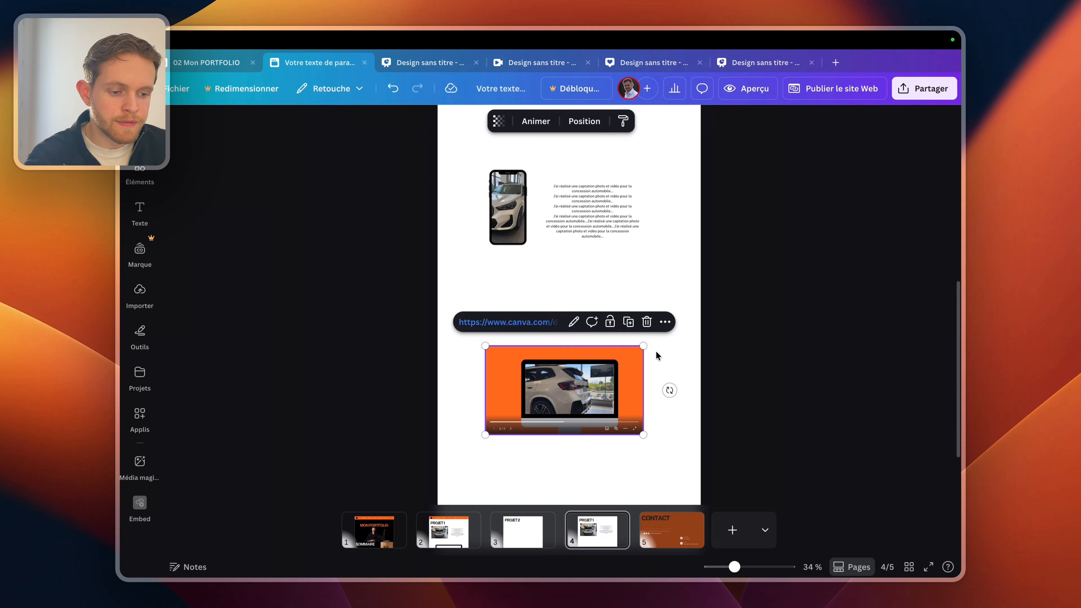
{"action": "left_click", "coordinate": [762, 305]}
- Shorten page 4 so that it ends just below the orange presentation embed
{"action": "scroll", "coordinate": [764, 310], "scroll_direction": "down", "scroll_amount": 3}
{"action": "left_click", "coordinate": [673, 271]}
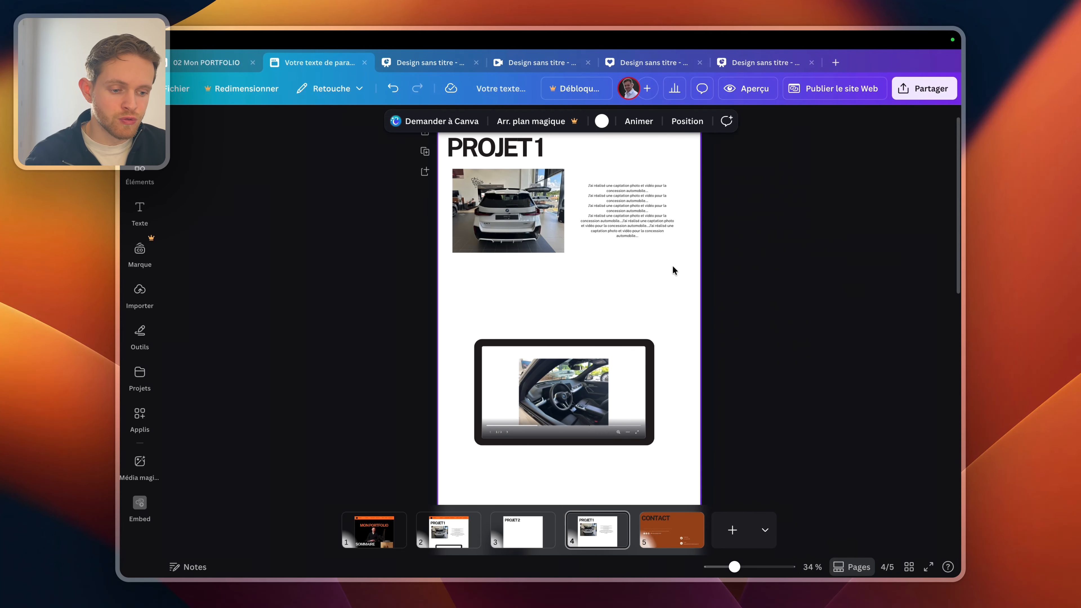
{"action": "scroll", "coordinate": [675, 271], "scroll_direction": "down", "scroll_amount": 3}
{"action": "left_click_drag", "start_coordinate": [569, 421], "coordinate": [571, 491]}
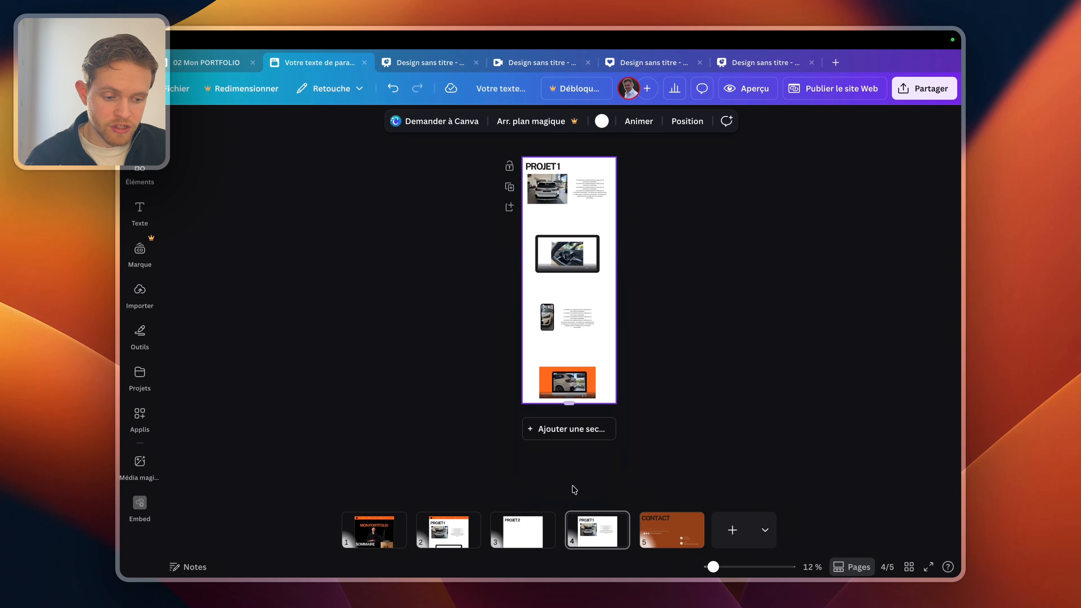
- Check the animations of page 4's tablet mockup and phone text, and apply the Zoom animation to the orange embed
{"action": "left_click", "coordinate": [584, 255]}
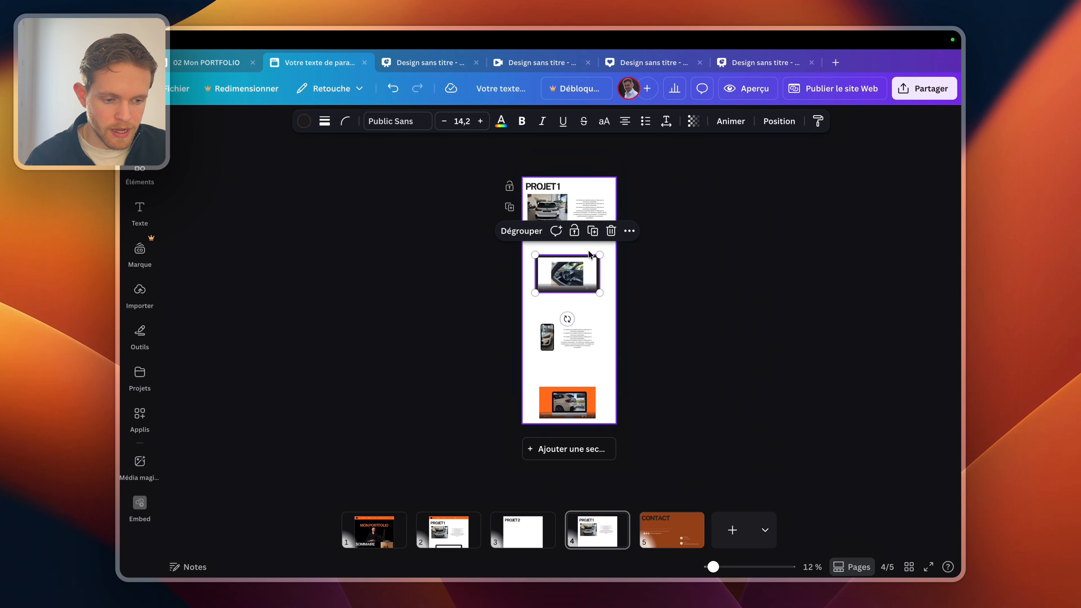
{"action": "left_click", "coordinate": [724, 122]}
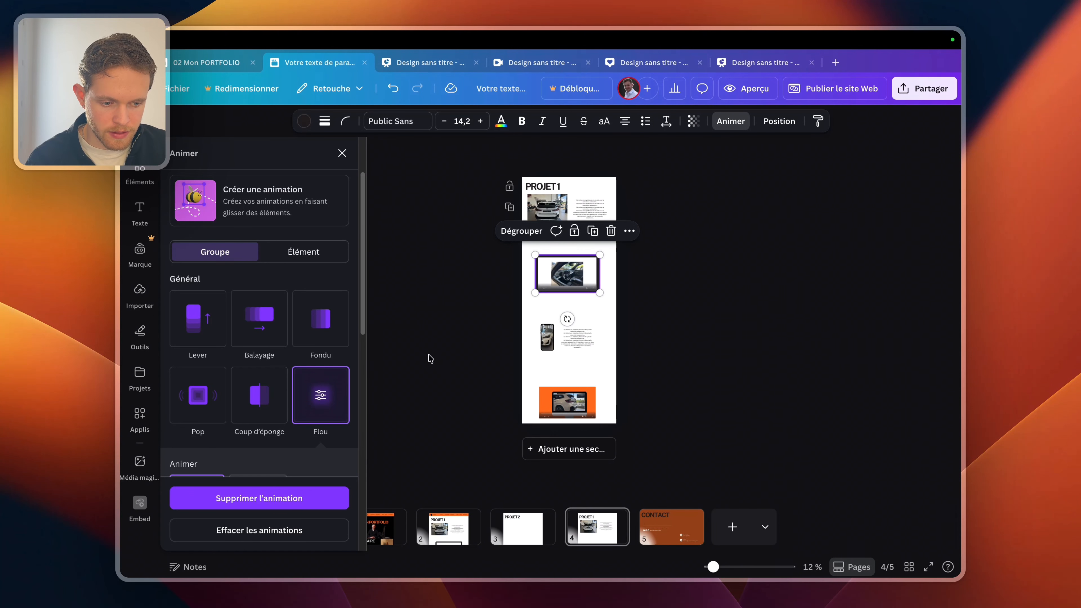
{"action": "left_click", "coordinate": [578, 338]}
{"action": "scroll", "coordinate": [324, 341], "scroll_direction": "down", "scroll_amount": 5}
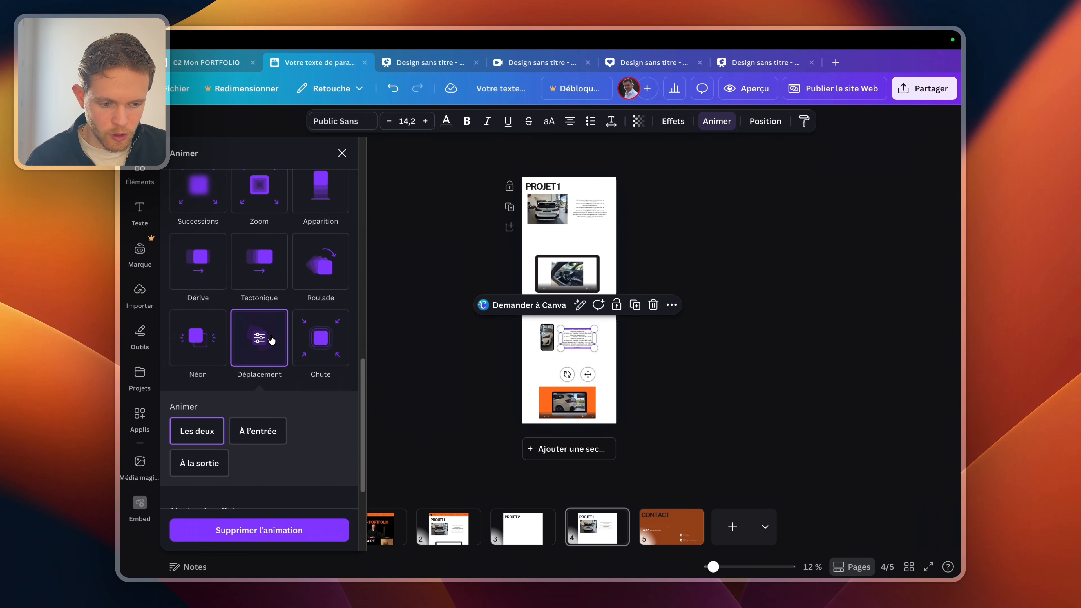
{"action": "left_click", "coordinate": [566, 414]}
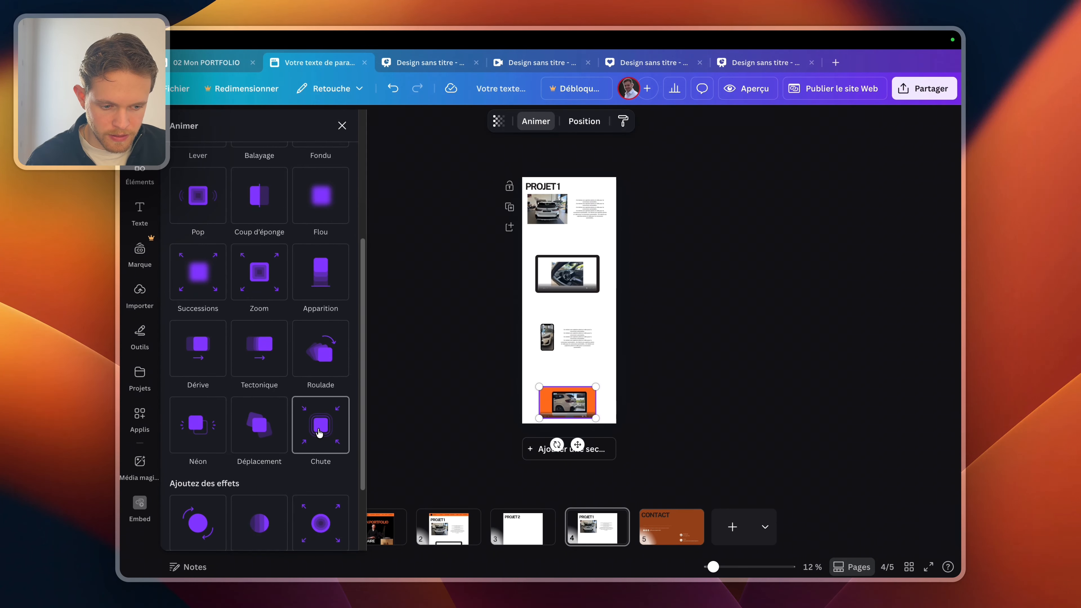
{"action": "scroll", "coordinate": [287, 438], "scroll_direction": "down", "scroll_amount": 1}
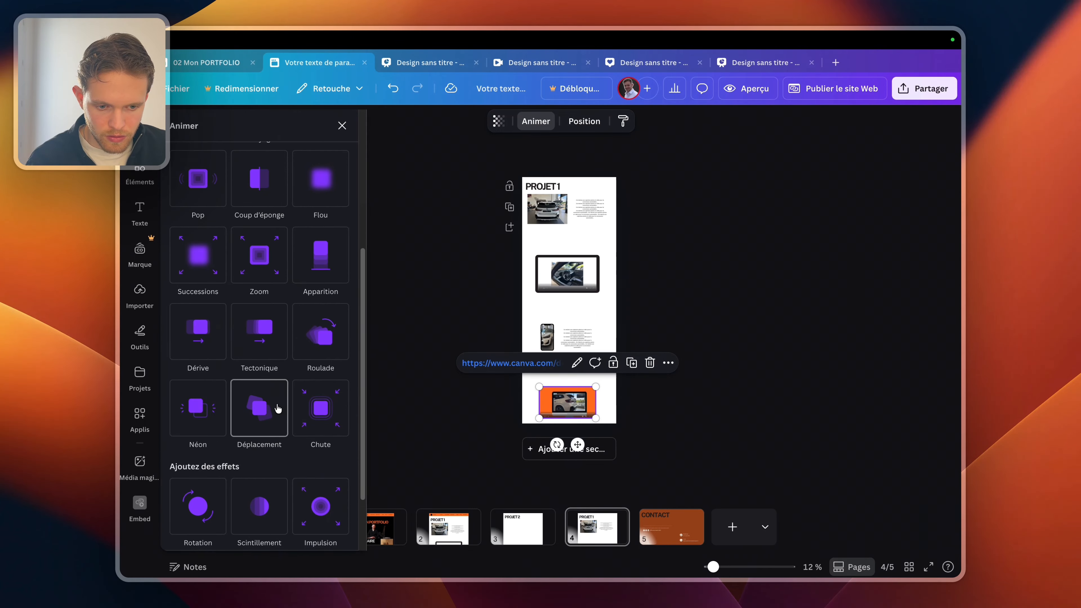
{"action": "left_click", "coordinate": [280, 277]}
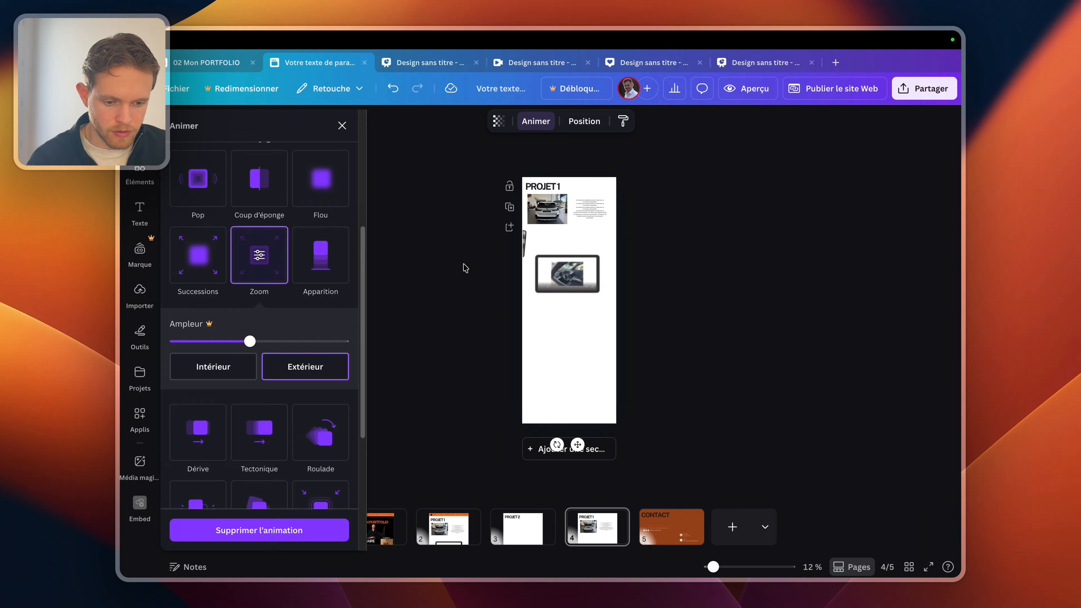
{"action": "key", "text": "Escape"}
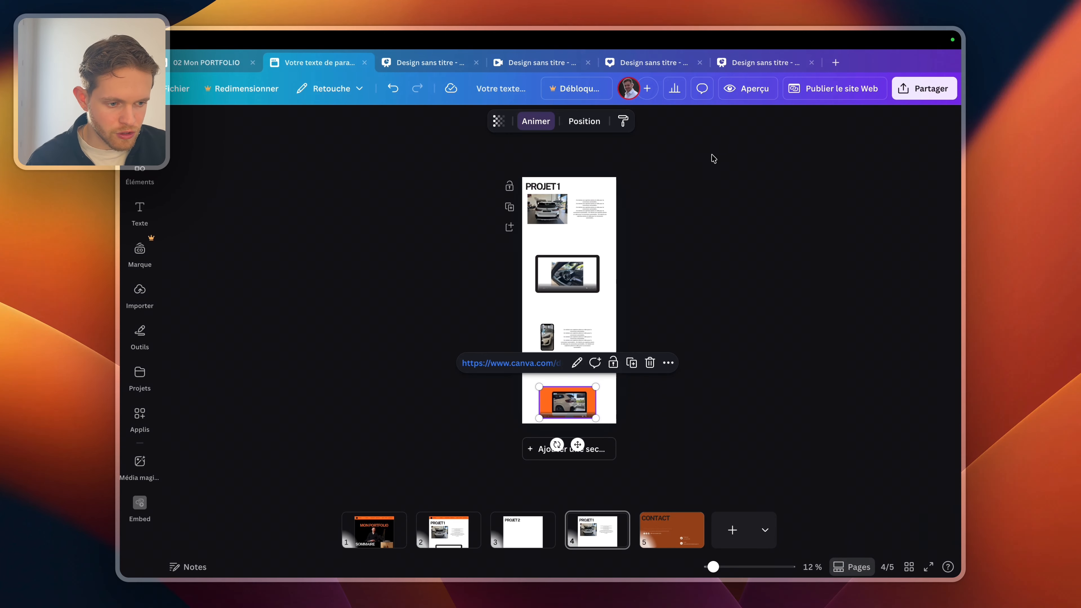
- Preview the site's header menu, return to editing page 1, and add a page link to the PROJET 2 menu item
{"action": "left_click", "coordinate": [745, 89]}
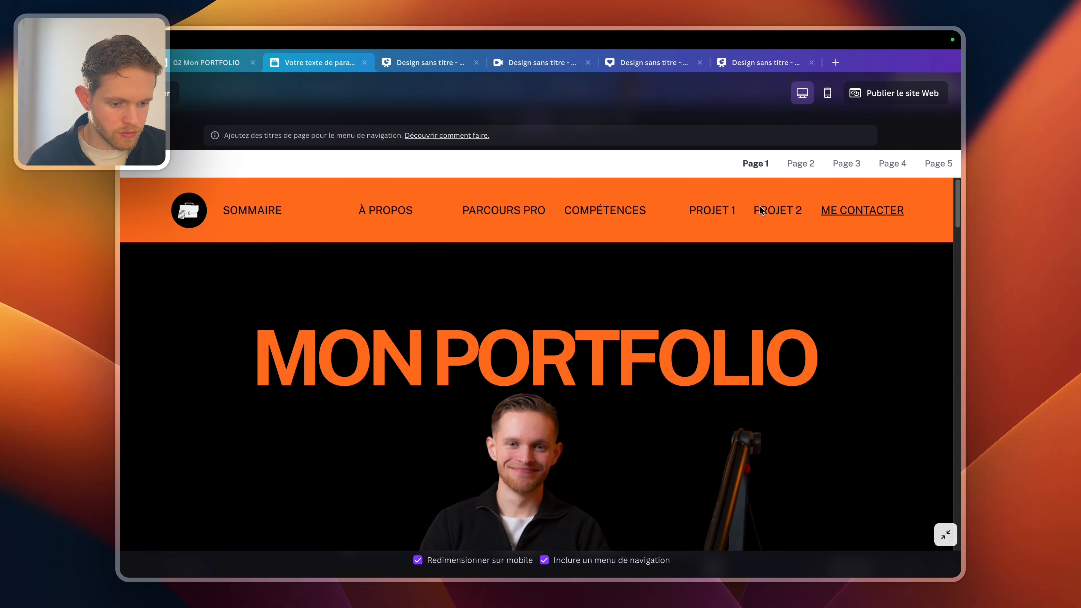
{"action": "key", "text": "Escape"}
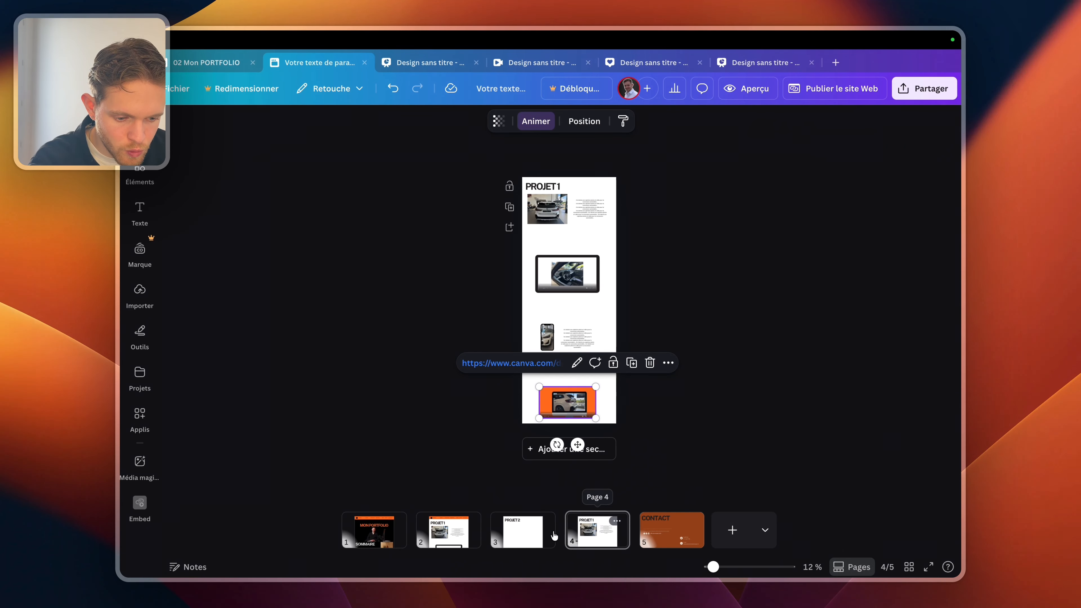
{"action": "left_click", "coordinate": [382, 534]}
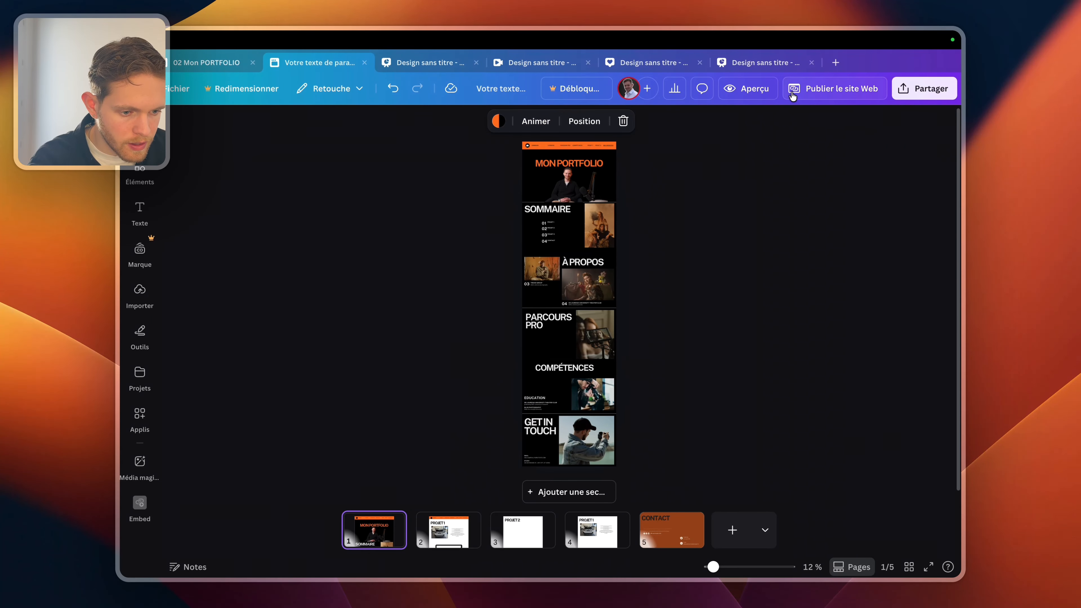
{"action": "left_click", "coordinate": [578, 195]}
{"action": "scroll", "coordinate": [578, 193], "scroll_direction": "up", "scroll_amount": 5}
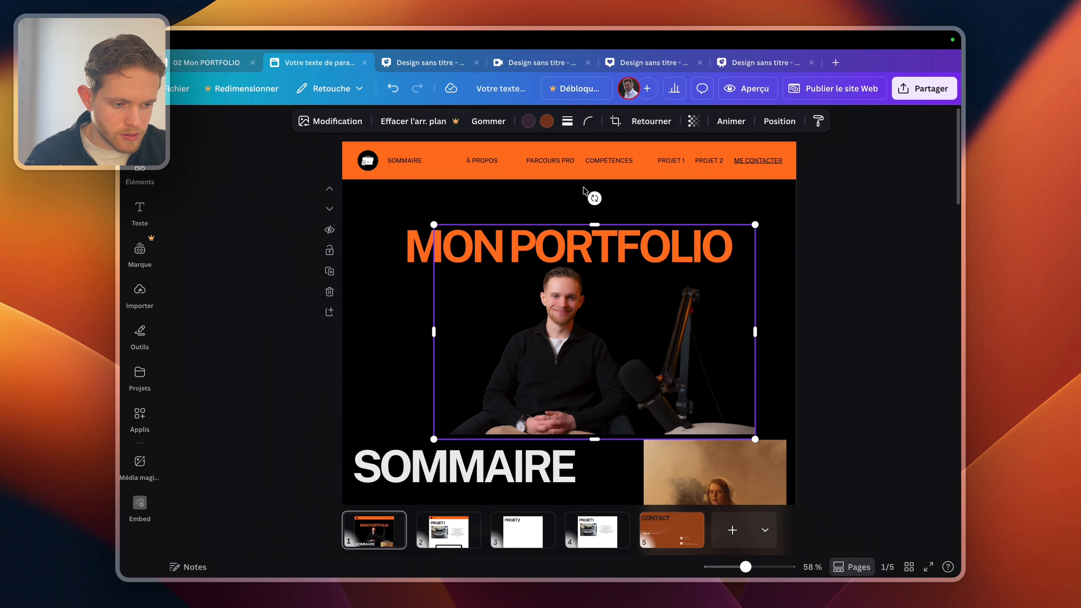
{"action": "scroll", "coordinate": [584, 190], "scroll_direction": "up", "scroll_amount": 4}
{"action": "left_click", "coordinate": [786, 171]}
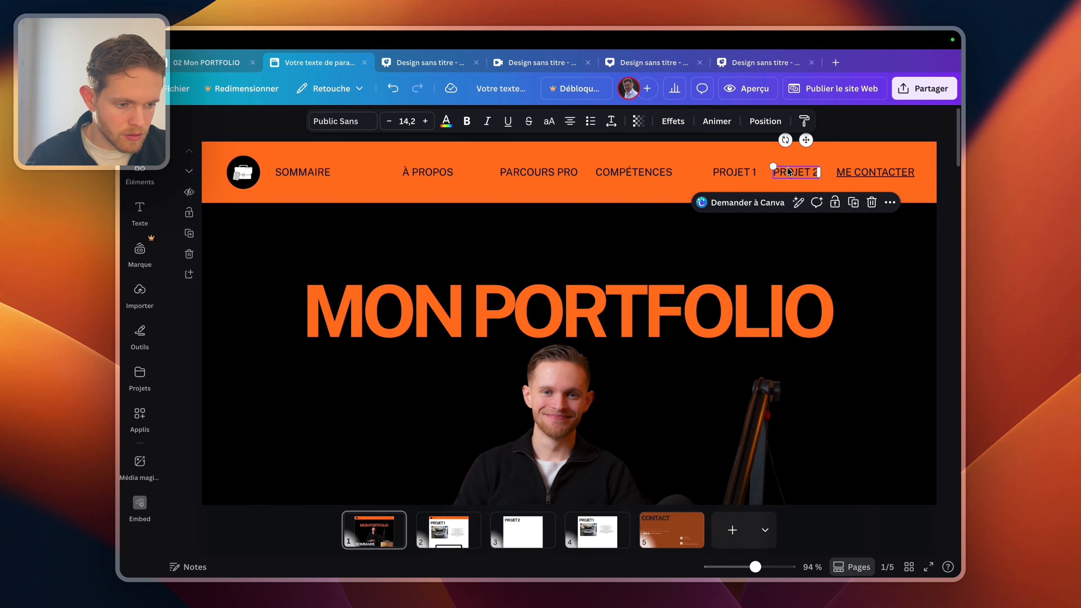
{"action": "right_click", "coordinate": [788, 172]}
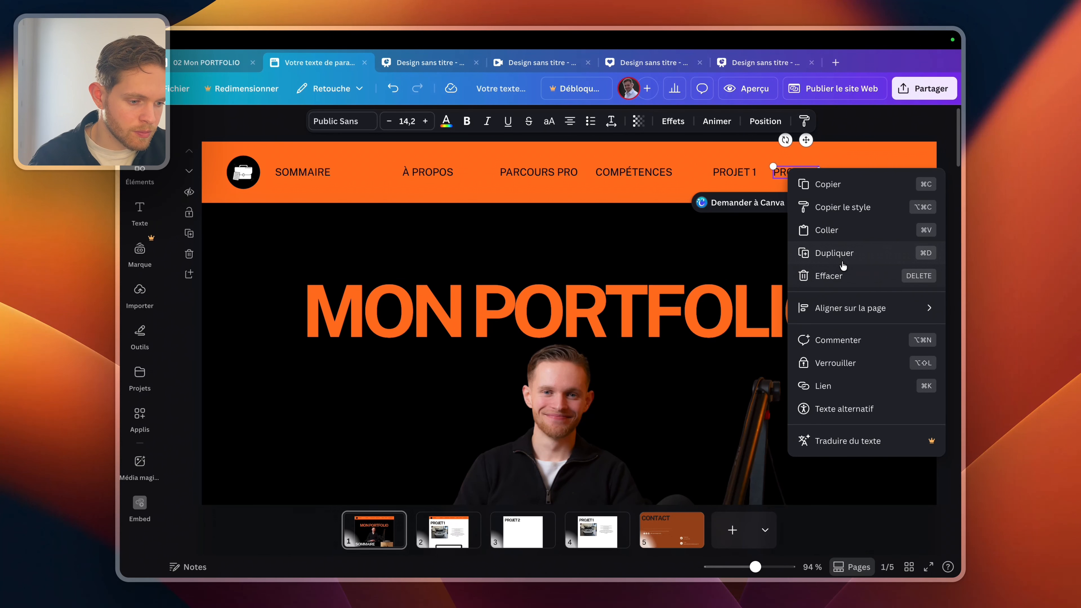
{"action": "left_click", "coordinate": [850, 390]}
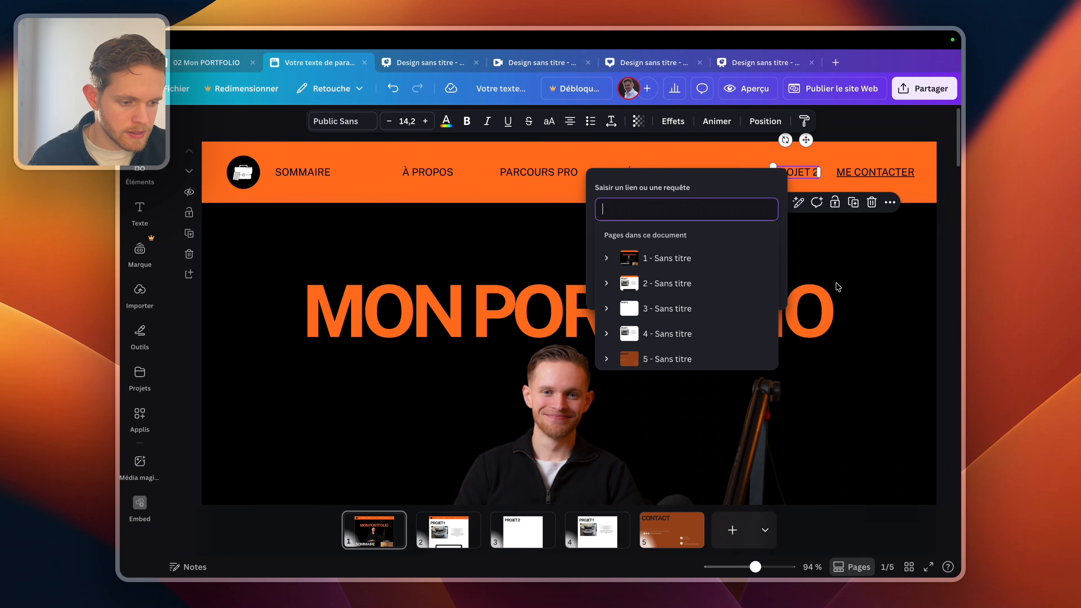
{"action": "left_click", "coordinate": [667, 284]}
- Raise PROJET 1 and PROJET 2 in page 1's header menu, then duplicate PROJET 2 below them and rename the copy PROJET 3
{"action": "left_click_drag", "start_coordinate": [792, 177], "coordinate": [709, 167]}
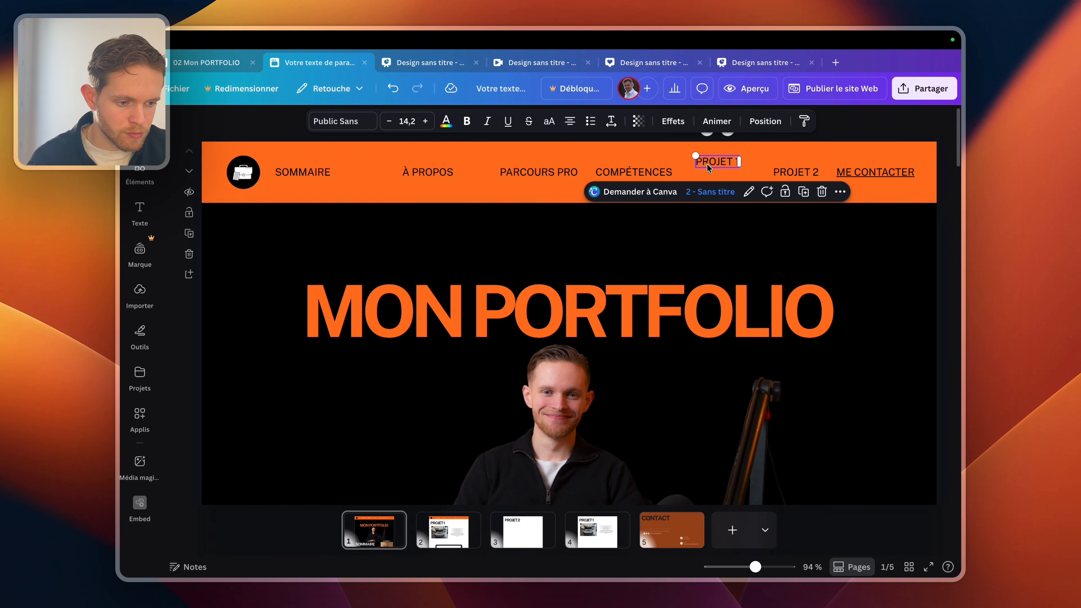
{"action": "left_click_drag", "start_coordinate": [778, 170], "coordinate": [739, 178]}
{"action": "key", "text": "super+d"}
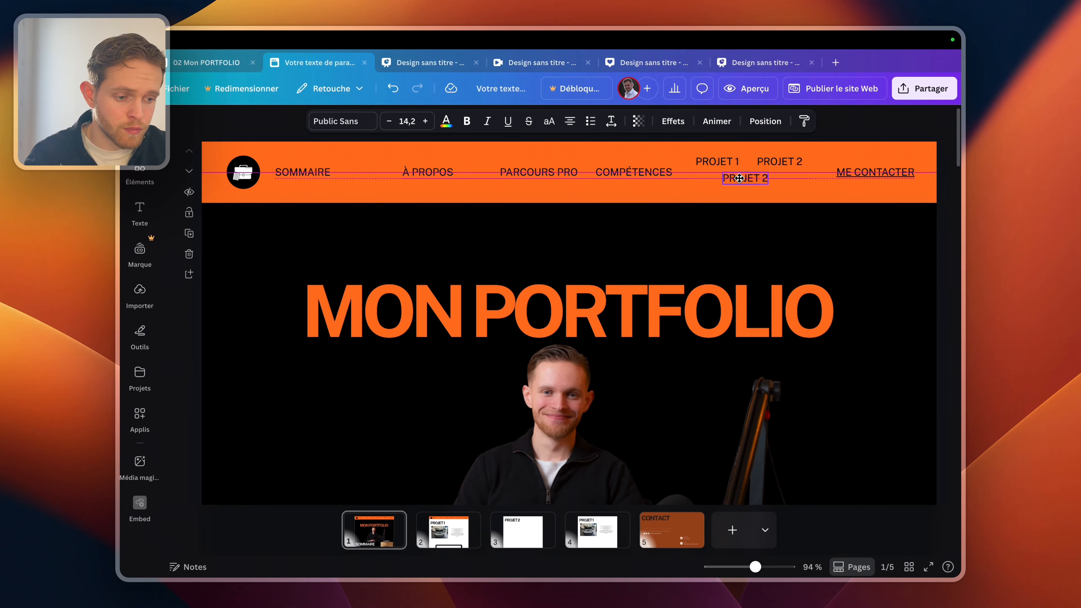
{"action": "double_click", "coordinate": [740, 178]}
{"action": "left_click", "coordinate": [757, 178]}
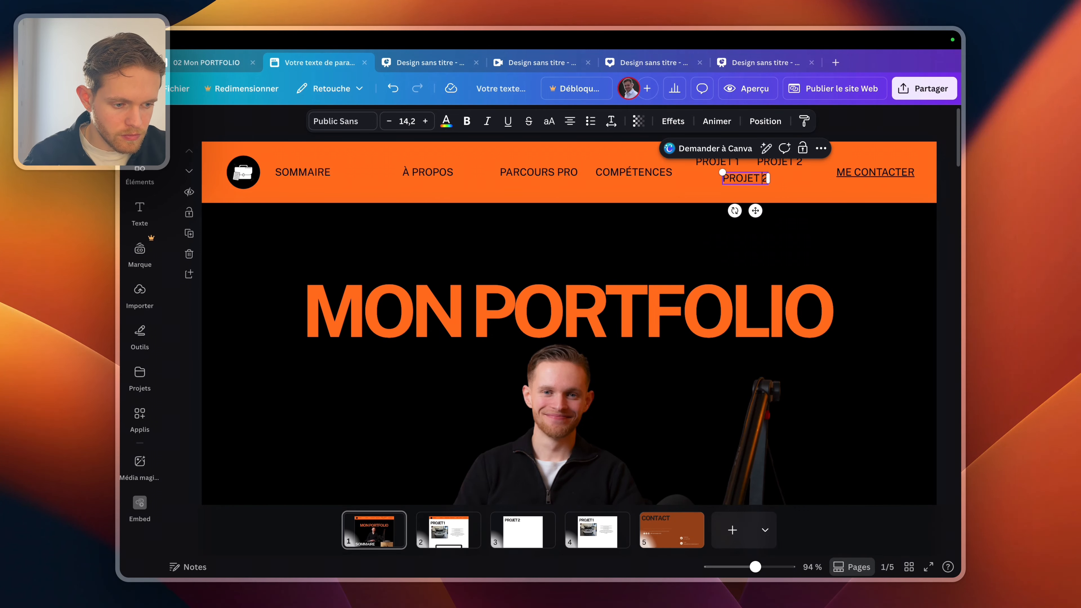
- Rearrange page 1's header menu into one row, with COMPÉTENCES before PARCOURS PRO and PROJET 1, 2 and 3 before ME CONTACTER
{"action": "left_click", "coordinate": [698, 173]}
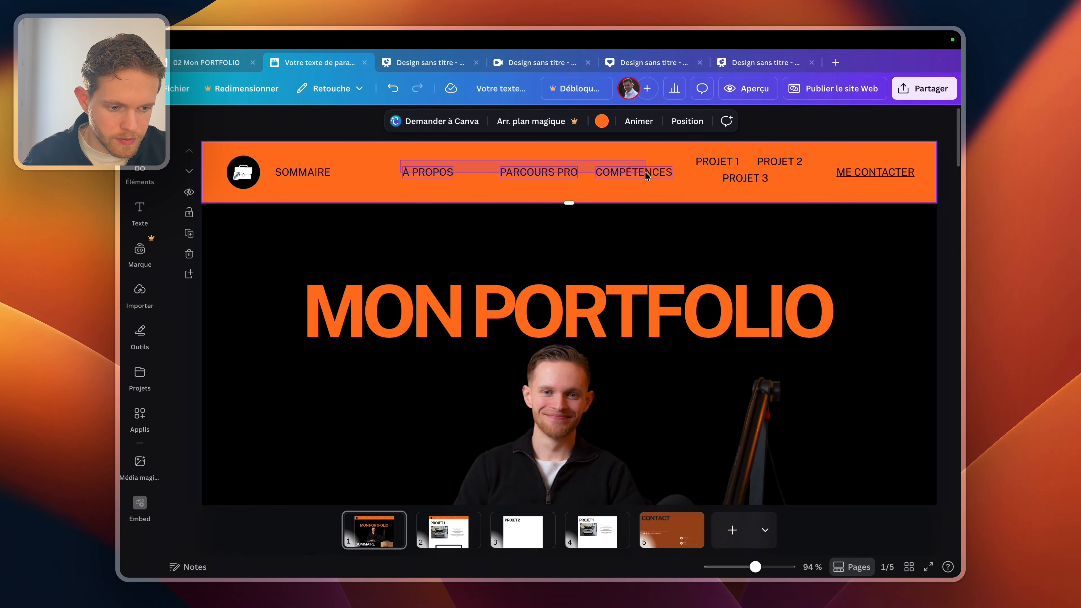
{"action": "left_click_drag", "start_coordinate": [646, 173], "coordinate": [561, 174]}
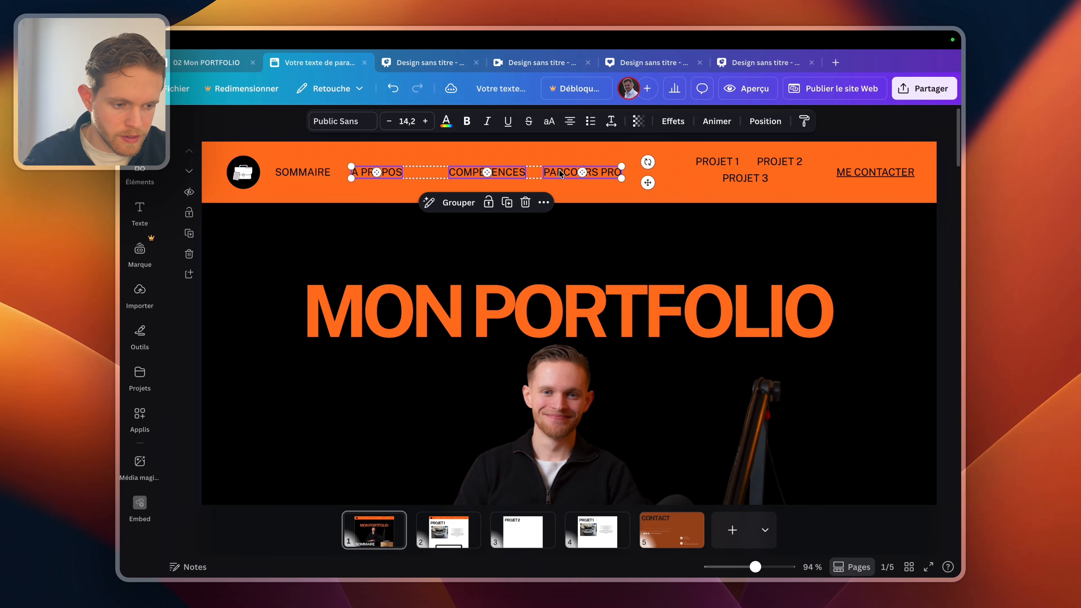
{"action": "left_click_drag", "start_coordinate": [728, 159], "coordinate": [673, 169]}
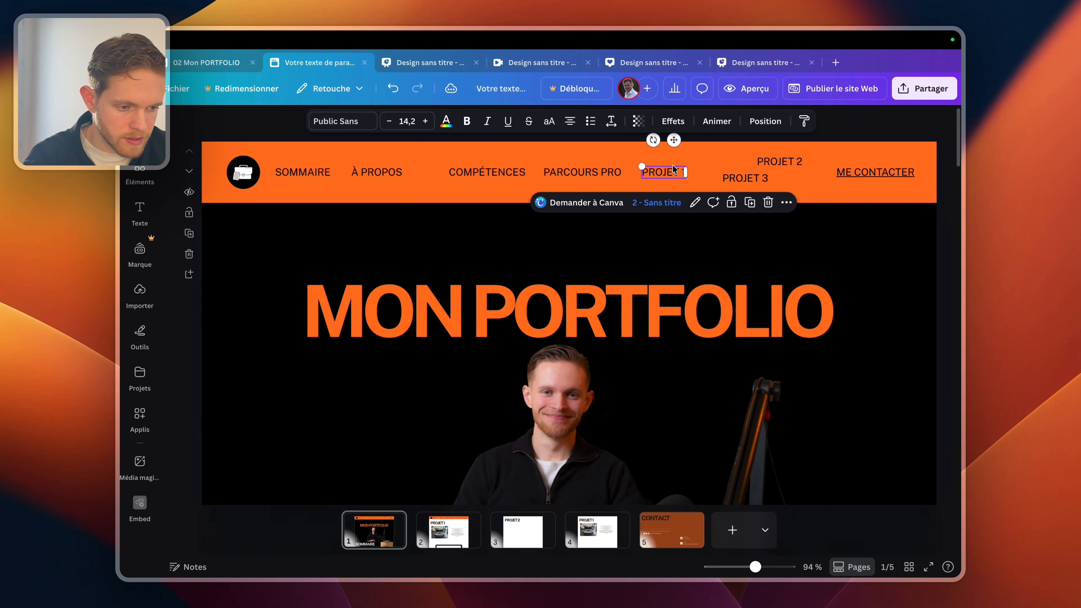
{"action": "left_click_drag", "start_coordinate": [745, 178], "coordinate": [721, 174]}
{"action": "left_click", "coordinate": [721, 176]}
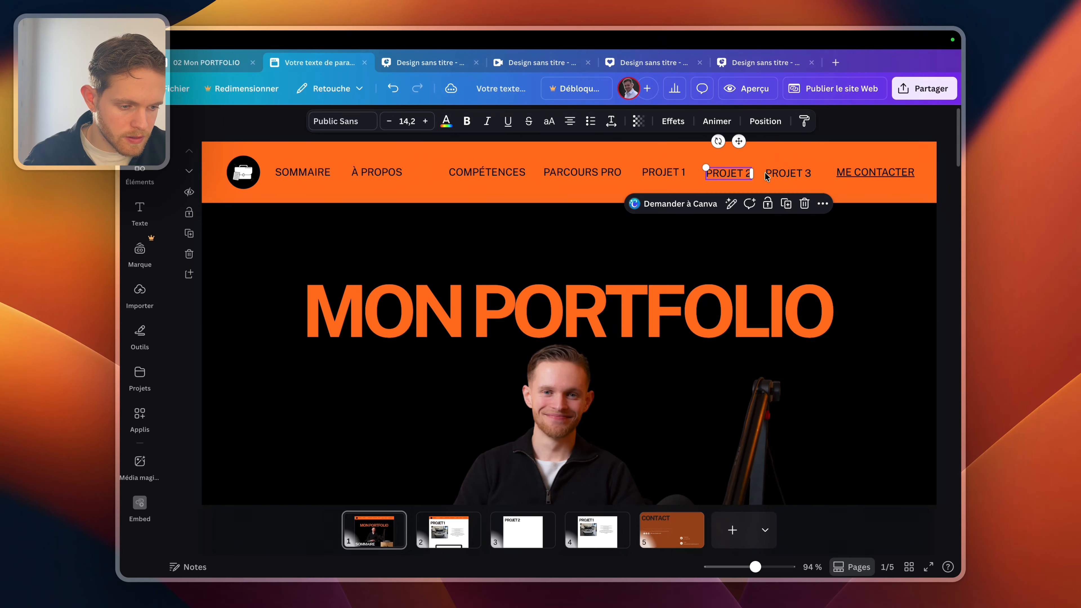
{"action": "left_click", "coordinate": [774, 175]}
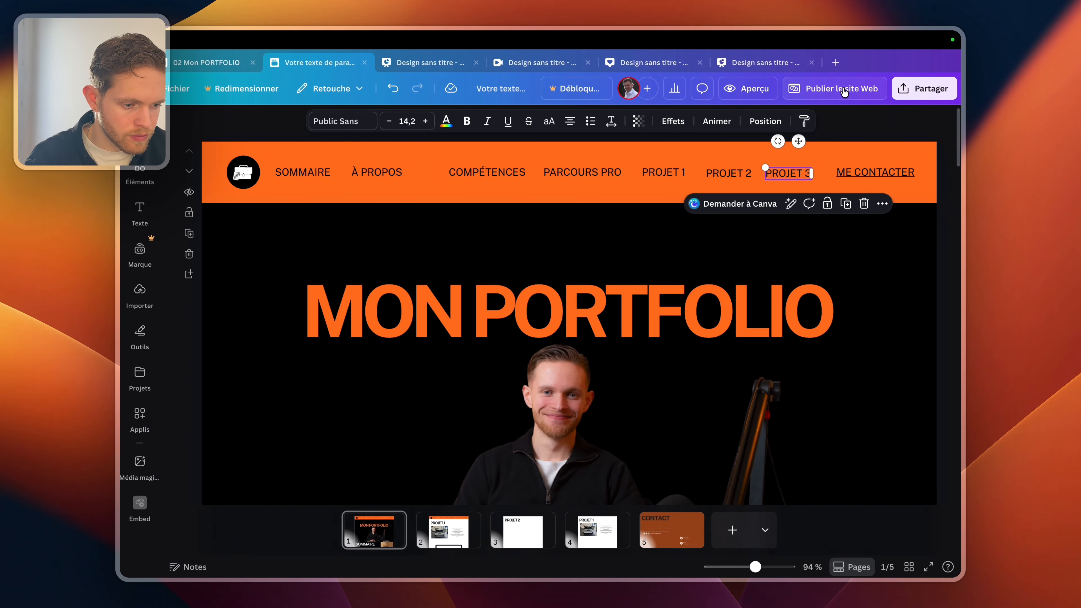
{"action": "left_click", "coordinate": [715, 171]}
- Link the PROJET 3 menu item in page 1's header to page 4 of the document
{"action": "left_click", "coordinate": [795, 174]}
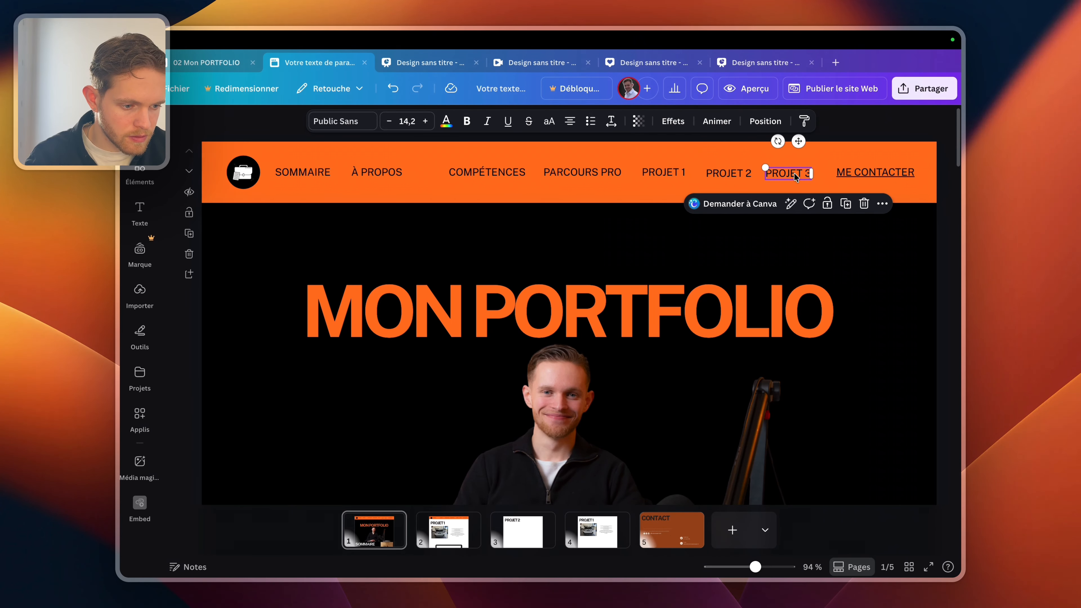
{"action": "left_click", "coordinate": [881, 204]}
{"action": "left_click", "coordinate": [866, 435]}
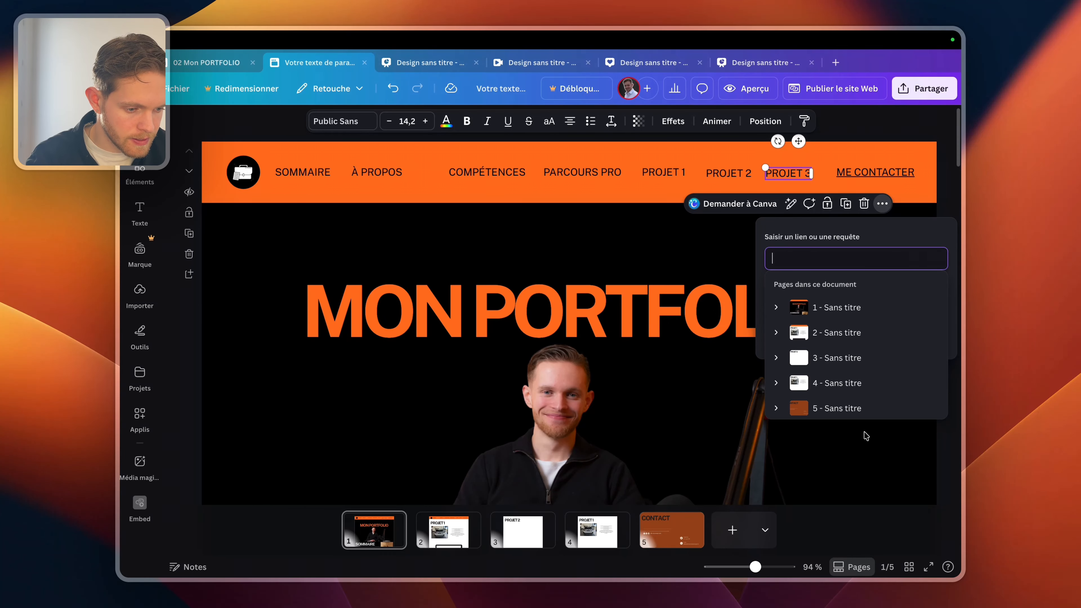
{"action": "scroll", "coordinate": [818, 388], "scroll_direction": "down", "scroll_amount": 5}
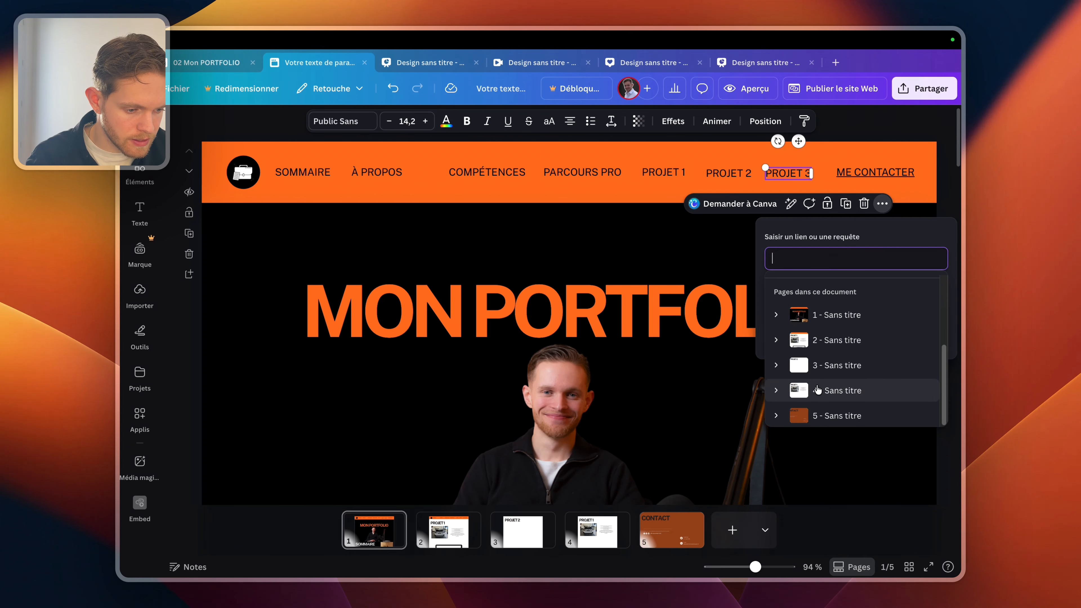
{"action": "left_click", "coordinate": [818, 391]}
{"action": "left_click", "coordinate": [907, 330]}
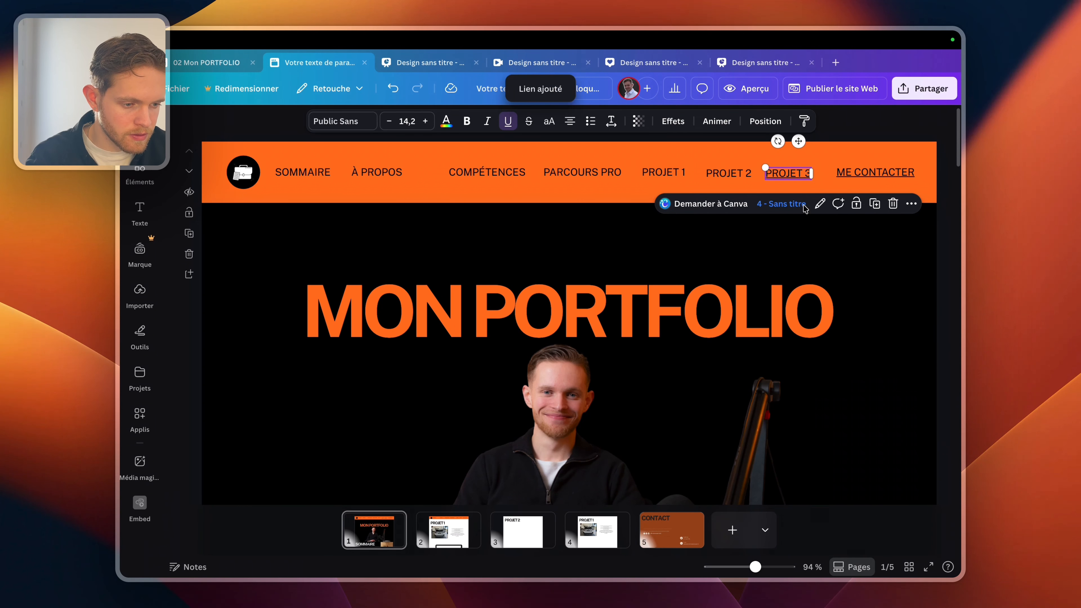
- Change the heading of page 4 to PROJET 3
{"action": "left_click", "coordinate": [593, 538]}
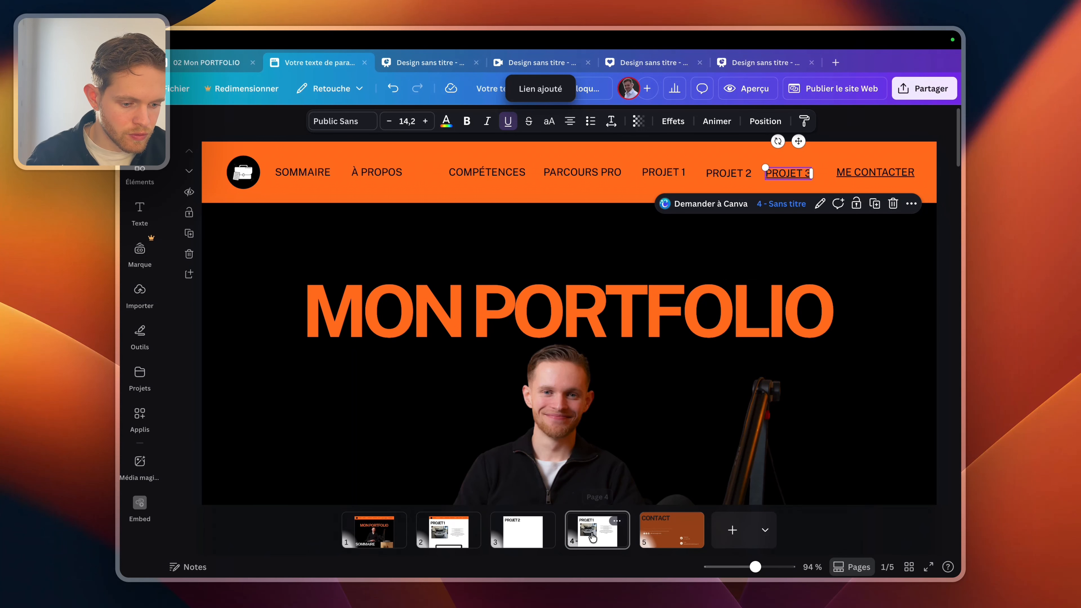
{"action": "double_click", "coordinate": [528, 211]}
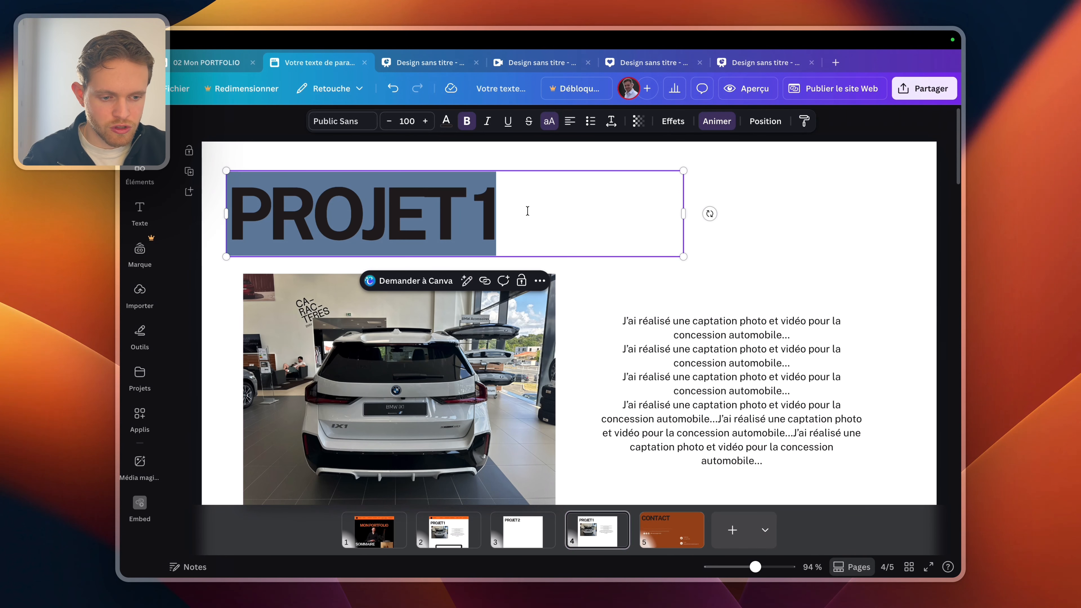
{"action": "left_click", "coordinate": [514, 213]}
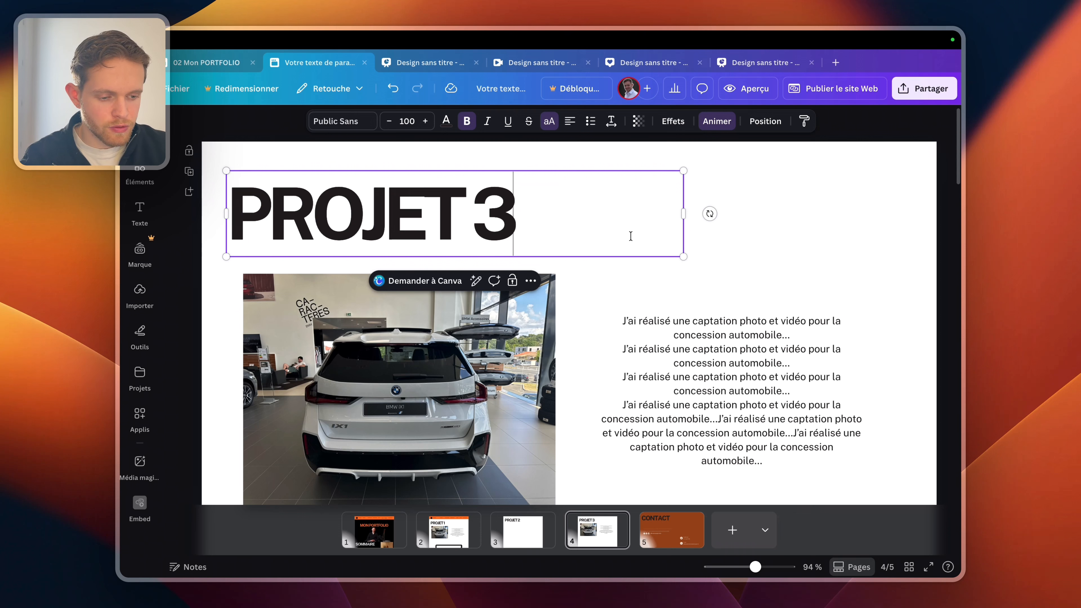
{"action": "left_click", "coordinate": [591, 375]}
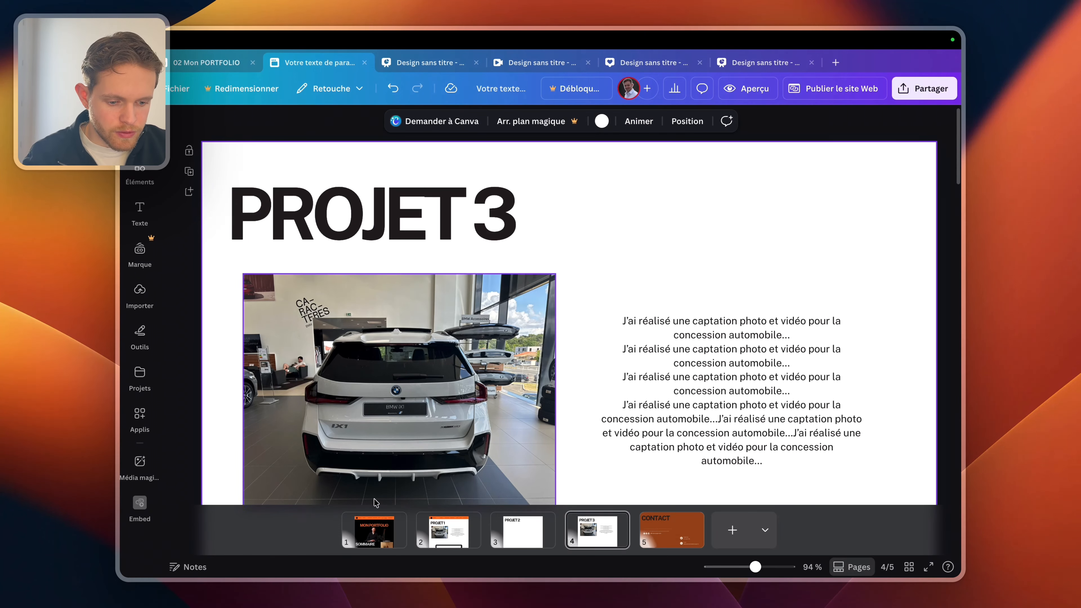
- Preview the site from page 1, test the PROJET 1, SOMMAIRE and PROJET 3 menu links, and review both project pages before returning to editing
{"action": "left_click", "coordinate": [364, 531]}
{"action": "left_click", "coordinate": [762, 87]}
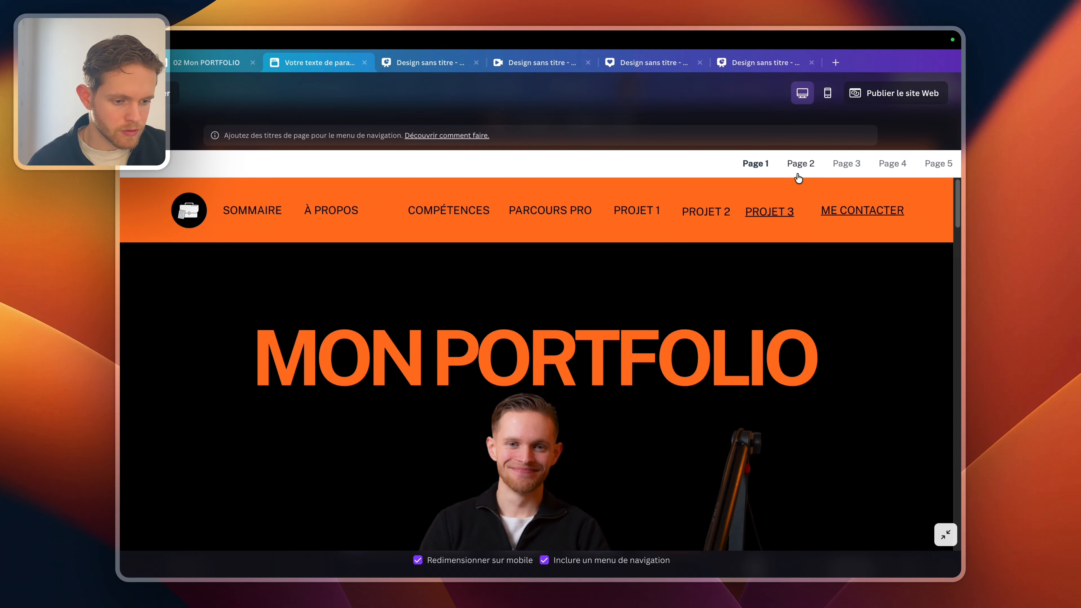
{"action": "left_click", "coordinate": [633, 216]}
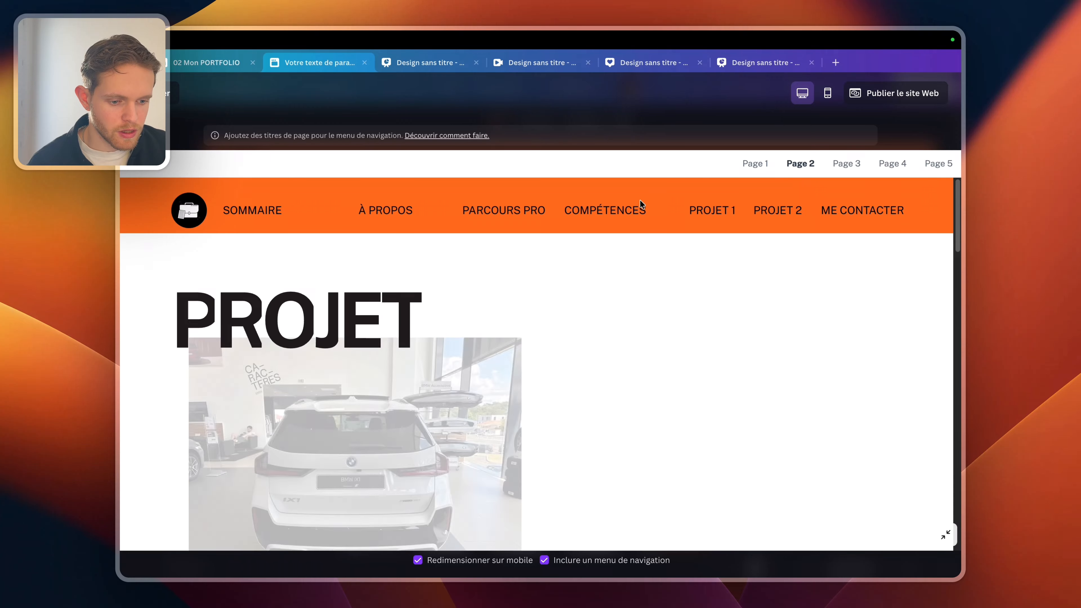
{"action": "scroll", "coordinate": [672, 381], "scroll_direction": "down", "scroll_amount": 10}
{"action": "scroll", "coordinate": [673, 377], "scroll_direction": "down", "scroll_amount": 5}
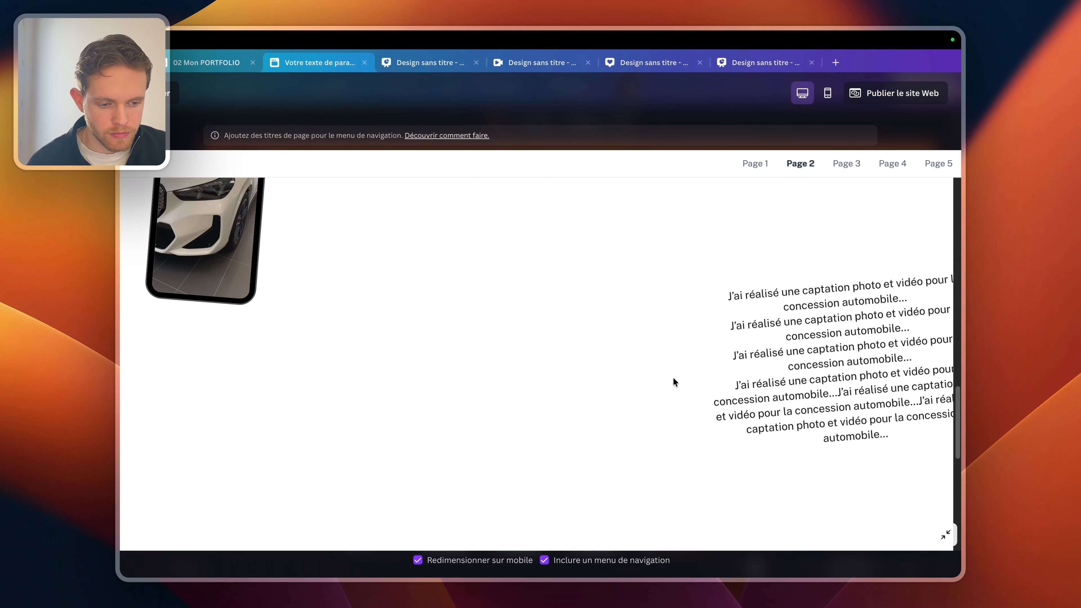
{"action": "scroll", "coordinate": [674, 371], "scroll_direction": "up", "scroll_amount": 15}
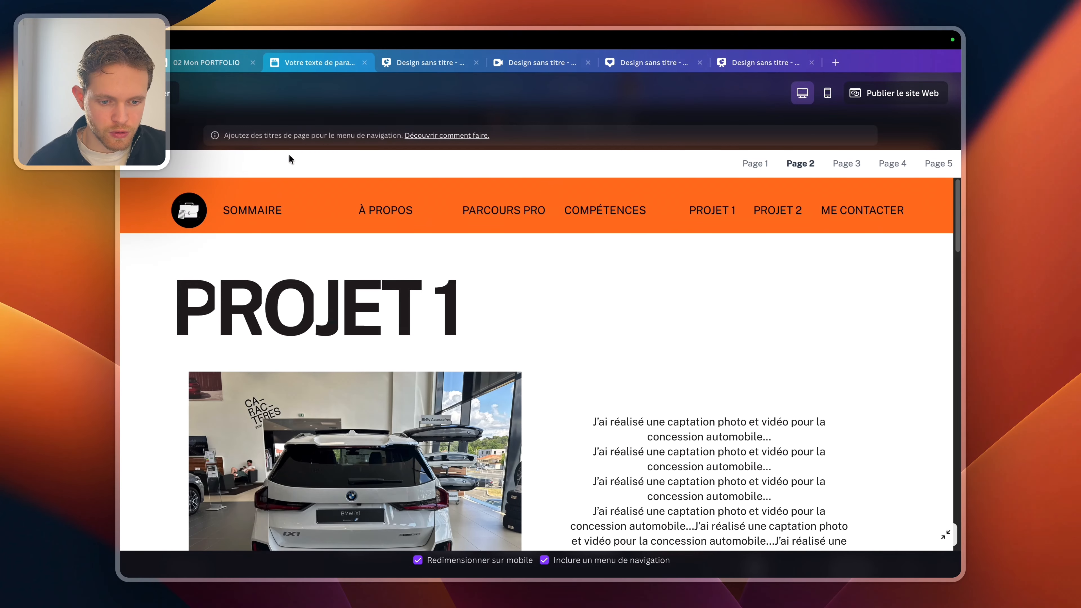
{"action": "left_click", "coordinate": [249, 204]}
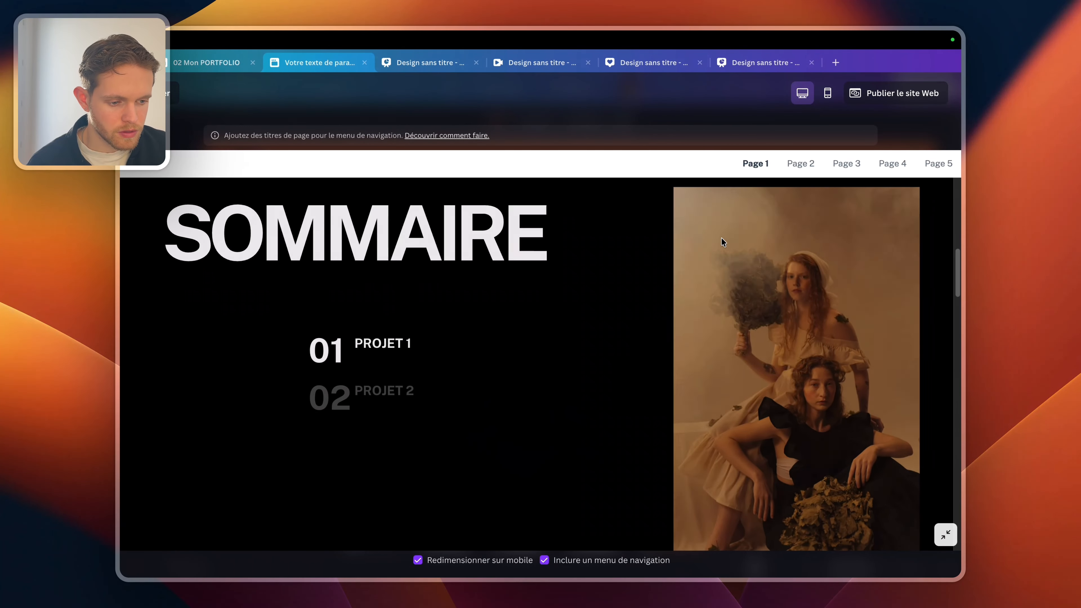
{"action": "left_click", "coordinate": [787, 211]}
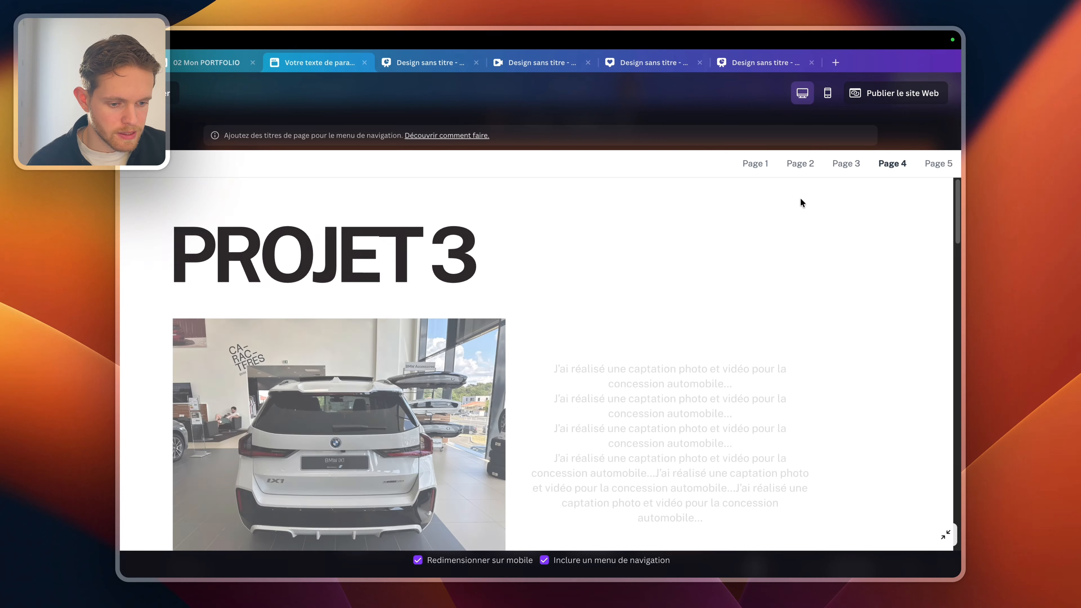
{"action": "scroll", "coordinate": [564, 239], "scroll_direction": "down", "scroll_amount": 10}
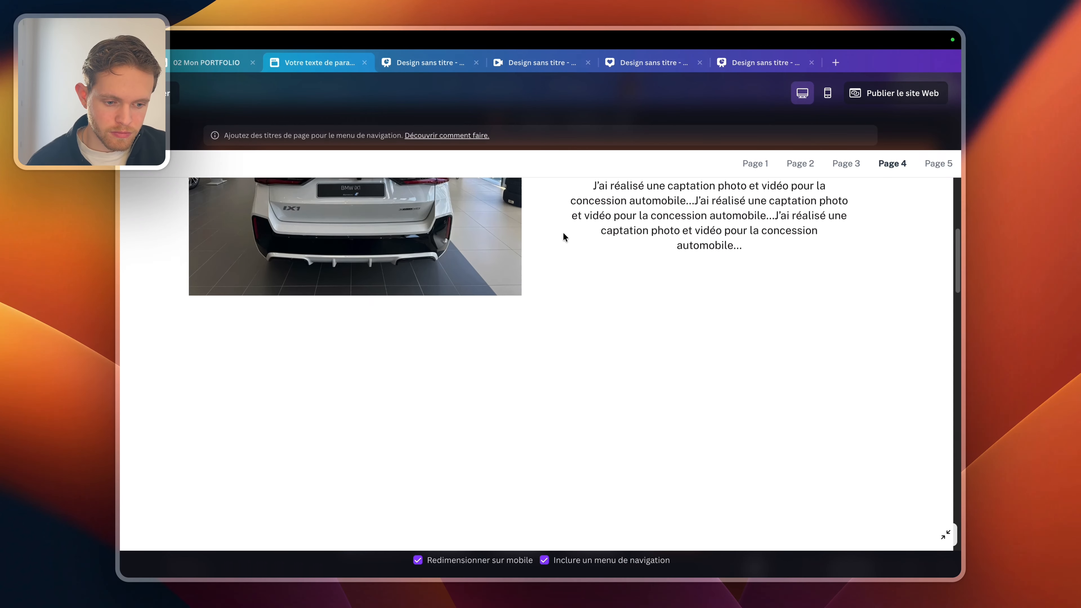
{"action": "scroll", "coordinate": [564, 238], "scroll_direction": "down", "scroll_amount": 10}
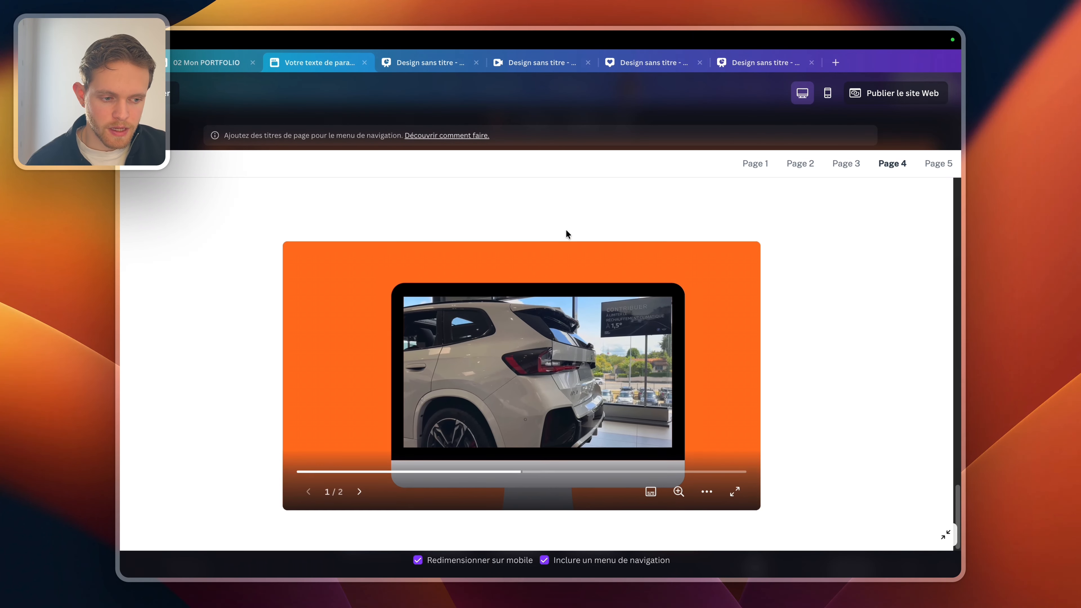
{"action": "key", "text": "Escape"}
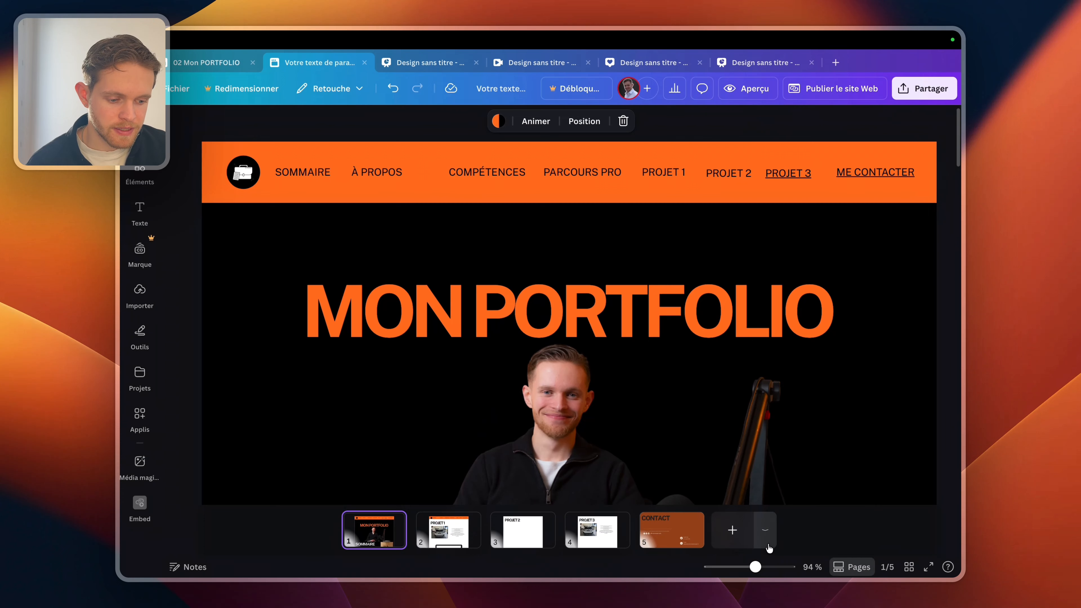
- Add a new blank section at the end of the PROJET 2 page
{"action": "left_click", "coordinate": [551, 528]}
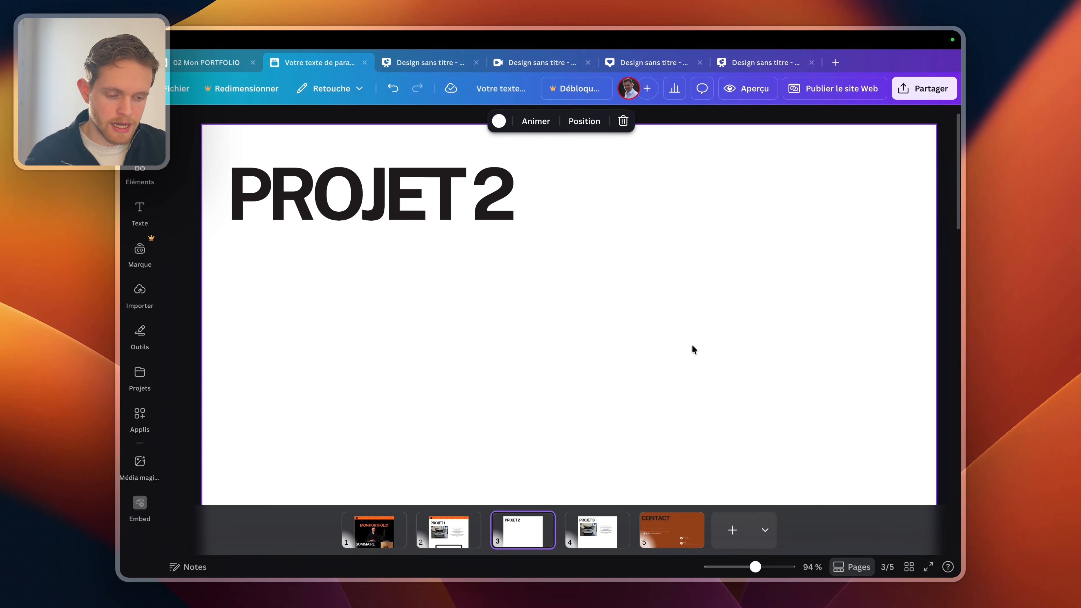
{"action": "scroll", "coordinate": [685, 379], "scroll_direction": "down", "scroll_amount": 3}
{"action": "left_click", "coordinate": [628, 406]}
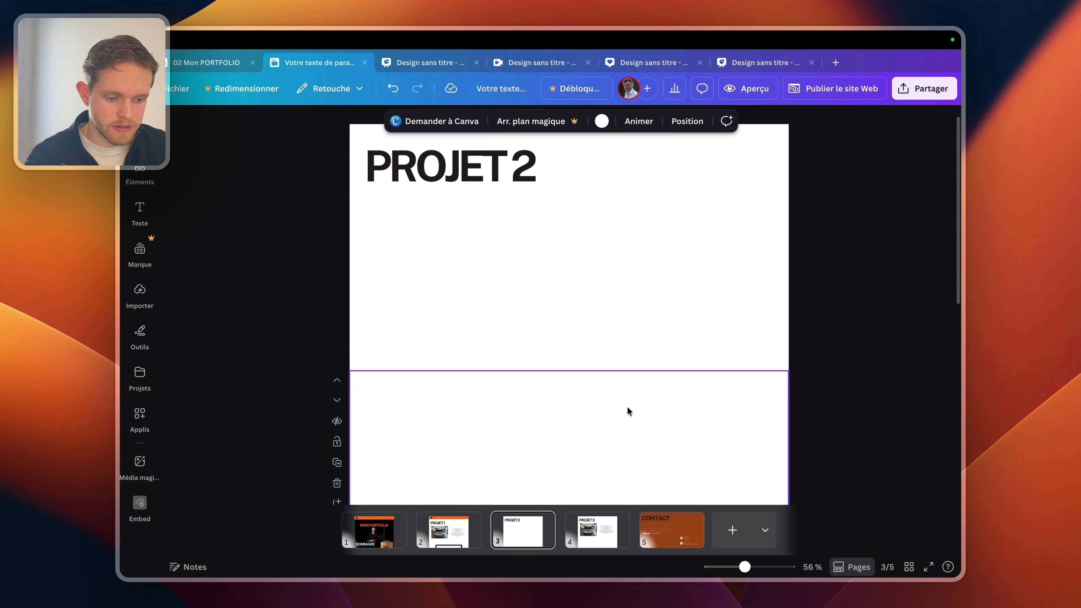
{"action": "scroll", "coordinate": [628, 408], "scroll_direction": "down", "scroll_amount": 3}
{"action": "scroll", "coordinate": [627, 408], "scroll_direction": "down", "scroll_amount": 5}
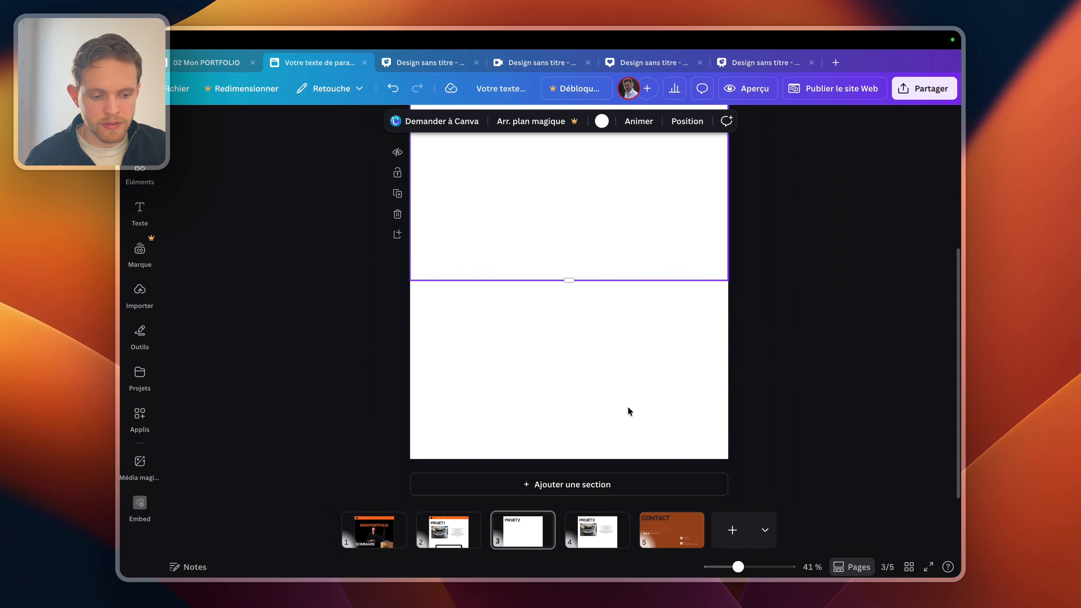
{"action": "left_click", "coordinate": [577, 486]}
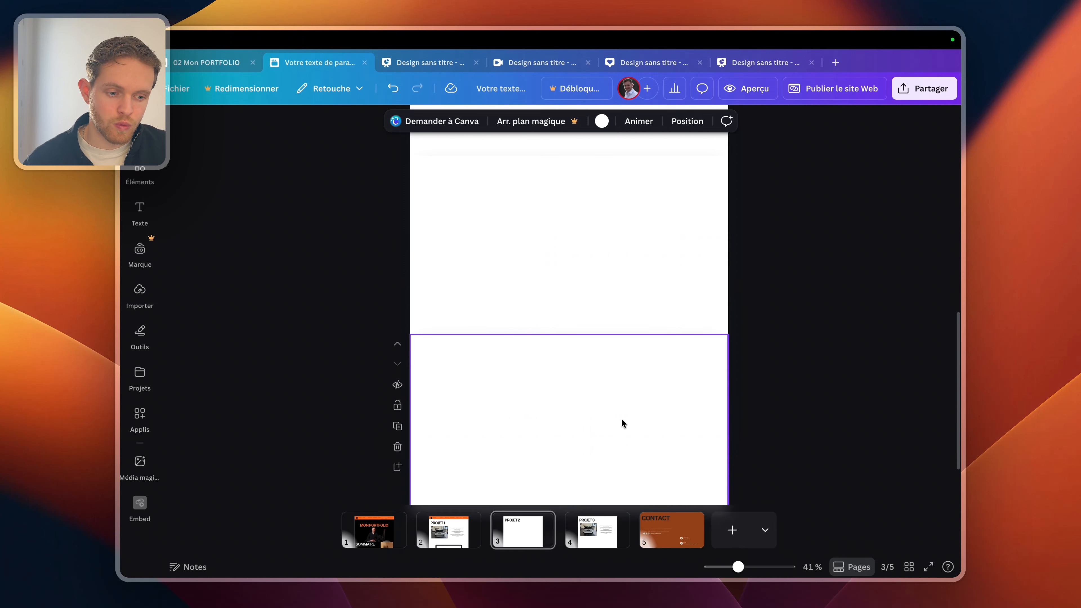
{"action": "left_click", "coordinate": [636, 253]}
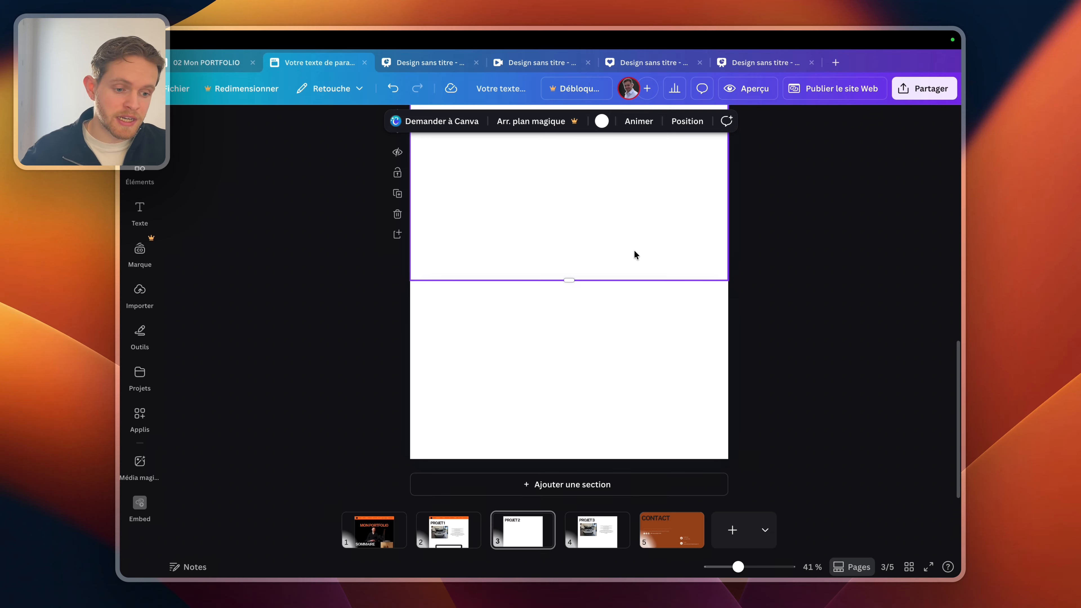
{"action": "scroll", "coordinate": [635, 252], "scroll_direction": "up", "scroll_amount": 2}
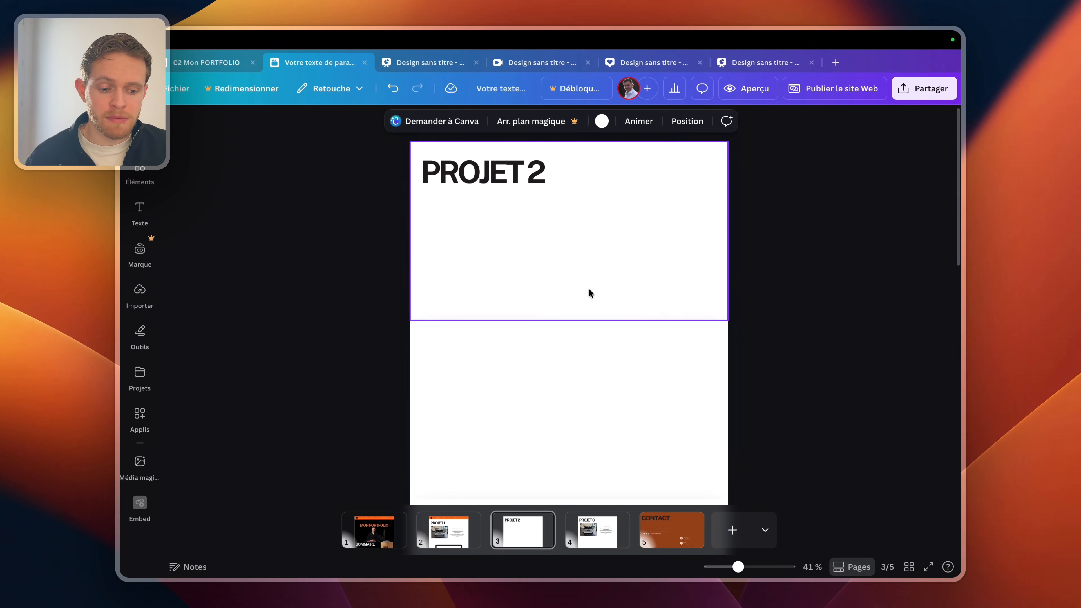
- Insert the beige Print, Branding and Illustration section from the designer portfolio template into the PROJET 2 page, and return to the template results
{"action": "left_click", "coordinate": [560, 353]}
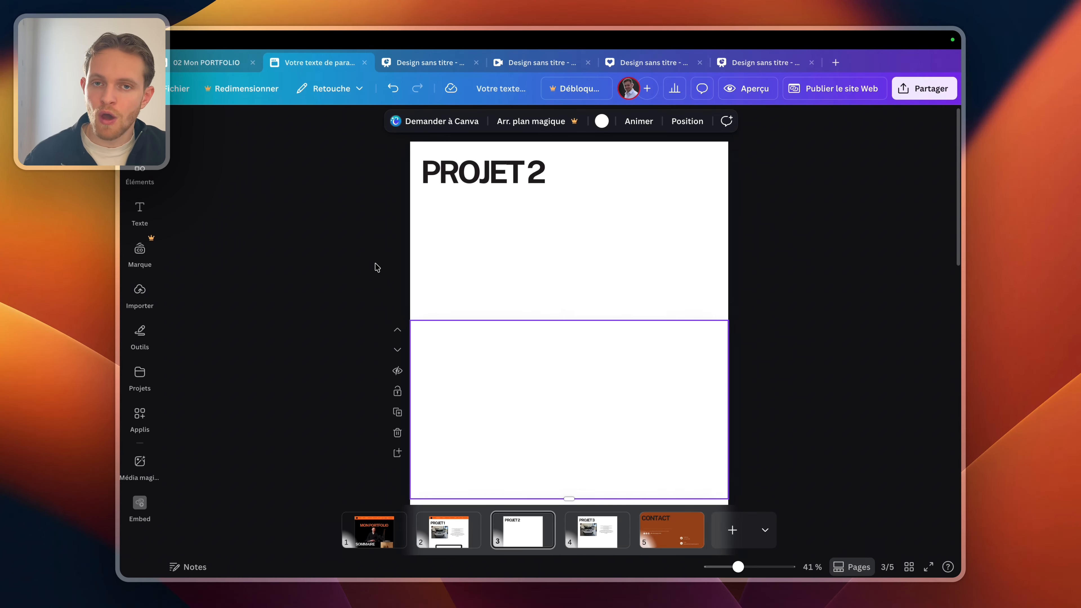
{"action": "left_click", "coordinate": [139, 137]}
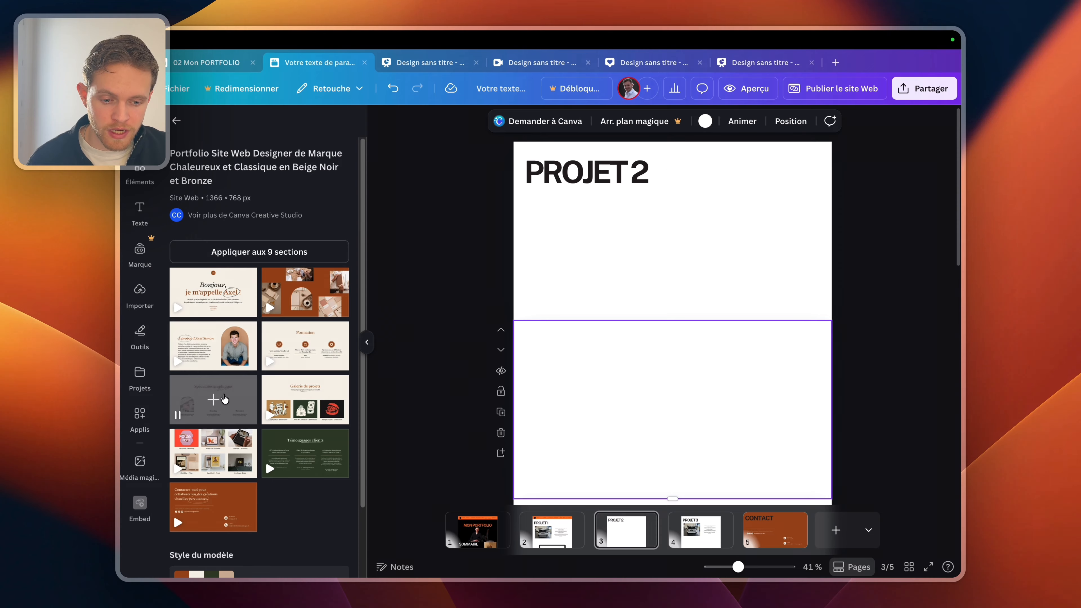
{"action": "left_click", "coordinate": [230, 397]}
{"action": "scroll", "coordinate": [638, 333], "scroll_direction": "down", "scroll_amount": 5}
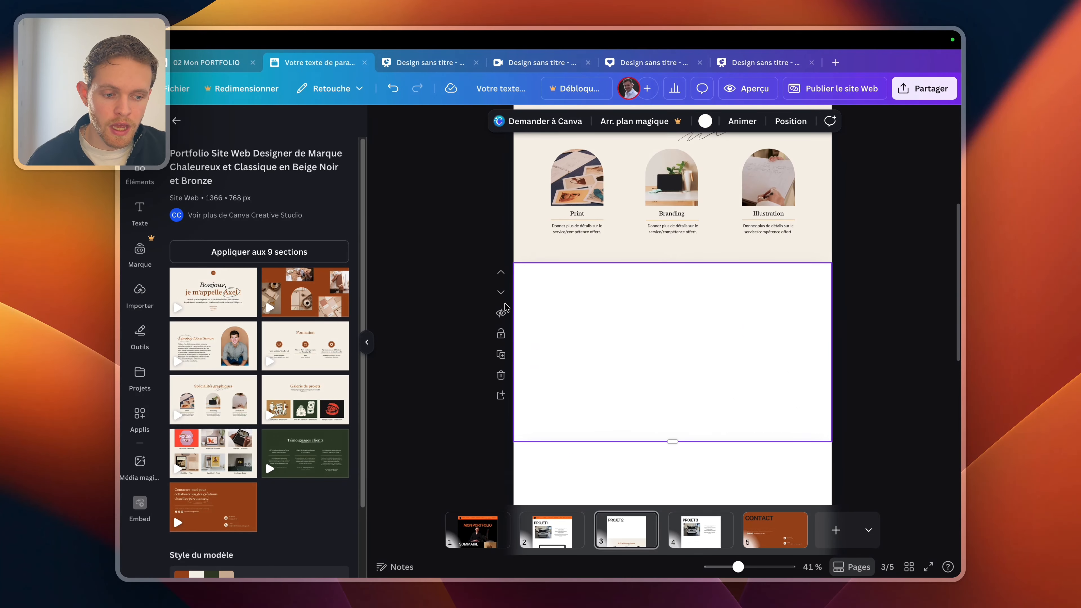
{"action": "left_click", "coordinate": [184, 124]}
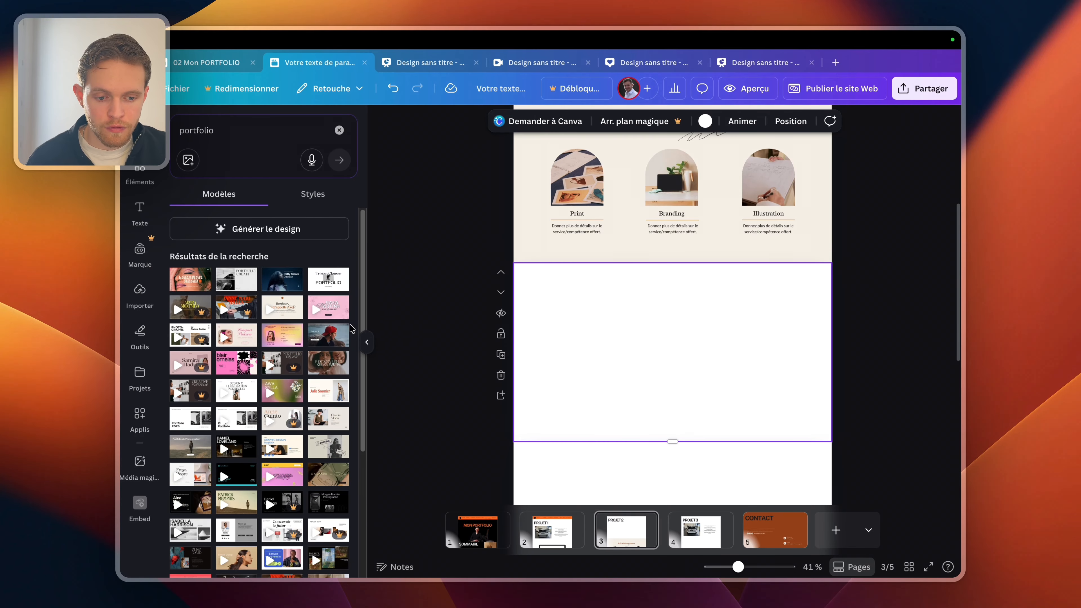
- Insert the dark Body of work section from the black, white and grey Director Portfolio website template into the blank PROJET 2 section
{"action": "left_click", "coordinate": [276, 285]}
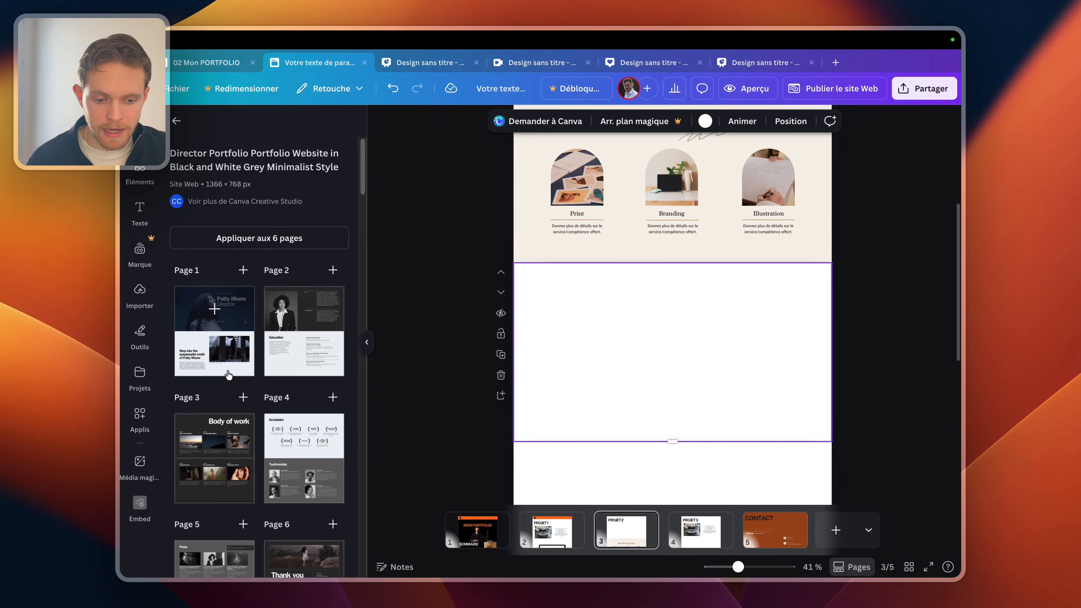
{"action": "left_click", "coordinate": [229, 437]}
{"action": "scroll", "coordinate": [636, 317], "scroll_direction": "down", "scroll_amount": 1}
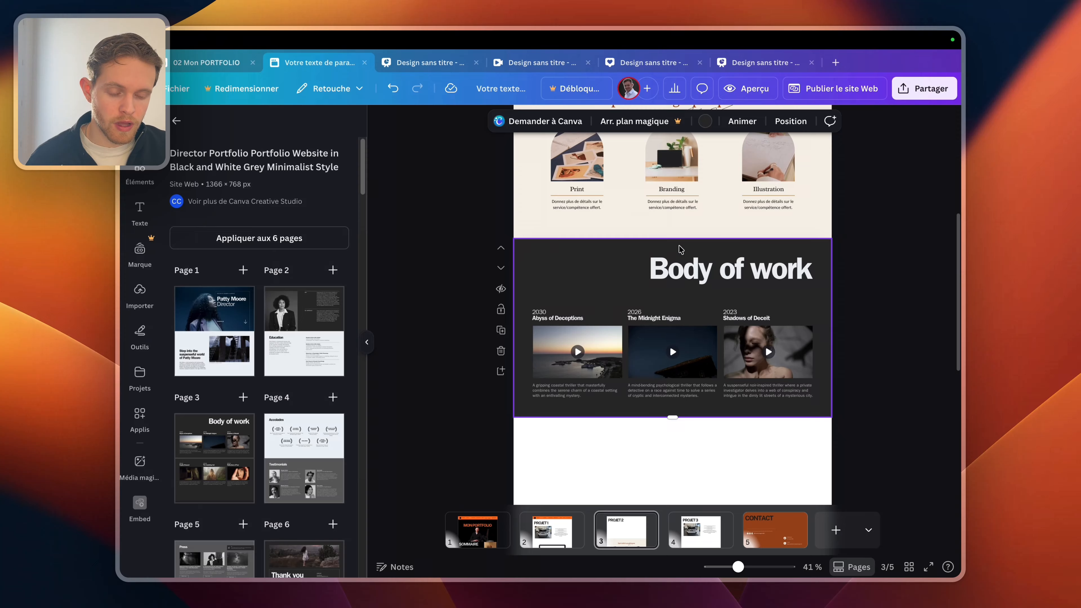
- Close the four untitled design tabs, keeping only 02 Mon PORTFOLIO and the website being edited open
{"action": "left_click", "coordinate": [456, 68]}
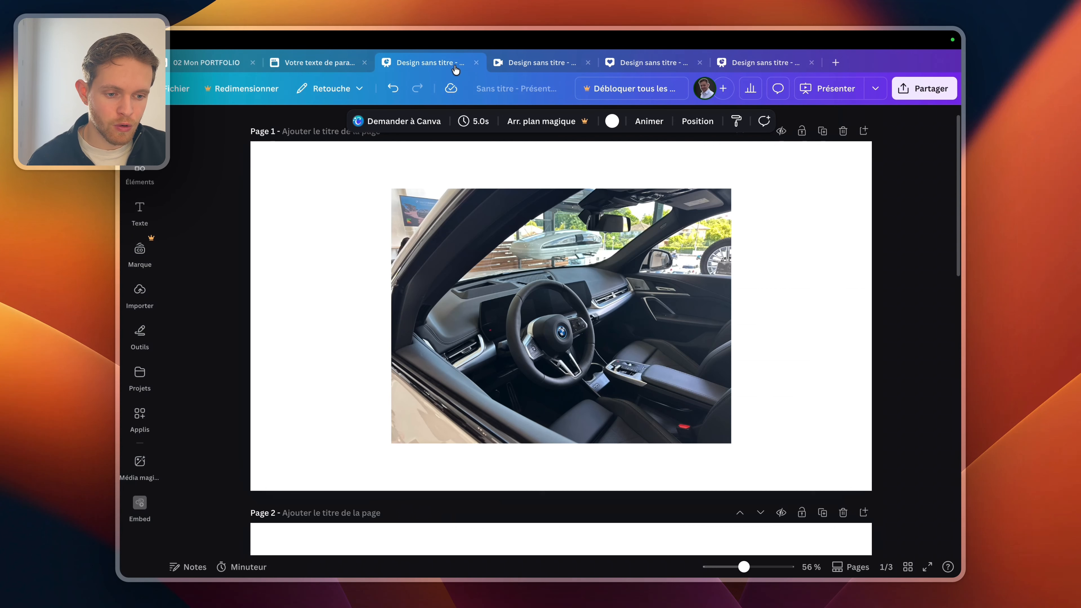
{"action": "left_click", "coordinate": [475, 62]}
{"action": "left_click", "coordinate": [476, 62]}
{"action": "left_click", "coordinate": [476, 63]}
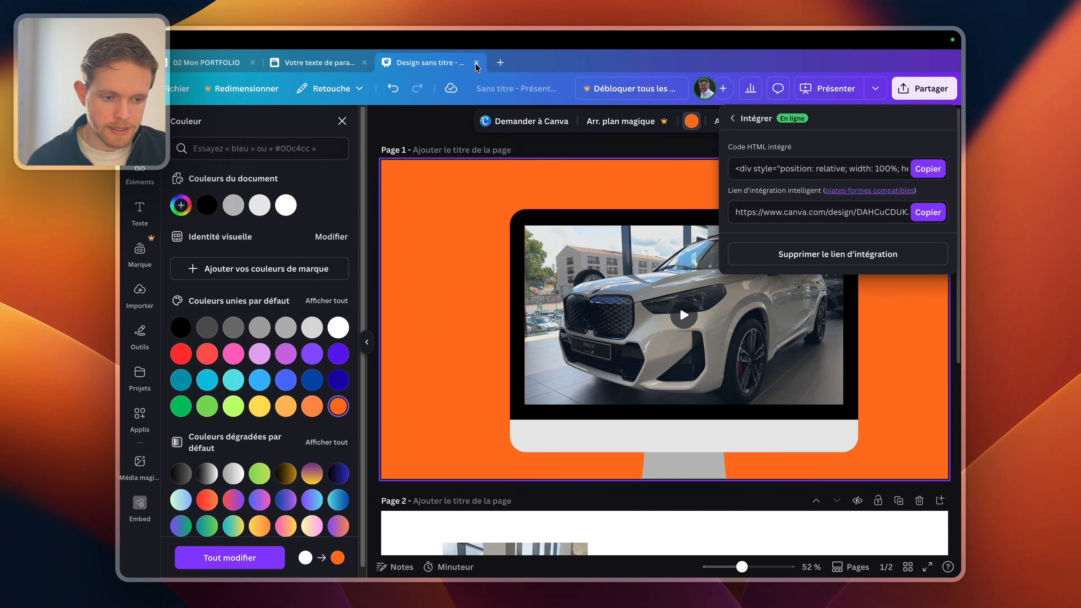
{"action": "left_click", "coordinate": [476, 62]}
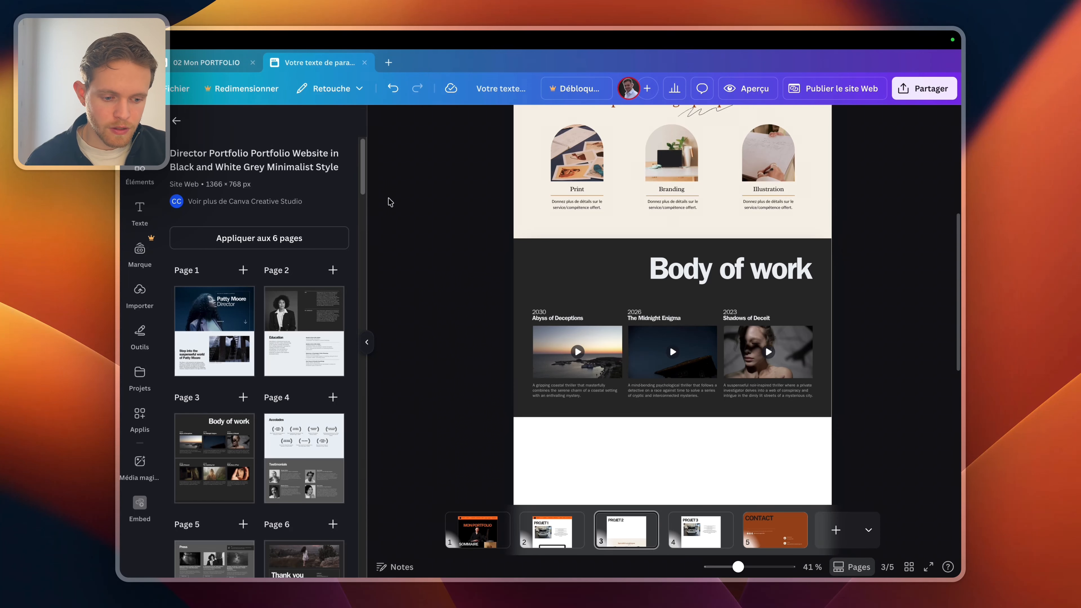
- Review page 1 of the current website and the home page of the 02 Mon PORTFOLIO design, from its menu to Compétences
{"action": "left_click", "coordinate": [484, 534]}
{"action": "scroll", "coordinate": [464, 337], "scroll_direction": "down", "scroll_amount": 5}
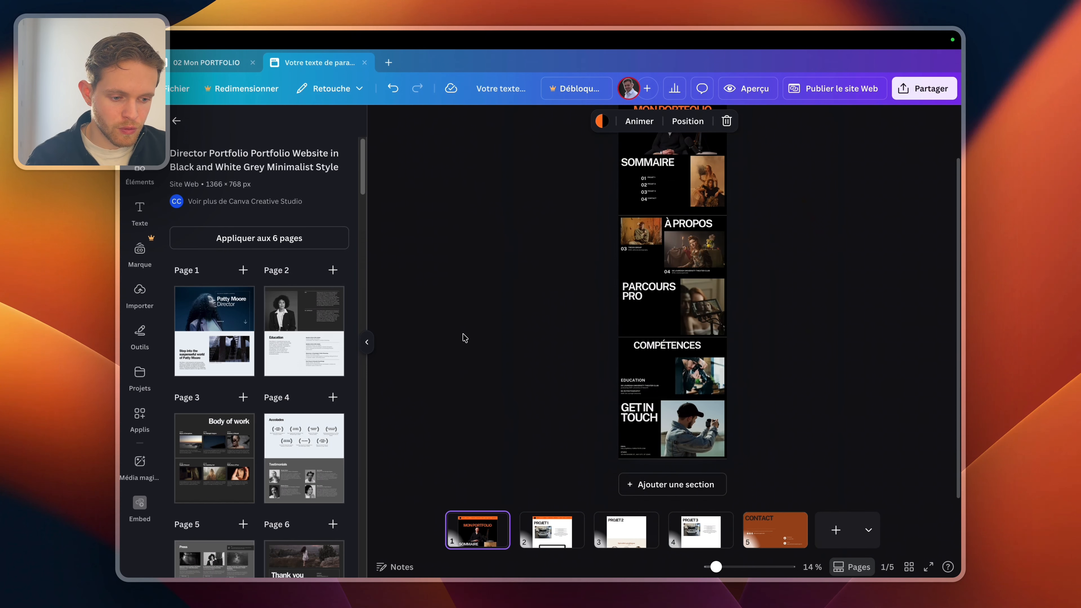
{"action": "left_click", "coordinate": [206, 63]}
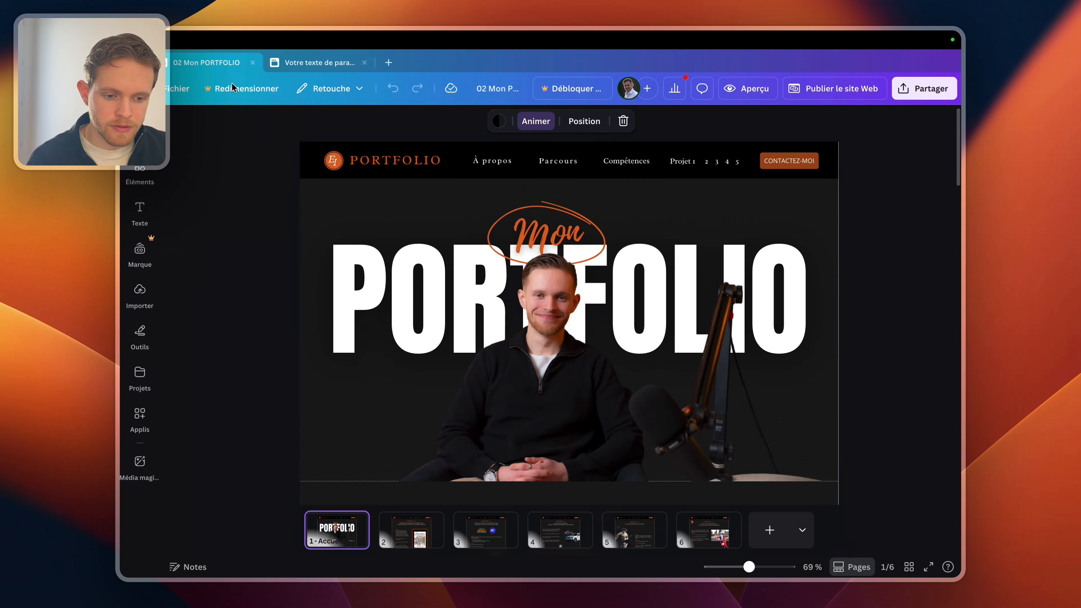
{"action": "scroll", "coordinate": [290, 269], "scroll_direction": "down", "scroll_amount": 3}
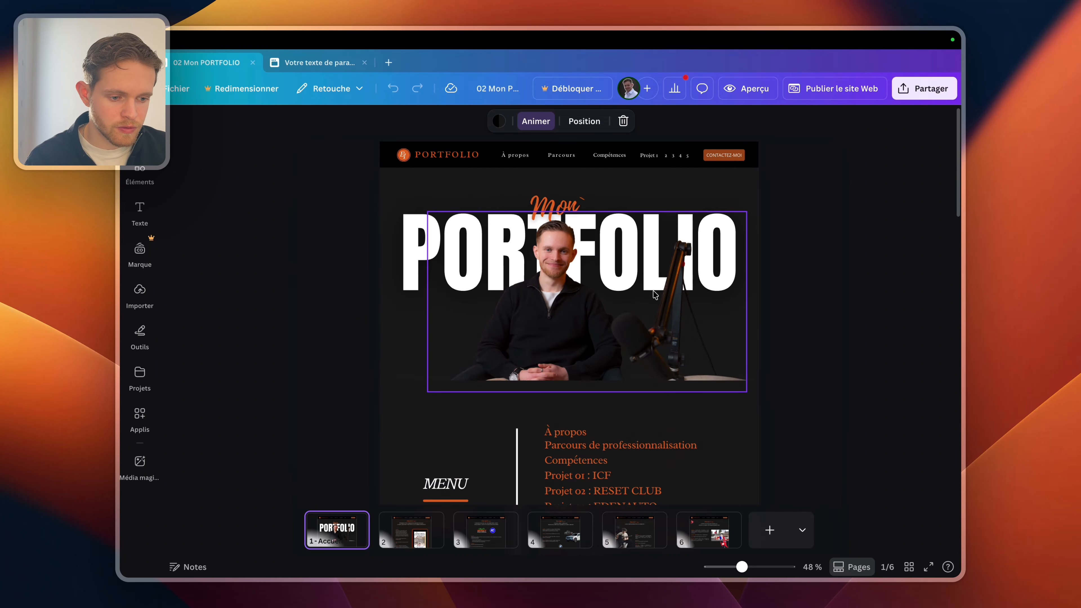
{"action": "scroll", "coordinate": [750, 224], "scroll_direction": "down", "scroll_amount": 5}
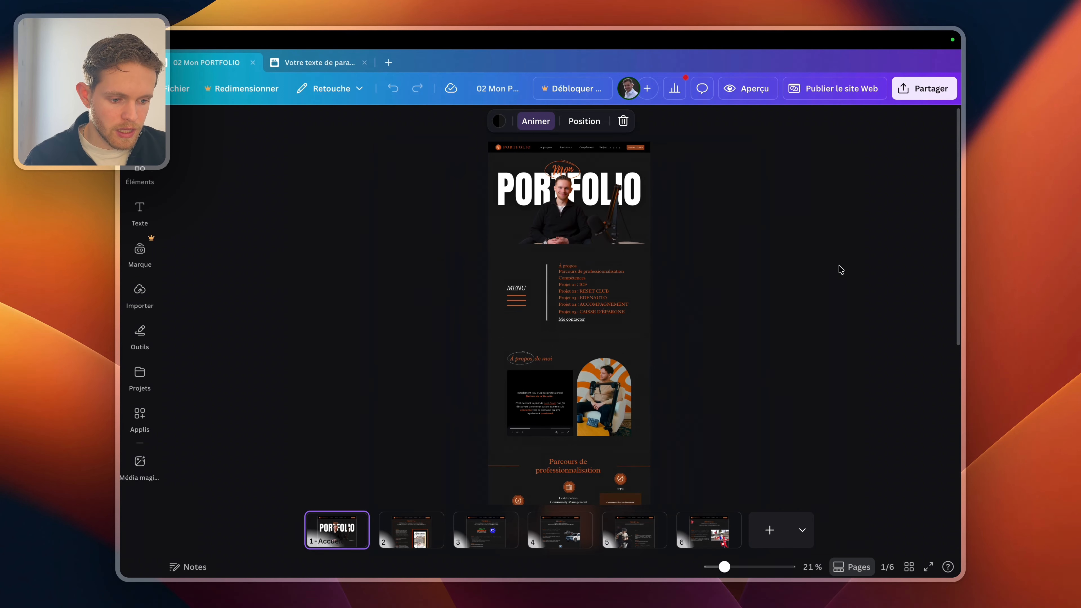
{"action": "scroll", "coordinate": [838, 263], "scroll_direction": "down", "scroll_amount": 5}
{"action": "scroll", "coordinate": [837, 263], "scroll_direction": "up", "scroll_amount": 8}
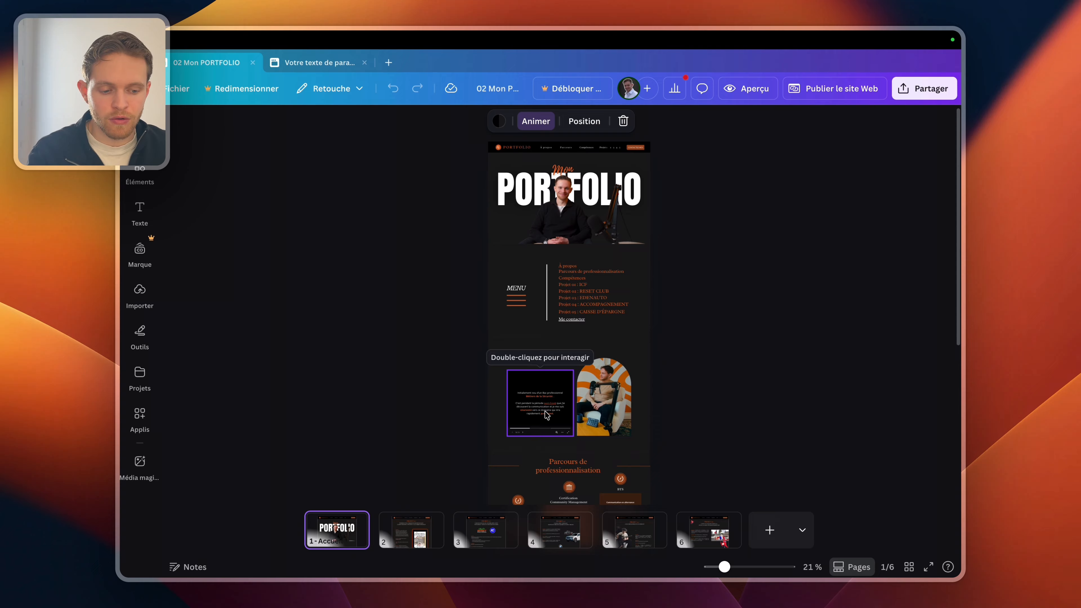
{"action": "scroll", "coordinate": [547, 415], "scroll_direction": "down", "scroll_amount": 4}
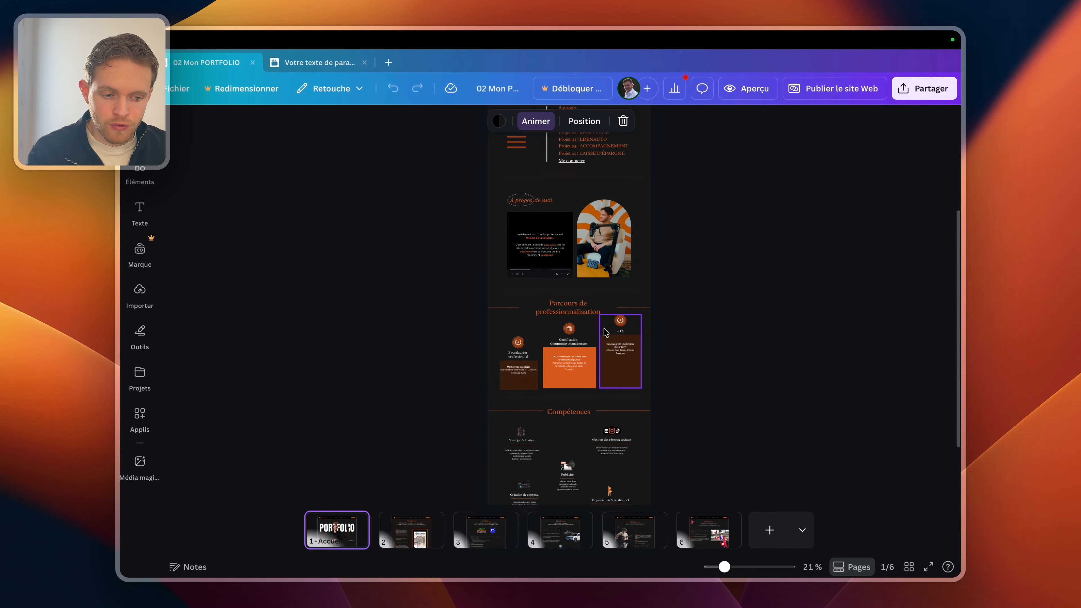
{"action": "scroll", "coordinate": [606, 333], "scroll_direction": "up", "scroll_amount": 3}
{"action": "scroll", "coordinate": [611, 311], "scroll_direction": "down", "scroll_amount": 5}
{"action": "scroll", "coordinate": [611, 311], "scroll_direction": "up", "scroll_amount": 6}
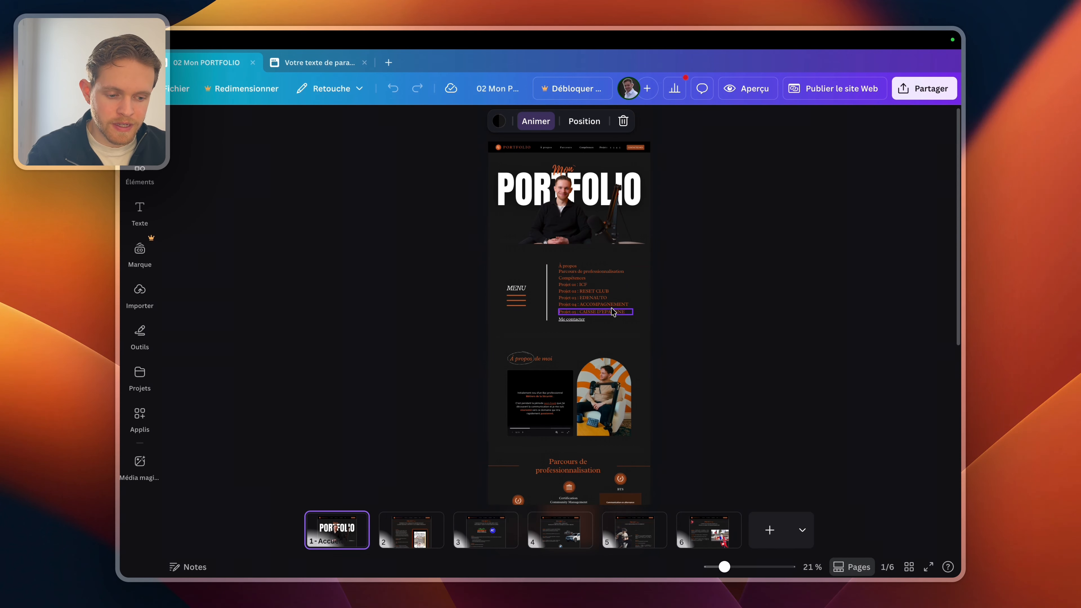
{"action": "scroll", "coordinate": [611, 313], "scroll_direction": "down", "scroll_amount": 6}
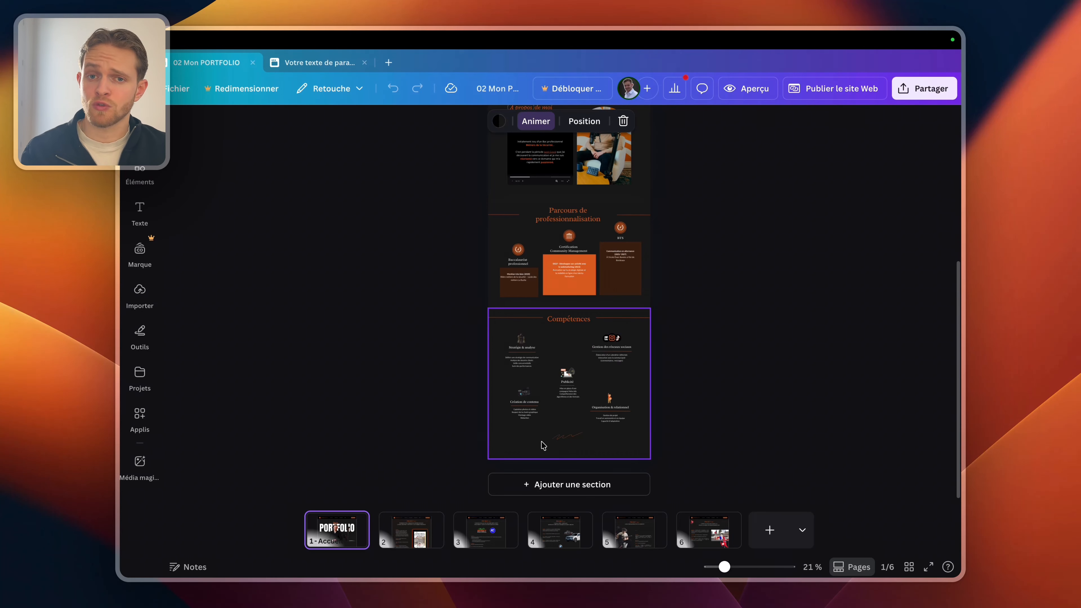
- Examine the section layouts and media placement on project pages 2 and 3 of the 02 Mon PORTFOLIO design
{"action": "left_click", "coordinate": [439, 534]}
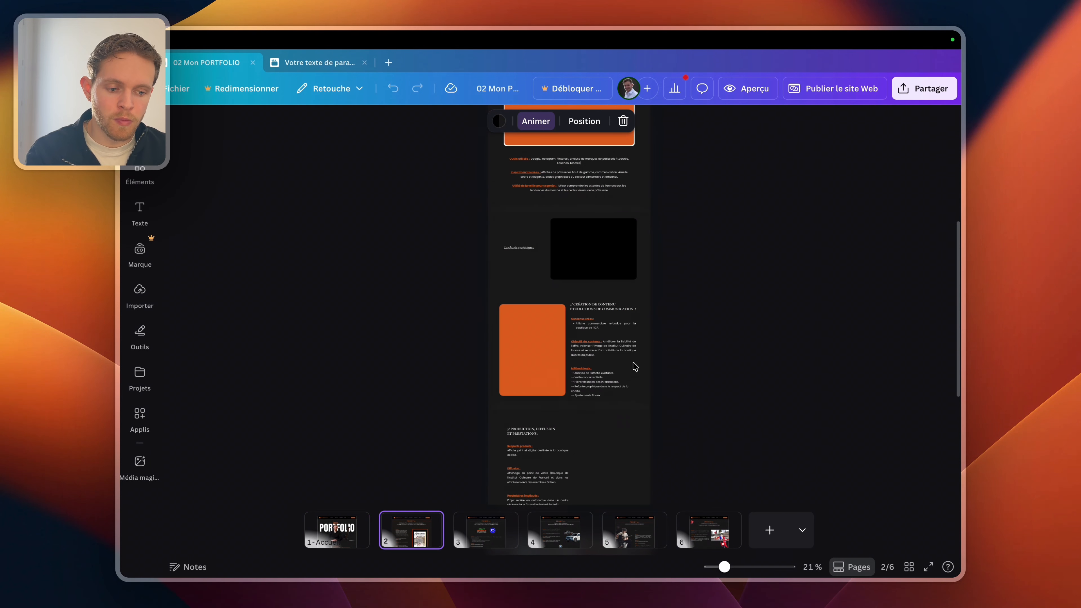
{"action": "scroll", "coordinate": [641, 360], "scroll_direction": "down", "scroll_amount": 15}
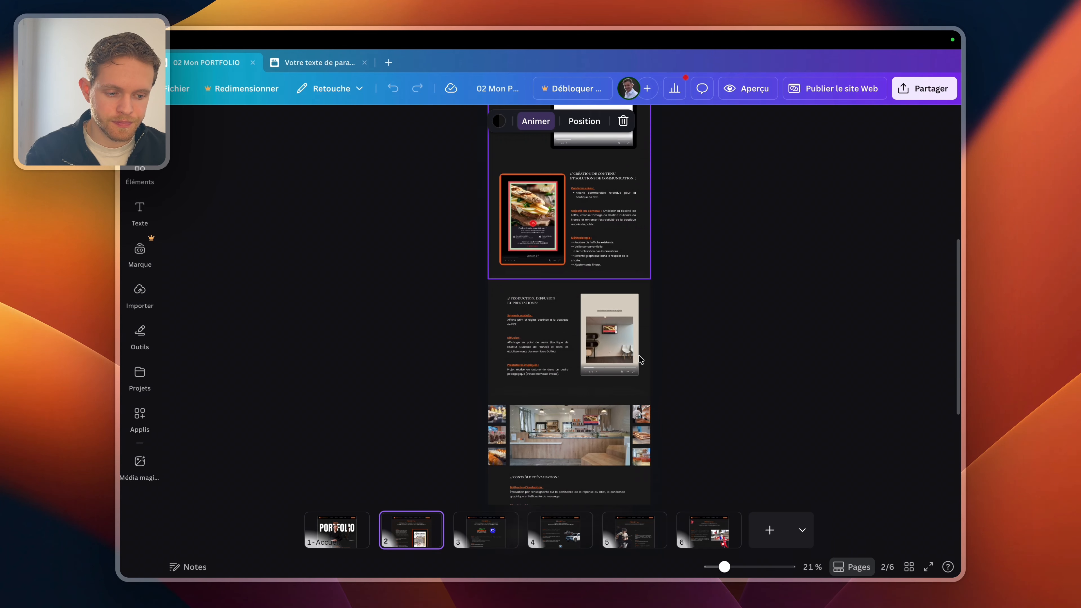
{"action": "left_click", "coordinate": [501, 527]}
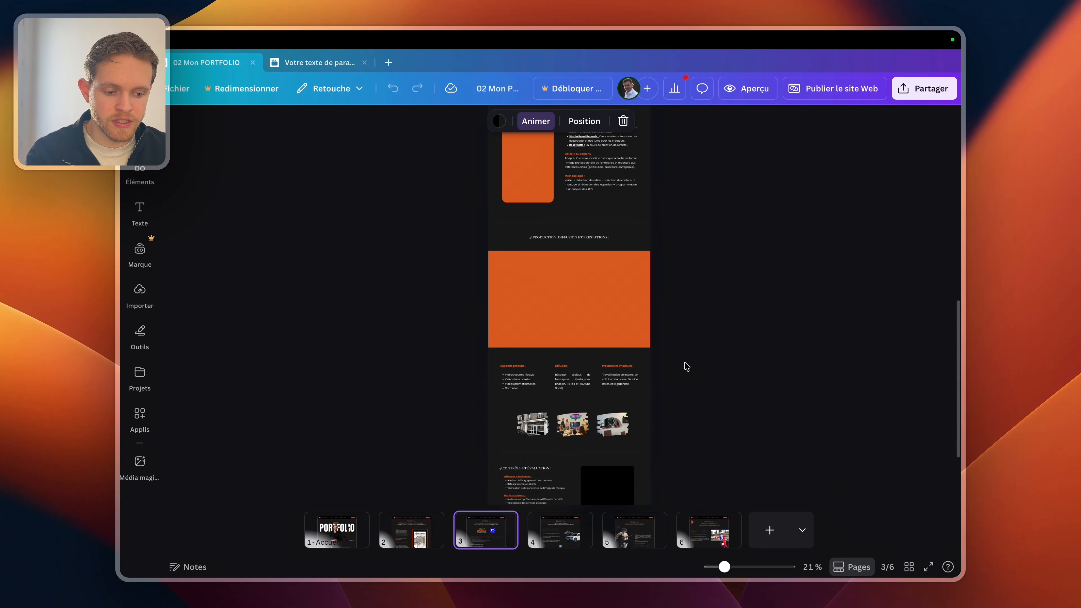
- Examine the PROJET 03 page on page 4, including its recommendation letter, production and evaluation sections
{"action": "left_click", "coordinate": [557, 526]}
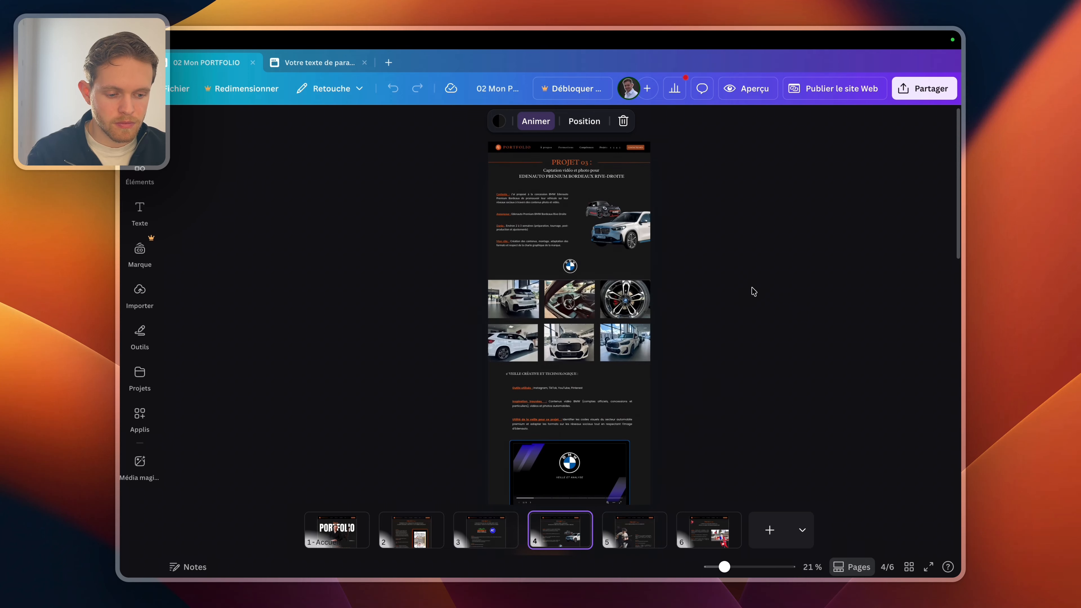
{"action": "scroll", "coordinate": [754, 292], "scroll_direction": "down", "scroll_amount": 10}
{"action": "scroll", "coordinate": [757, 273], "scroll_direction": "up", "scroll_amount": 3}
{"action": "scroll", "coordinate": [759, 263], "scroll_direction": "down", "scroll_amount": 3}
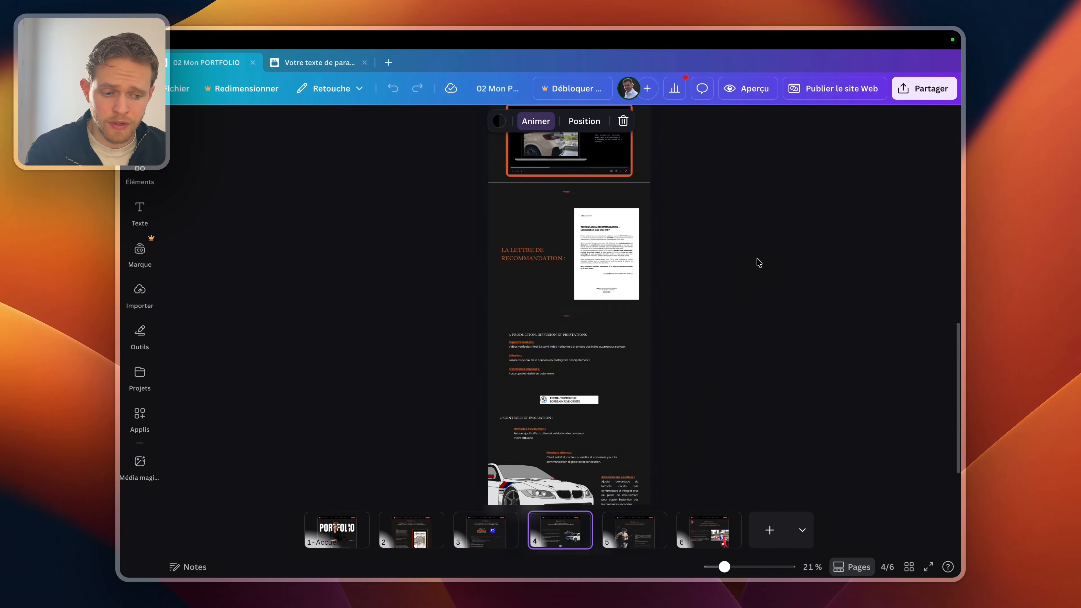
{"action": "scroll", "coordinate": [759, 263], "scroll_direction": "down", "scroll_amount": 2}
{"action": "left_click", "coordinate": [614, 266]}
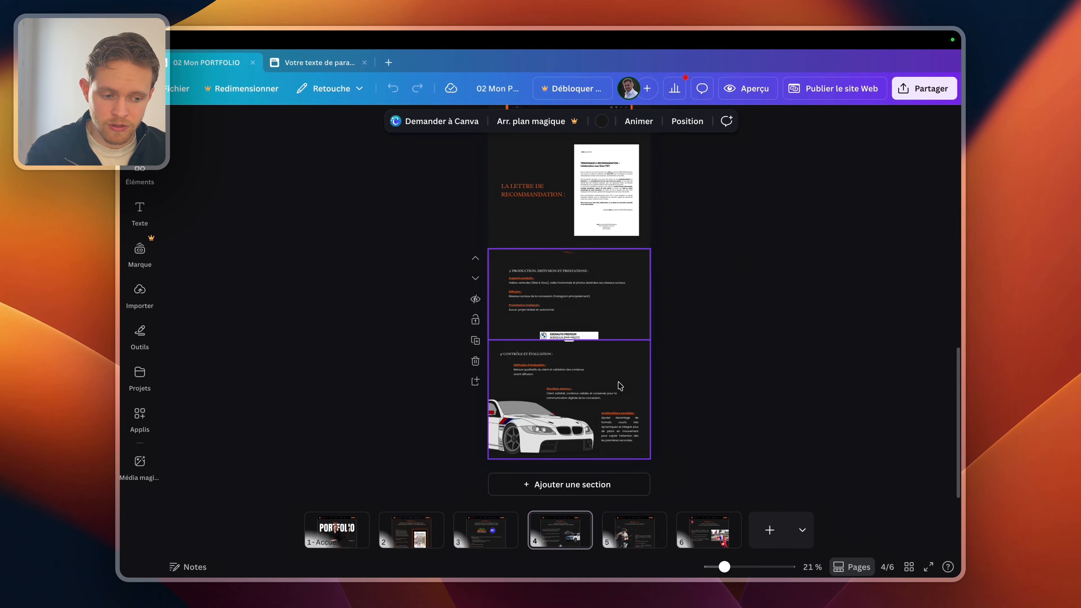
{"action": "left_click", "coordinate": [619, 362]}
{"action": "left_click", "coordinate": [532, 226]}
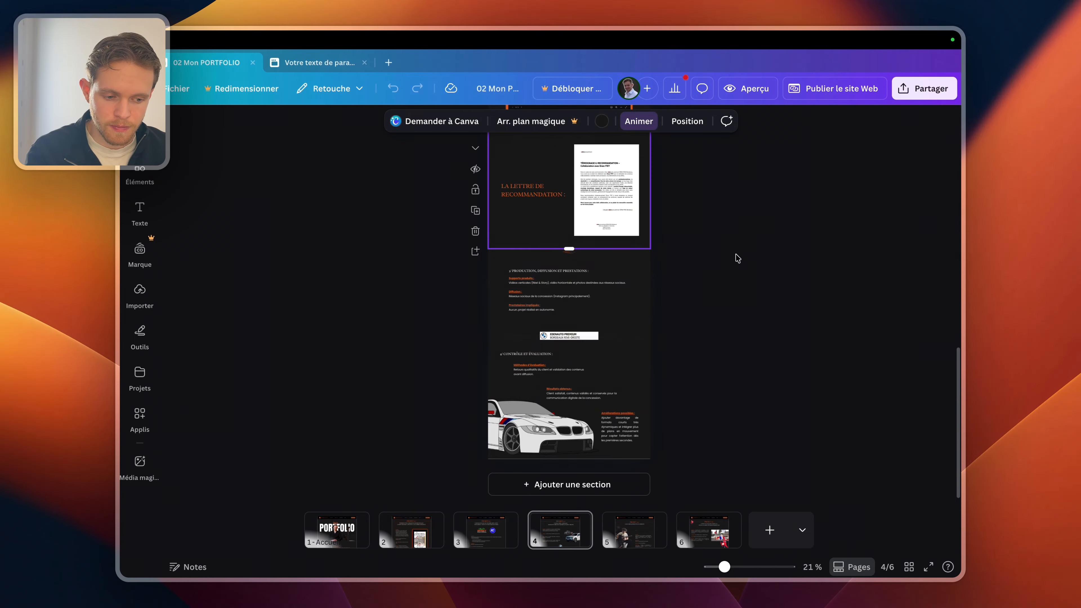
{"action": "scroll", "coordinate": [736, 290], "scroll_direction": "up", "scroll_amount": 15}
- Examine the PROJET 04 and PROJET 05 pages down to their final sections, viewing the Caisse d'Épargne project's content up close
{"action": "left_click", "coordinate": [637, 527]}
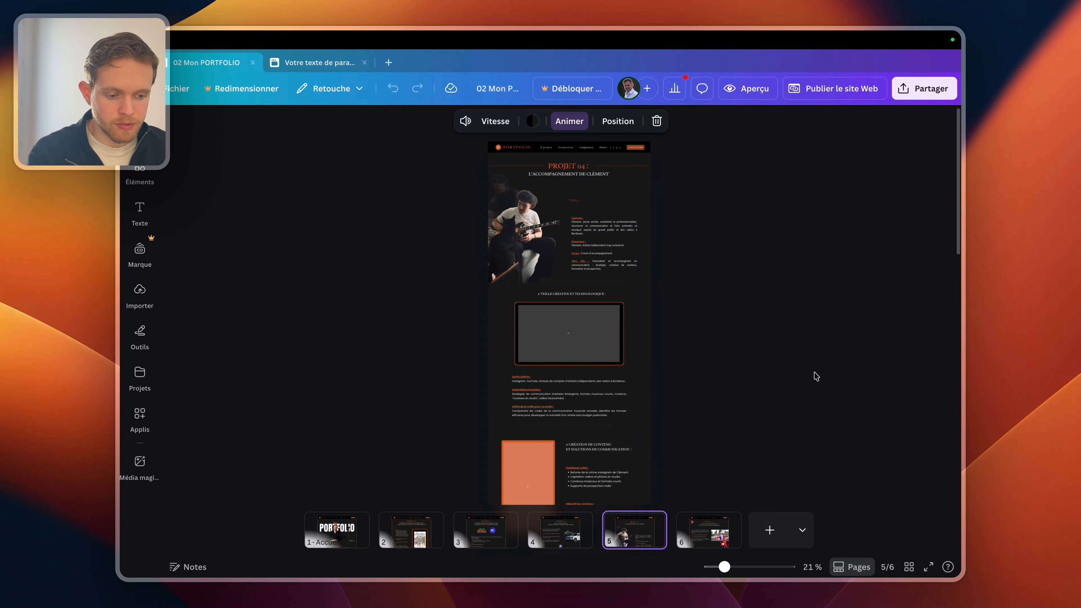
{"action": "scroll", "coordinate": [677, 277], "scroll_direction": "down", "scroll_amount": 15}
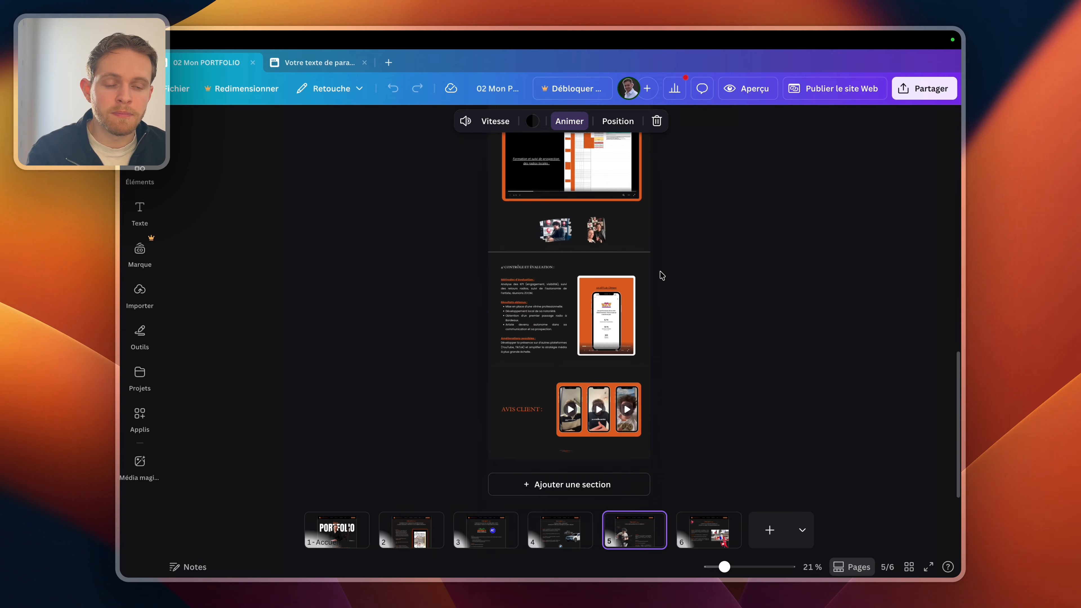
{"action": "left_click", "coordinate": [704, 525]}
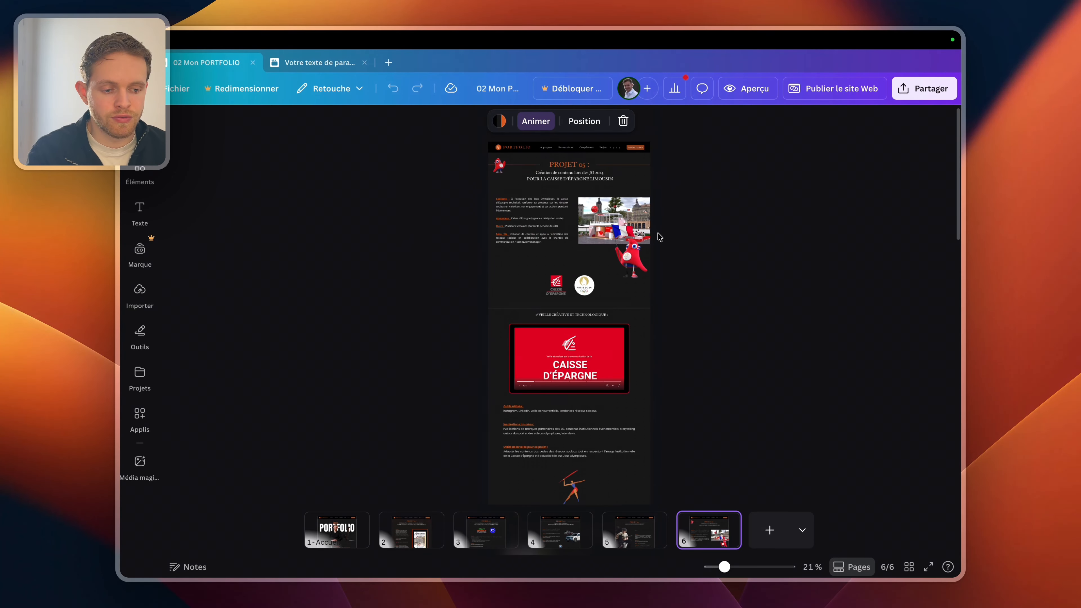
{"action": "scroll", "coordinate": [618, 239], "scroll_direction": "down", "scroll_amount": 15}
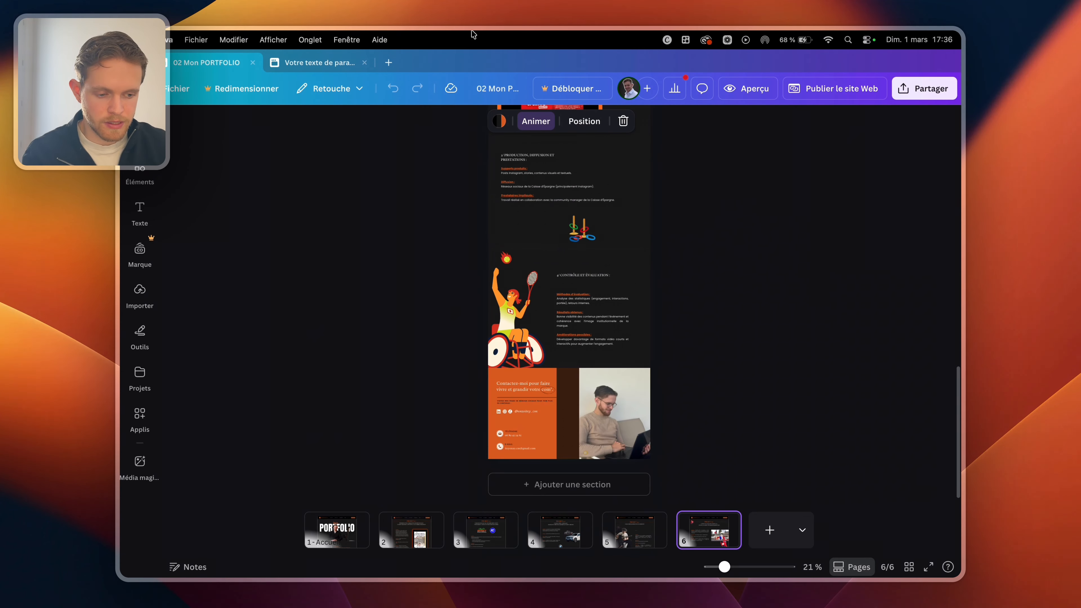
{"action": "scroll", "coordinate": [547, 330], "scroll_direction": "up", "scroll_amount": 2}
{"action": "scroll", "coordinate": [548, 333], "scroll_direction": "up", "scroll_amount": 10}
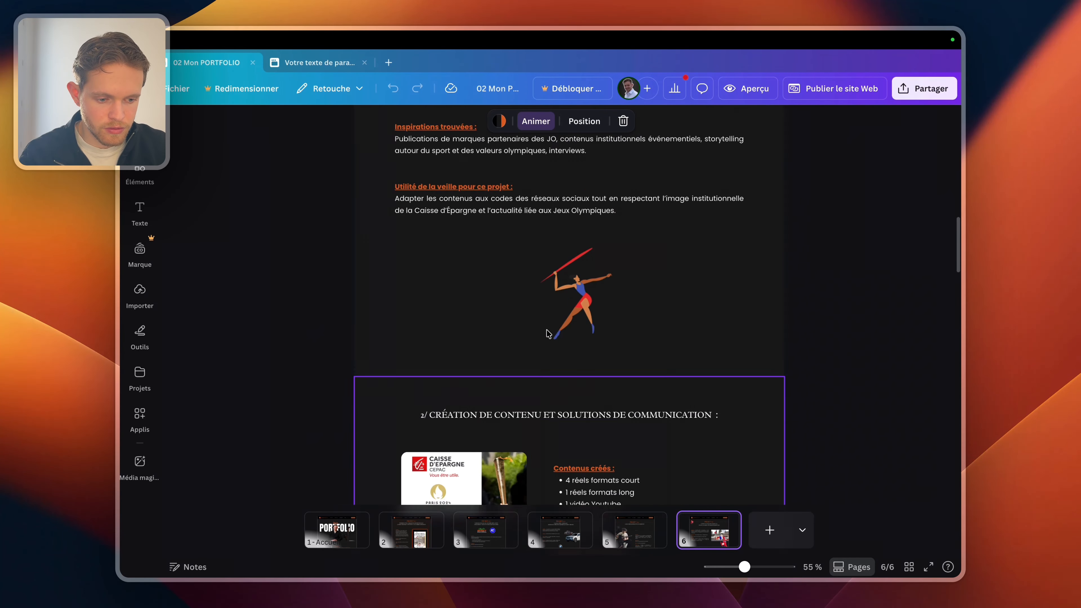
{"action": "scroll", "coordinate": [548, 334], "scroll_direction": "down", "scroll_amount": 12}
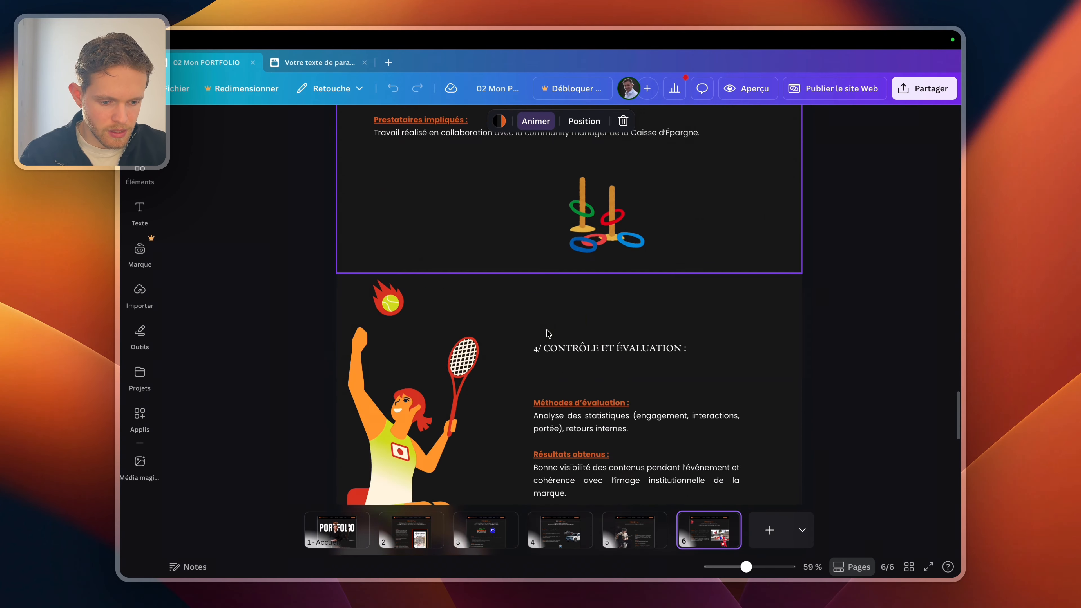